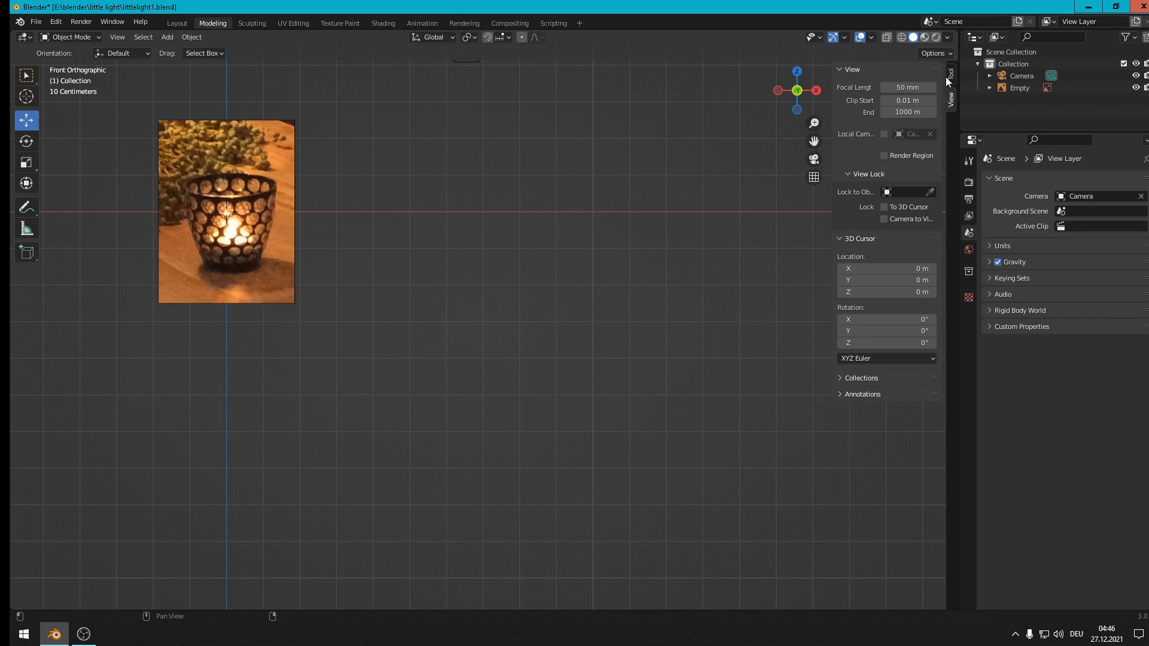
Step: Add a mesh plane and rotate it 90 degrees about the X axis so that it faces the front view
click(950, 75)
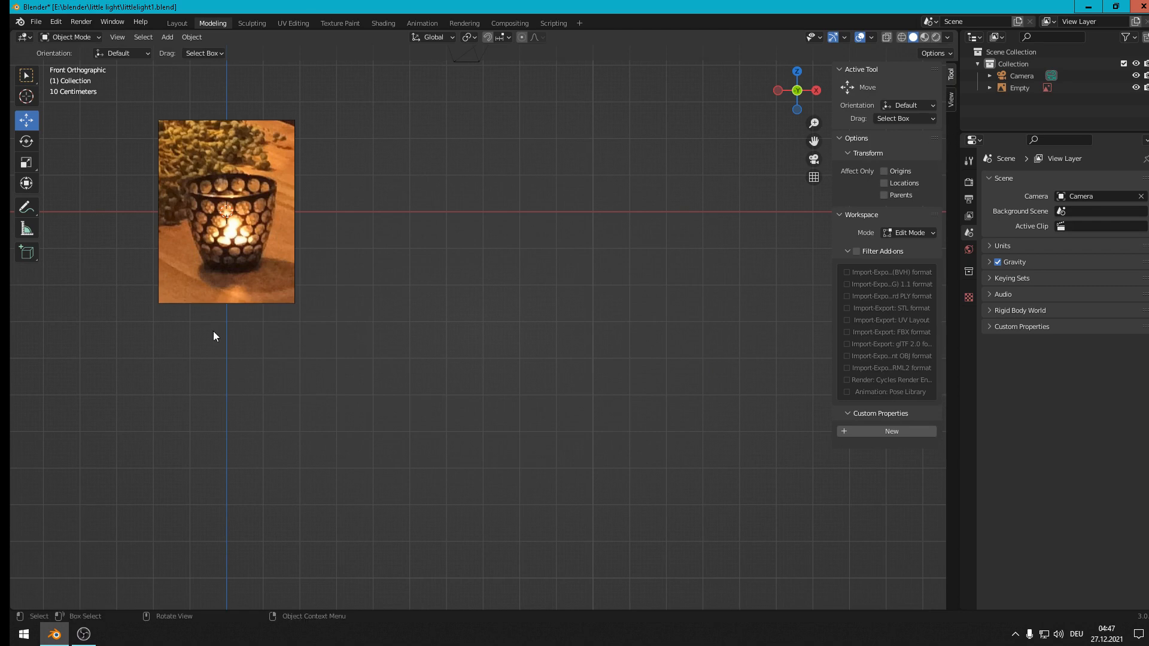
scroll(213, 331, up, 4)
scroll(254, 180, down, 3)
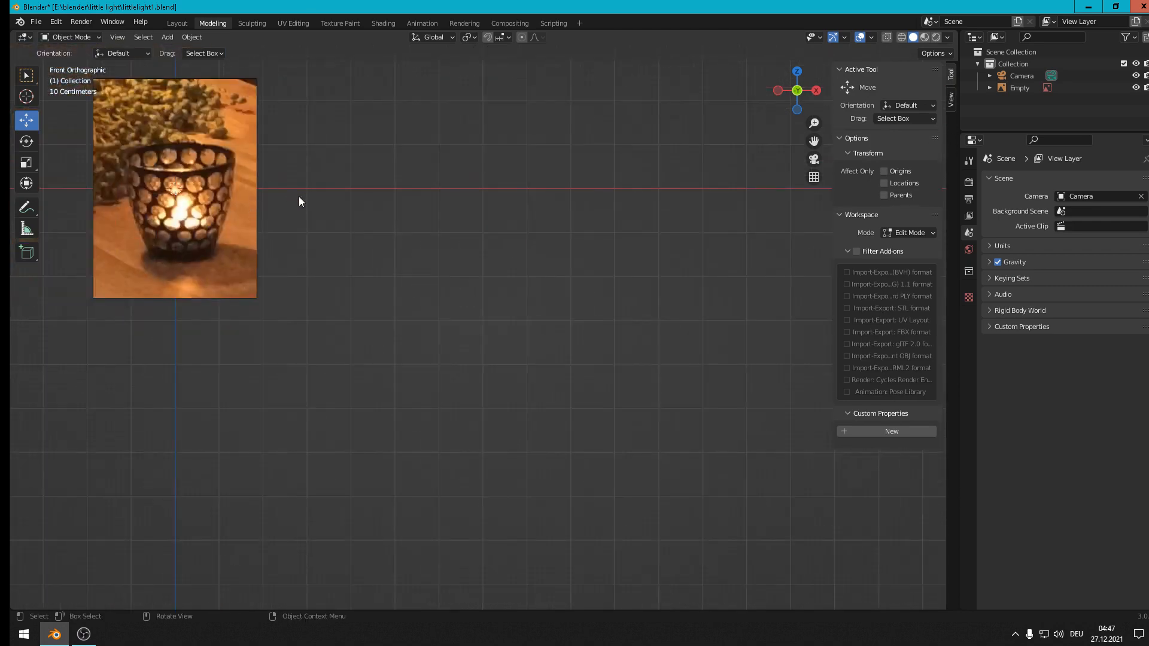
shift+middle_drag(299, 197, 231, 206)
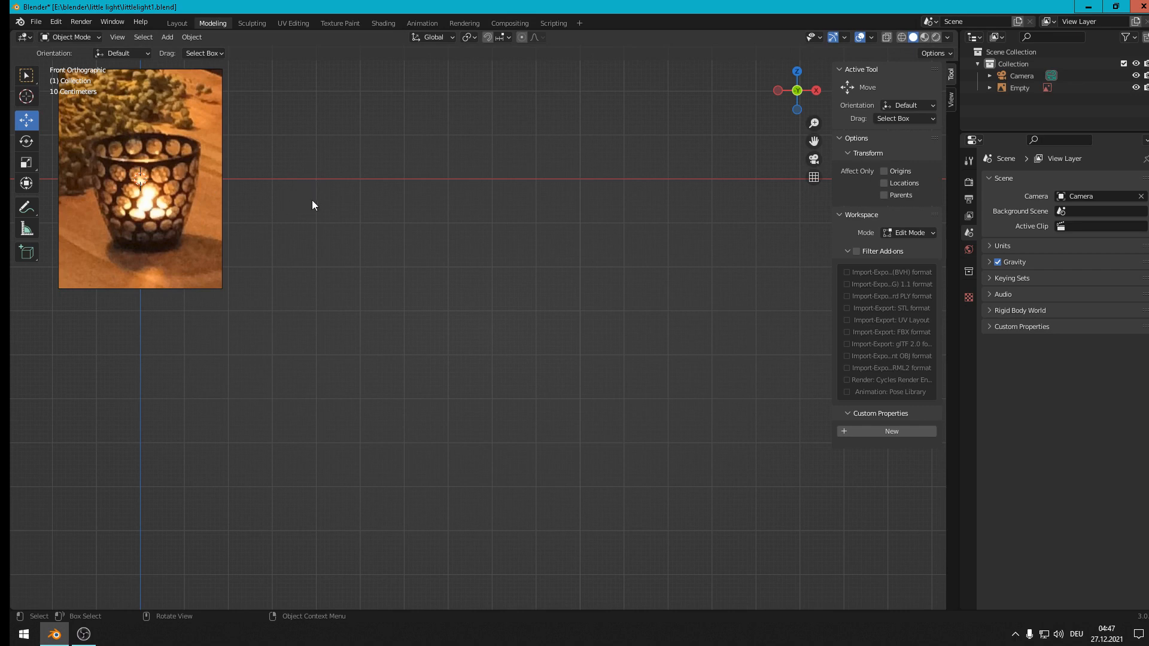
click(168, 37)
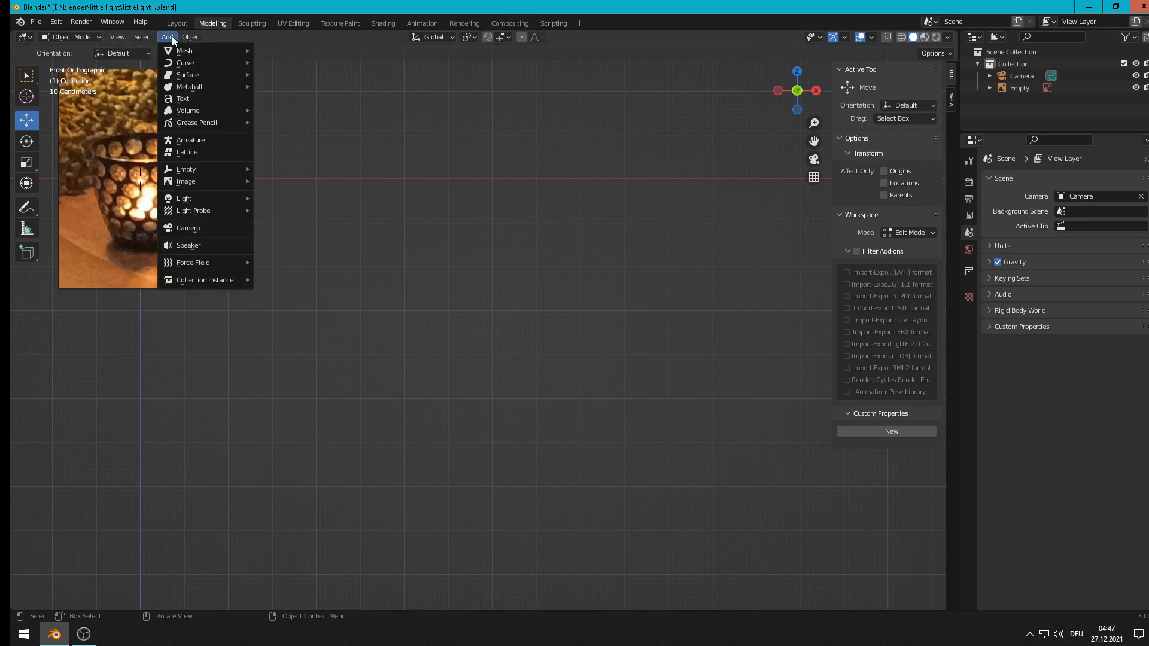
mouse_move(190, 51)
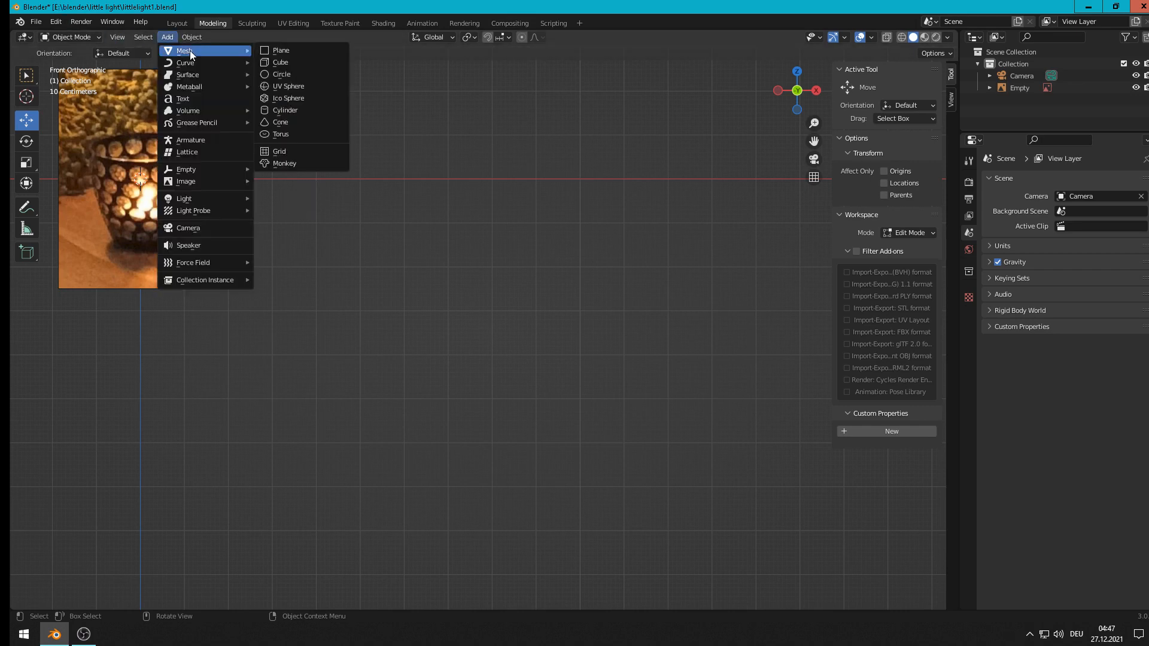
click(307, 49)
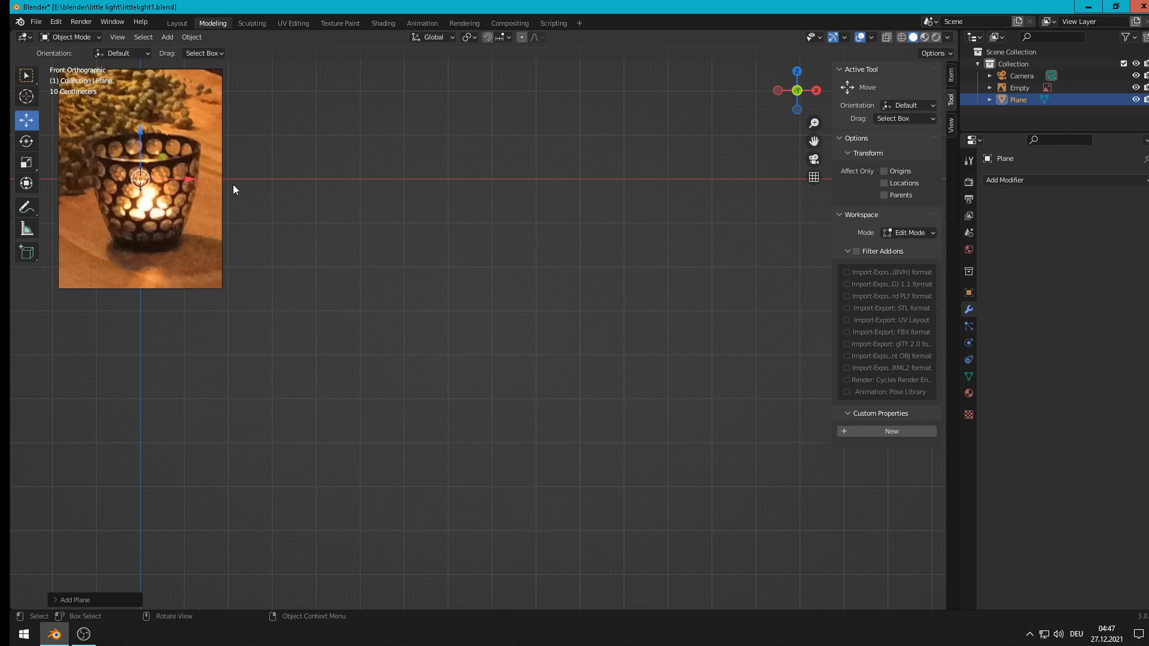
text(r)
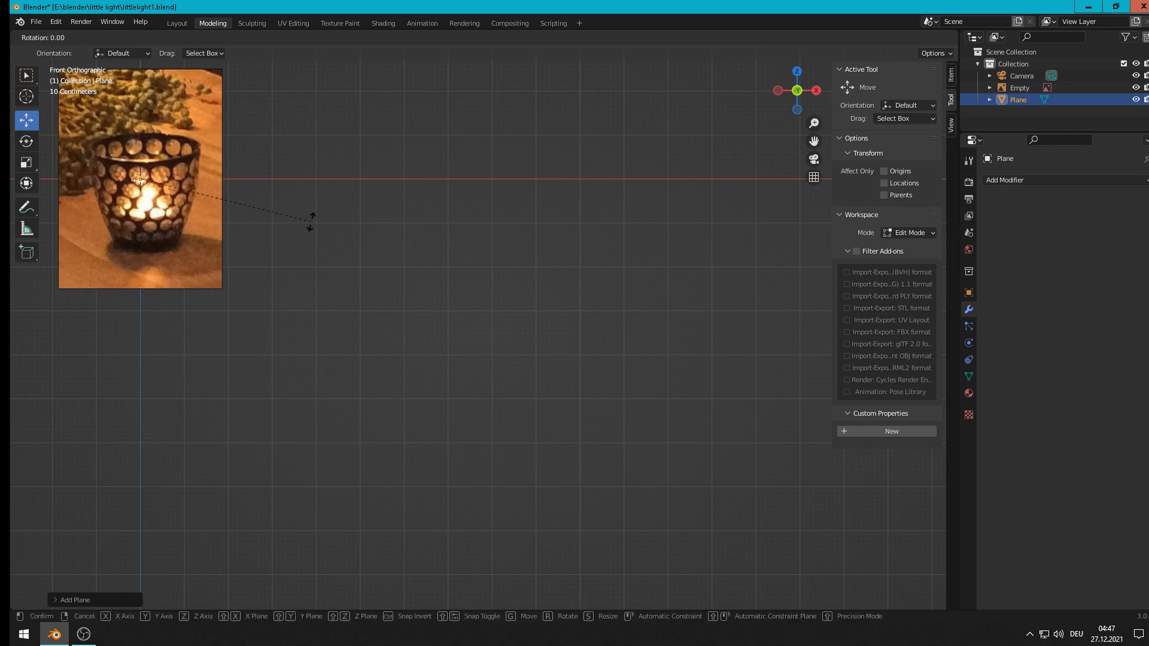
text(x90)
key(Return)
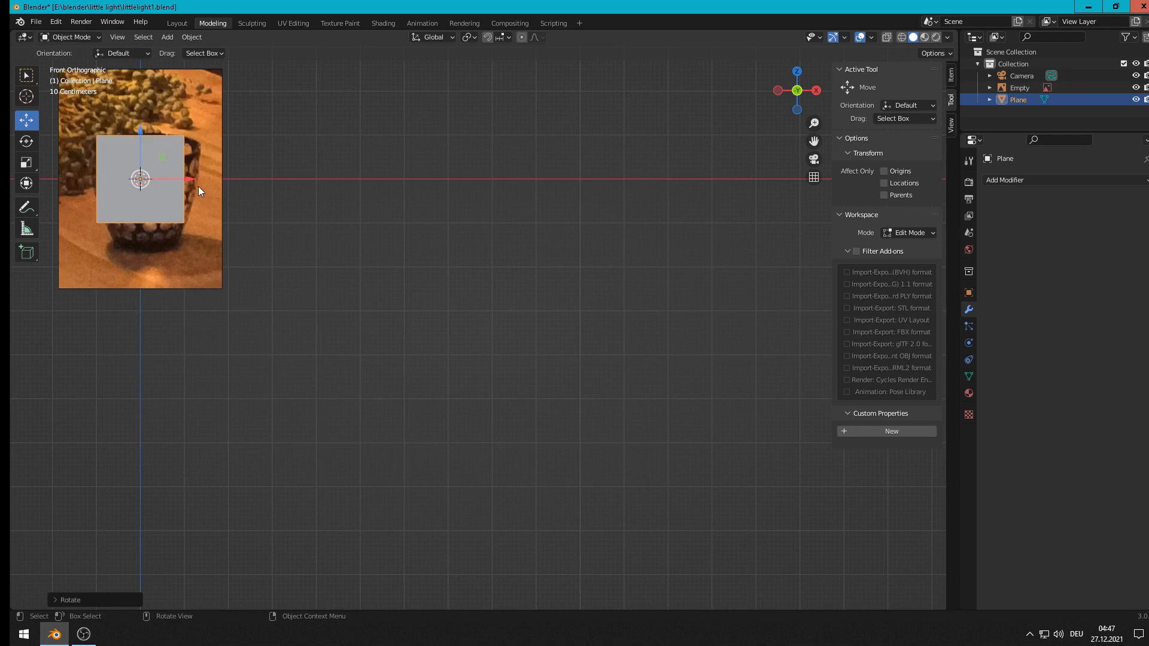
Step: Move the plane along X until it is clear of the reference image, and scale it up slightly
drag(190, 180, 459, 232)
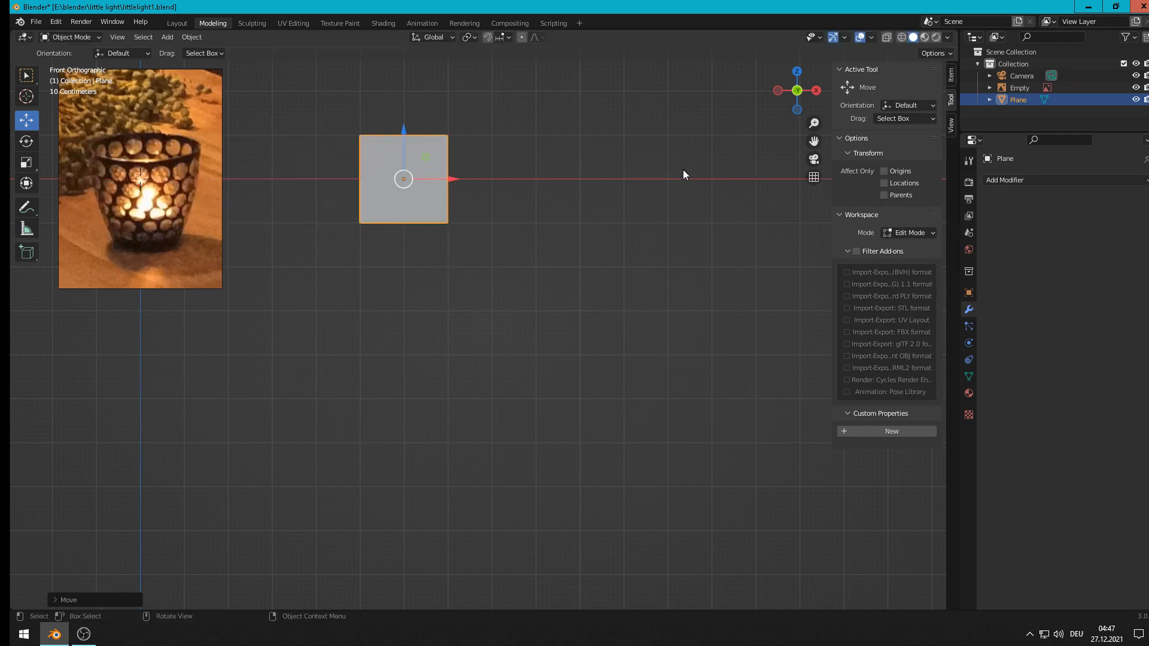
key(s)
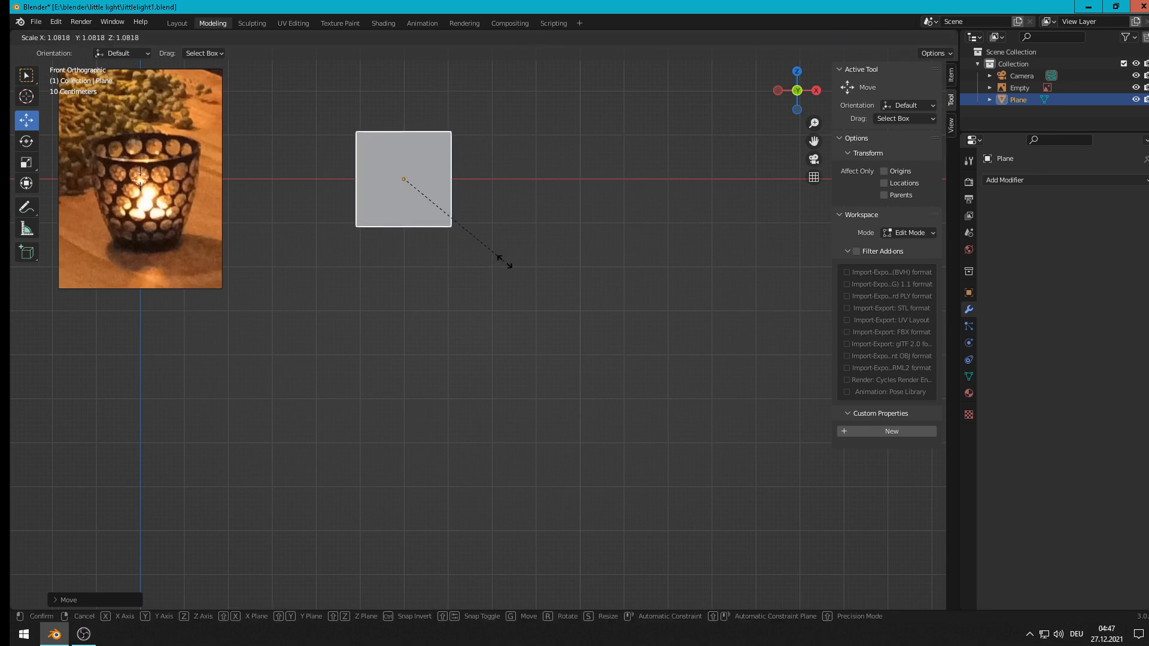
click(517, 265)
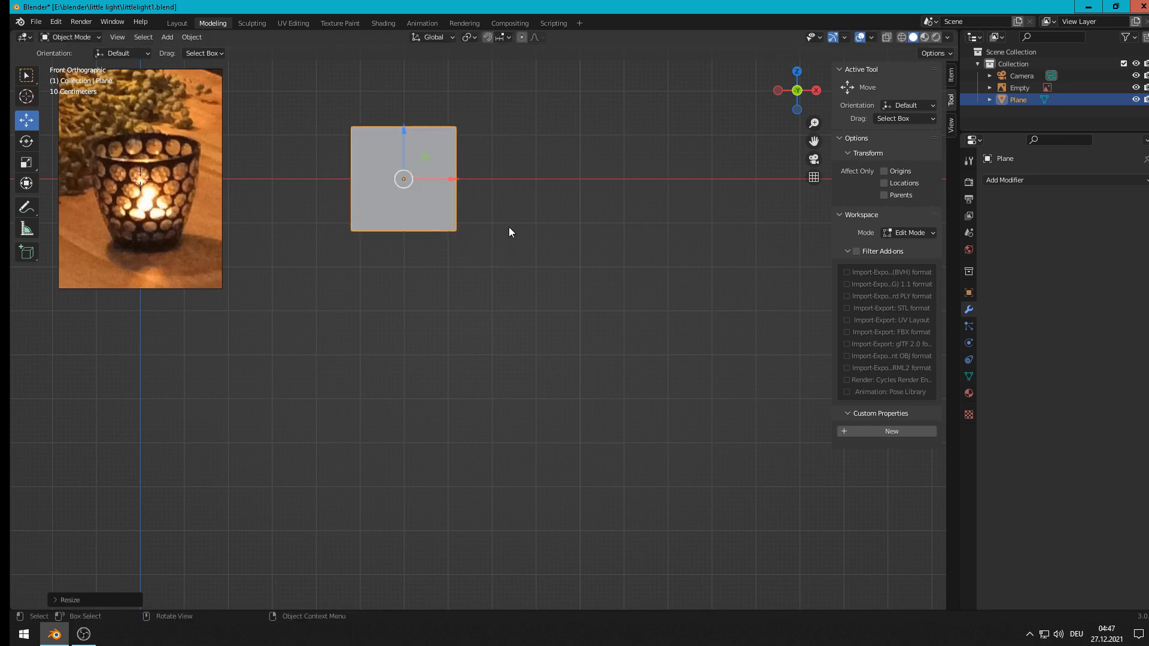
Step: Stretch the plane along the global X axis by a factor of about 2.75
key(s)
key(x)
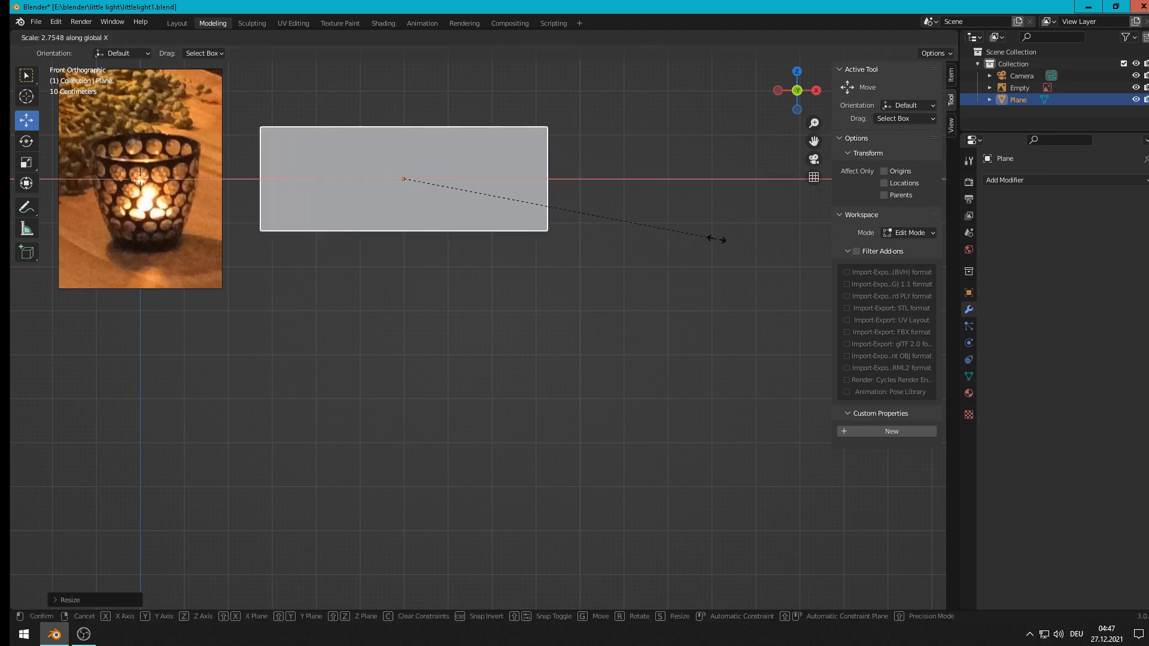
click(717, 238)
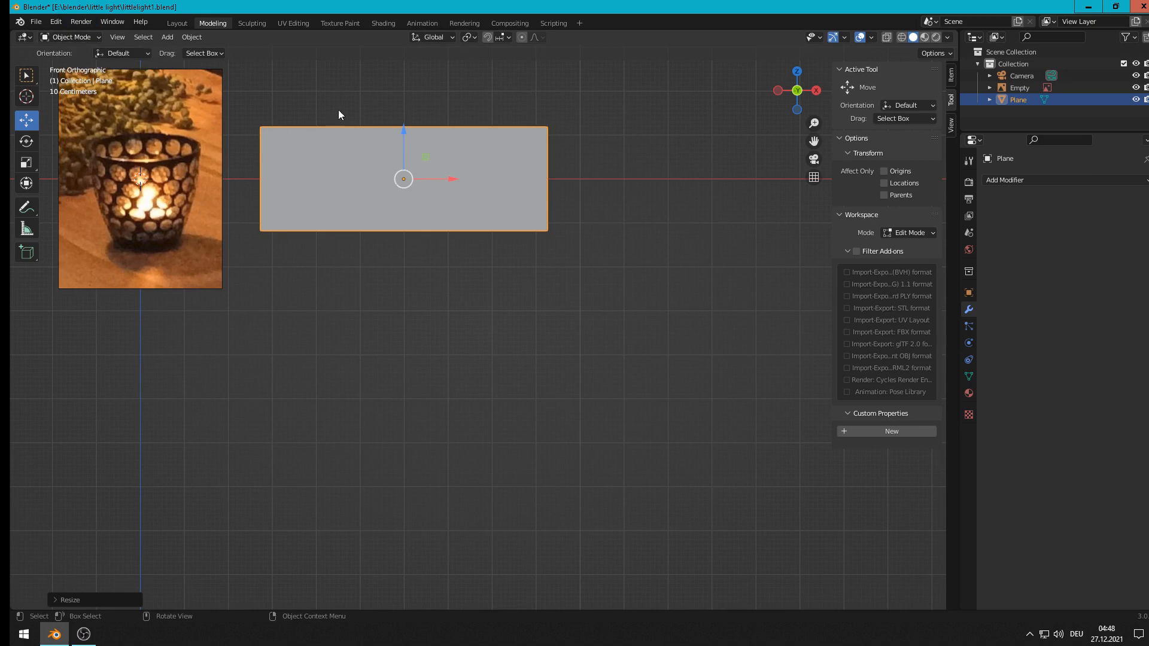
Step: In Edit Mode, add 12 evenly spaced vertical loop cuts across the plane without sliding them, and clear the selection
key(Tab)
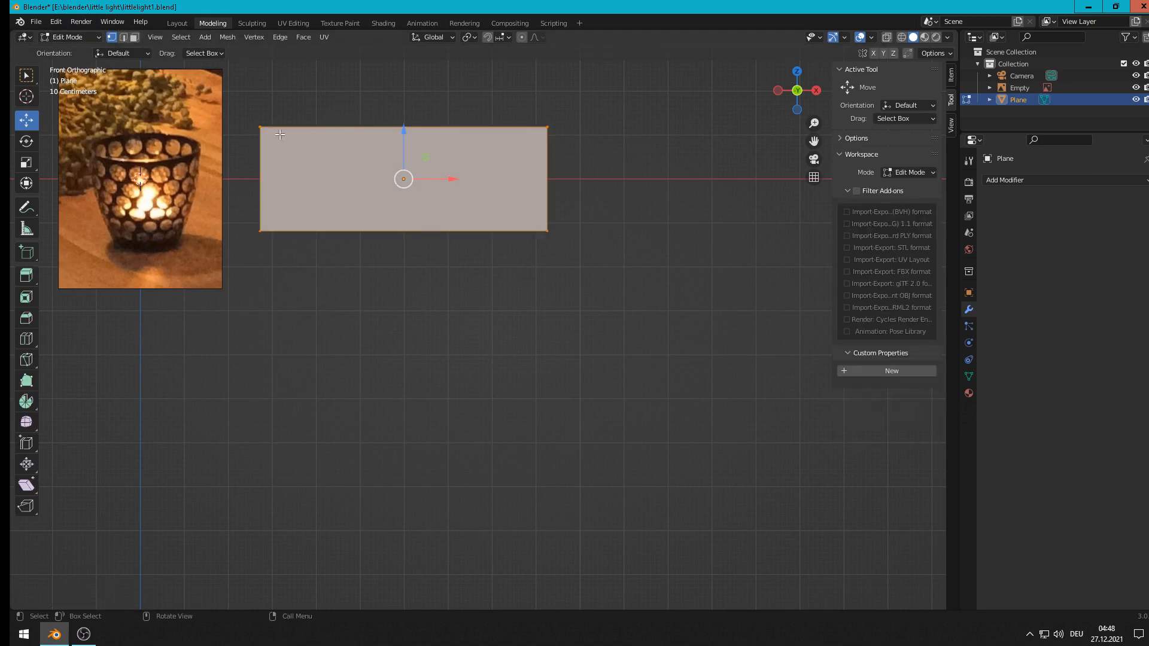
key(ctrl+r)
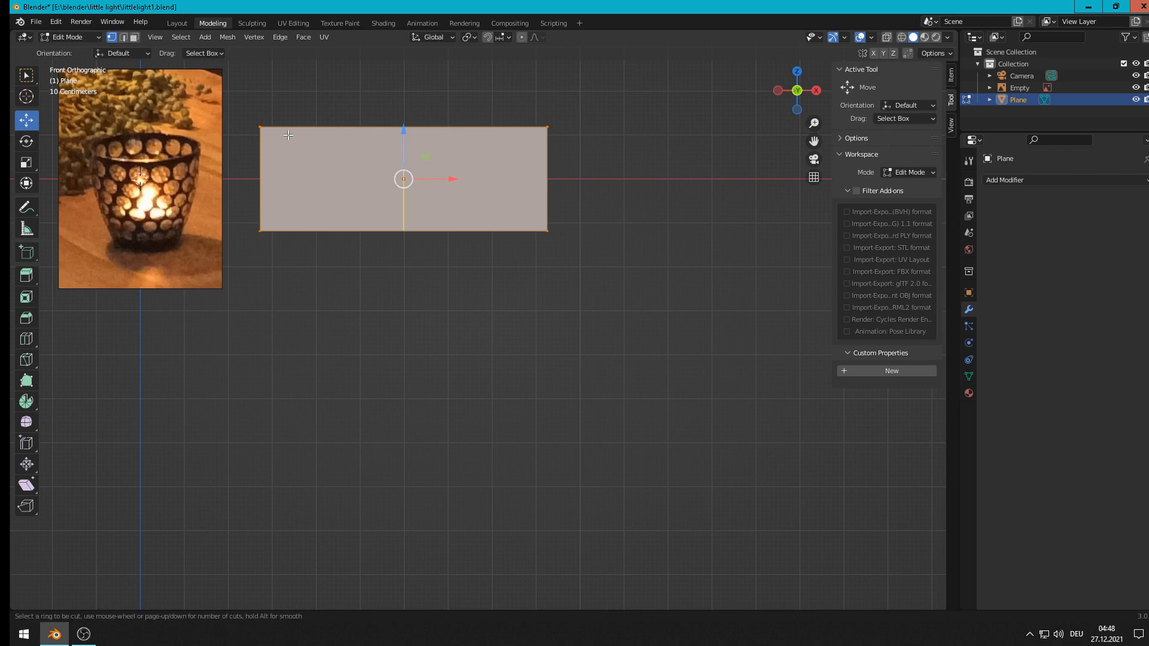
scroll(288, 135, up, 1)
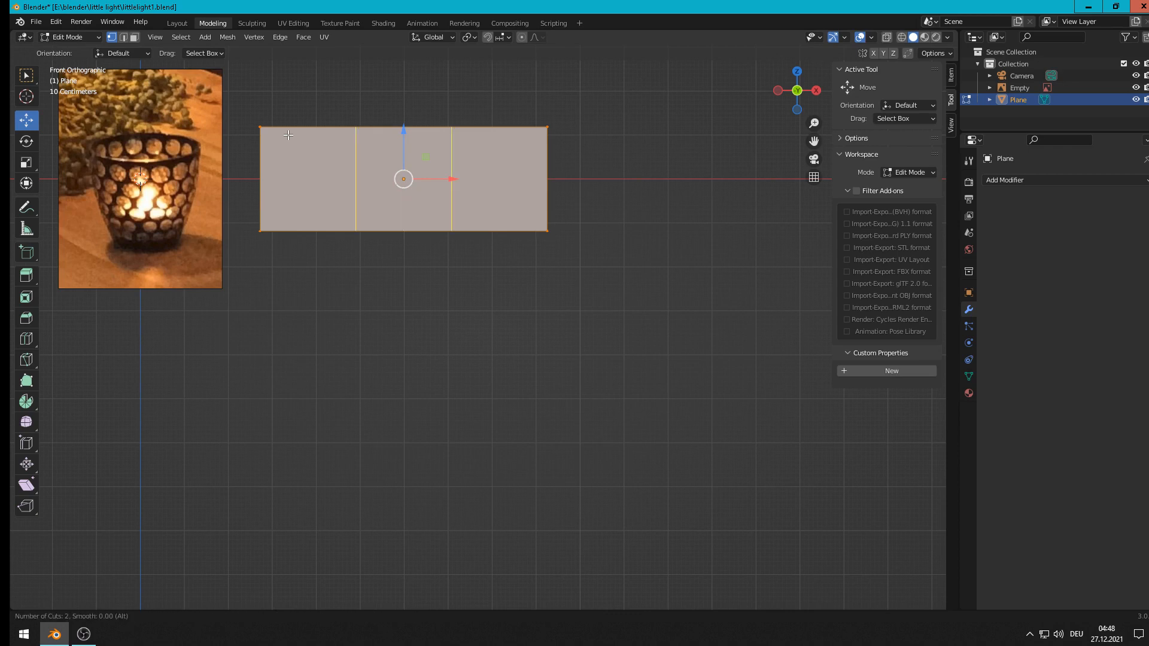
scroll(288, 136, up, 2)
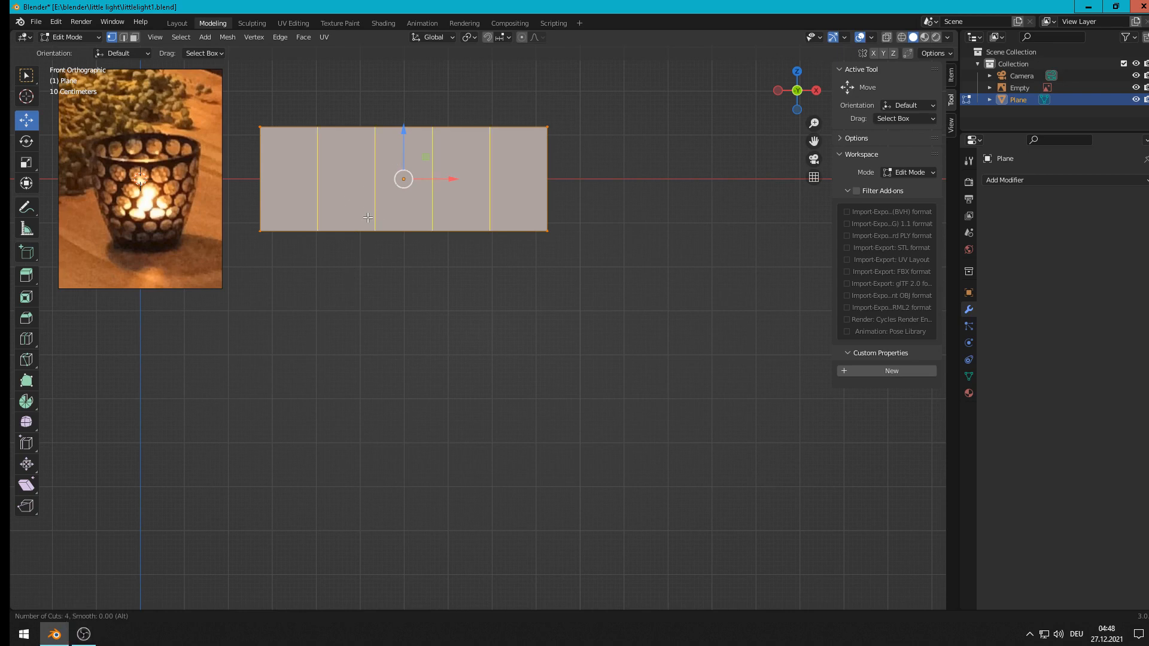
scroll(384, 215, up, 4)
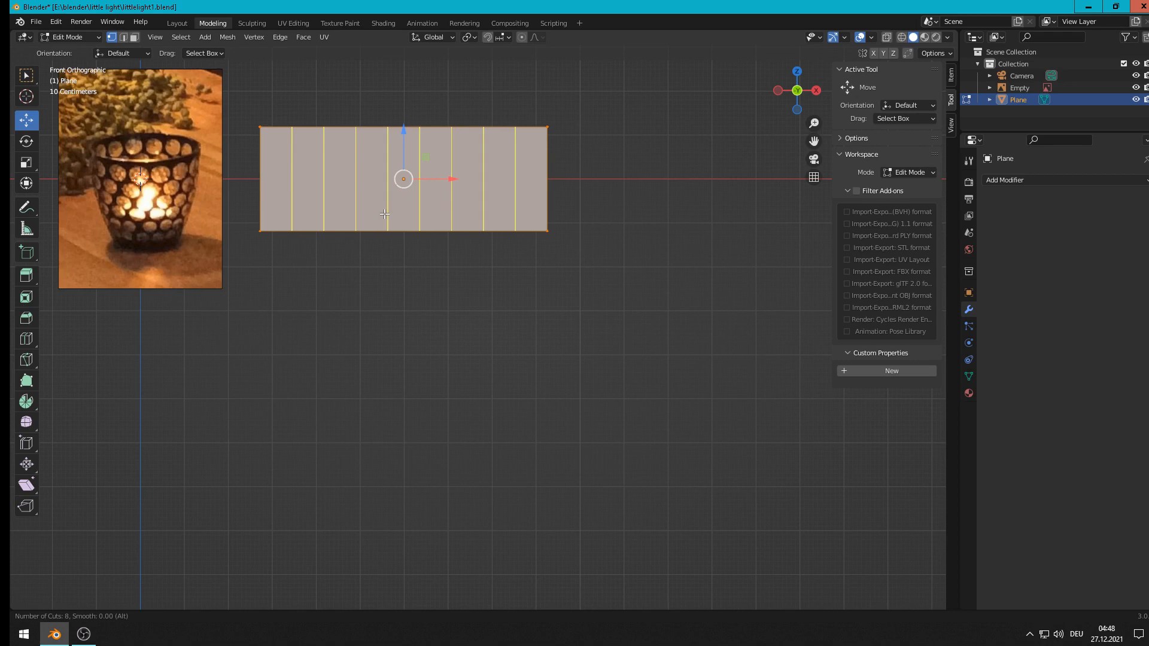
scroll(384, 214, up, 1)
scroll(381, 215, up, 2)
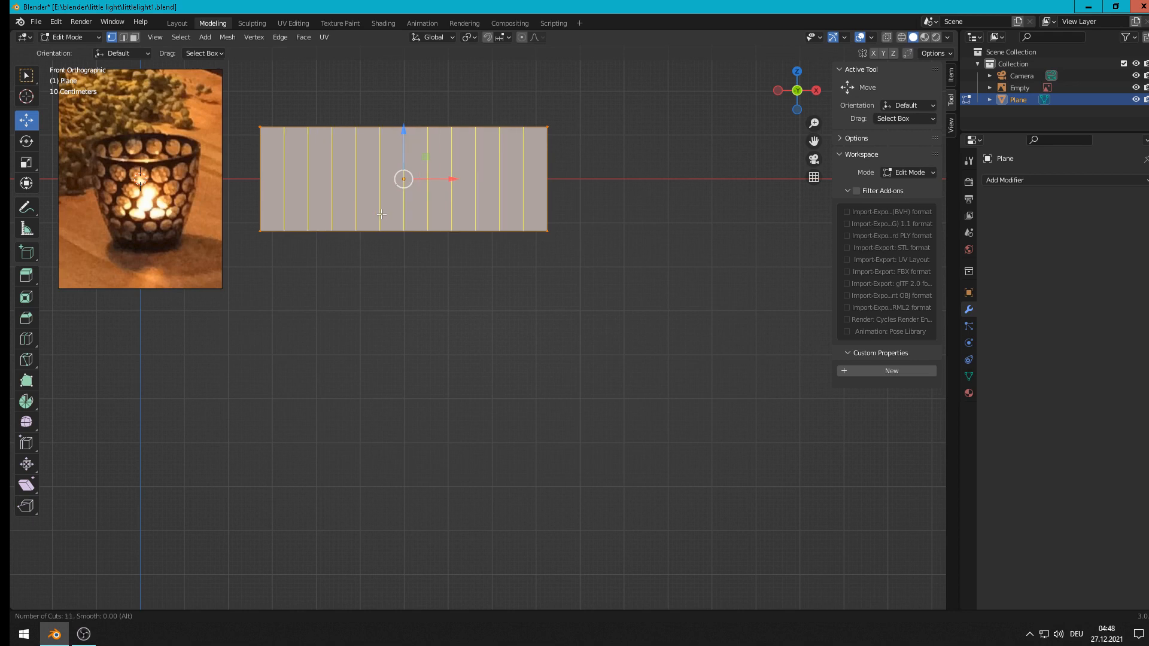
scroll(381, 214, up, 1)
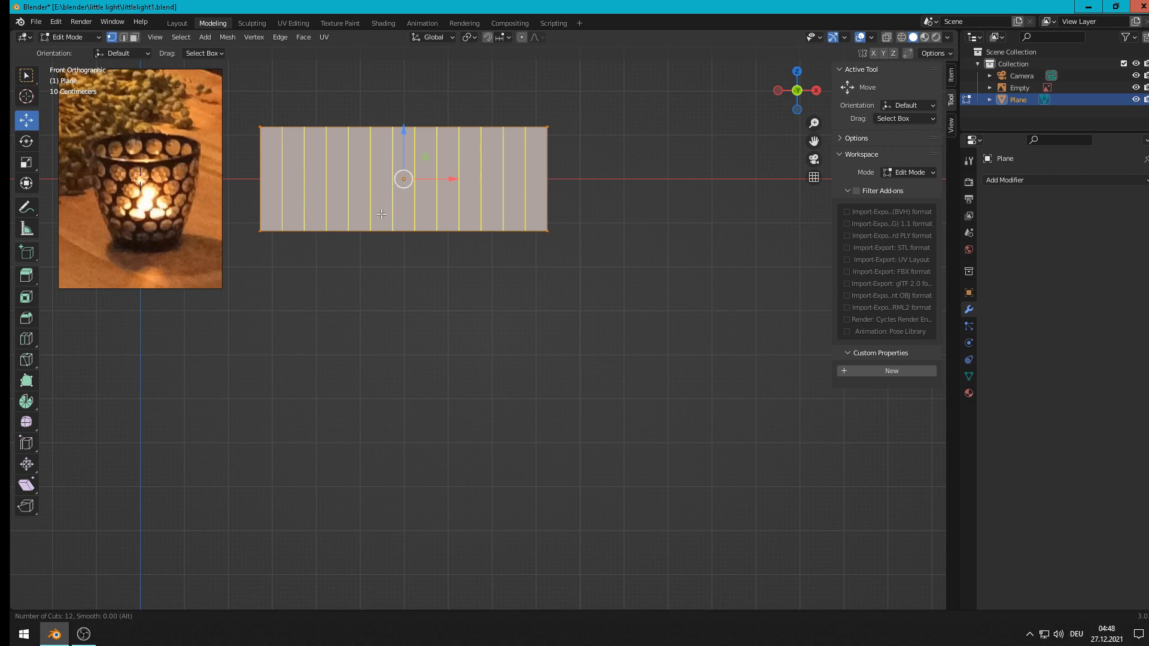
click(381, 214)
right_click(375, 222)
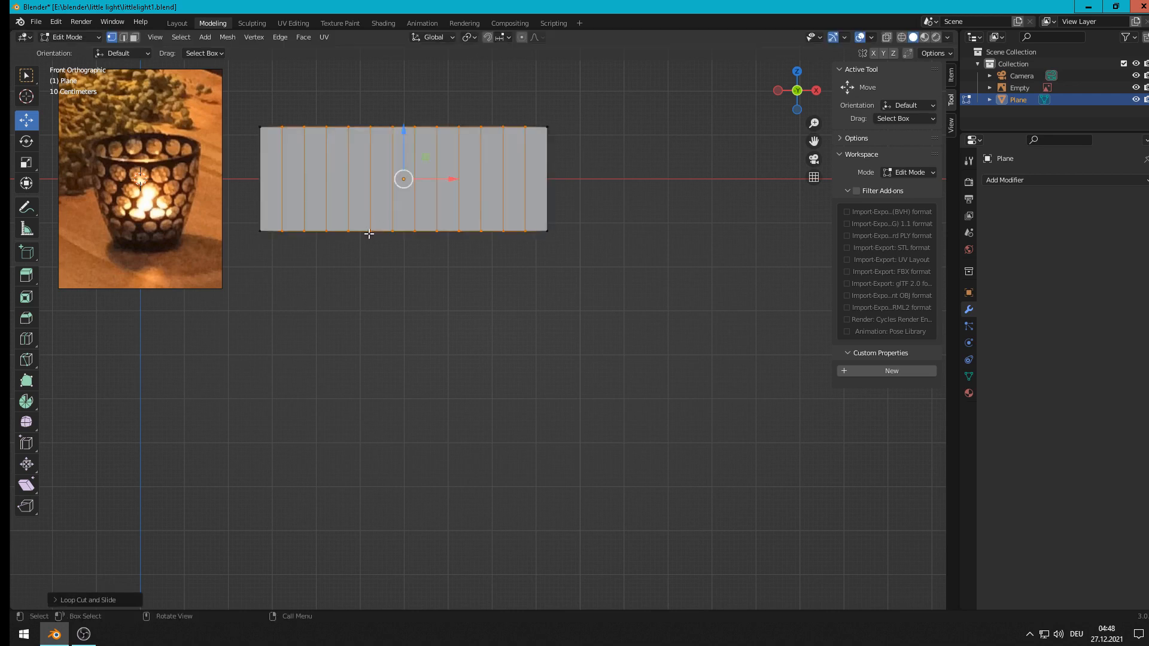
click(348, 266)
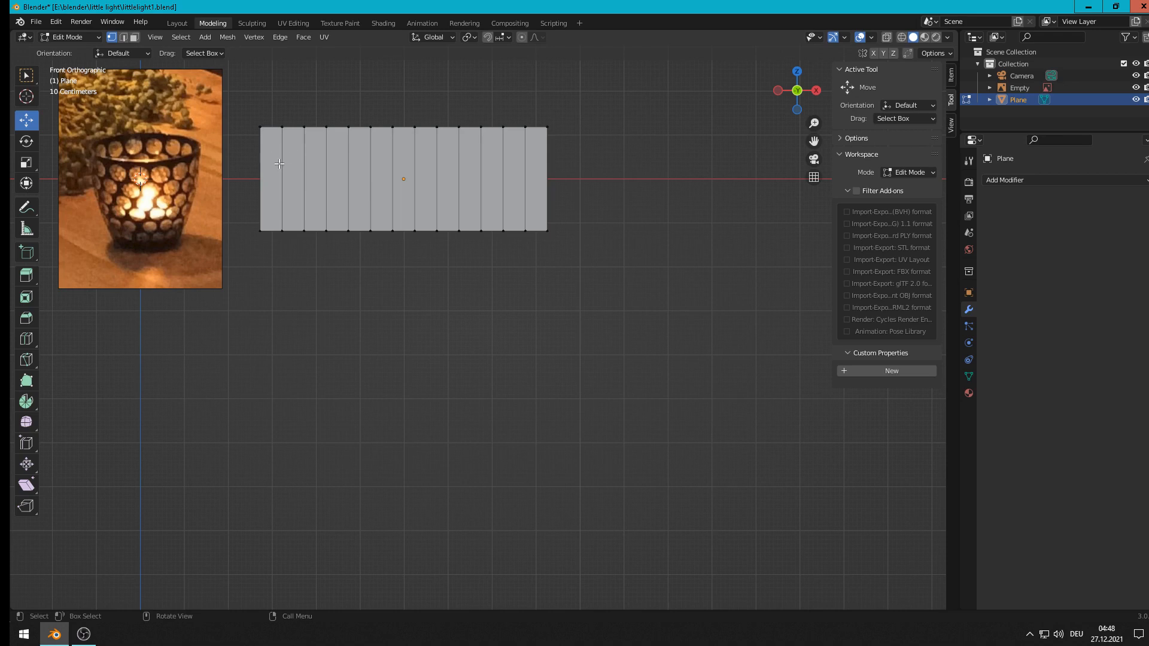
Step: Add 6 evenly spaced horizontal loop cuts across the plane without sliding them
key(ctrl+r)
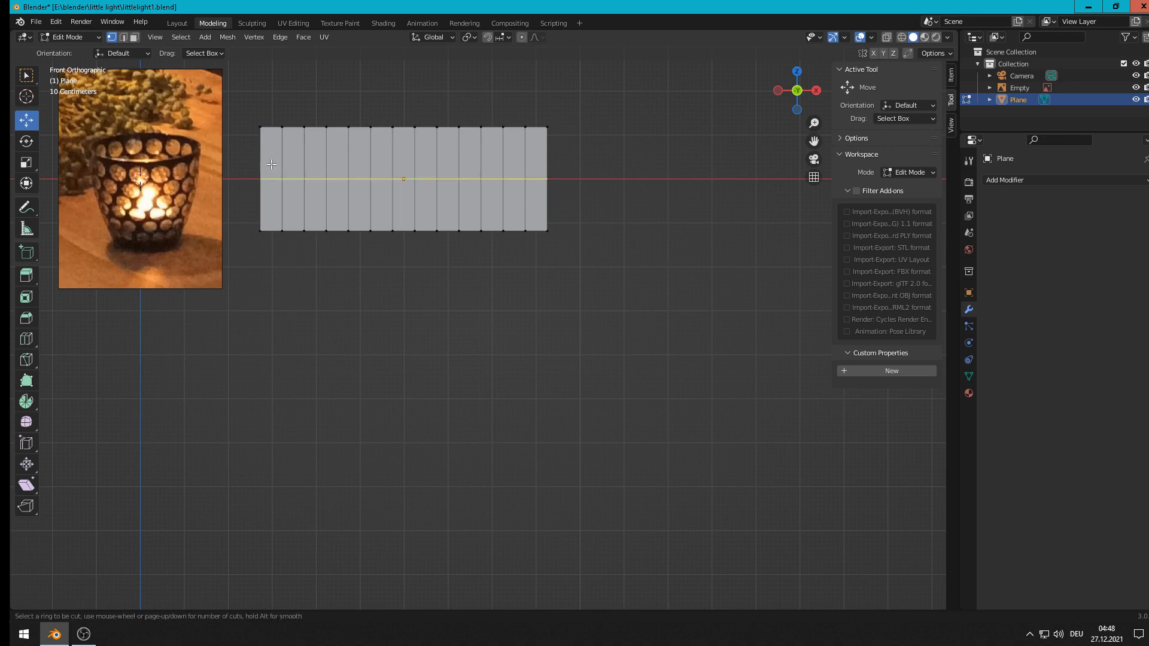
scroll(273, 166, up, 3)
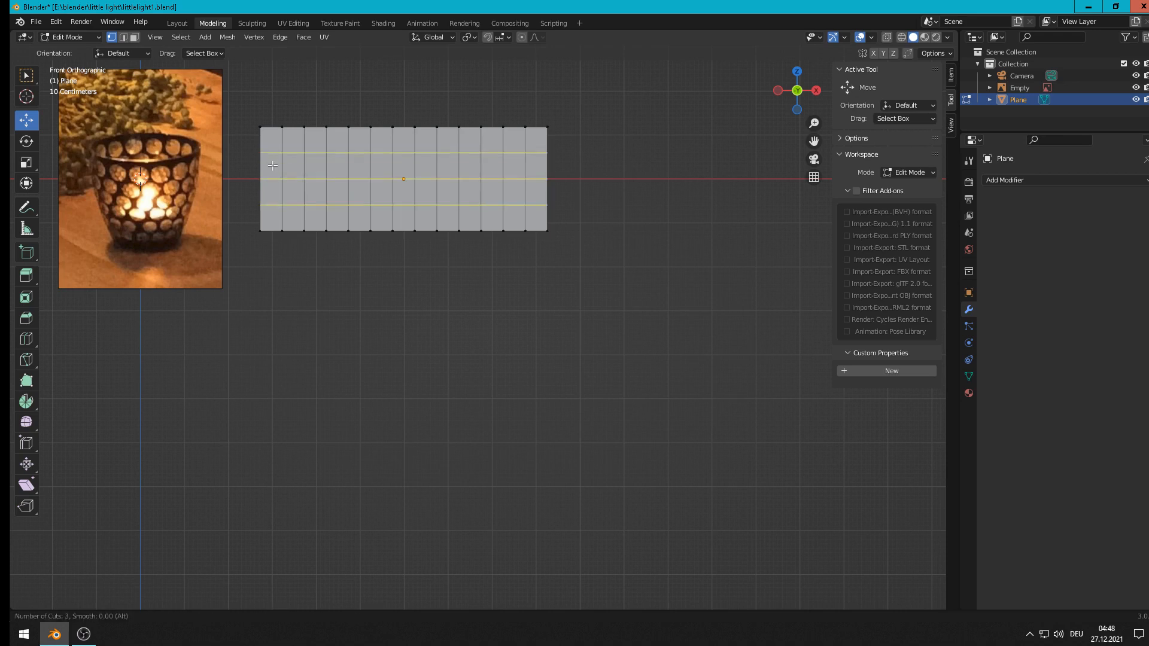
scroll(272, 166, up, 2)
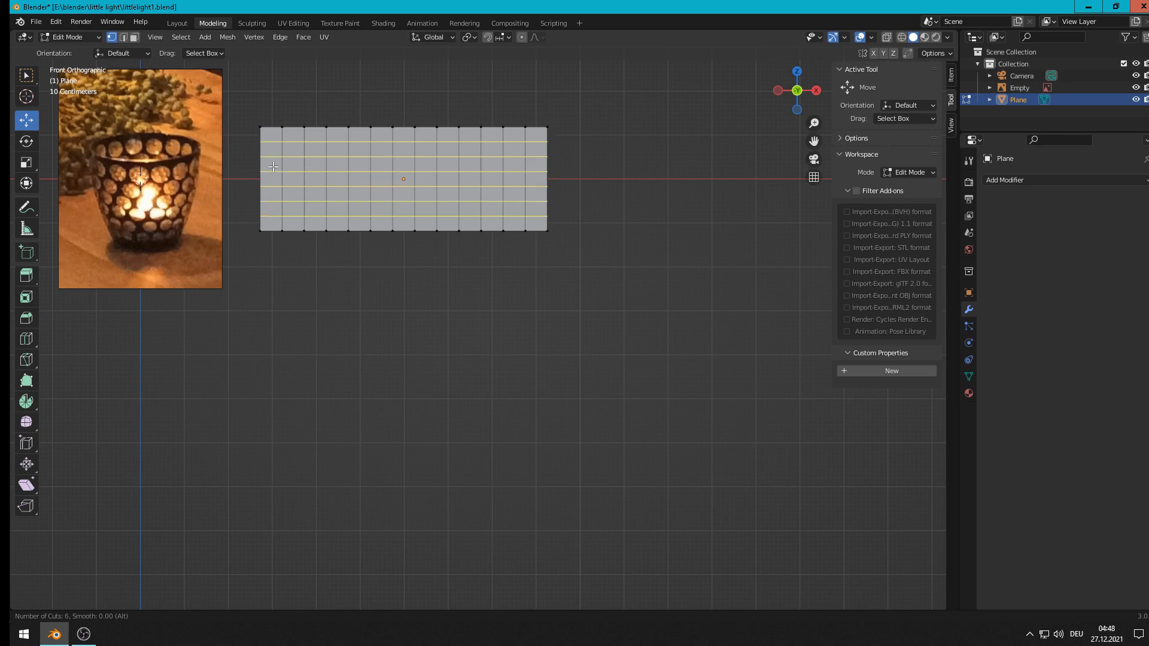
click(273, 166)
right_click(272, 167)
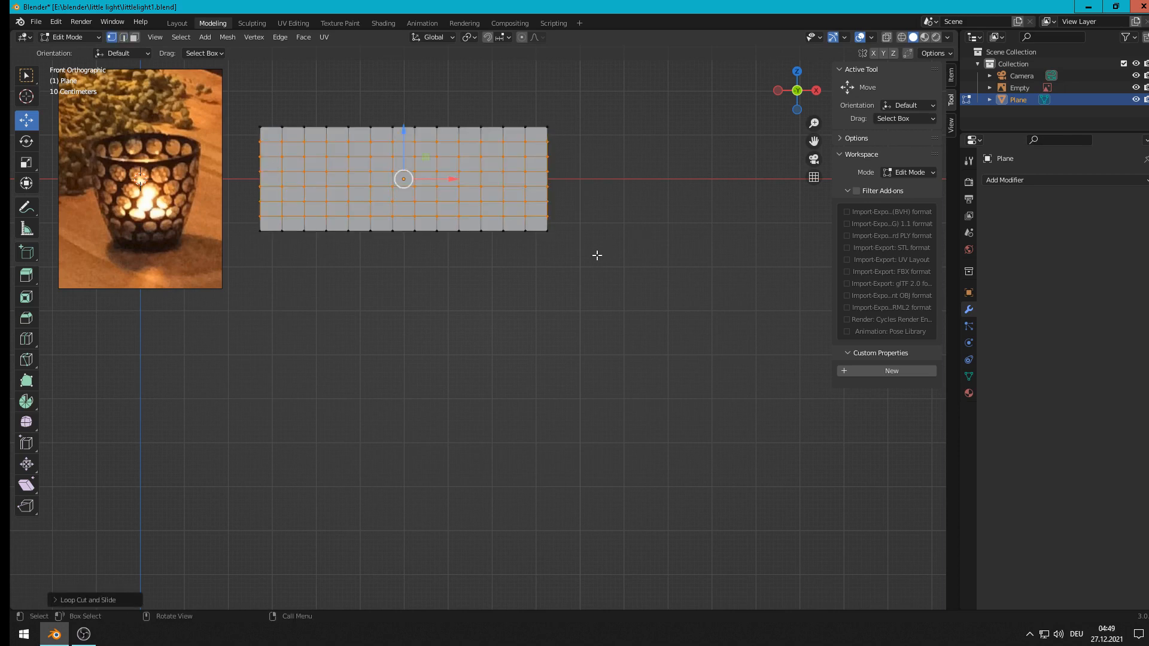
Step: Select the whole subdivided plane mesh and scale it up uniformly by about 1.28
key(Tab)
key(Tab)
key(a)
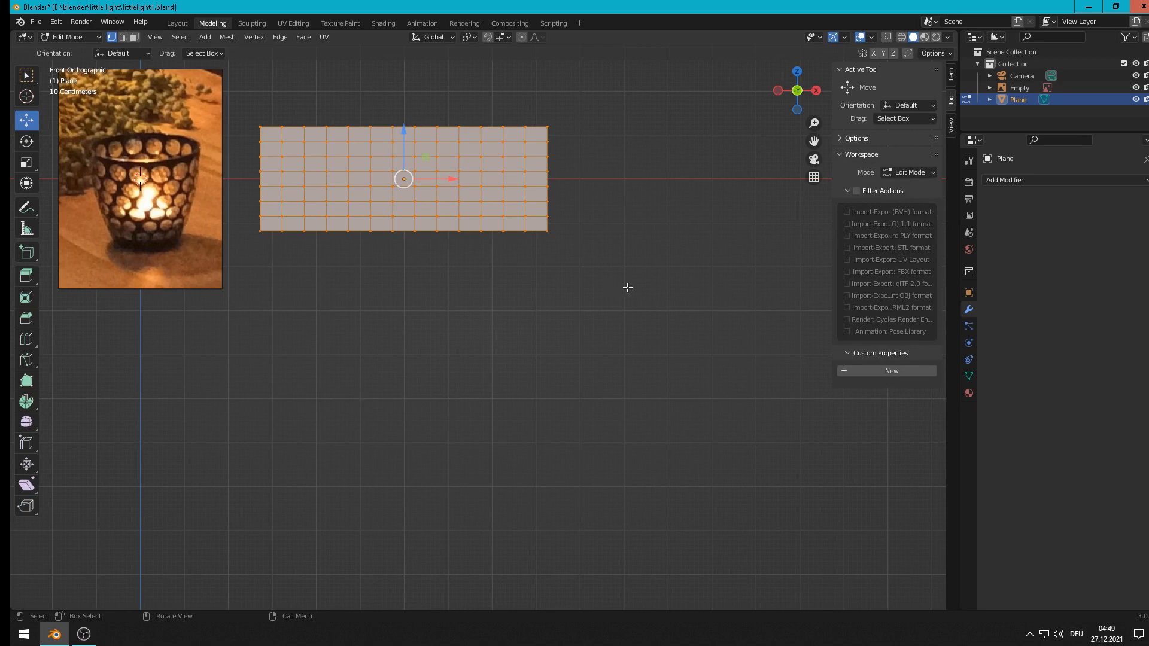
key(s)
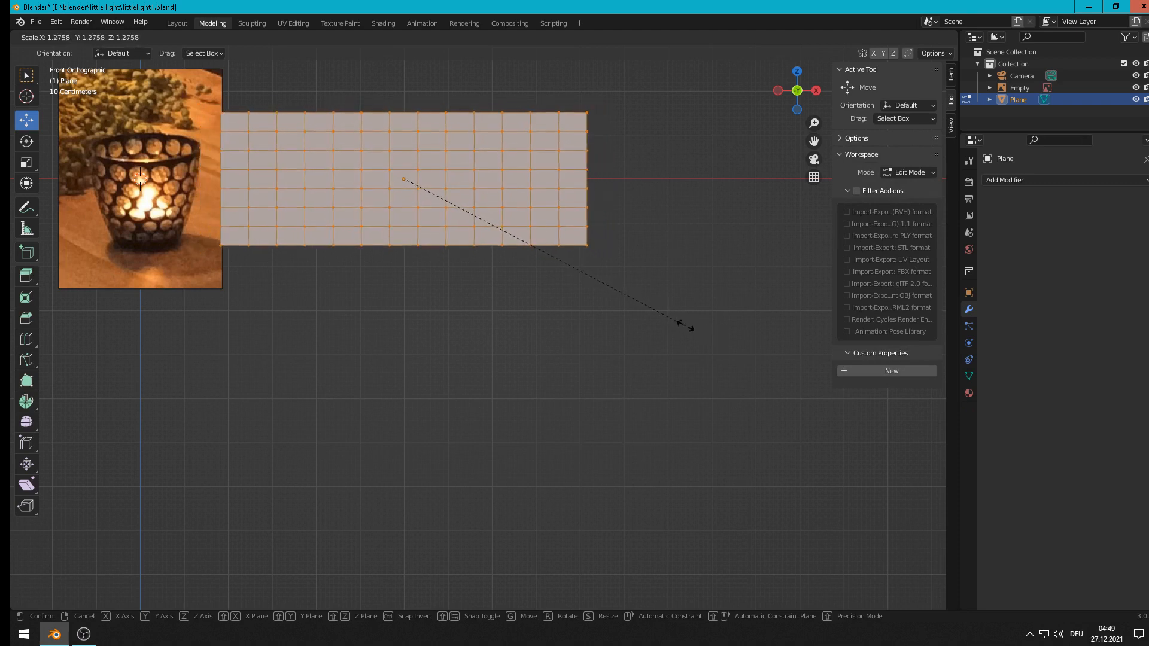
click(686, 327)
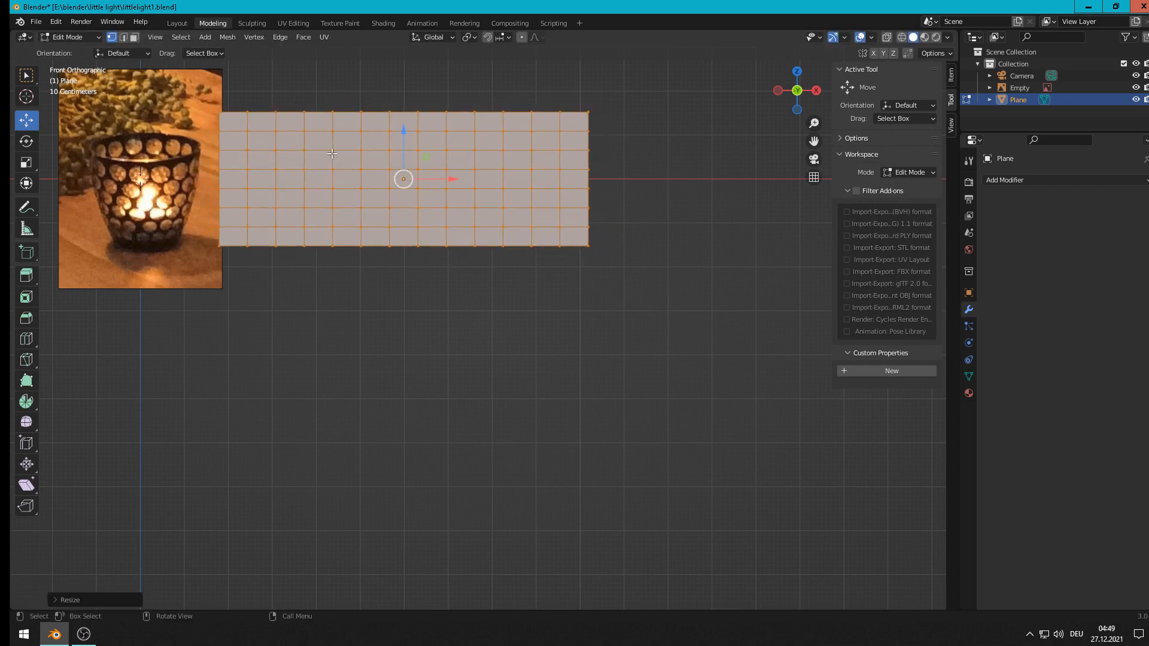
Step: Move the grid mesh about 0.7 m along X and slightly downward, and scale it uniformly by about 0.88
key(g)
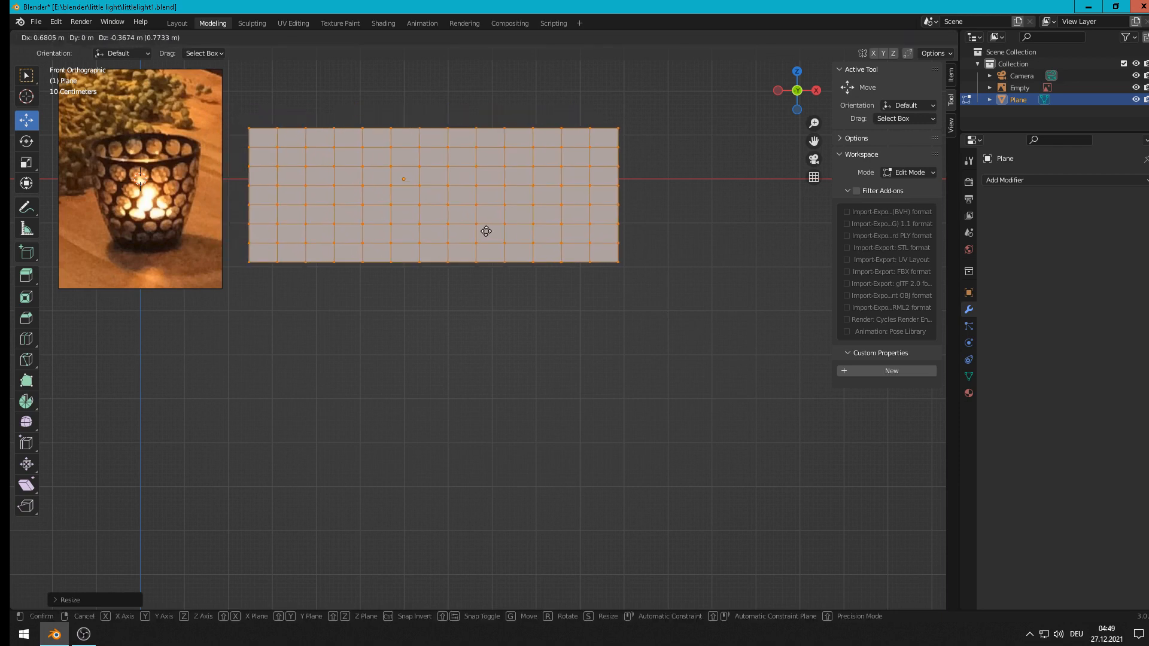
click(487, 234)
key(s)
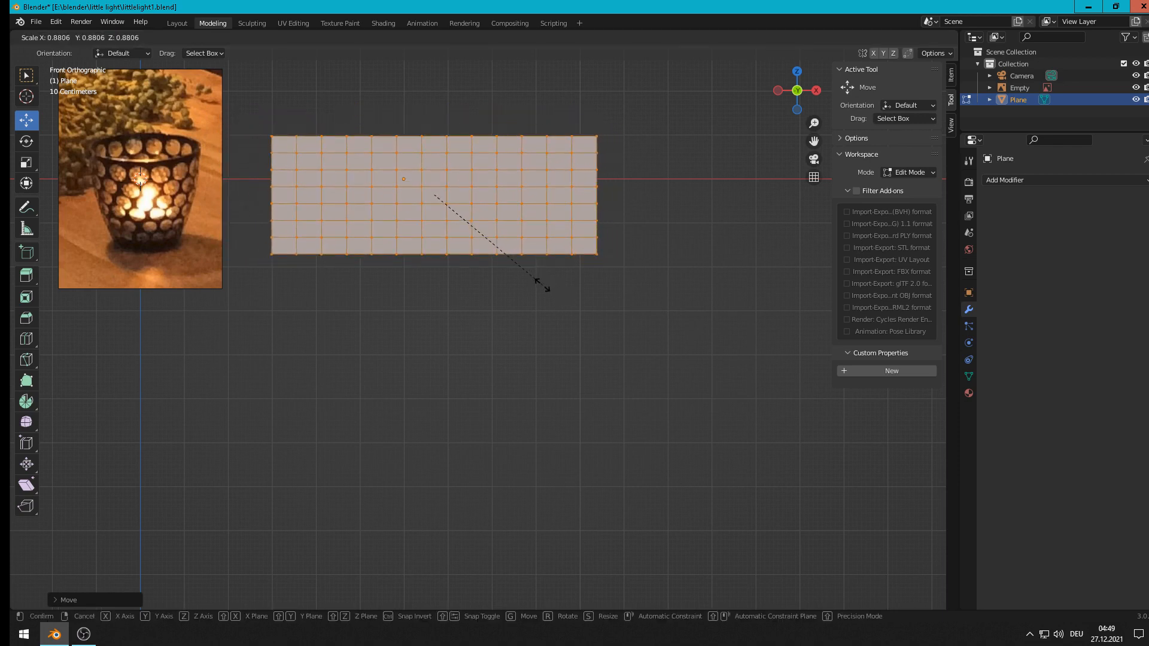
click(541, 285)
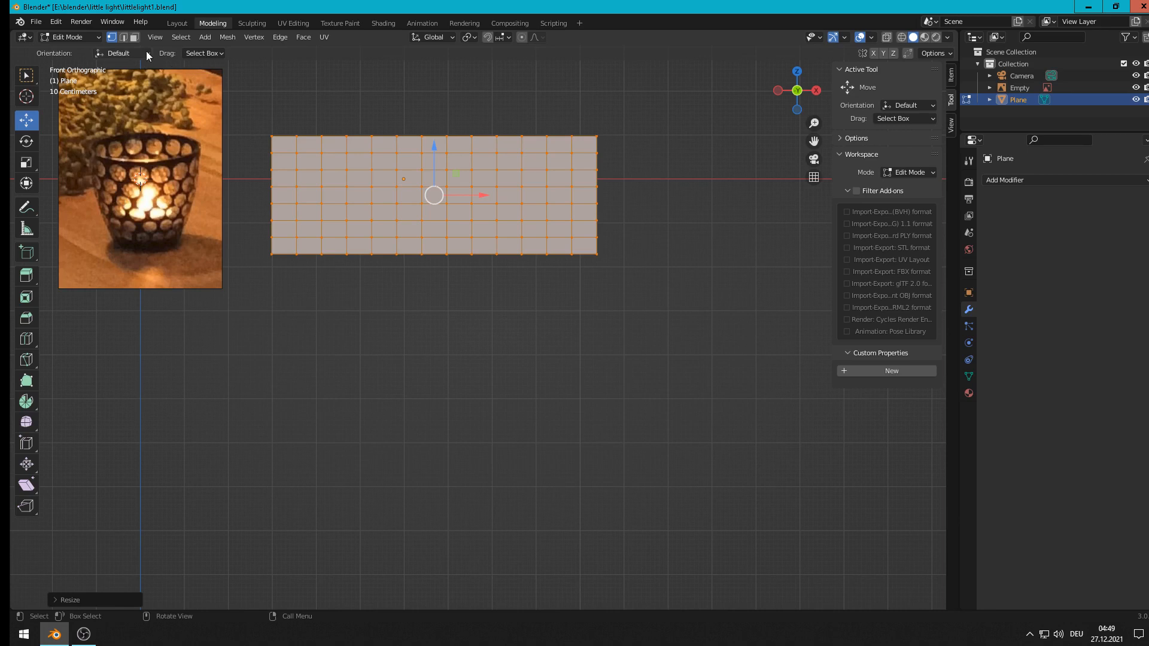
Step: In face selection mode, delete only the faces of three staggered cells in columns two to four near the grid's upper edge
click(135, 37)
click(312, 150)
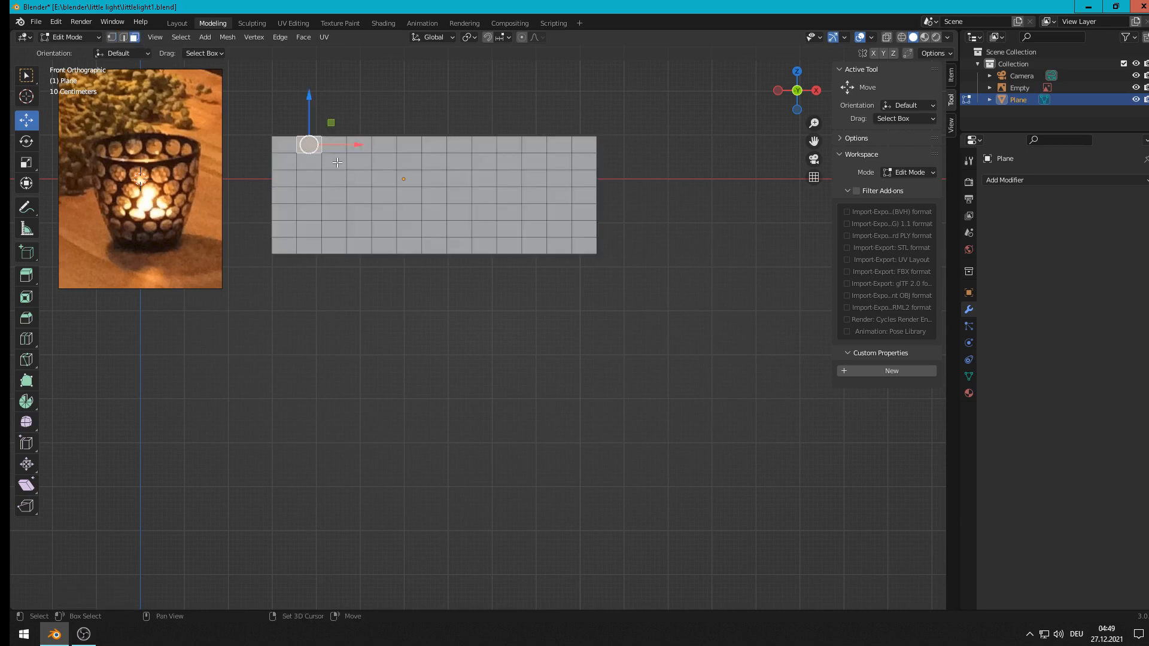
shift+click(338, 160)
shift+click(358, 151)
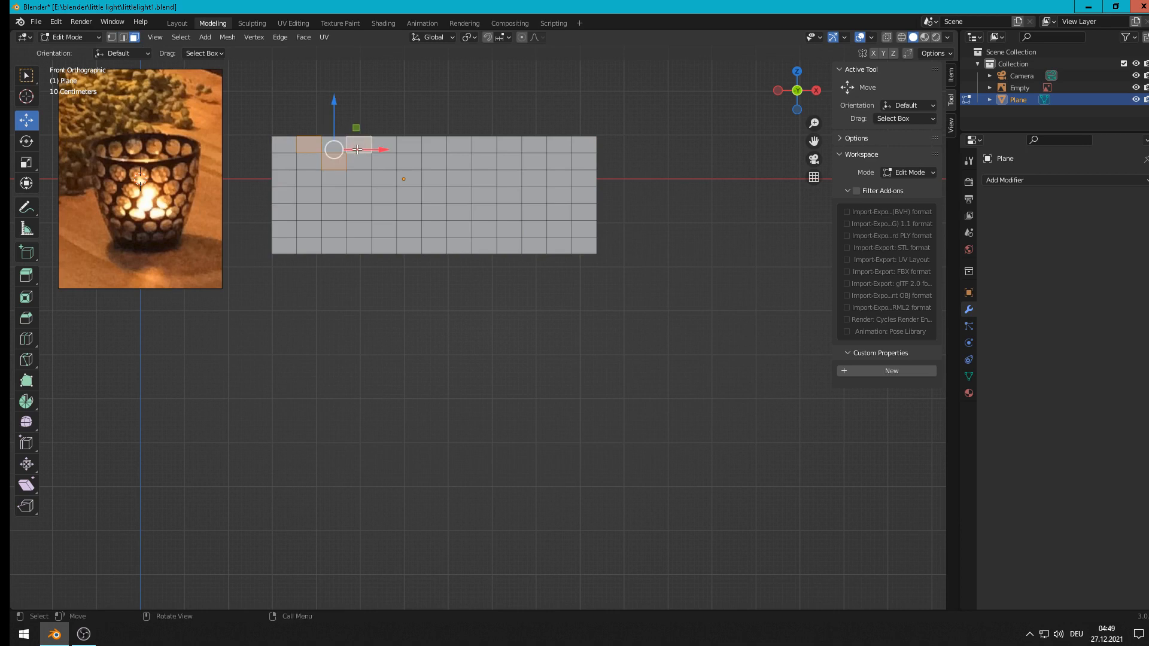
key(x)
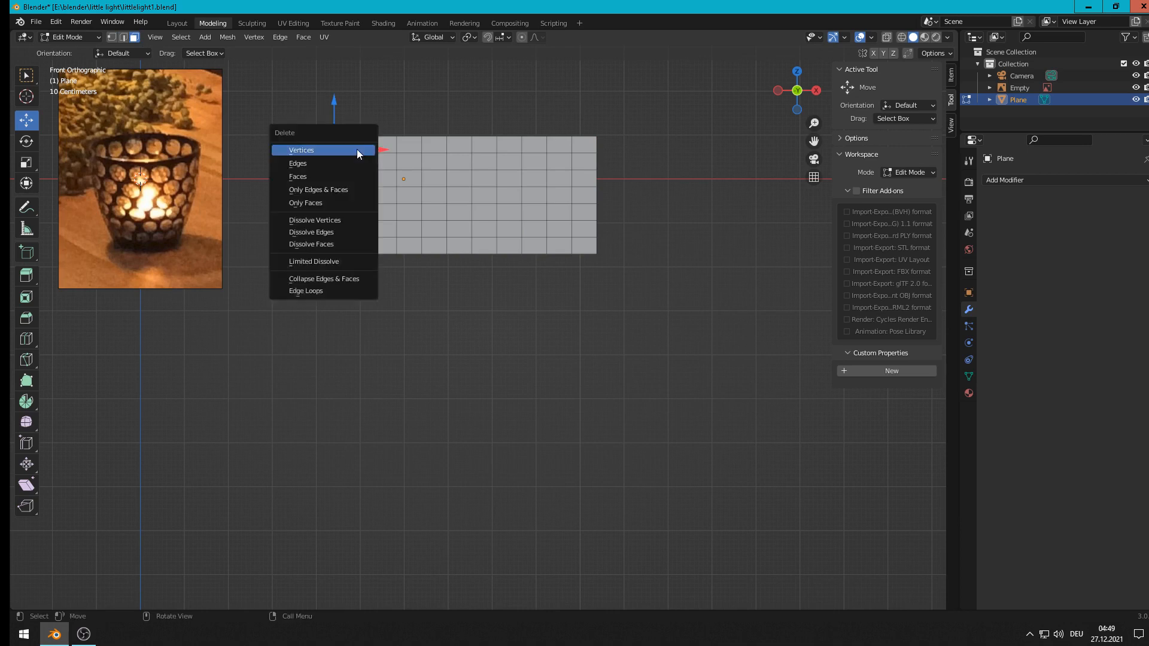
click(342, 201)
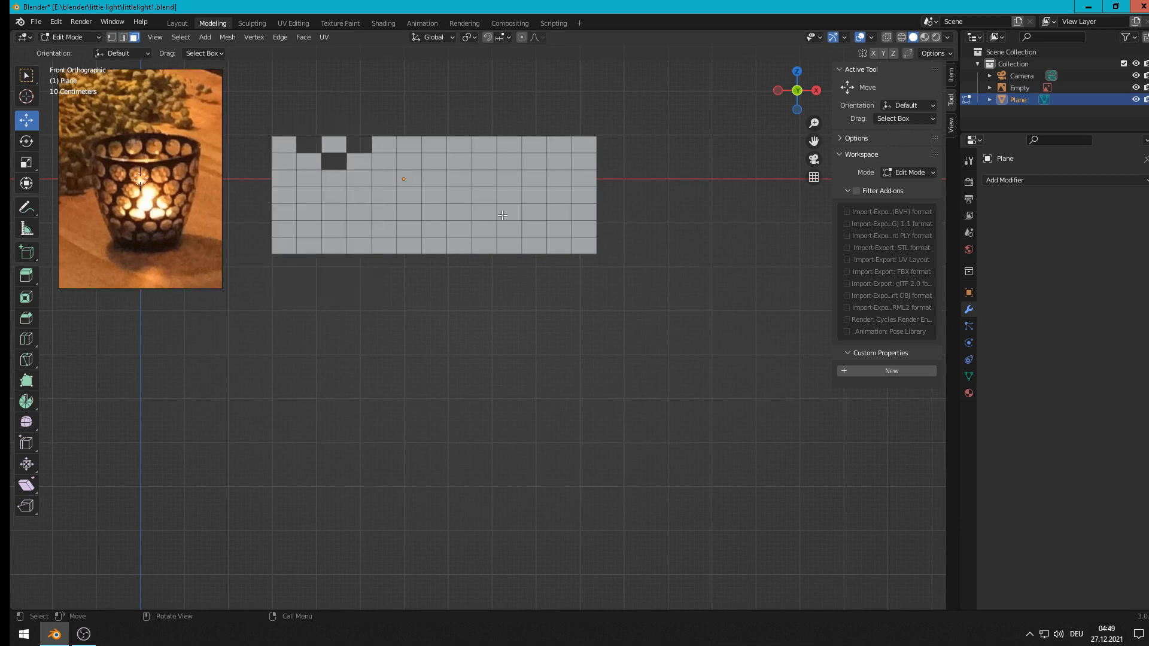
Step: Add a Subdivision Surface modifier to the plane
click(1021, 179)
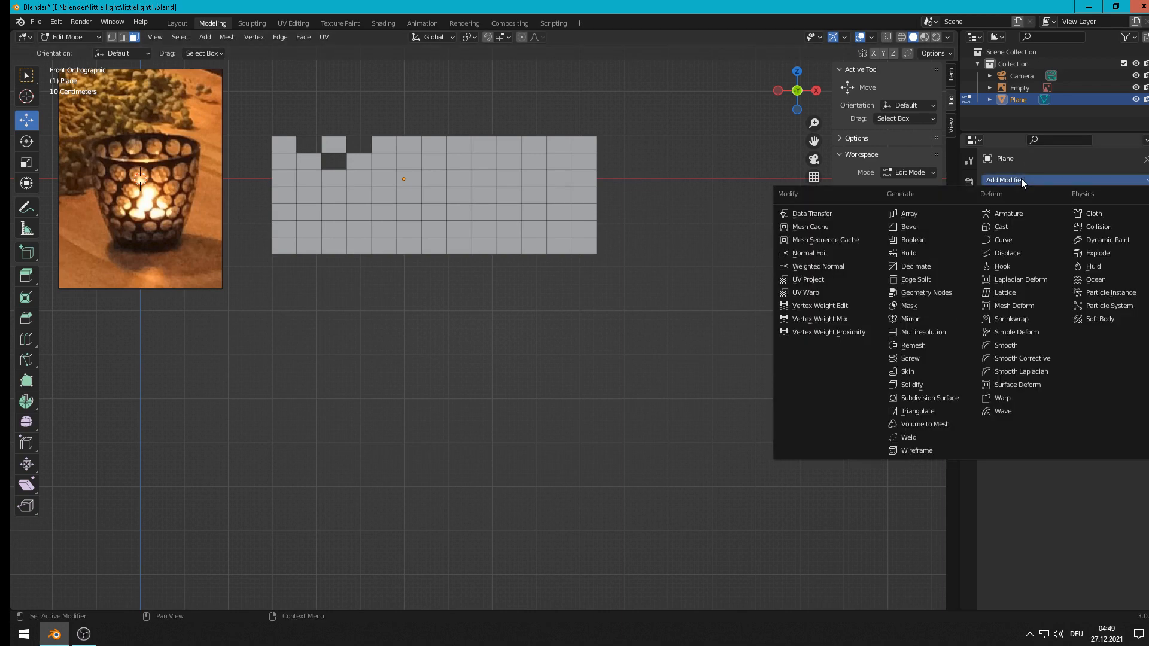
click(927, 398)
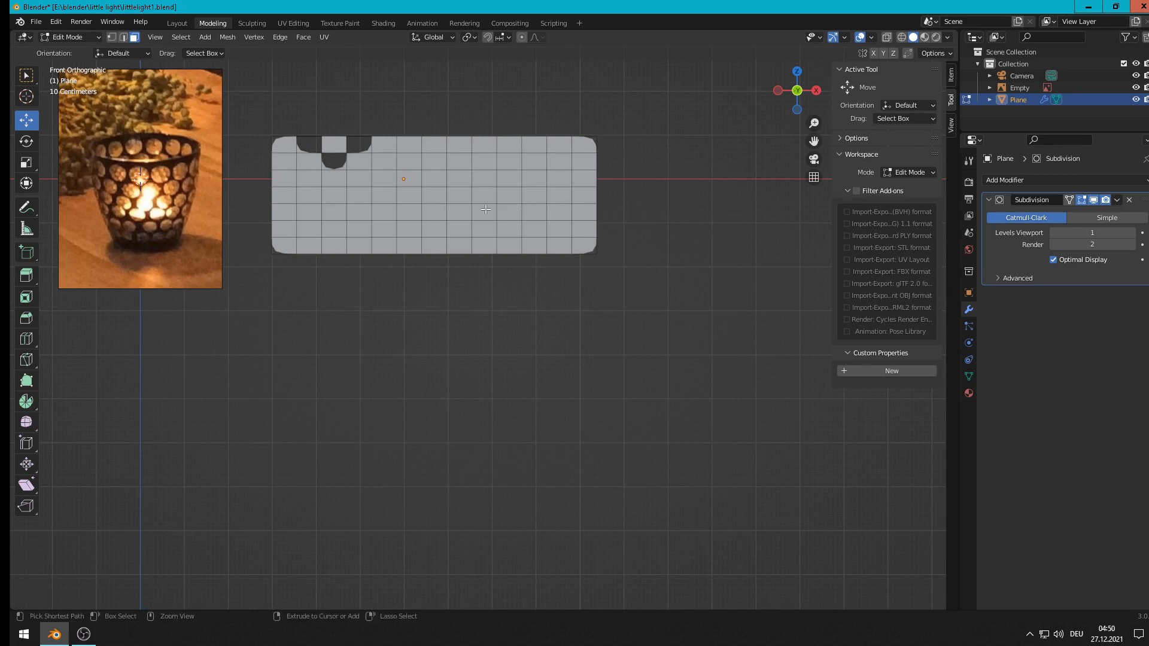
Step: Undo the deletion of the three staggered faces and clear the selection
key(ctrl+r)
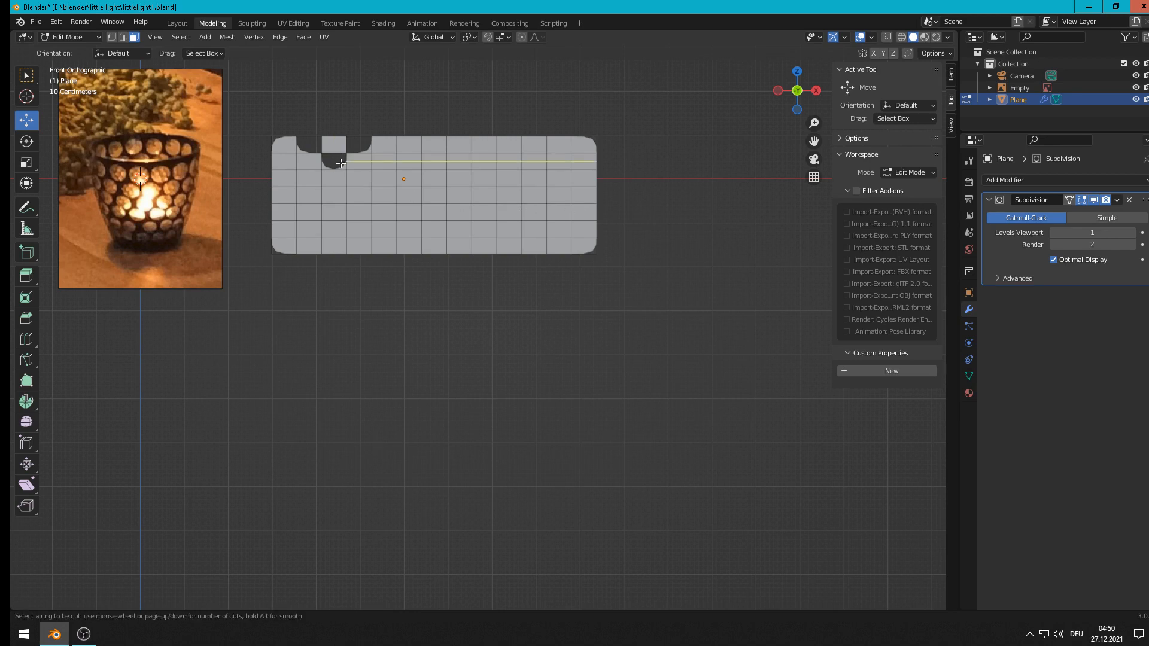
key(Escape)
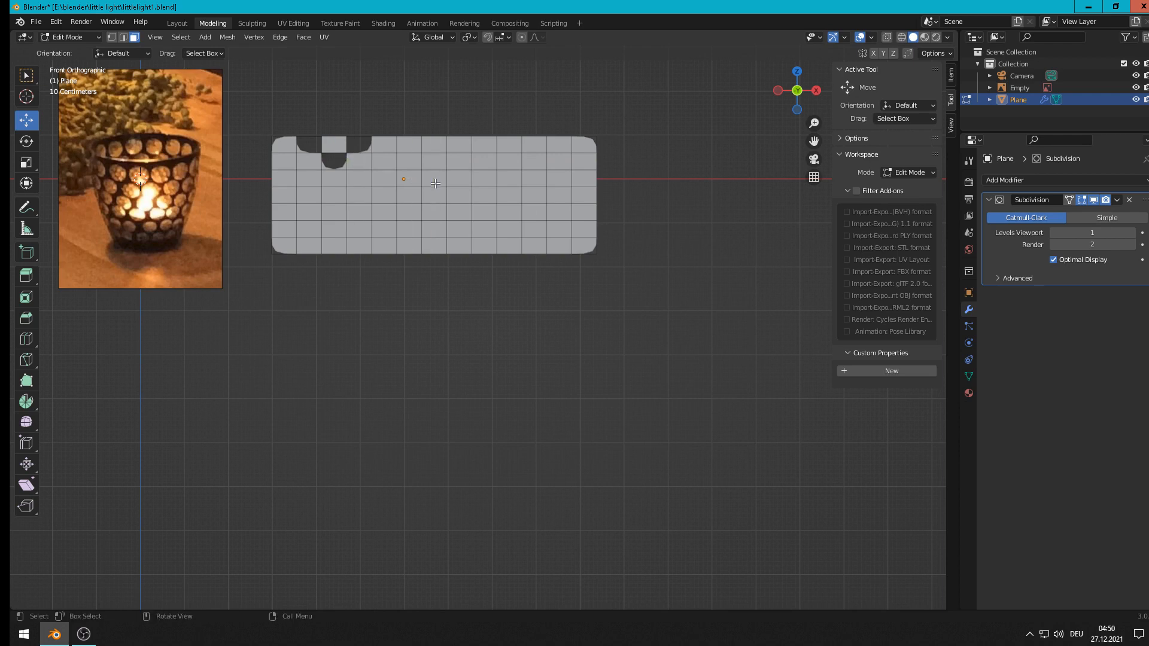
key(ctrl+z)
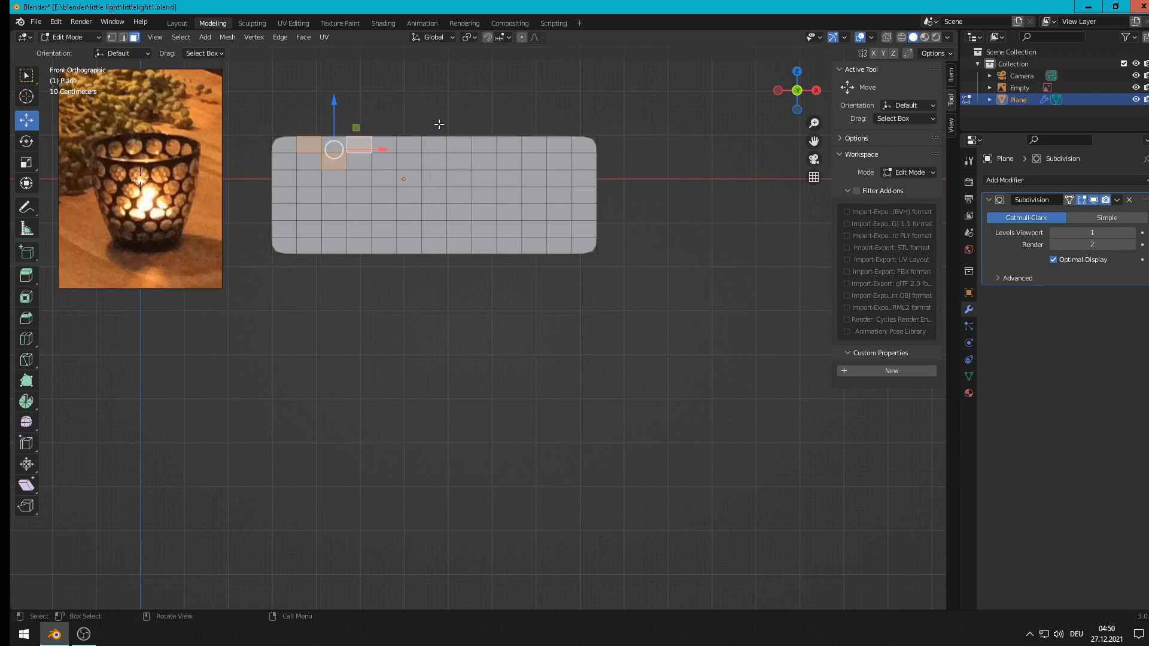
click(402, 114)
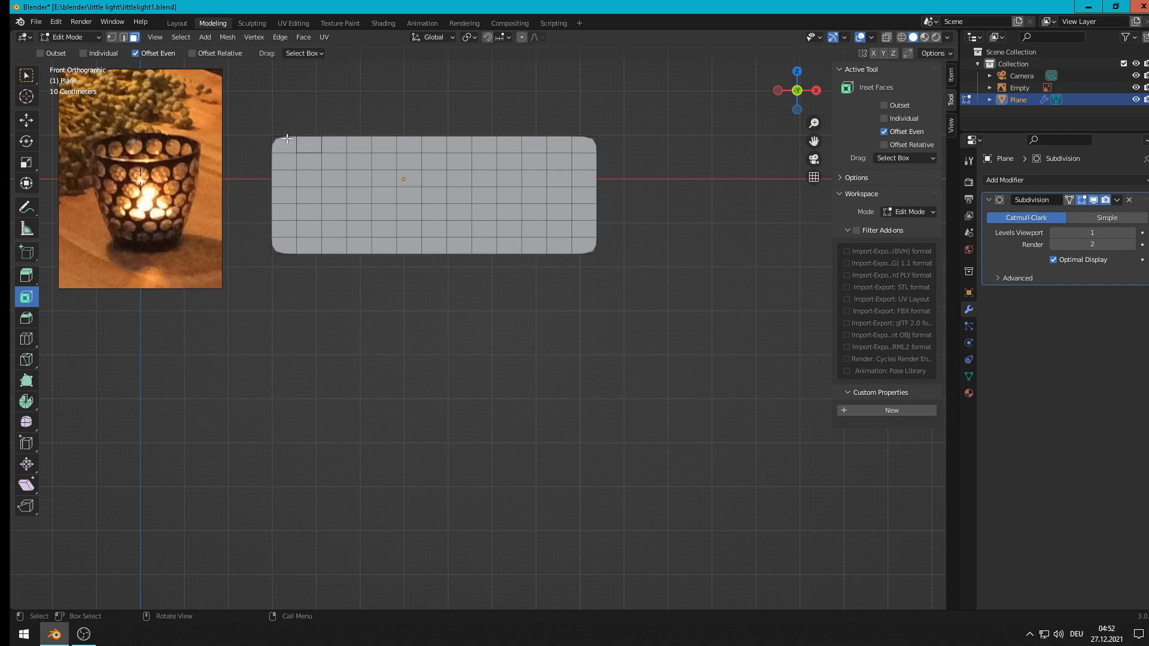
Step: Add a vertical loop cut in the first column, slid about 0.8 toward the plane's left border, and clear the selection
key(ctrl+r)
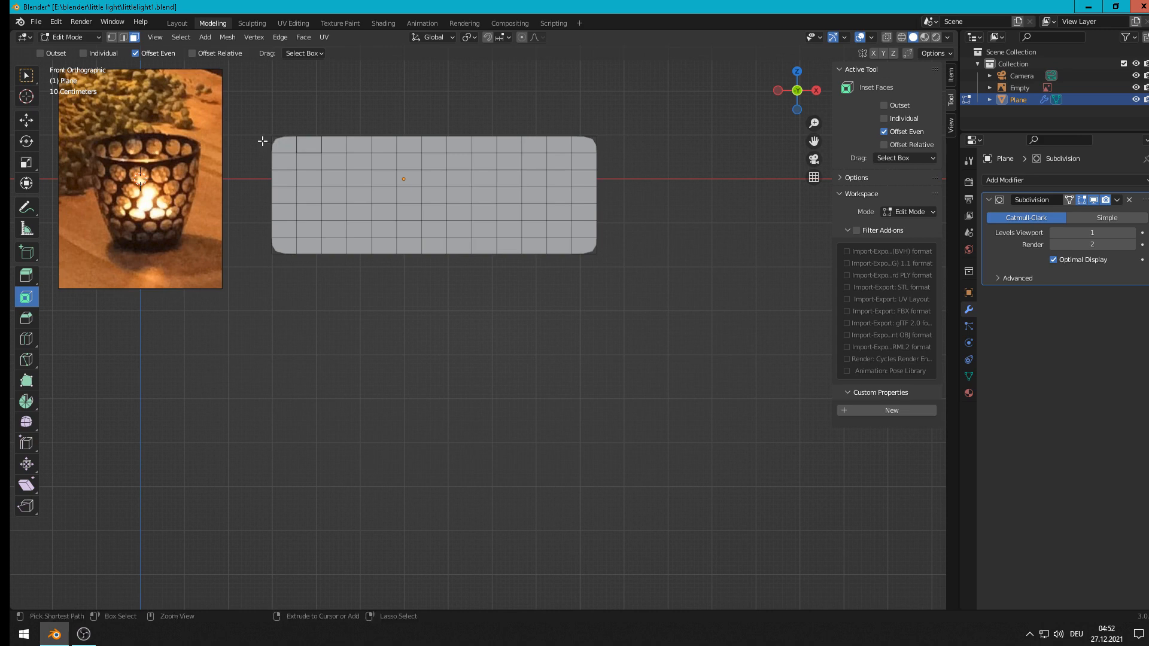
click(284, 137)
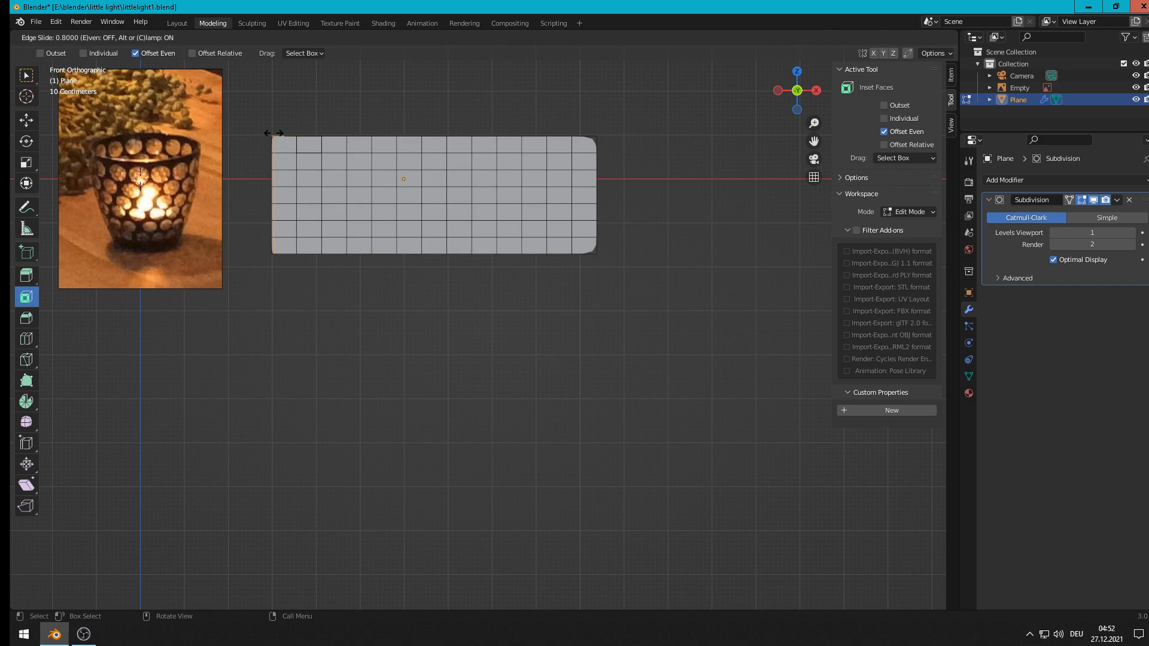
click(273, 133)
scroll(316, 161, up, 2)
shift+middle_drag(315, 140, 385, 305)
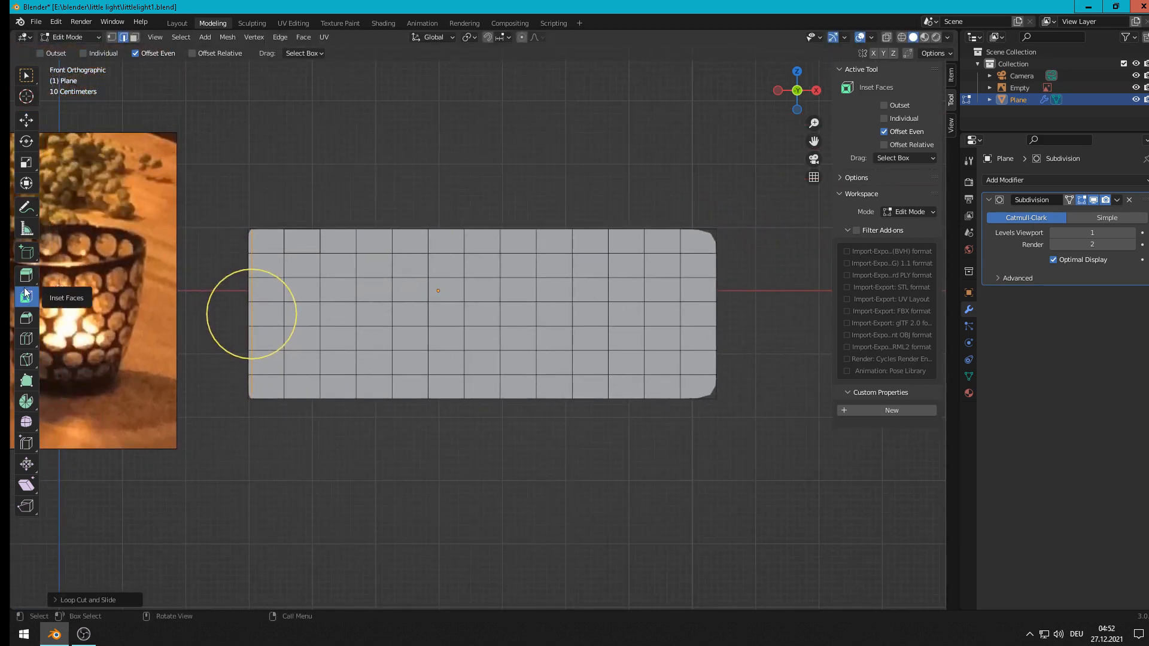
right_click(203, 474)
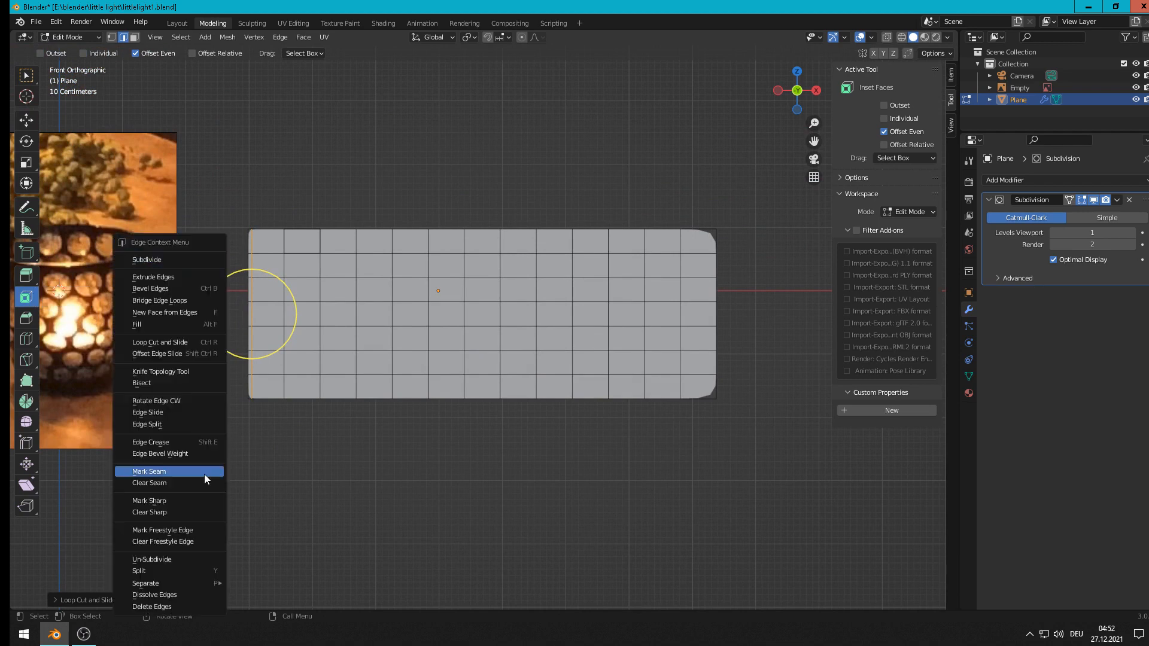
click(306, 456)
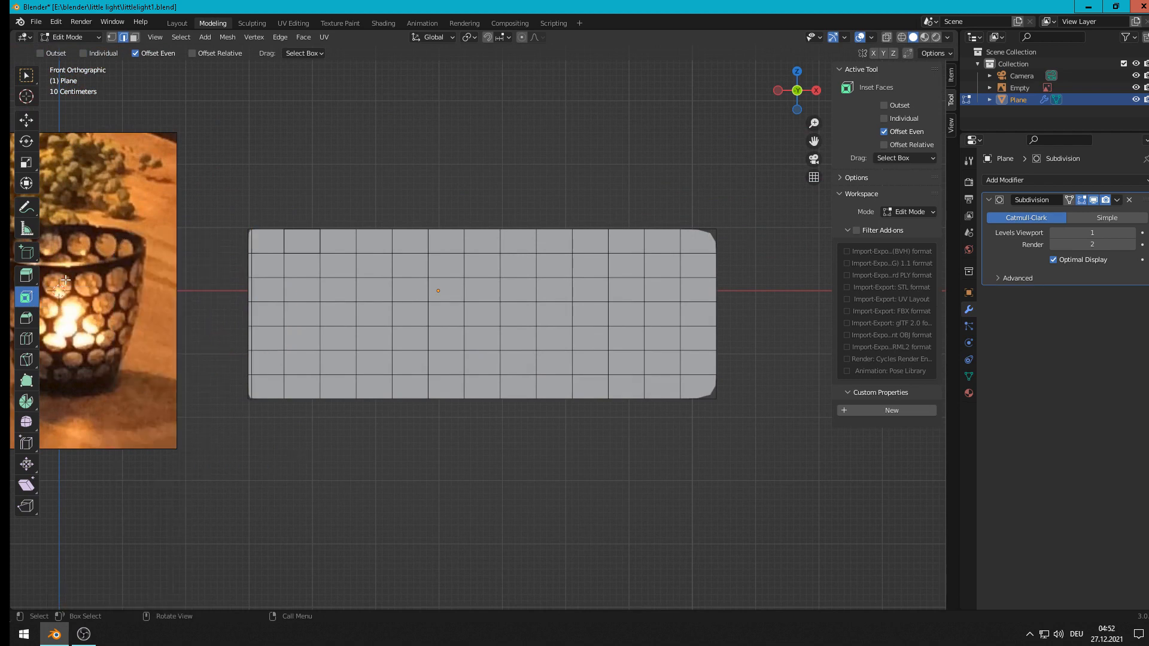
Step: Switch to the Move tool and add a second vertical loop cut in the first column, slid about -0.85 toward its right edge
click(27, 120)
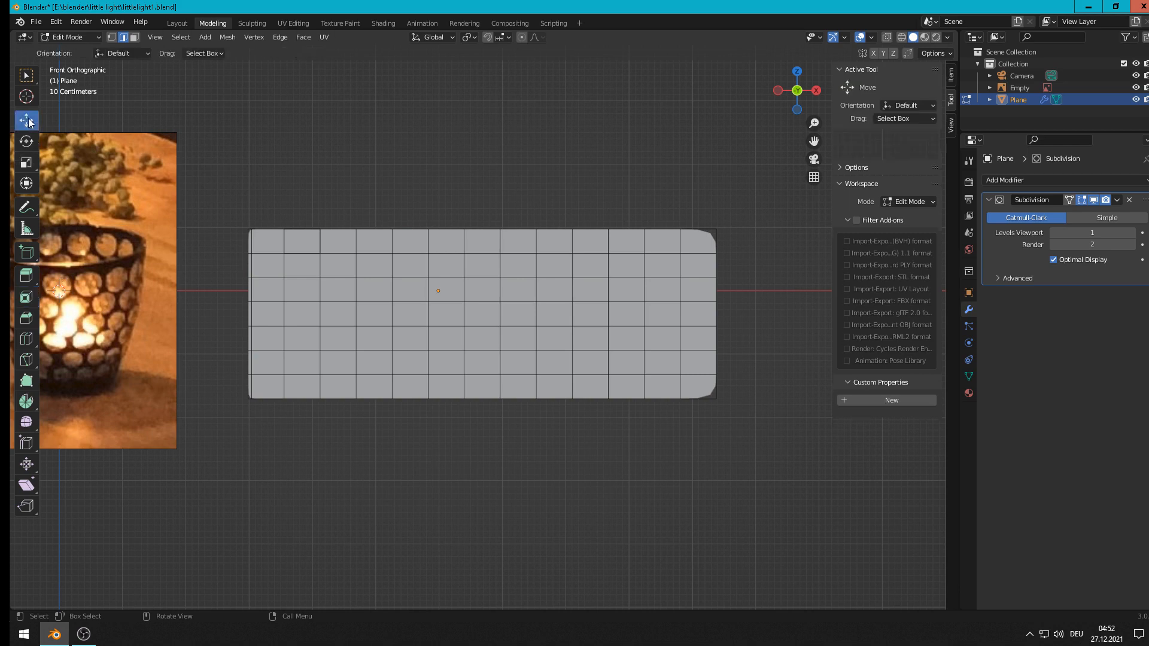
key(ctrl+r)
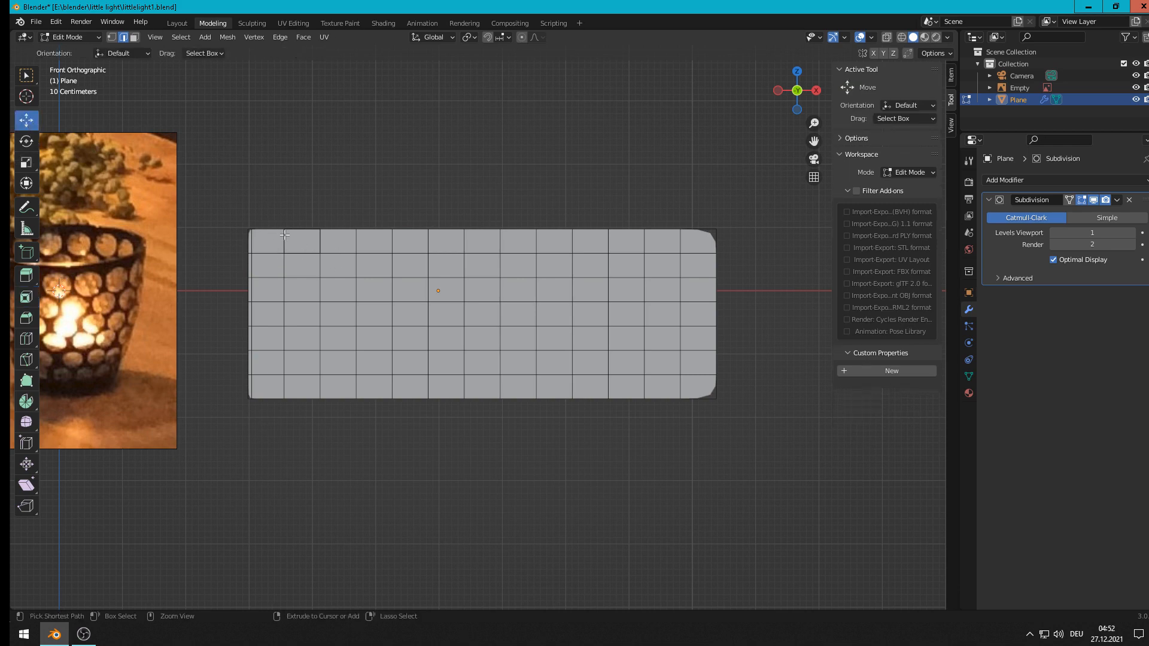
click(281, 230)
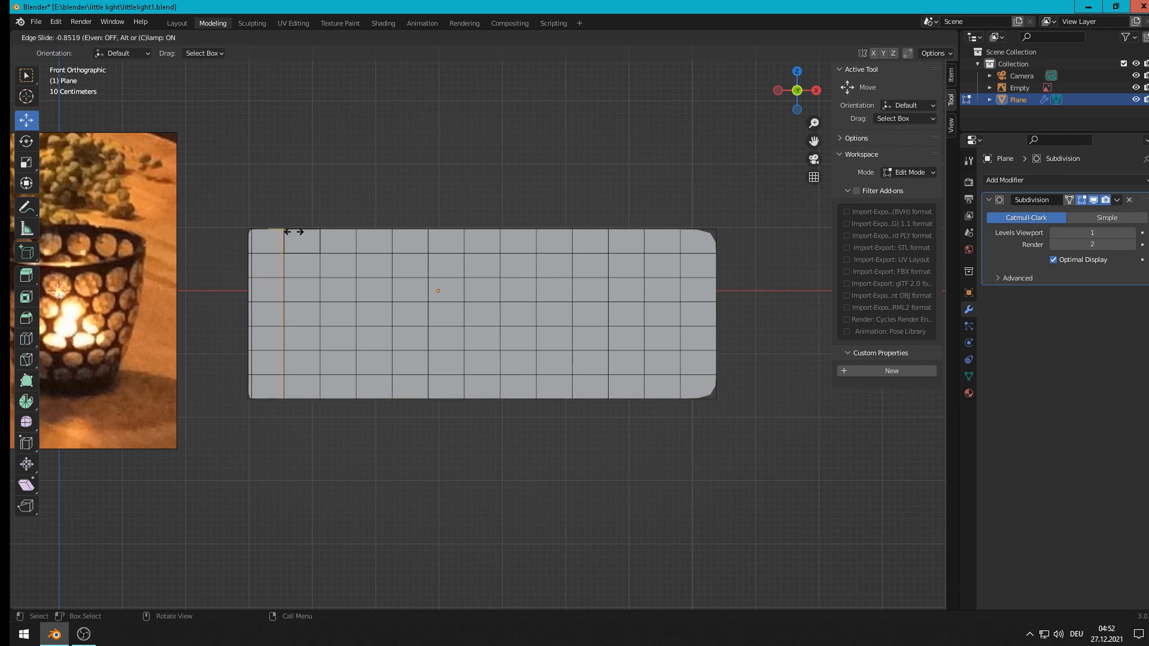
click(293, 231)
Step: Add one vertical loop cut each in the second and third columns, slid about -0.73 toward the column's right edge
key(g)
key(g)
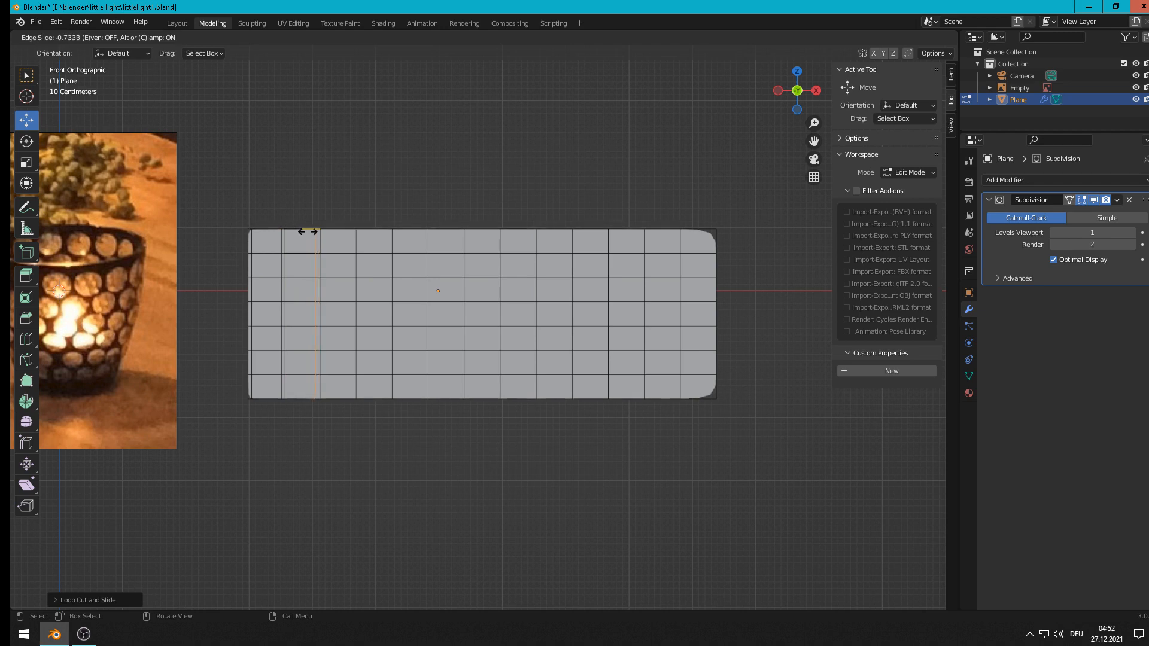
click(311, 233)
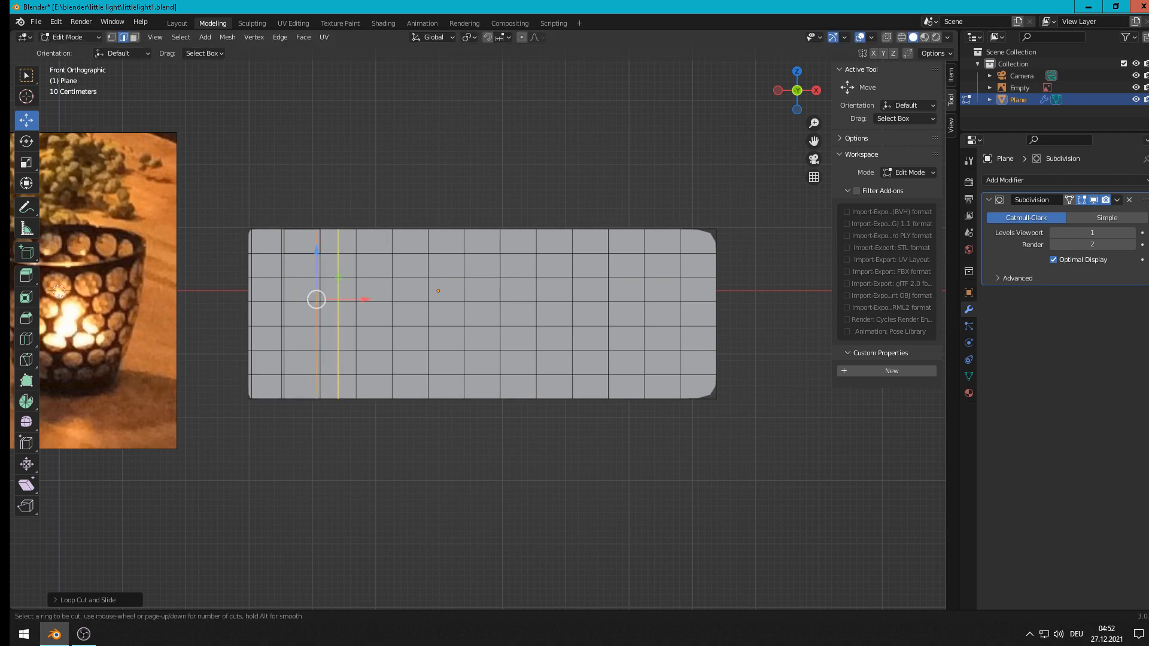
key(g)
key(g)
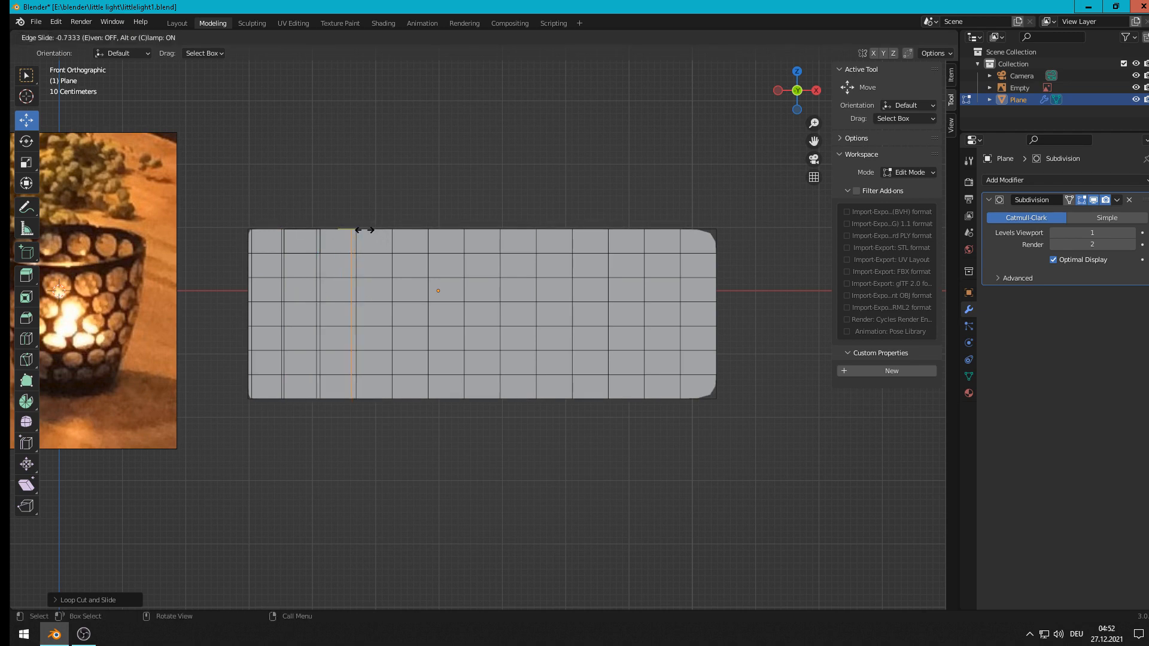
click(366, 229)
Step: Add vertical loop cuts close to the right edges of the fourth and fifth columns, sliding the fourth column's cut about -0.8
key(ctrl+r)
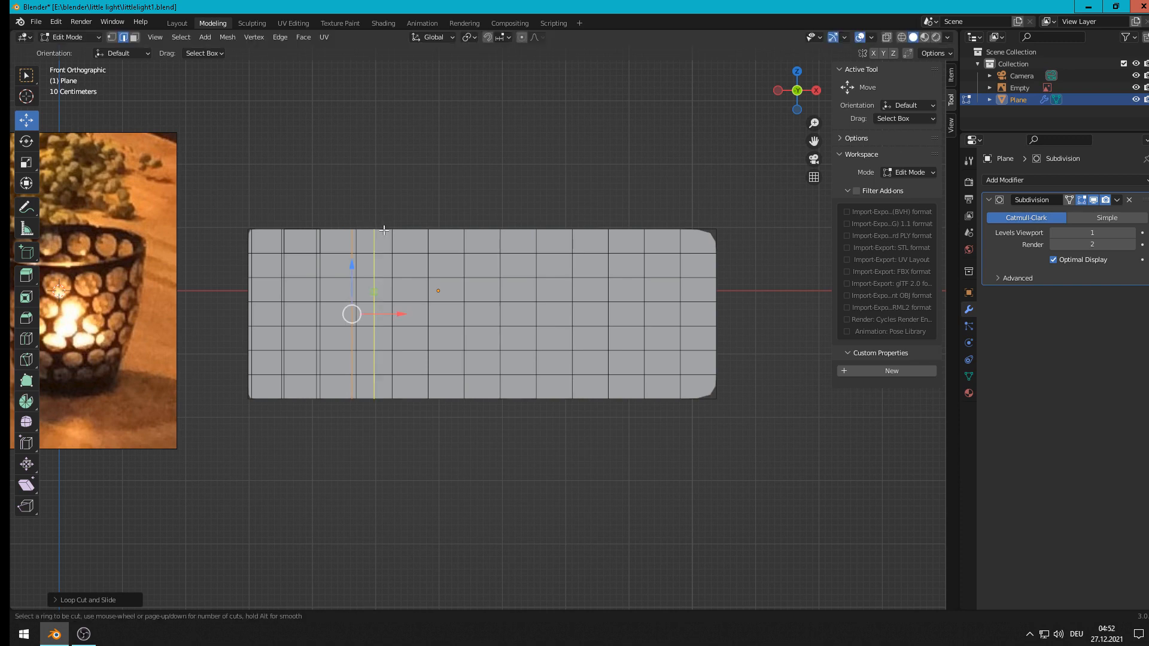
click(383, 230)
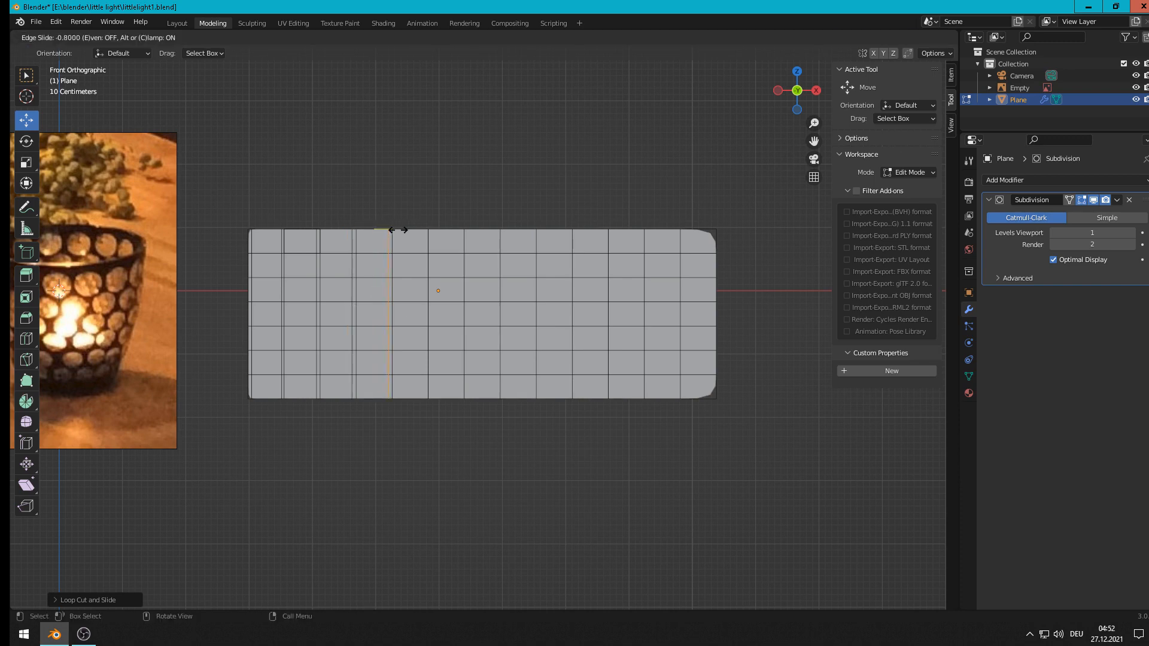
click(401, 232)
key(ctrl+r)
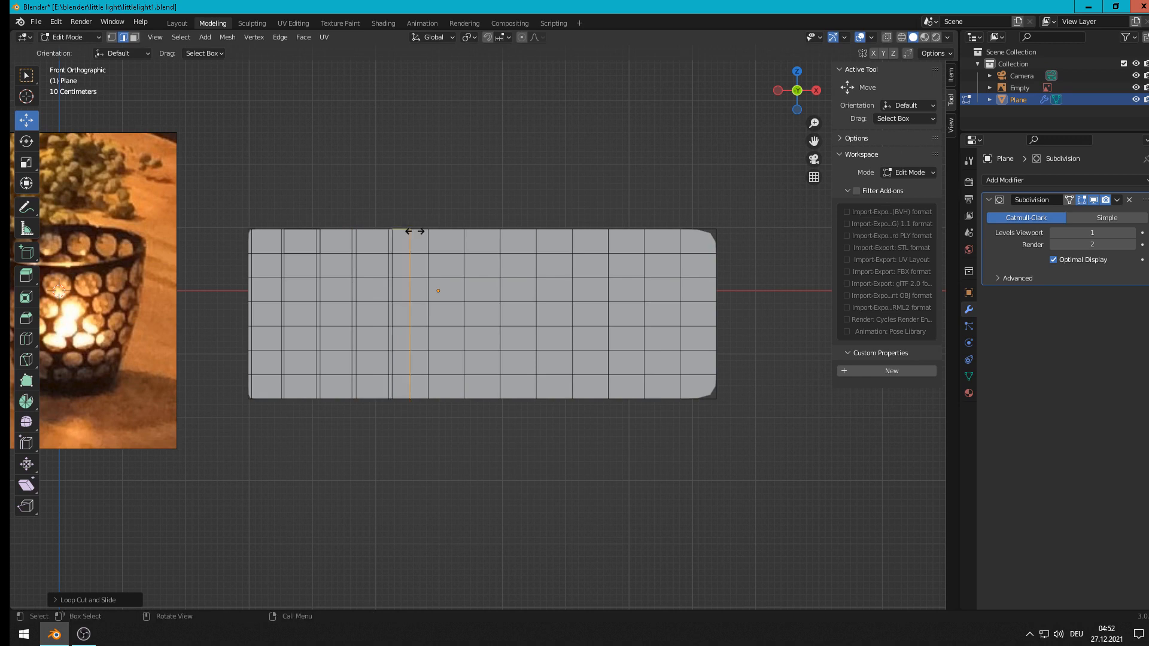
click(412, 231)
click(428, 230)
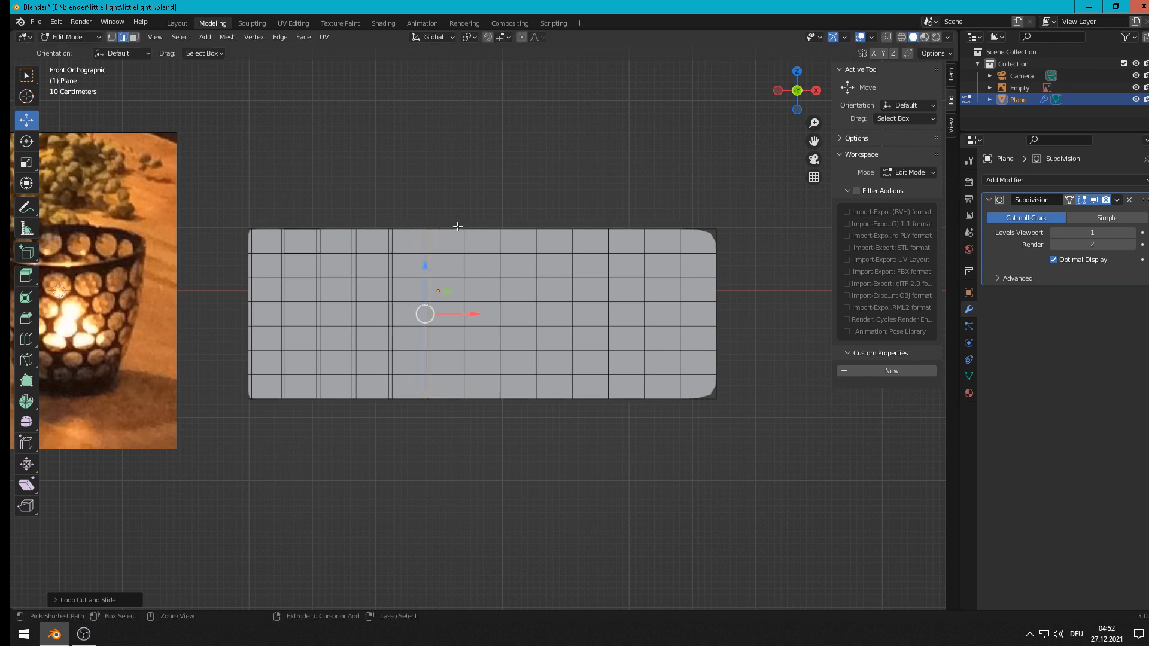
Step: Add vertical loop cuts near the right edges of the sixth and seventh columns, slid about -0.93 and -0.9 respectively
key(ctrl+r)
click(455, 226)
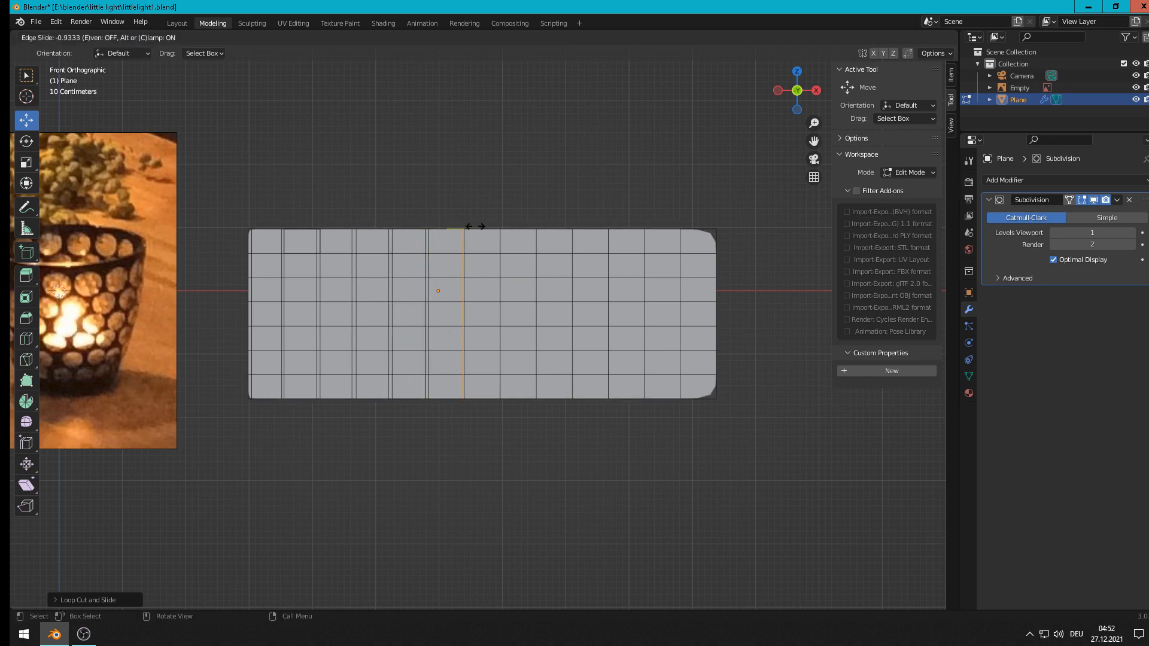
click(474, 226)
key(ctrl+r)
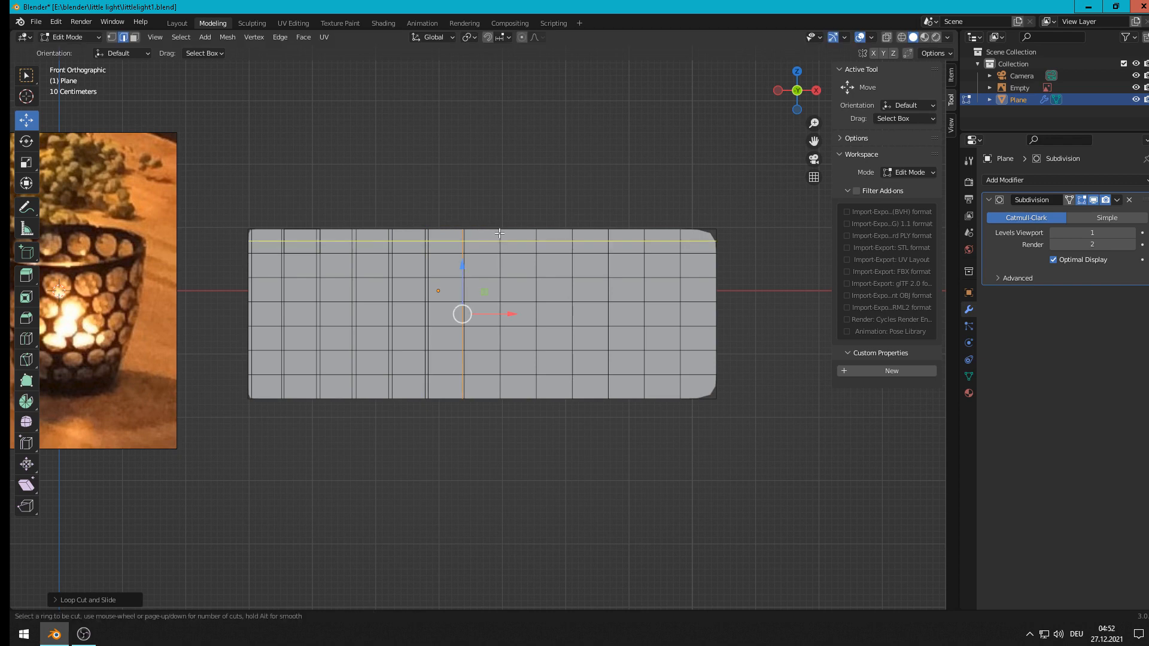
click(494, 226)
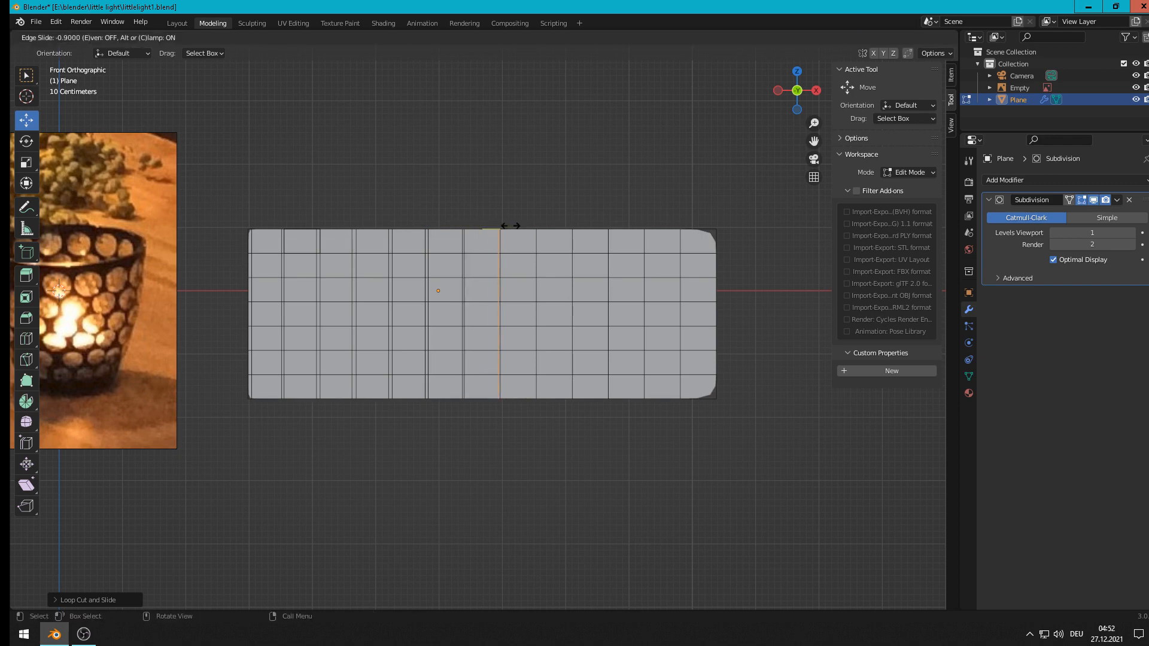
click(508, 225)
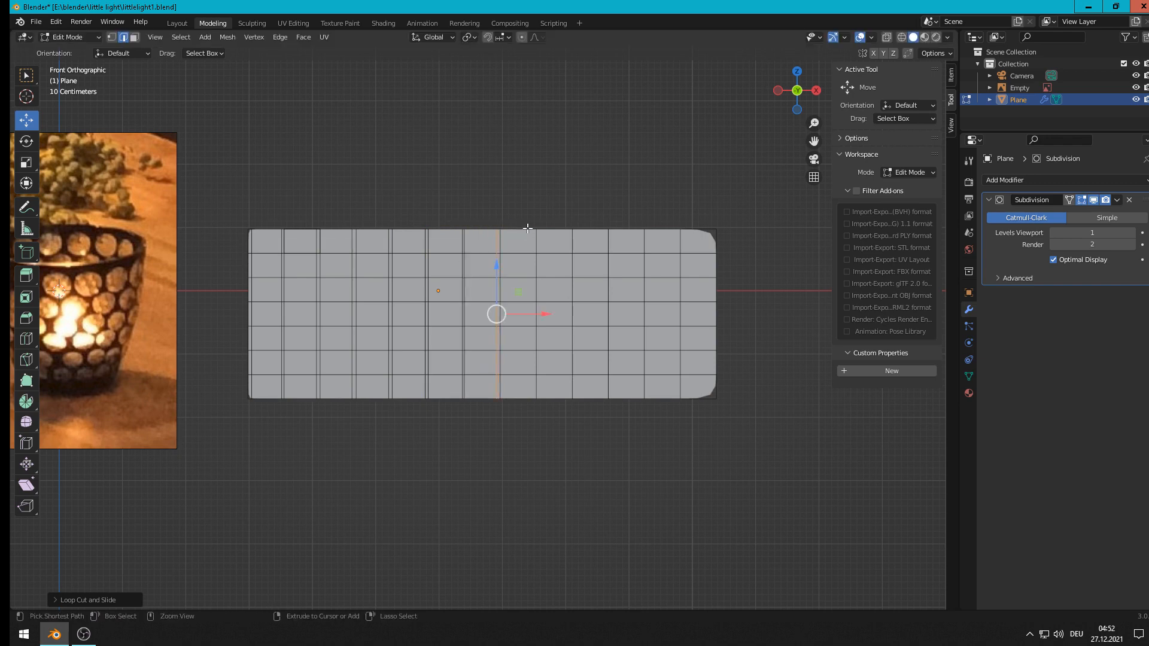
Step: Add vertical loop cuts near the right edges of the eighth and ninth columns, sliding the eighth column's cut about -0.8
key(ctrl+r)
click(521, 227)
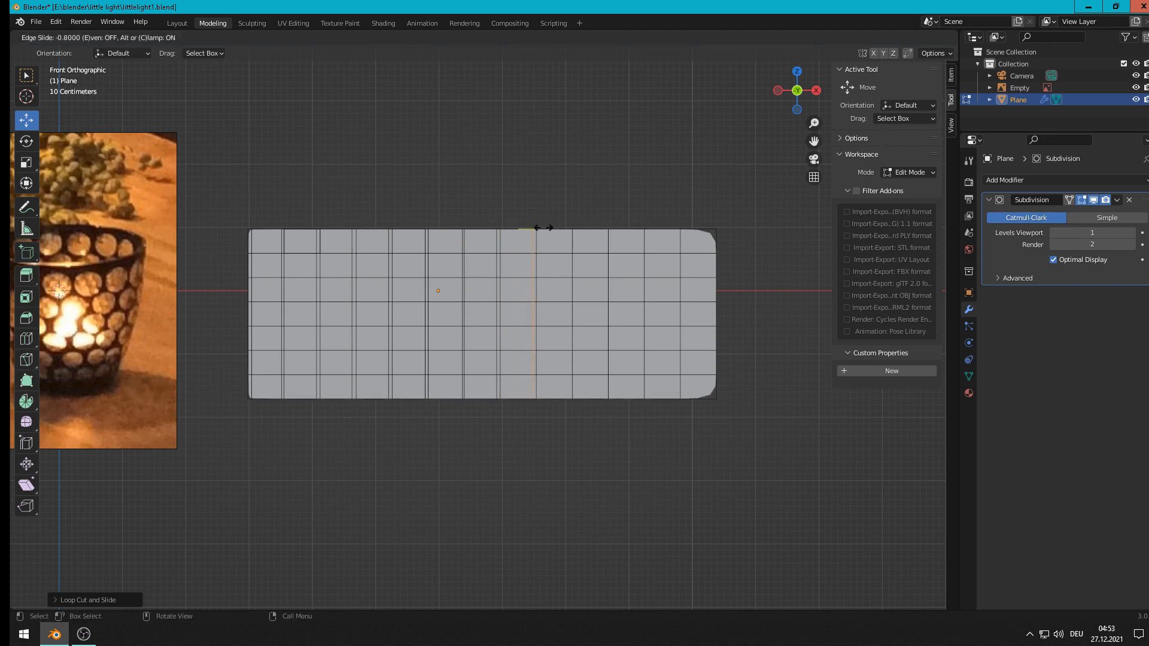
click(541, 228)
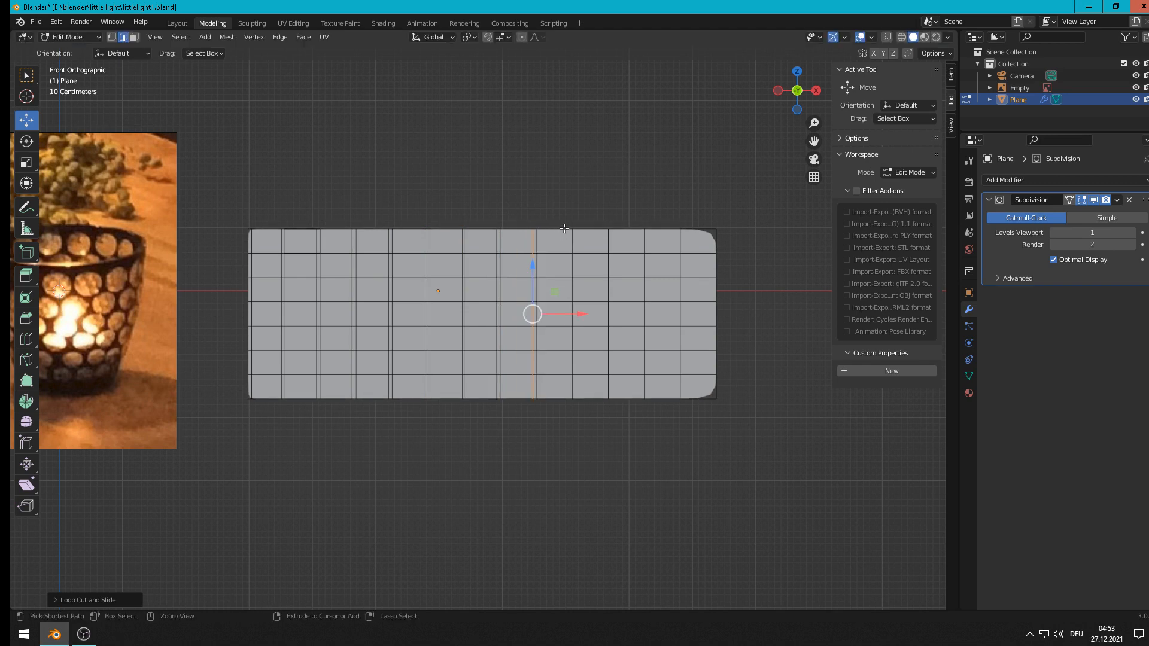
key(ctrl+r)
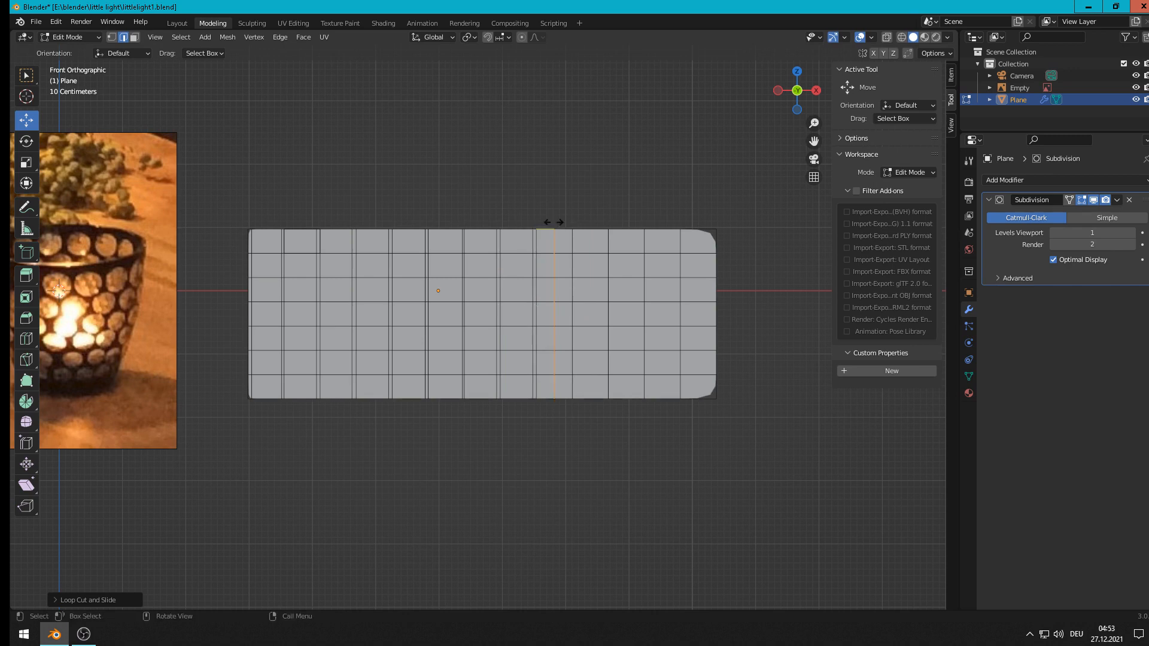
click(559, 221)
click(568, 220)
Step: Add vertical loop cuts near the right edges of the tenth and eleventh columns, sliding the eleventh column's cut about -0.93
key(ctrl+r)
click(592, 222)
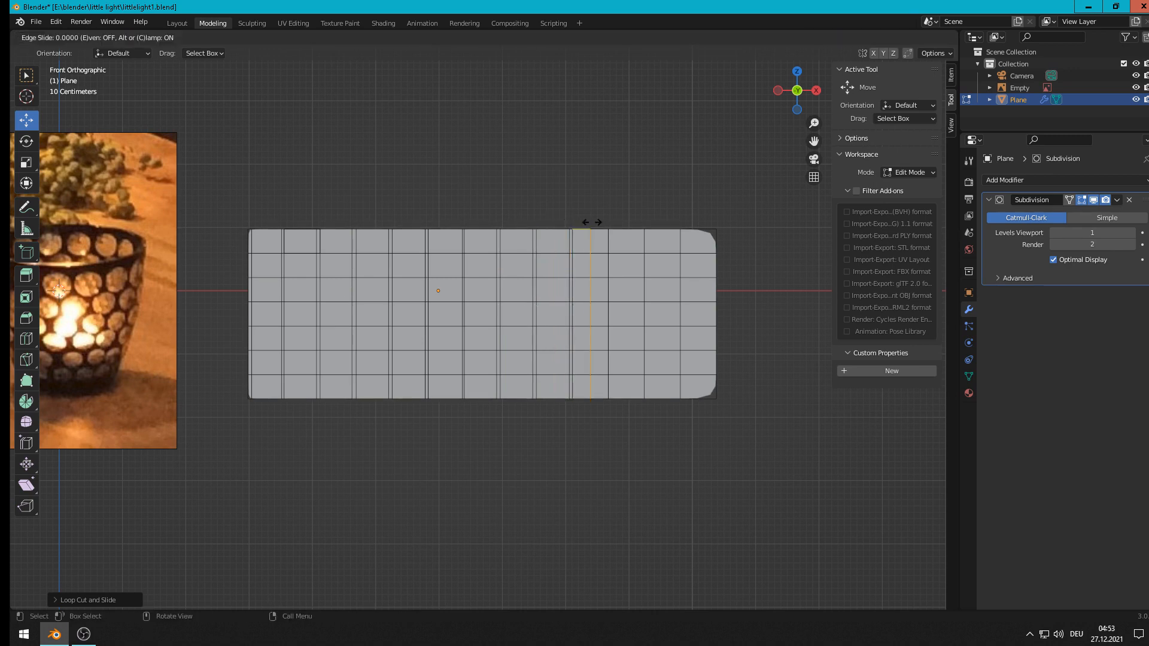
click(616, 222)
key(ctrl+r)
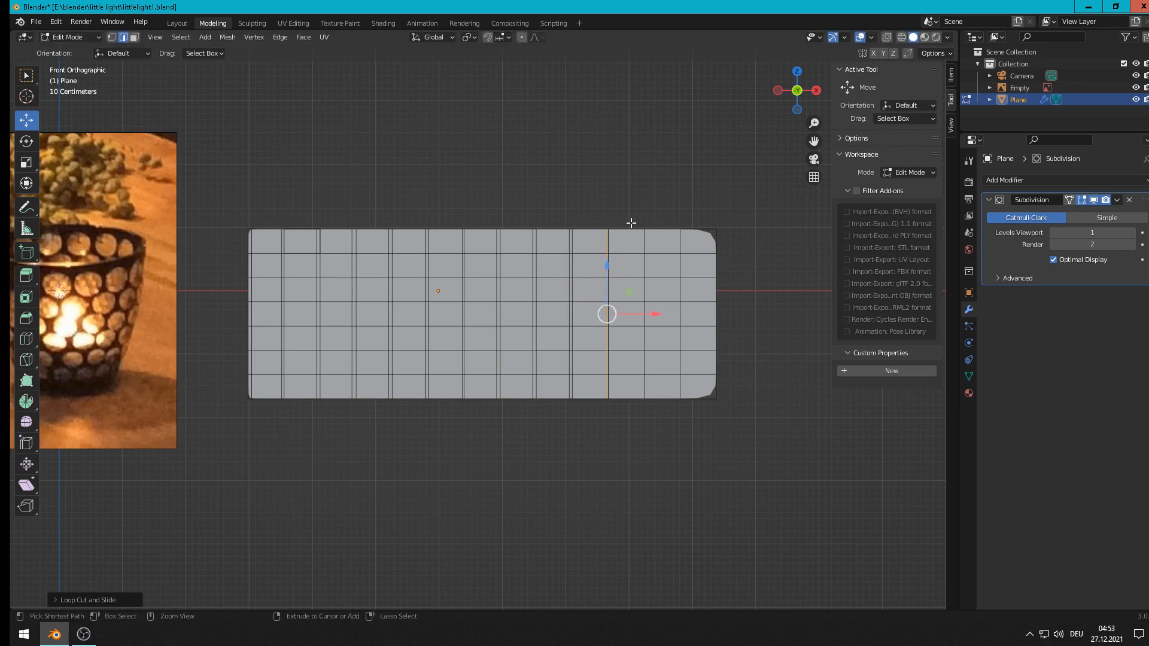
click(628, 222)
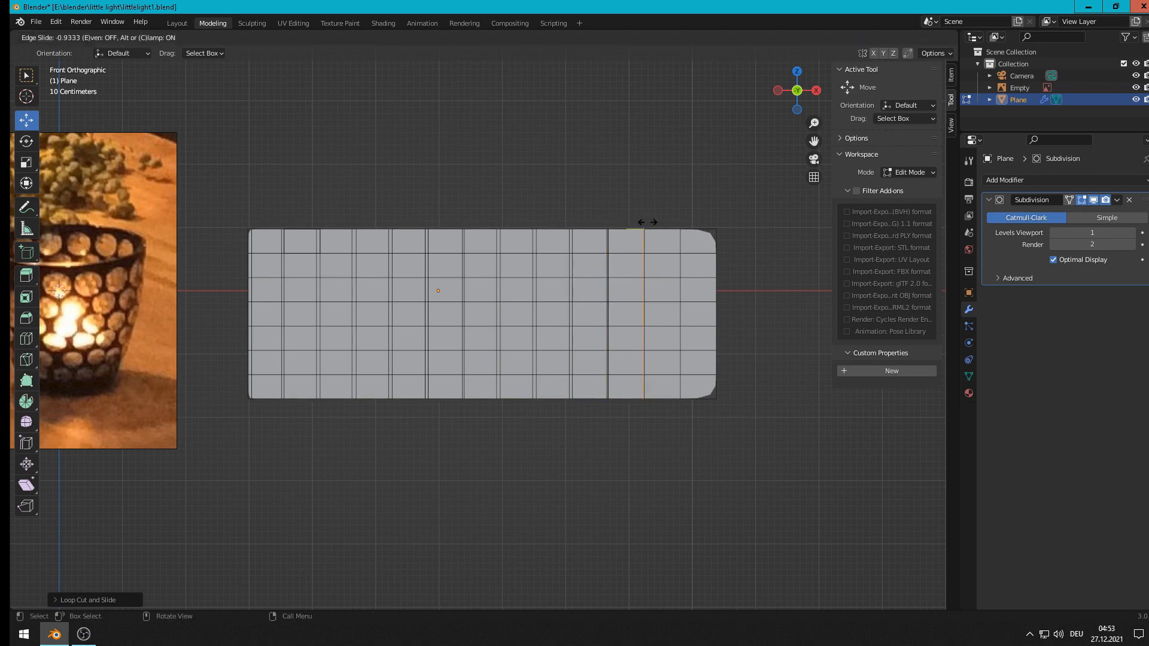
click(643, 222)
Step: Add vertical loop cuts near the right edges of the twelfth and thirteenth columns, slid about -0.87 and -0.67 respectively
key(ctrl+r)
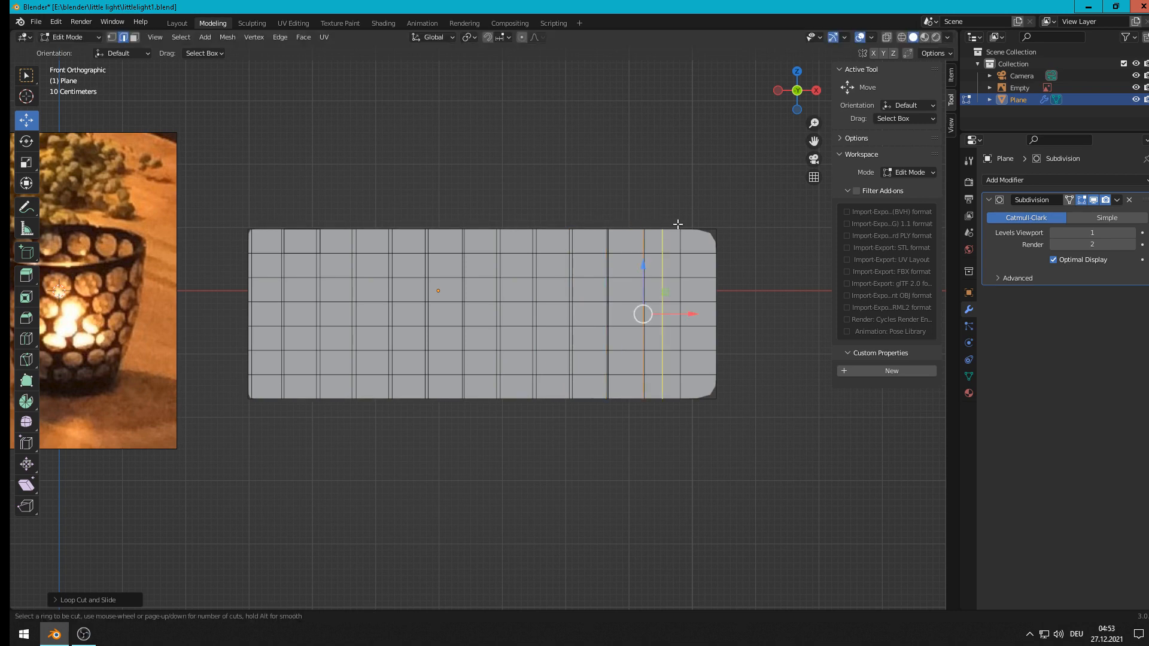
click(663, 222)
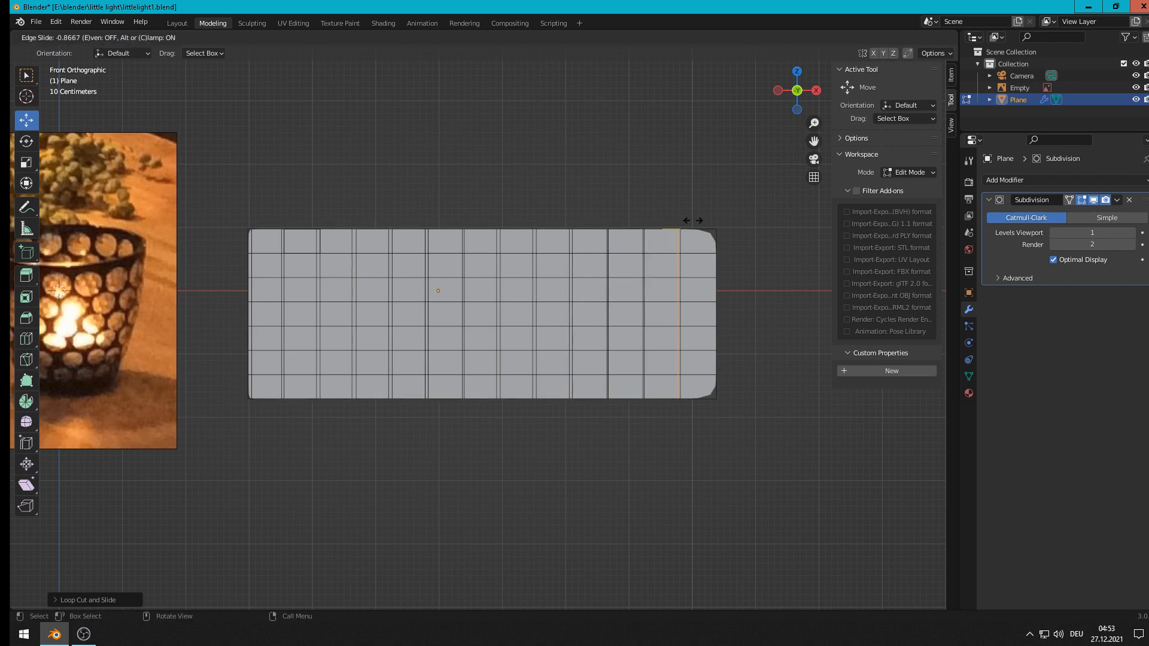
click(693, 222)
key(g)
key(g)
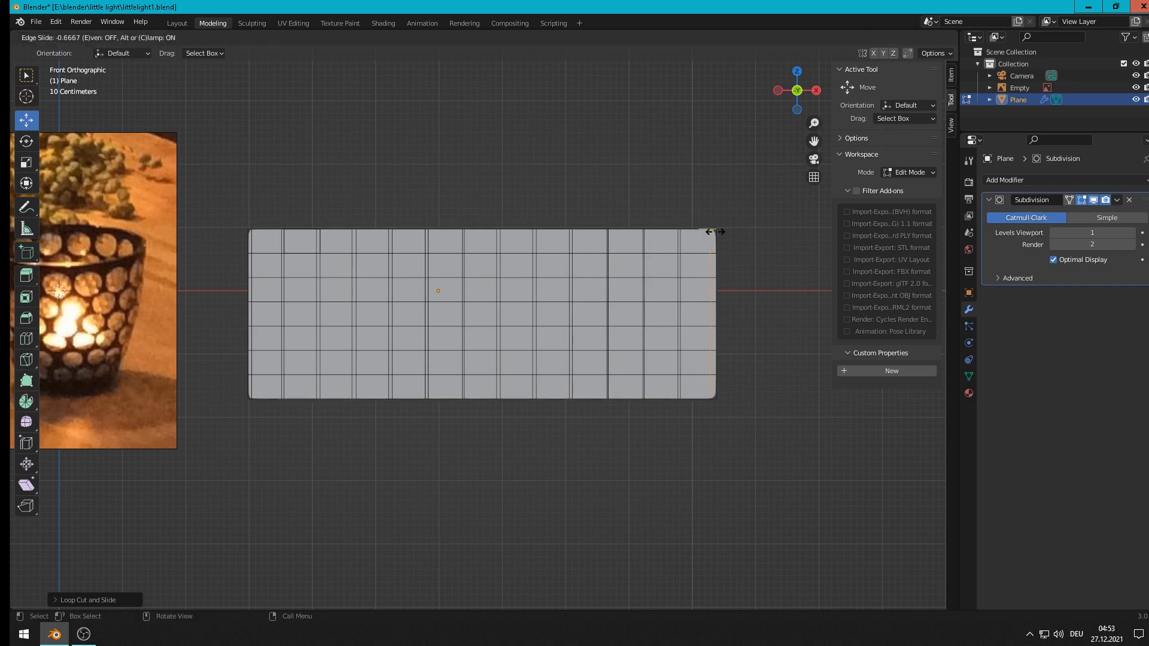
click(716, 231)
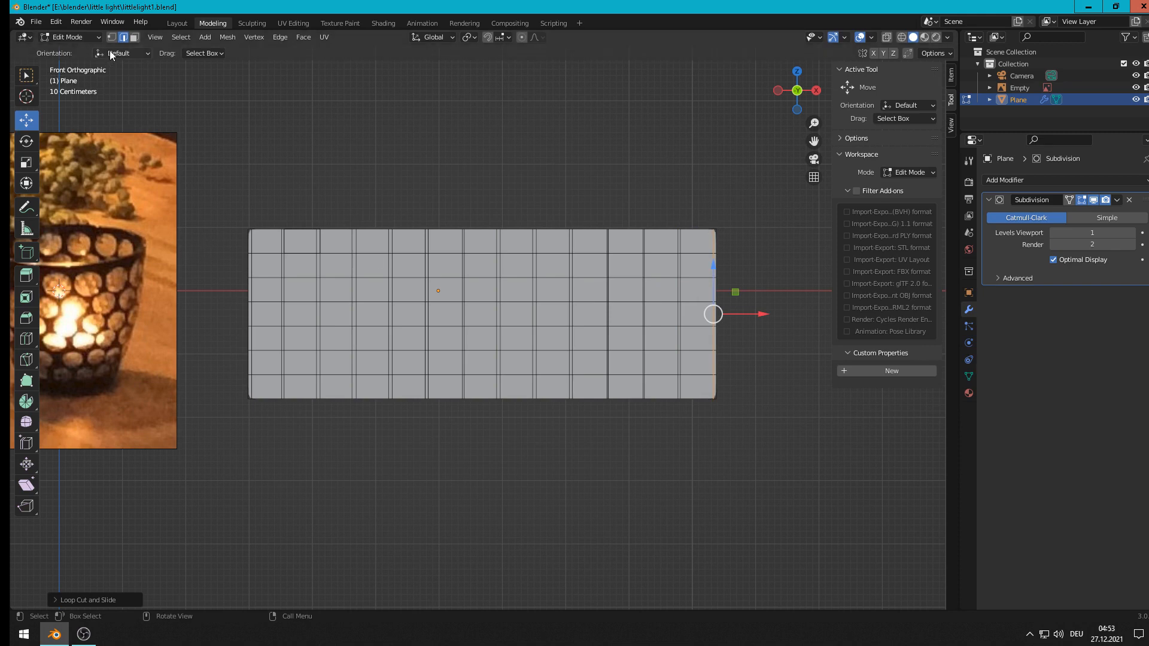
Step: Try deleting only the faces of three alternating cells at the plane's upper-left corner, and undo the deletion
click(134, 37)
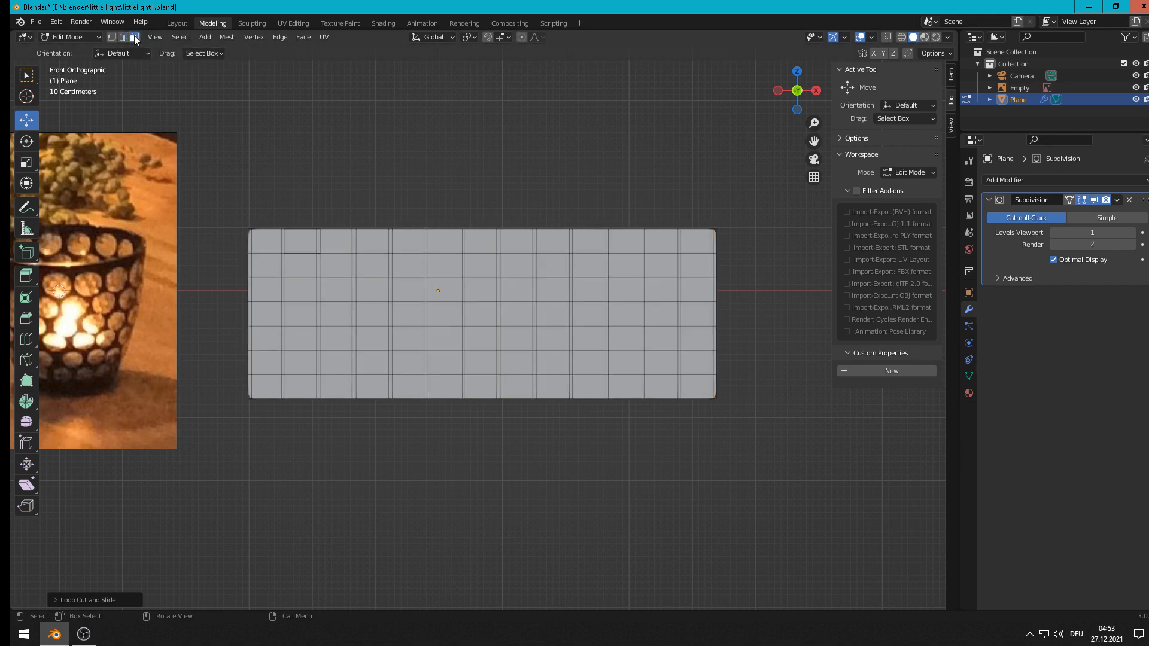
click(277, 249)
shift+click(295, 263)
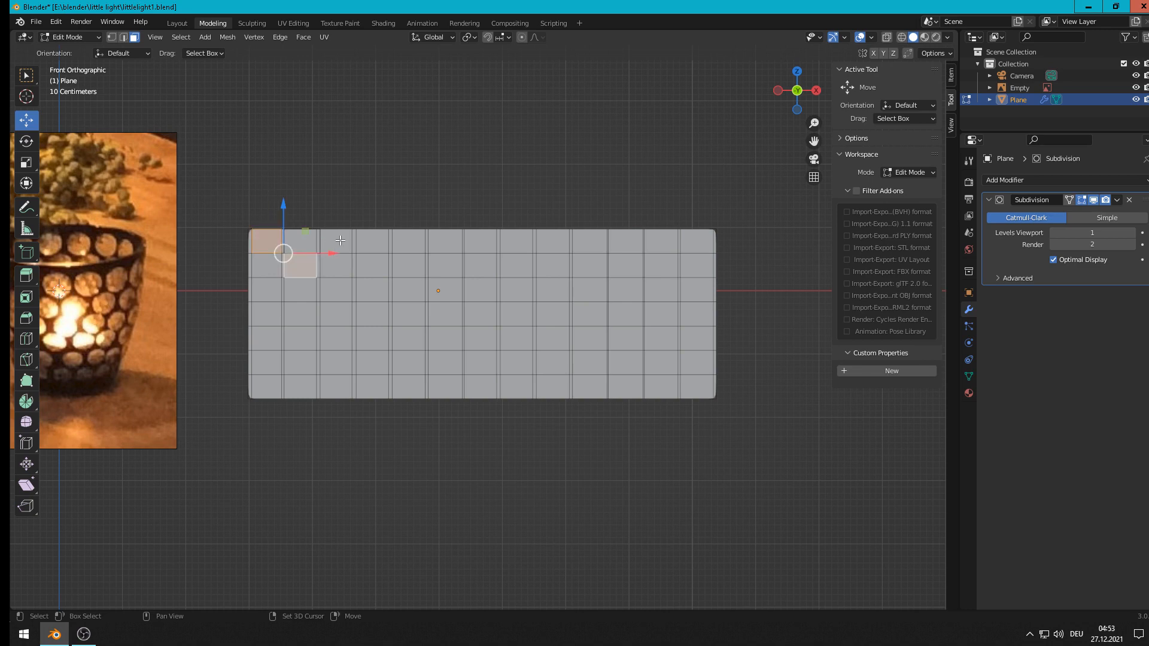
shift+click(340, 240)
key(x)
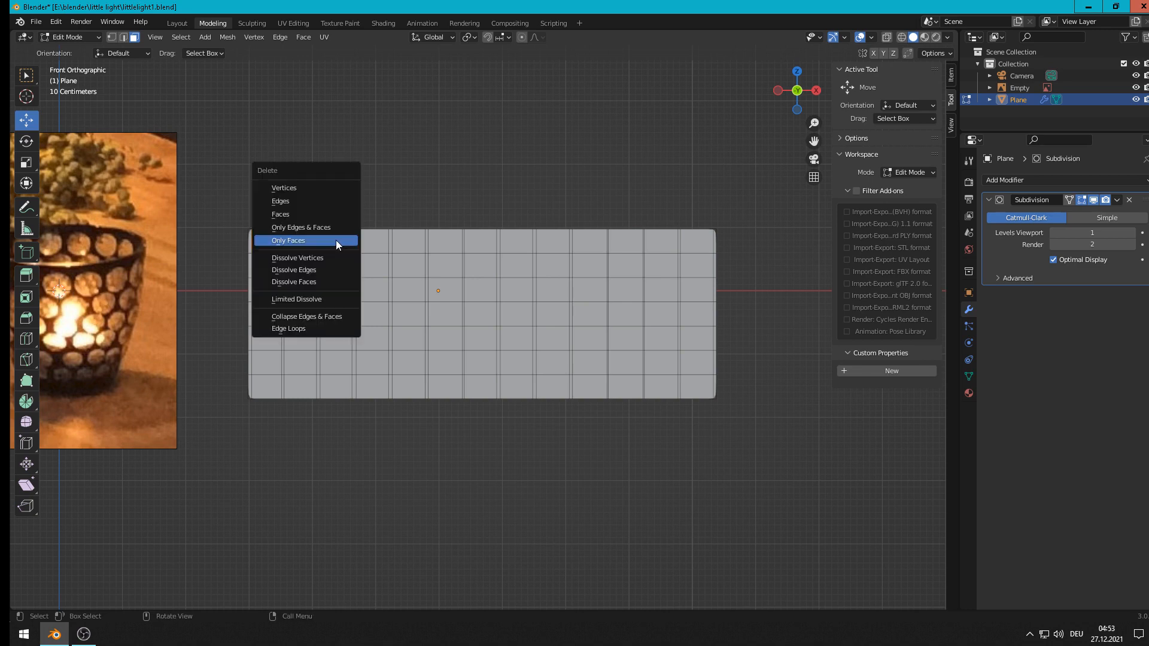
click(336, 239)
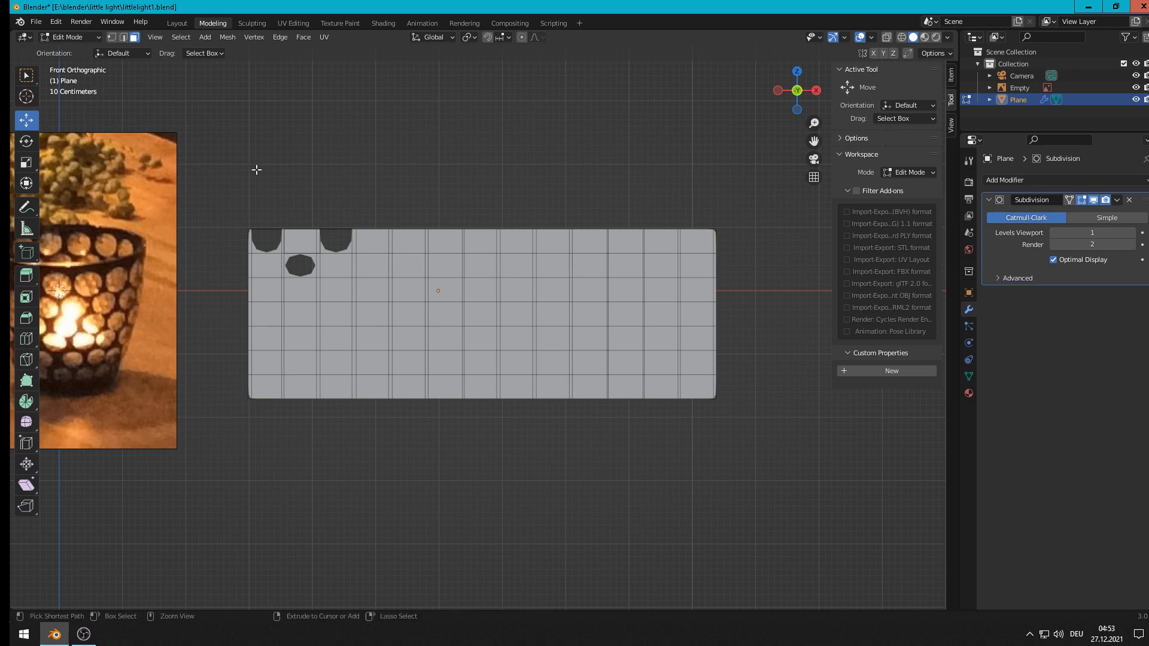
key(ctrl+z)
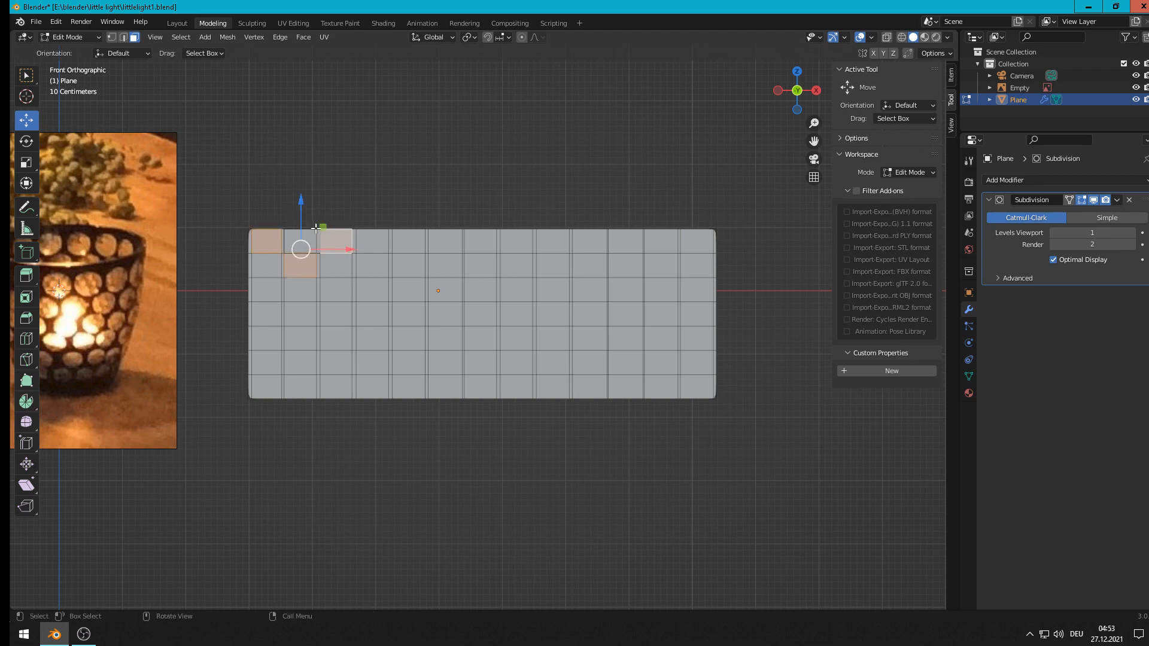
Step: Extrude the plane's whole top boundary edge straight up along Z to form a narrow border strip, about half a cell high
click(124, 37)
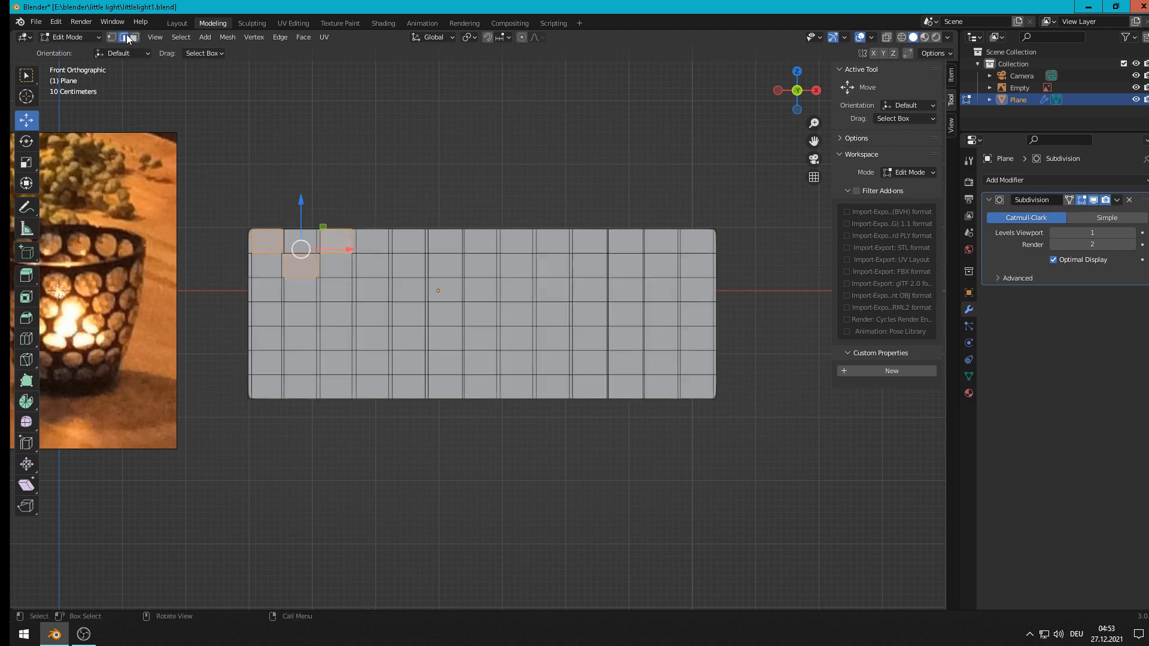
alt+click(408, 228)
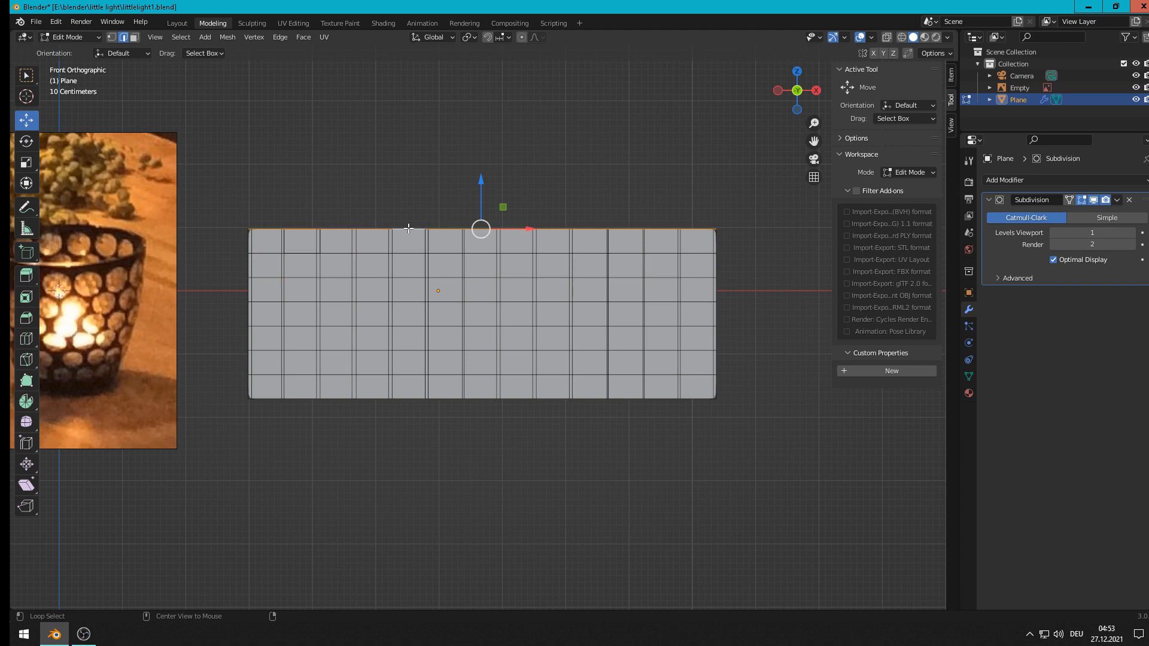
key(g)
click(516, 184)
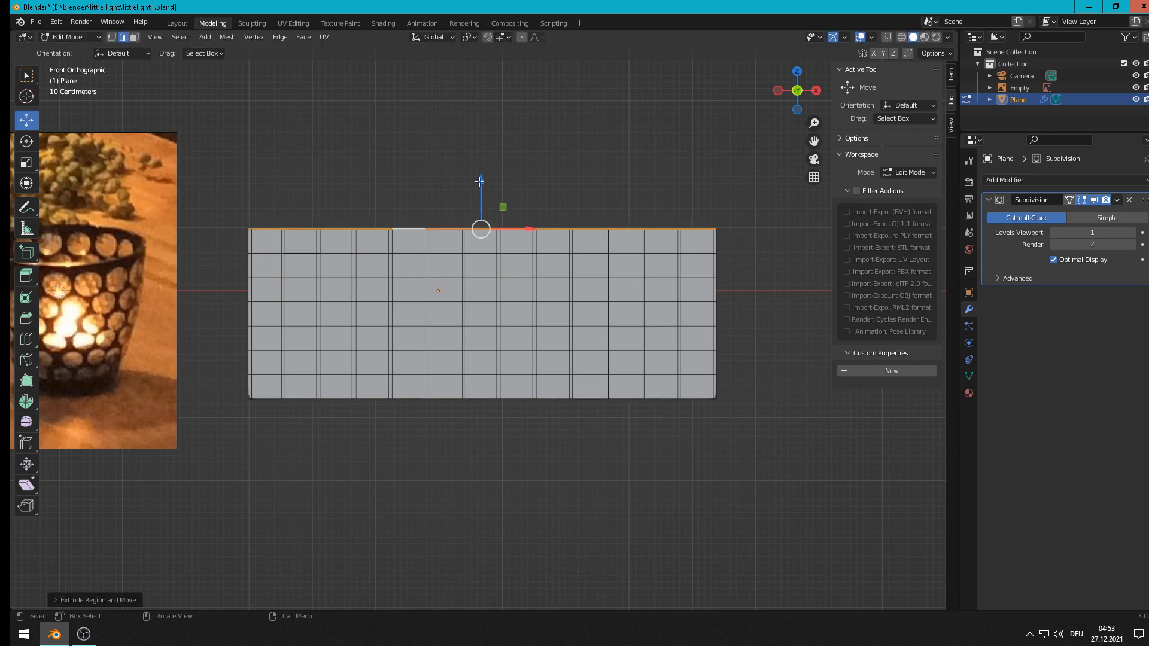
drag(480, 181, 481, 166)
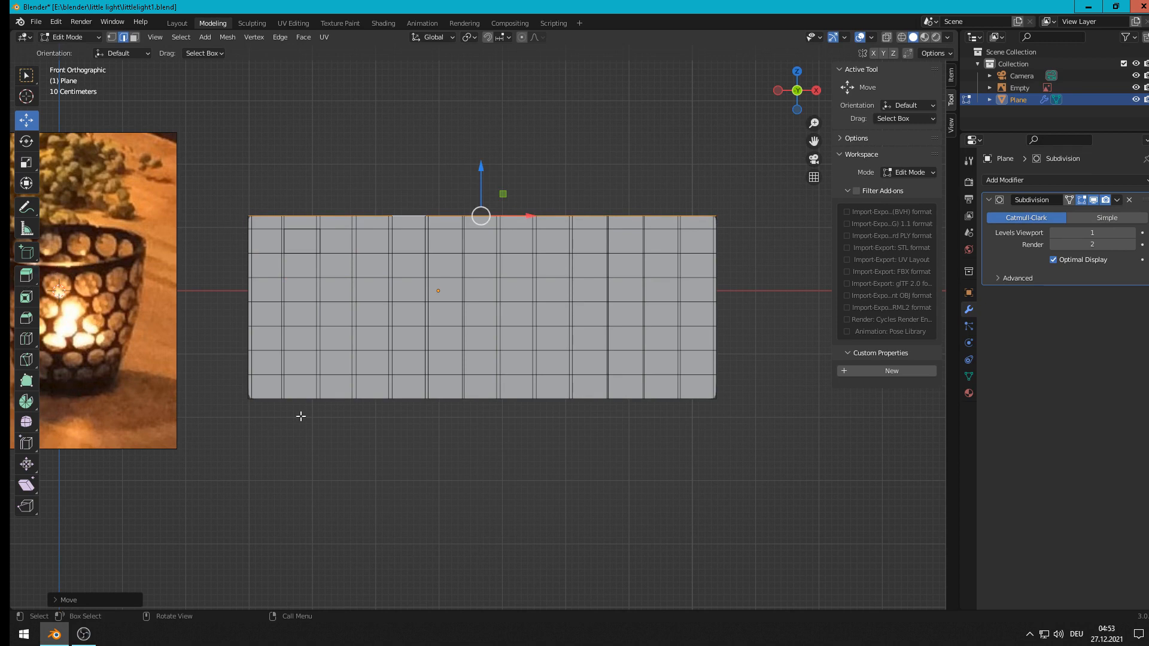
Step: Extrude the plane's whole bottom boundary edge straight down along Z to form a border strip slightly lower than one cell
alt+click(306, 398)
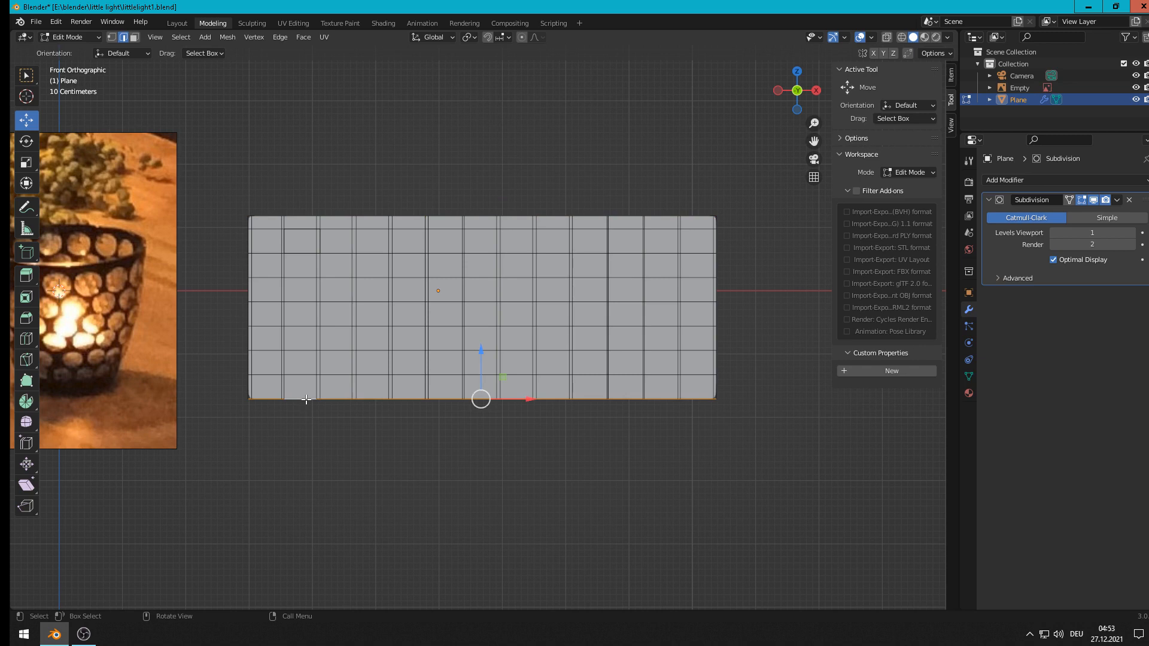
key(e)
click(306, 399)
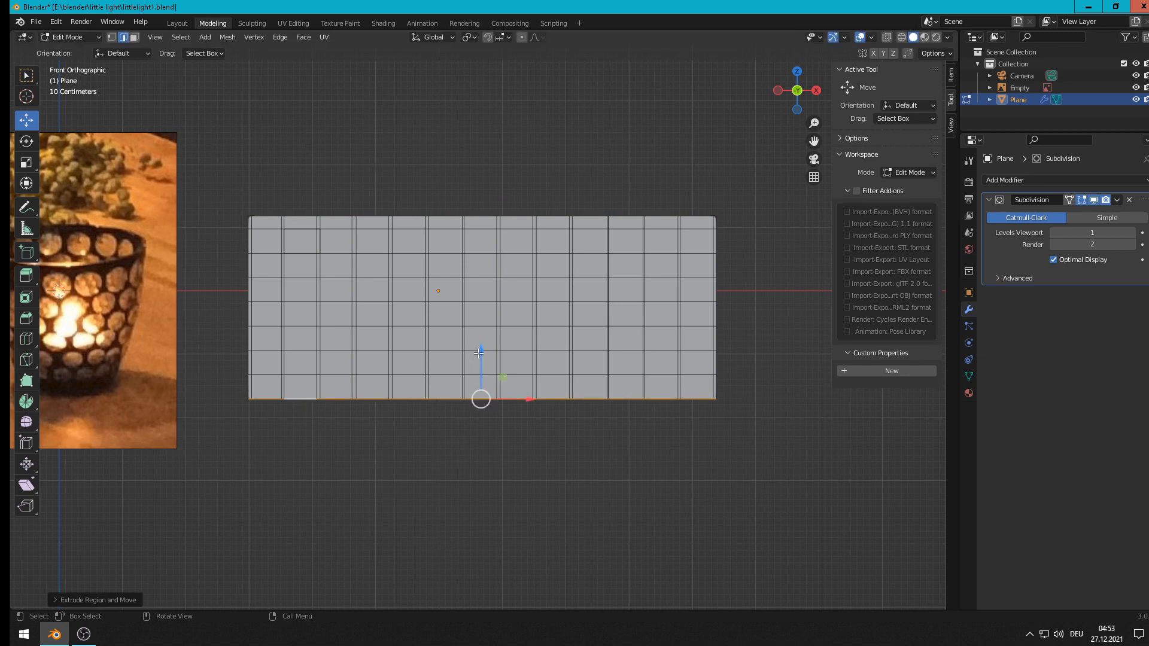
drag(479, 353, 477, 377)
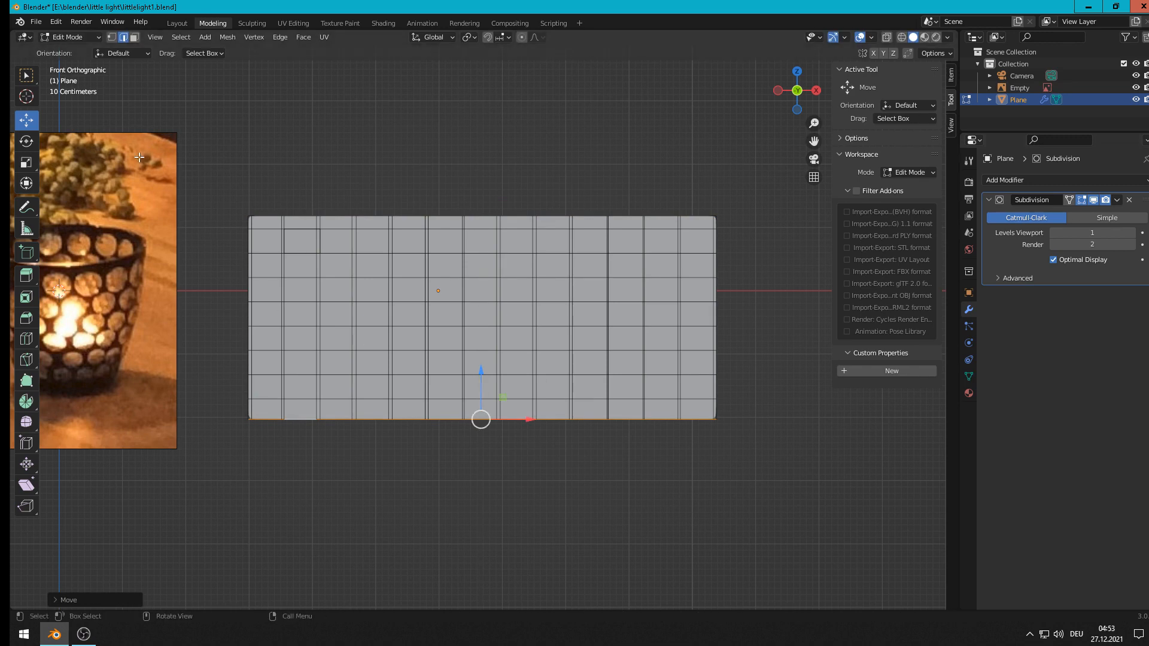
Step: Select alternating faces in the two rows below the top border strip, even columns in the upper row and odd columns from the third in the lower
click(134, 37)
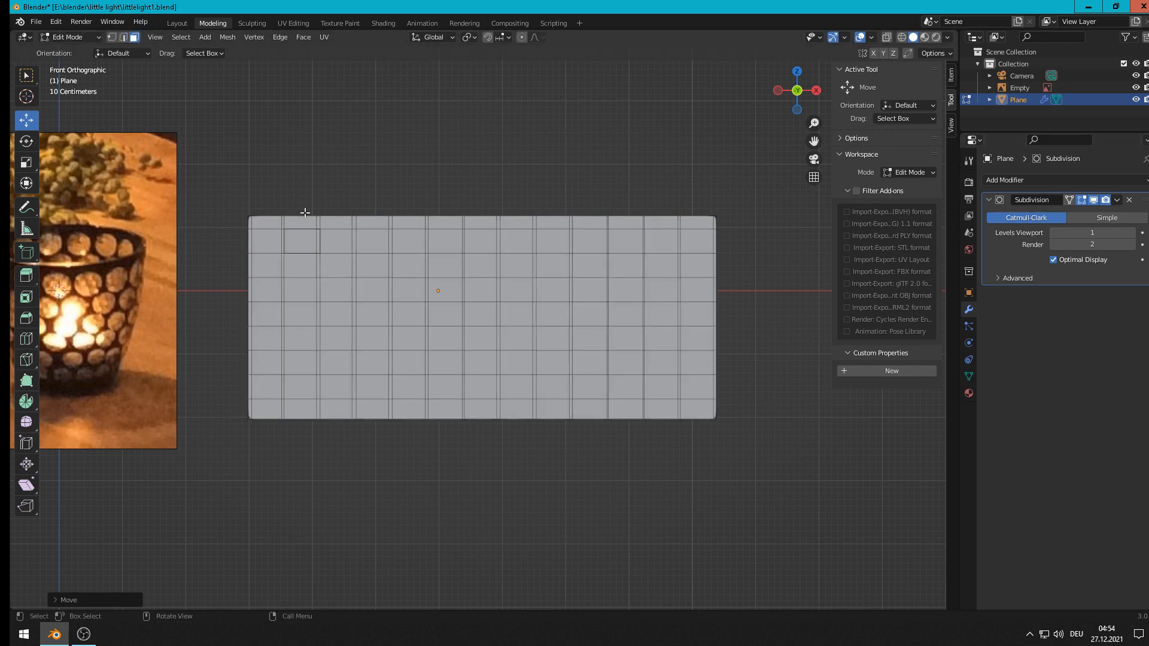
click(301, 242)
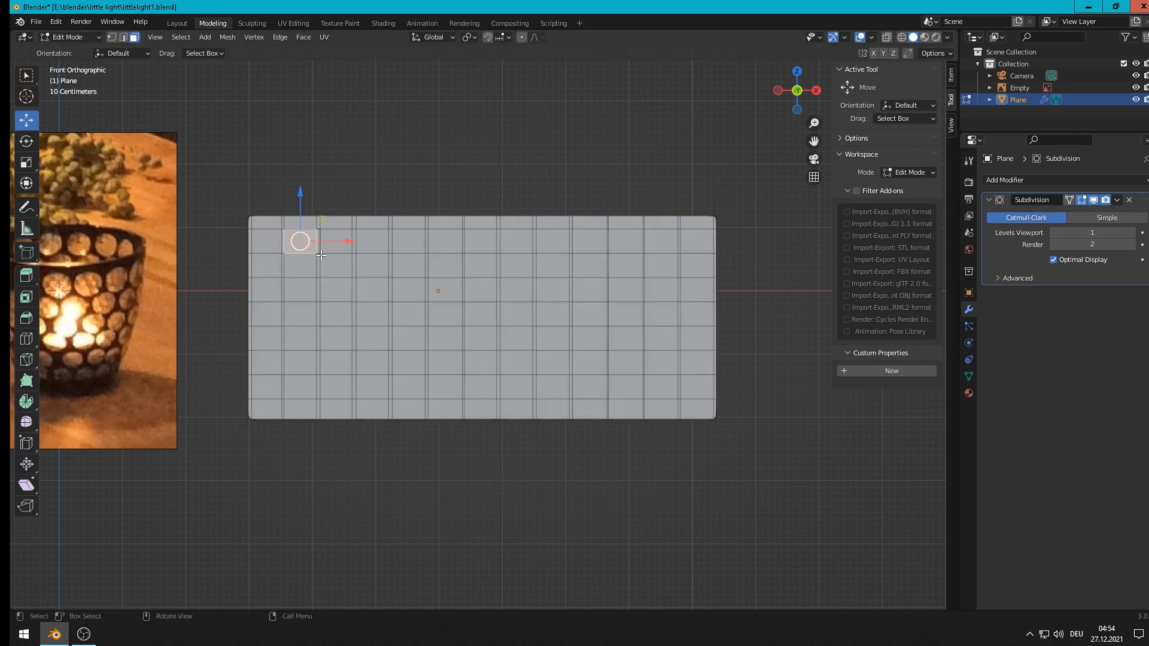
shift+click(339, 271)
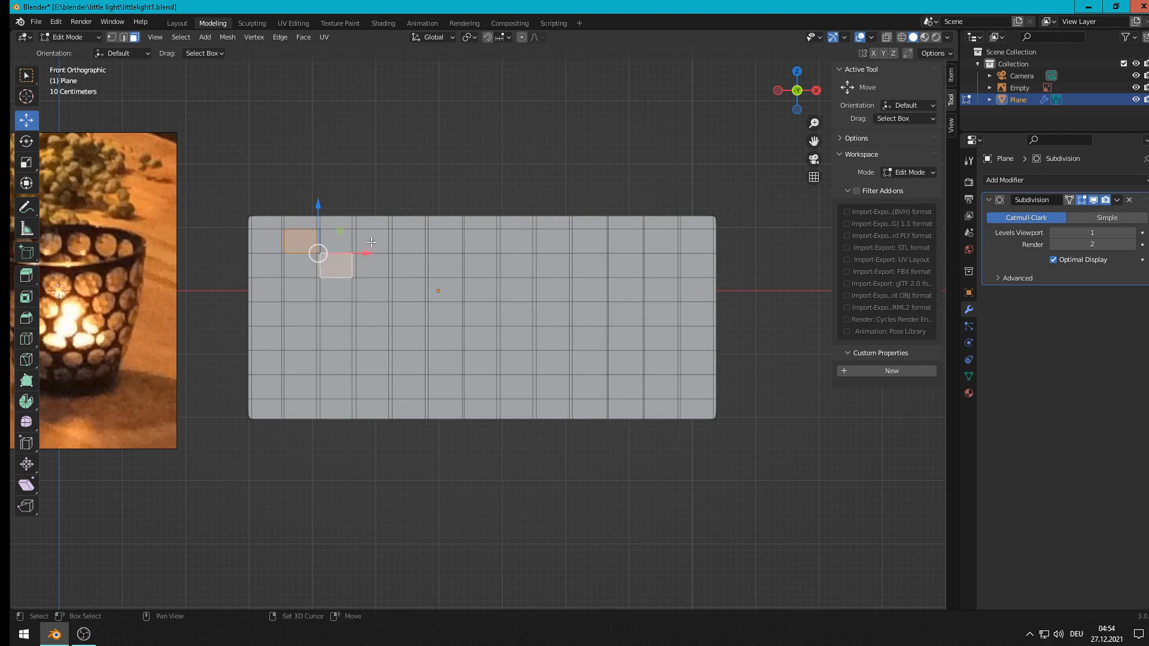
shift+click(374, 242)
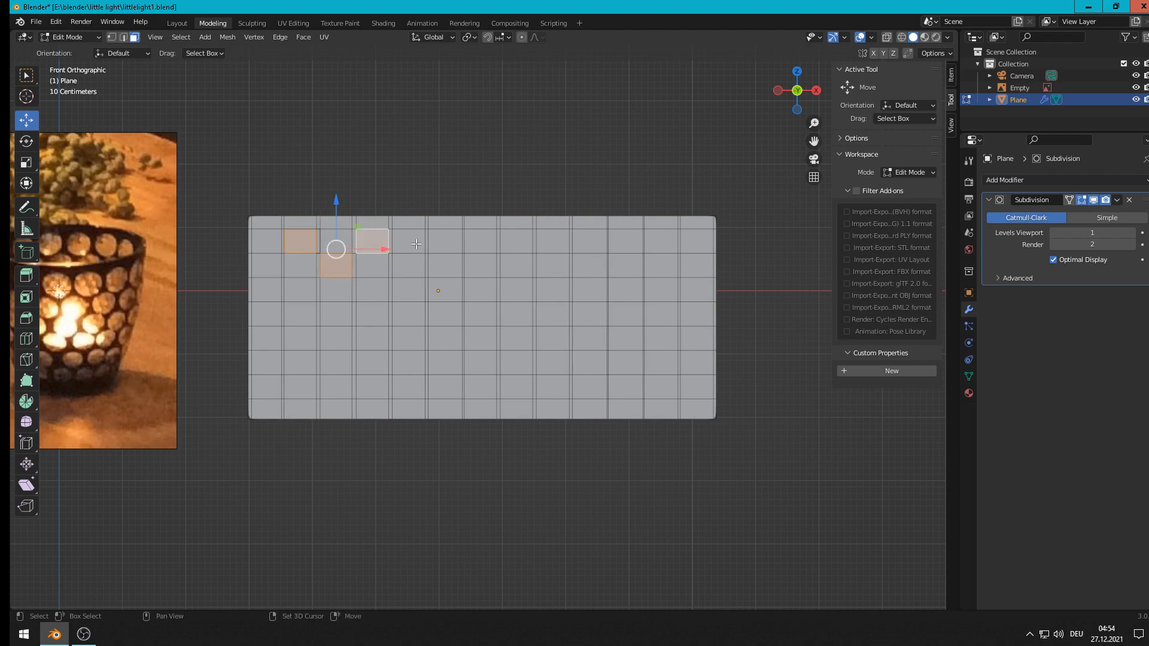
shift+click(408, 261)
shift+click(450, 240)
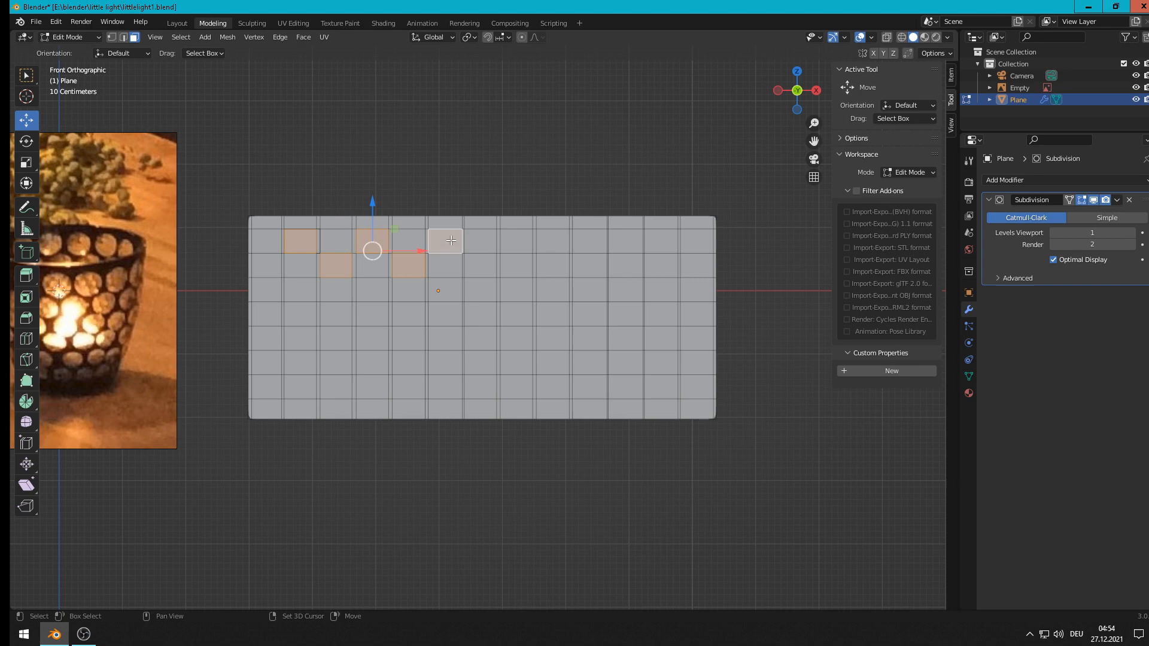
shift+click(480, 264)
shift+click(519, 242)
shift+click(554, 267)
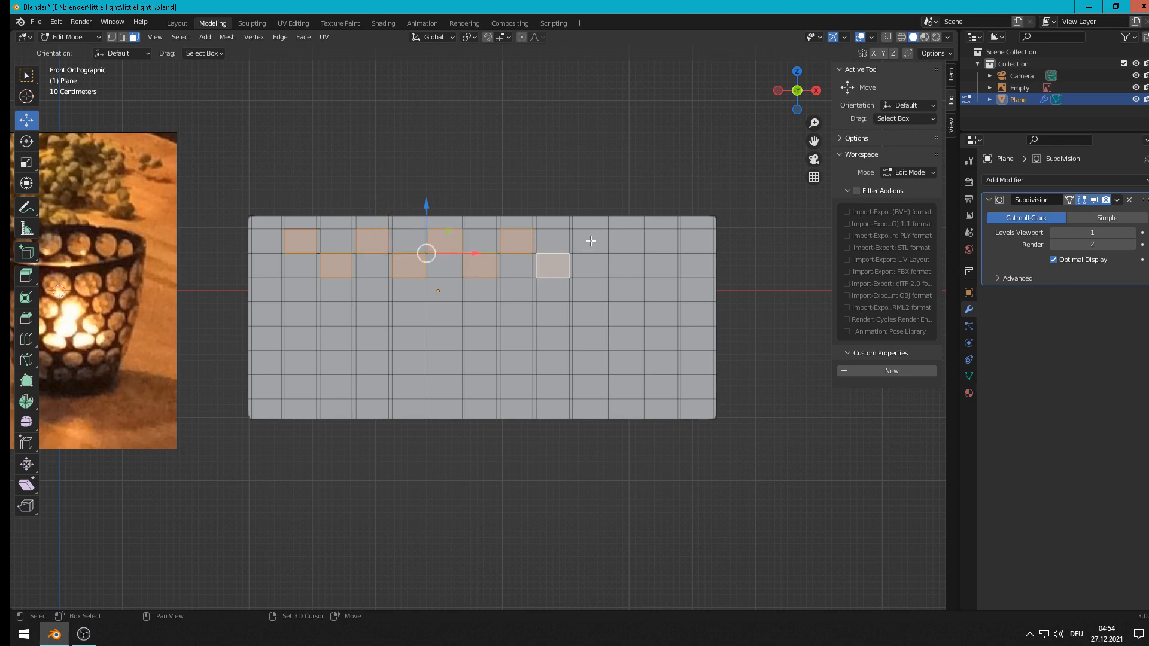
shift+click(590, 242)
shift+click(639, 259)
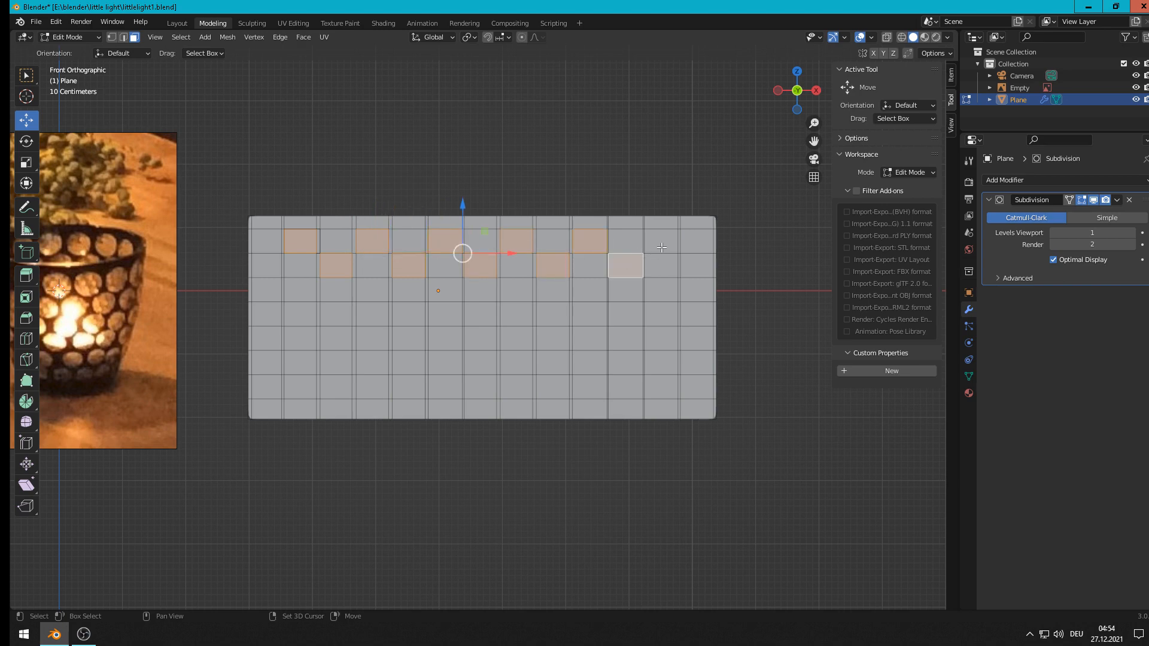
shift+click(662, 246)
shift+click(708, 270)
Step: Extend the checkerboard face selection to the third and fourth rows below the top strip, using even columns and odd columns from the third respectively
shift+click(654, 293)
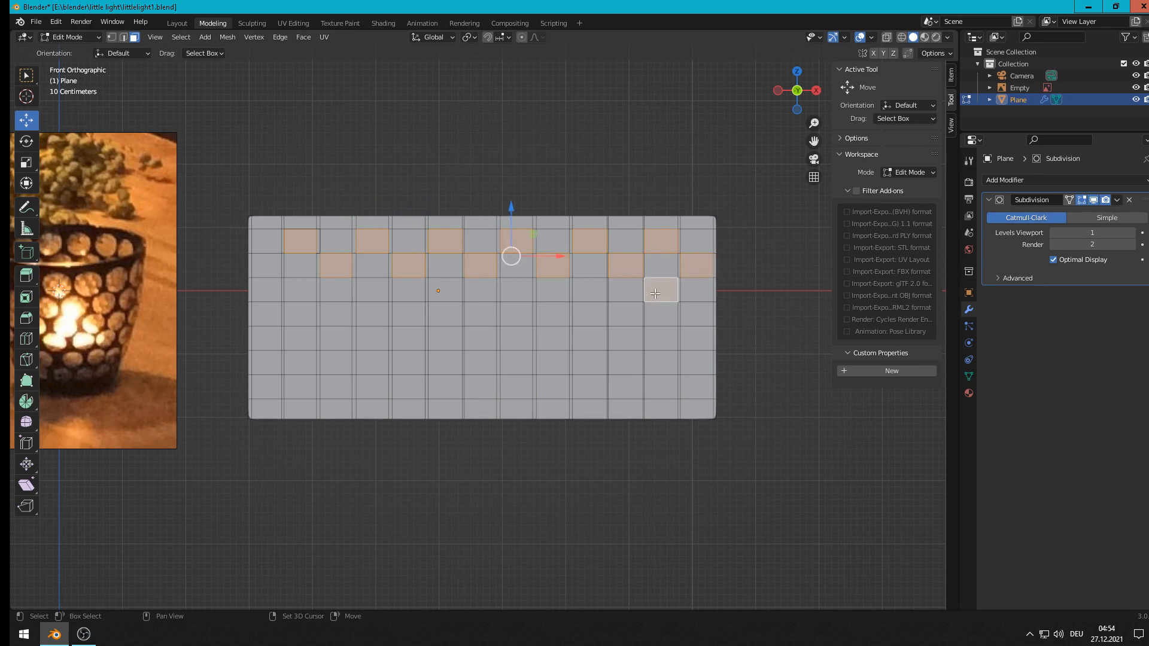
shift+click(589, 292)
shift+click(521, 289)
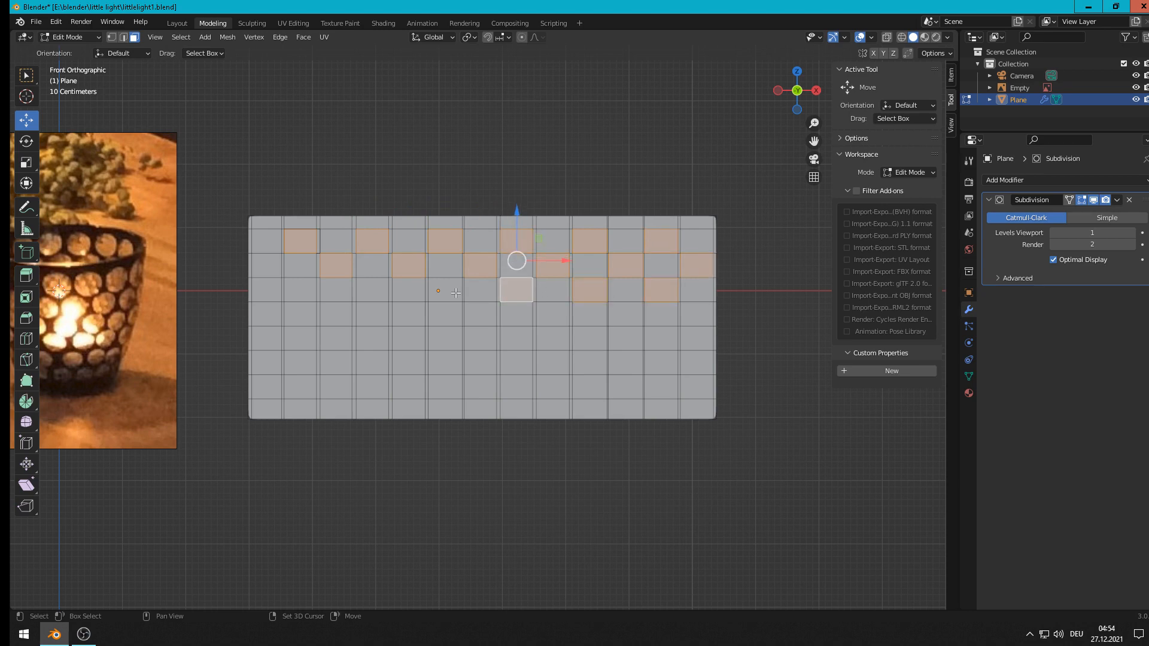
shift+click(437, 292)
shift+click(366, 289)
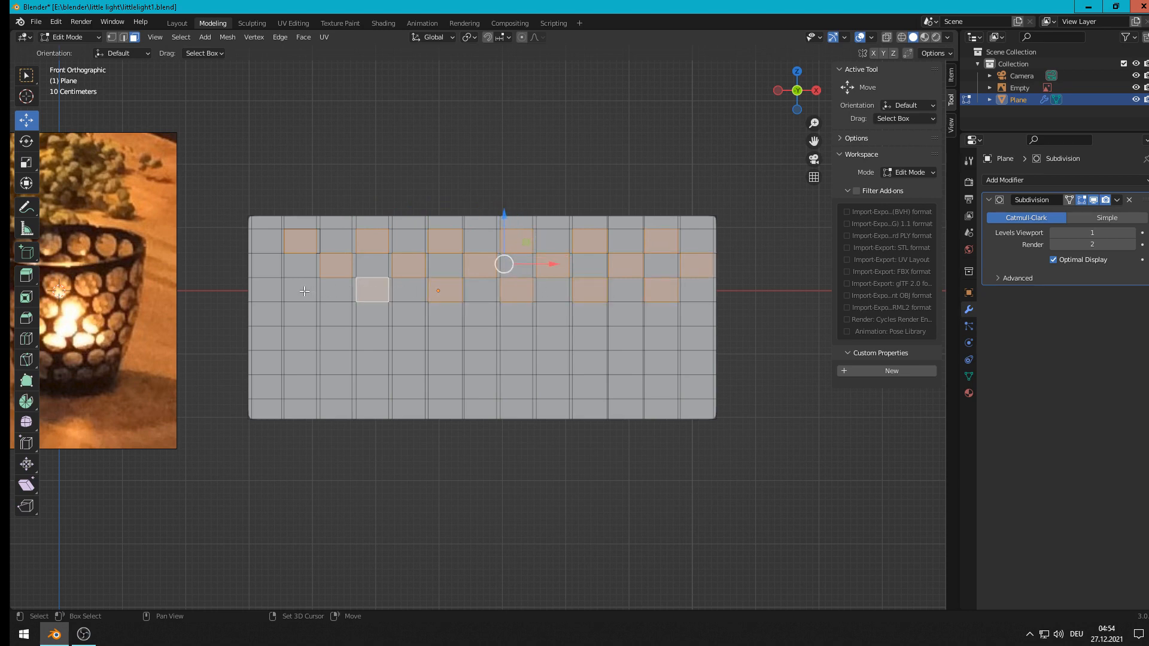
shift+click(303, 292)
shift+click(343, 312)
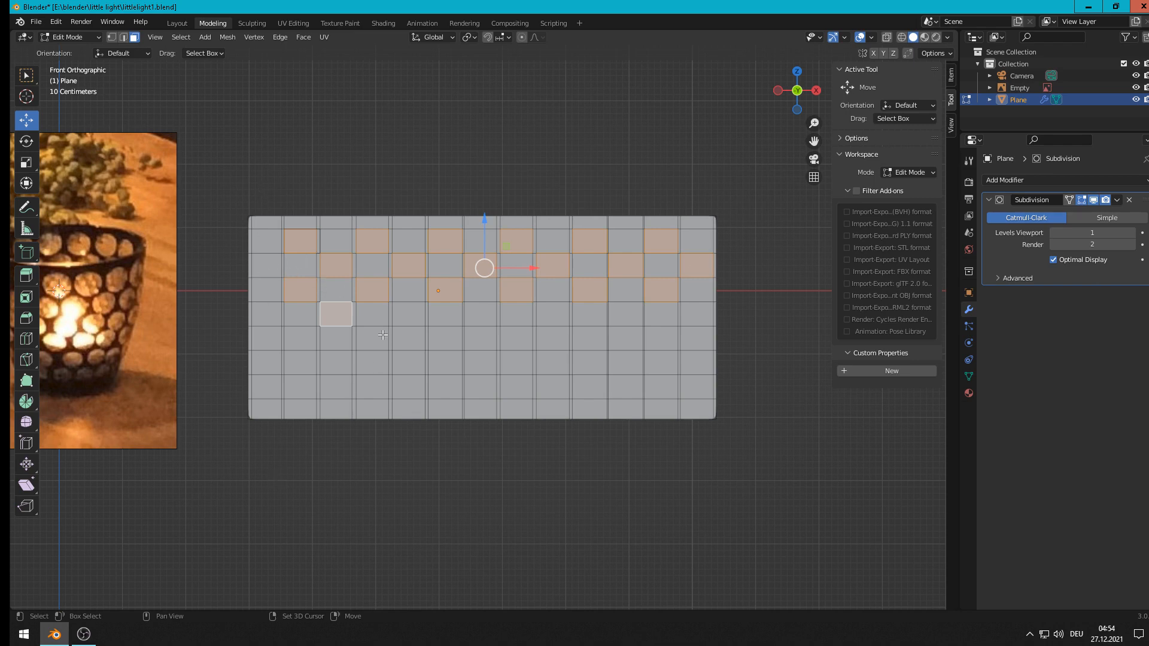
shift+click(418, 320)
shift+click(478, 320)
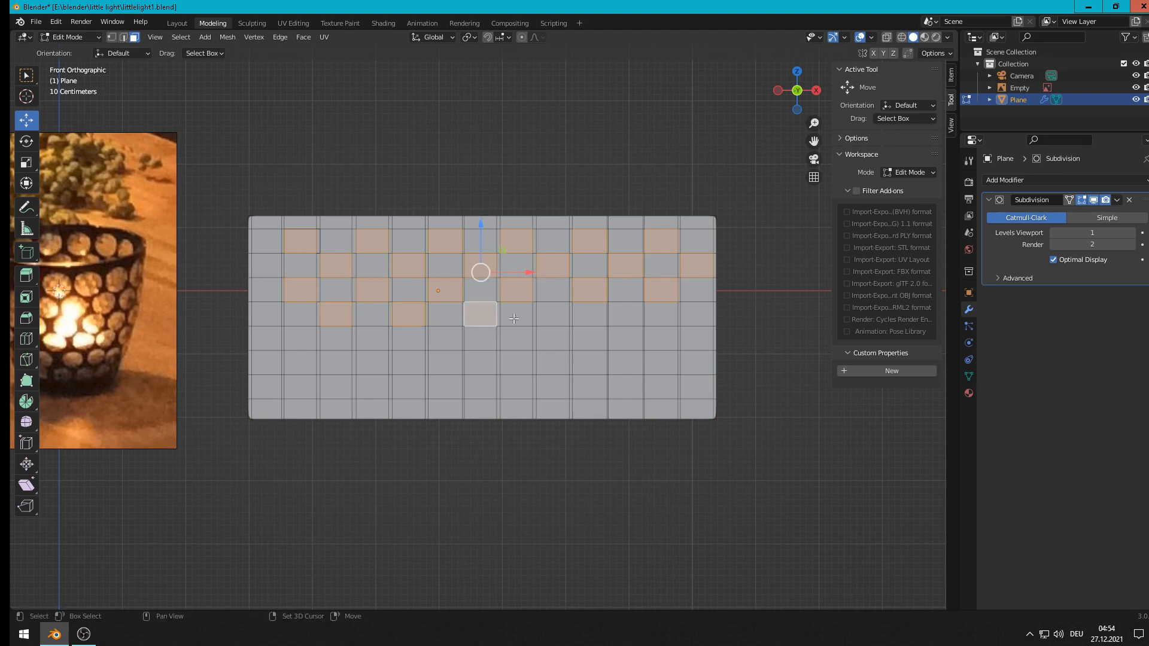
shift+click(554, 314)
shift+click(627, 315)
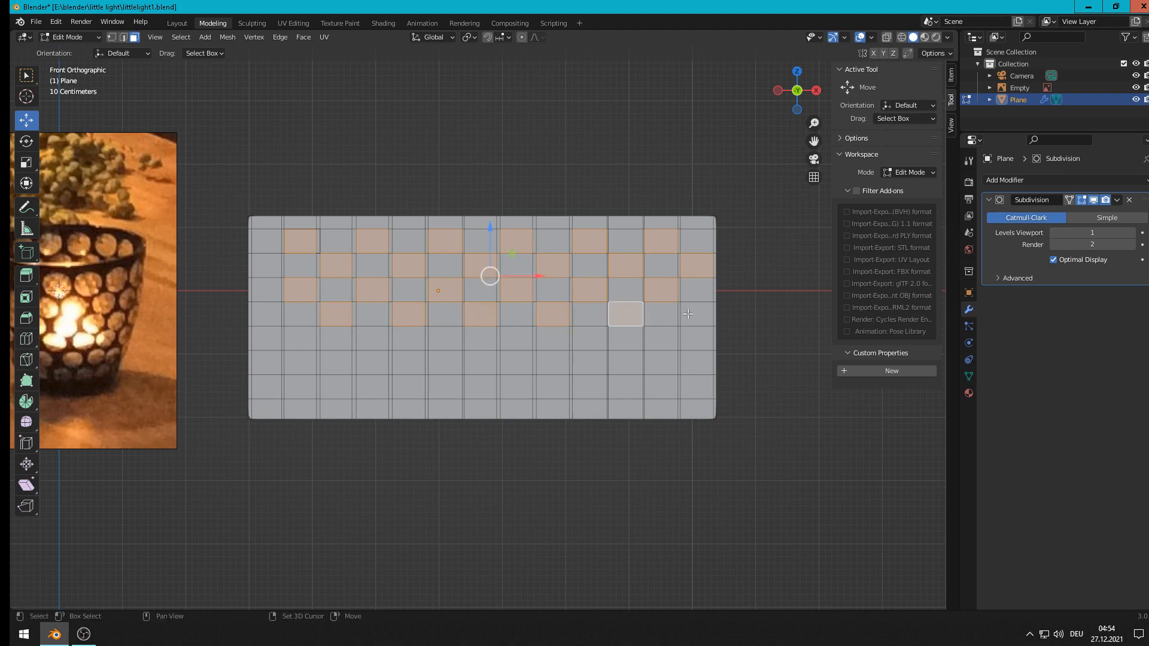
shift+click(688, 316)
Step: Extend the checkerboard face selection to the fifth and sixth rows below the top strip, using even columns and odd columns from the third respectively
shift+click(293, 340)
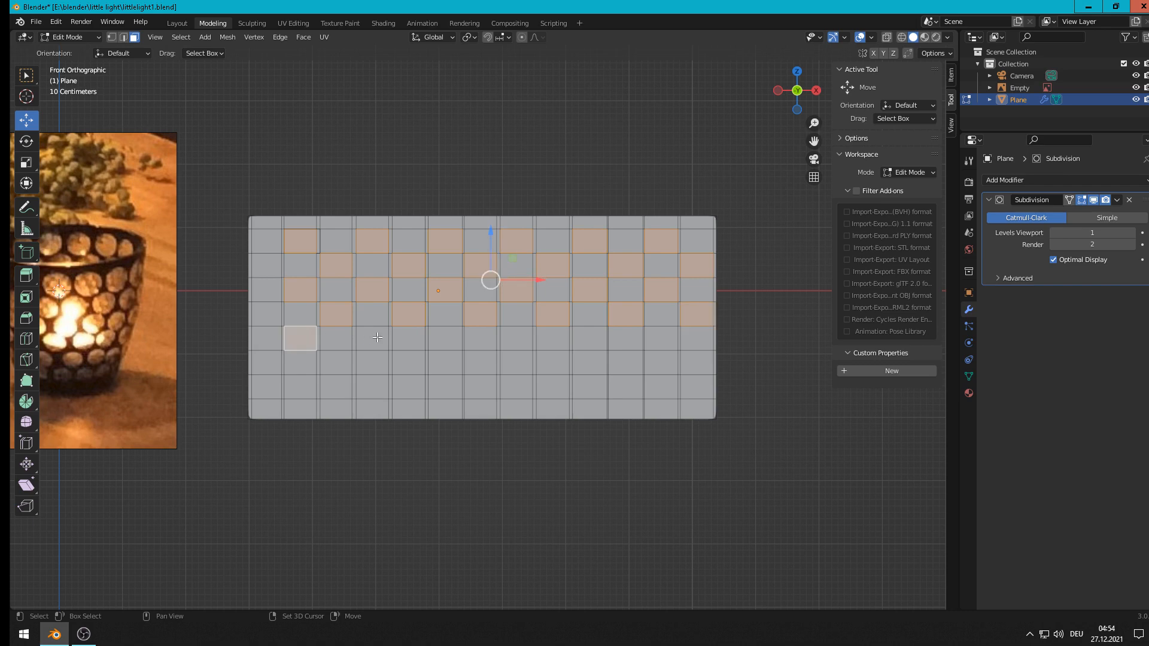
shift+click(377, 339)
shift+click(441, 341)
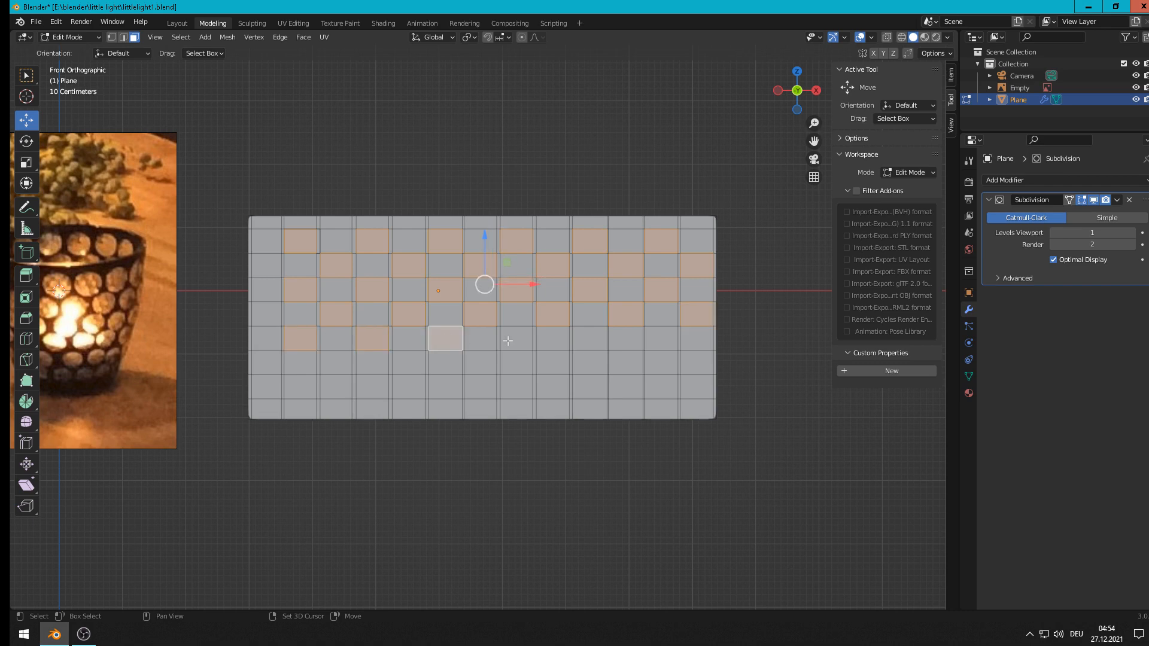
shift+click(515, 337)
shift+click(590, 337)
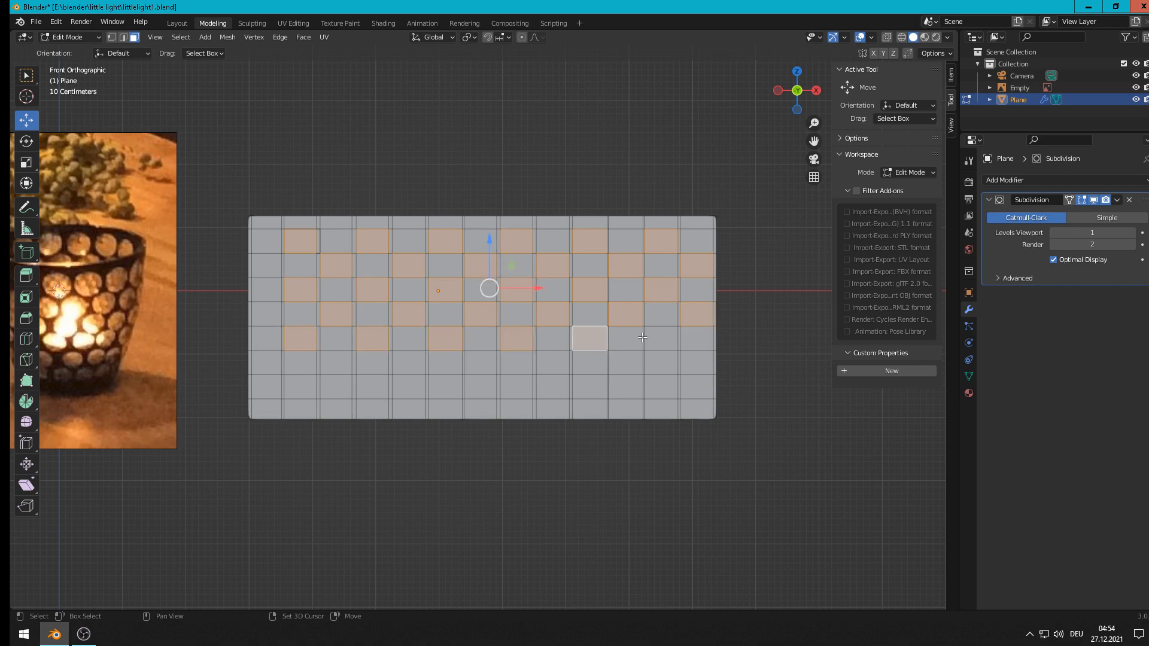
shift+click(660, 342)
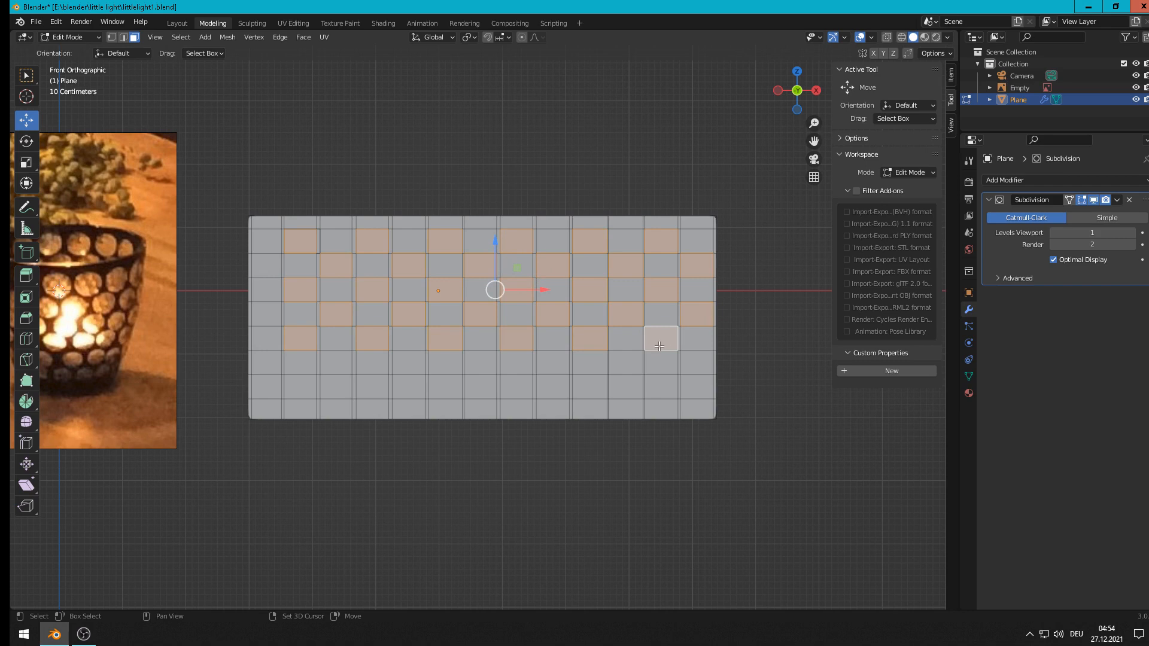
shift+click(343, 371)
shift+click(416, 366)
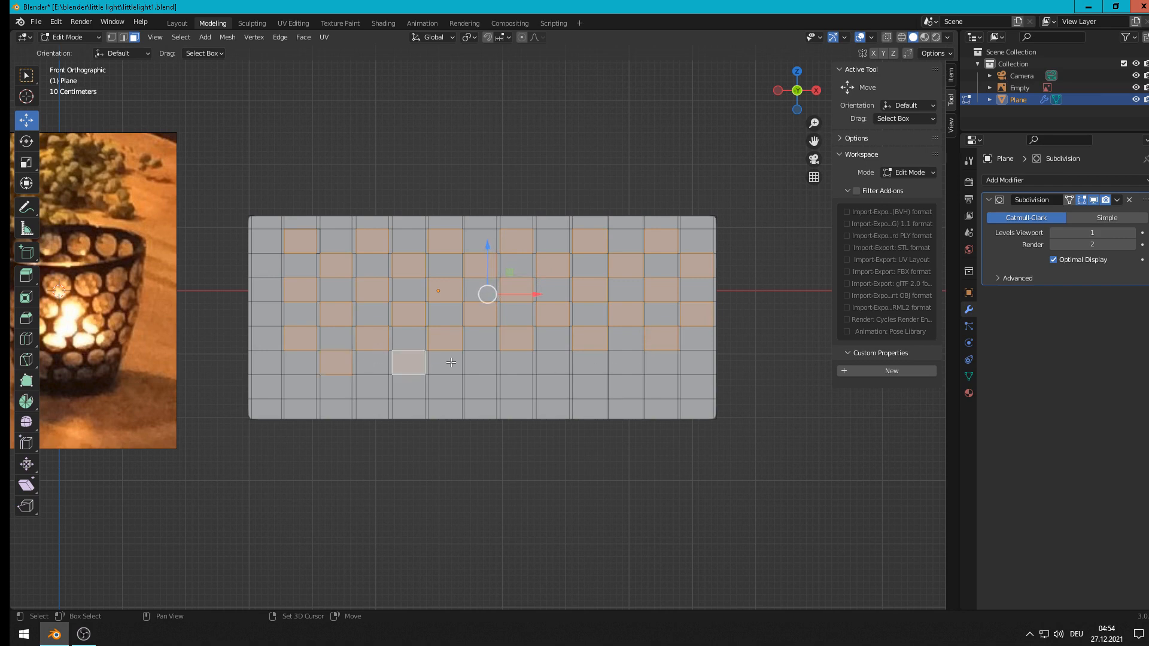
shift+click(480, 362)
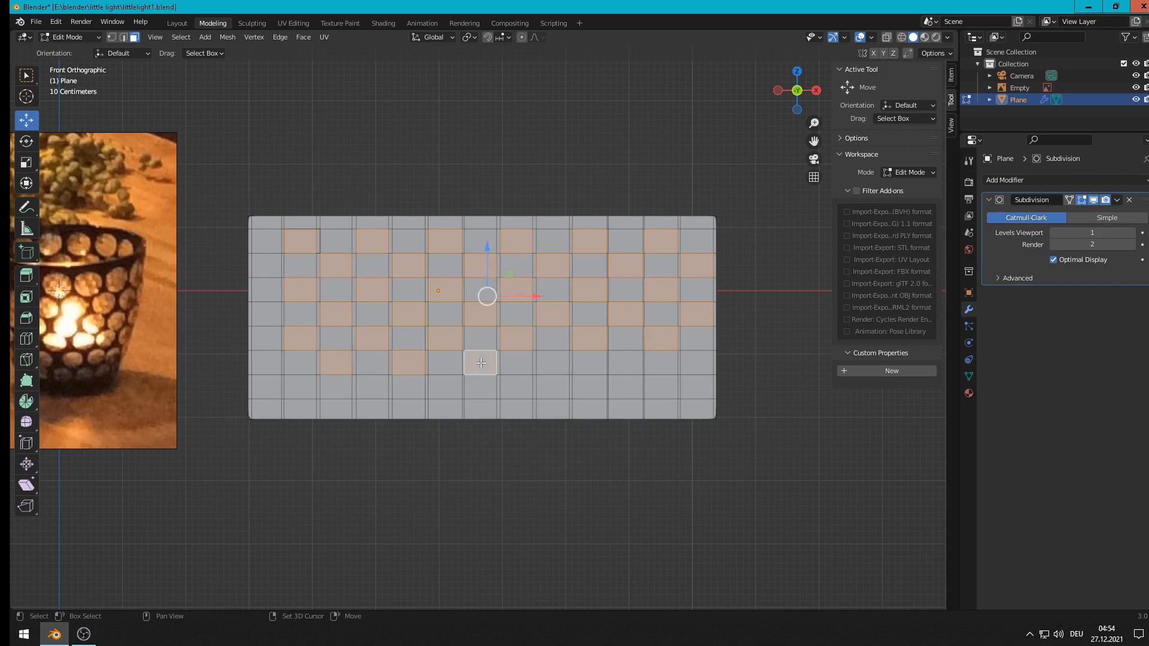
shift+click(552, 362)
shift+click(623, 362)
shift+click(682, 366)
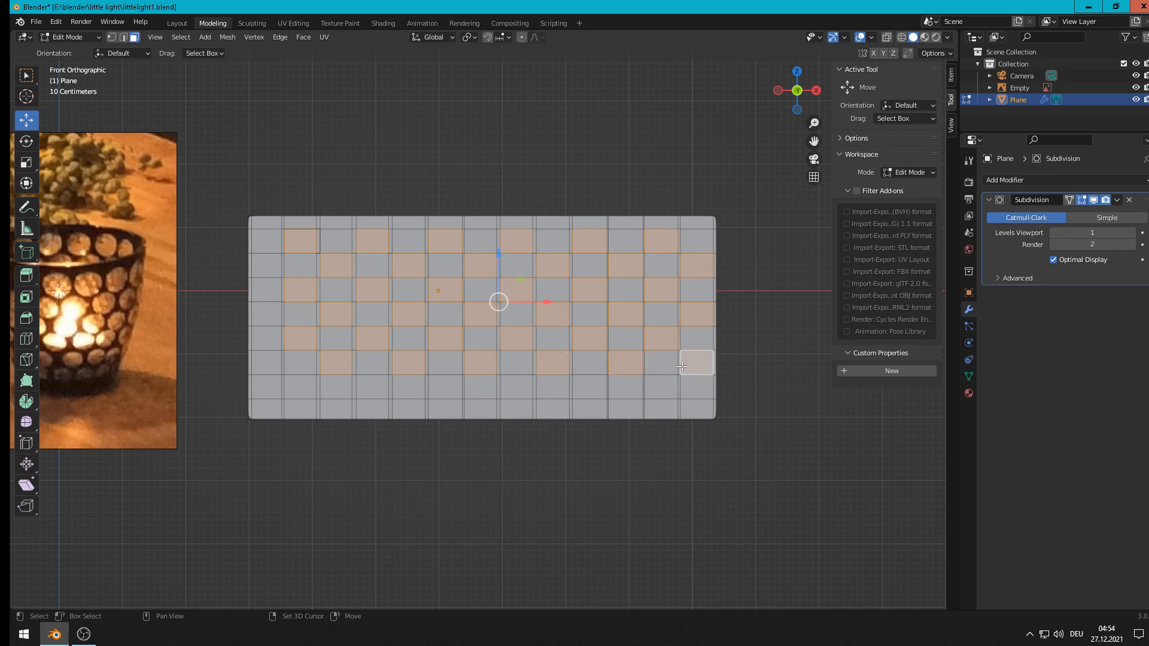
Step: Add the even-column faces of the seventh row, just above the bottom border strip, to the checkerboard selection
shift+click(301, 388)
shift+click(374, 386)
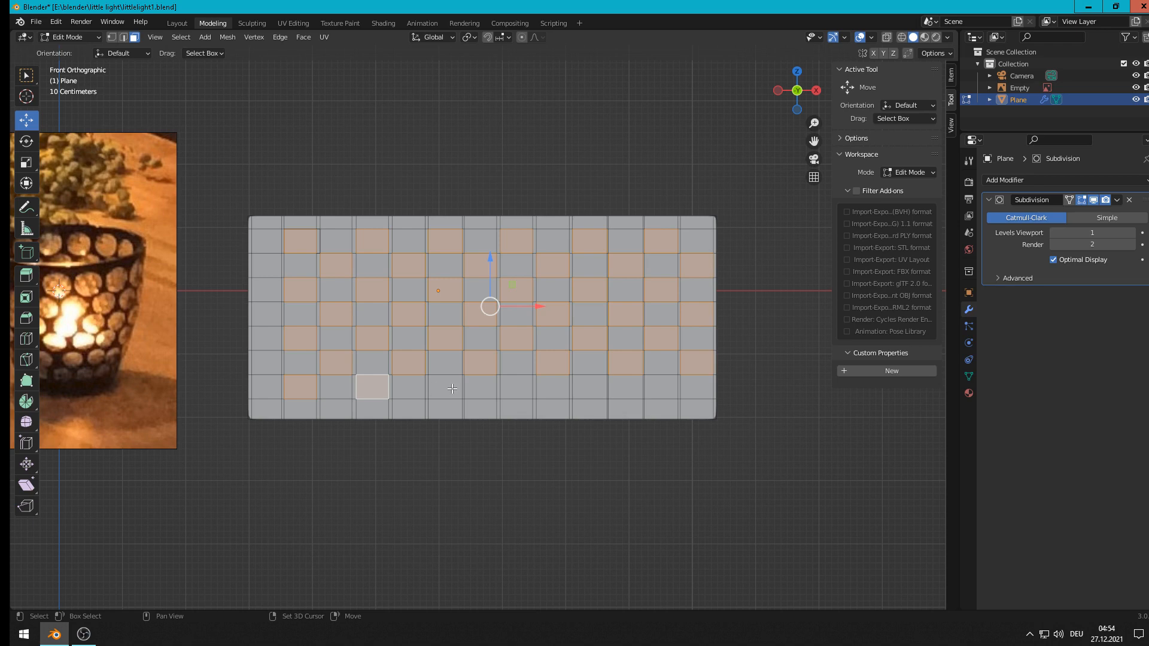
shift+click(452, 388)
shift+click(518, 387)
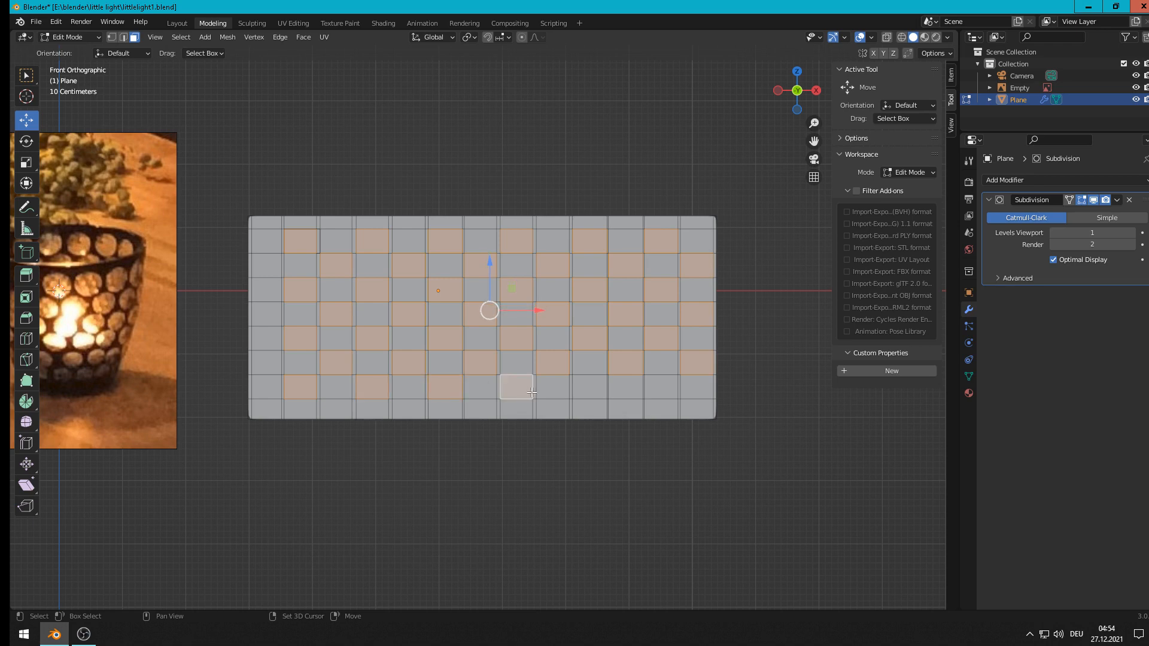
shift+click(588, 389)
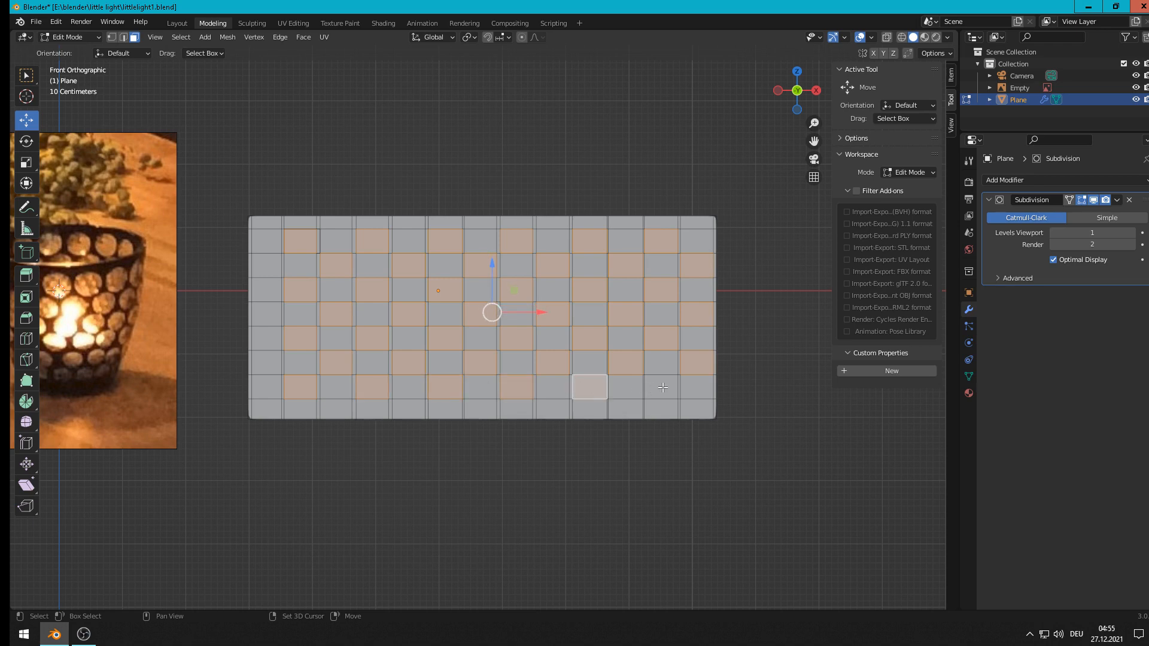
shift+click(662, 387)
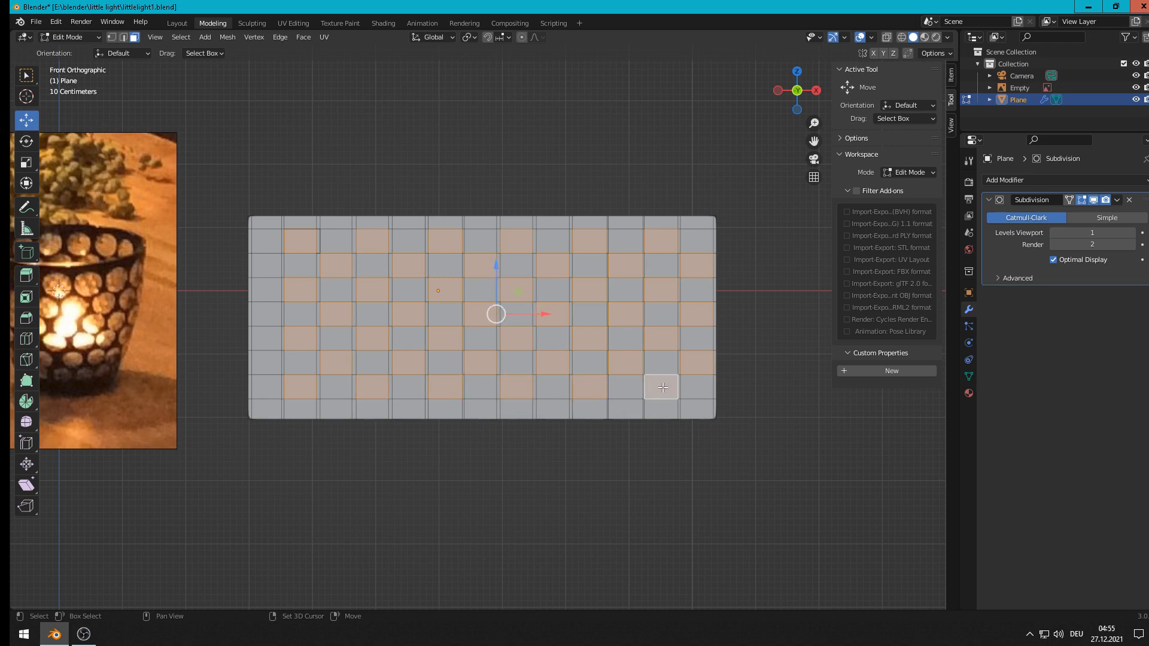
Step: Delete the selected checkerboard faces to open the holes and set the Subdivision modifier's viewport level to 2
key(x)
click(444, 319)
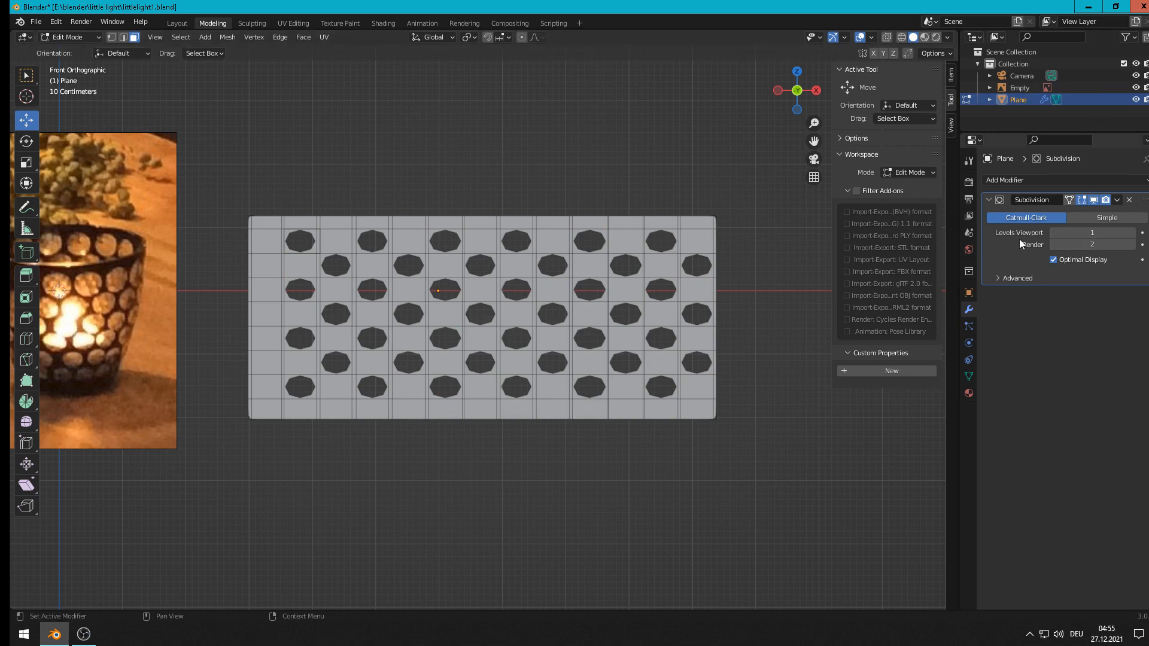
click(1132, 232)
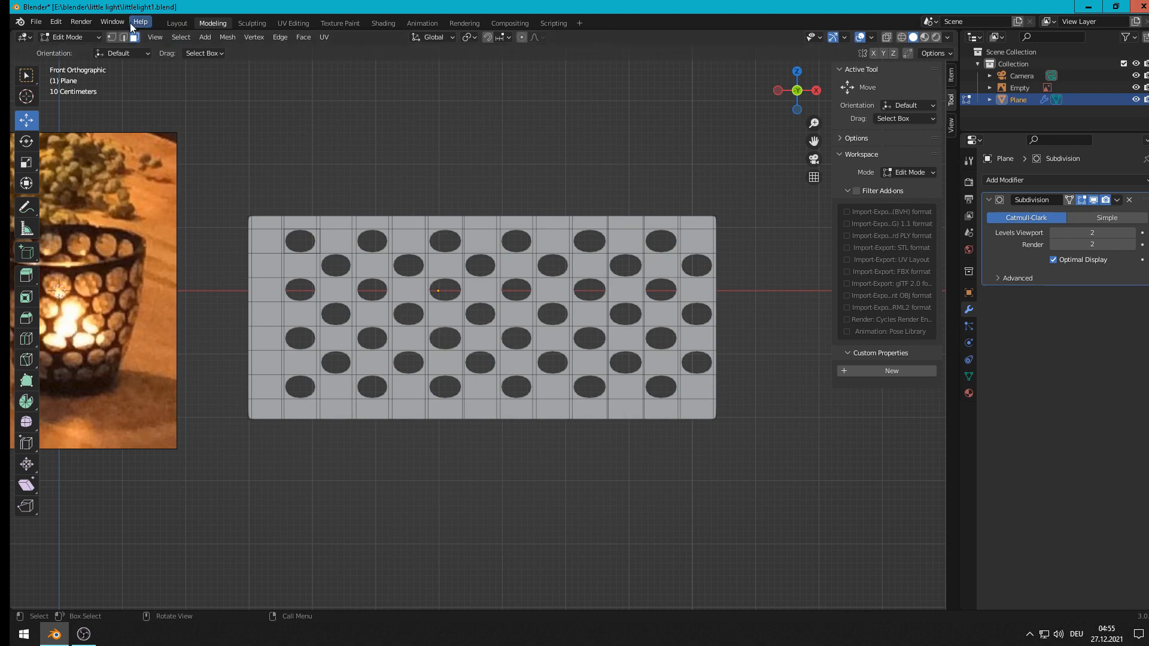
Step: Circle-select the vertices along the plane's outer left edge and delete them to remove the first column of faces
click(111, 39)
key(c)
drag(252, 202, 239, 430)
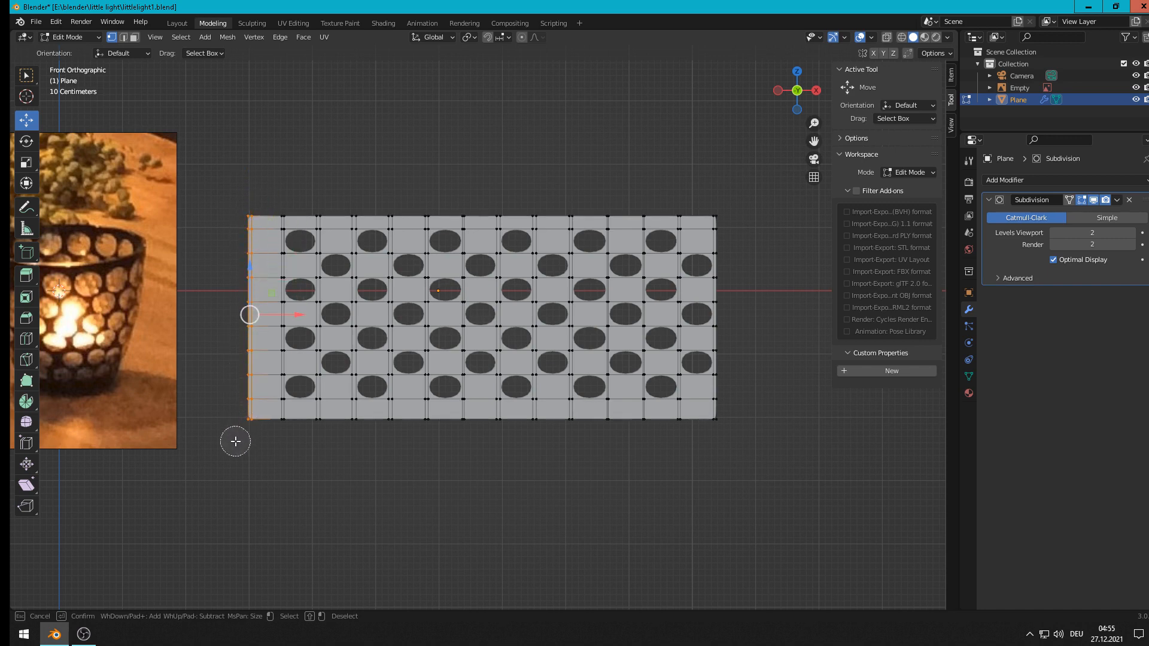
right_click(236, 441)
key(x)
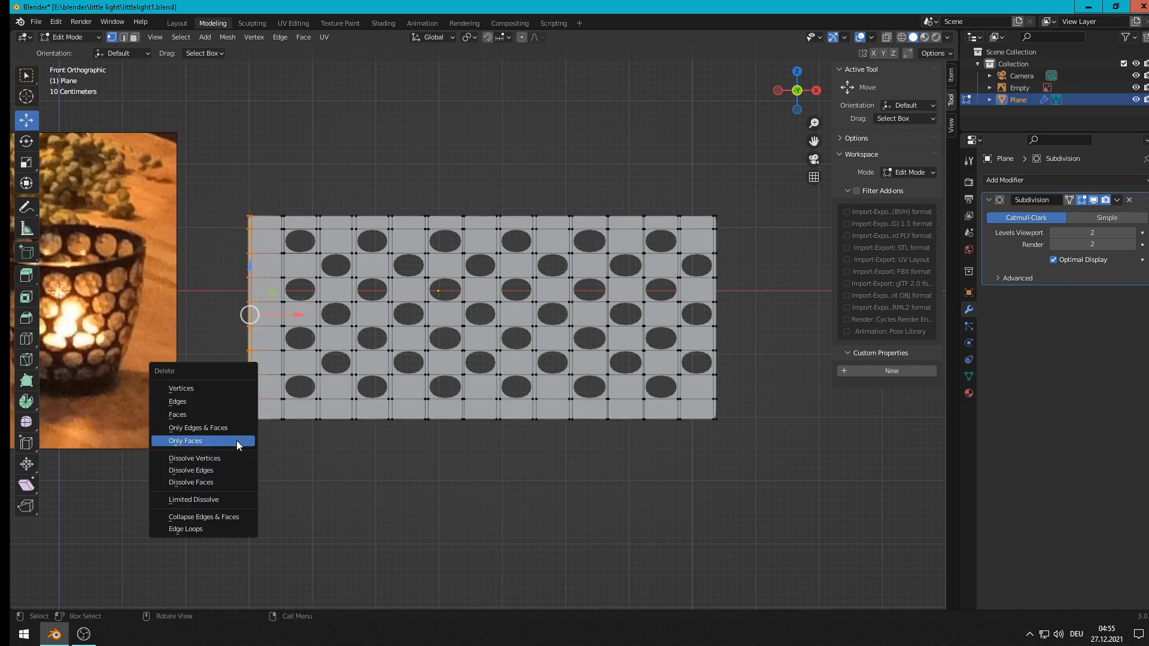
click(227, 389)
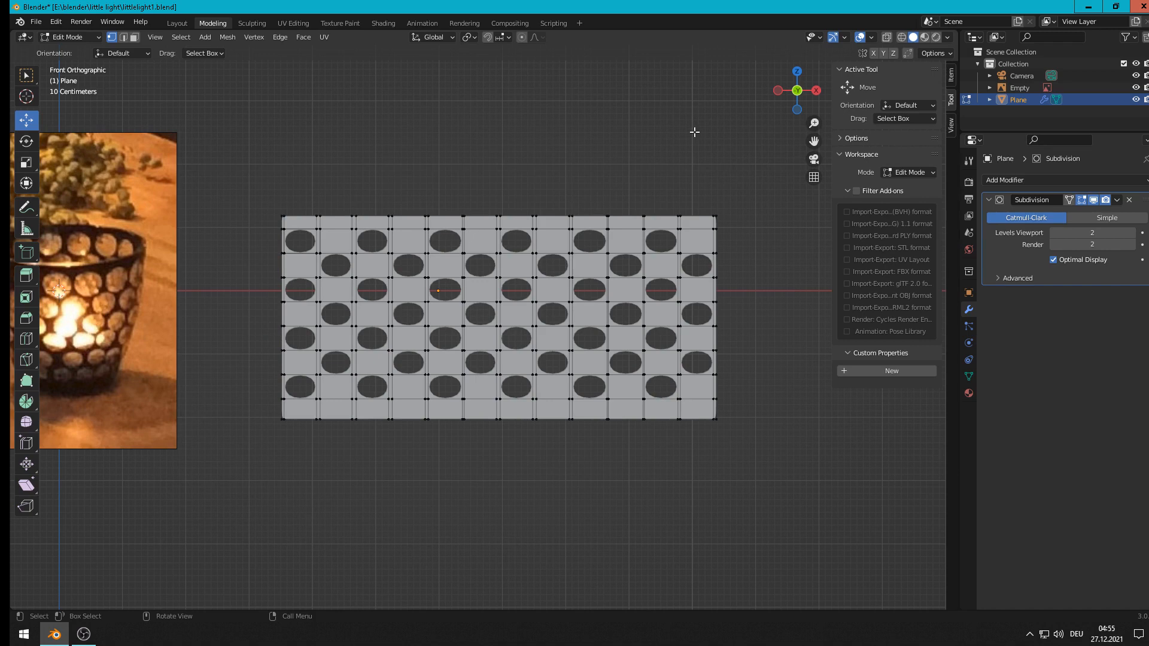
Step: Hide the viewport's sidebar, return to Object Mode and deselect the plane
click(951, 53)
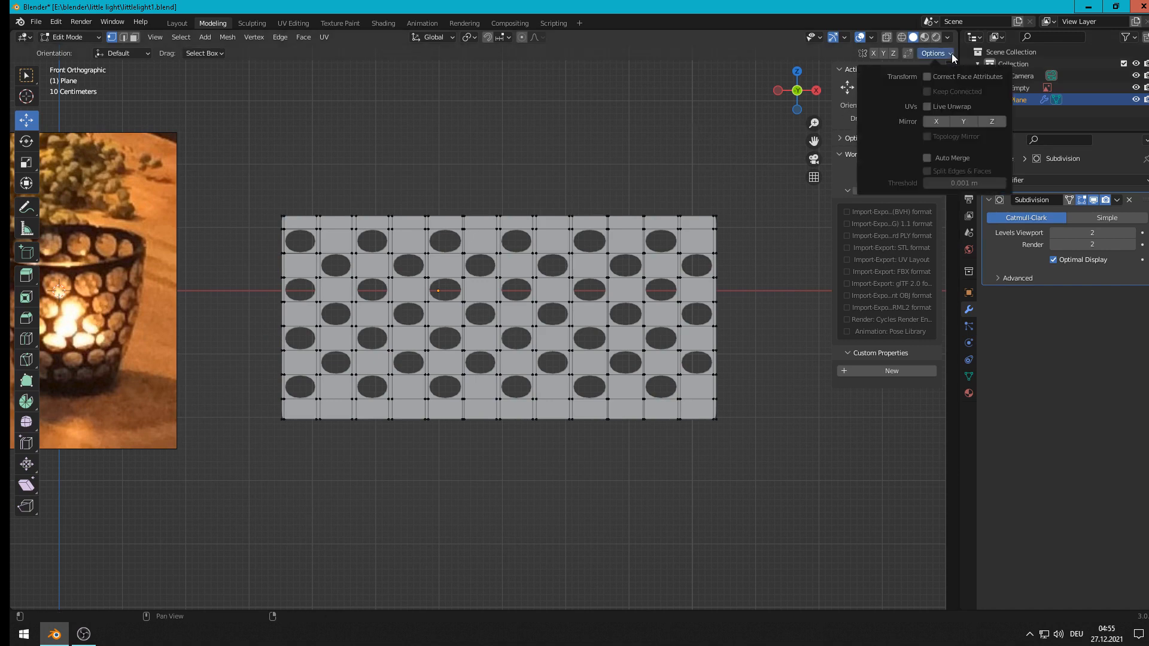
click(951, 54)
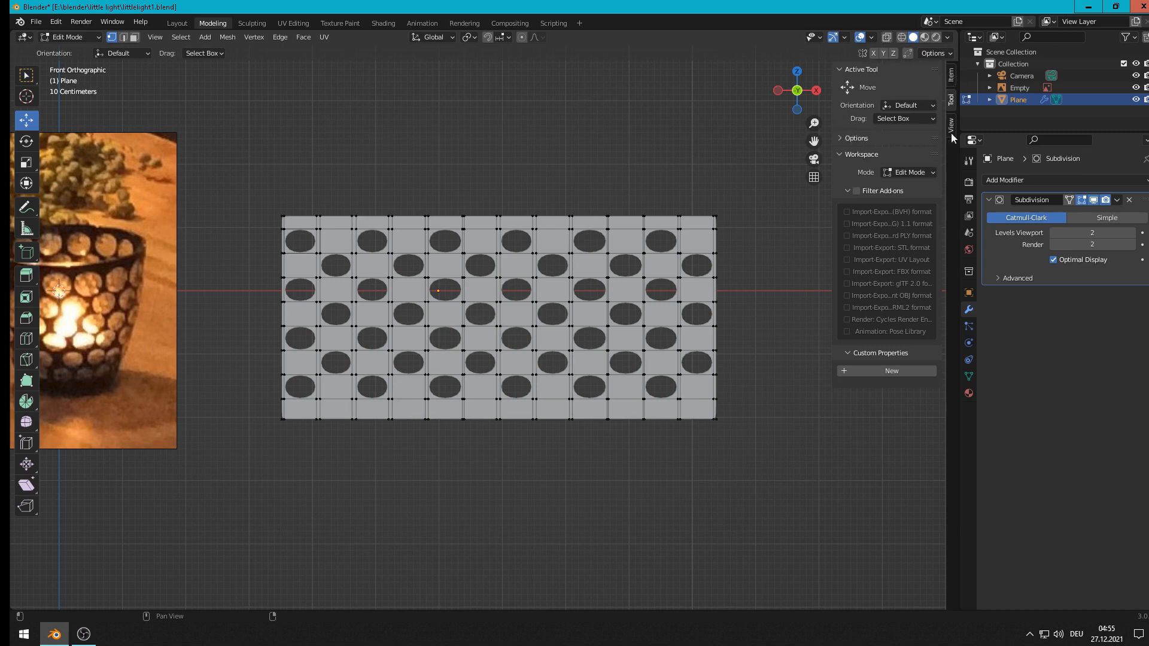
key(n)
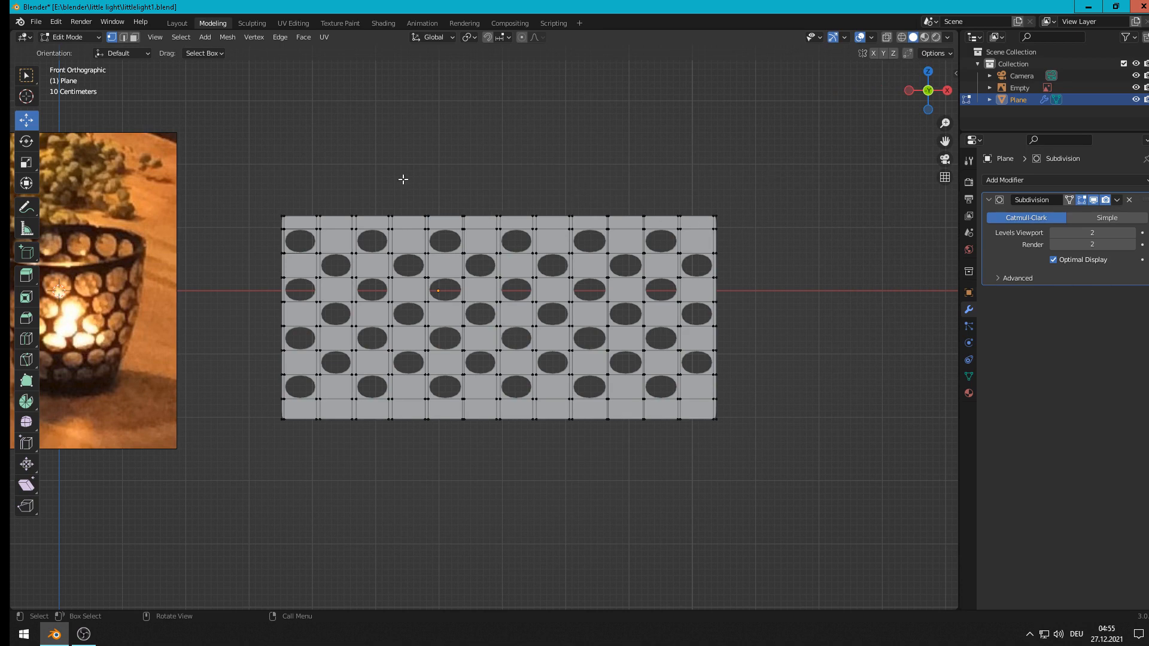
key(Tab)
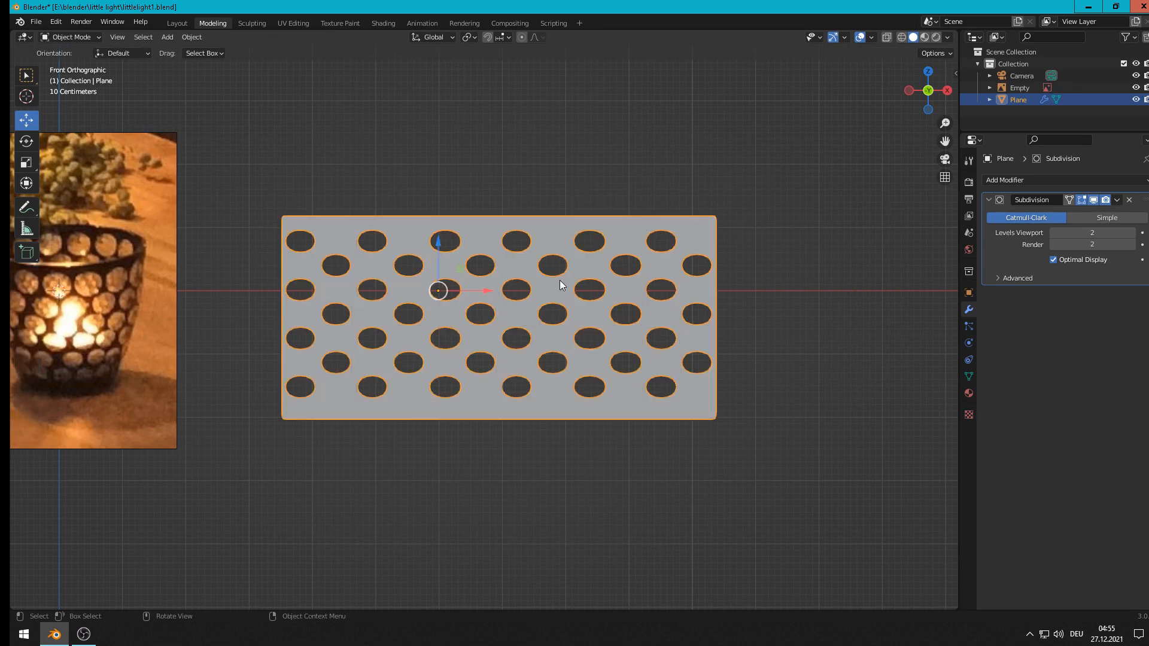
click(464, 195)
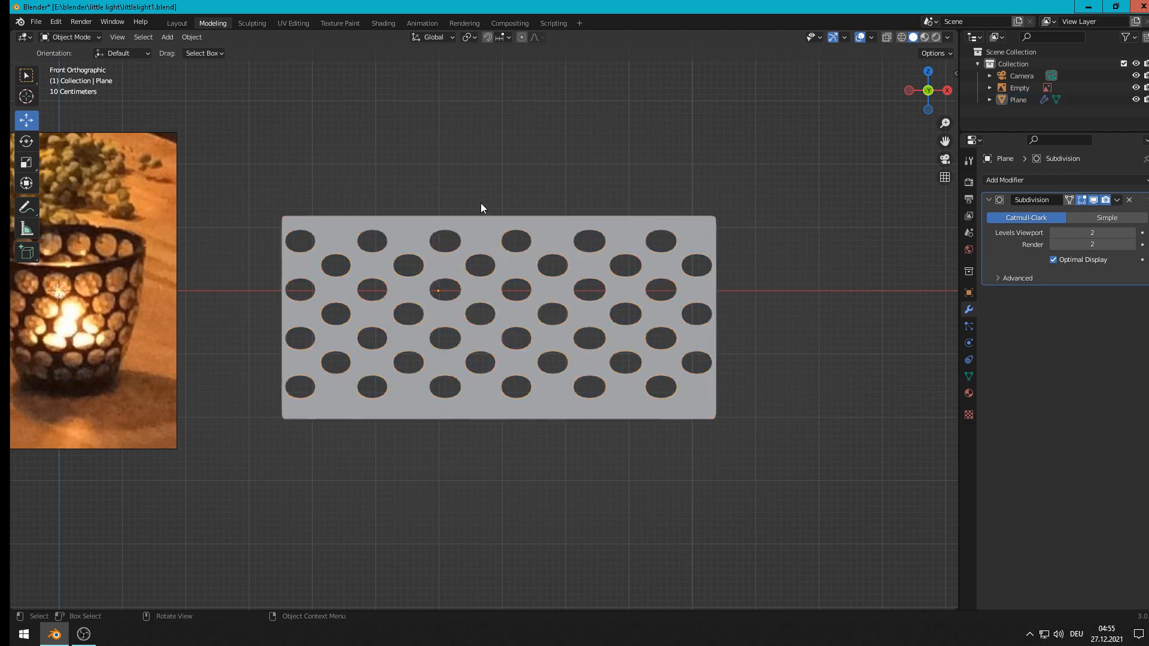
Step: Add a Bezier circle at the 3D cursor in front of the reference photo
scroll(454, 232, down, 3)
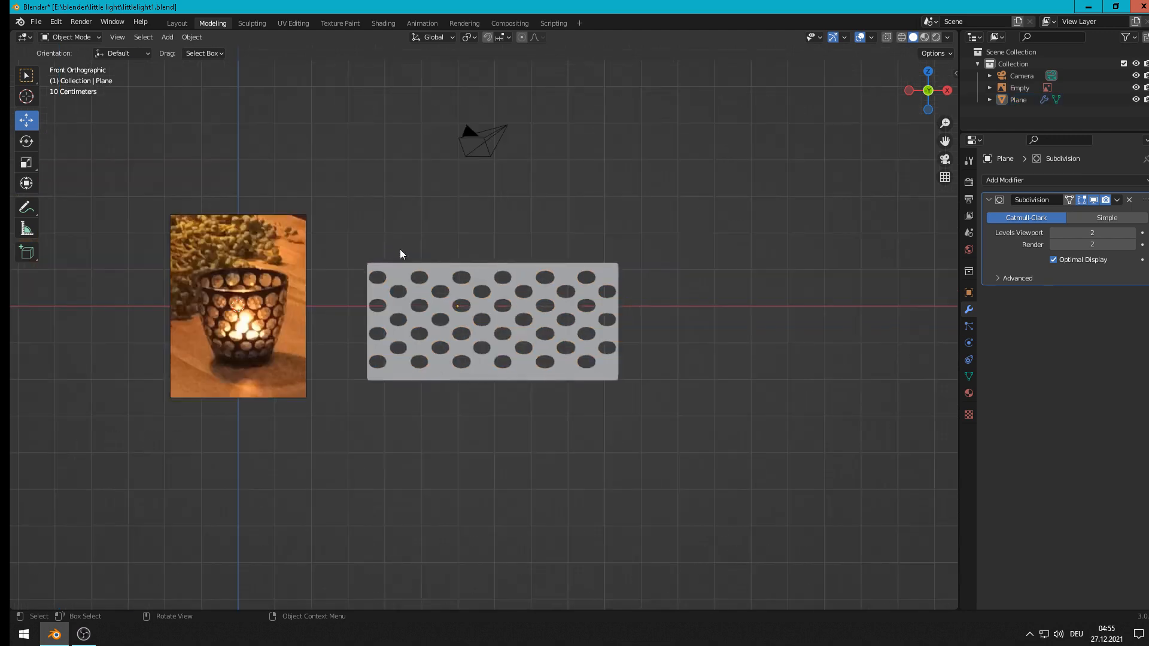
click(174, 37)
mouse_move(203, 62)
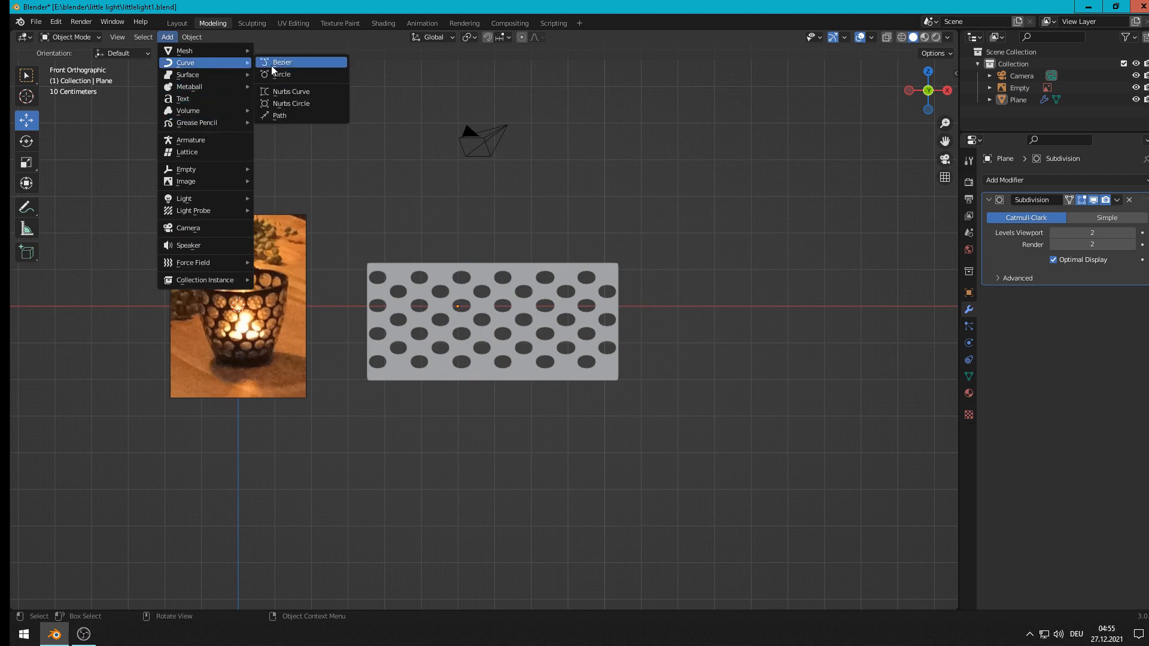
click(292, 79)
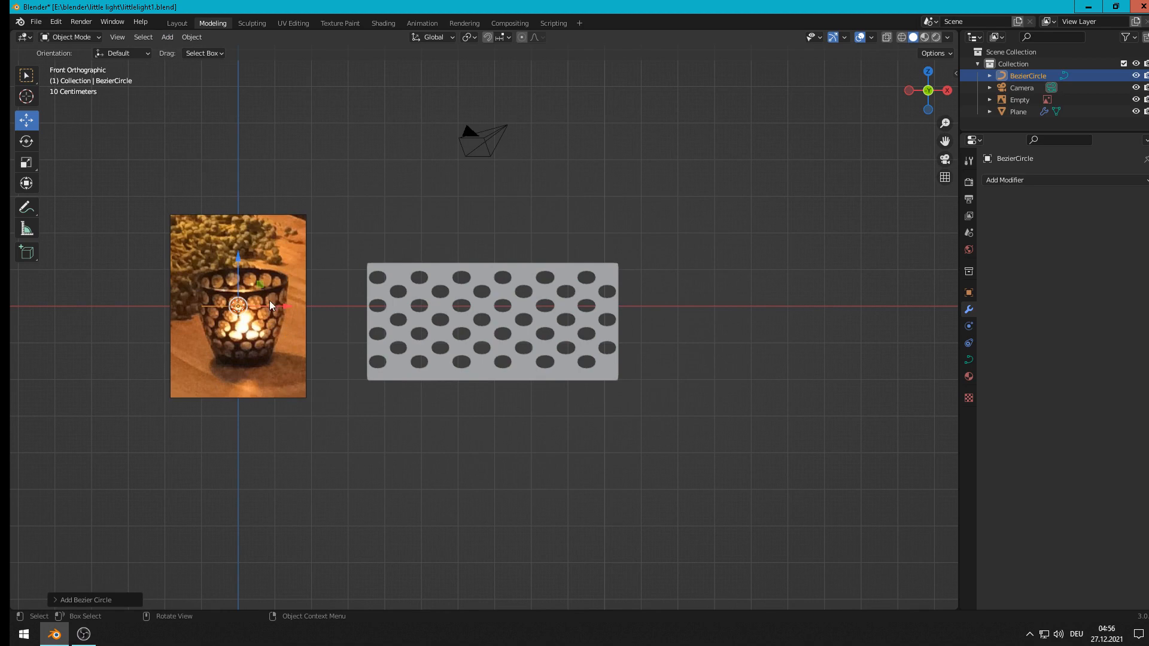
Step: Scale the Bezier circle up evenly until it is about as wide as the cup's rim in the reference photo
scroll(268, 301, up, 3)
shift+middle_drag(237, 240, 495, 233)
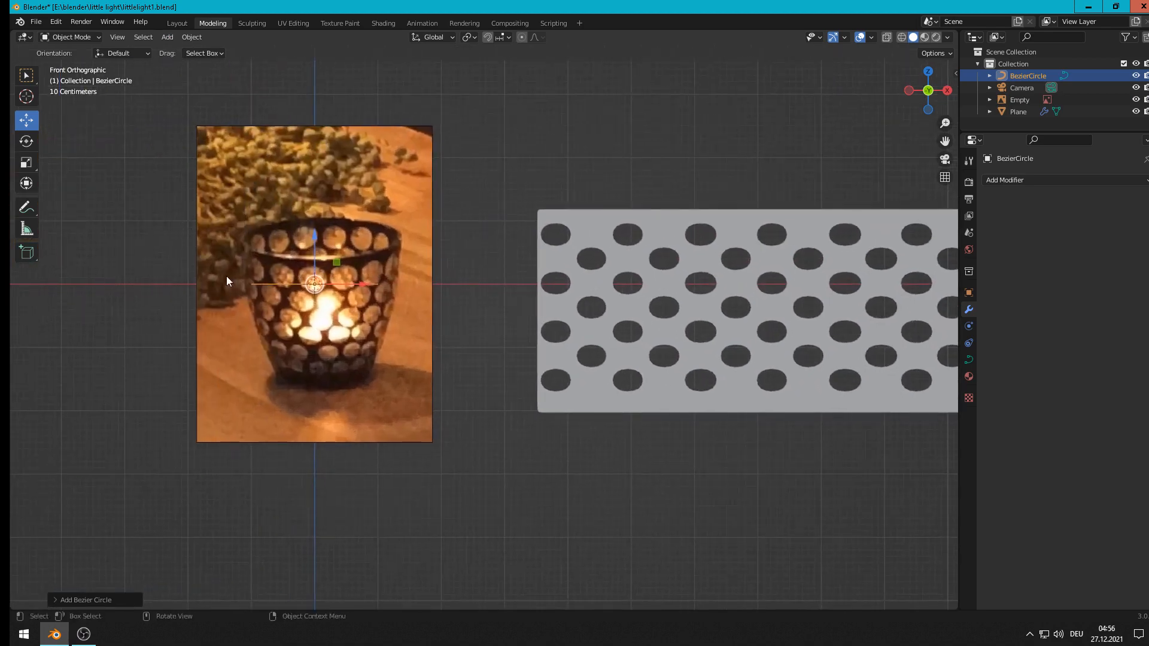
key(s)
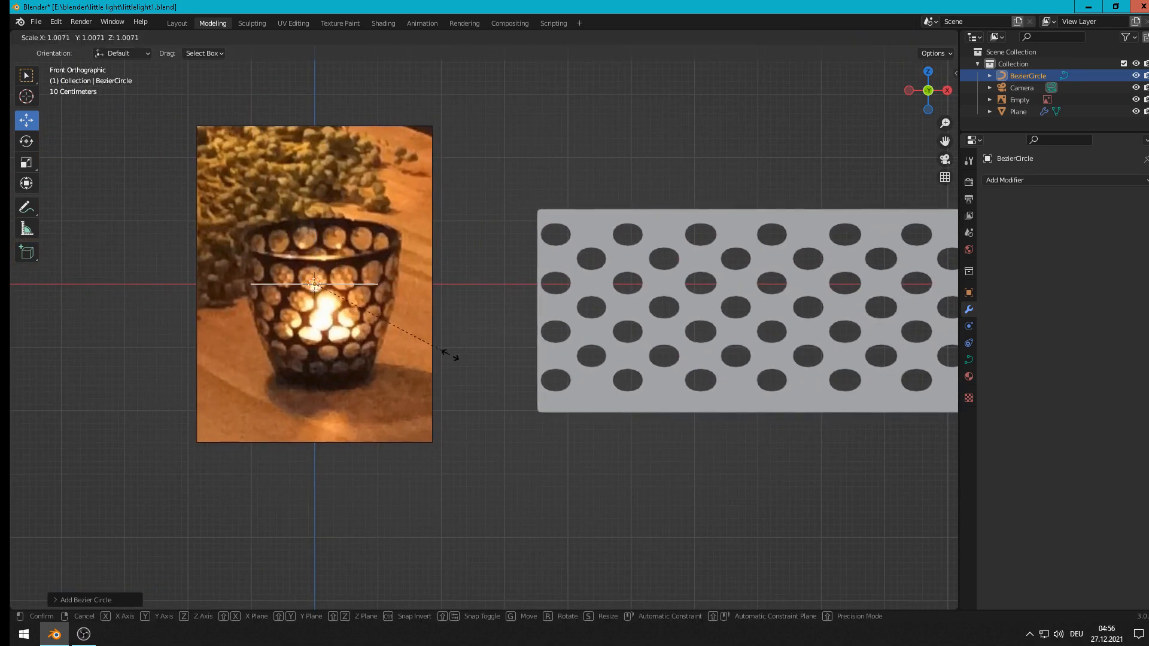
click(484, 376)
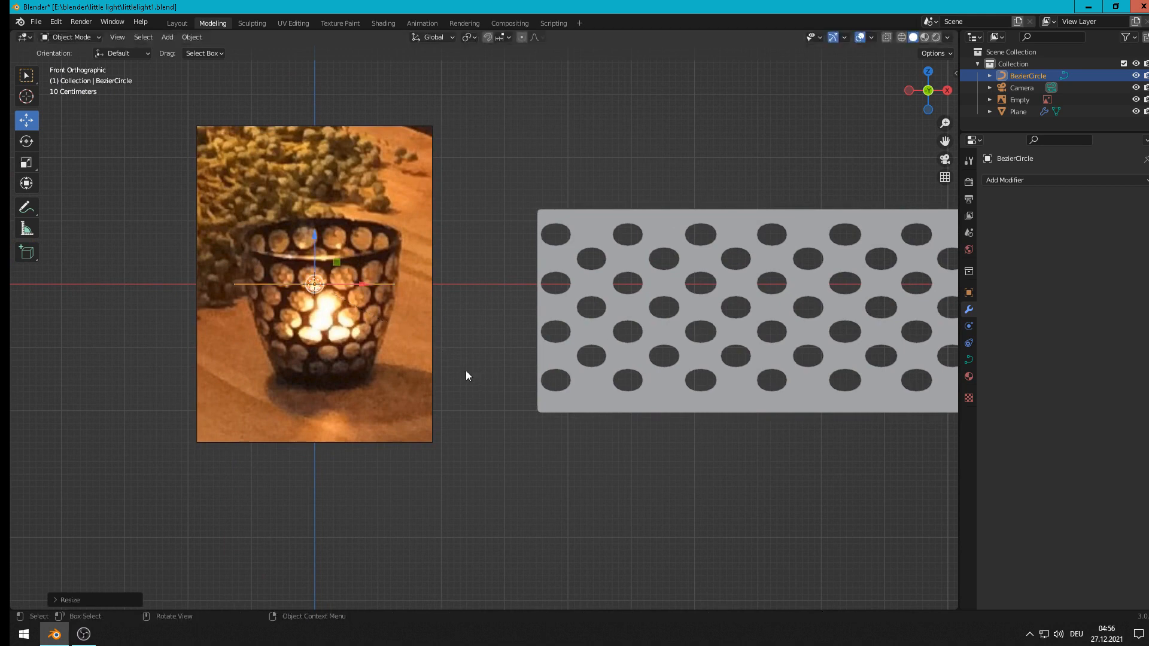
scroll(455, 365, down, 3)
mouse_move(425, 301)
mouse_down()
mouse_move(401, 308)
mouse_move(428, 315)
mouse_up()
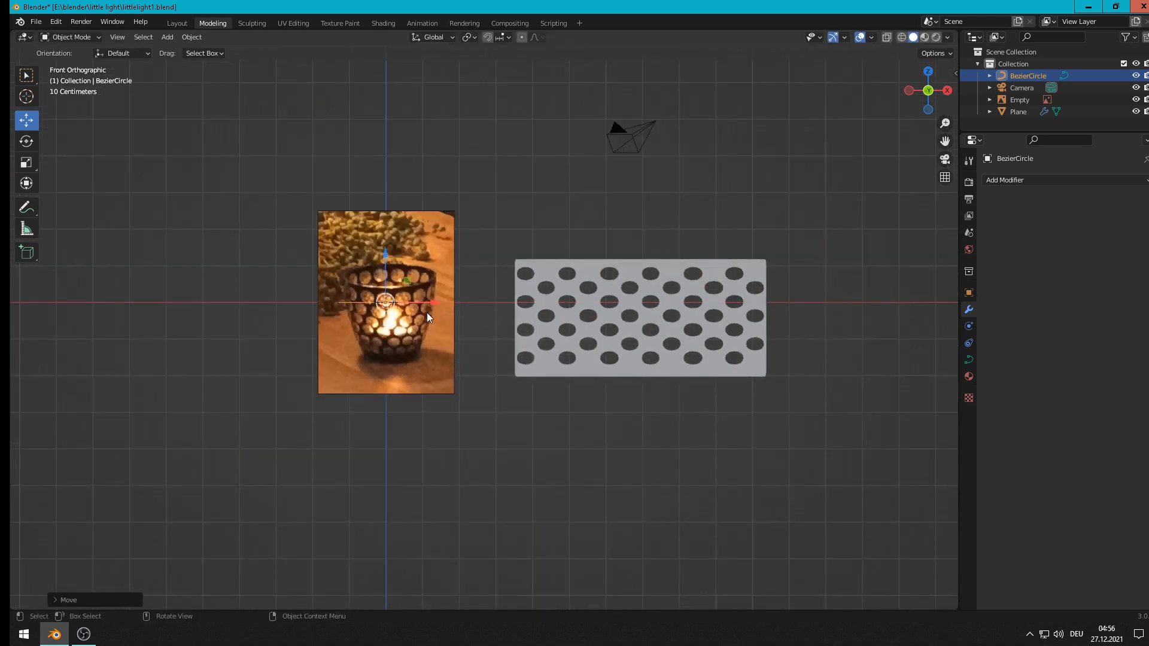
Step: Move the perforated plane about 7 m along negative X so that it is centred over the reference photo and circle
click(665, 292)
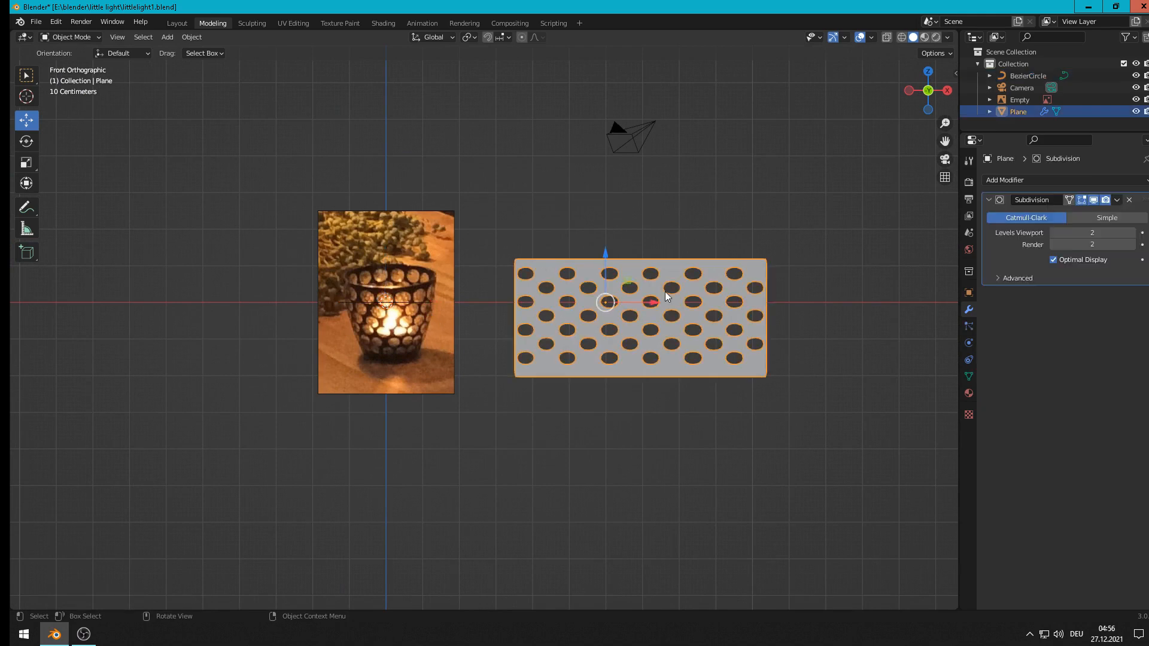
key(g)
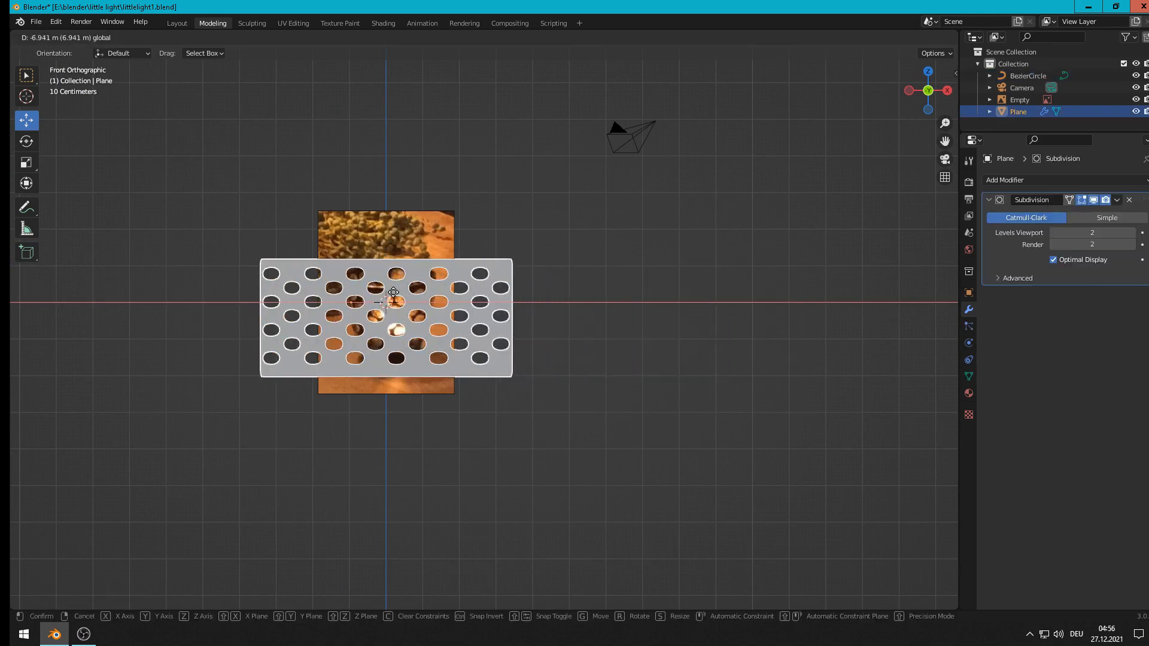
click(388, 296)
scroll(386, 300, up, 3)
middle_drag(375, 305, 317, 364)
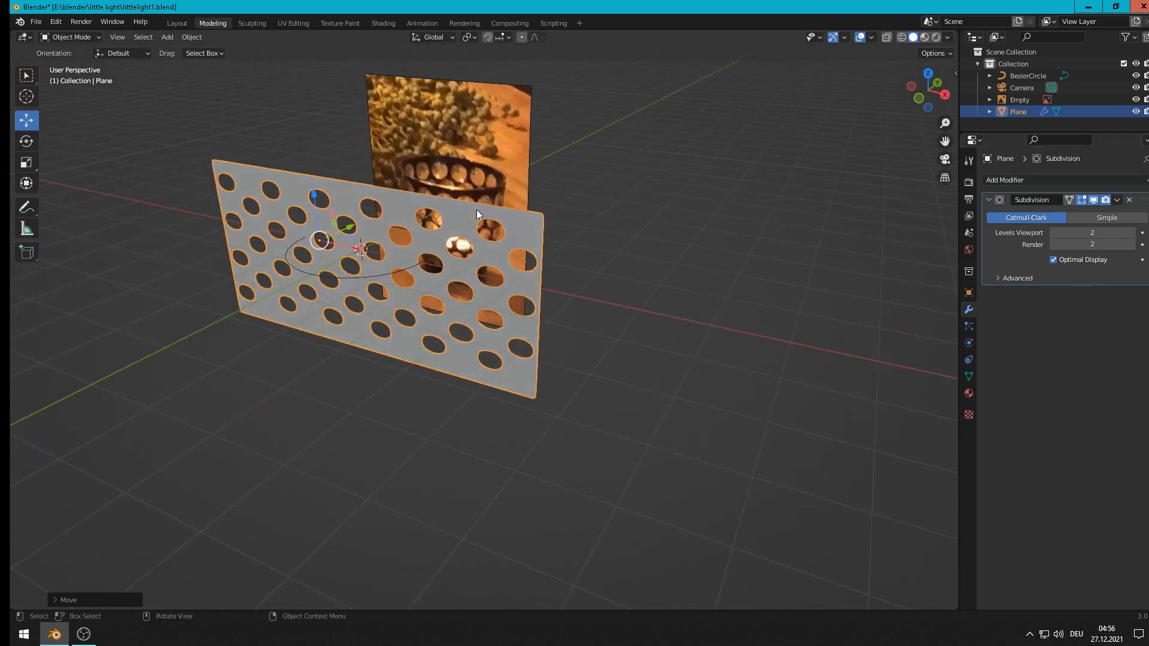
Step: Add a Curve modifier to the perforated plane with the Bezier circle as its curve object, deforming along X
click(1026, 178)
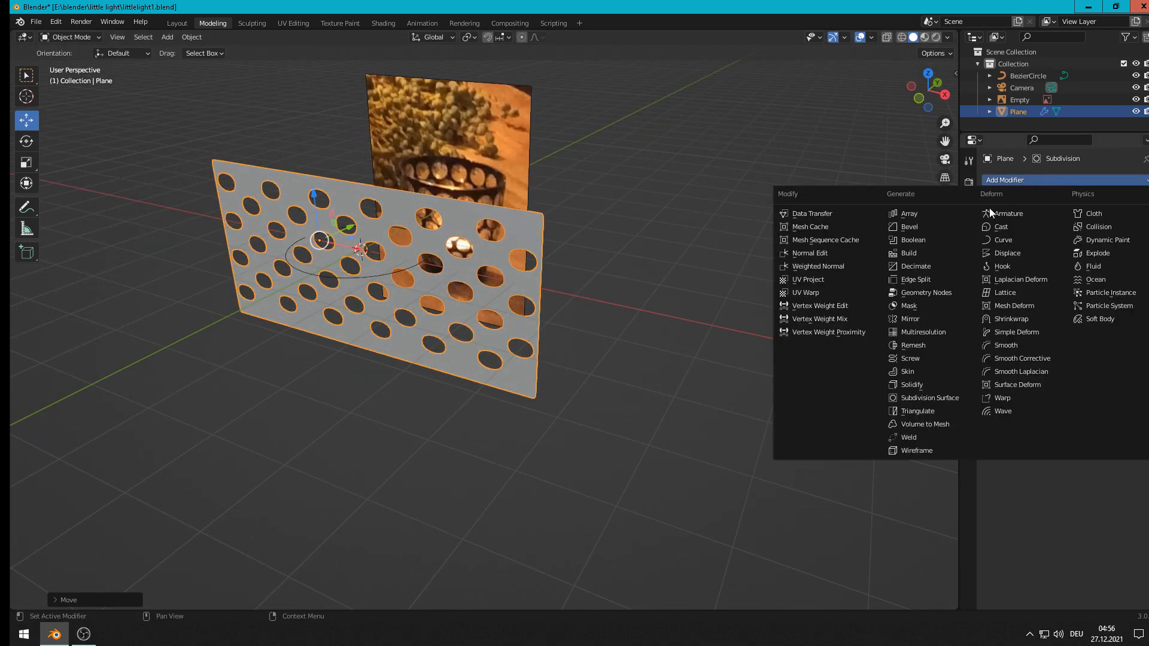
click(1010, 238)
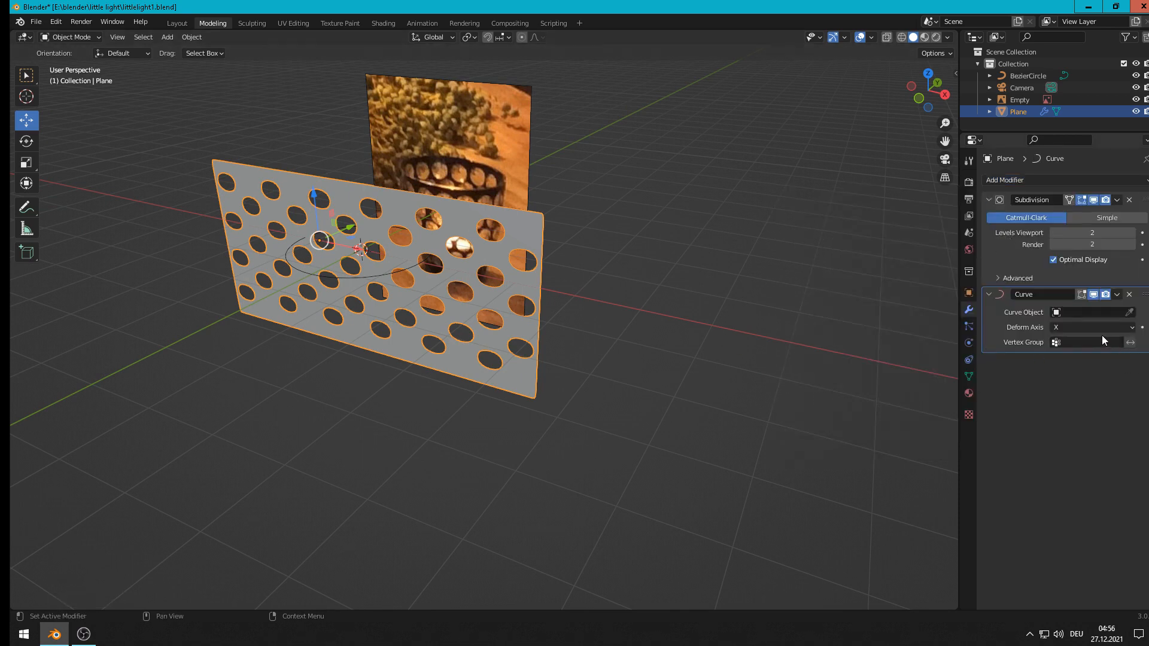
click(1128, 312)
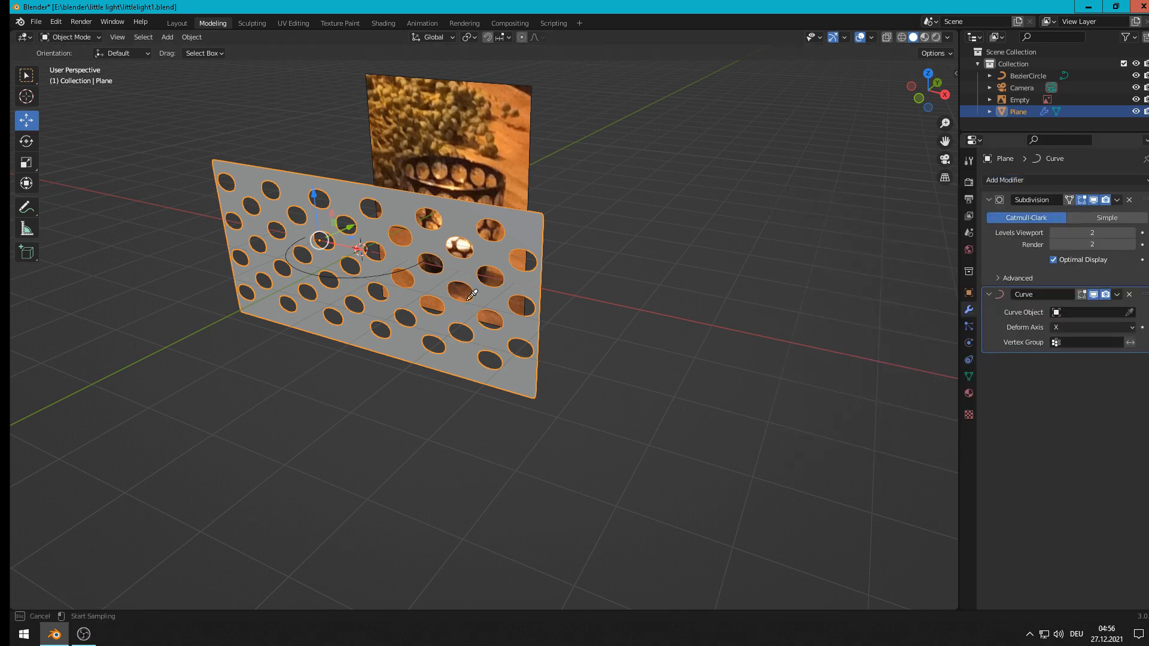
click(362, 273)
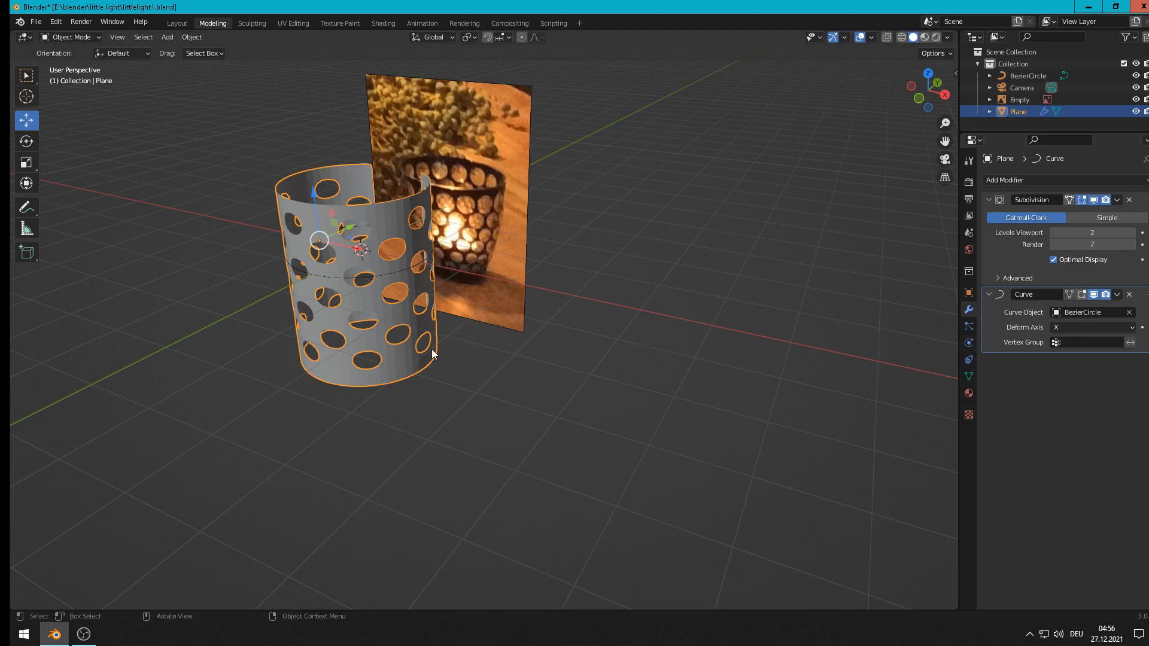
Step: Scale the perforated plane up evenly by about 1.14 so its bent ends nearly meet around the circle
scroll(350, 268, up, 2)
middle_drag(349, 268, 534, 396)
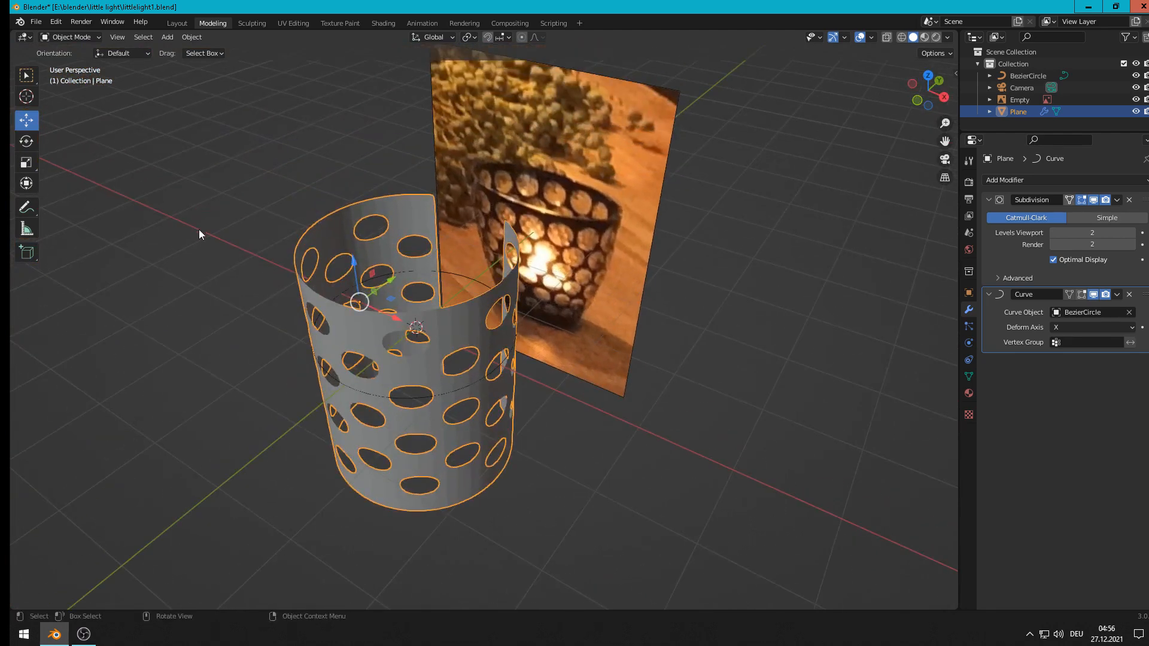
click(469, 278)
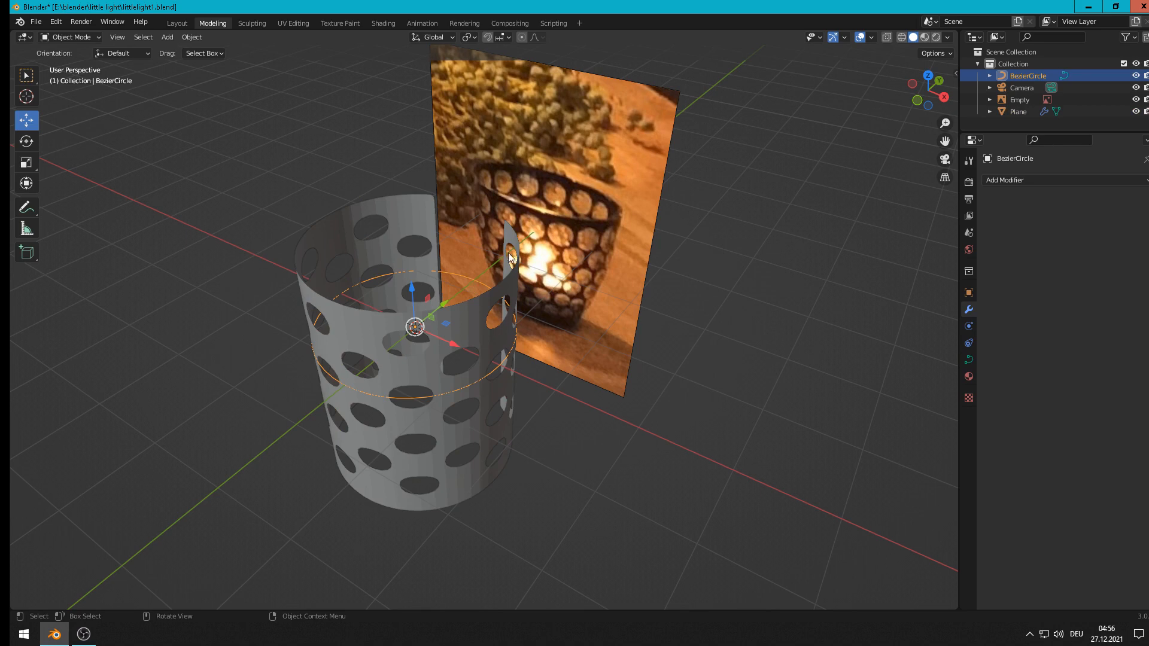
click(502, 293)
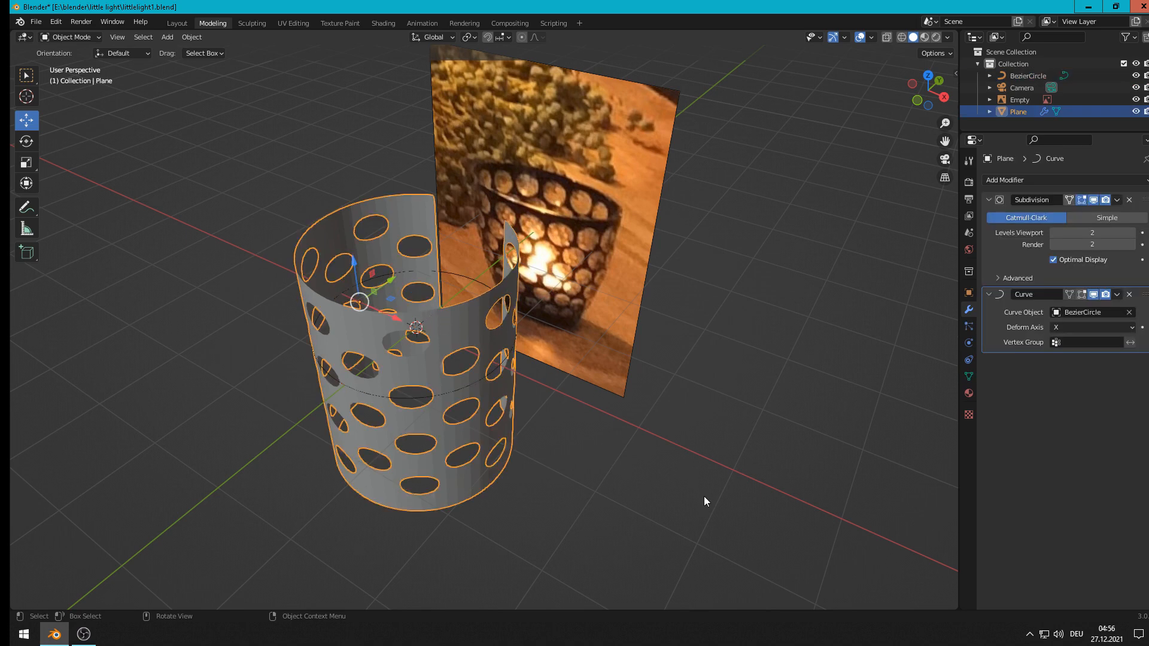
key(s)
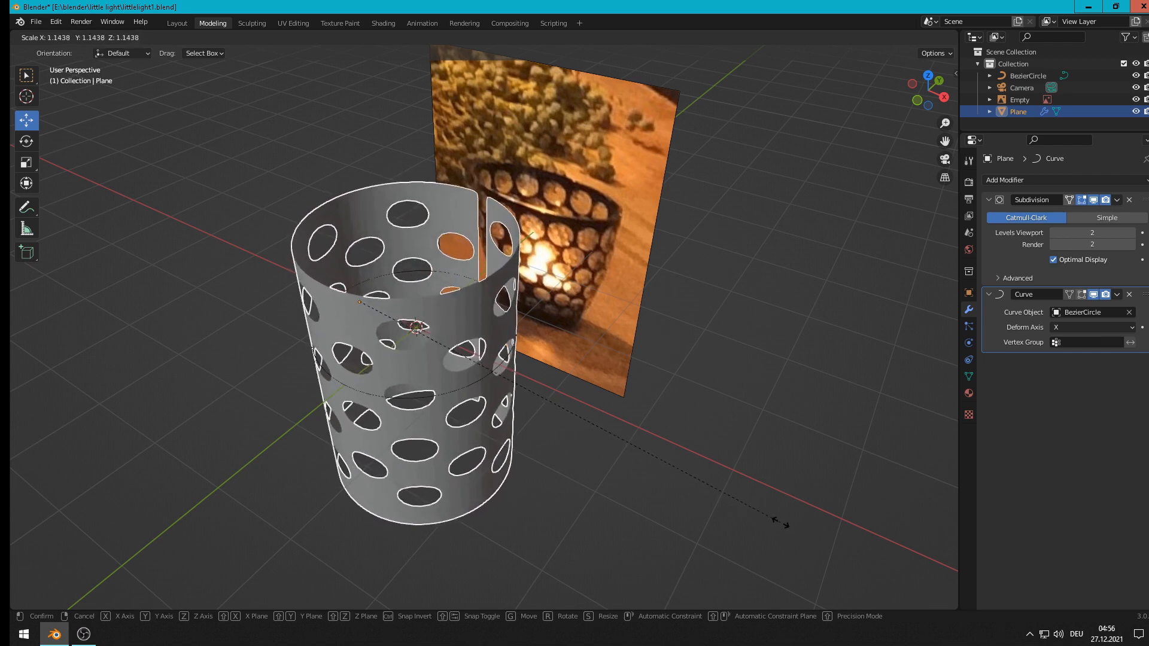
click(776, 519)
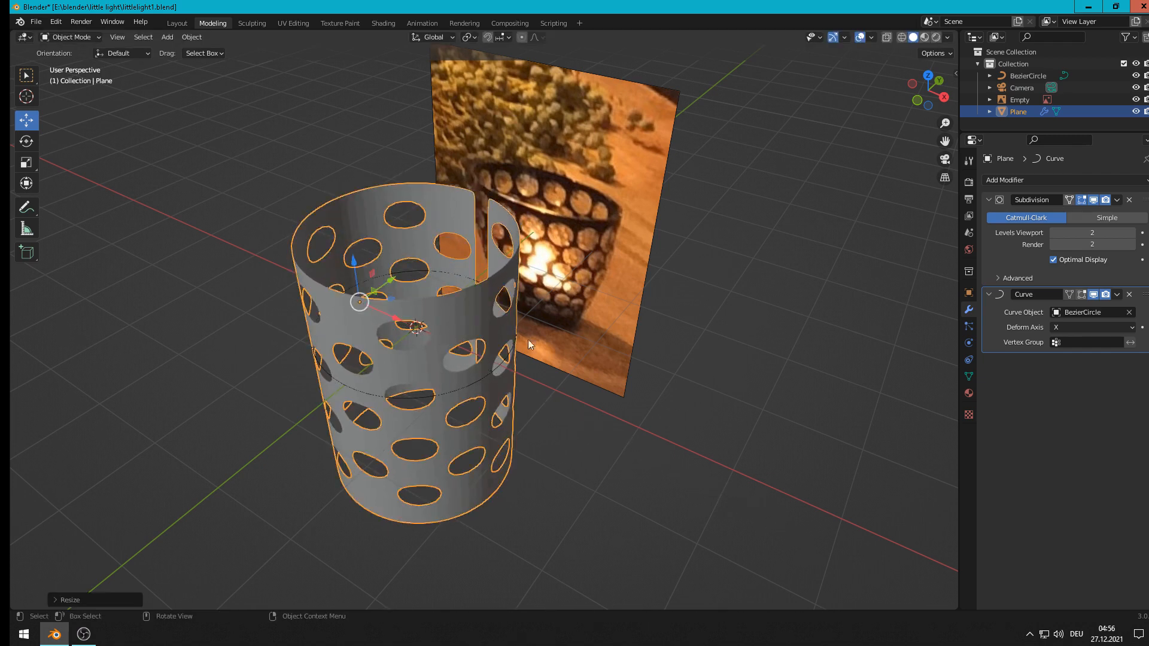
Step: Enter Edit Mode on the perforated plane and select its whole vertical outer edge at the positive X end
scroll(528, 339, up, 3)
scroll(501, 265, up, 2)
middle_drag(562, 71, 507, 321)
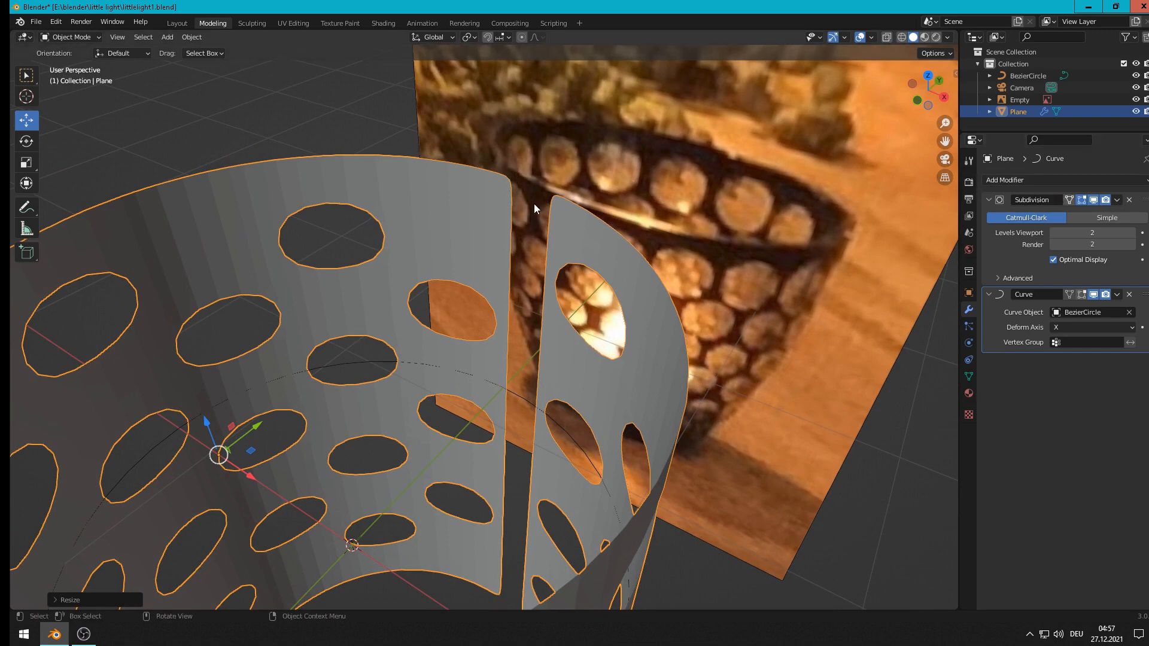
key(Tab)
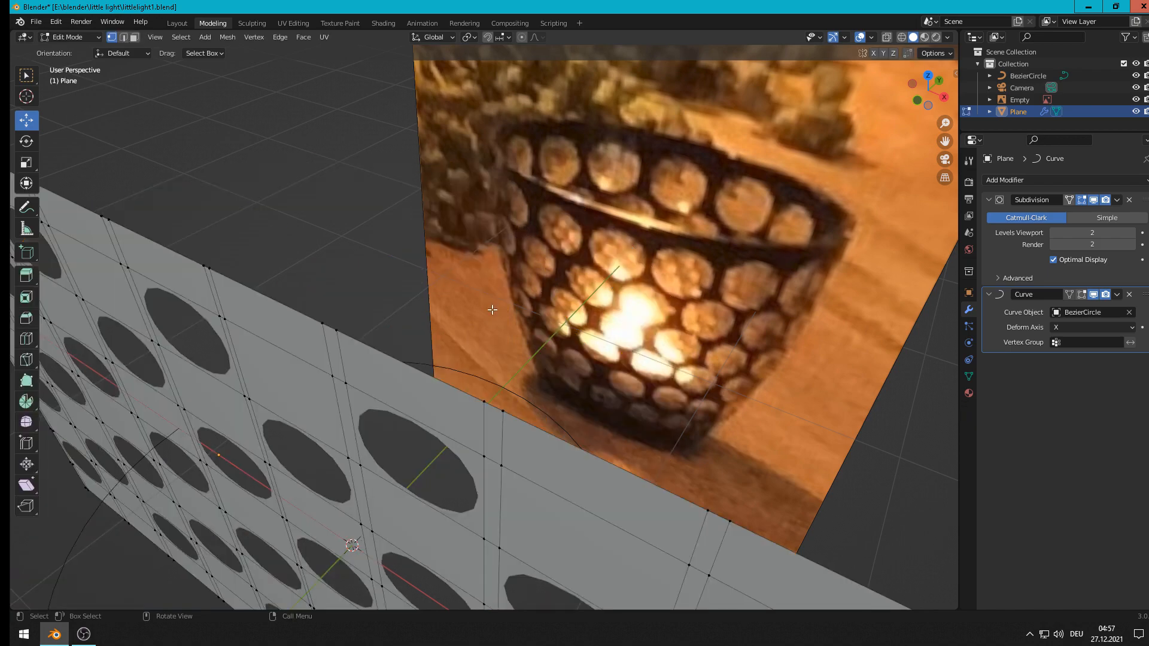
middle_drag(486, 311, 454, 305)
scroll(456, 304, down, 1)
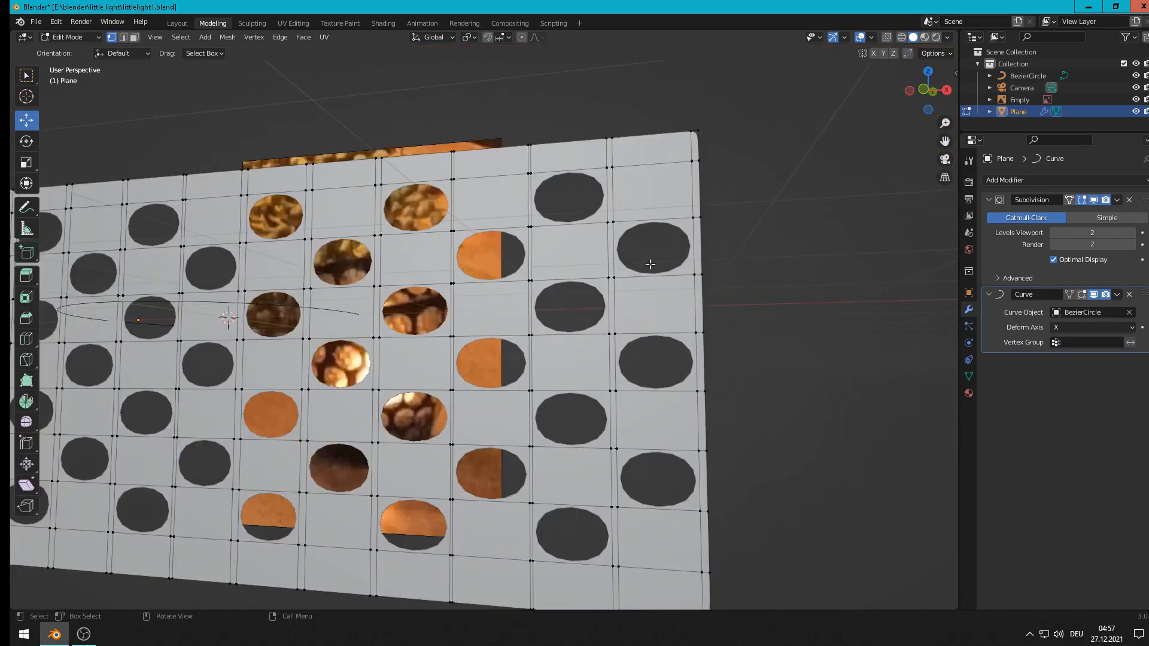
alt+click(702, 196)
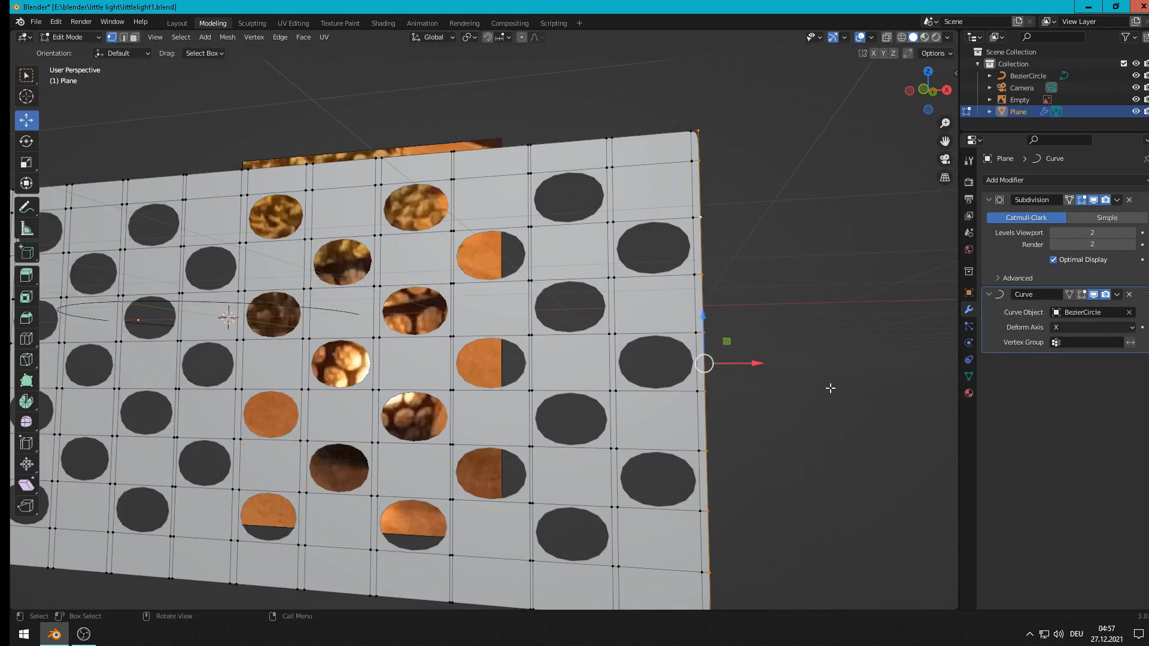
key(n)
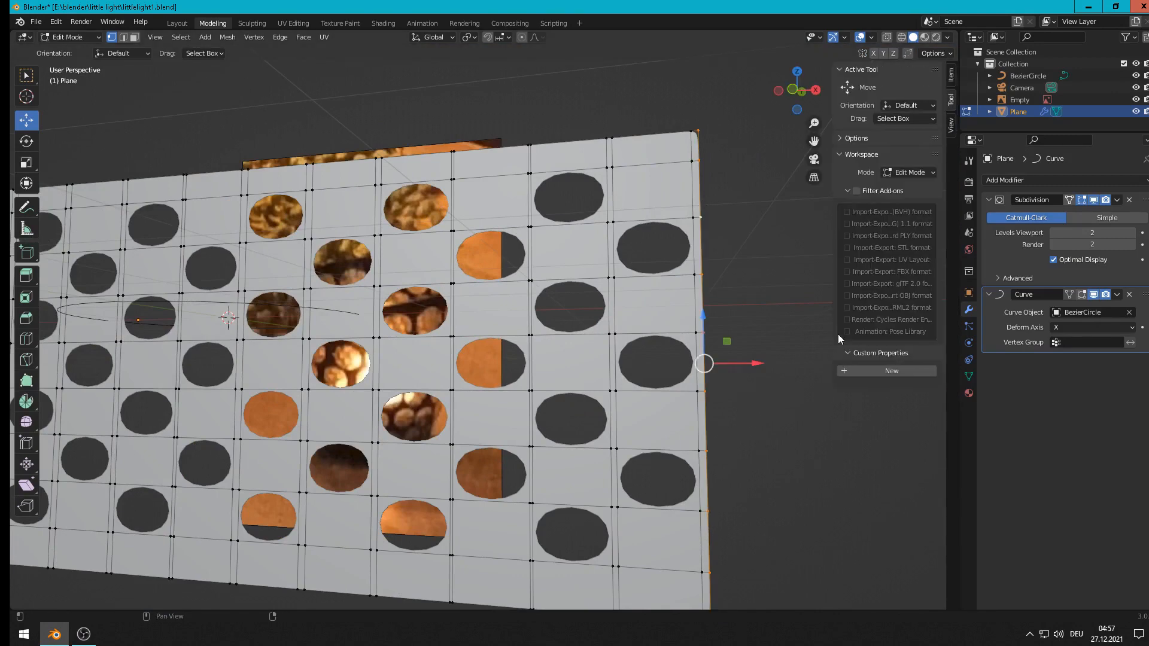
click(841, 138)
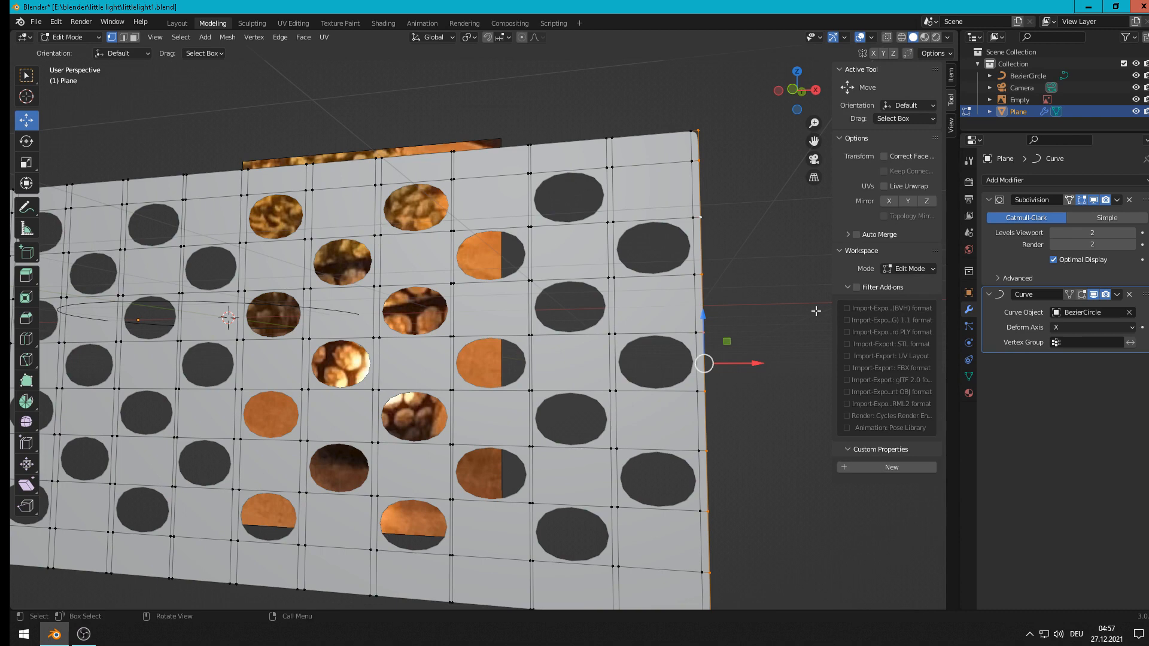
key(n)
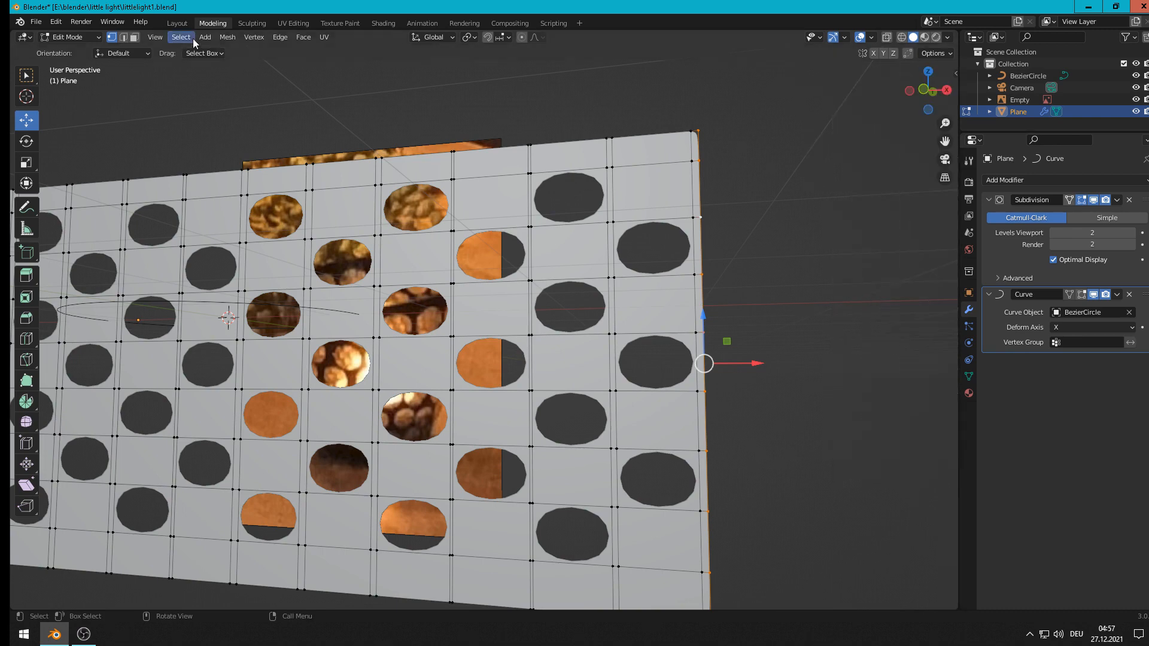
Step: Apply an edge crease of 1 to the selected vertical outer edge
click(280, 37)
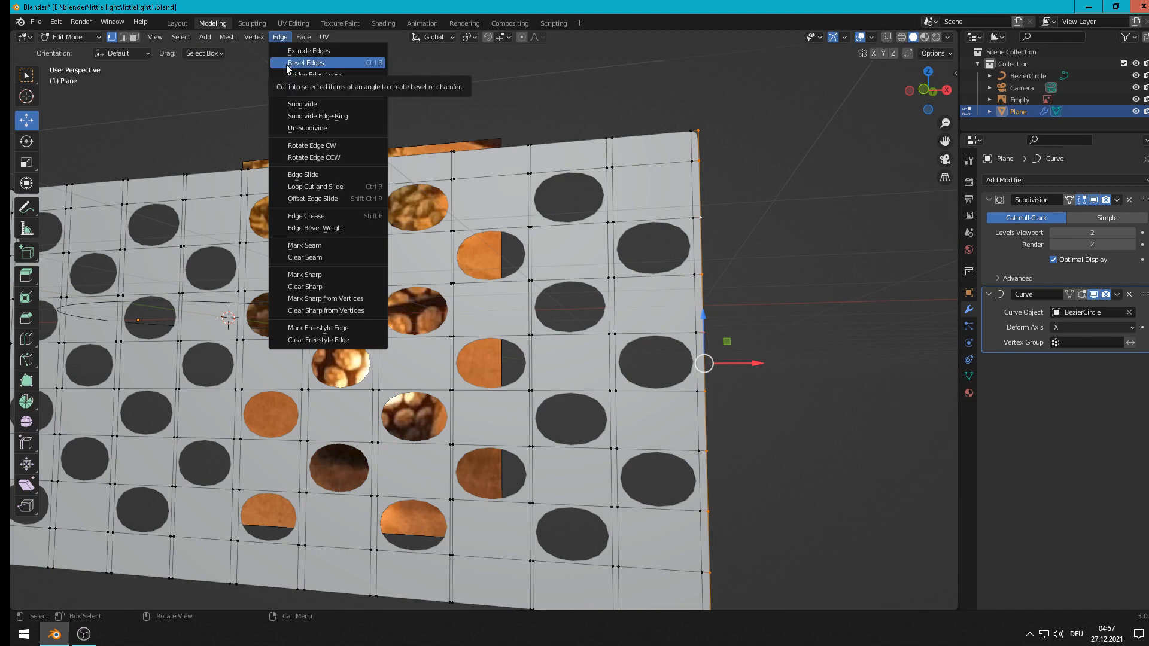
click(372, 220)
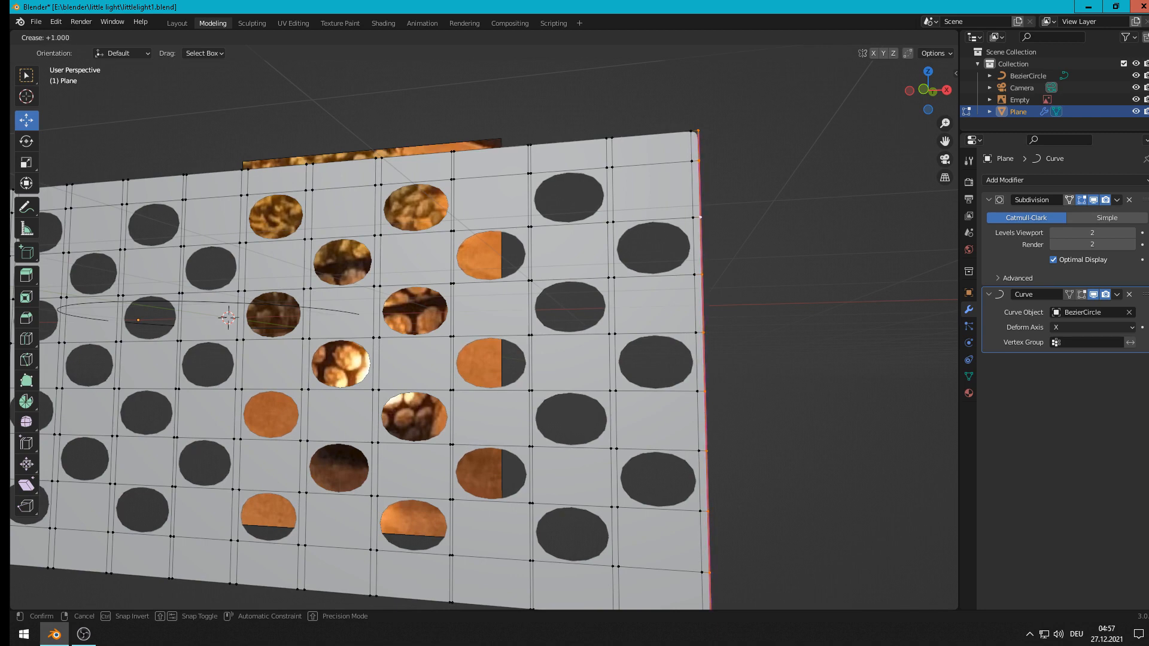
click(774, 410)
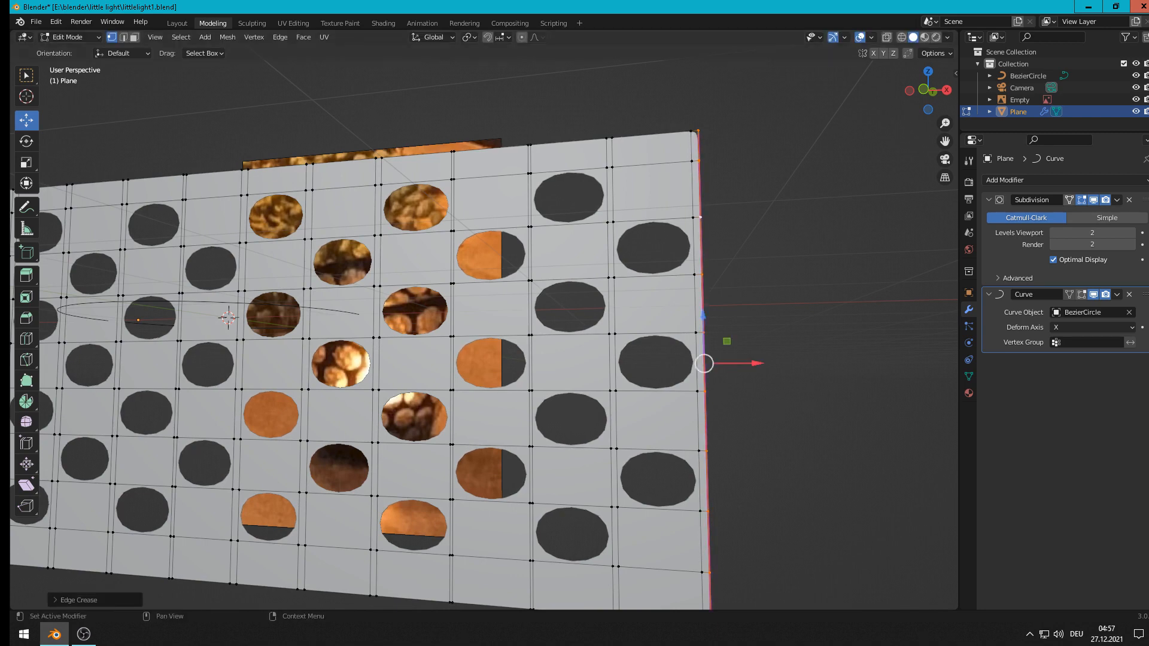
Step: Crease the plane's opposite vertical outer edge at the negative X end to 1 and return to Object Mode
scroll(543, 431, down, 3)
shift+middle_drag(544, 431, 736, 457)
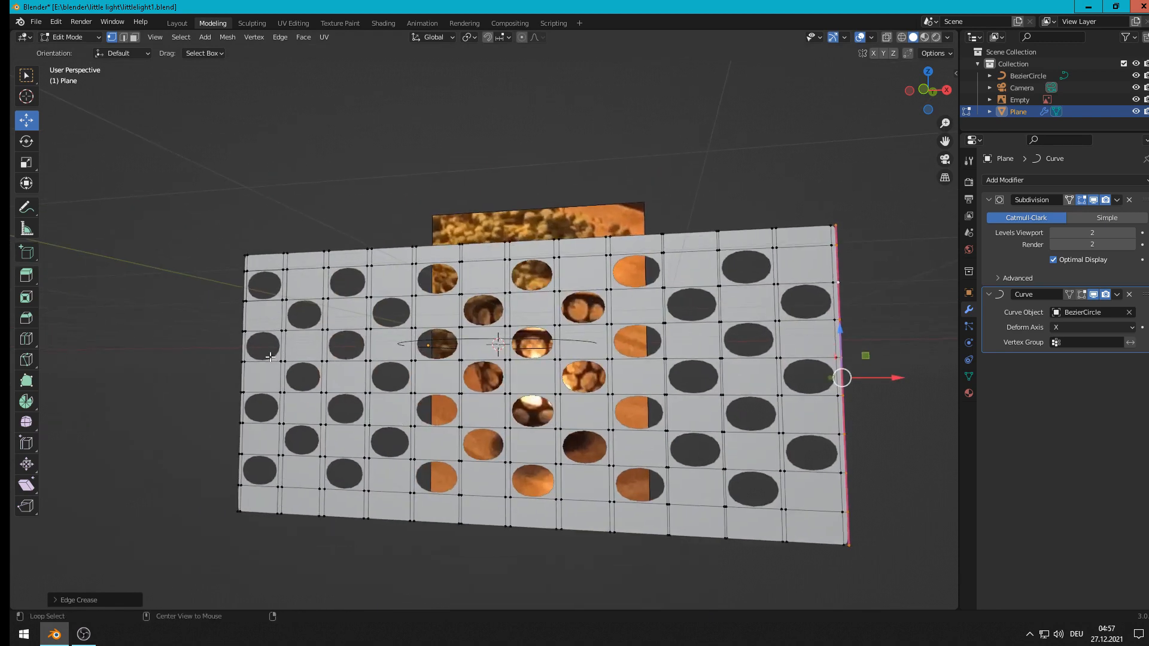
alt+click(243, 353)
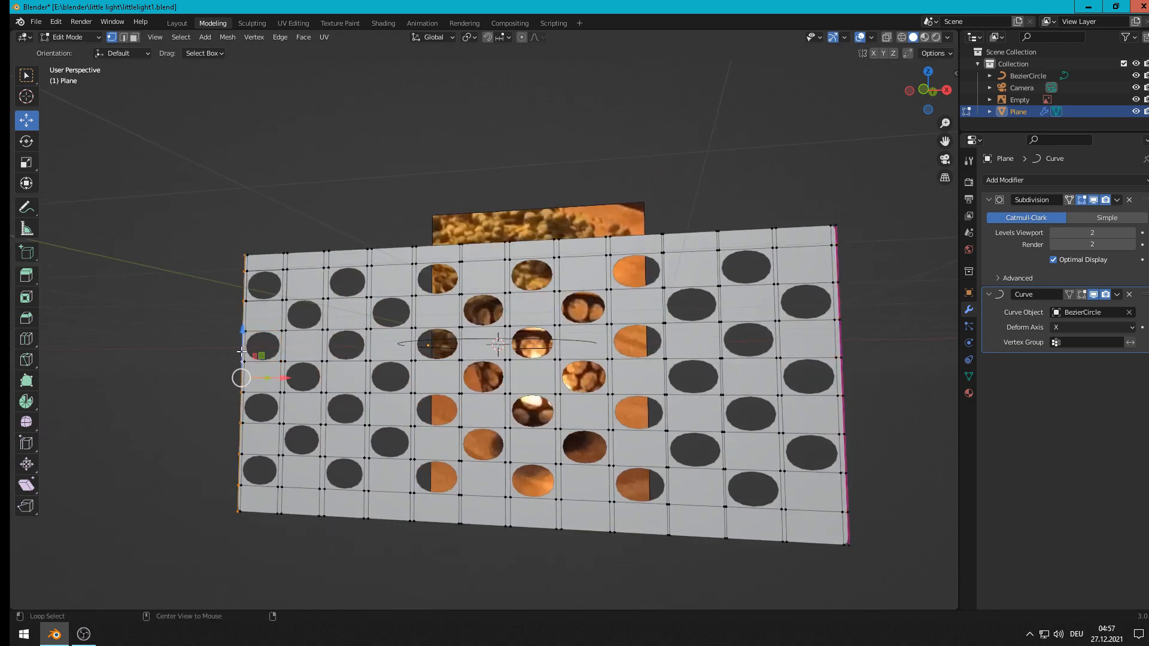
click(280, 38)
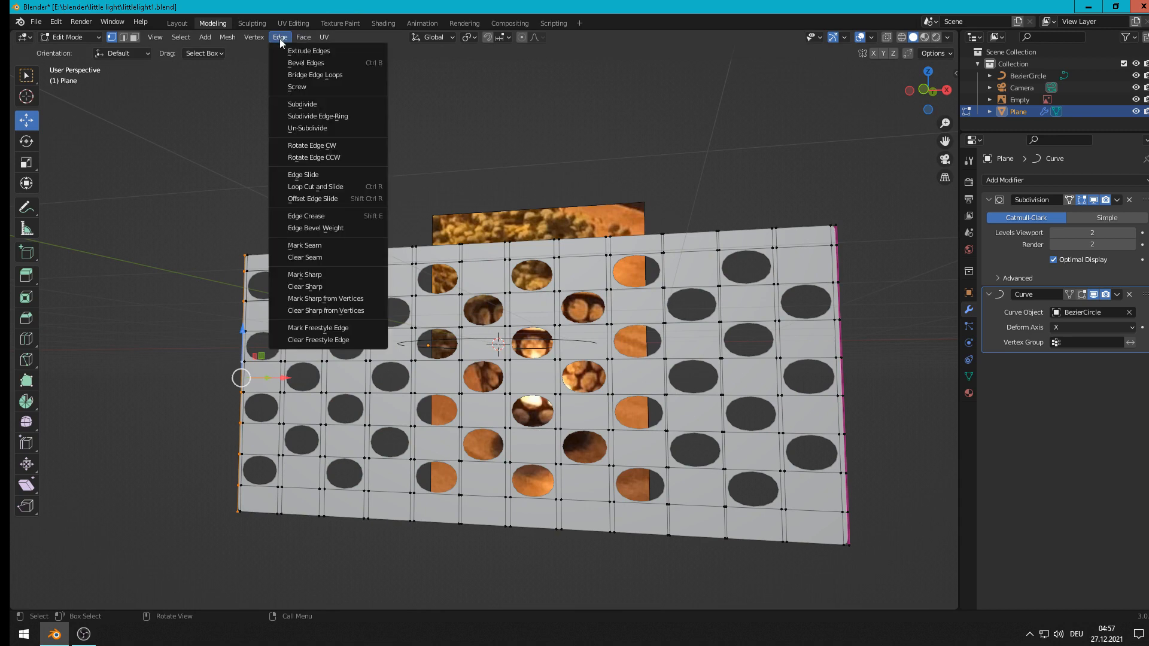
click(317, 216)
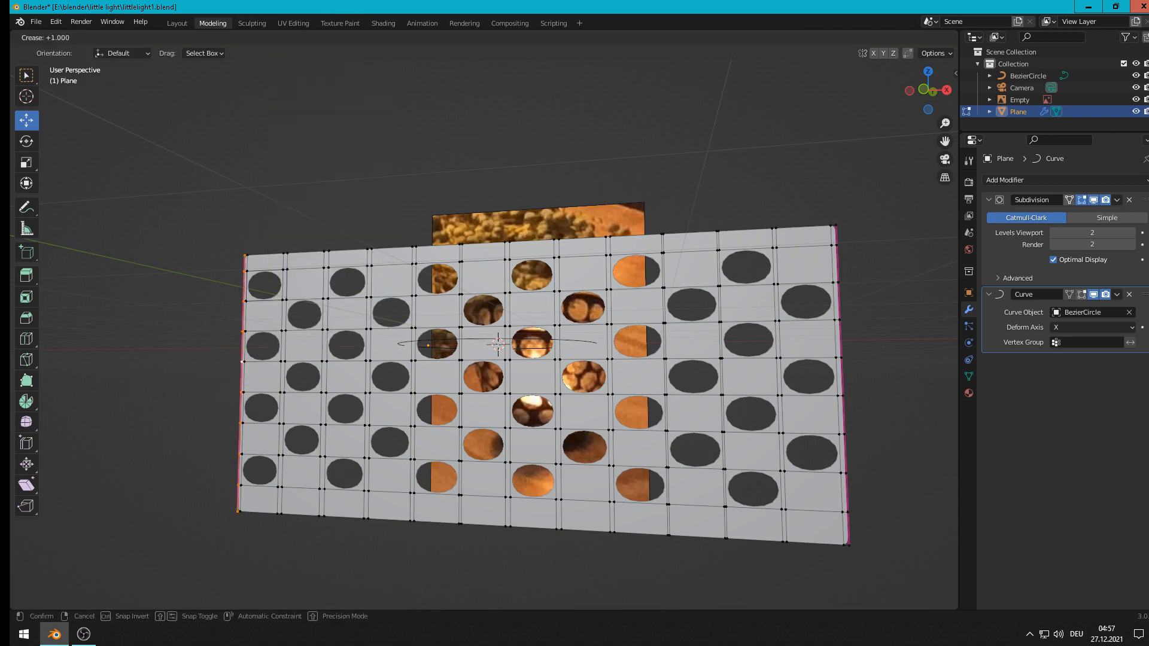
click(702, 241)
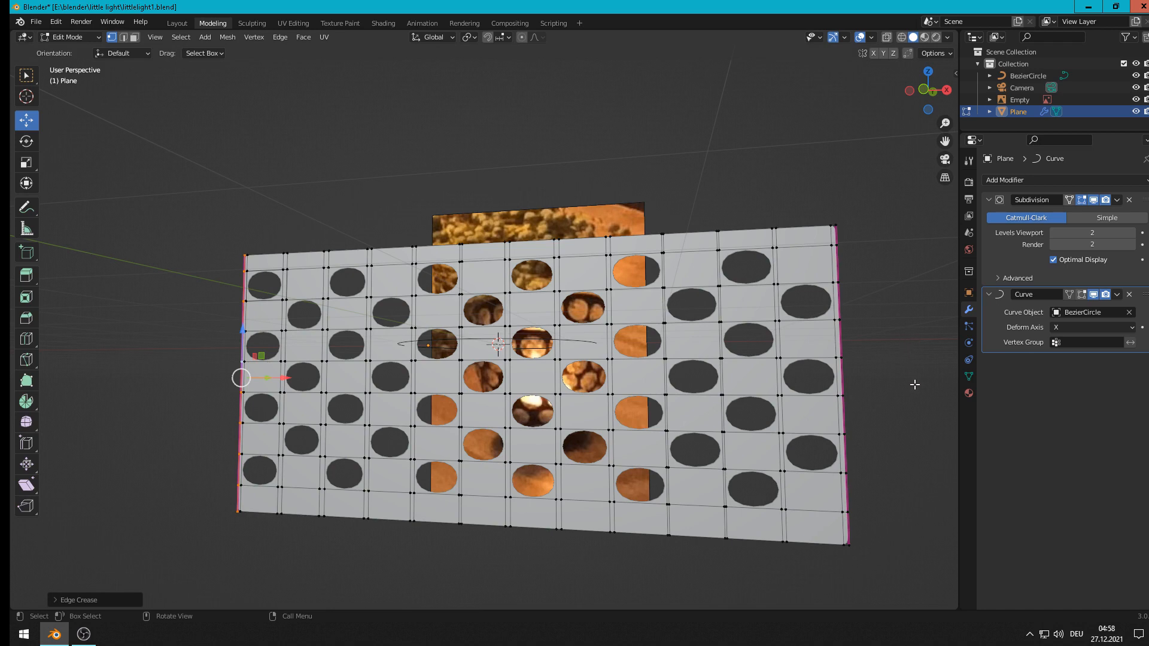
key(Tab)
middle_drag(902, 383, 719, 381)
scroll(518, 249, up, 4)
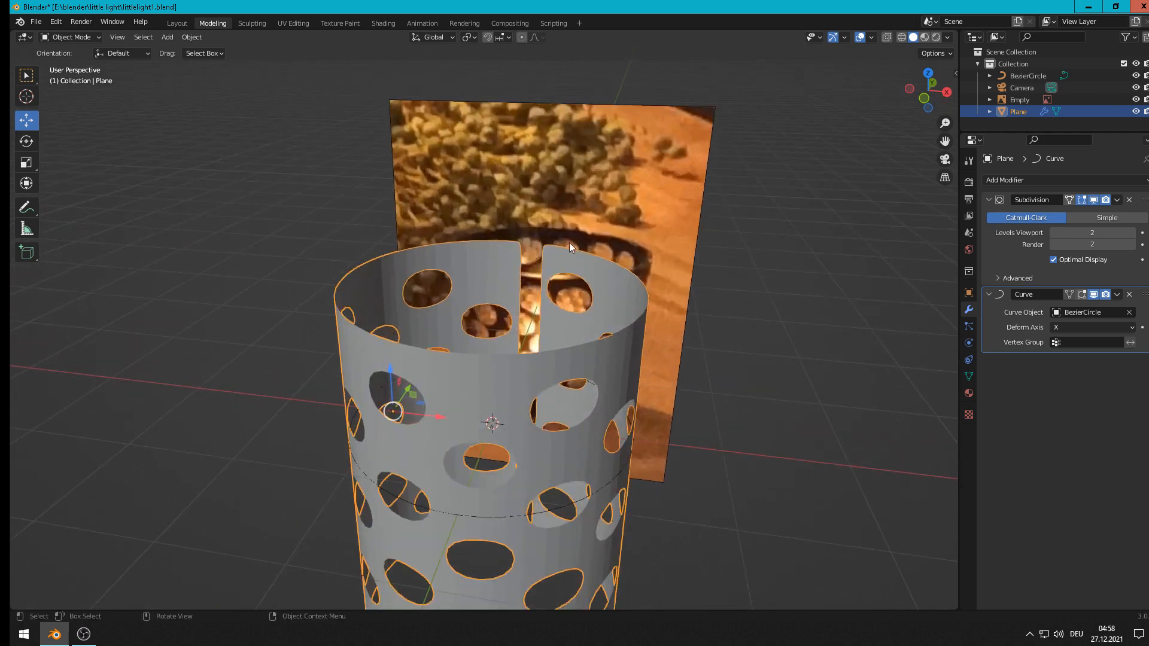
Step: Crease the perforated plane's entire top outer edge to 1 in Edit Mode
key(Tab)
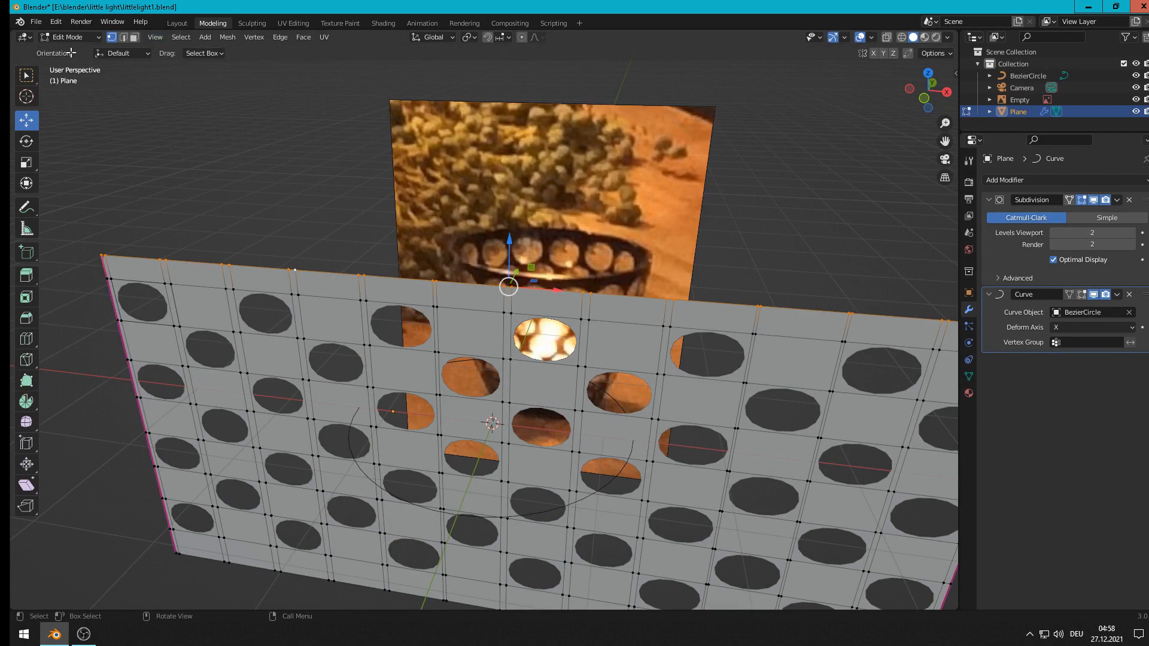
click(280, 37)
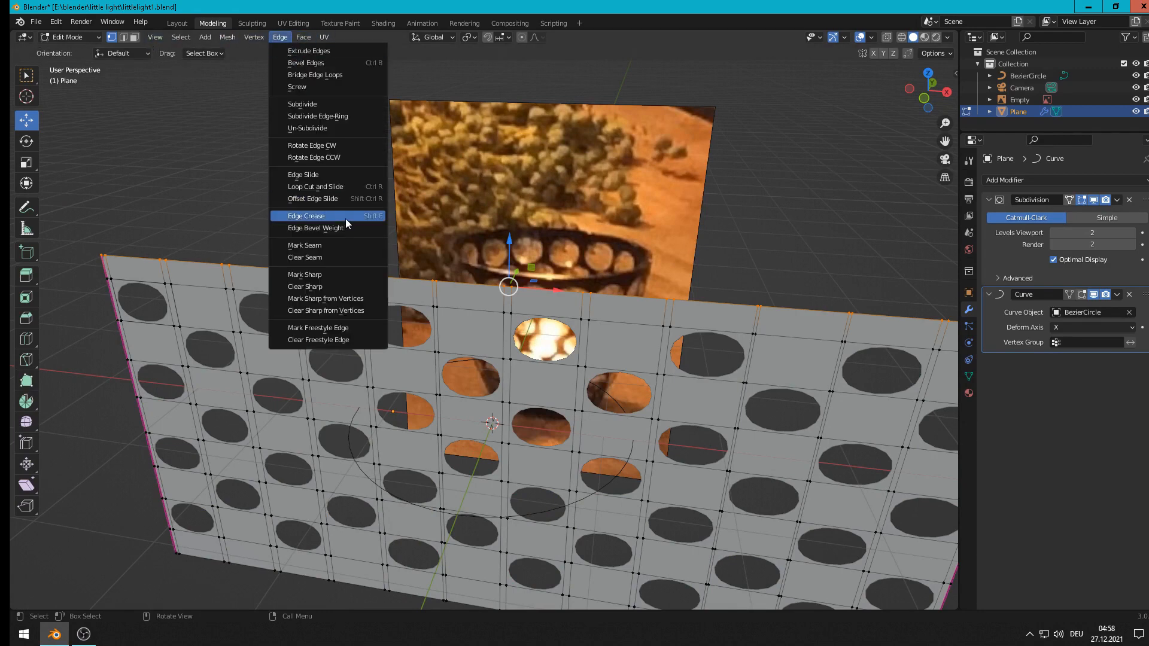
click(347, 217)
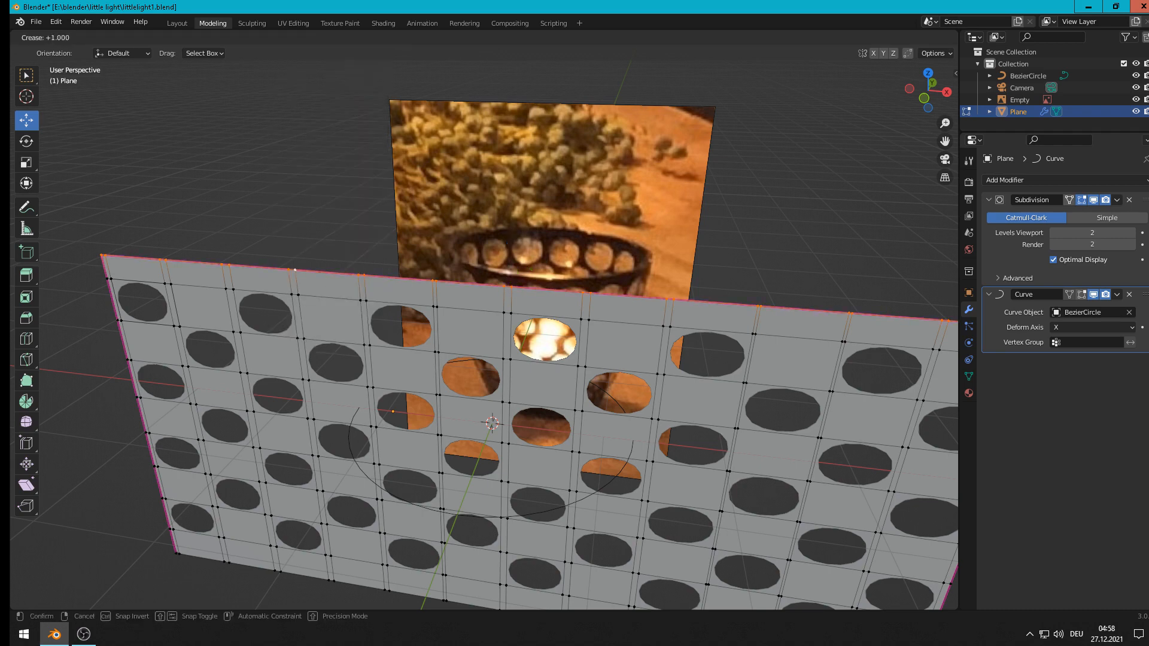
click(17, 217)
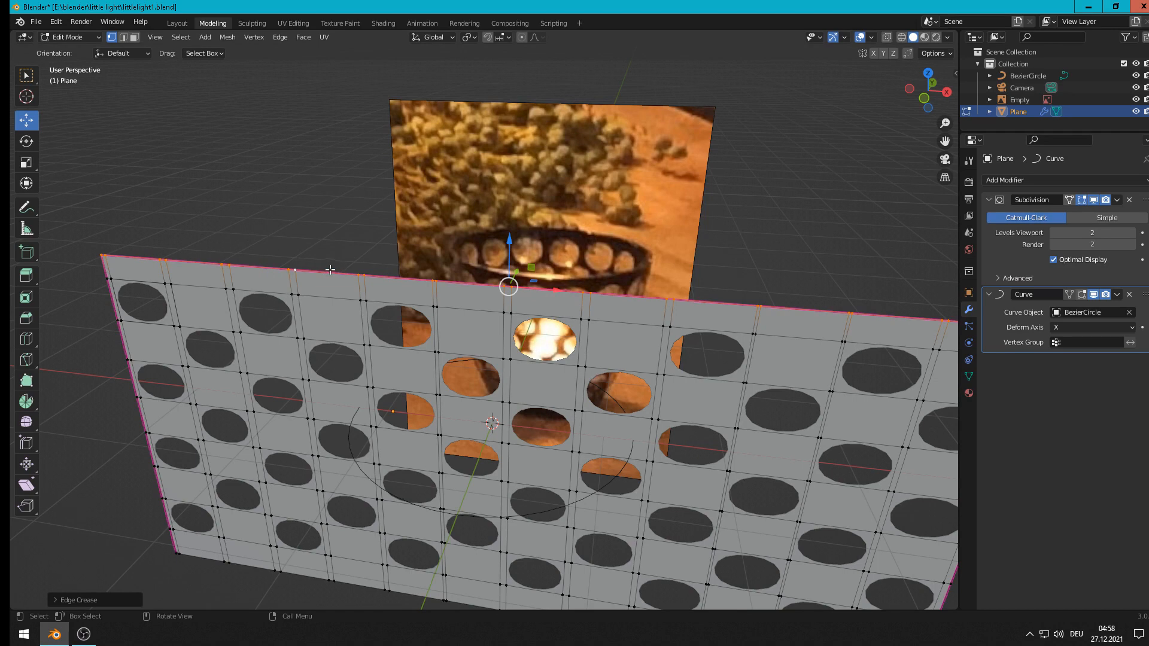
Step: Fully crease the perforated plane's entire bottom outer edge and return to Object Mode
middle_drag(346, 276, 346, 415)
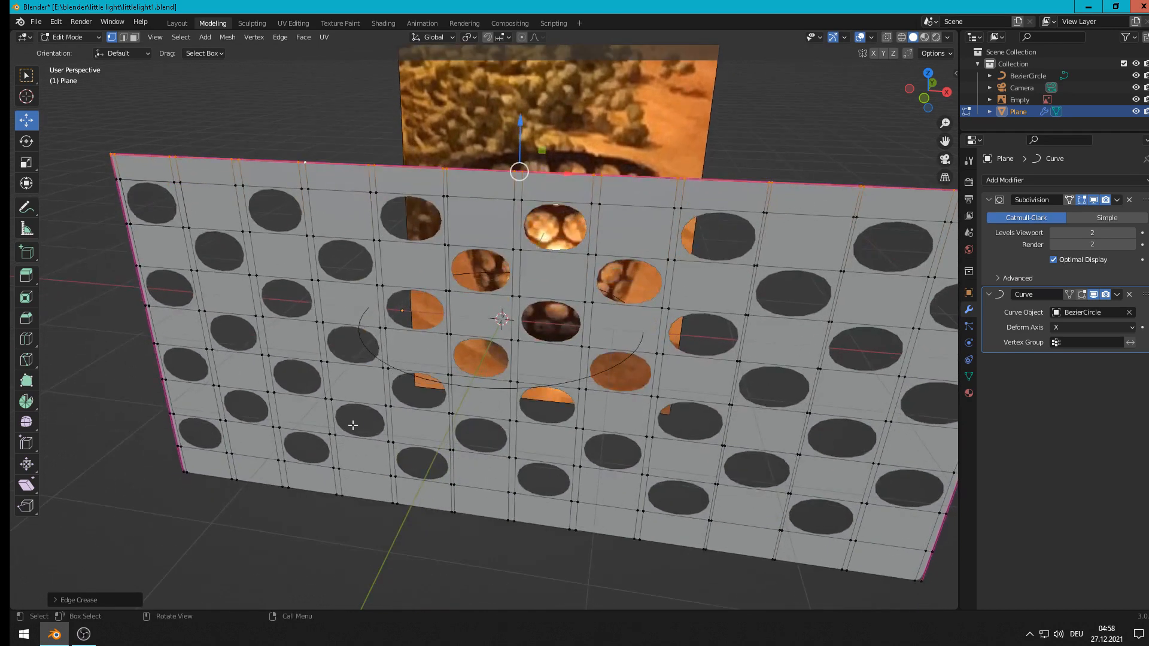
alt+click(315, 491)
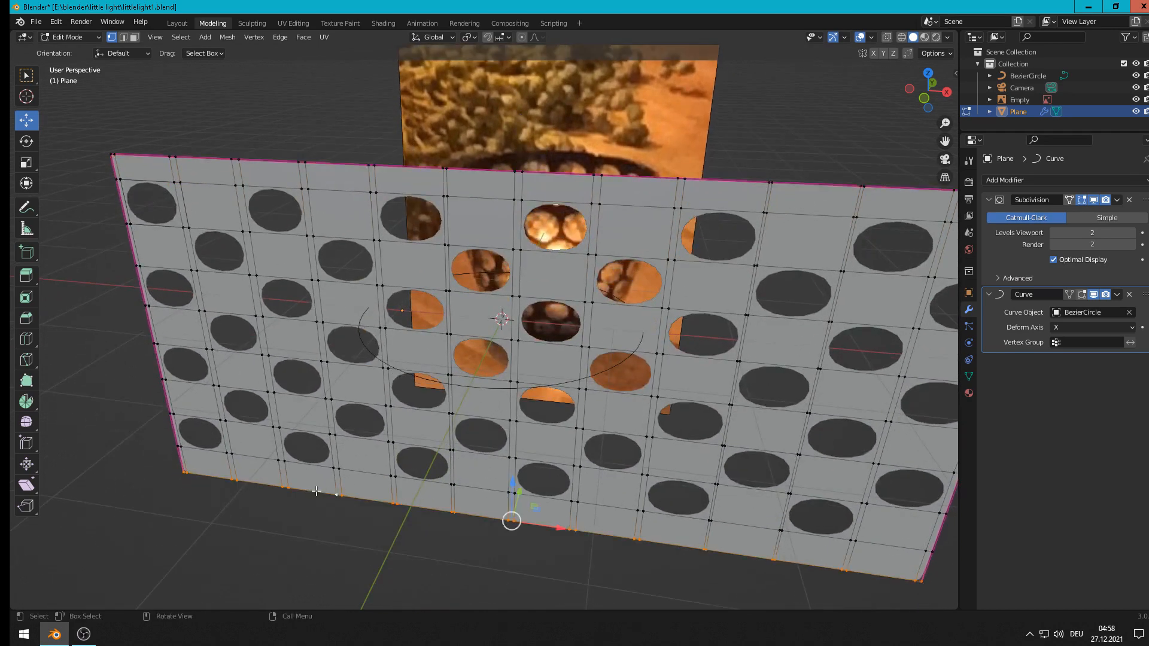
click(282, 38)
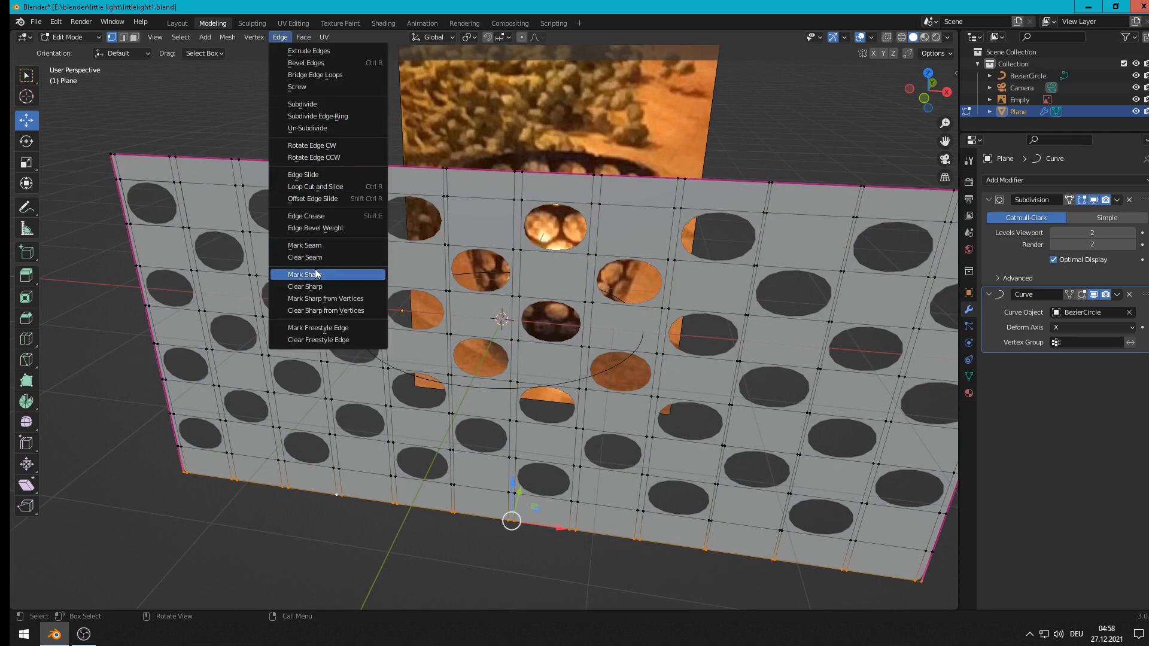
click(341, 216)
click(510, 521)
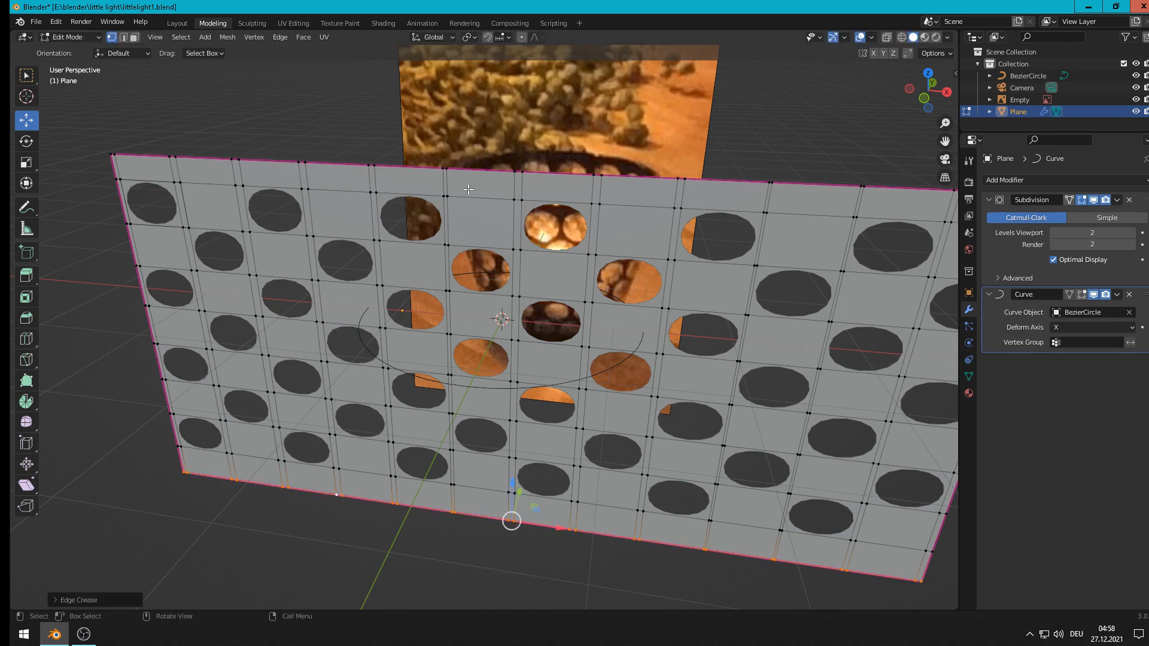
scroll(504, 467, down, 2)
key(Tab)
Step: Examine the open seam between the two ends of the bent perforated plane up close
scroll(615, 242, up, 3)
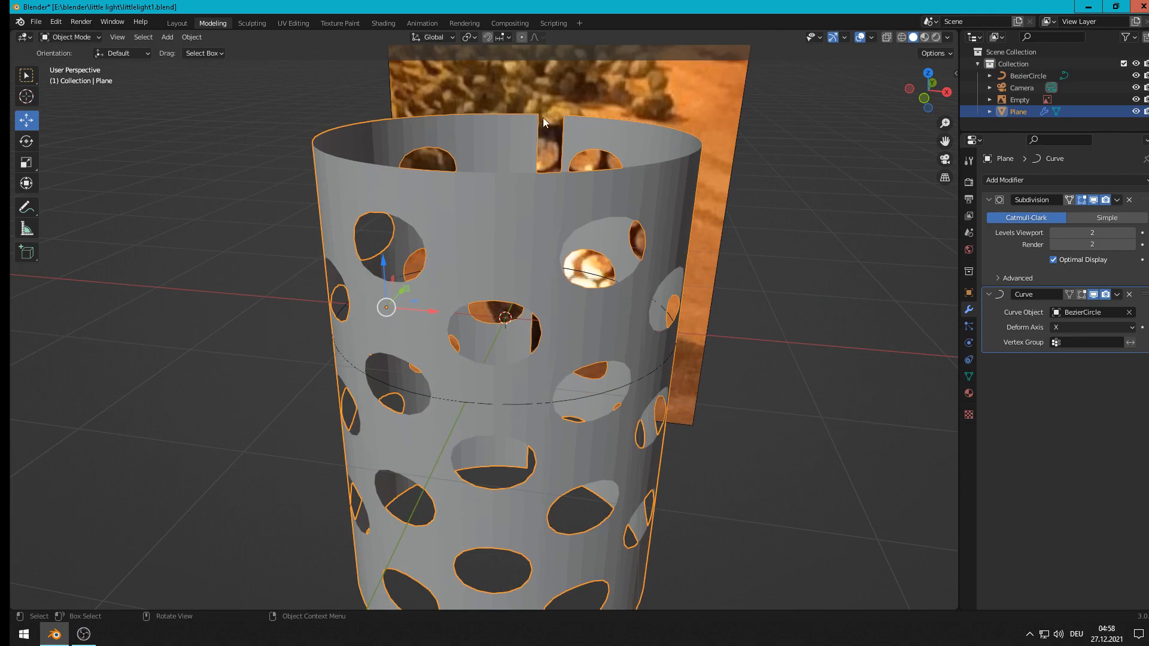
middle_drag(672, 192, 562, 349)
scroll(559, 317, up, 6)
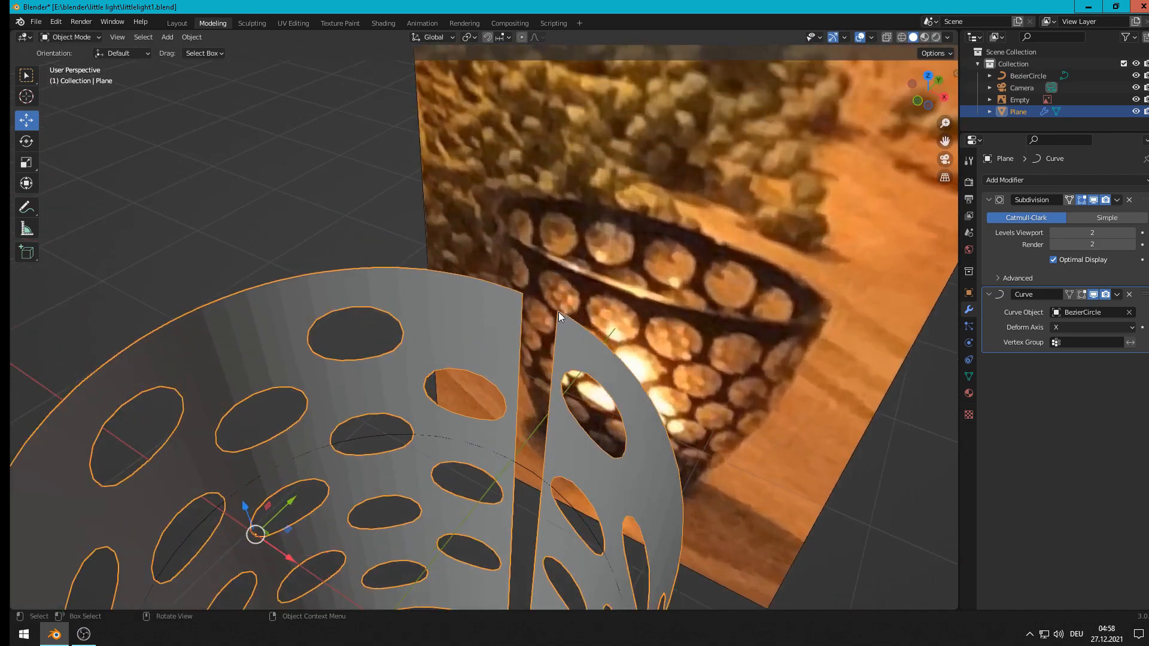
scroll(649, 336, up, 5)
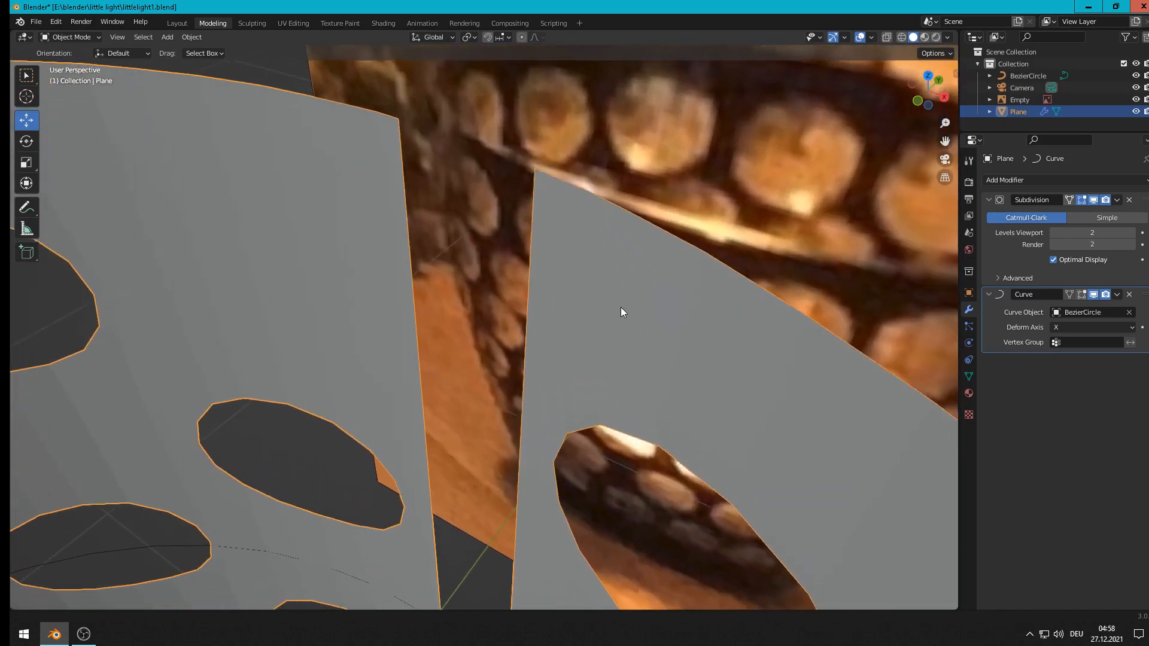
key(Tab)
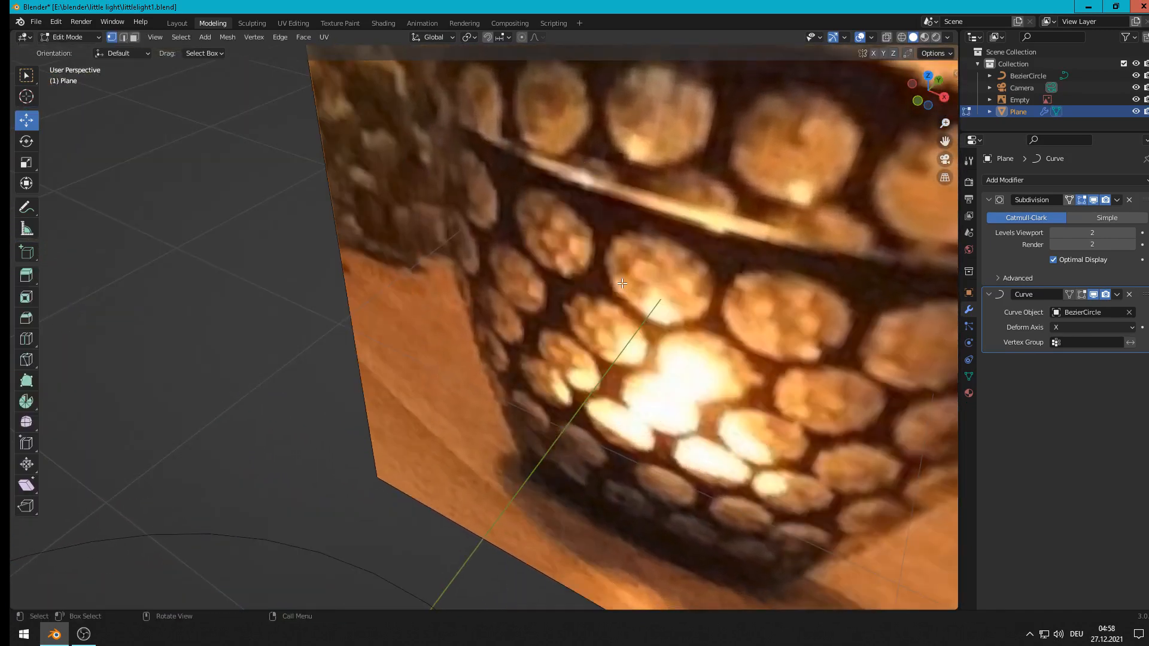
scroll(622, 283, down, 10)
key(Tab)
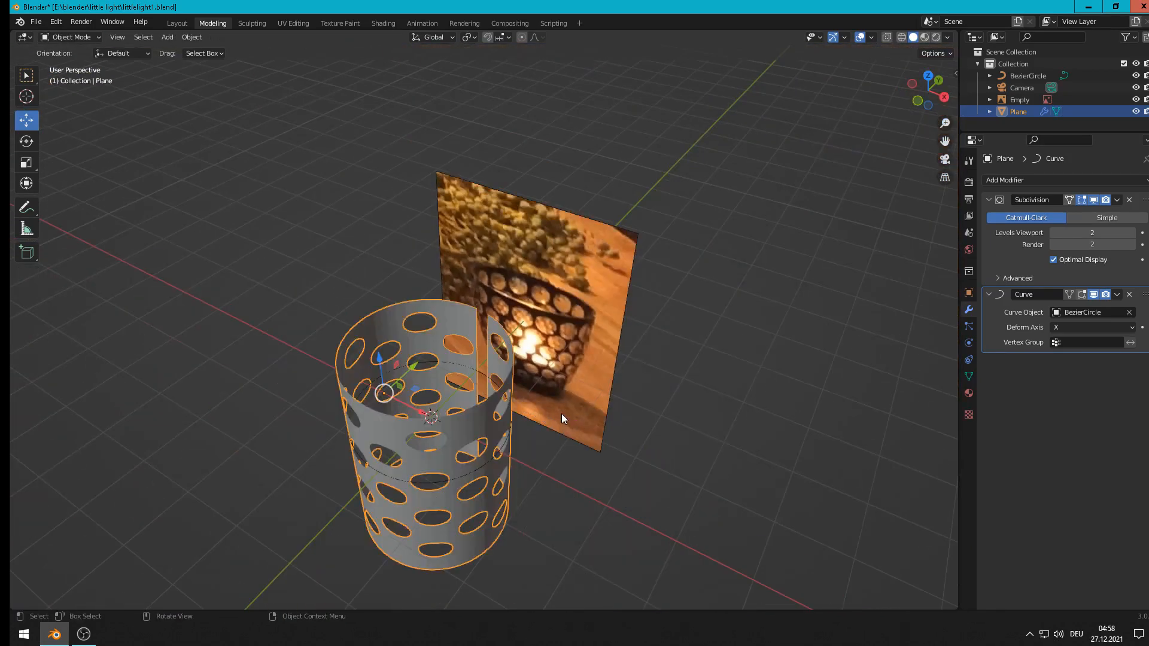
scroll(554, 404, up, 10)
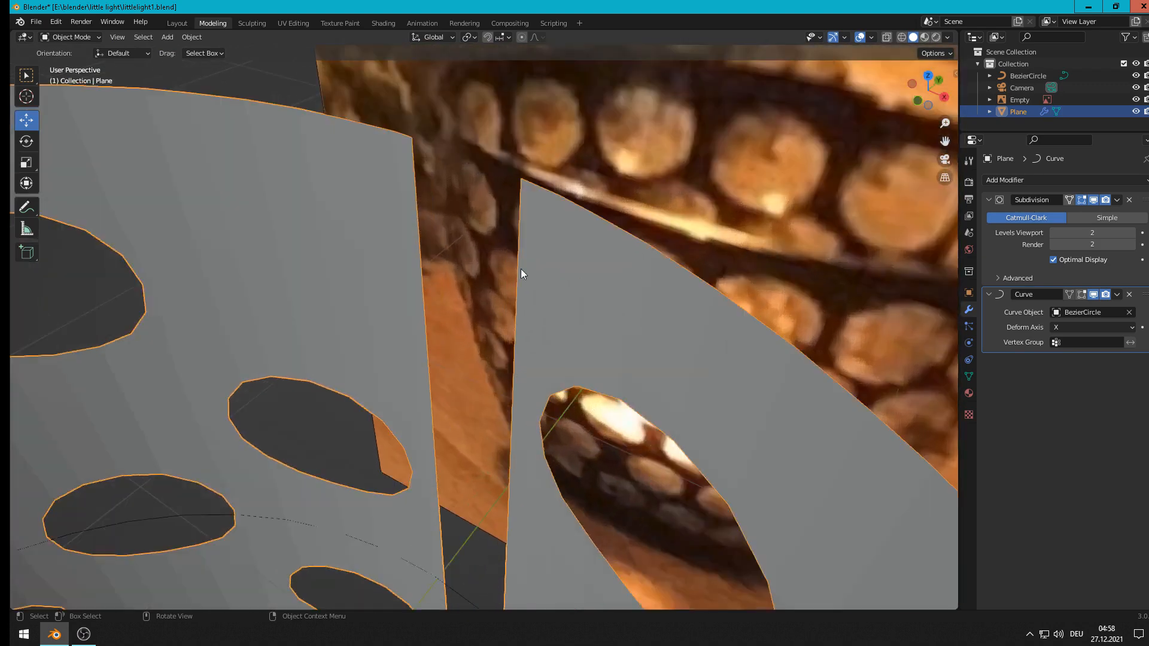
Step: Scale the bent perforated plane up slightly until its two ends nearly meet at the seam
scroll(519, 219, up, 3)
shift+middle_drag(519, 218, 633, 454)
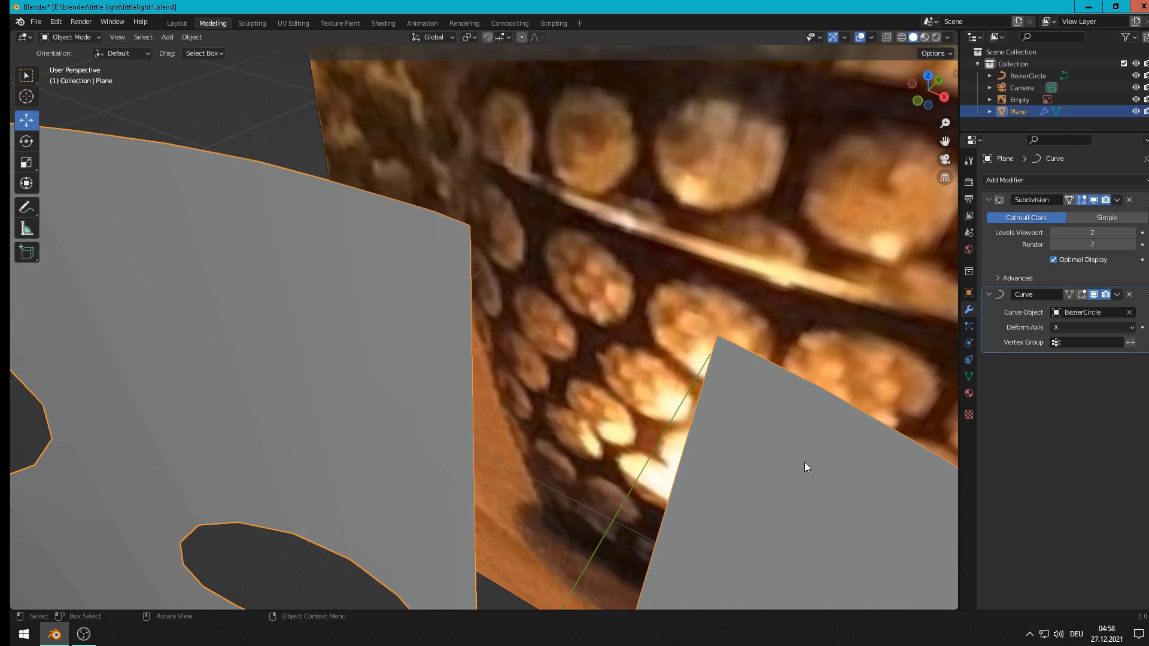
key(s)
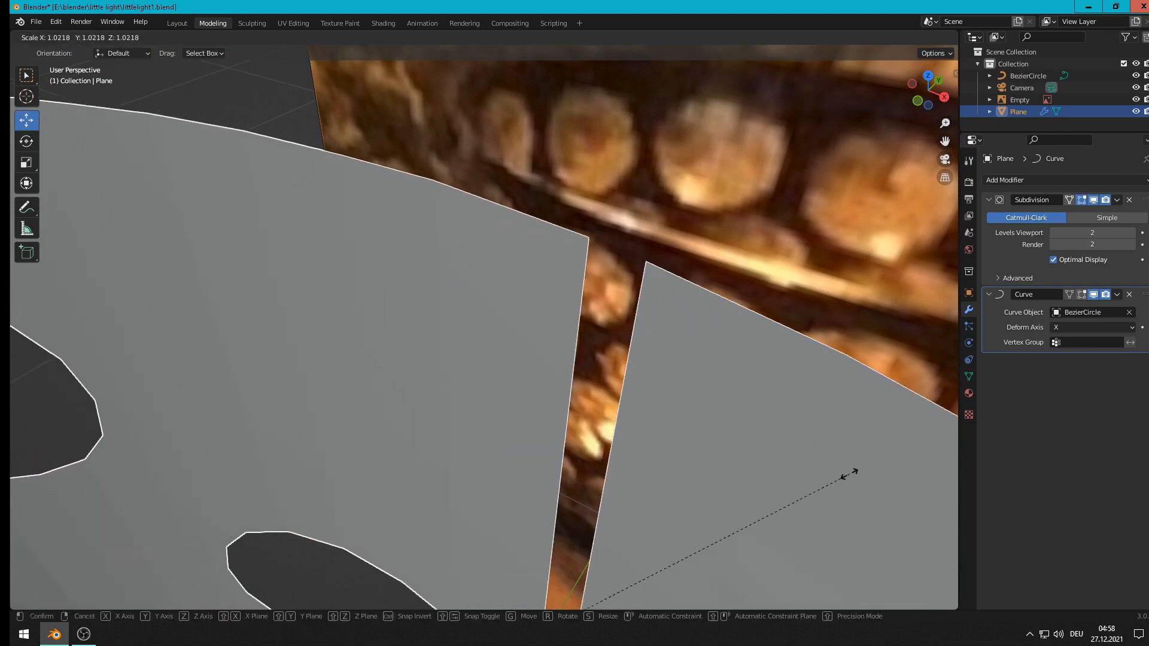
click(878, 460)
scroll(760, 416, down, 10)
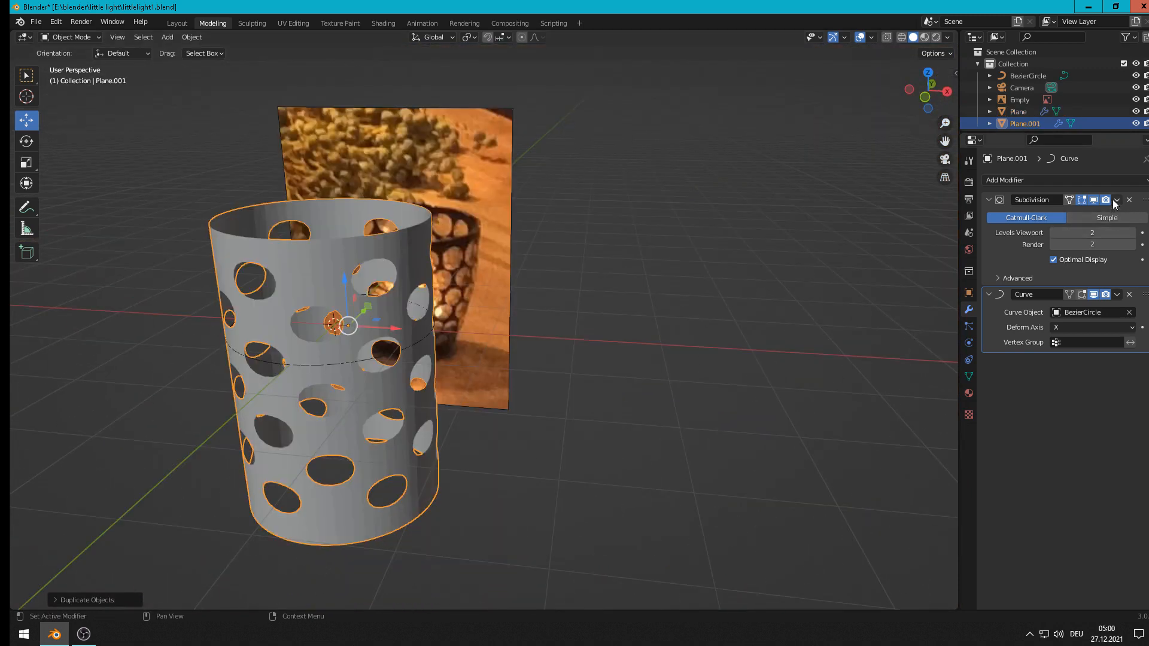
Step: Apply the duplicate cylinder's Subdivision and Curve modifiers and move it along X until it stands clear beside the original
click(1115, 200)
click(1093, 213)
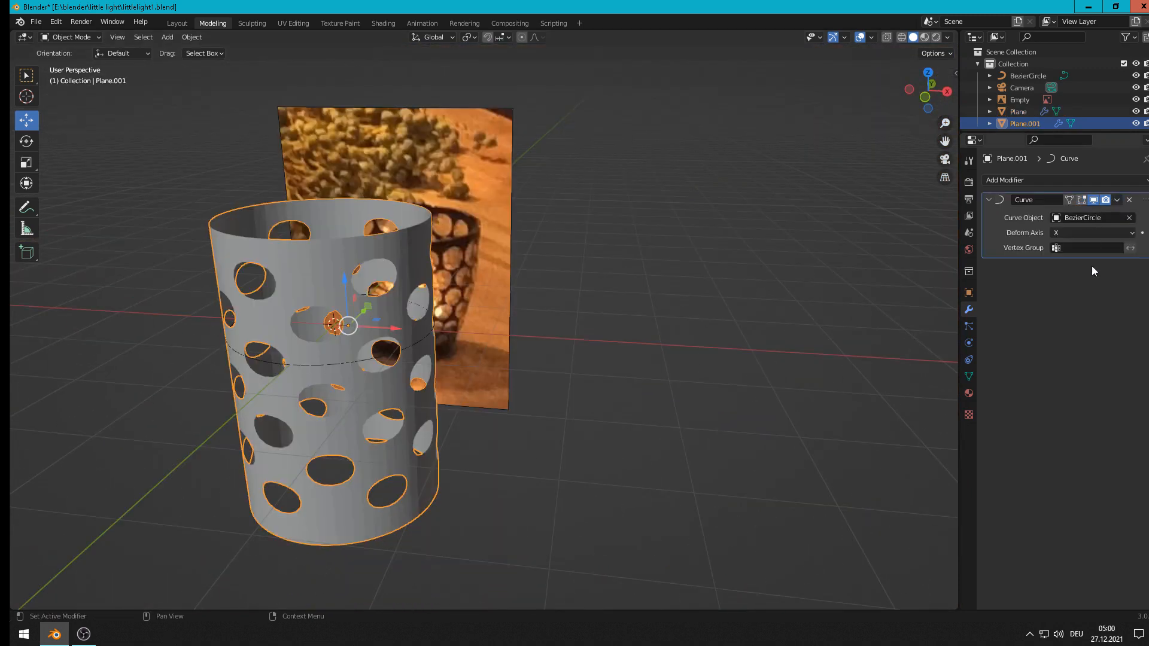
click(1117, 201)
click(1090, 218)
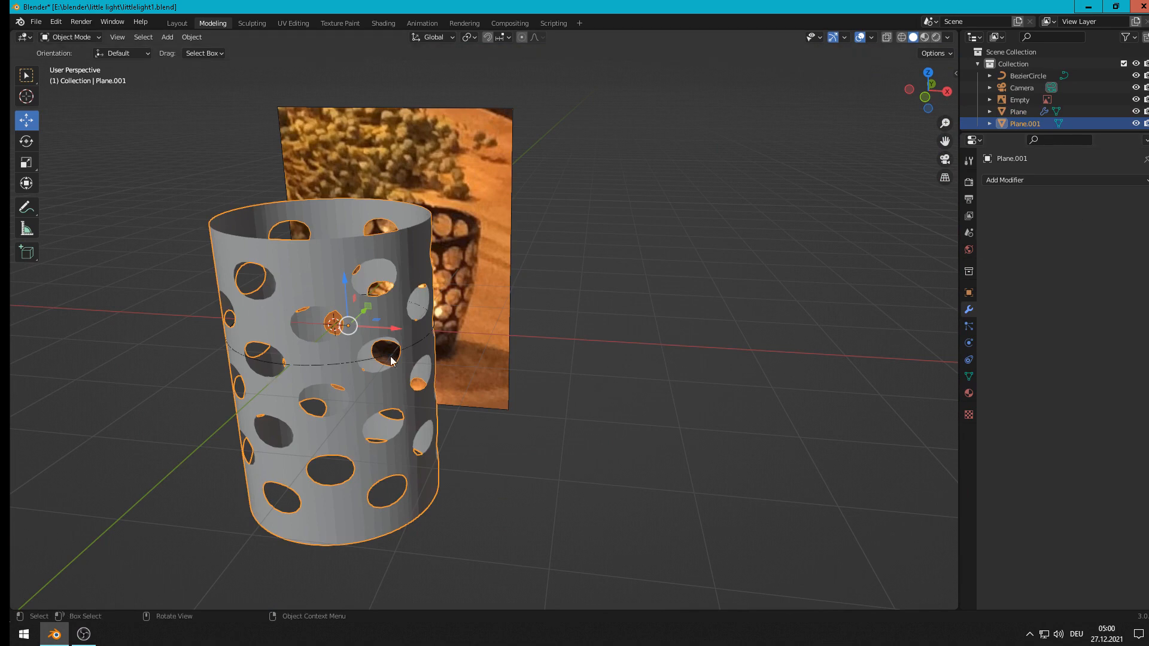
key(shift+d)
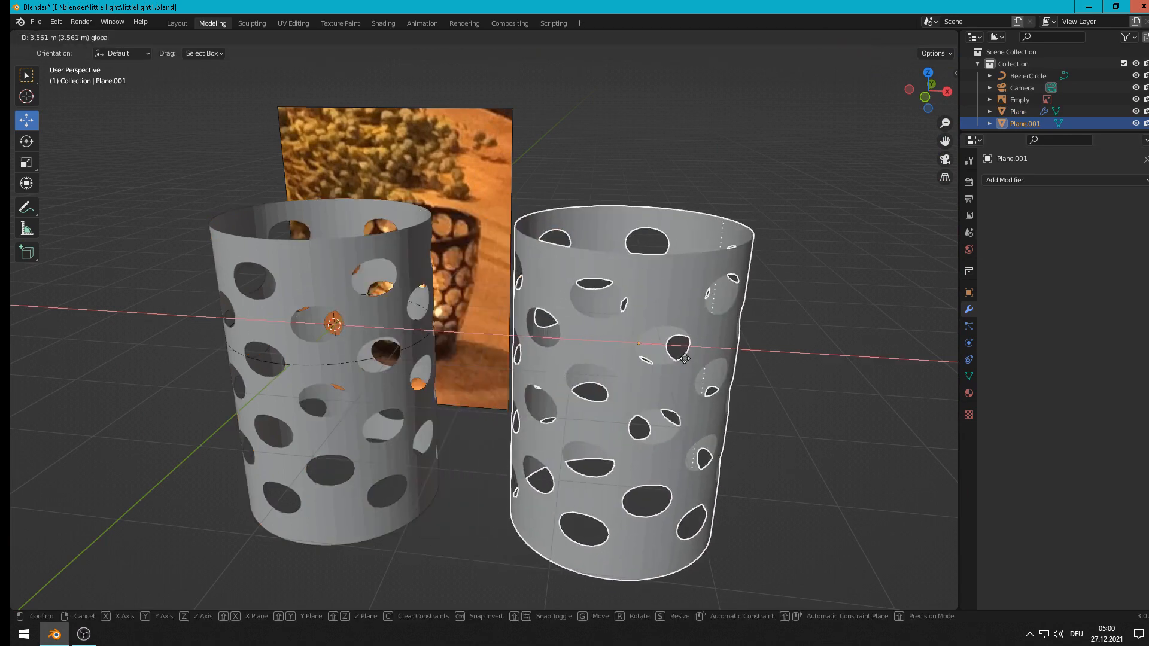
click(766, 366)
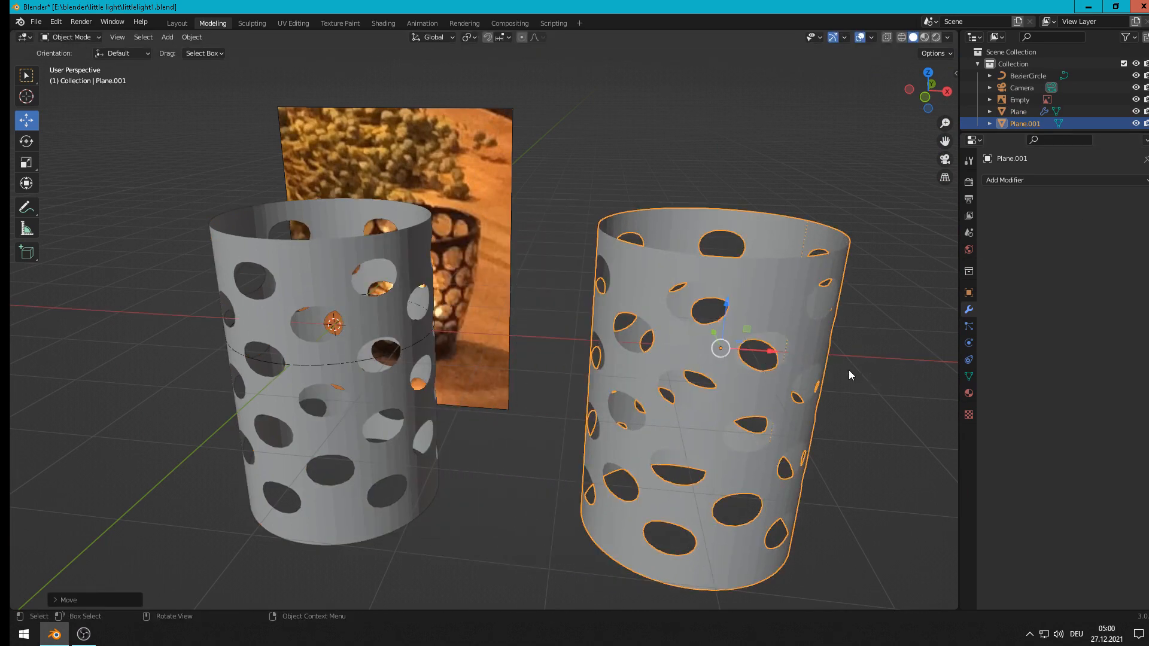
Step: In Edit Mode, bridge the two adjacent vertical edge loops at the open seam of the duplicate cylinder
middle_drag(869, 340, 734, 377)
shift+middle_drag(750, 243, 634, 395)
scroll(616, 335, up, 1)
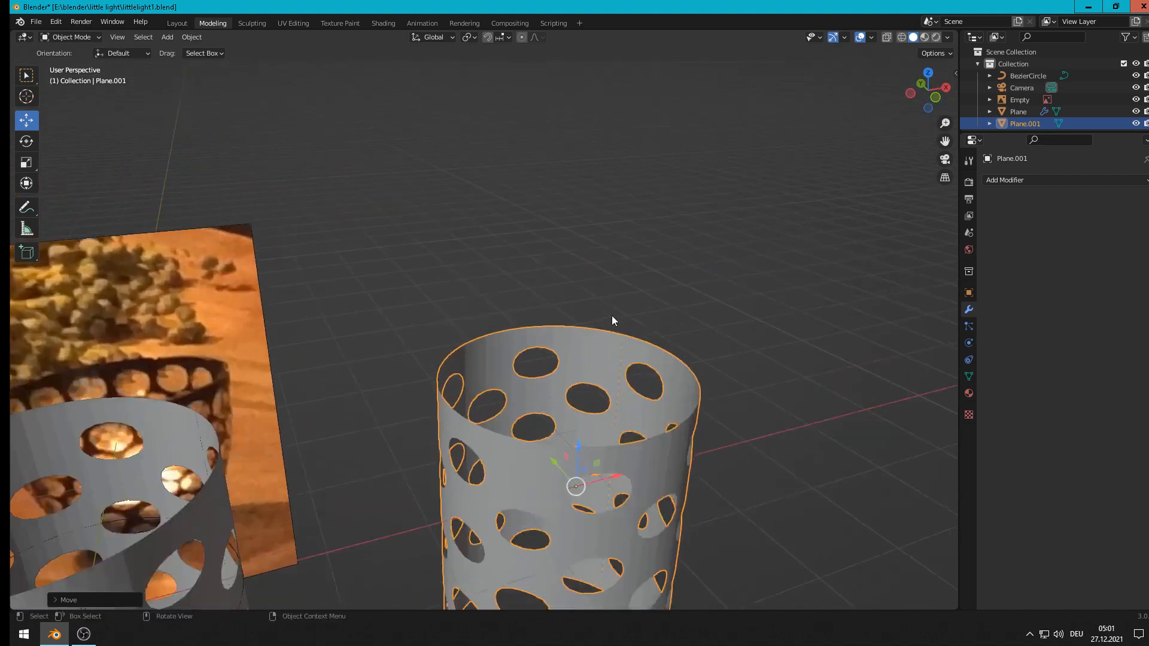
scroll(725, 377, up, 3)
scroll(658, 335, up, 3)
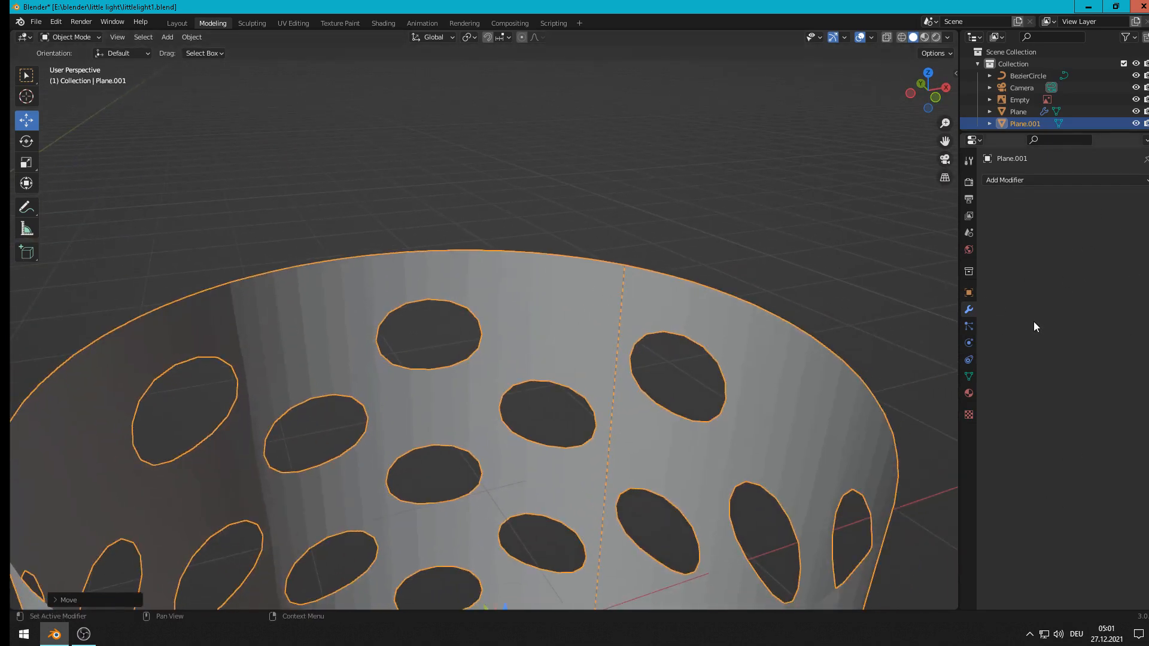
scroll(658, 299, up, 5)
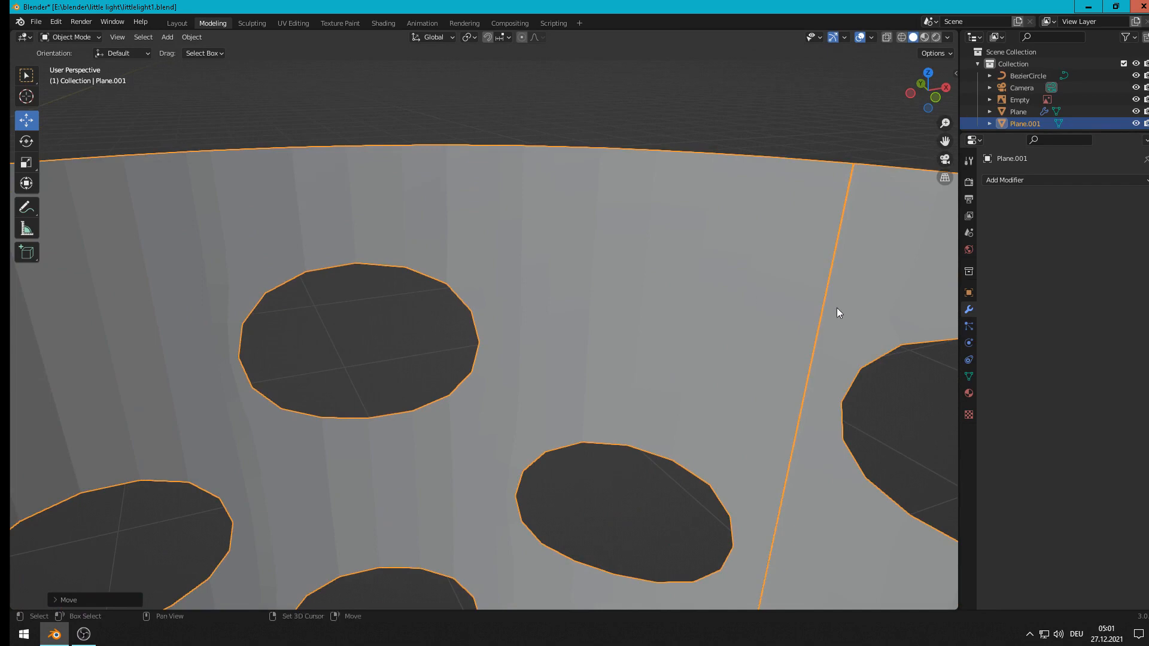
shift+middle_drag(836, 308, 615, 339)
scroll(723, 234, up, 4)
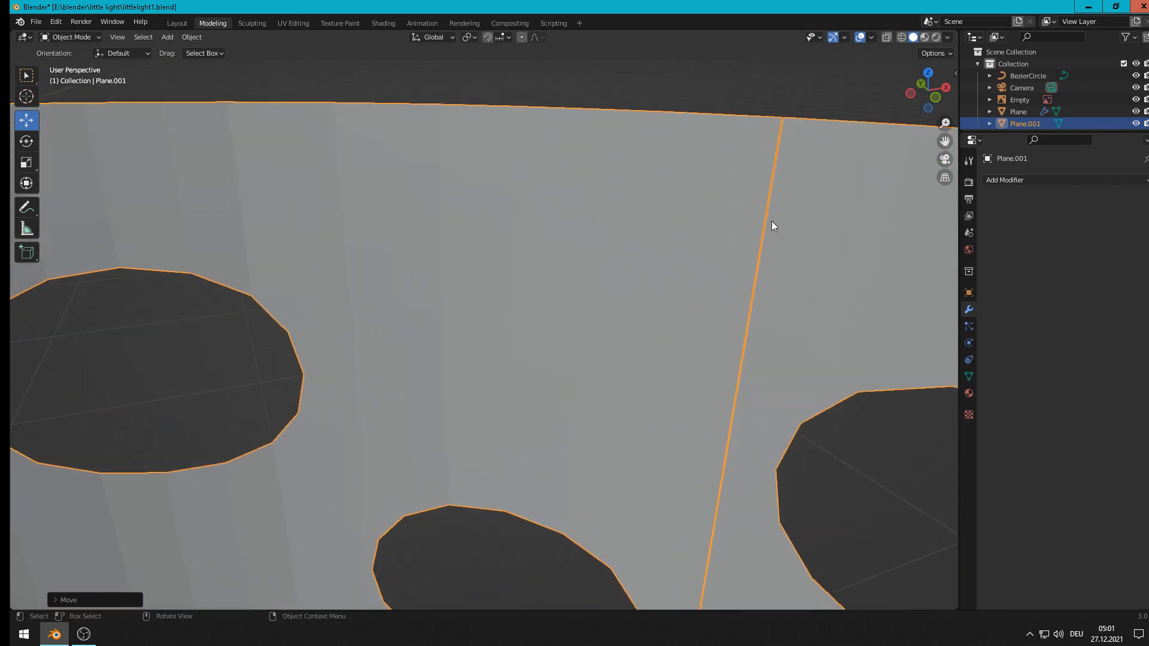
key(Tab)
scroll(838, 264, up, 1)
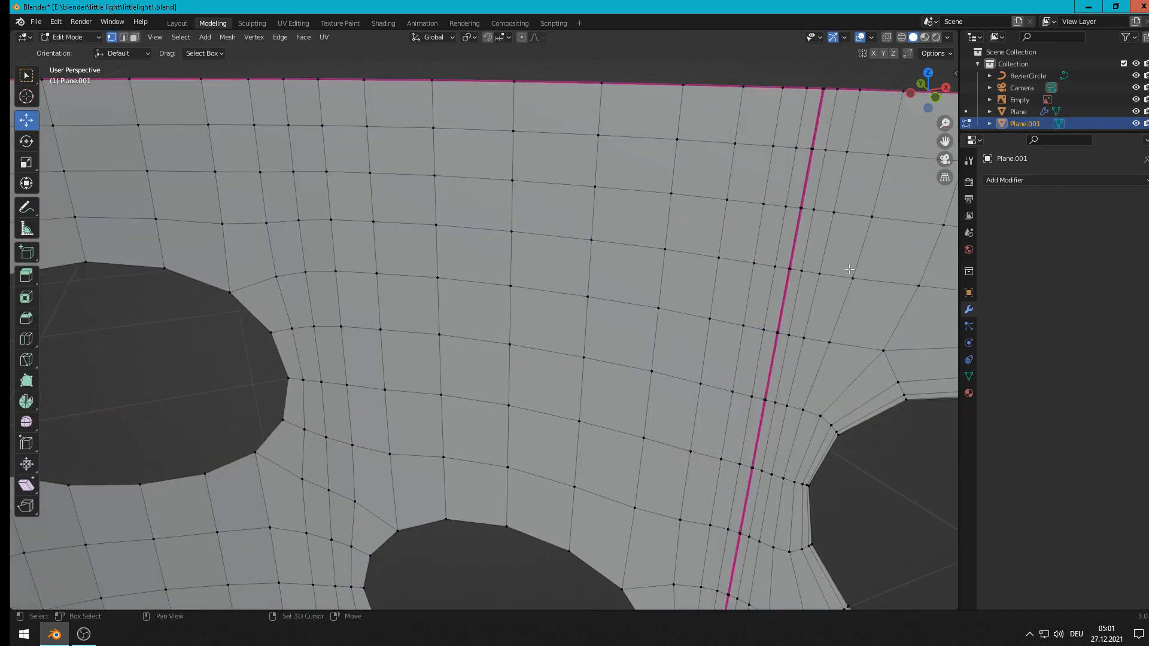
shift+middle_drag(849, 269, 605, 335)
scroll(657, 280, up, 2)
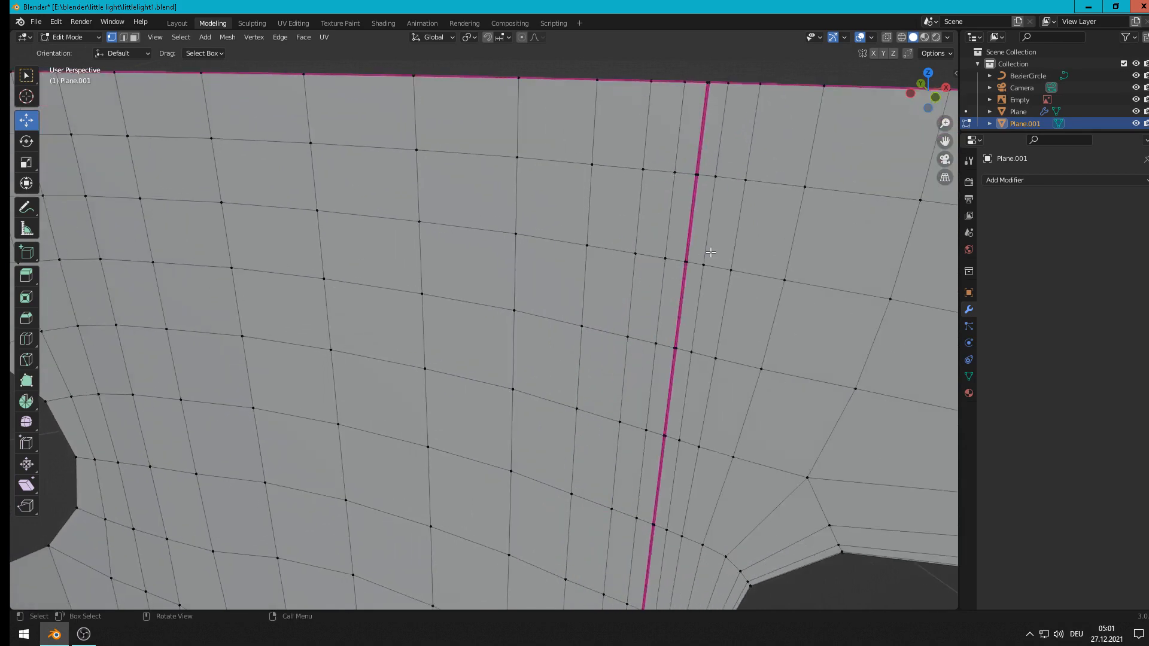
alt+click(694, 231)
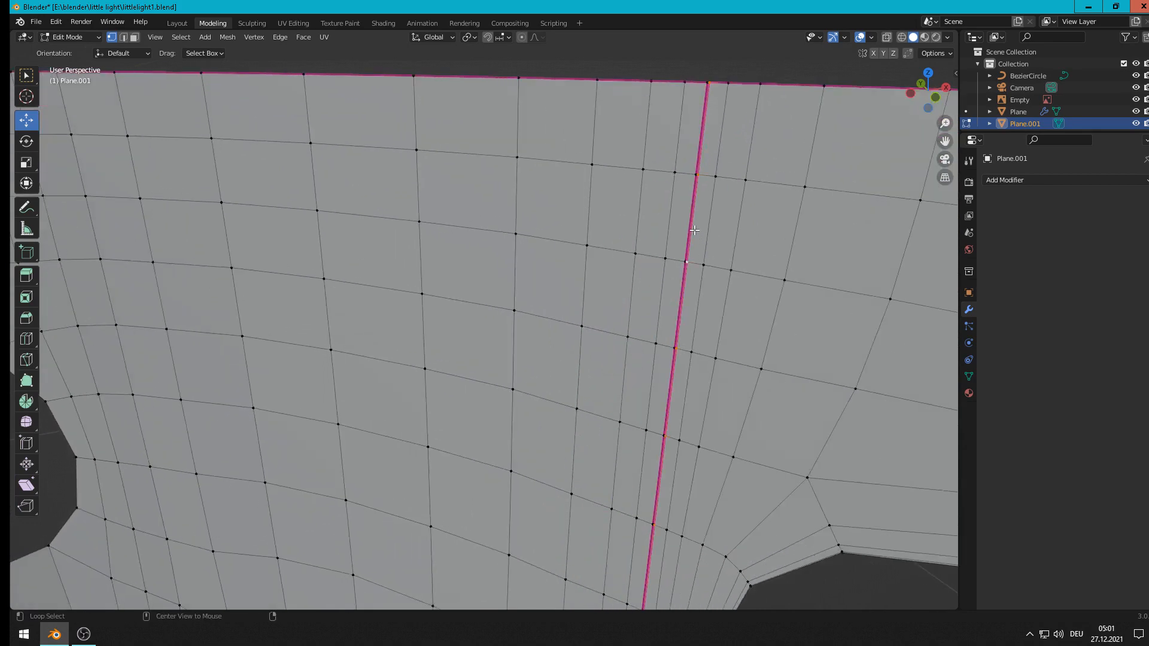
scroll(647, 359, up, 1)
shift+middle_drag(648, 359, 314, 168)
scroll(614, 224, up, 6)
scroll(625, 235, up, 2)
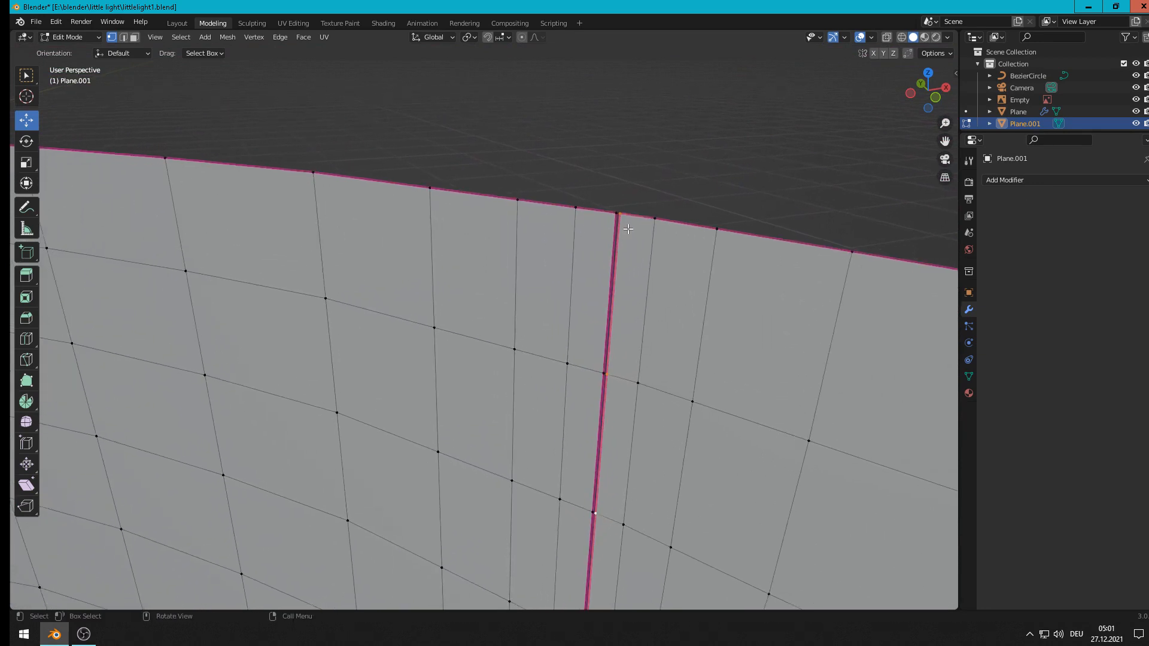
alt+shift+click(608, 247)
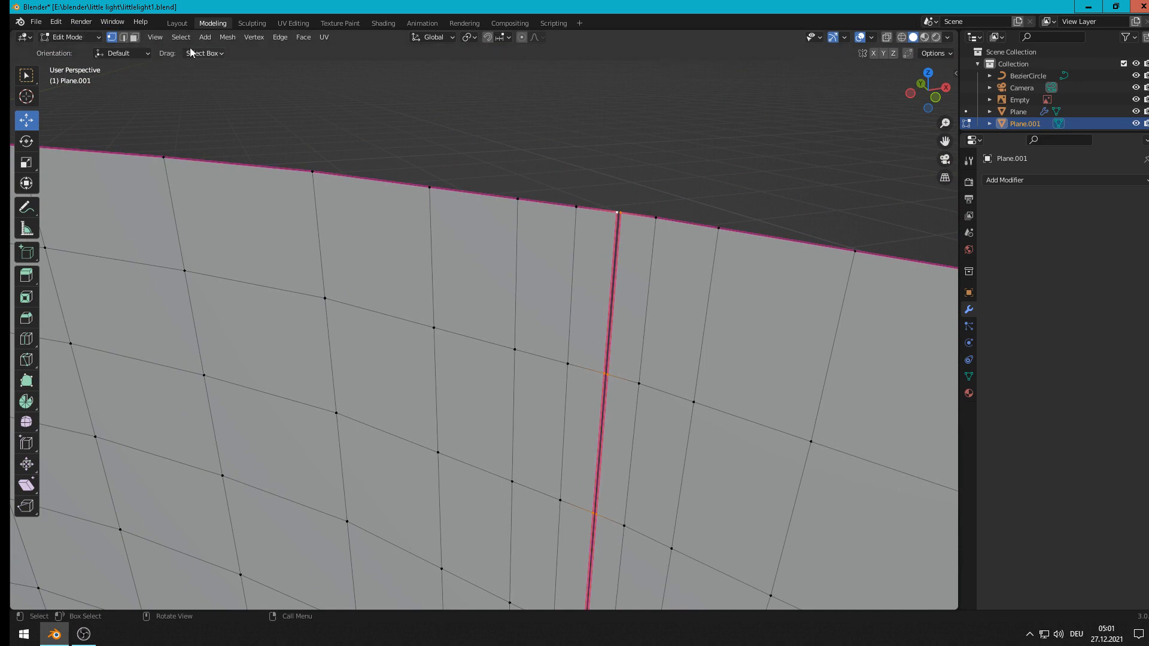
click(272, 38)
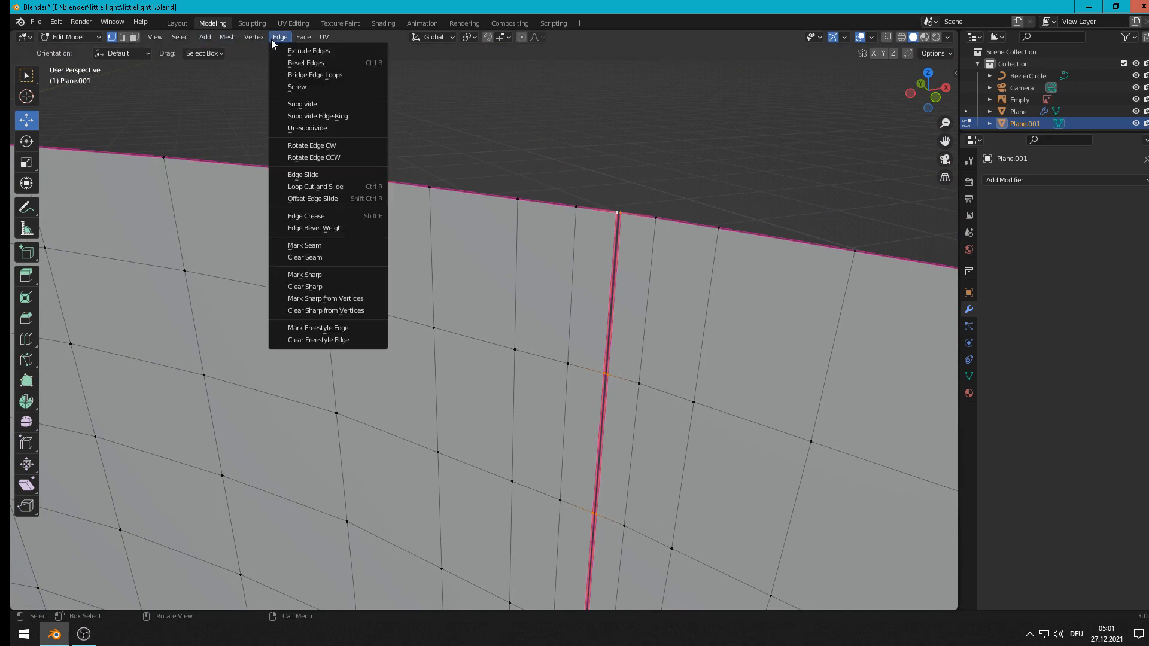
click(321, 75)
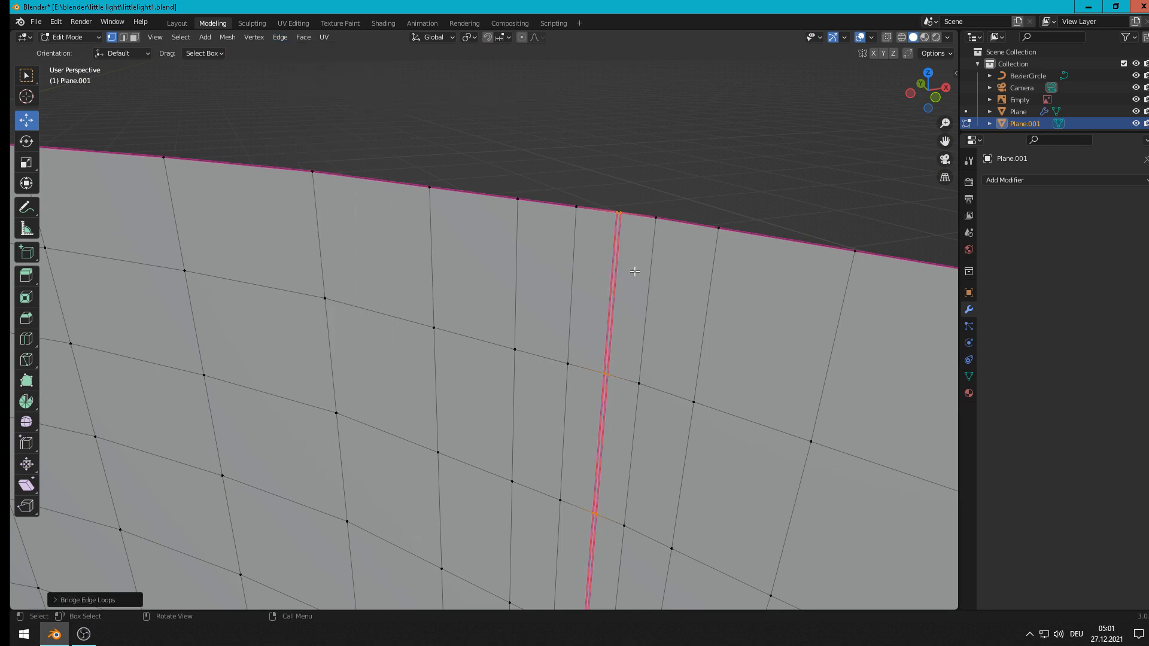
Step: Dissolve both creased vertical edge loops at the bridged seam of the duplicate cylinder and return to Object Mode
alt+click(610, 286)
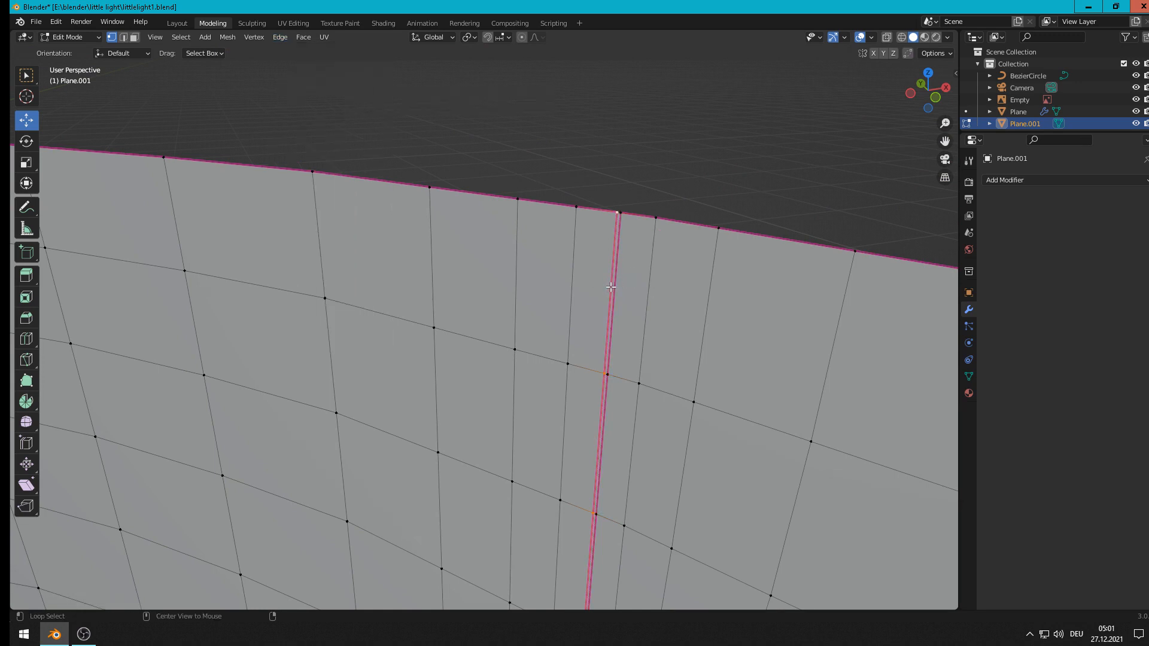
key(x)
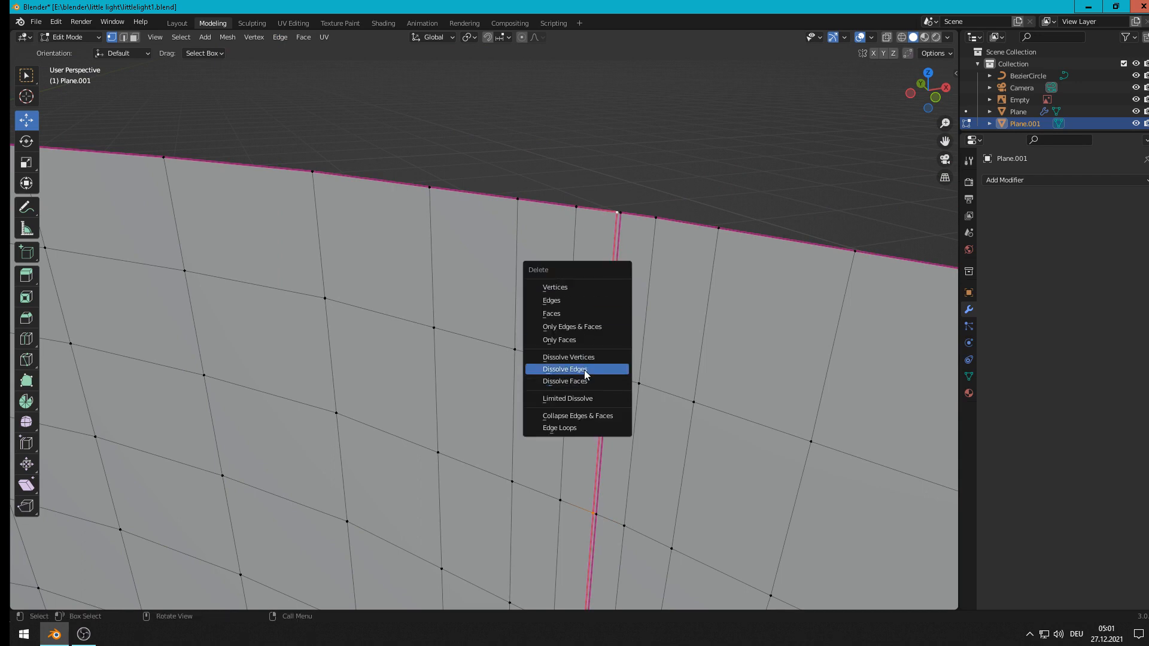
click(584, 371)
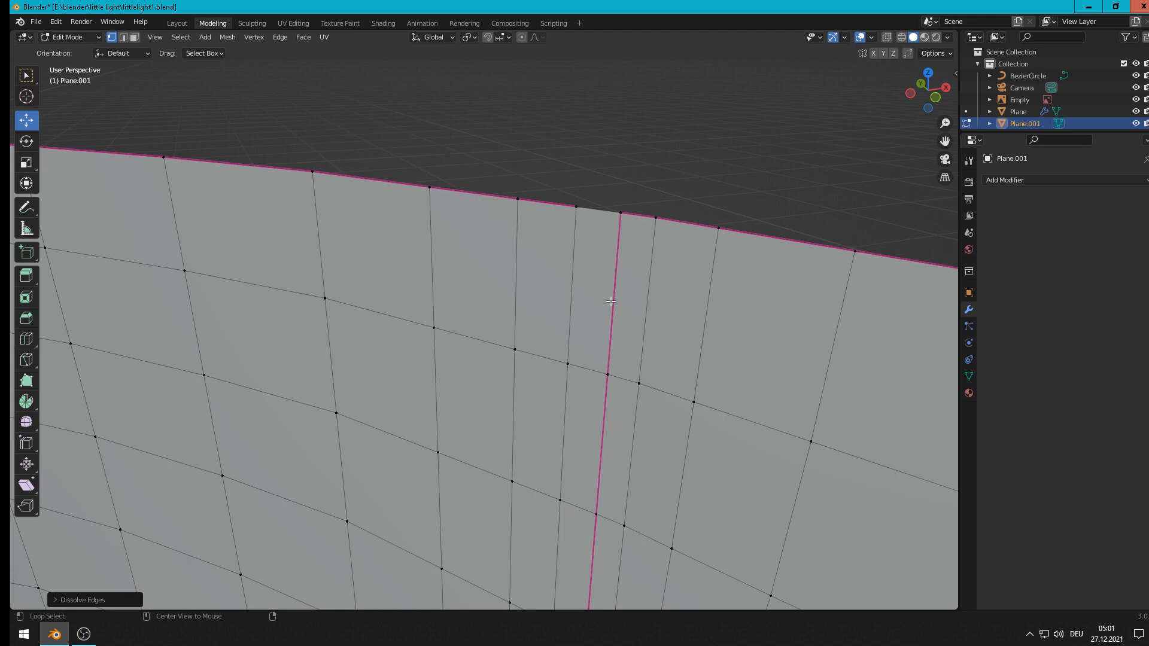
alt+click(610, 301)
key(x)
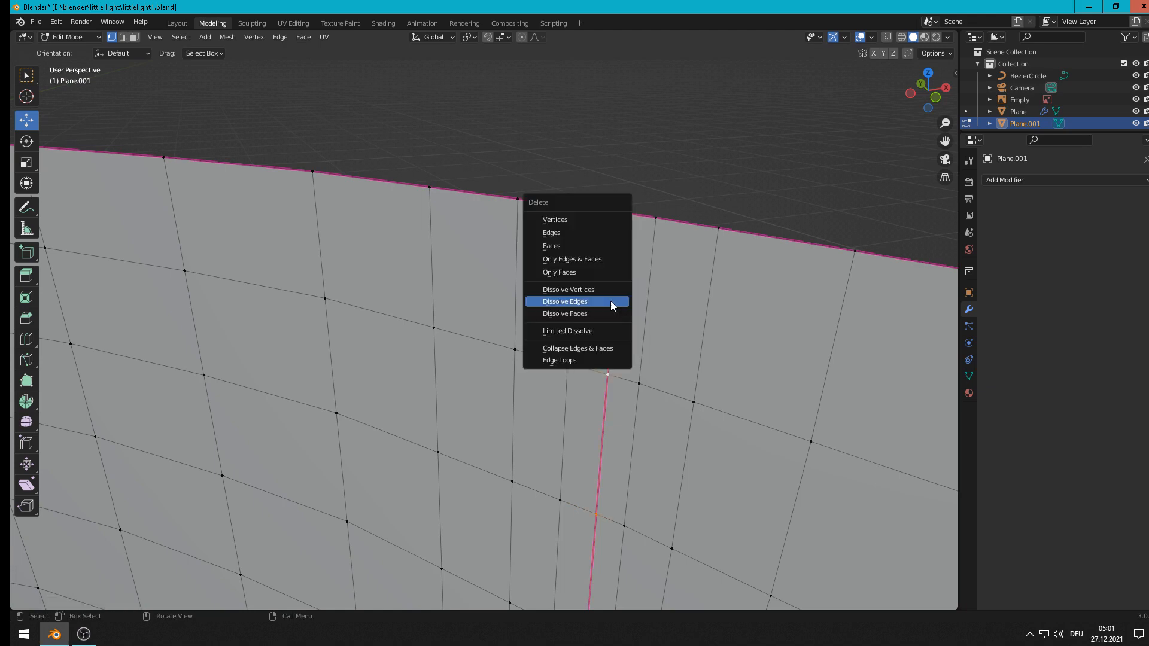
click(610, 301)
scroll(611, 301, down, 7)
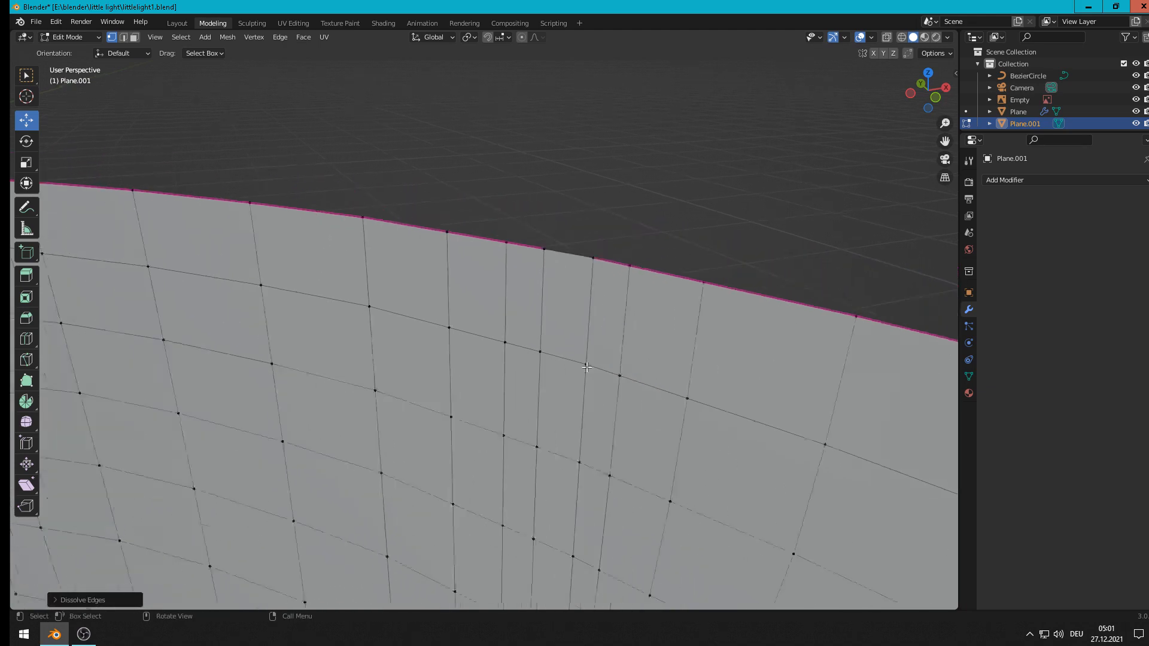
scroll(586, 368, down, 14)
middle_drag(448, 433, 455, 402)
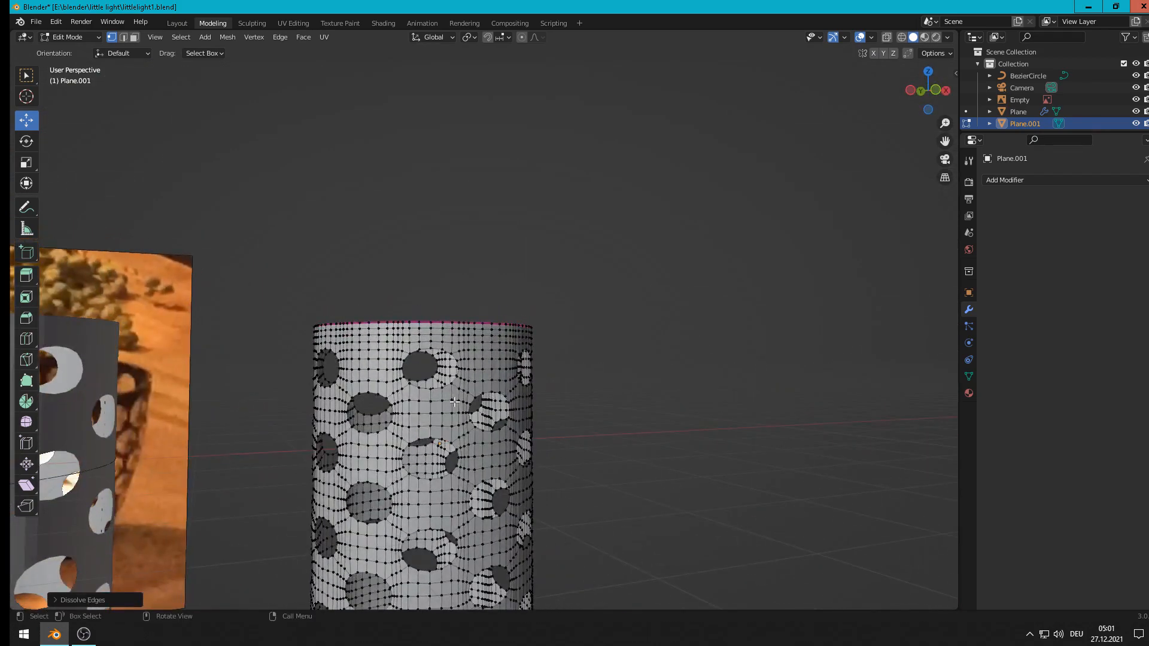
scroll(455, 402, down, 3)
scroll(456, 401, up, 5)
key(Tab)
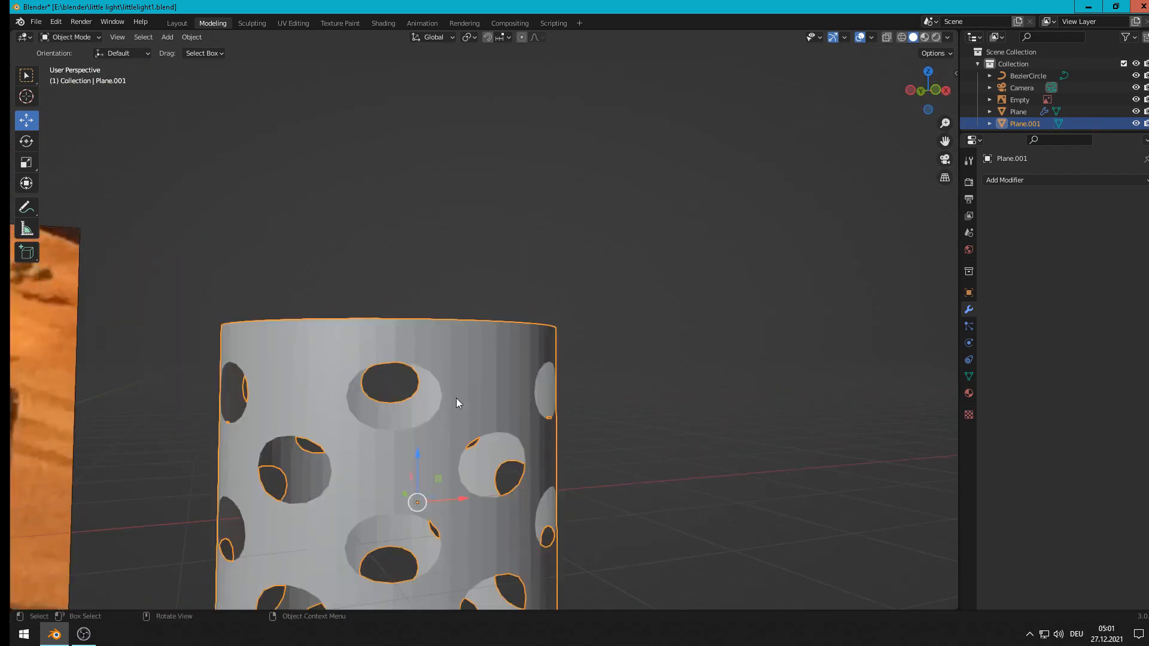
Step: Move the original perforated plane together with its Bezier circle along negative X, out of the working area
scroll(456, 397, down, 4)
middle_drag(455, 401, 469, 352)
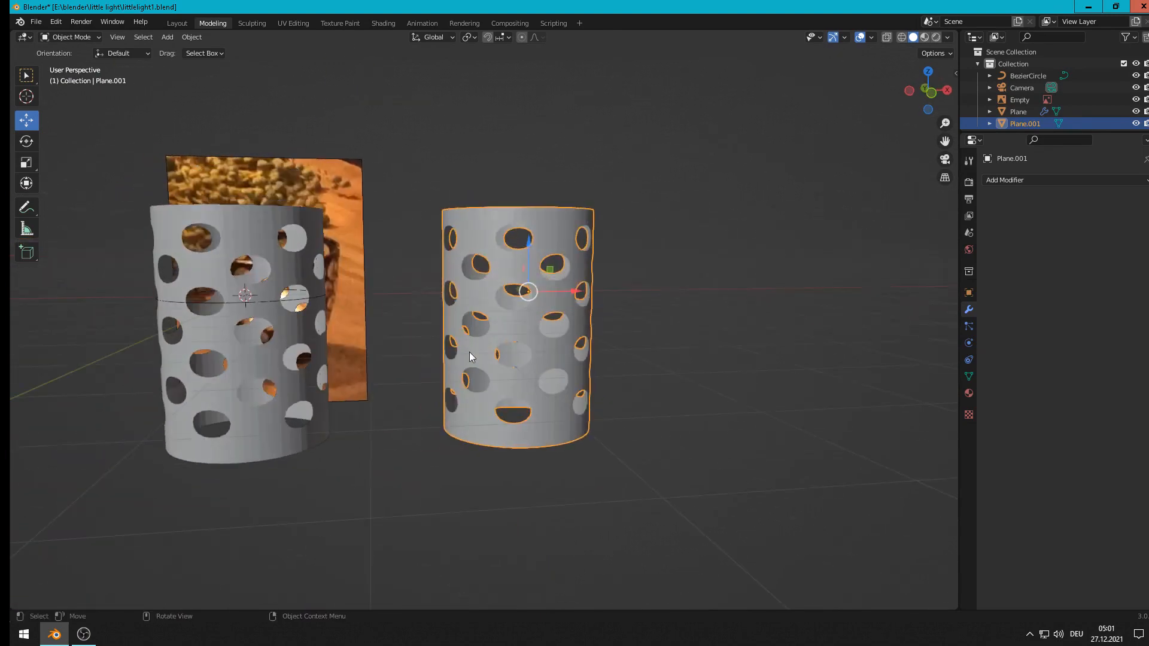
scroll(557, 239, up, 3)
scroll(178, 336, down, 4)
click(224, 303)
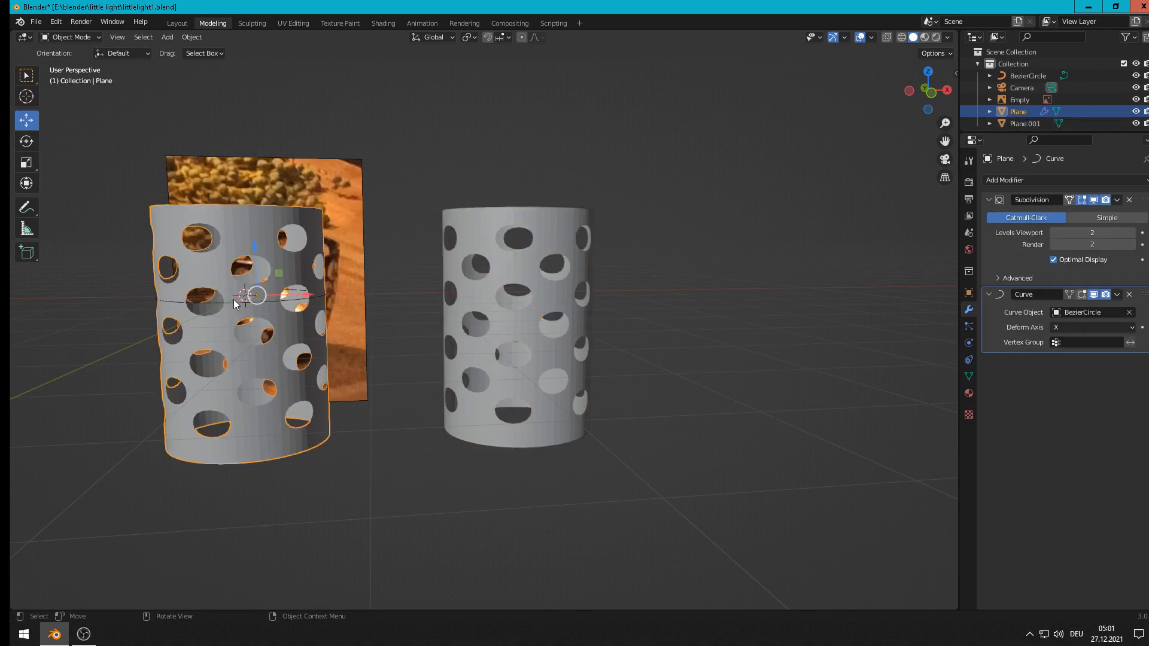
shift+click(224, 301)
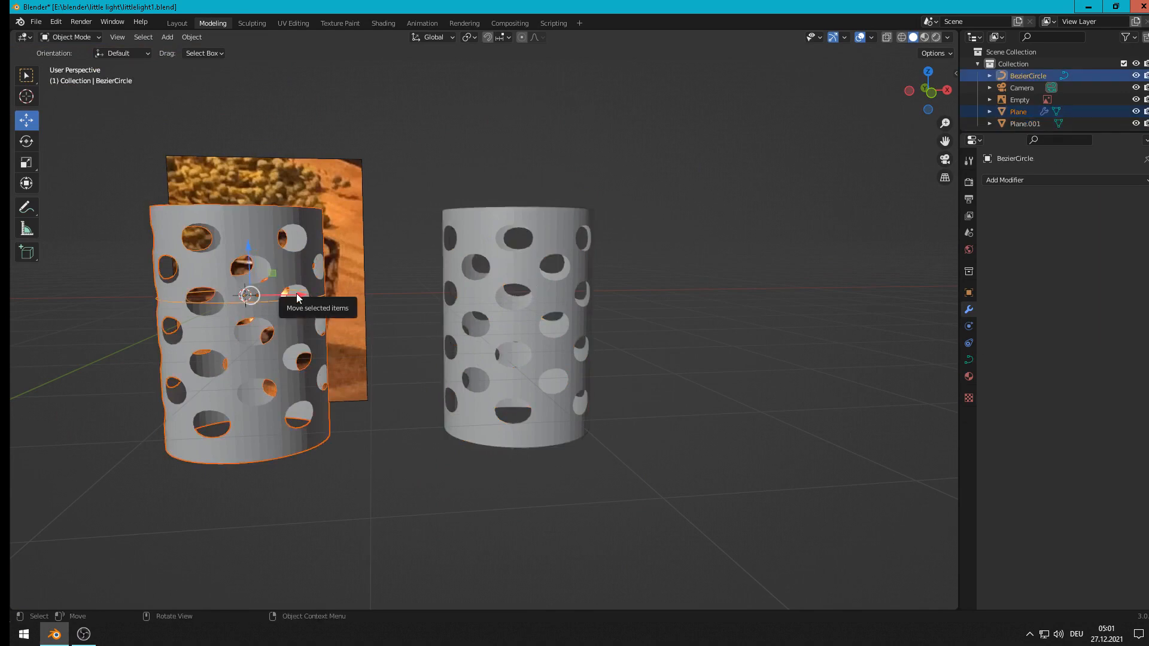
key(g)
key(x)
click(36, 298)
Step: Apply Shade Smooth to the duplicate perforated cylinder
click(501, 264)
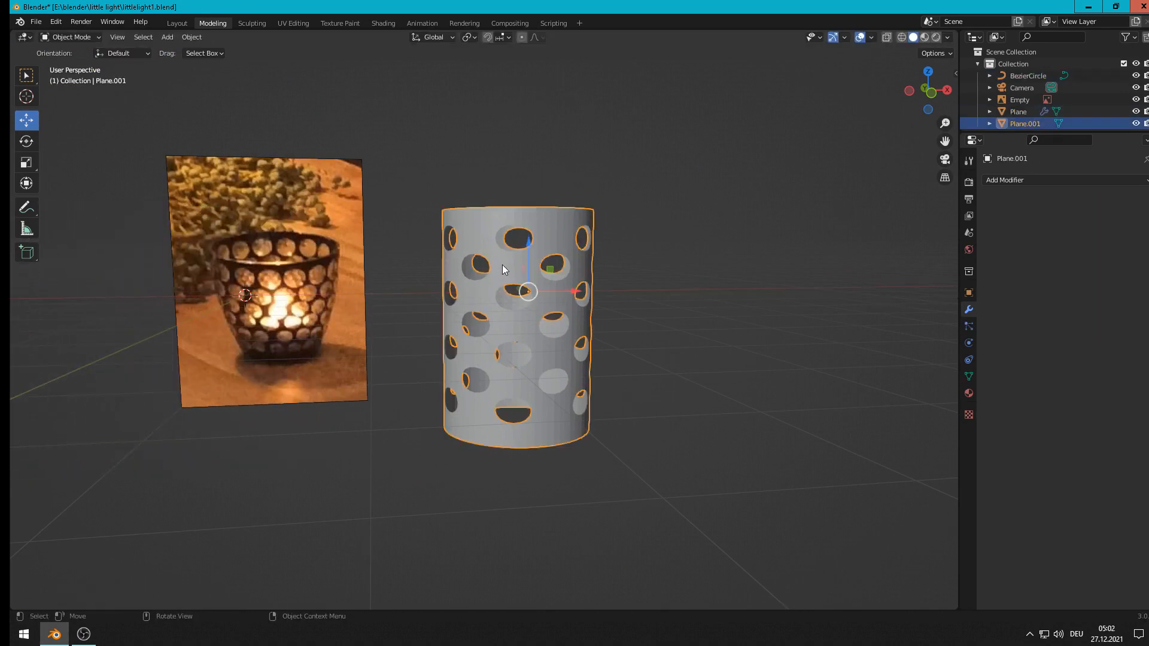
scroll(454, 152, up, 2)
scroll(443, 158, down, 3)
scroll(425, 162, up, 2)
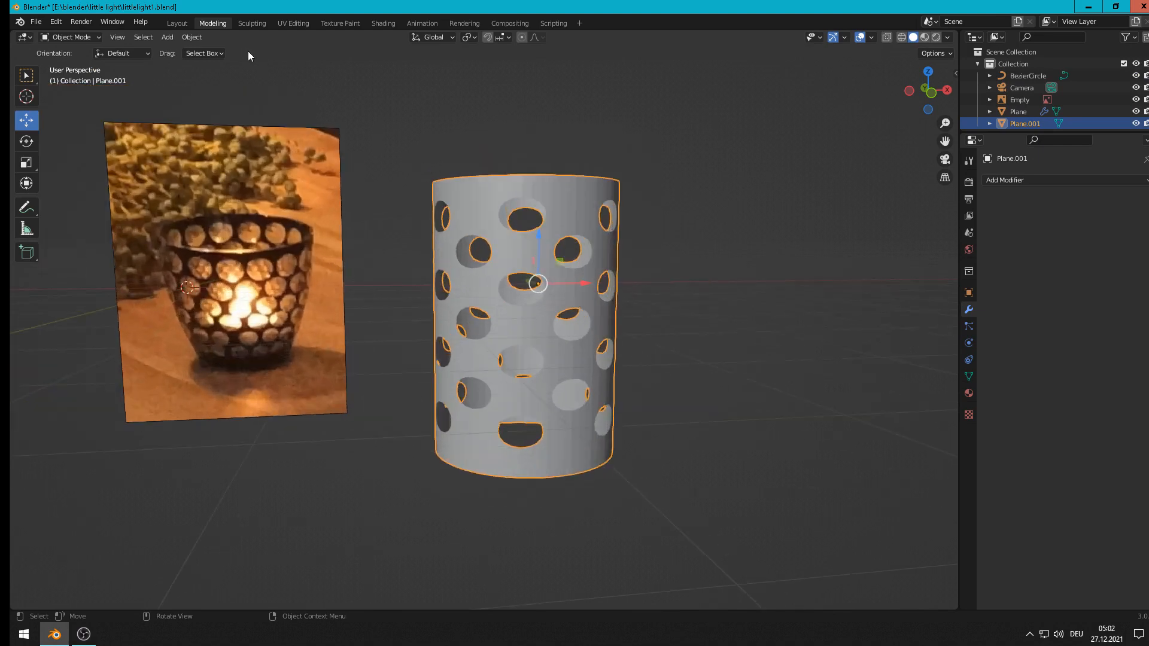
click(192, 37)
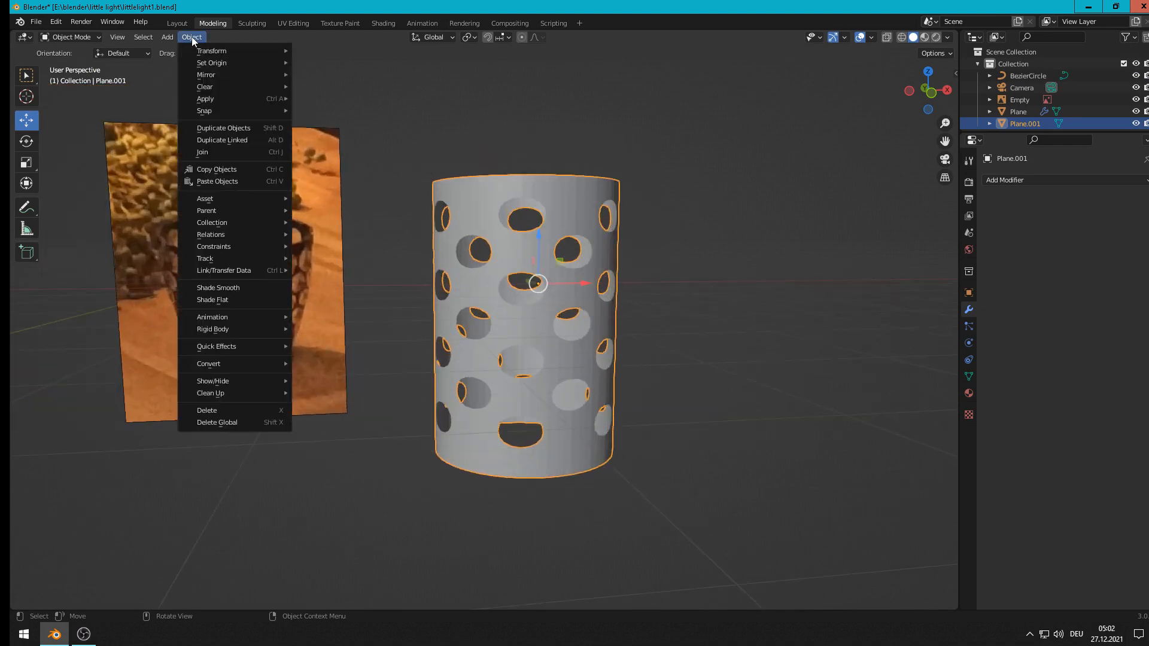
click(261, 287)
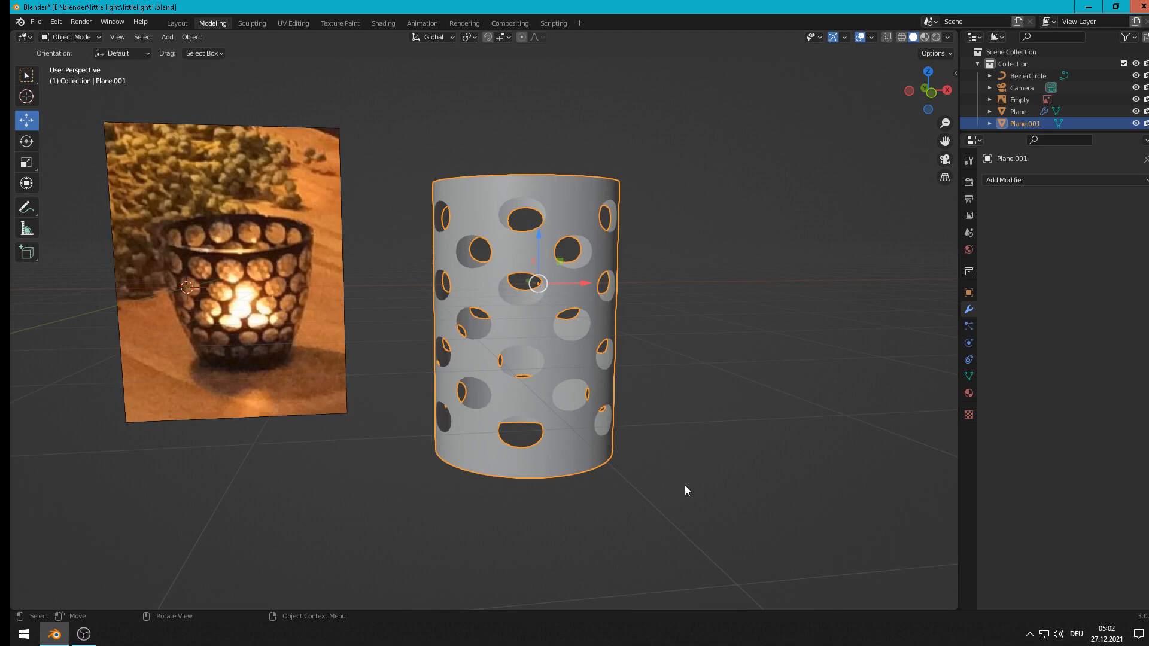
Step: Scale the duplicate cylinder down uniformly to about 0.6 of its size
key(s)
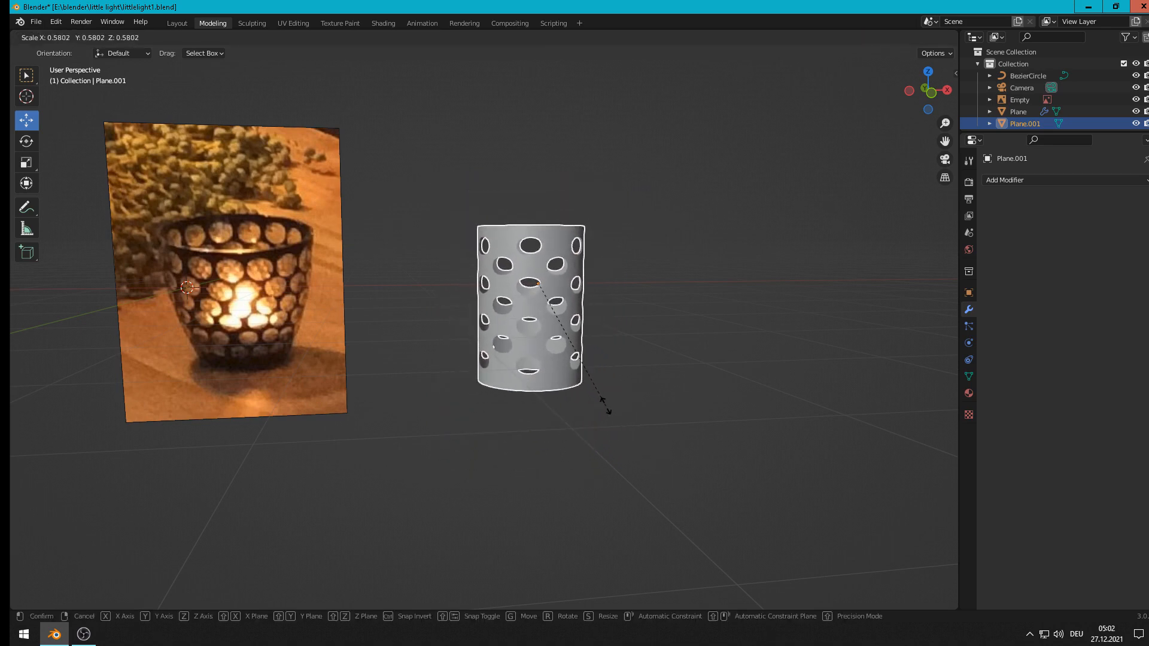
click(608, 410)
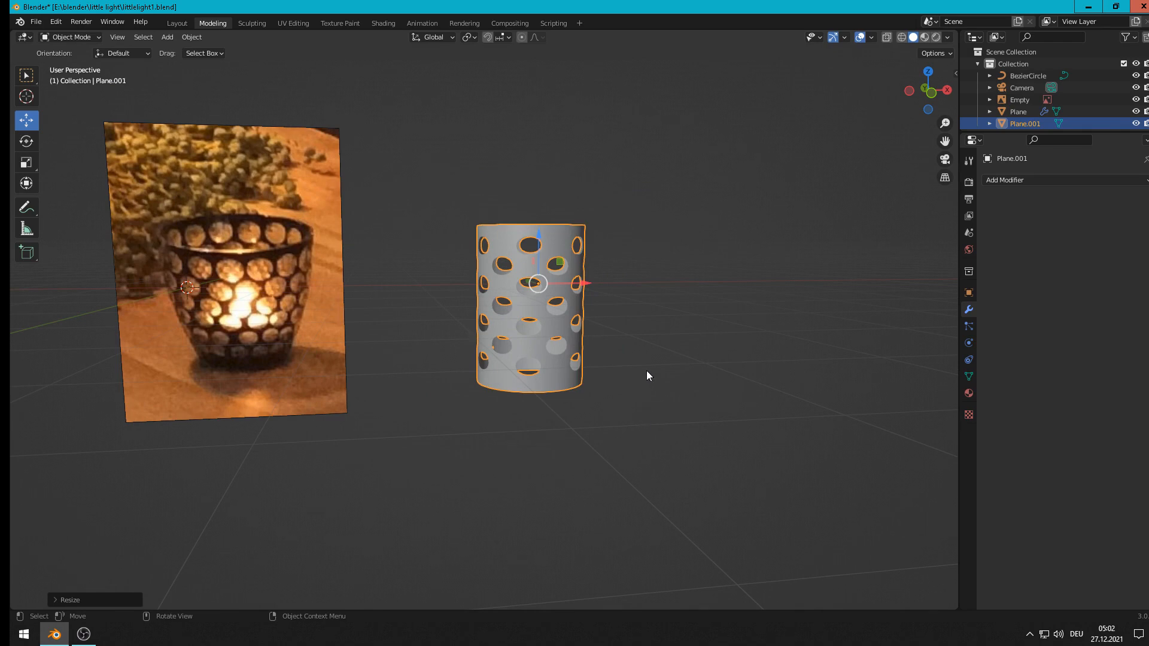
scroll(540, 238, up, 3)
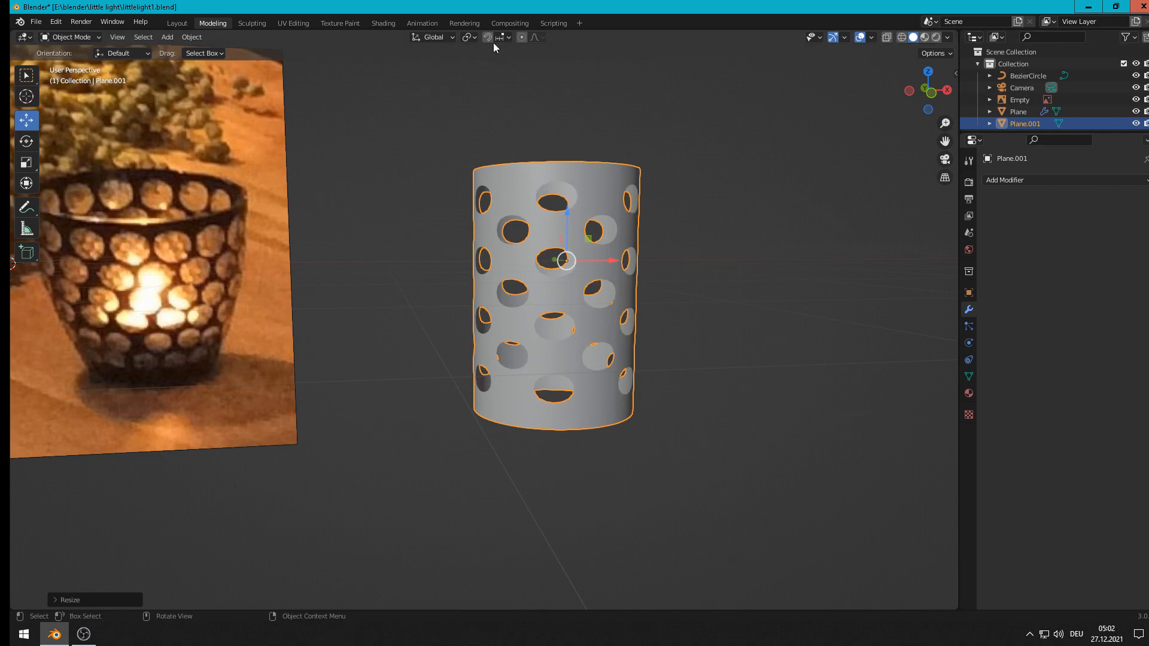
Step: Scale the bottom edge loop of the perforated cylinder to about 0.52 using smooth proportional editing with a proportional size of 2.14
click(522, 37)
key(Tab)
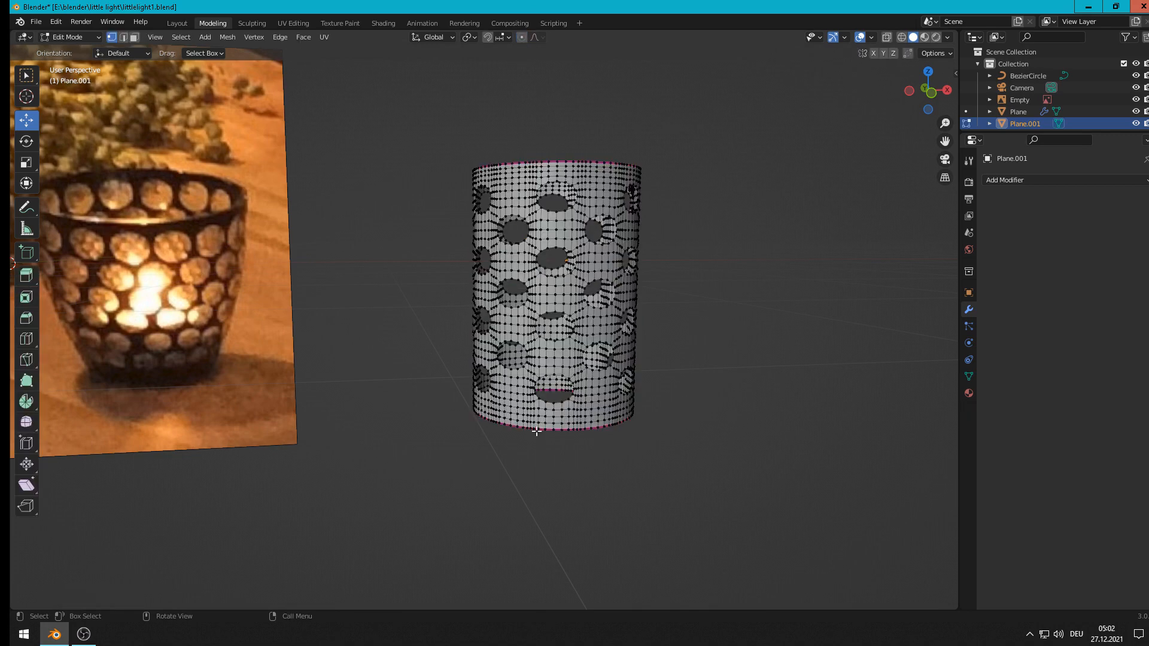
alt+click(538, 430)
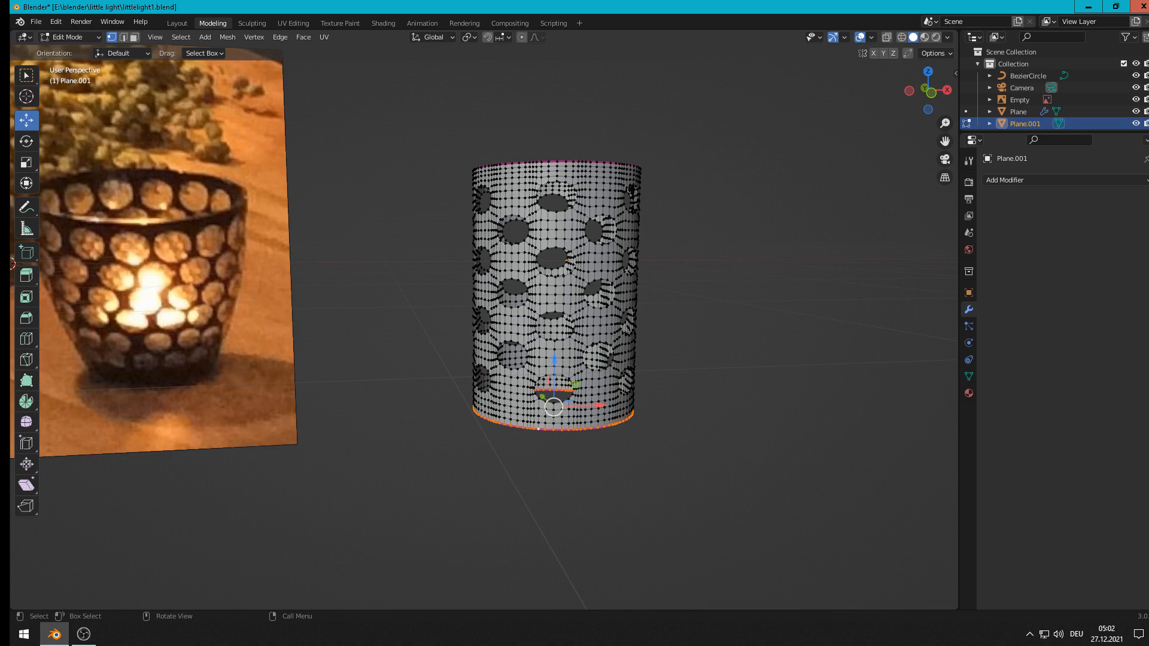
key(s)
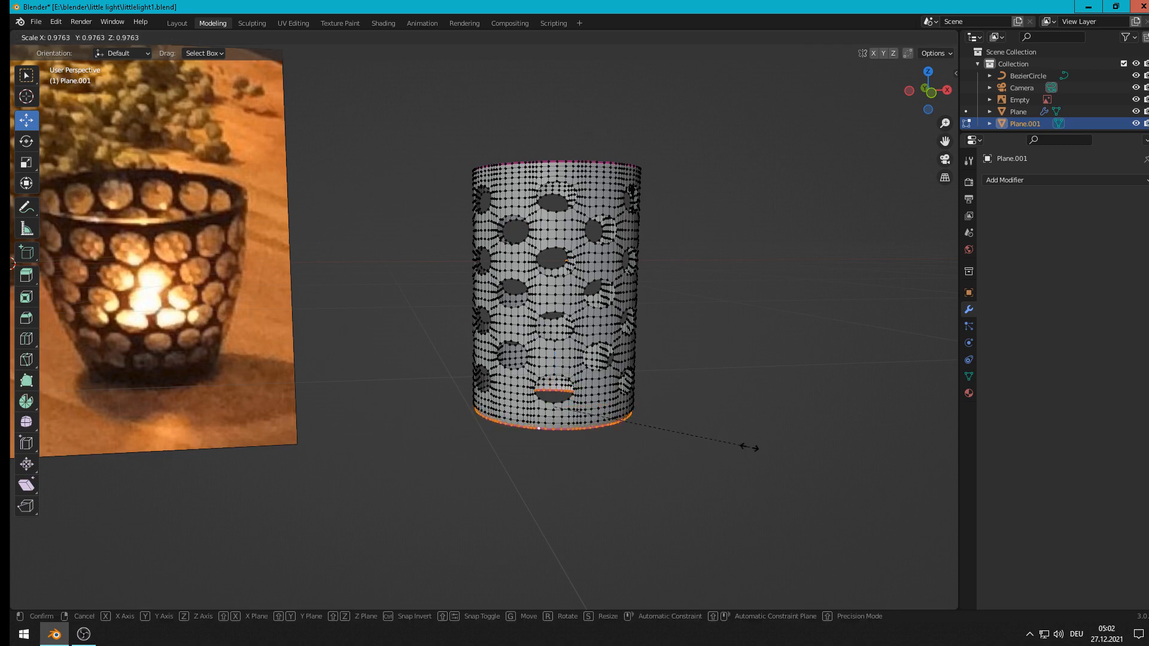
click(749, 447)
click(523, 38)
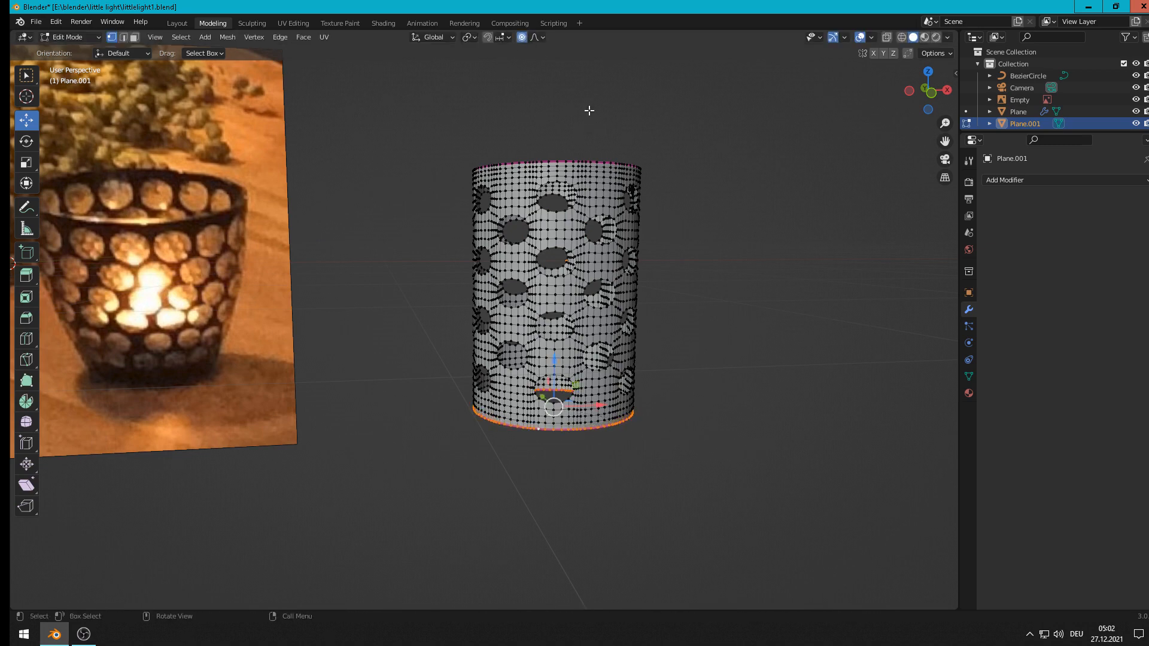
key(s)
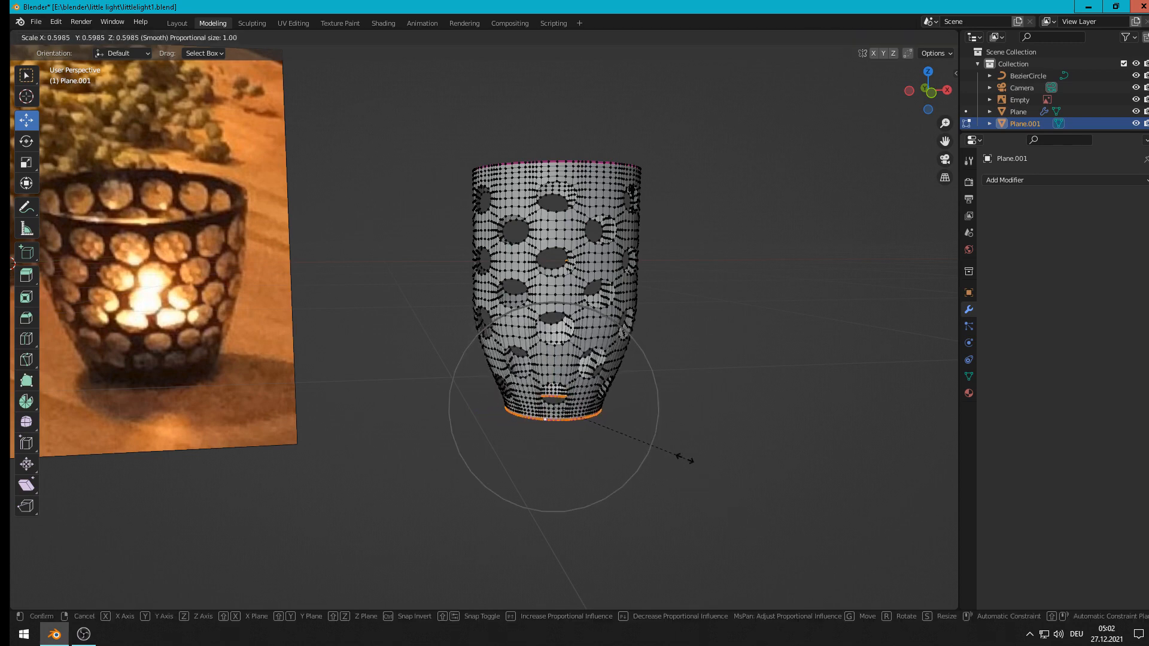
scroll(680, 447, down, 1)
scroll(680, 448, down, 7)
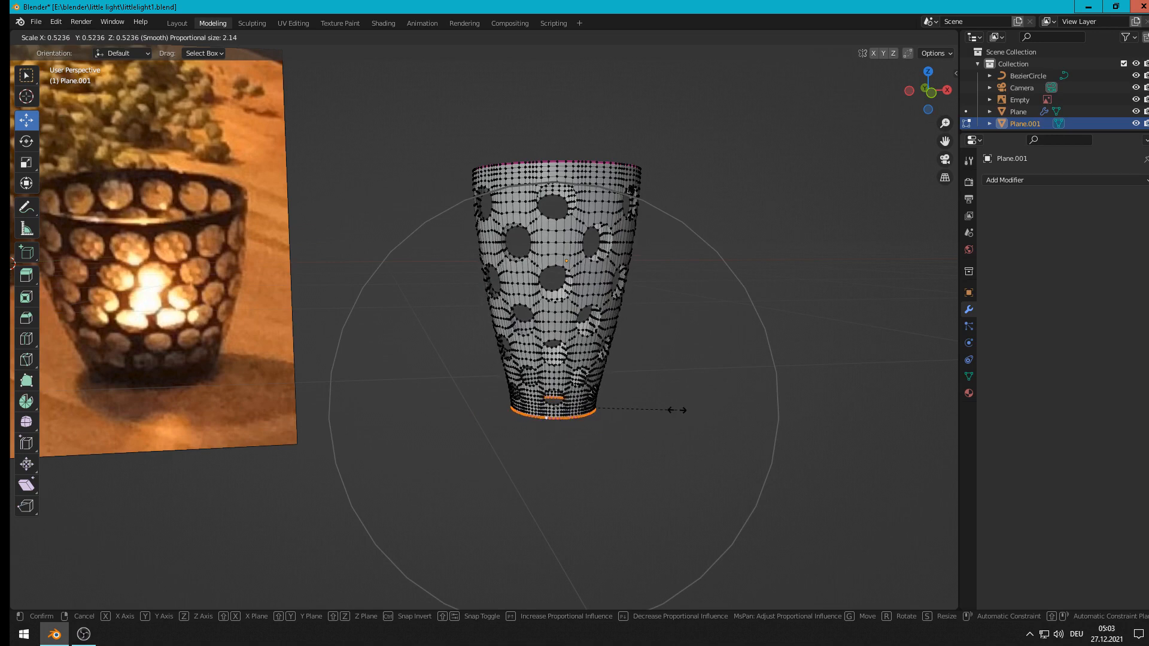
click(677, 410)
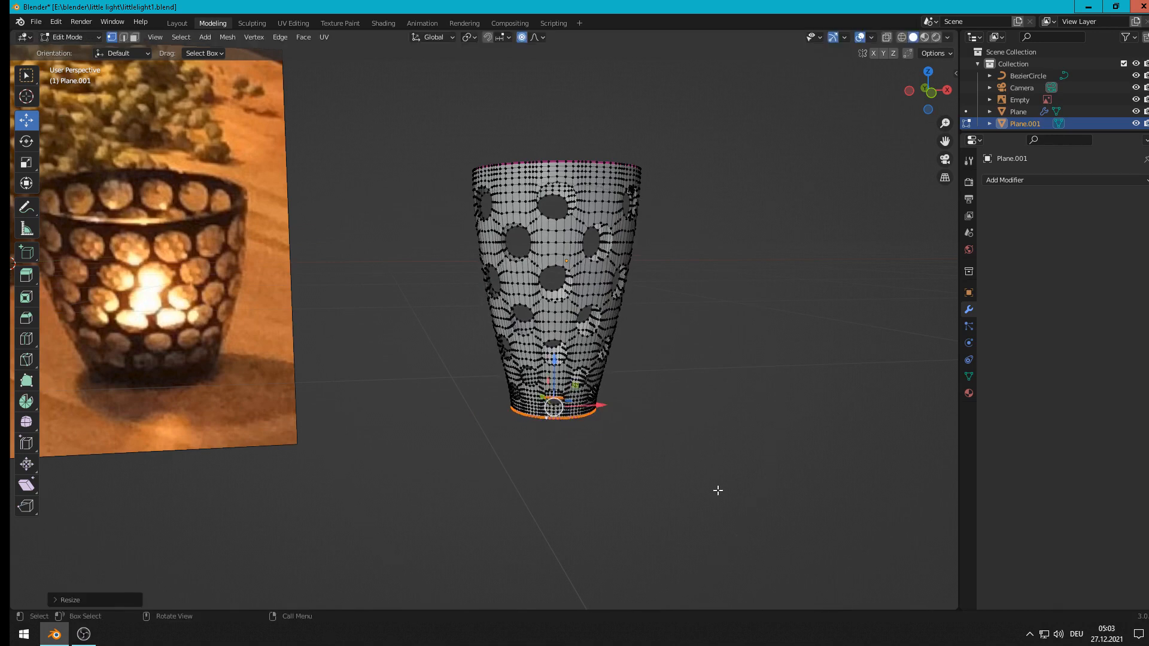
Step: Scale the entire tapered mesh down along the Z axis to shorten it, and return to Object Mode
key(a)
key(s)
key(z)
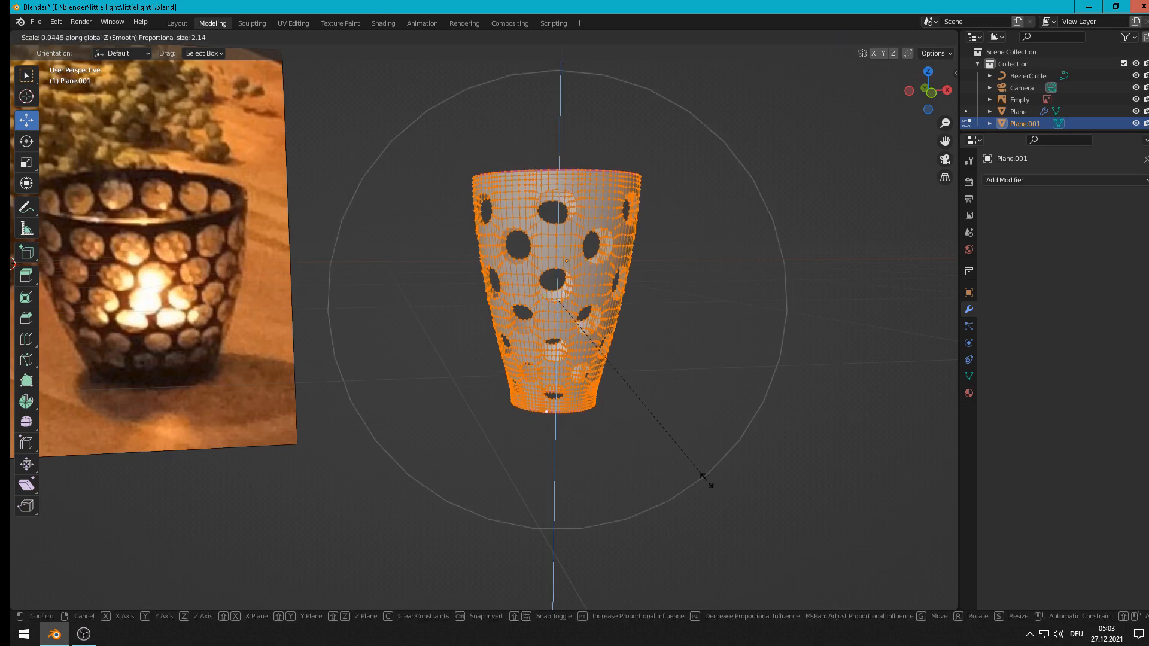
click(687, 456)
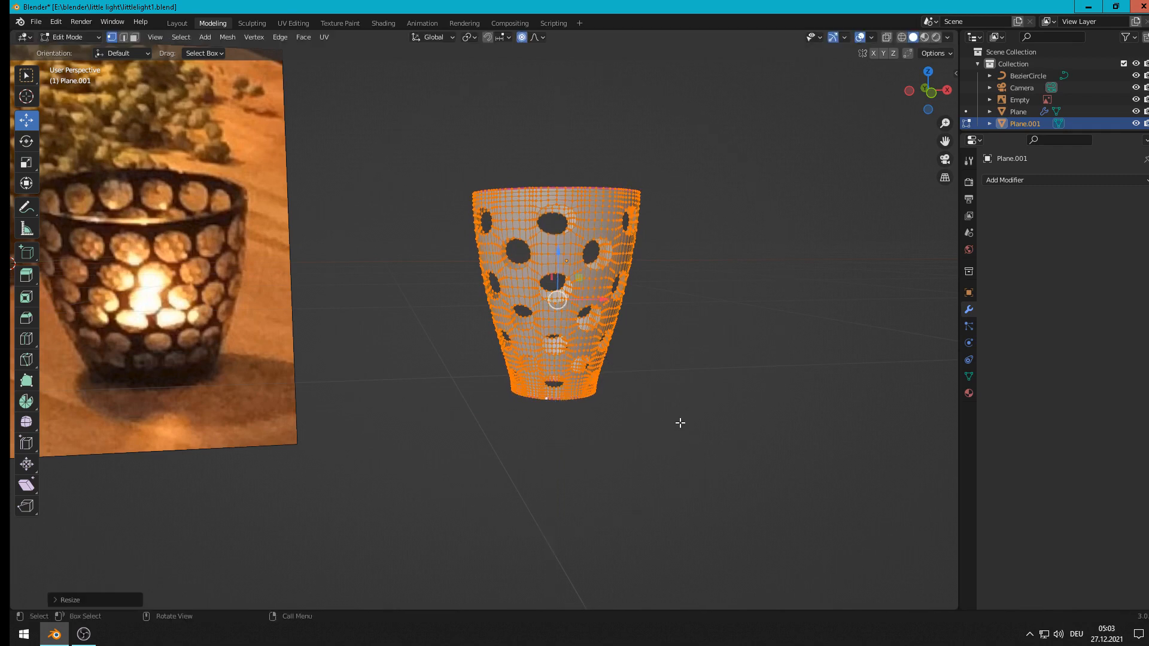
click(644, 426)
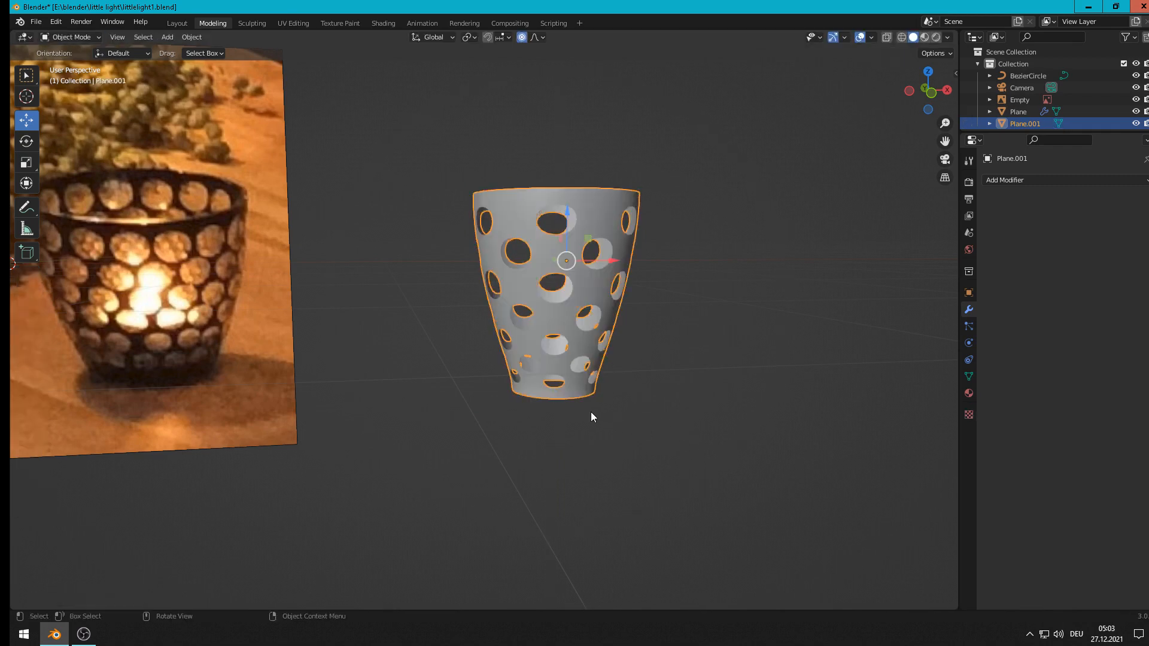
Step: Widen the cup's bottom edge loop to about 1.45 with a proportional size of about 2.36, and return to Object Mode
key(a)
alt+click(552, 394)
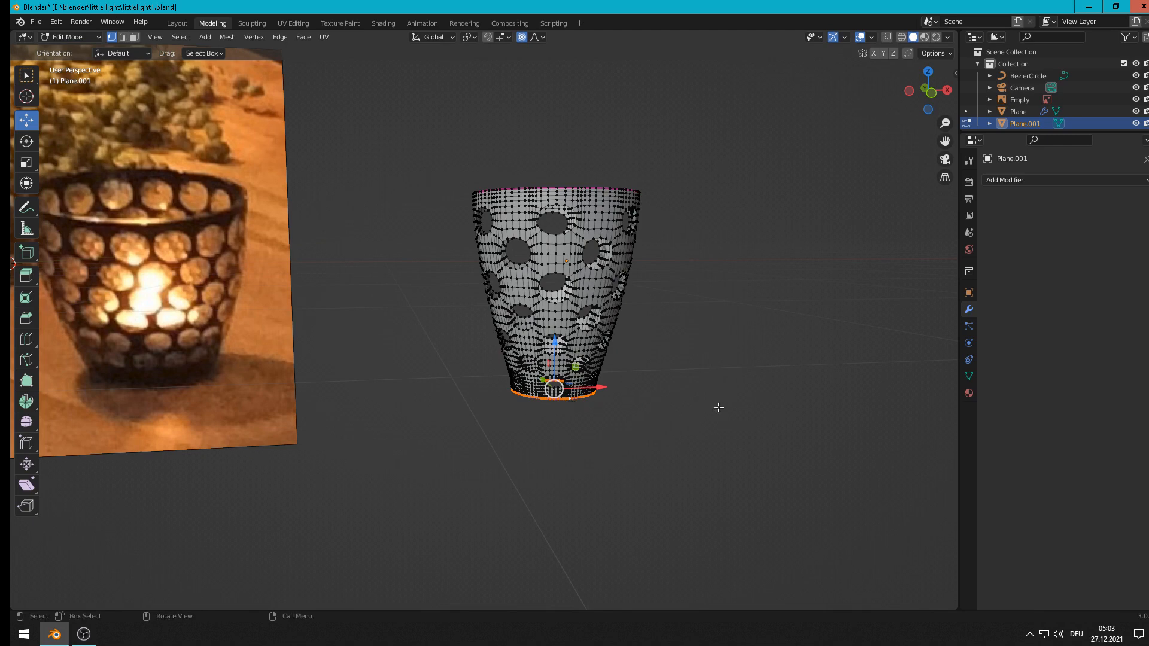
key(s)
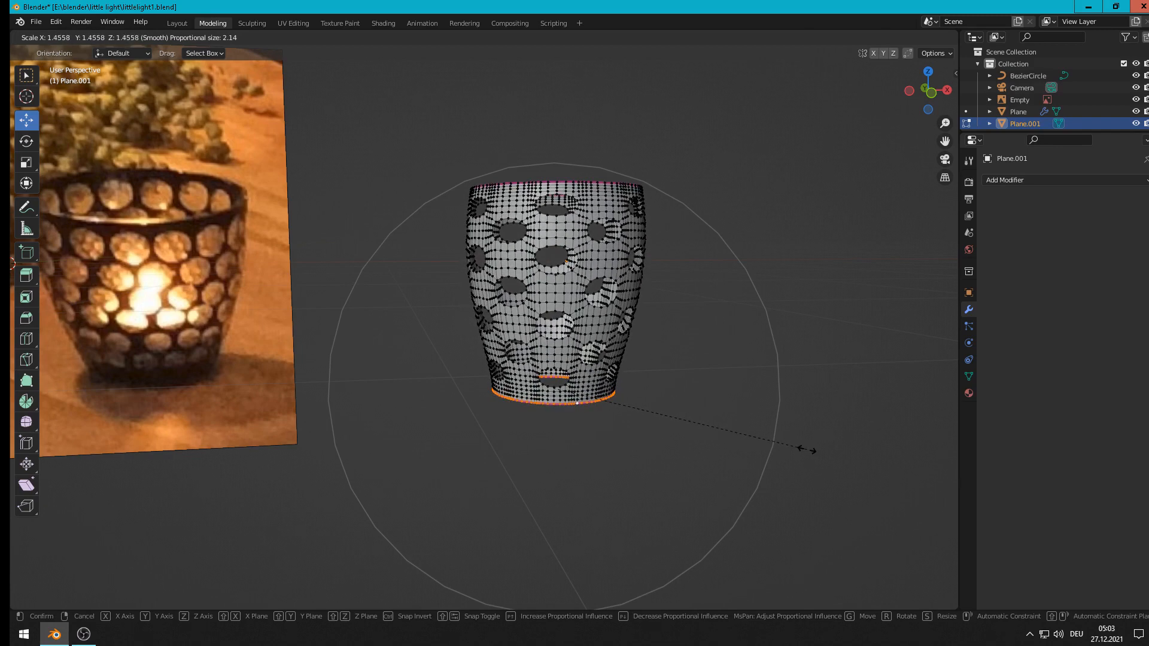
scroll(805, 450, down, 2)
scroll(805, 450, up, 3)
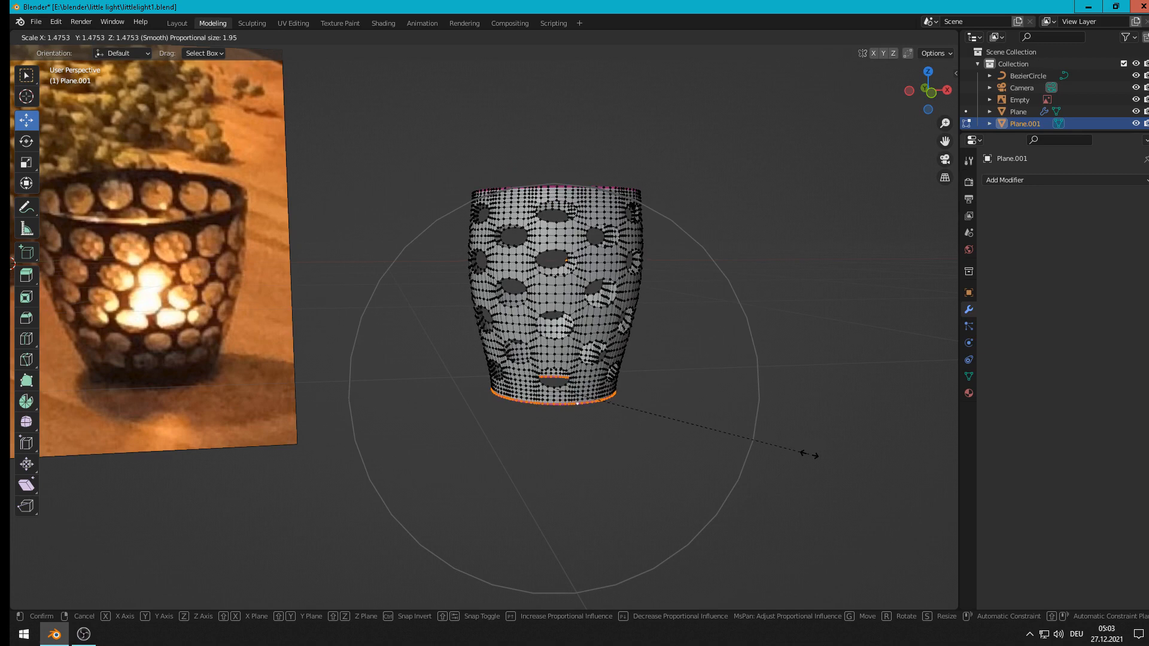
scroll(804, 457, down, 2)
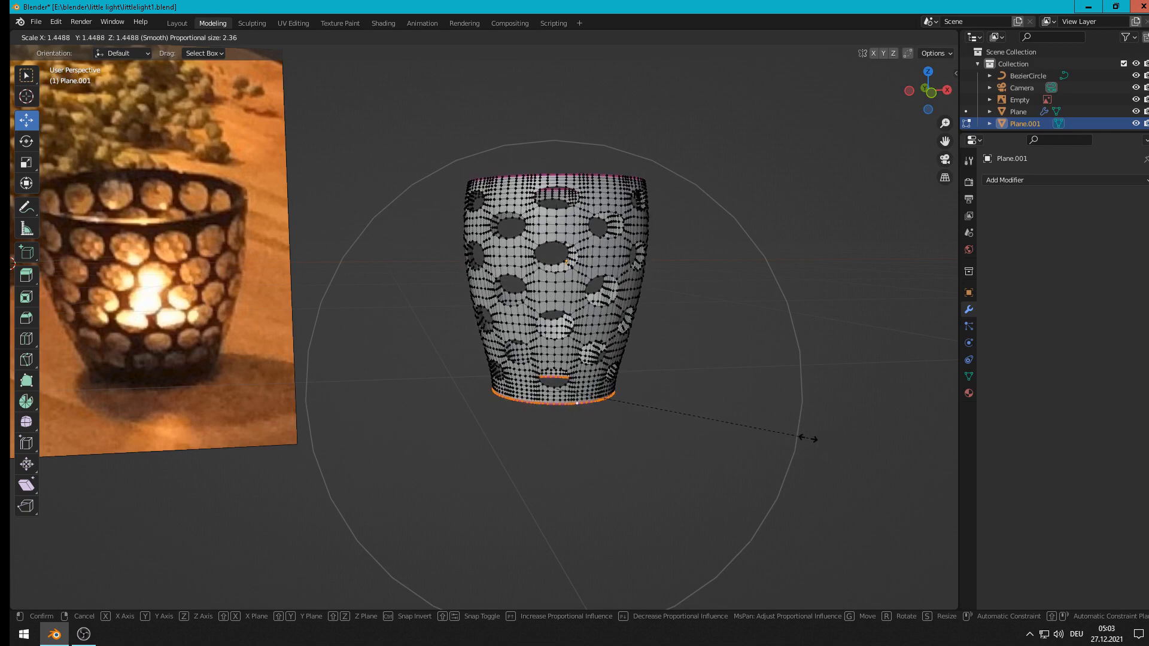
click(648, 271)
key(Tab)
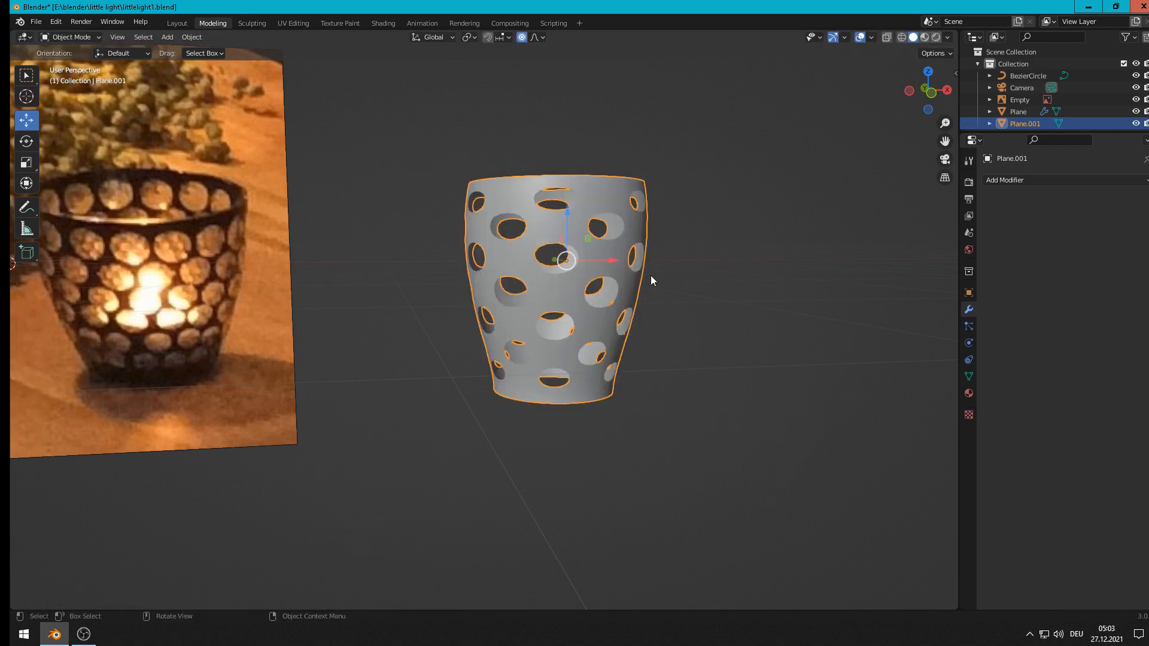
Step: Examine the cup's shape, holes and open bottom rim up close and against the reference photo
scroll(648, 272, down, 3)
mouse_move(647, 274)
middle_down()
mouse_move(766, 283)
mouse_move(595, 257)
mouse_move(640, 277)
mouse_move(620, 272)
mouse_move(640, 284)
mouse_move(626, 283)
middle_up()
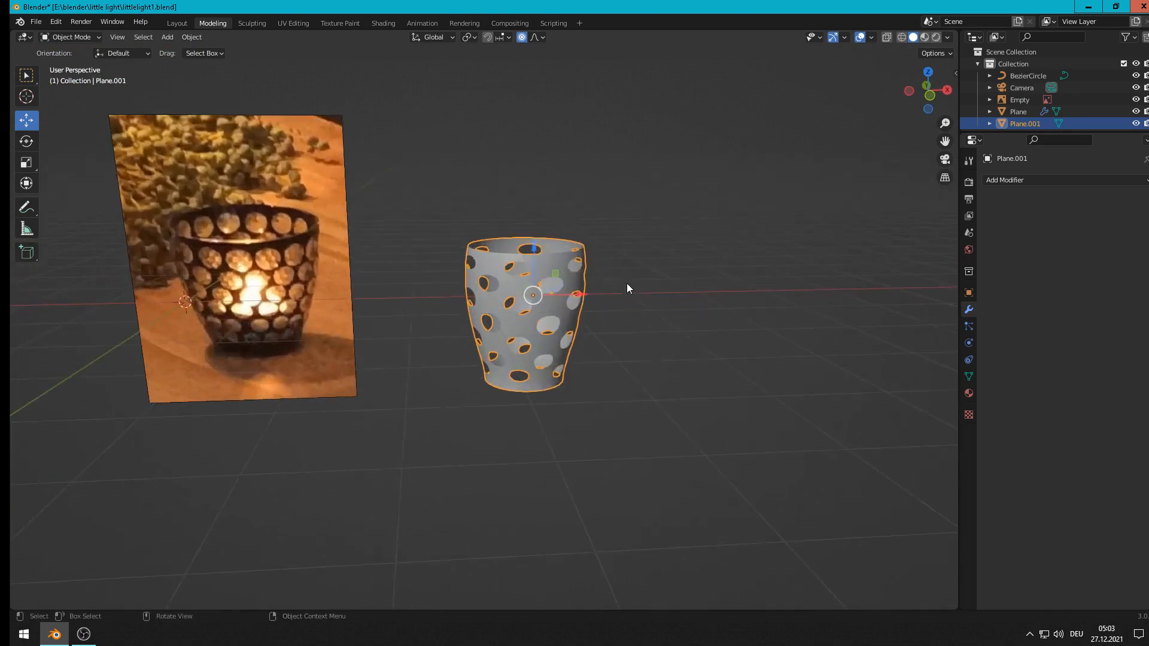
scroll(627, 272, up, 6)
scroll(599, 191, up, 3)
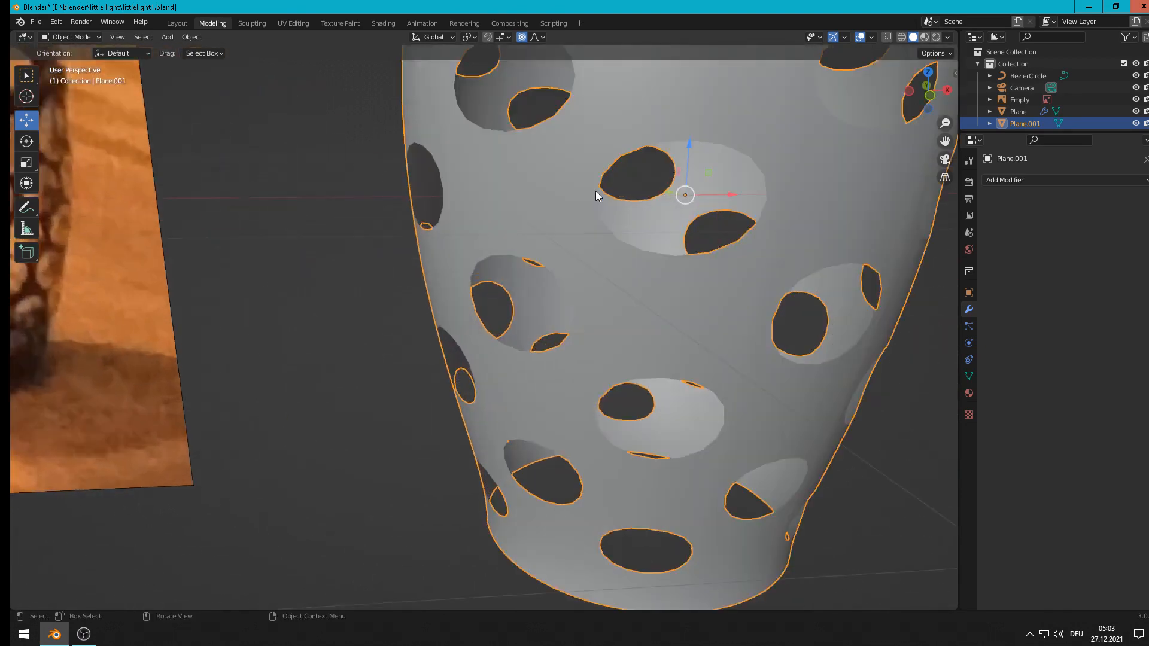
middle_drag(593, 191, 582, 194)
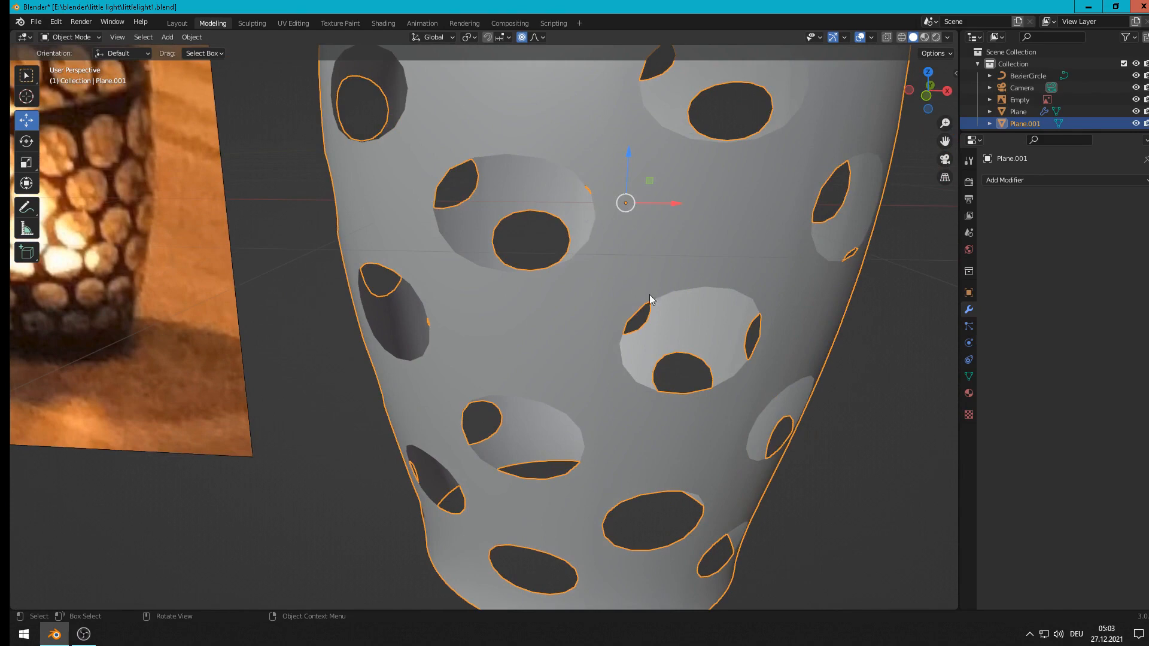
scroll(690, 296, down, 4)
middle_drag(655, 427, 634, 444)
scroll(630, 447, up, 5)
scroll(612, 408, down, 7)
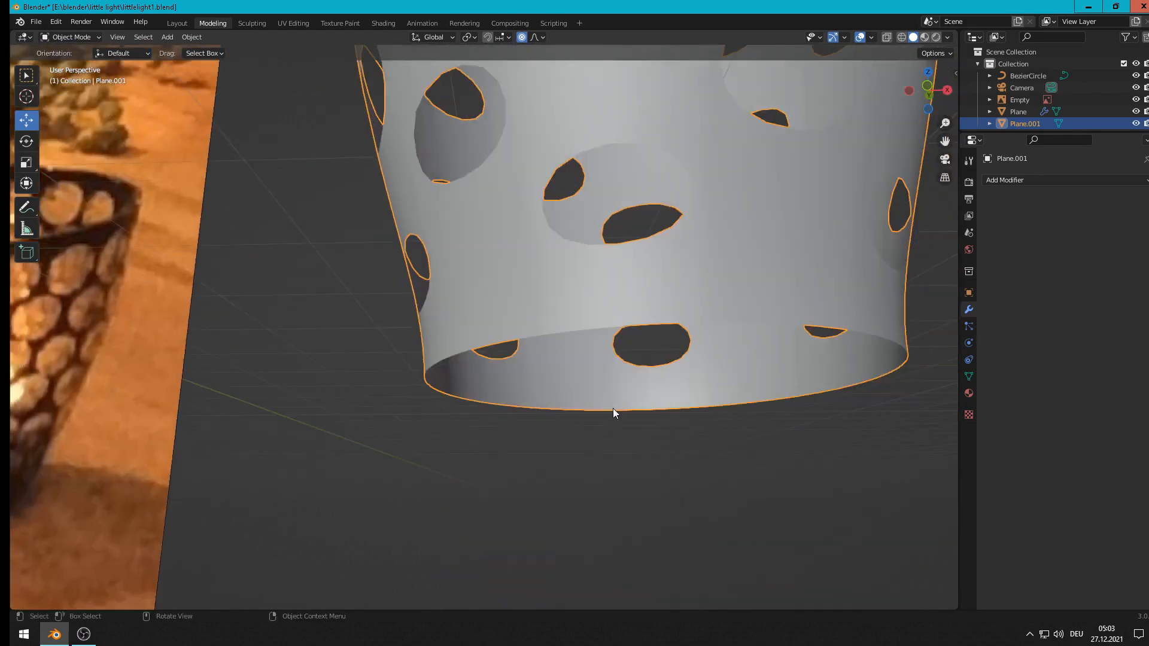
Step: Fill the cup's selected bottom edge loop with a face to close the base, and return to Object Mode
key(Tab)
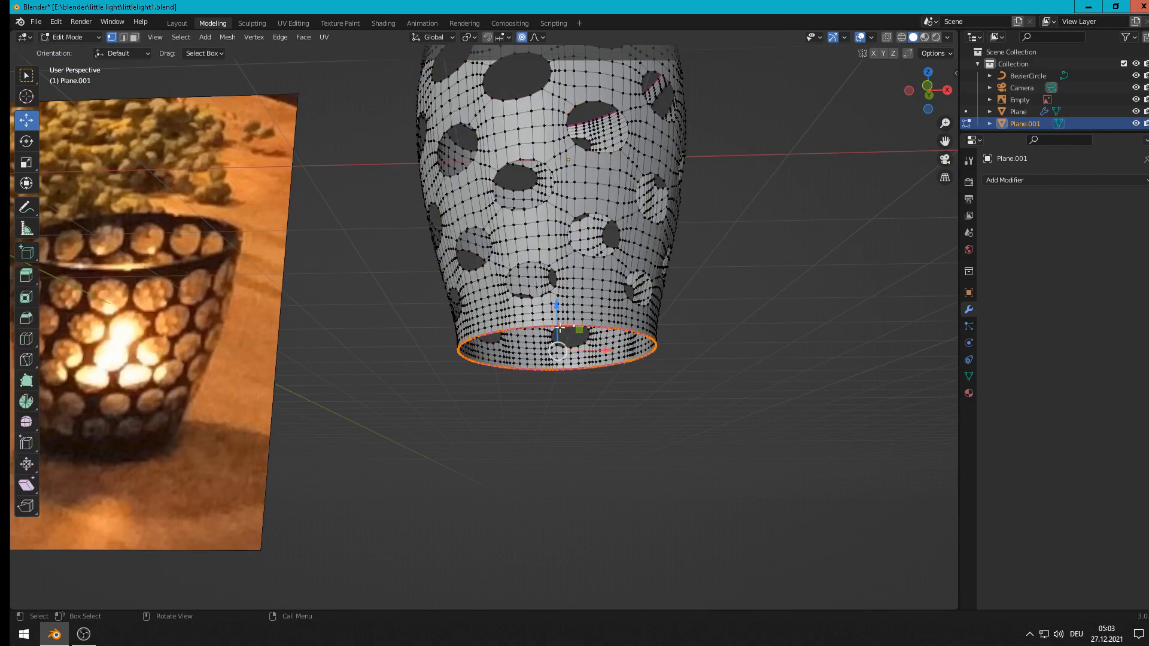
key(f)
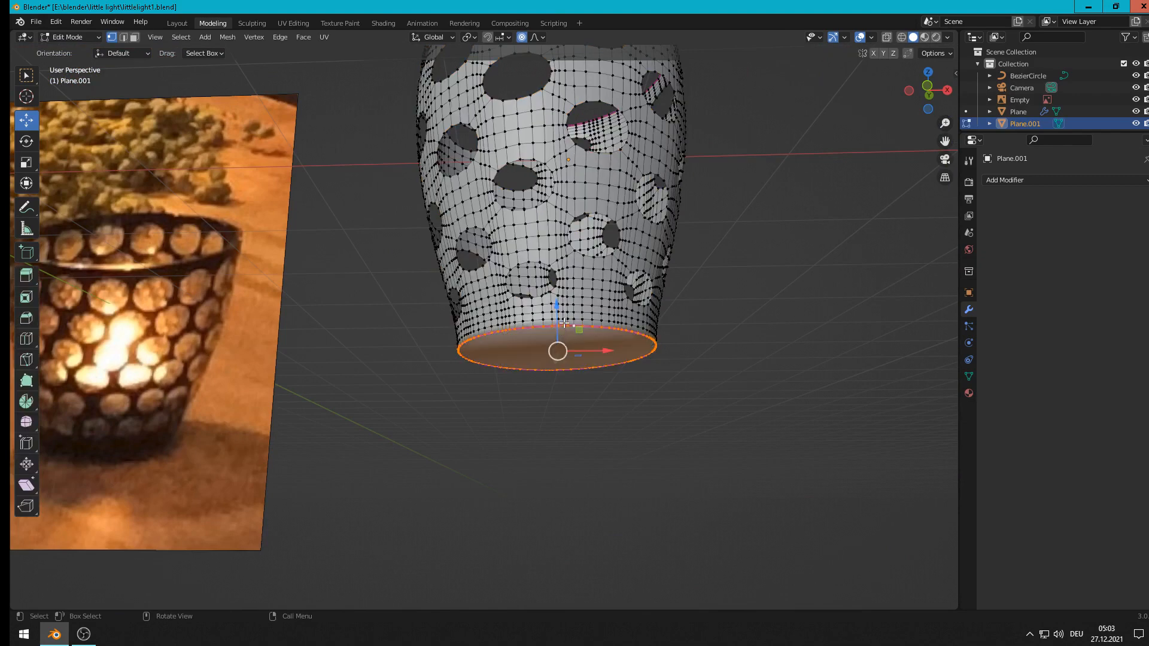
key(Tab)
scroll(571, 283, down, 4)
middle_drag(551, 249, 541, 293)
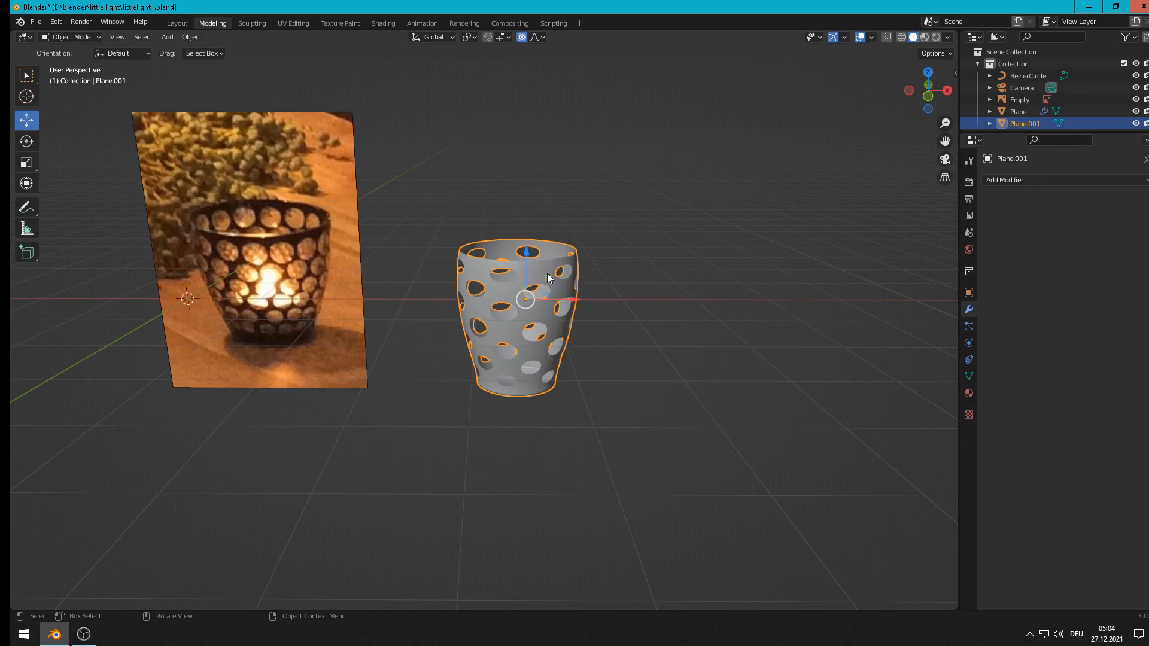
Step: Add a Solidify modifier to the perforated cup to give its wall thickness
scroll(547, 273, up, 2)
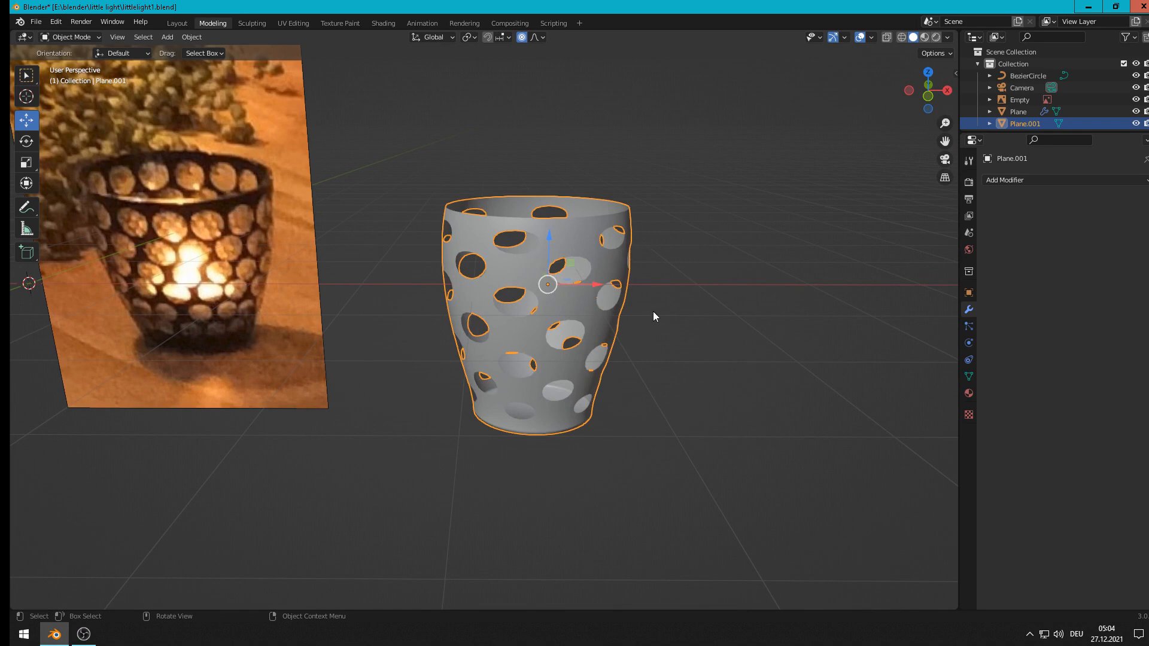
scroll(561, 219, up, 1)
middle_drag(578, 226, 609, 218)
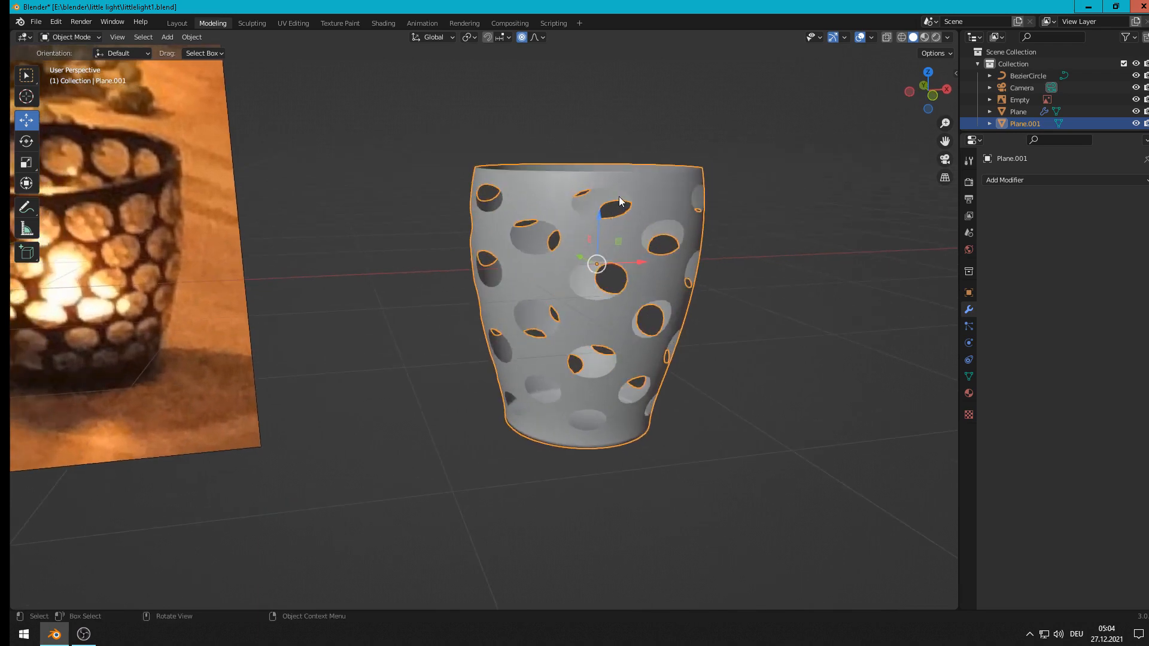
key(Tab)
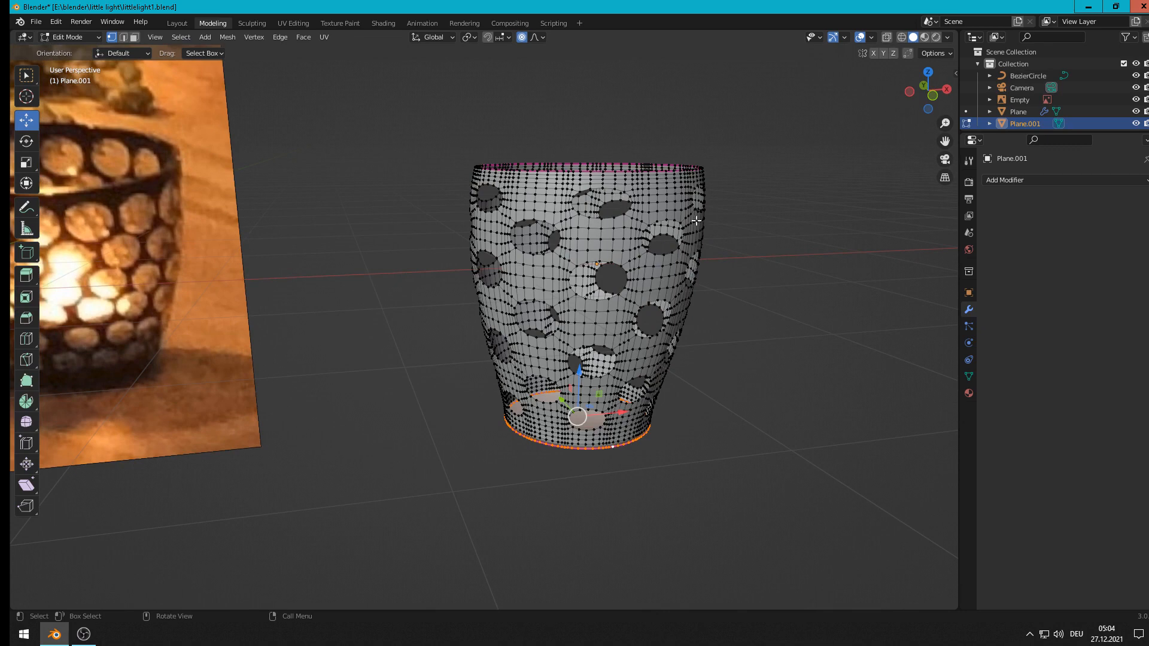
middle_drag(696, 221, 538, 361)
key(Tab)
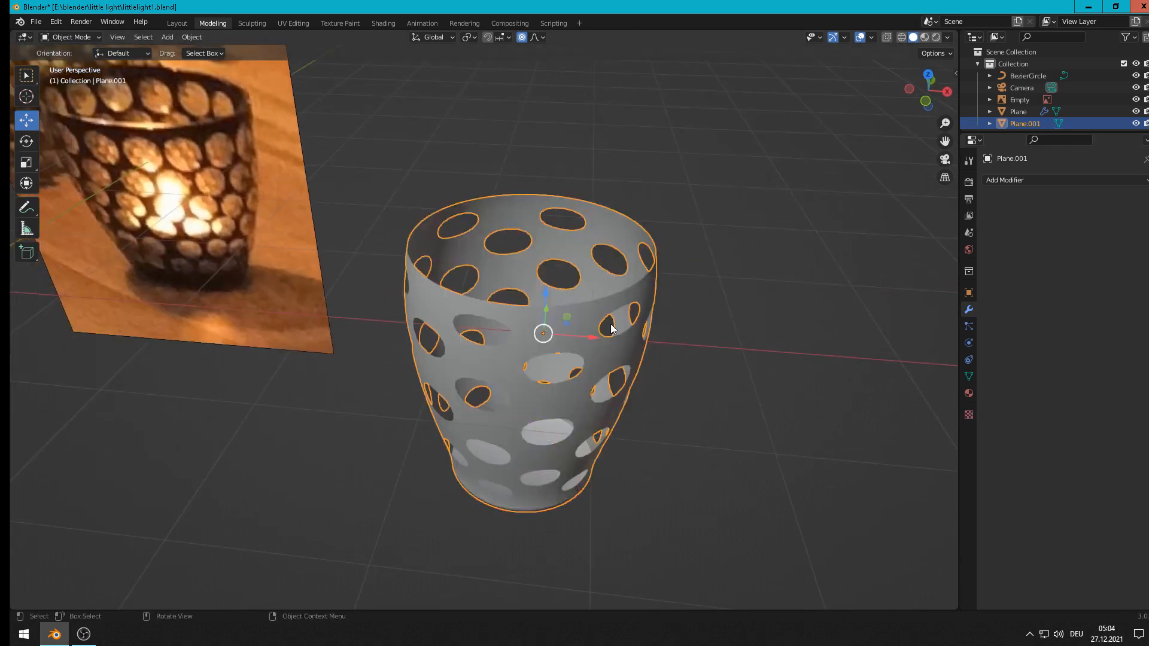
click(993, 180)
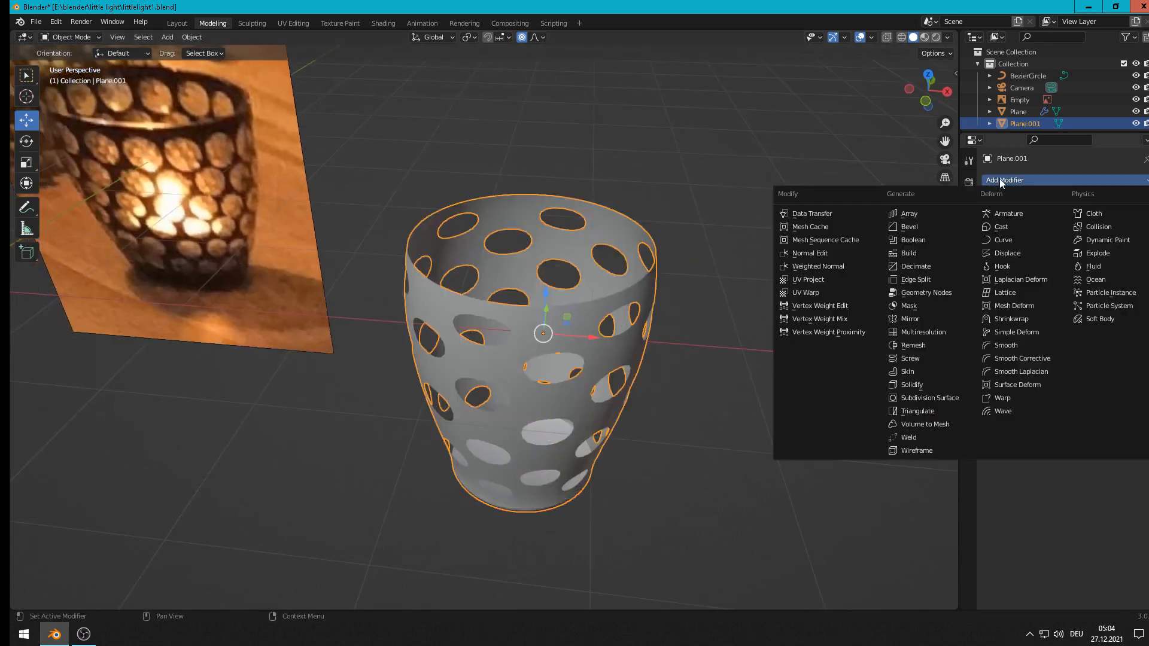
click(938, 384)
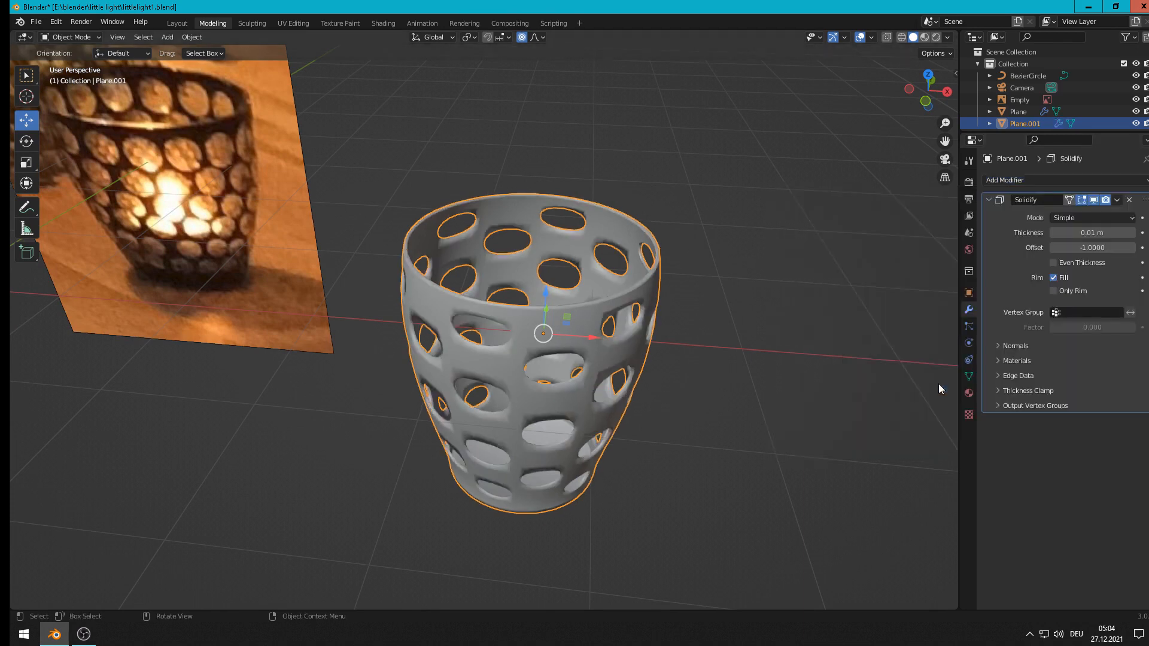
Step: Set the Solidify thickness of the cup to -0.012 m
scroll(631, 325, up, 10)
scroll(766, 308, down, 10)
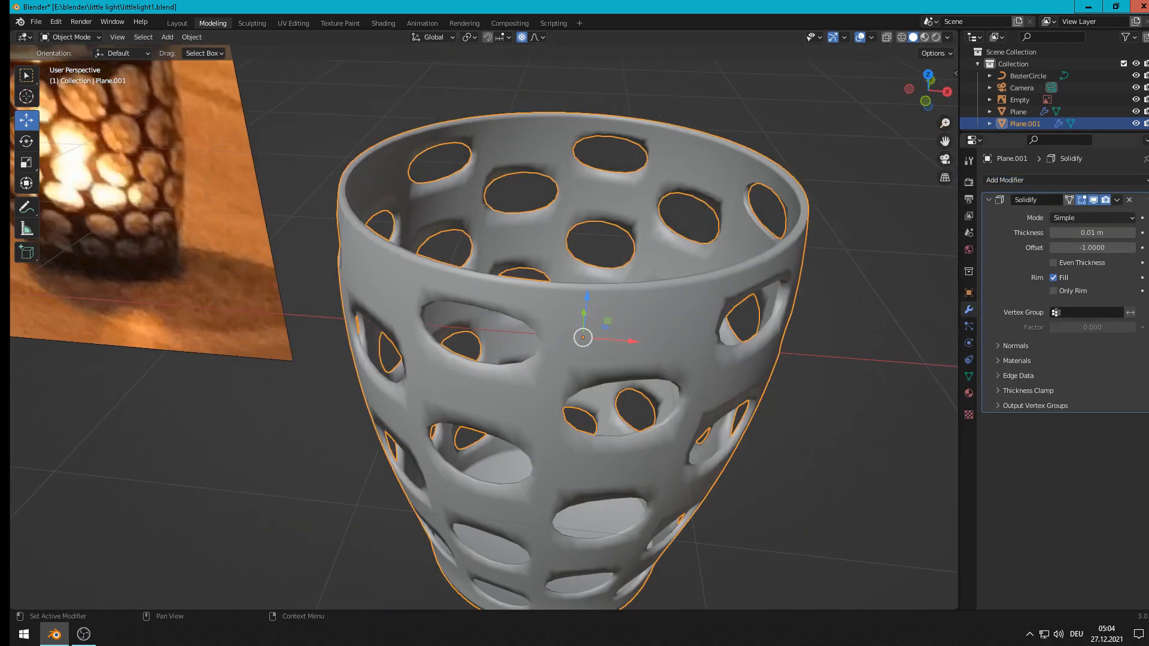
mouse_move(1092, 233)
mouse_down()
mouse_move(1065, 233)
mouse_move(1076, 233)
mouse_up()
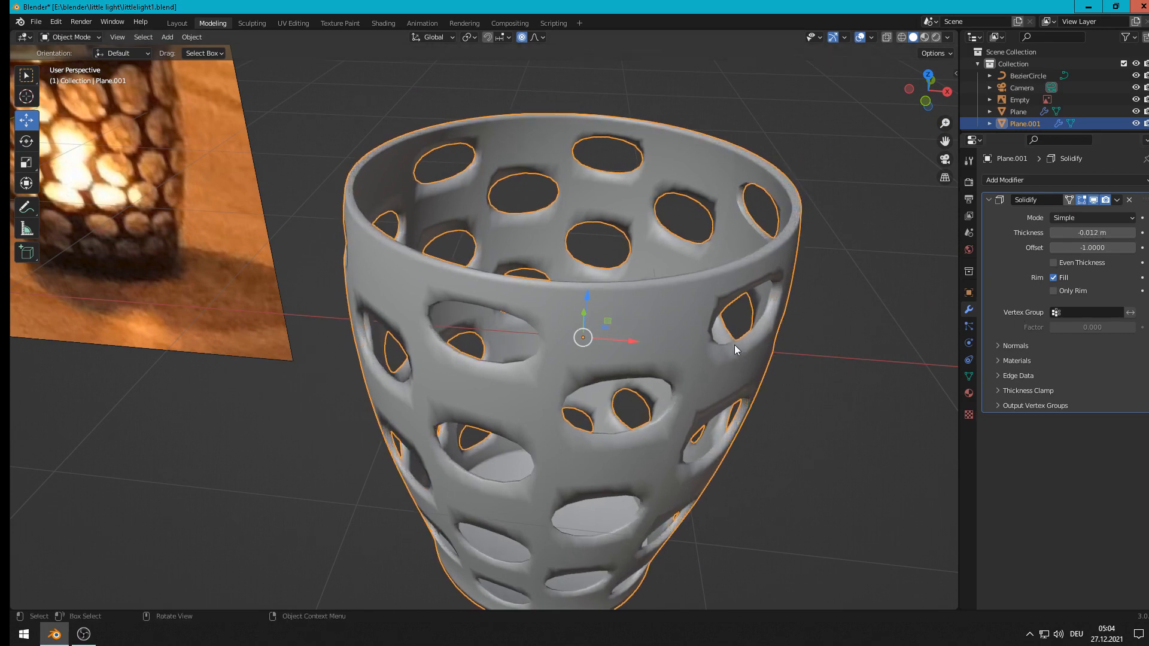
middle_drag(742, 329, 799, 423)
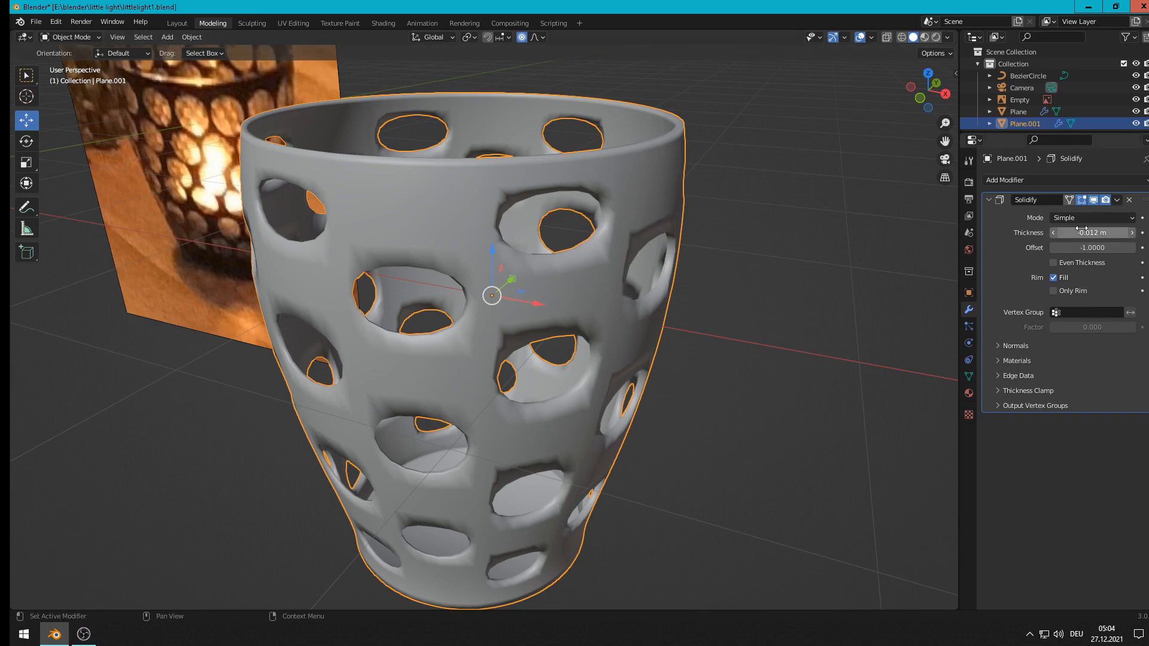
Step: Add an Edge Split modifier to the cup so the rim and hole edges are shaded sharply
click(1026, 180)
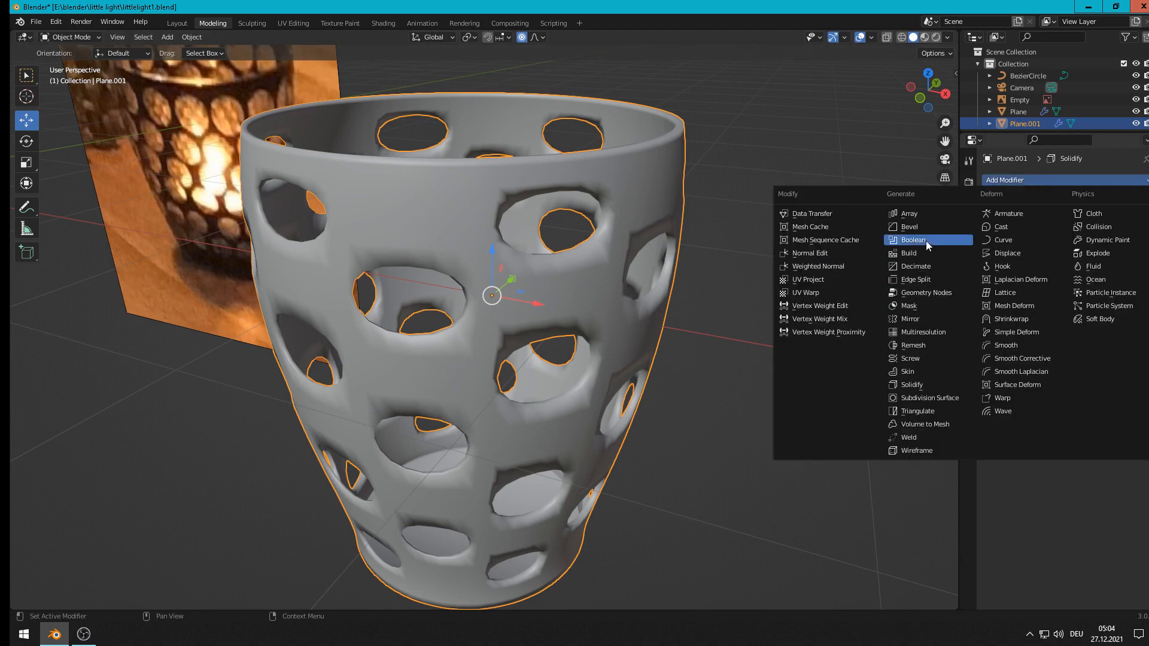
click(921, 280)
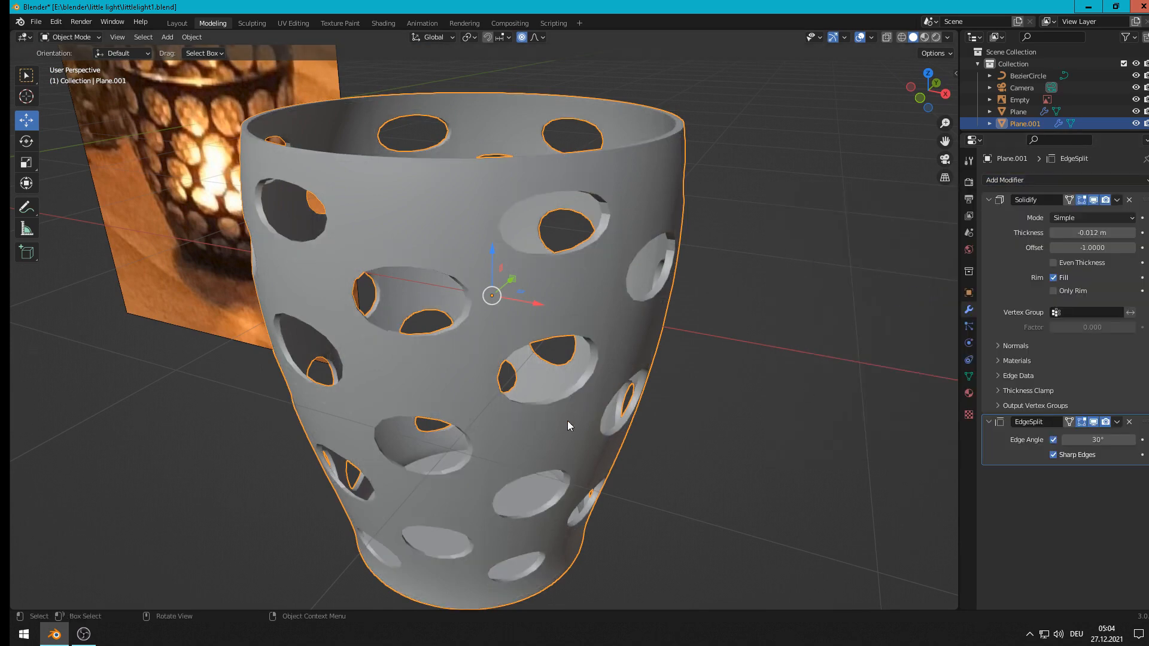
middle_drag(541, 296, 569, 359)
scroll(505, 368, down, 5)
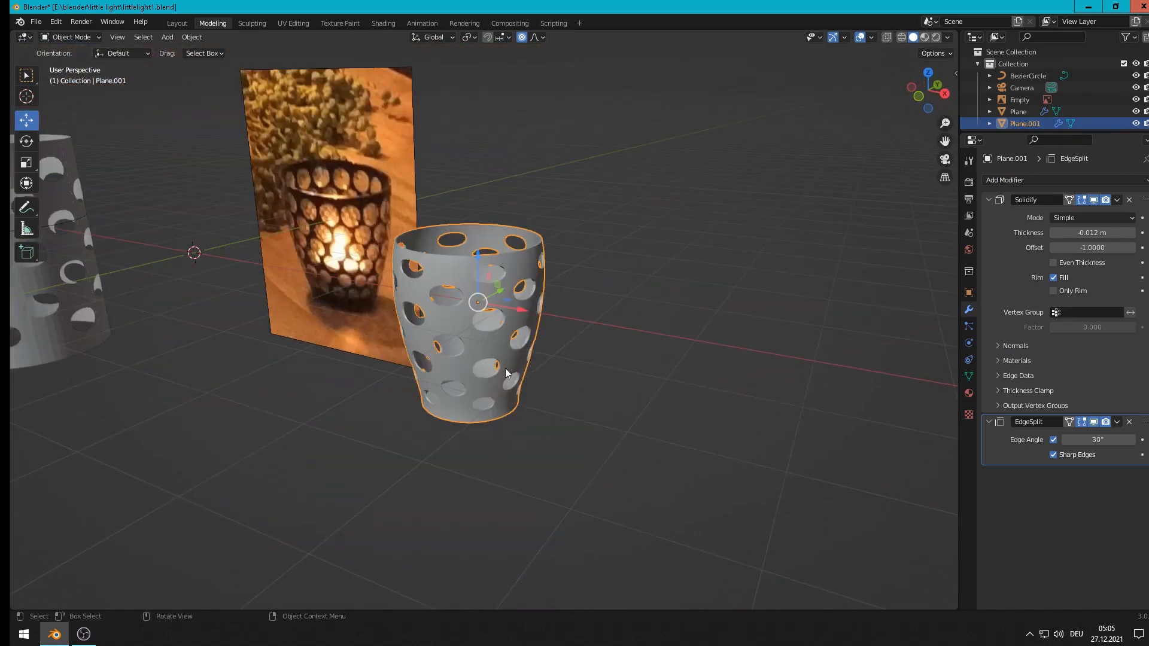
middle_drag(424, 275, 363, 266)
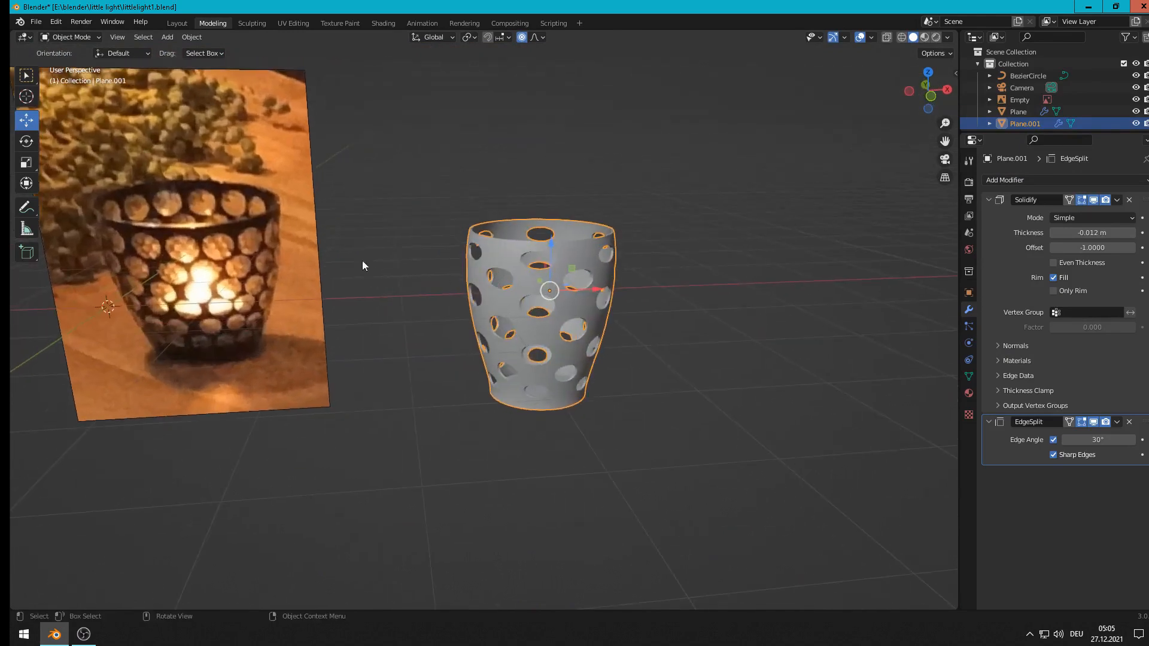
Step: Examine the perforated cup from several angles and distances and compare it with the reference photo
scroll(141, 202, up, 3)
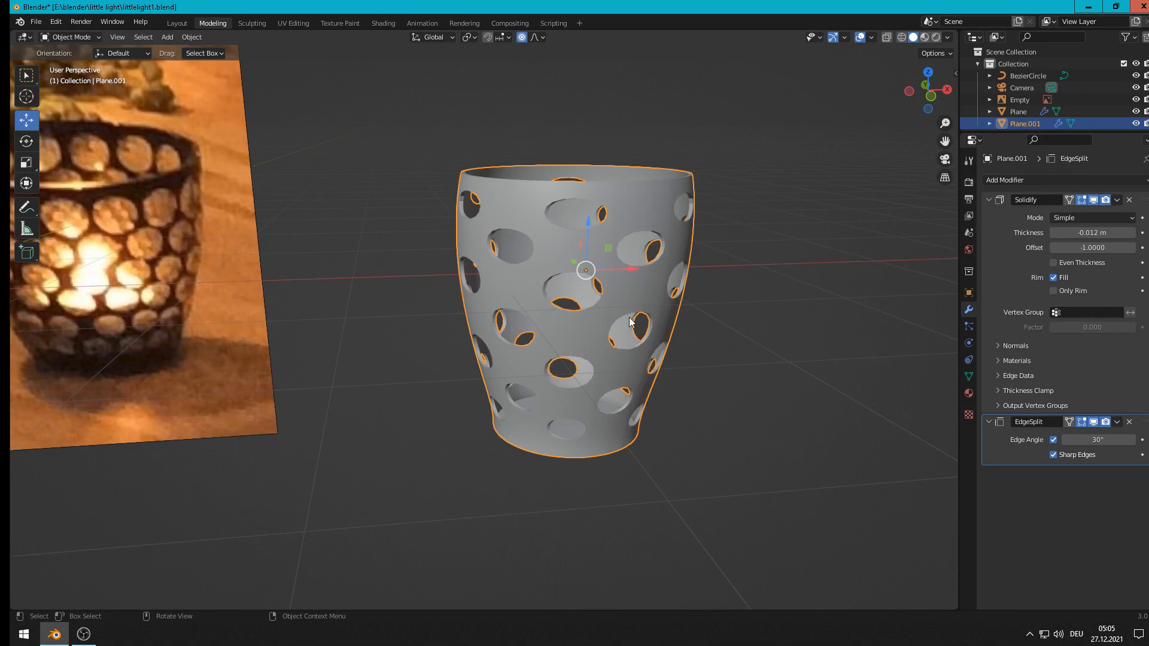
scroll(626, 336, down, 4)
middle_drag(625, 338, 585, 363)
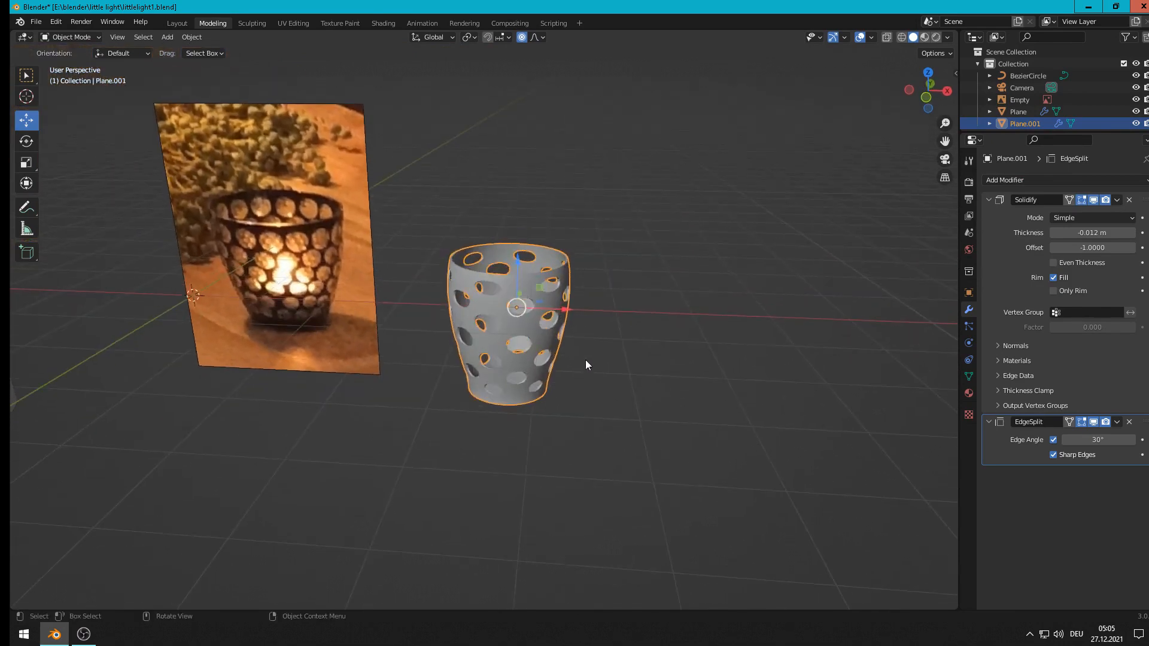
scroll(586, 357, up, 2)
scroll(587, 281, down, 6)
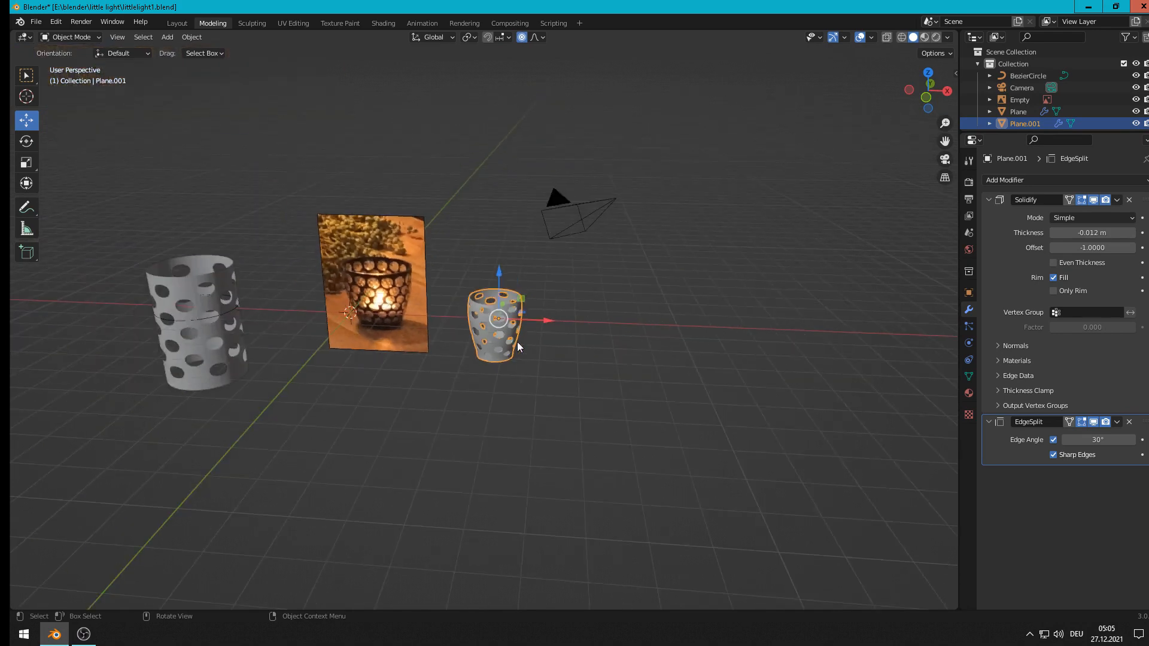
scroll(518, 320, up, 8)
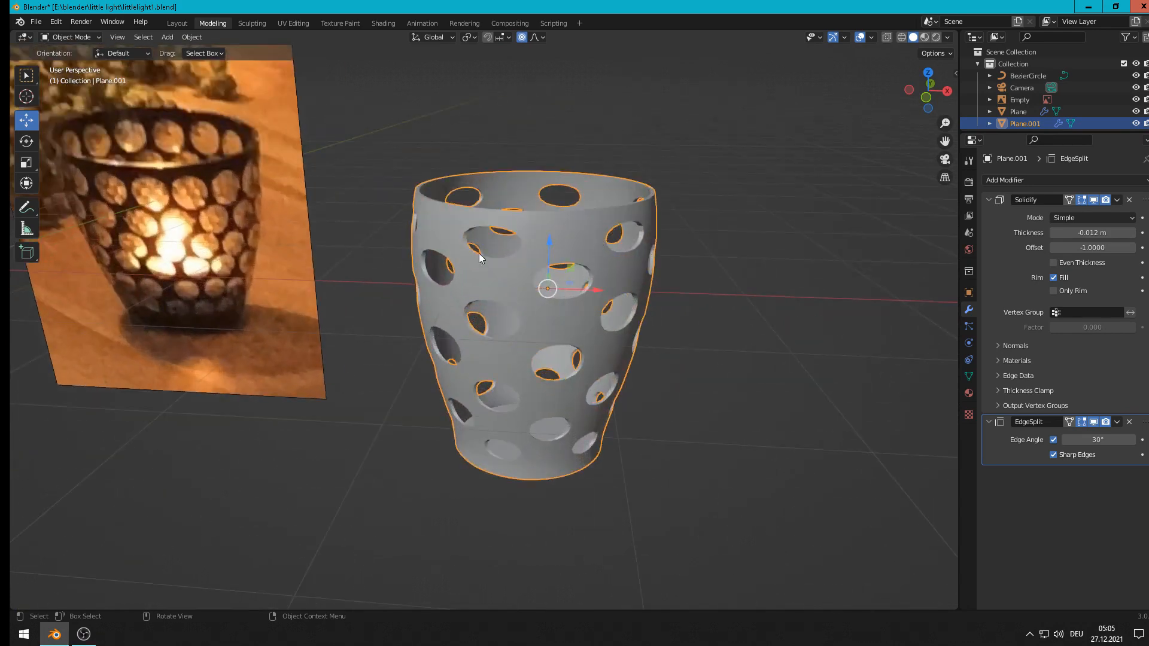
scroll(561, 251, up, 2)
scroll(619, 252, up, 4)
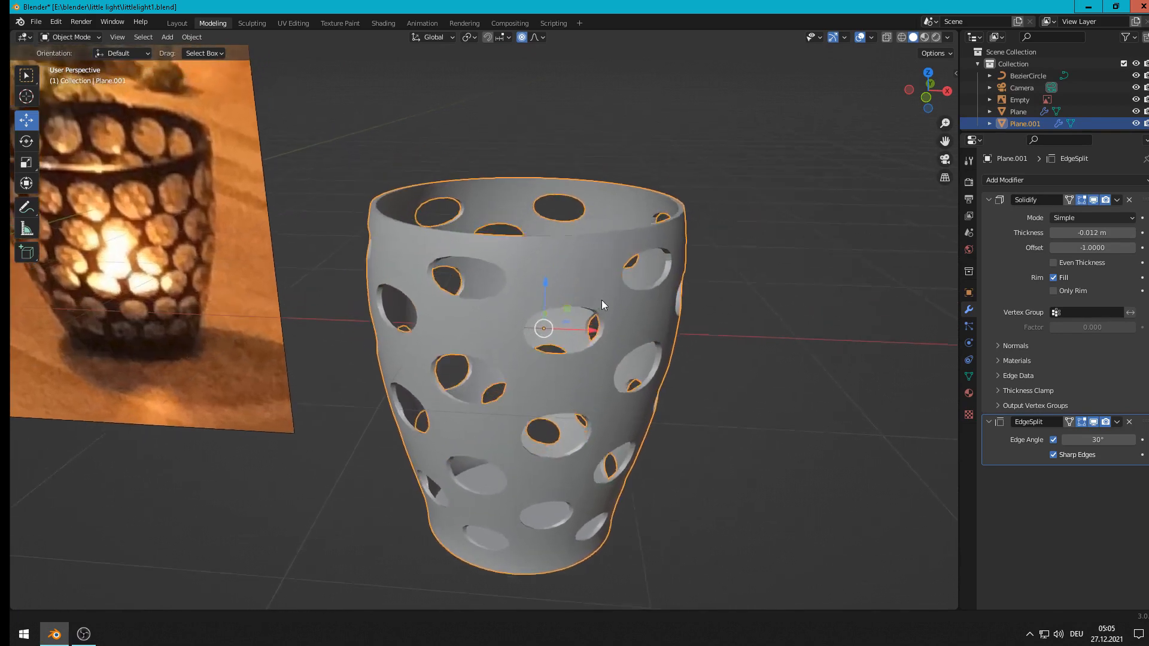
key(Tab)
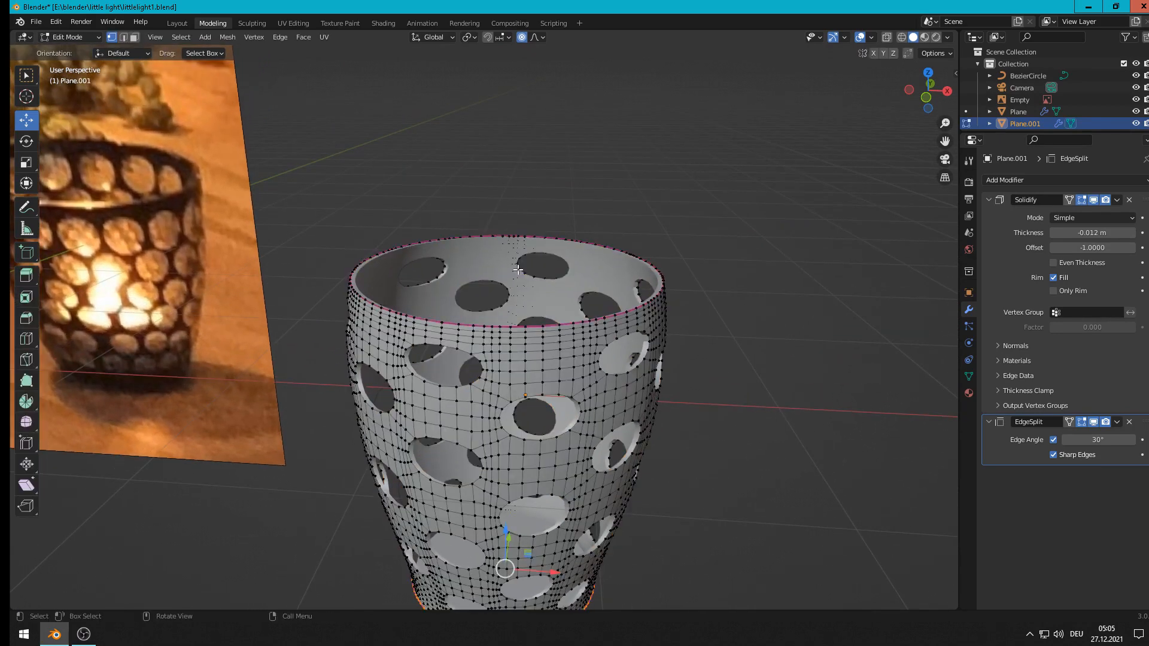
alt+click(584, 385)
scroll(586, 392, down, 4)
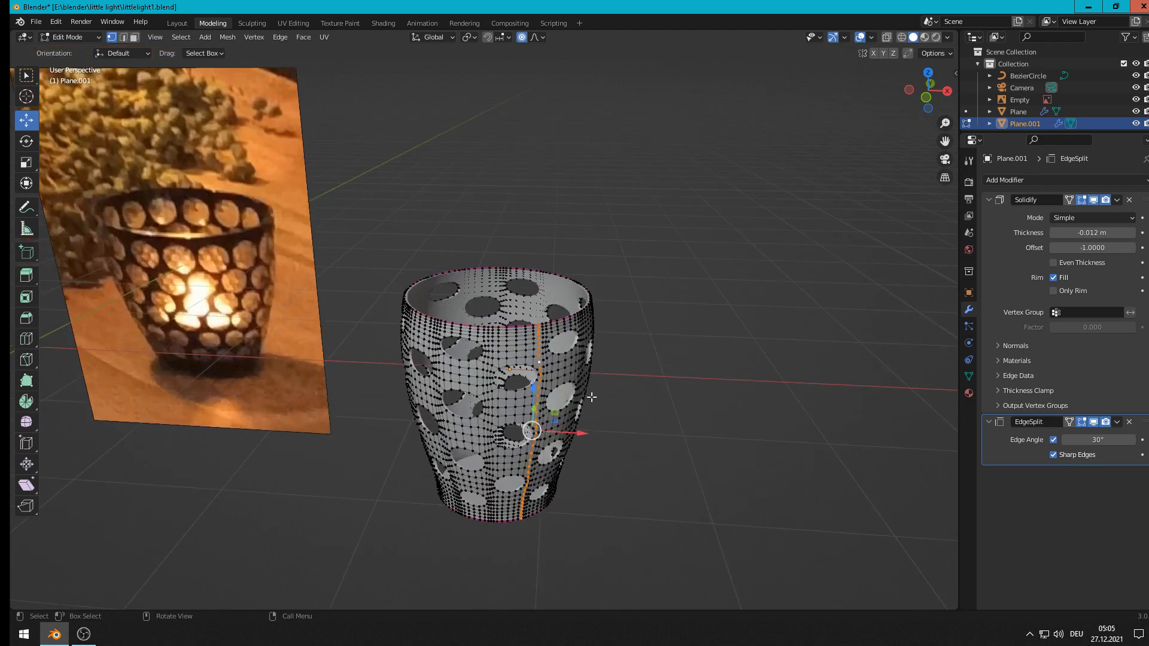
key(shift+d)
right_click(591, 399)
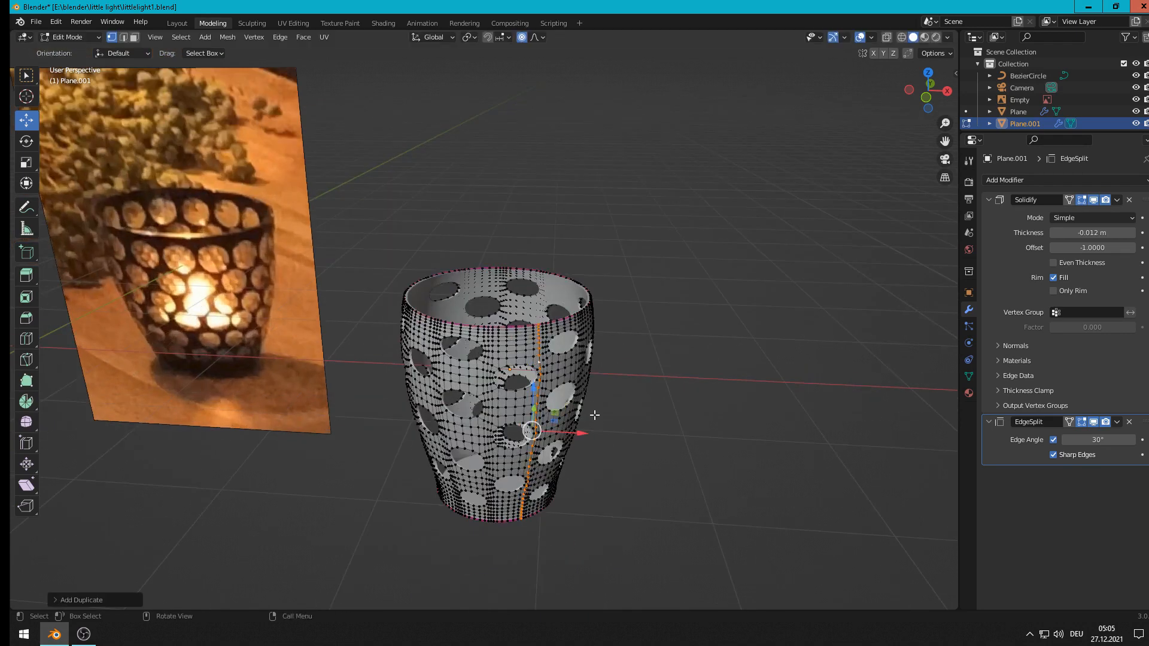
drag(581, 436, 650, 437)
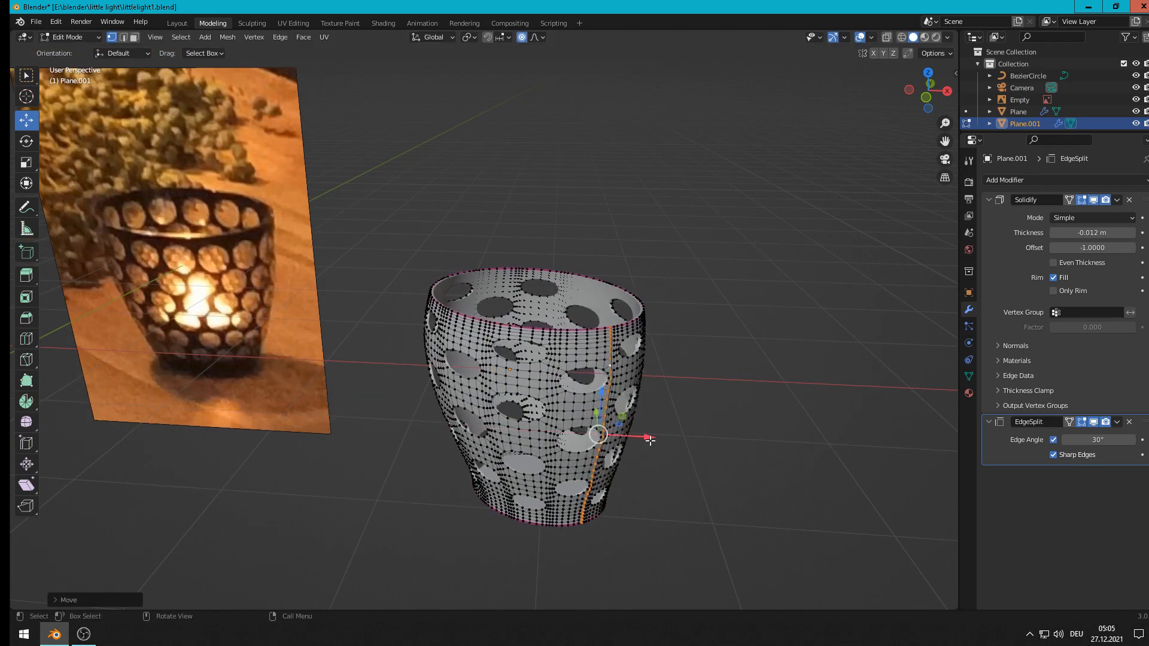
key(ctrl+z)
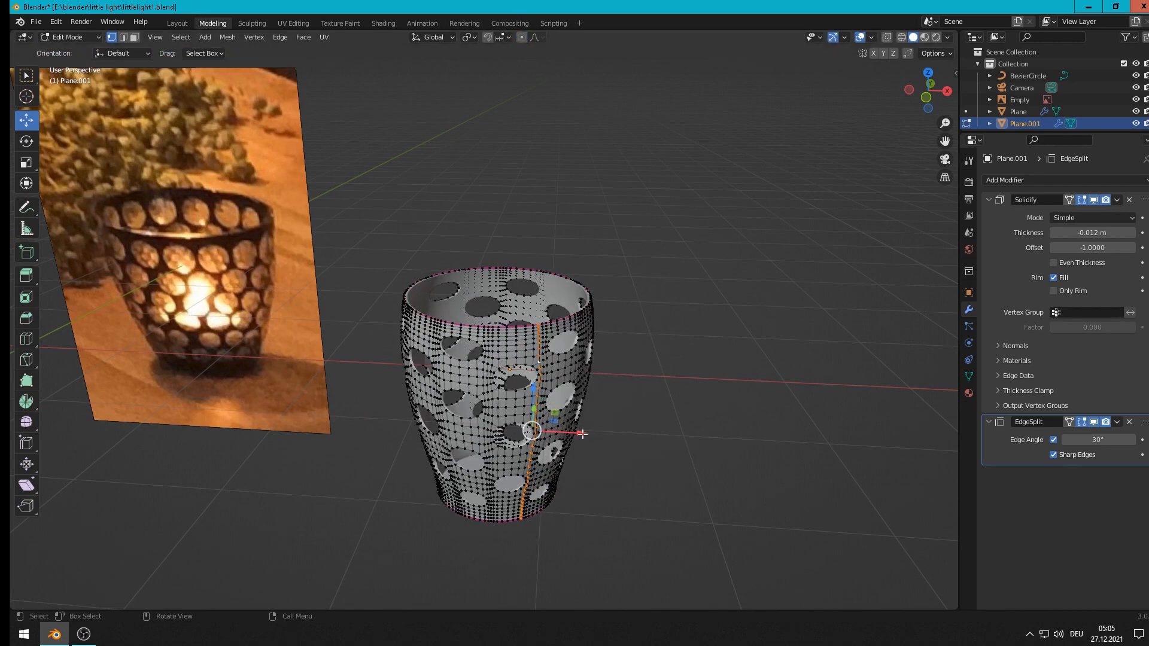
drag(579, 432, 726, 441)
middle_drag(694, 441, 721, 390)
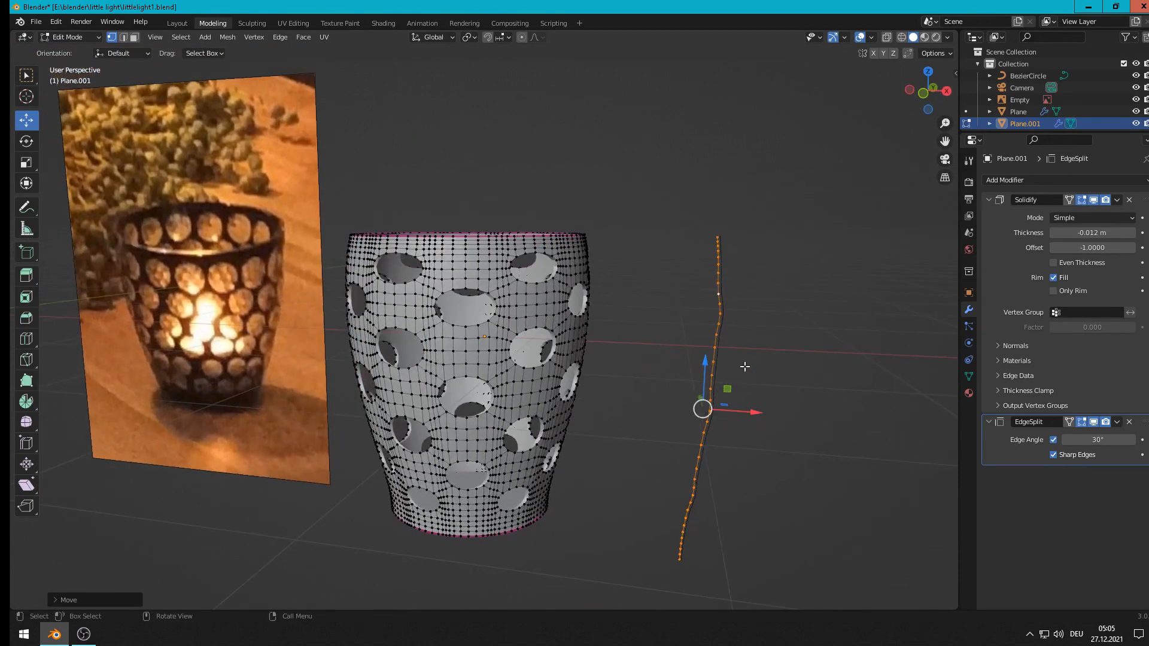
key(x)
click(711, 283)
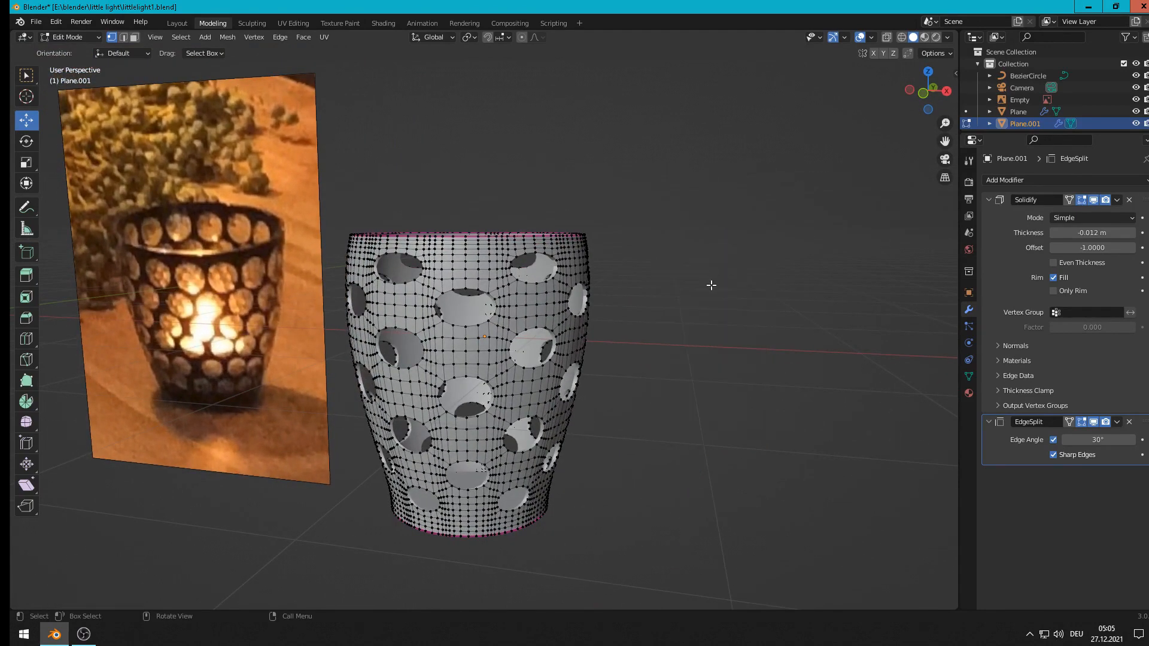
key(Tab)
Step: Add a mesh circle to the scene in the front view
key(KP_1)
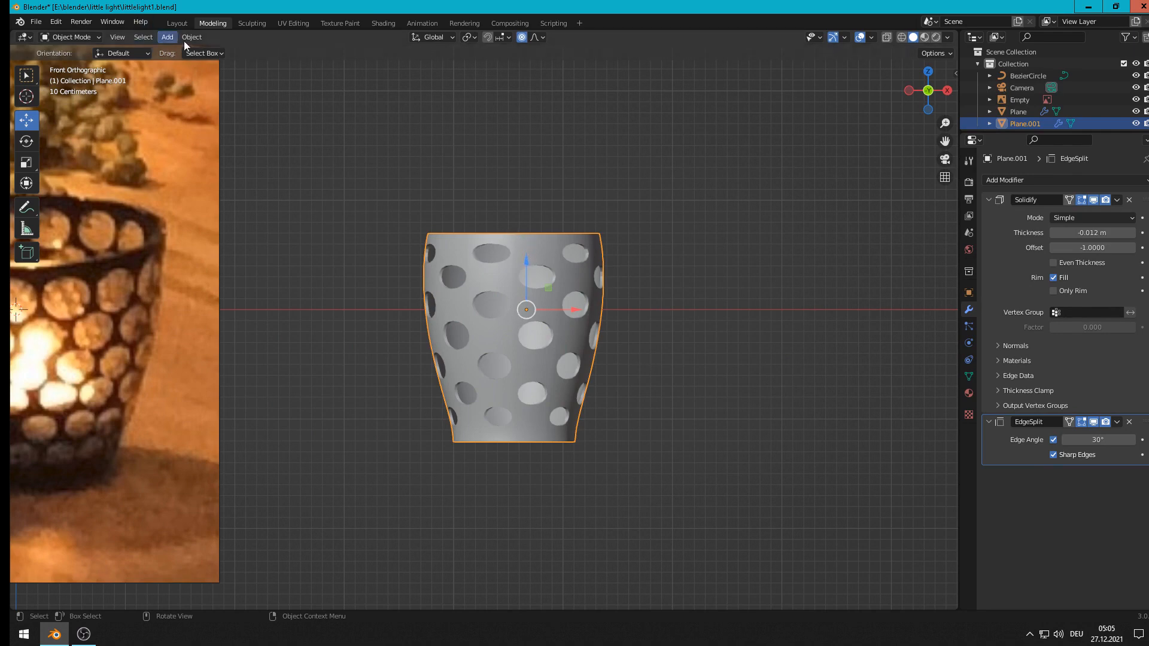
click(168, 37)
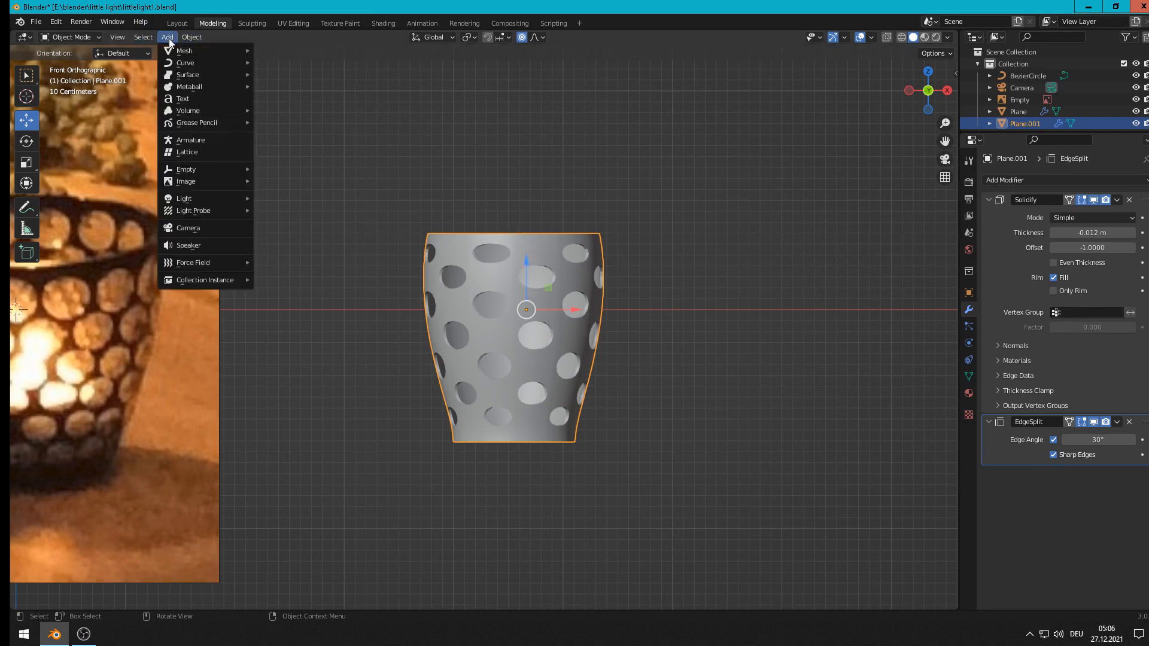
mouse_move(184, 50)
click(284, 77)
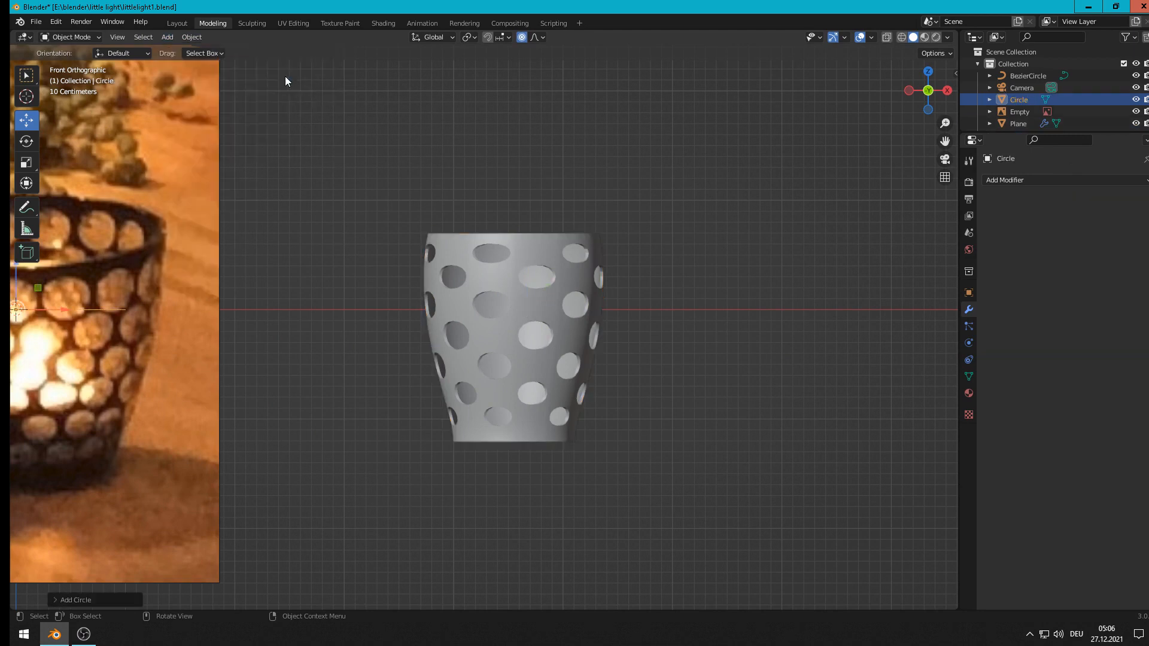
scroll(281, 325, down, 3)
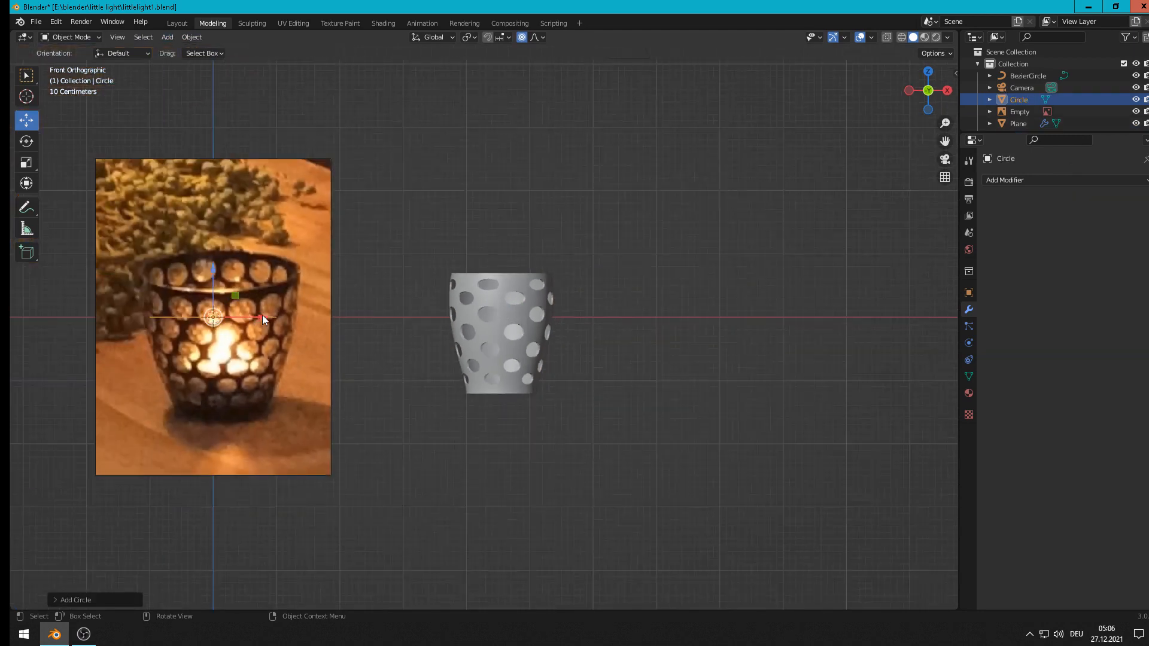
Step: Turn off proportional editing and move the circle along X over to the cup and up to its top rim
drag(262, 314, 399, 317)
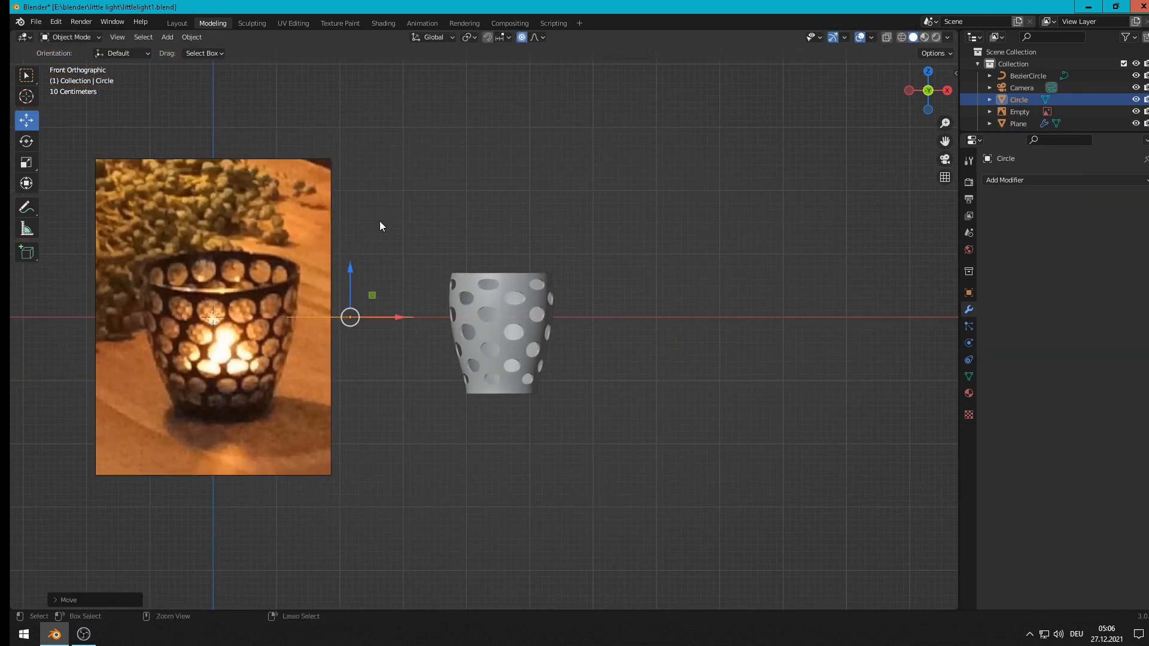
key(ctrl+z)
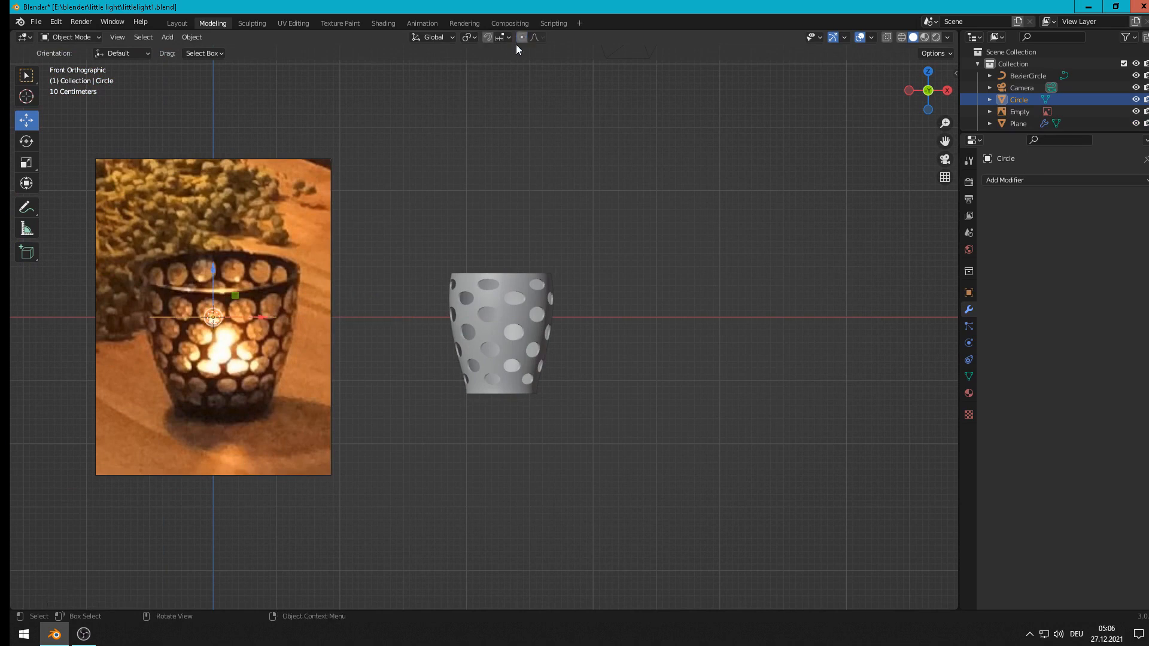
drag(262, 316, 528, 320)
drag(496, 276, 513, 226)
Step: Scale the circle down close to the rim's diameter and slide it along X to line up with the cup
scroll(624, 275, up, 4)
key(s)
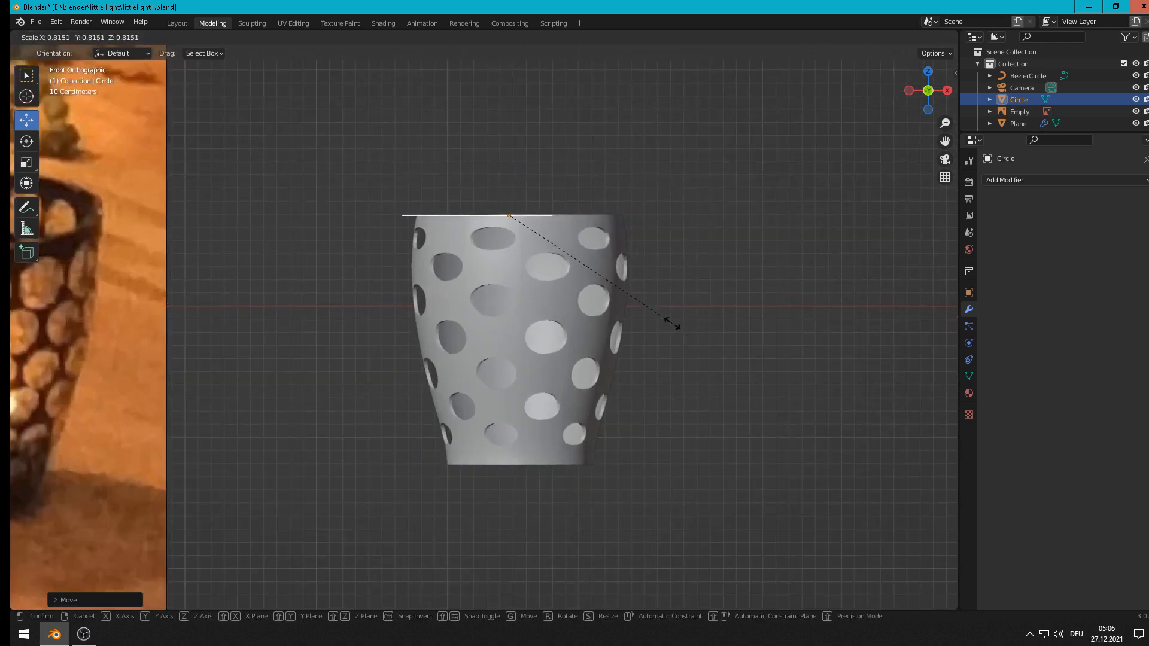
click(703, 337)
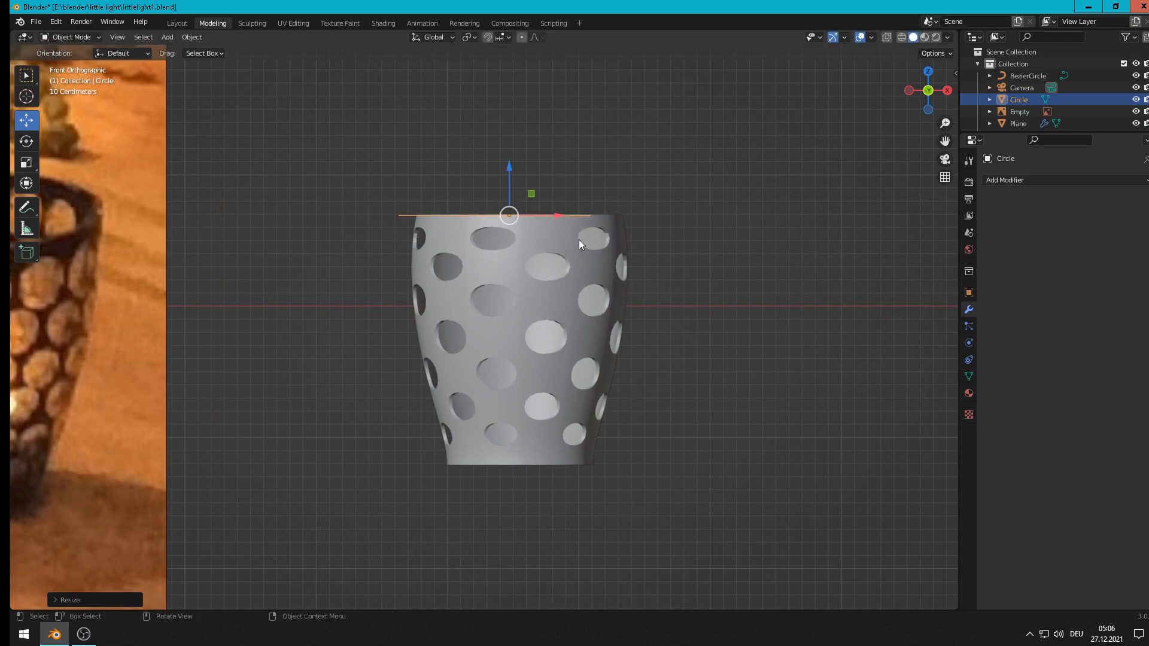
drag(555, 214, 569, 259)
middle_drag(569, 259, 549, 314)
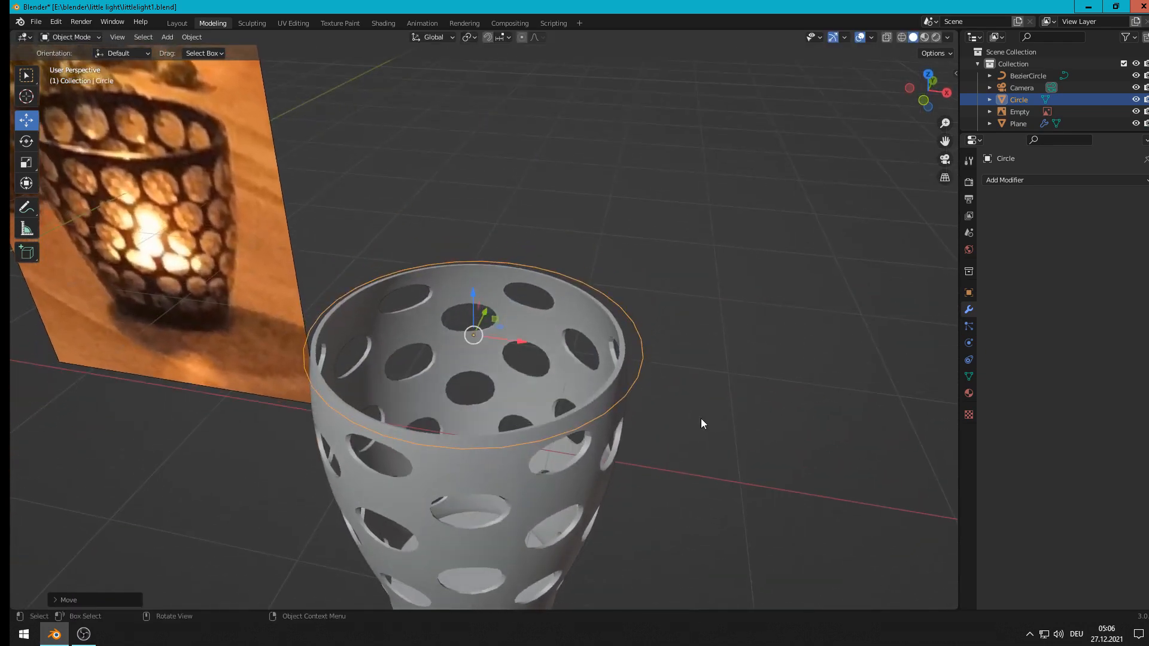
Step: Scale the circle down to fit inside the cup's rim and shift it along X toward the cup's centre
key(s)
click(673, 404)
middle_drag(672, 404, 587, 381)
drag(560, 383, 588, 383)
Step: Nudge the circle in the top view to centre it within the cup's rim
key(KP_7)
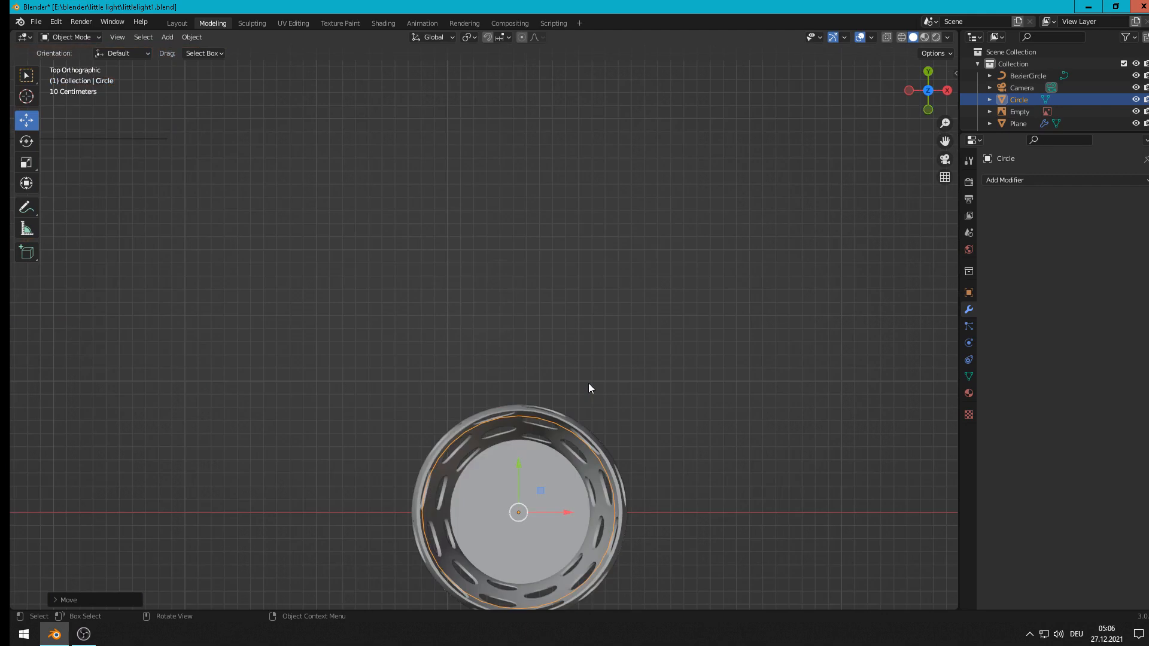
scroll(605, 426, up, 1)
shift+middle_drag(605, 422, 540, 212)
scroll(548, 231, up, 2)
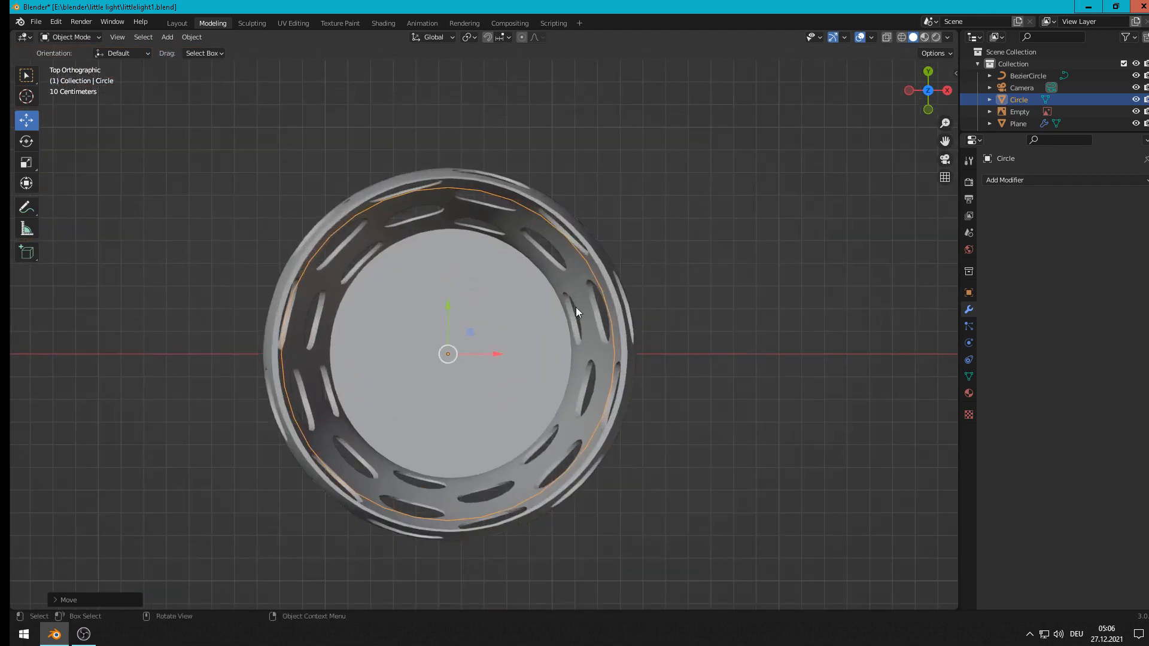
key(g)
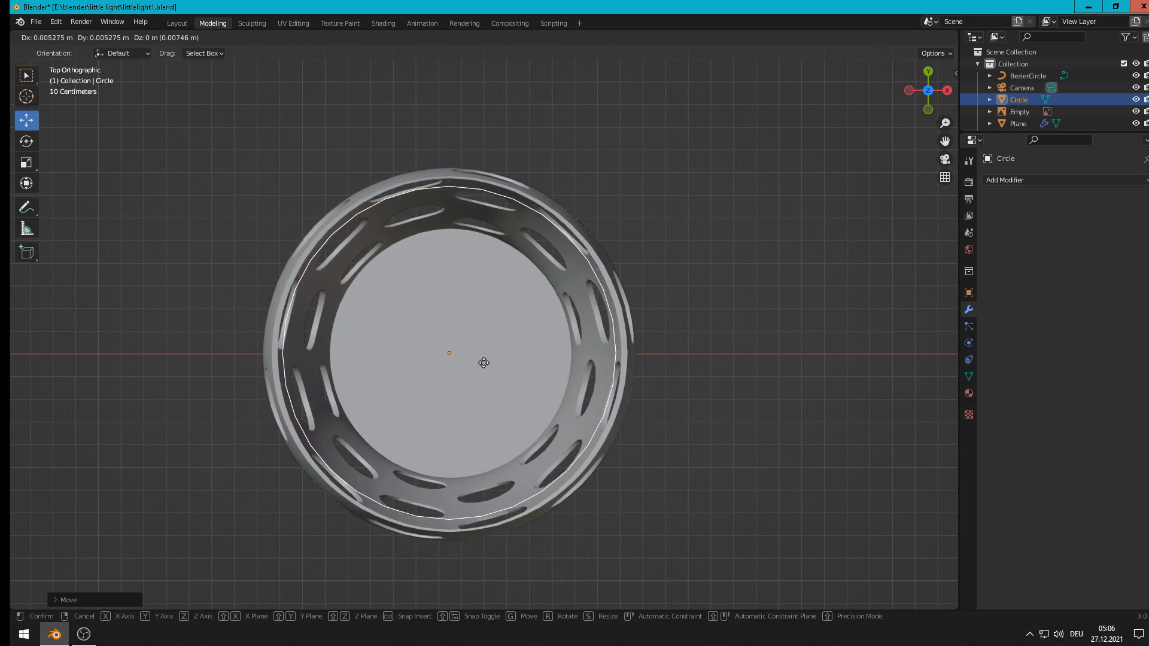
click(483, 362)
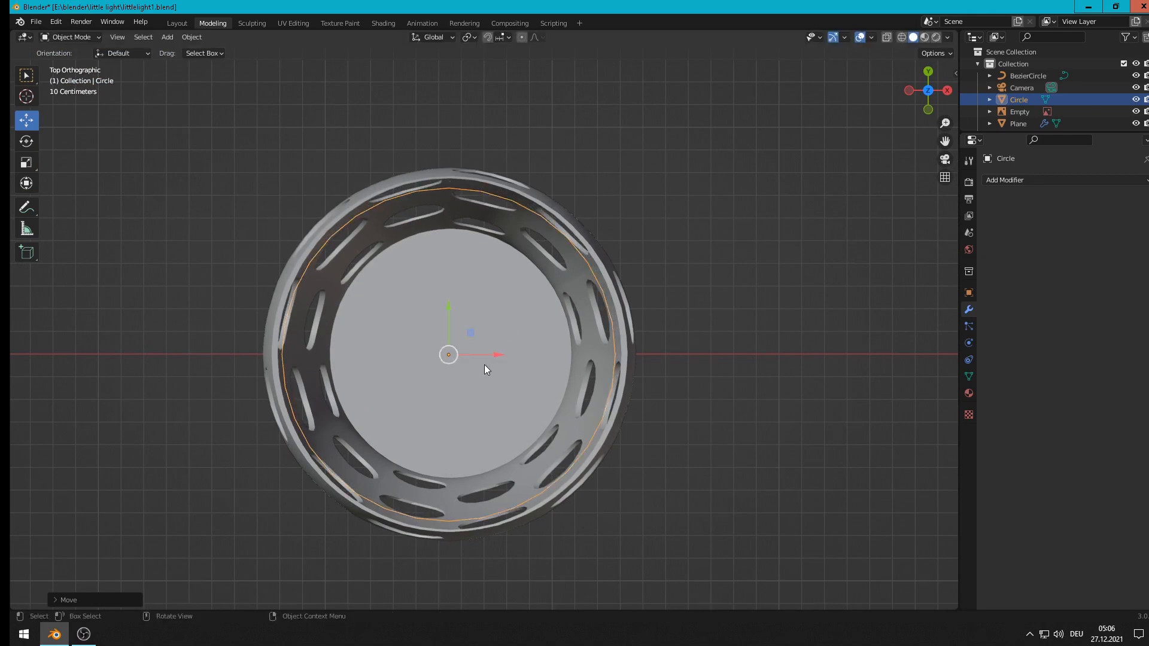
Step: Scale the circle up by a factor of about 1.02 to sit against the inner edge of the rim
middle_drag(483, 365, 573, 375)
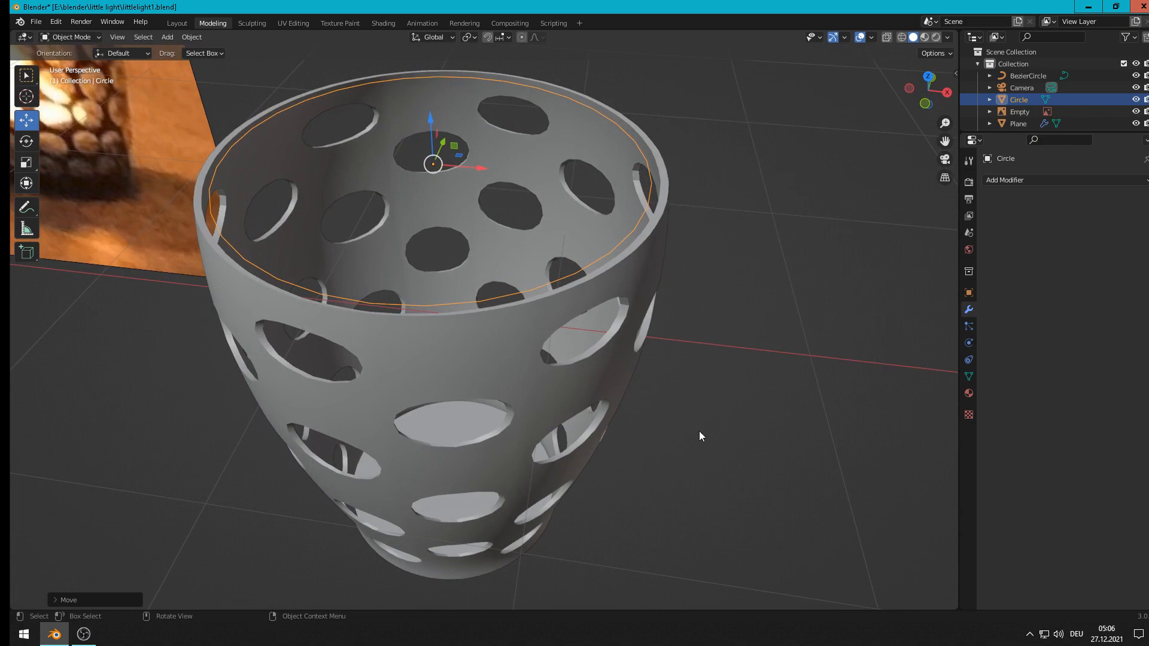
key(s)
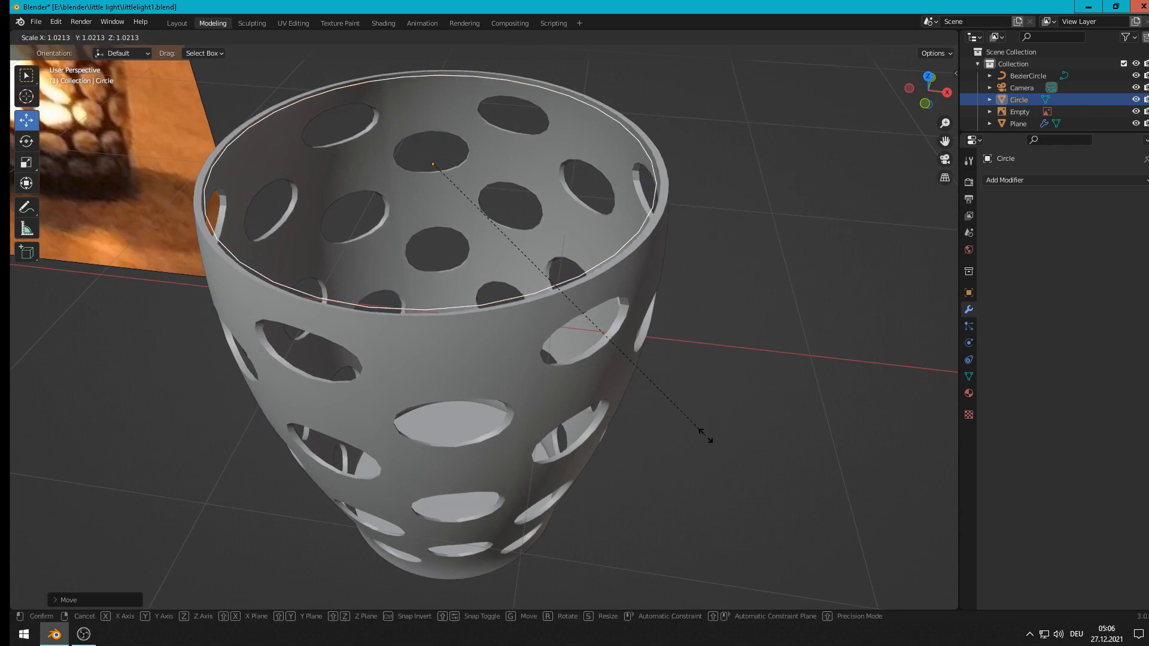
click(703, 430)
scroll(609, 383, up, 2)
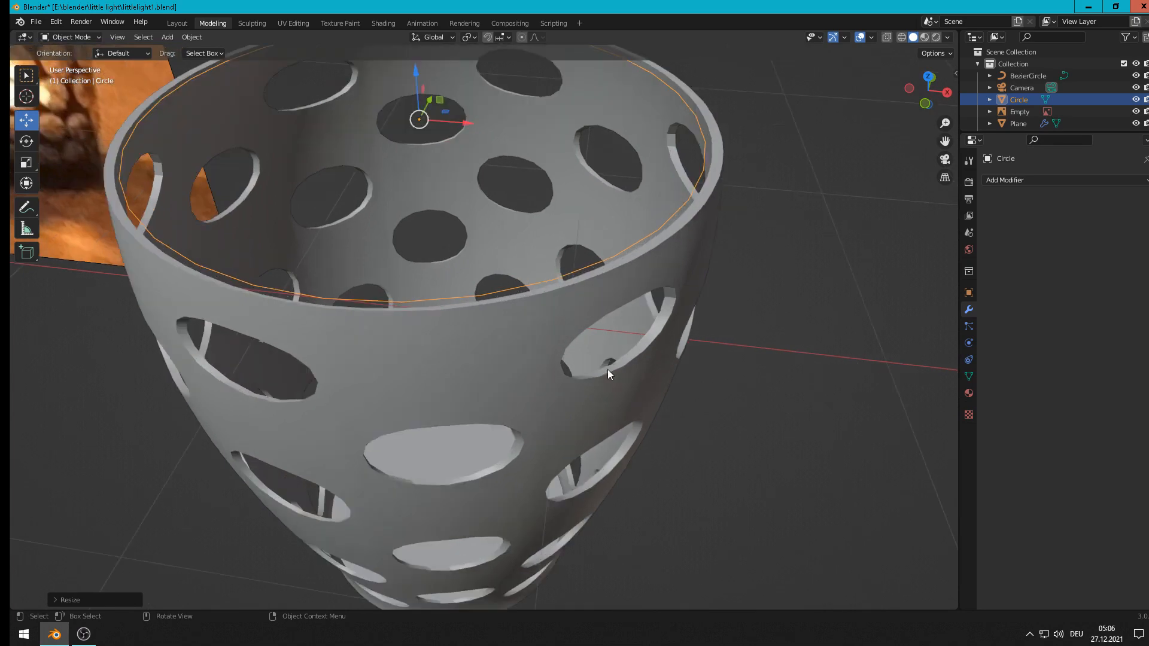
Step: Enter Edit Mode on the circle and shift its vertices along Y to centre them in the cup's rim
key(KP_1)
scroll(598, 347, down, 3)
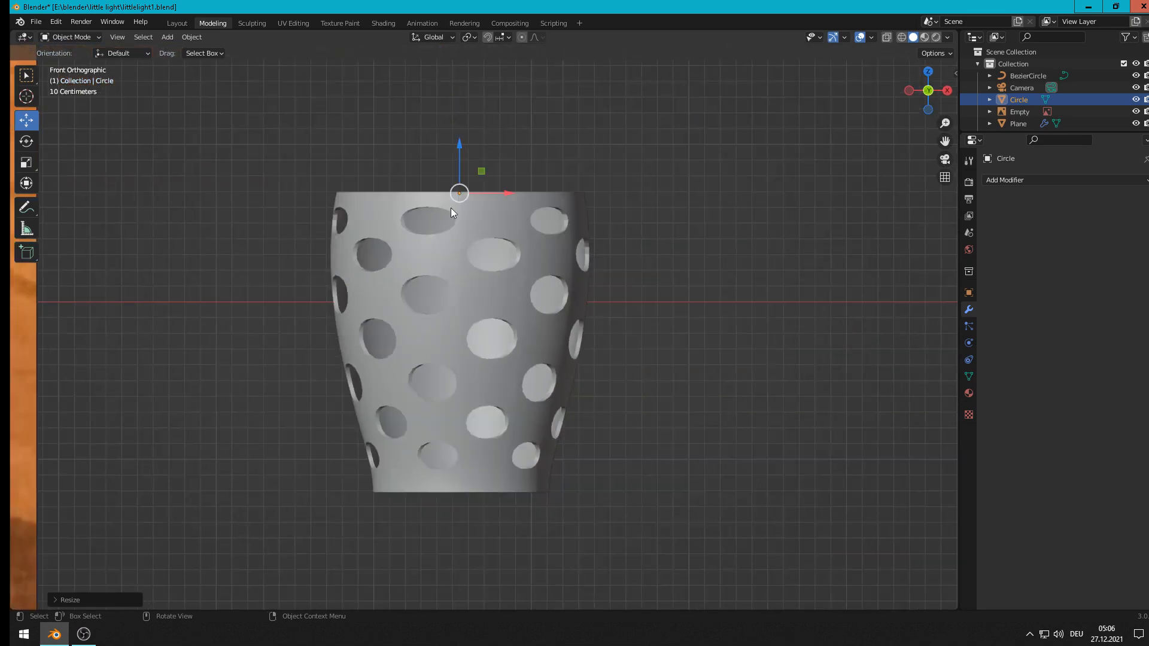
key(Tab)
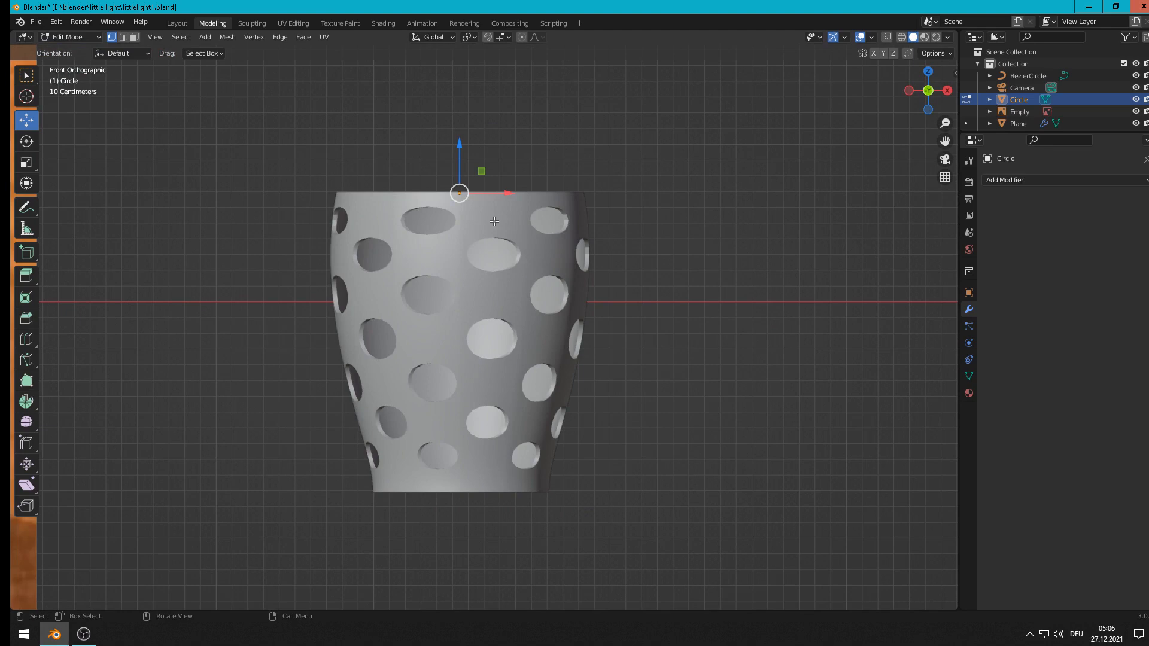
middle_drag(492, 238, 452, 286)
middle_drag(399, 318, 501, 214)
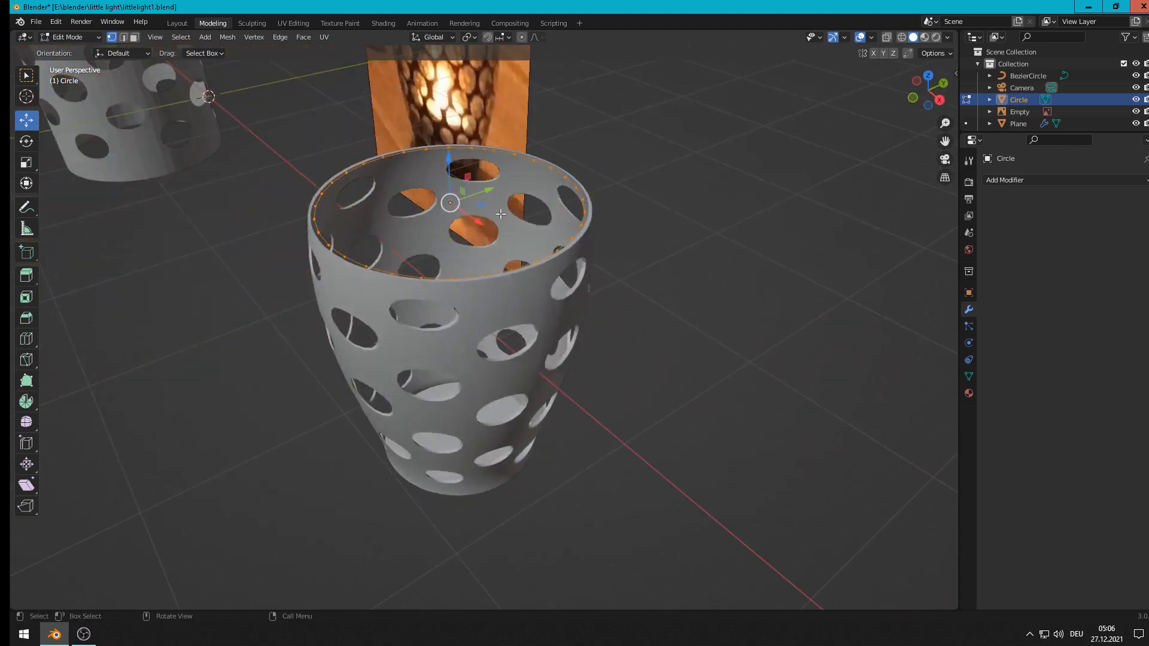
drag(488, 191, 198, 300)
key(KP_1)
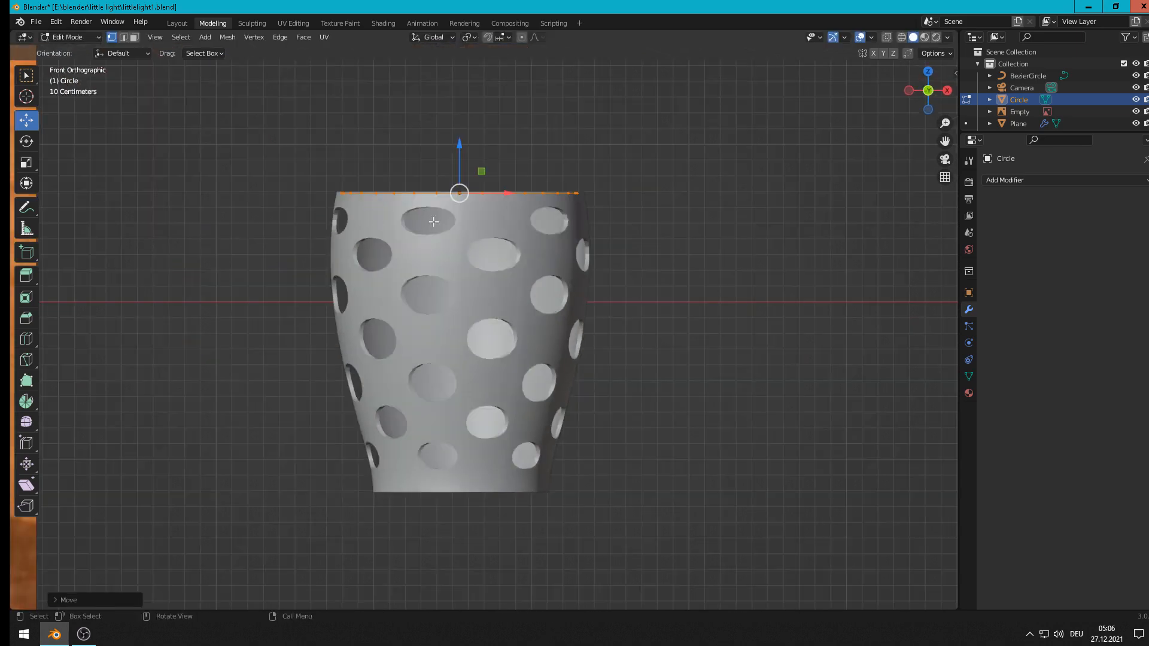
Step: Extrude the circle down to just above the cup's base and scale the lower loop to about 0.68
drag(459, 144, 458, 440)
key(e)
click(452, 146)
key(s)
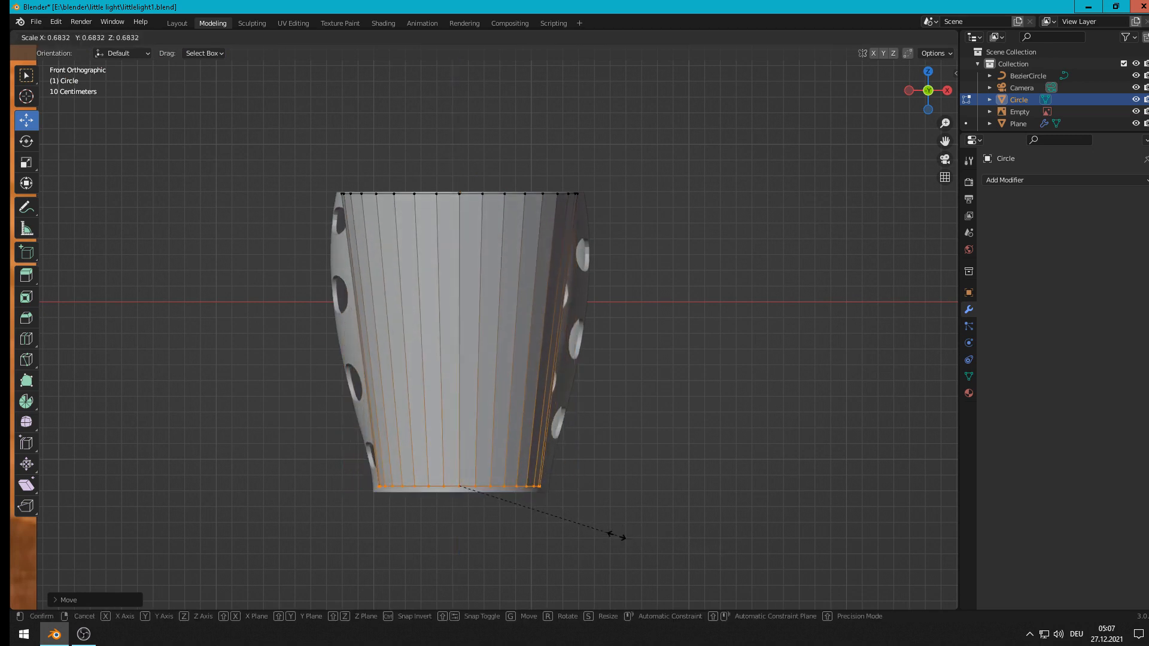
click(622, 536)
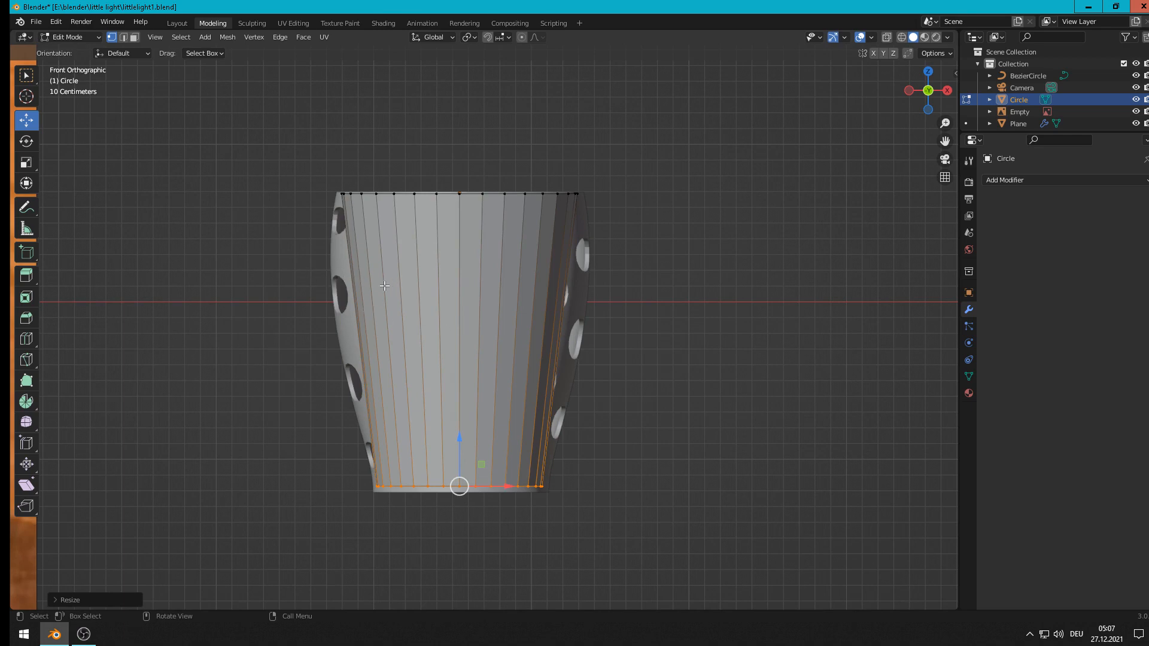
Step: Add a horizontal loop cut to the liner, slide it slightly above mid-height and scale it up past the cup's bulge
key(ctrl+r)
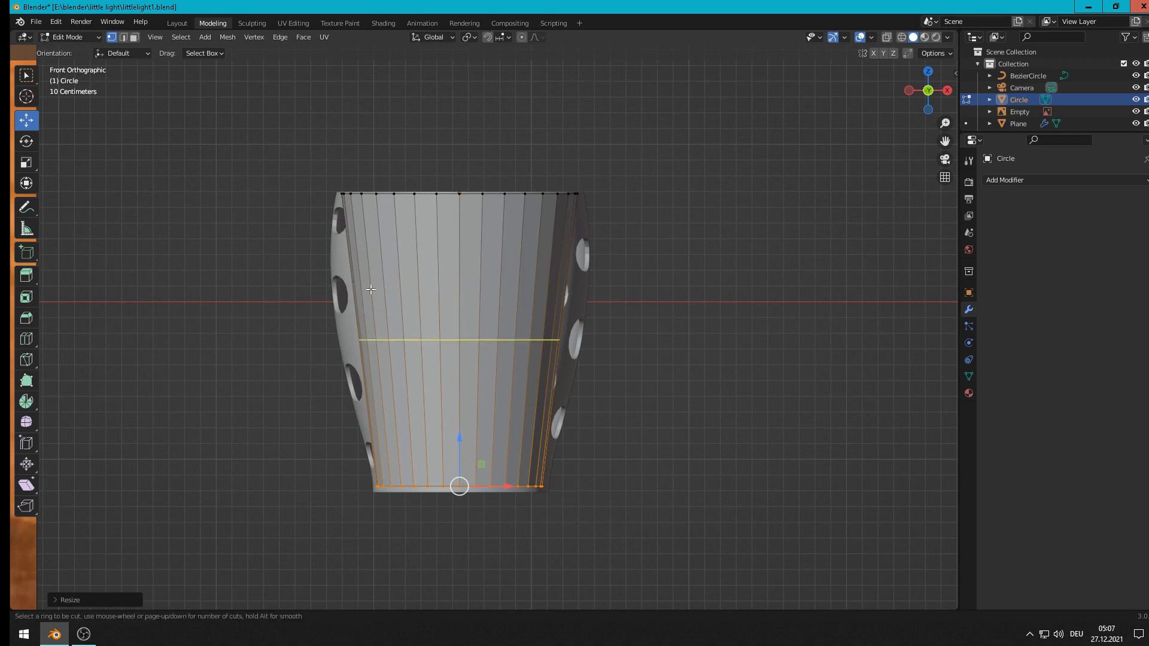
click(371, 288)
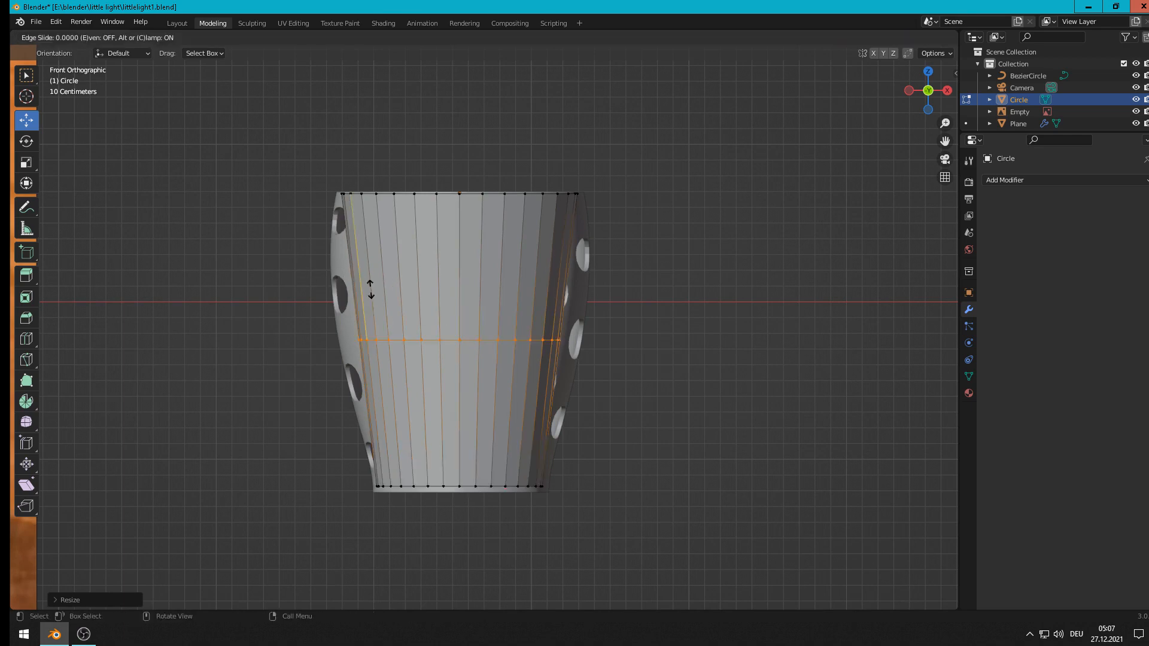
click(370, 240)
key(s)
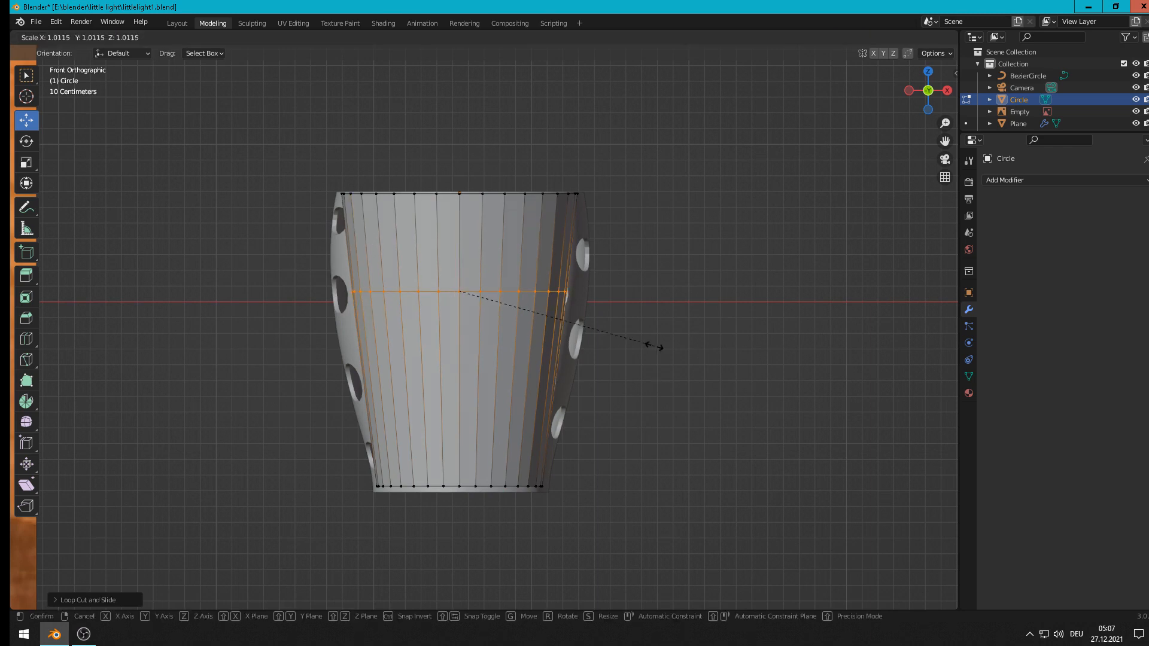
click(715, 363)
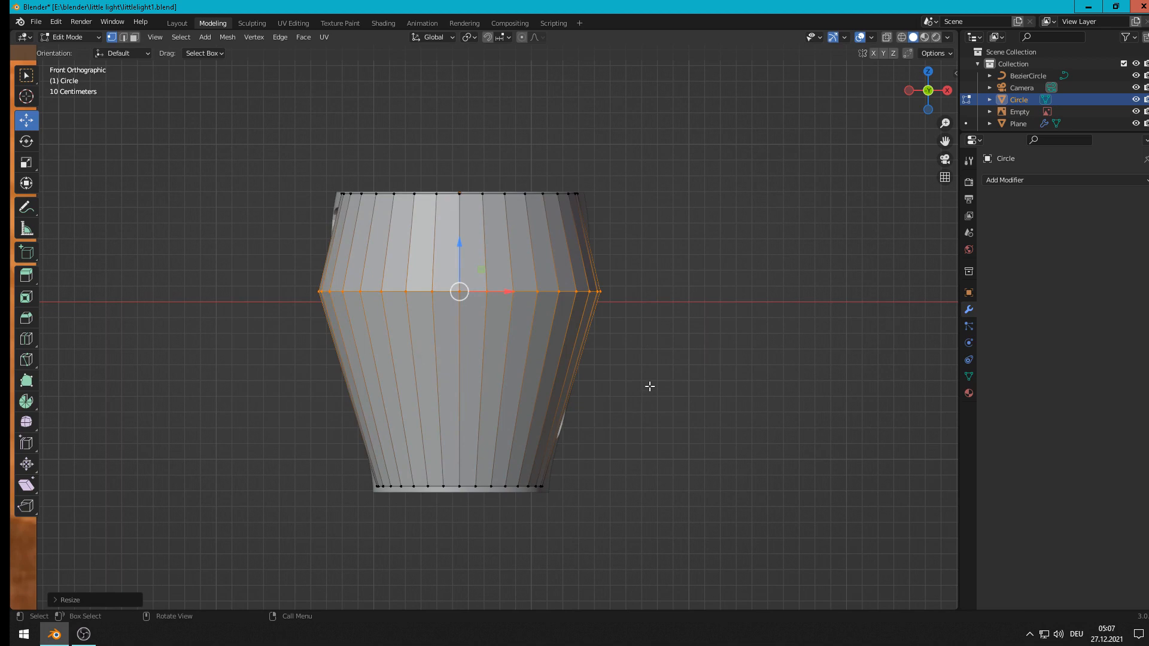
Step: Bevel the liner's middle edge loop with three segments to round its bulge, and return to Object Mode
key(ctrl+b)
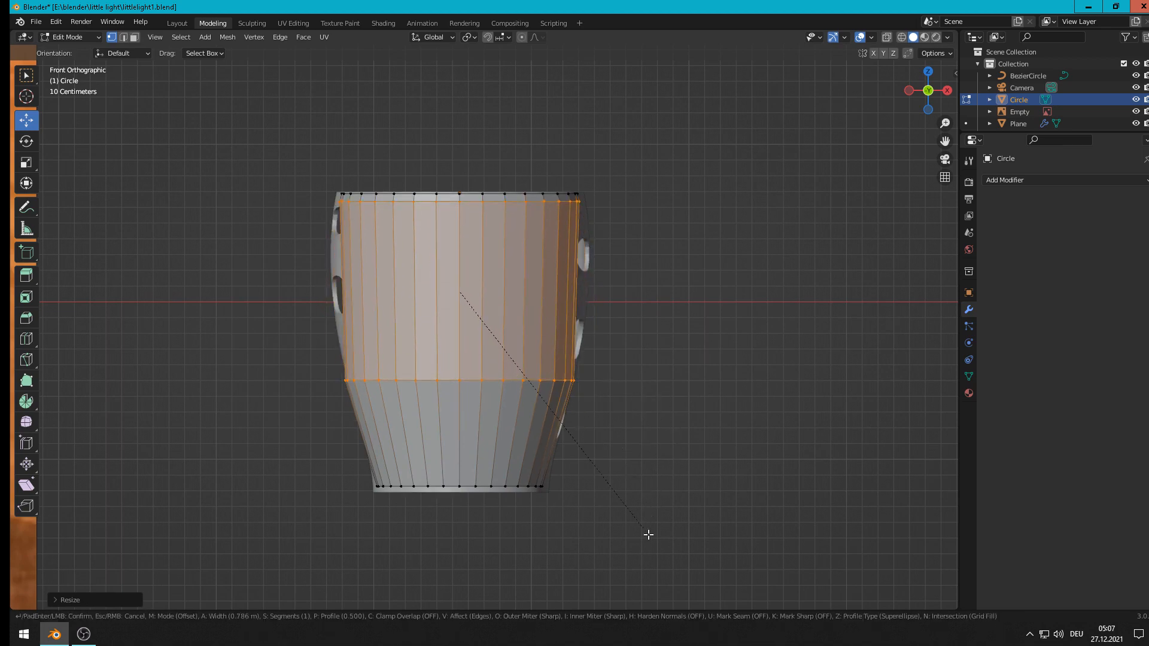
scroll(656, 500, up, 2)
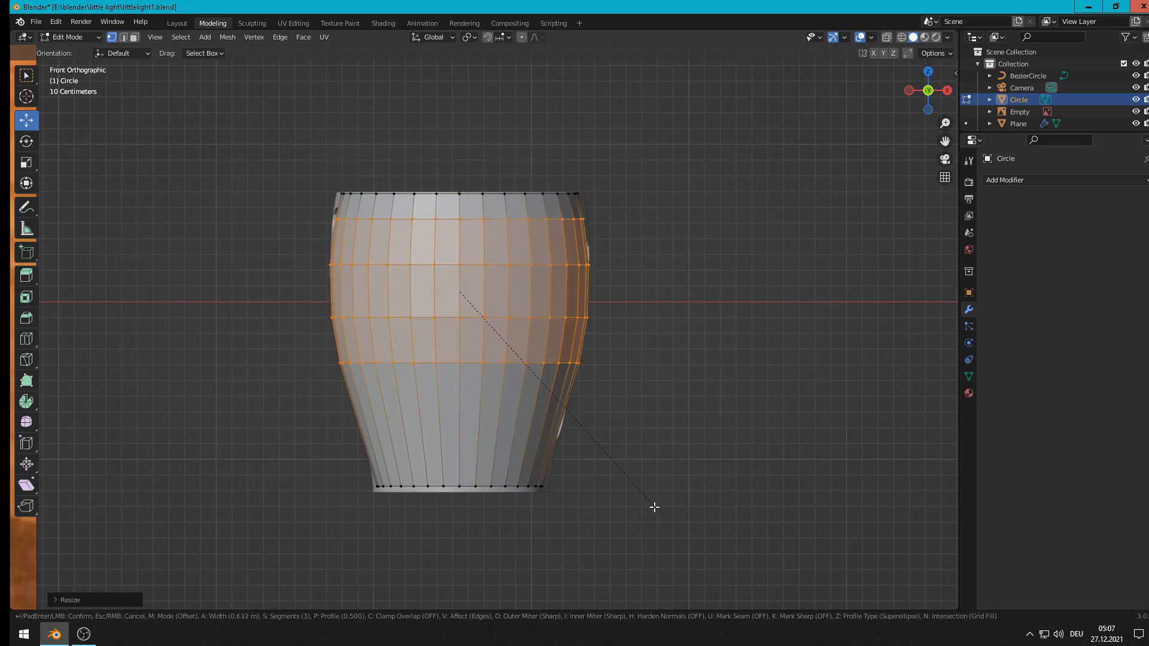
click(651, 488)
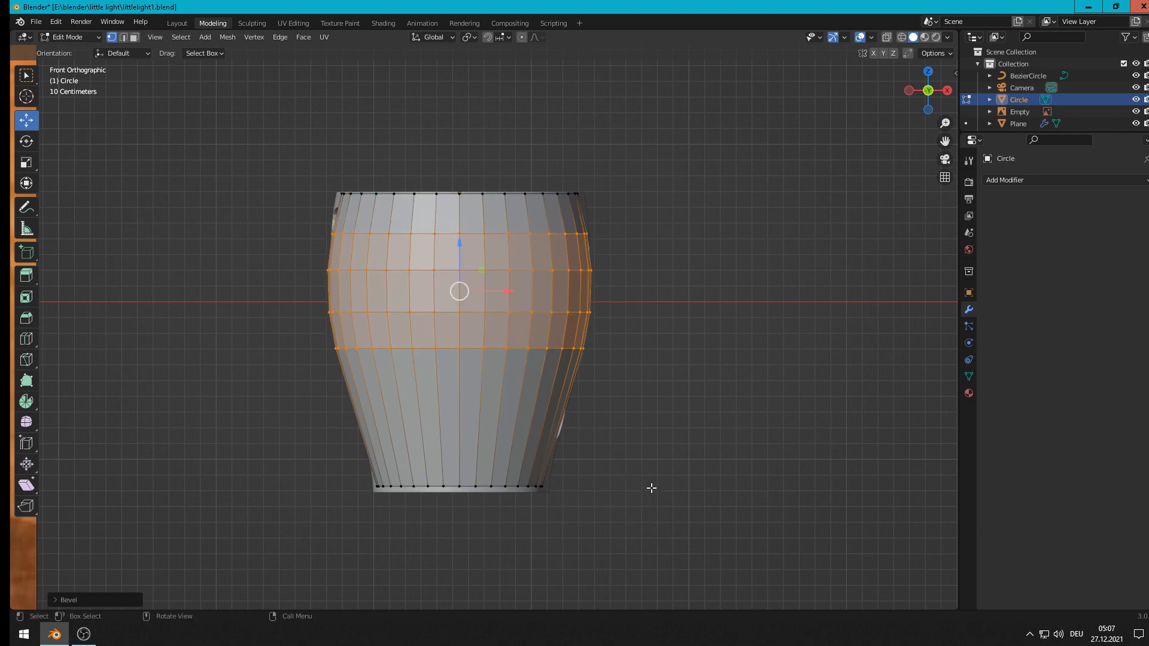
key(Tab)
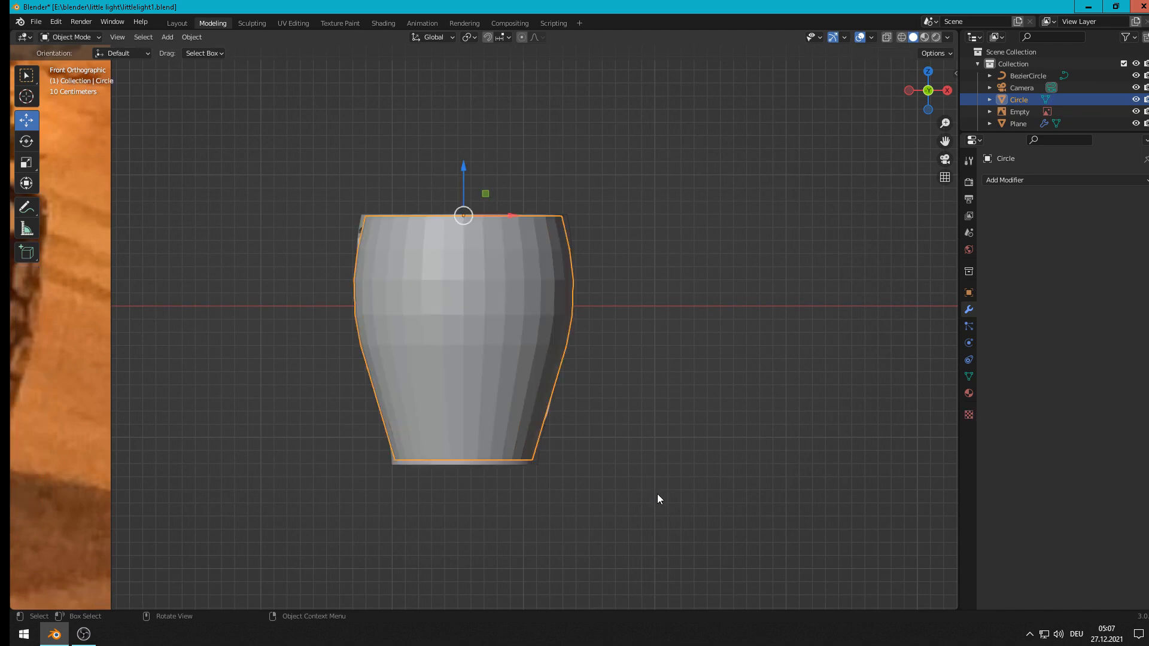
Step: Scale the whole liner down to about 0.913 so it fits within the perforated cup
key(s)
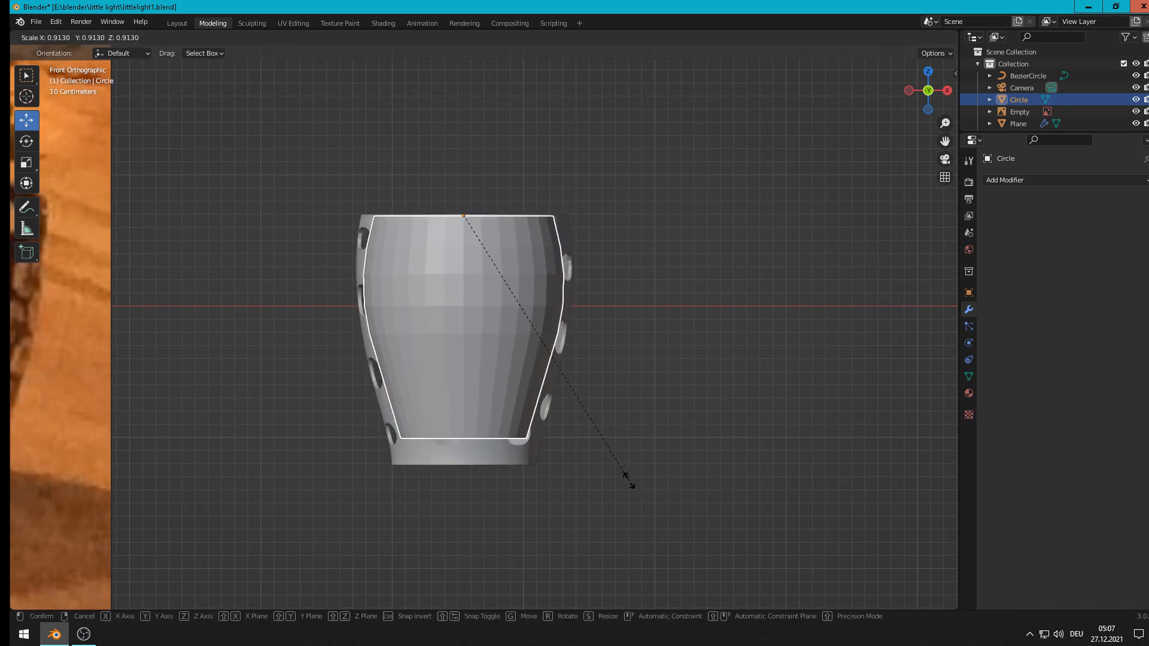
click(628, 480)
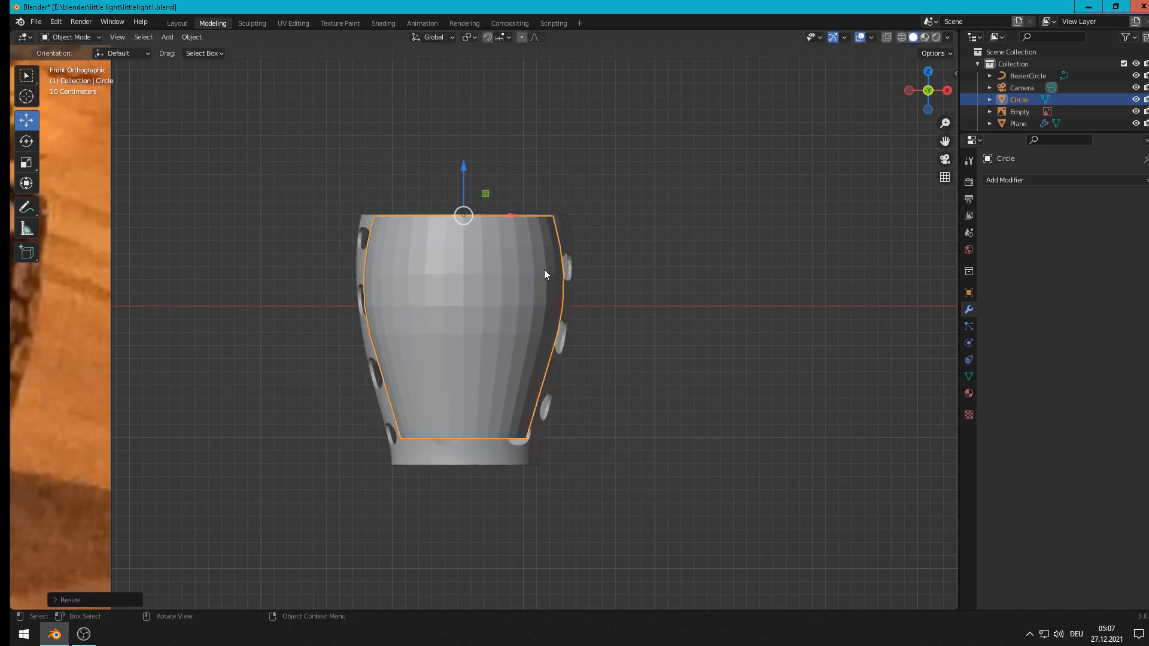
scroll(579, 221, up, 3)
shift+middle_drag(593, 218, 637, 277)
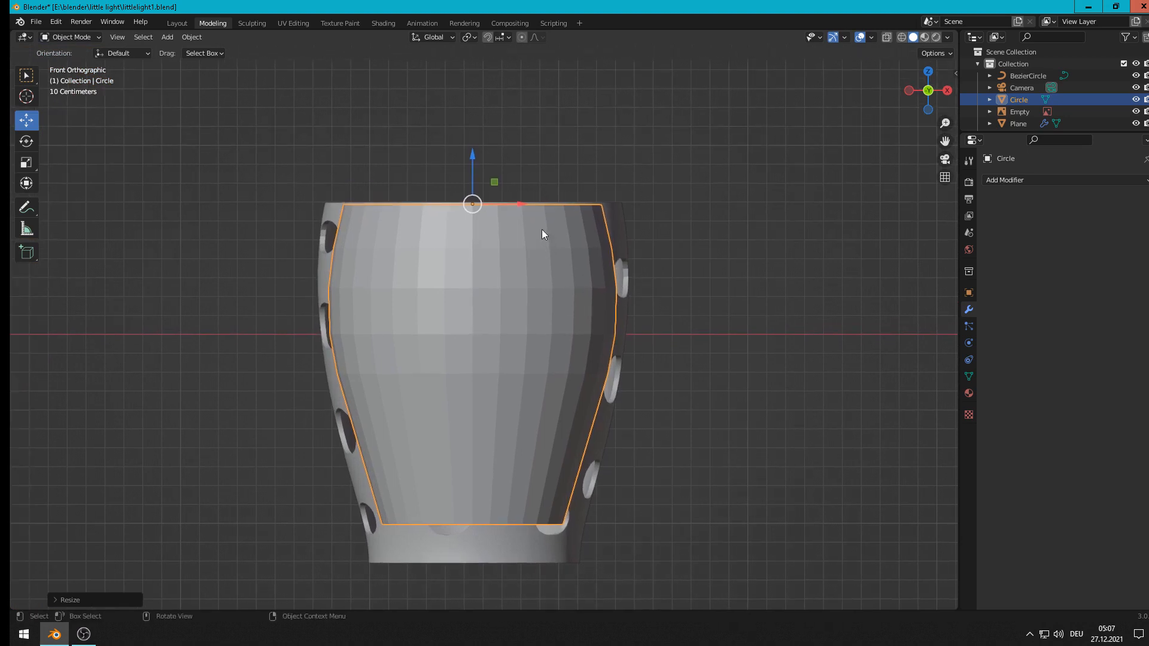
scroll(537, 232, up, 1)
scroll(535, 239, down, 1)
Step: Slightly enlarge the liner's top edge loop to meet the cup's rim, using proportional editing with a size of about 0.75
key(Tab)
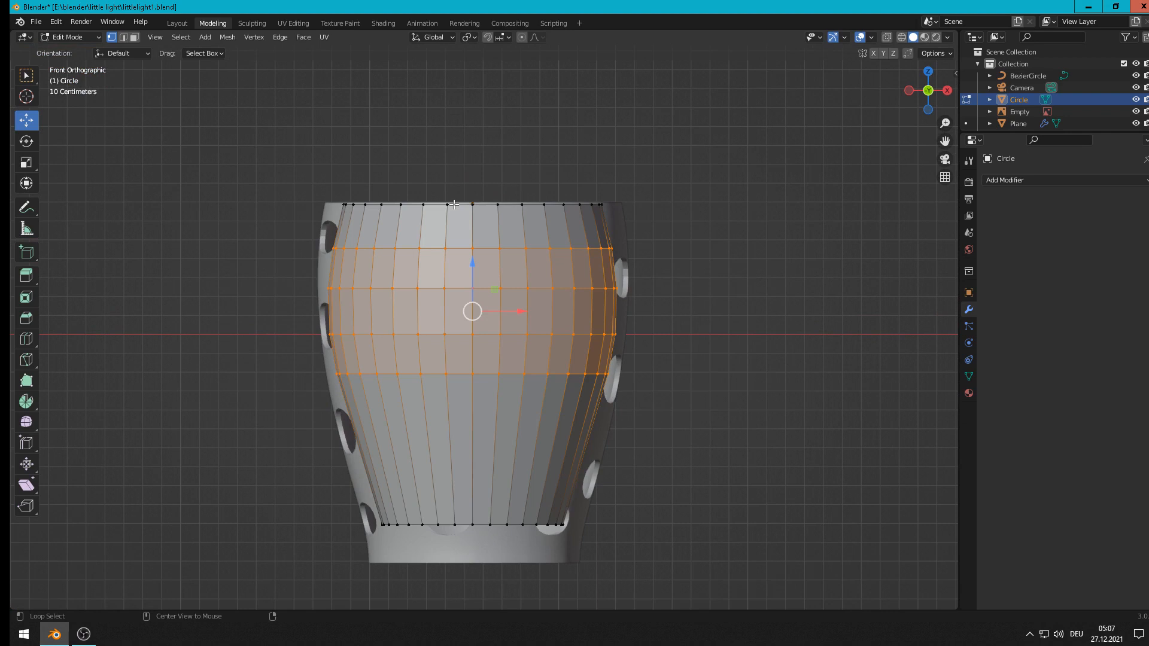
alt+click(454, 204)
click(521, 37)
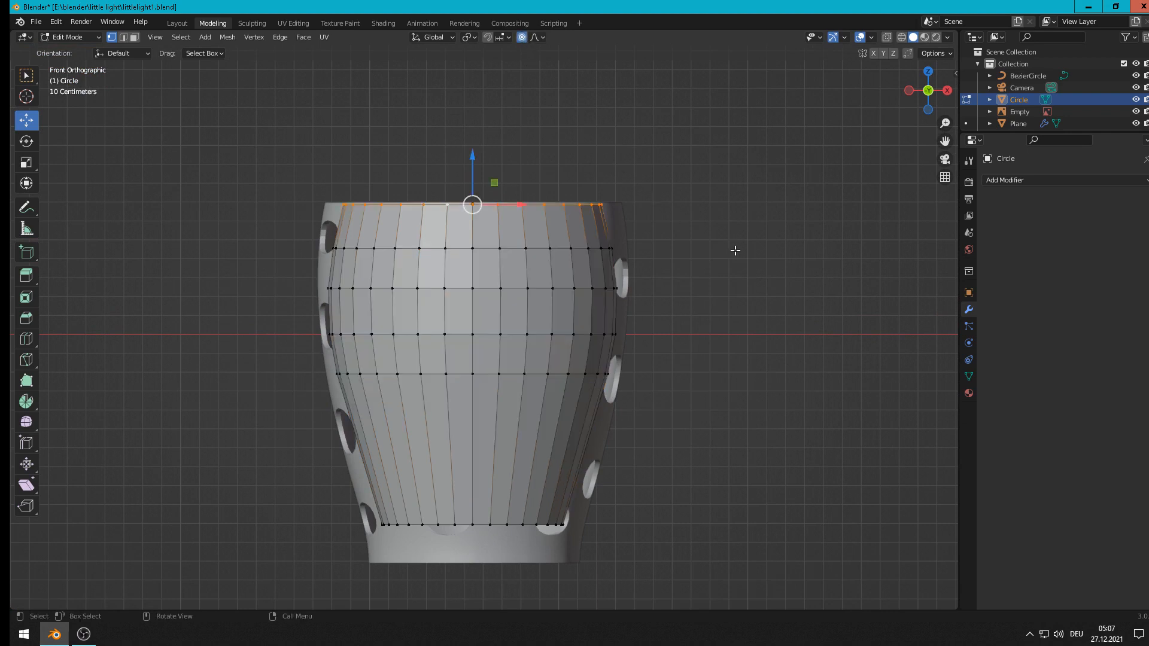
key(s)
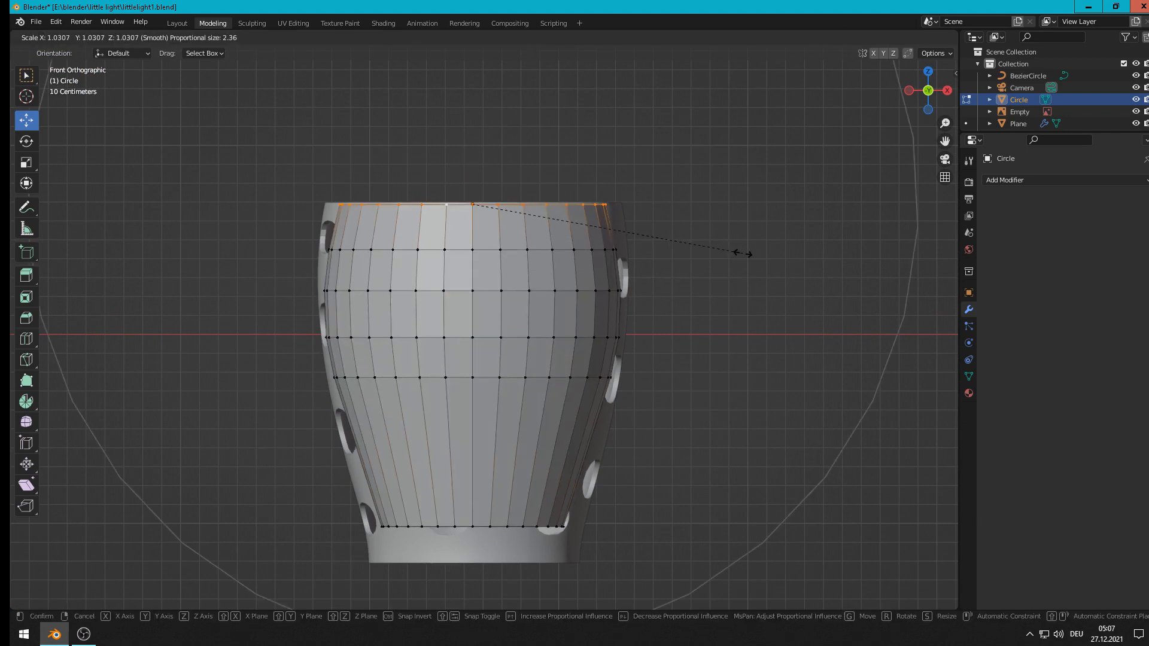
scroll(742, 253, up, 10)
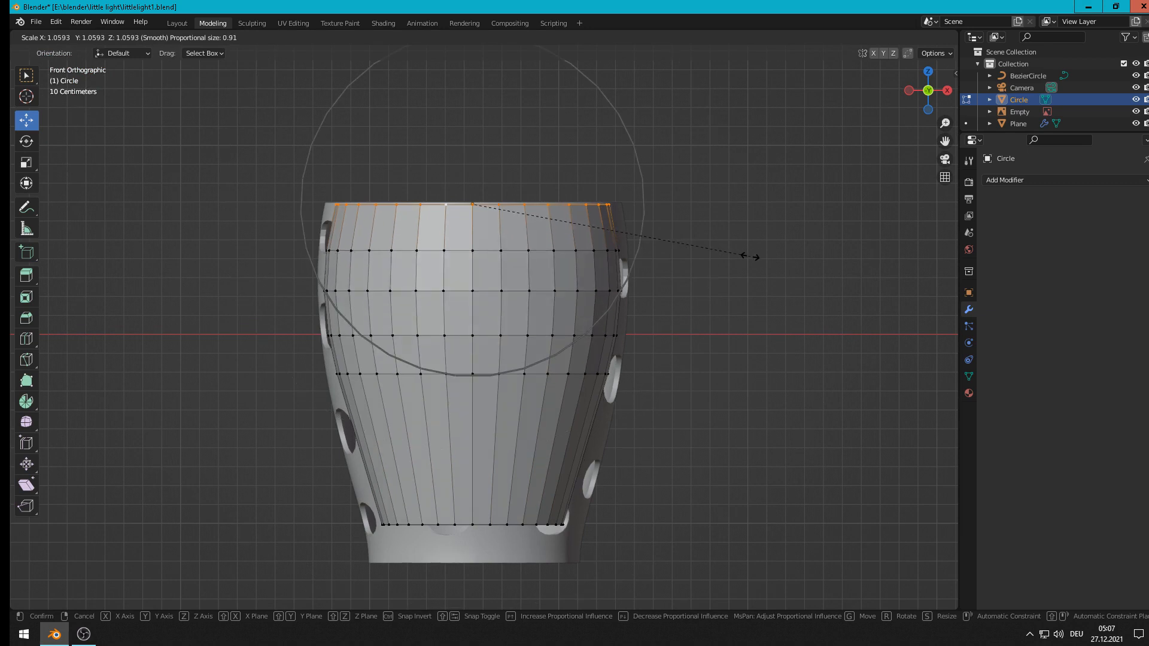
scroll(757, 256, up, 2)
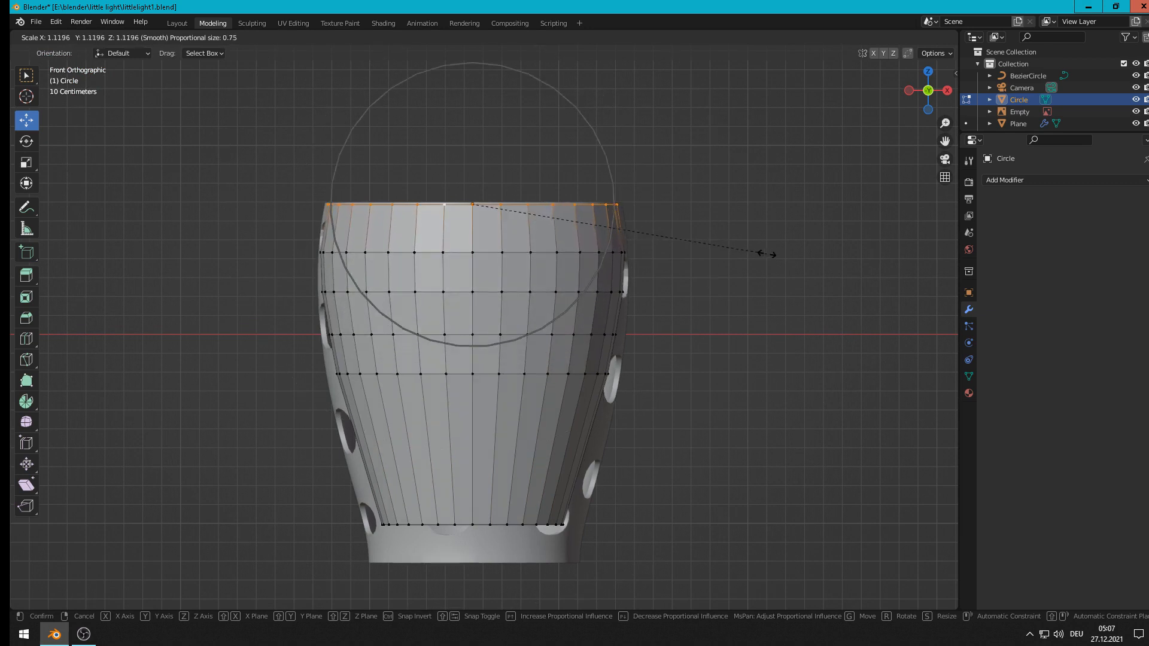
click(758, 250)
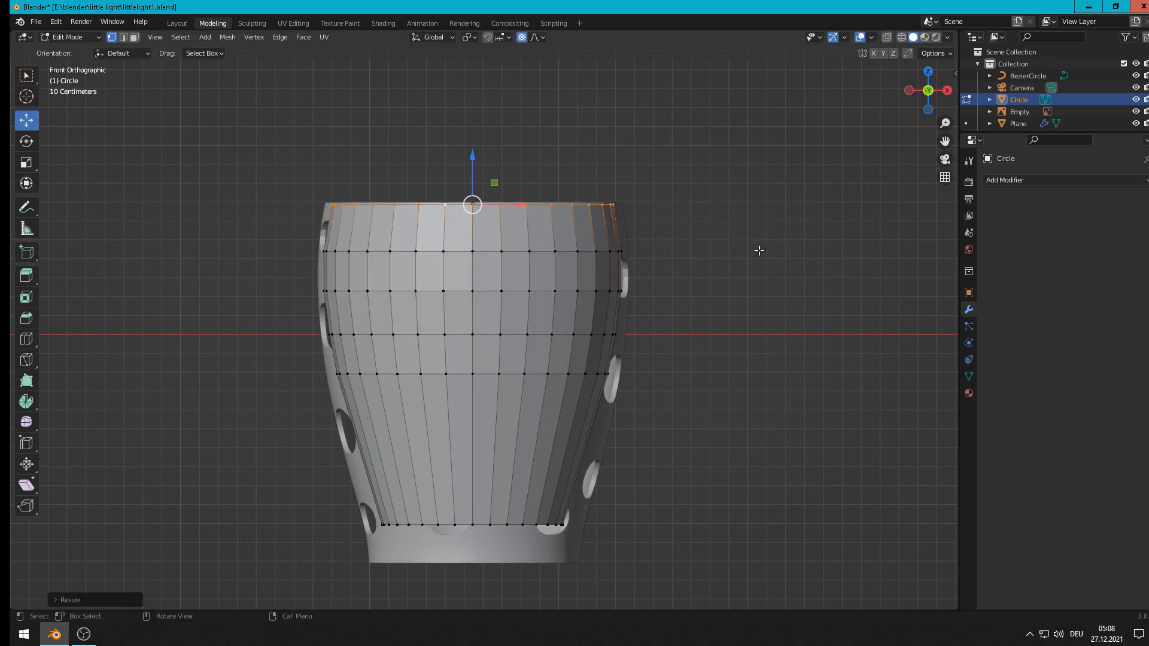
Step: Scale the liner's bottom edge loop up by about 1.15 with a proportional size of about 1.46, and return to Object Mode
alt+click(483, 526)
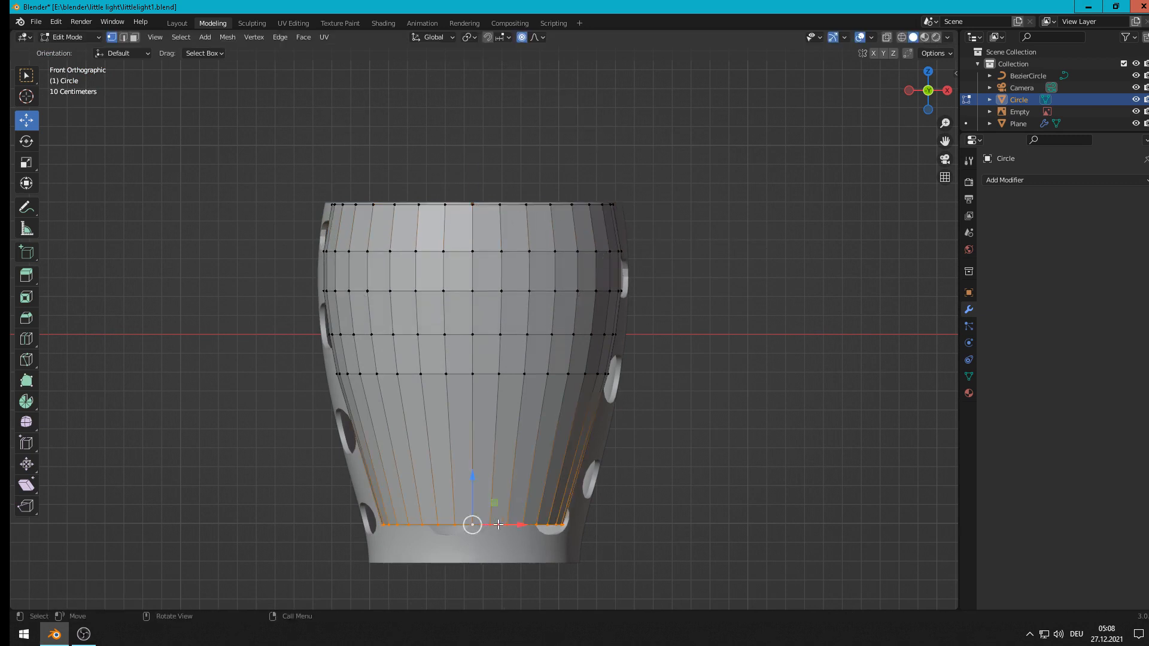
key(s)
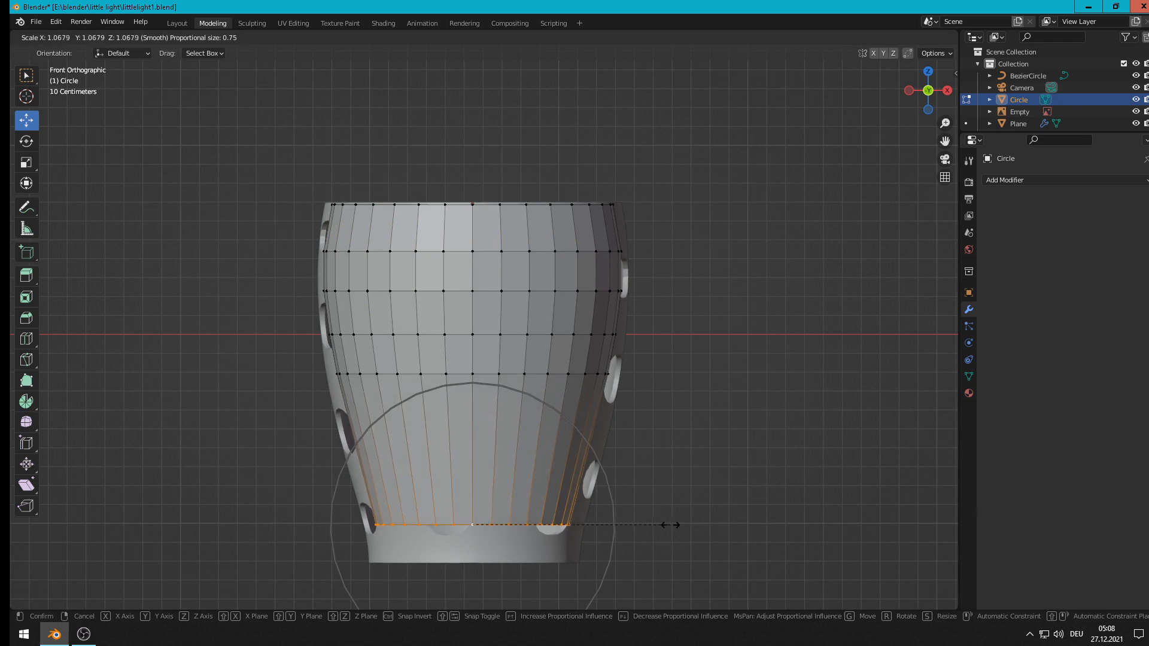
scroll(676, 526, down, 4)
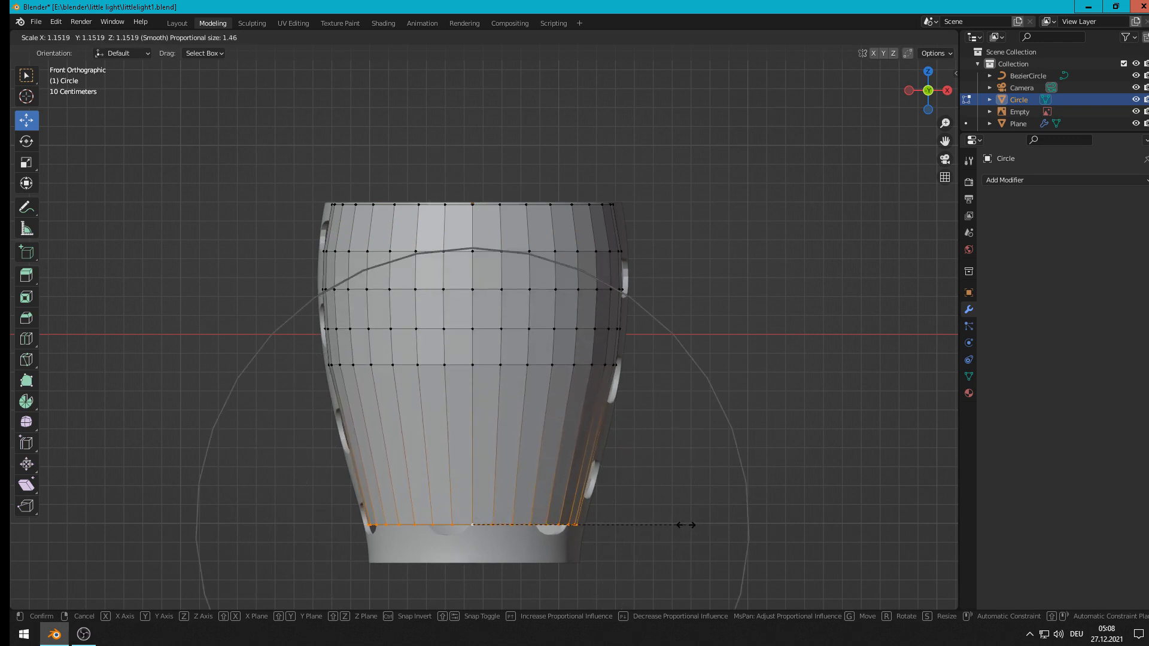
click(685, 524)
key(Tab)
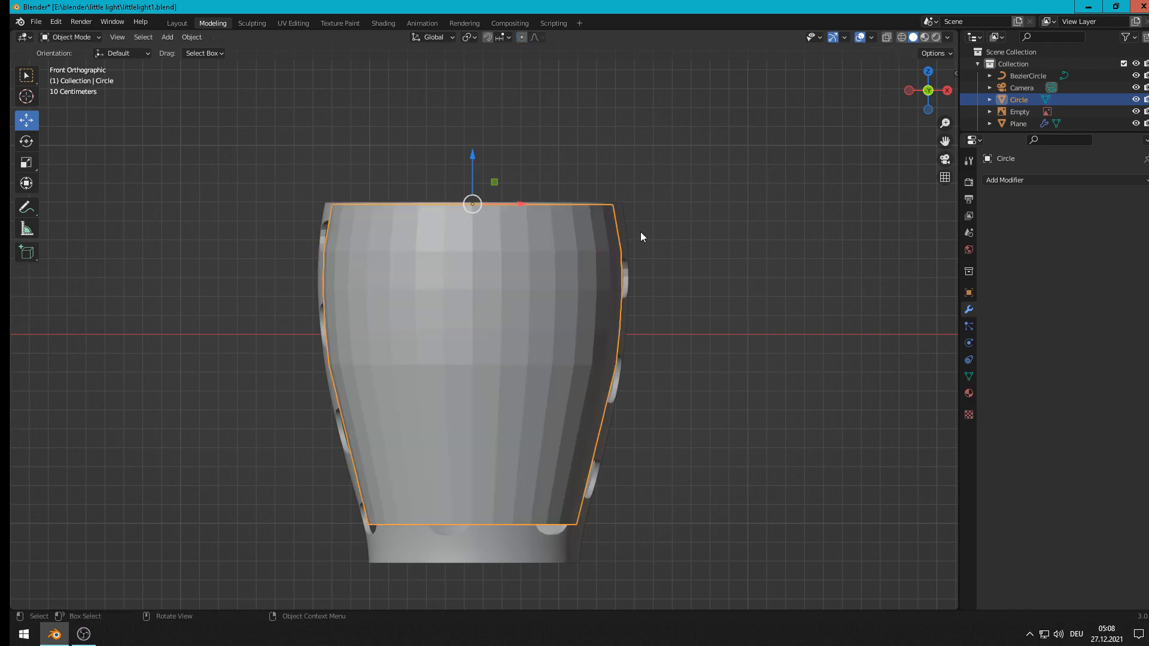
Step: Move the liner along Y, farther out in front of the perforated cup
middle_drag(640, 233, 613, 386)
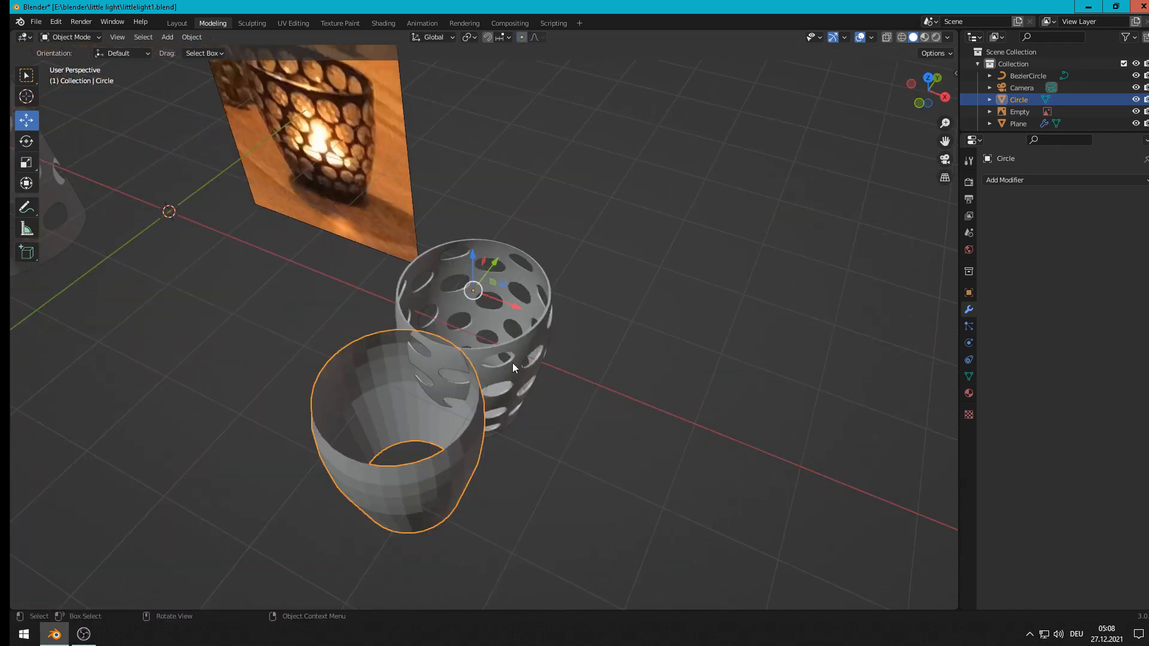
scroll(512, 363, up, 3)
middle_drag(542, 413, 584, 200)
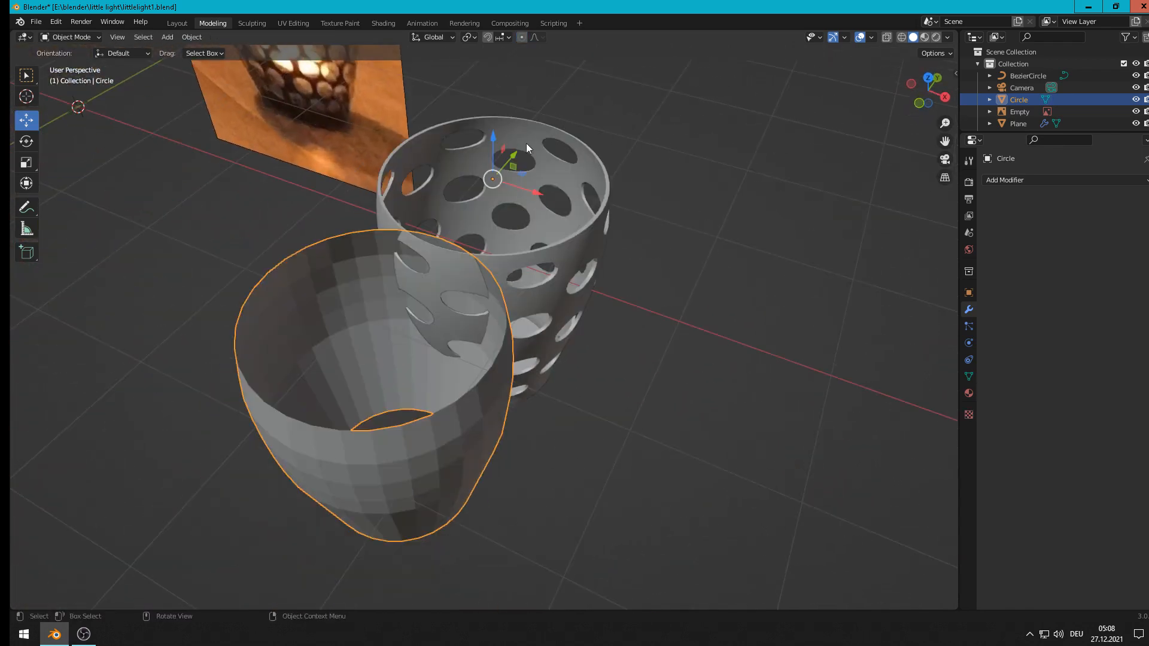
drag(513, 156, 435, 262)
shift+middle_drag(537, 417, 629, 263)
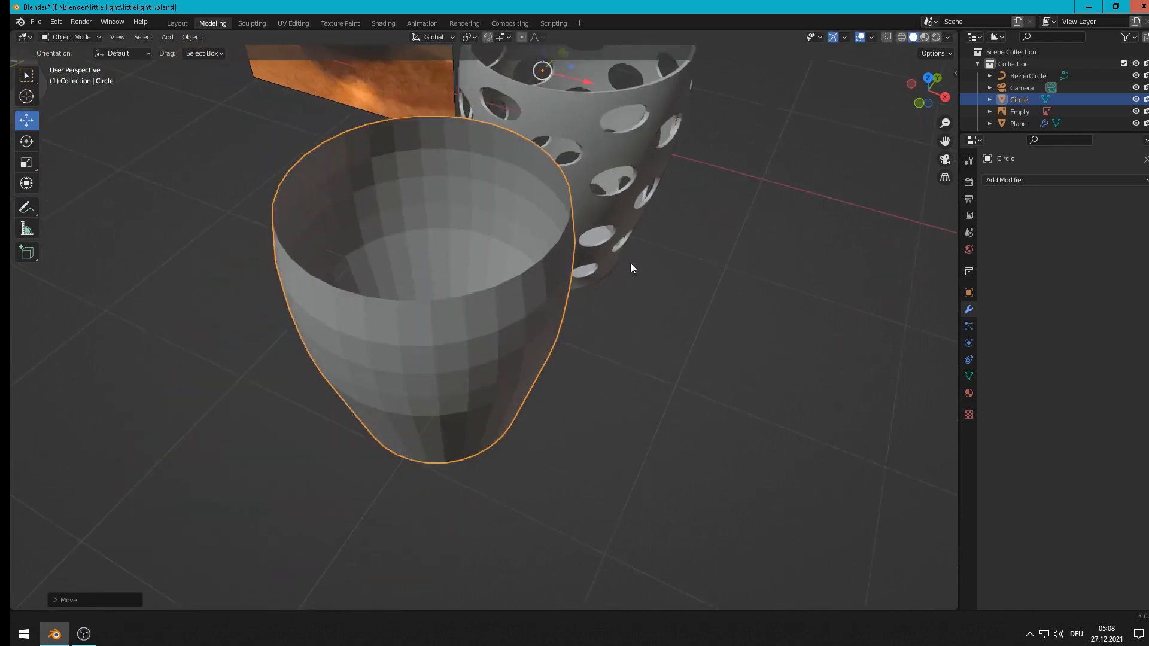
Step: Close the liner's open base by filling its bottom edge loop with a face, and return to Object Mode
scroll(555, 367, up, 5)
scroll(555, 369, down, 5)
middle_drag(509, 366, 495, 332)
scroll(495, 331, up, 4)
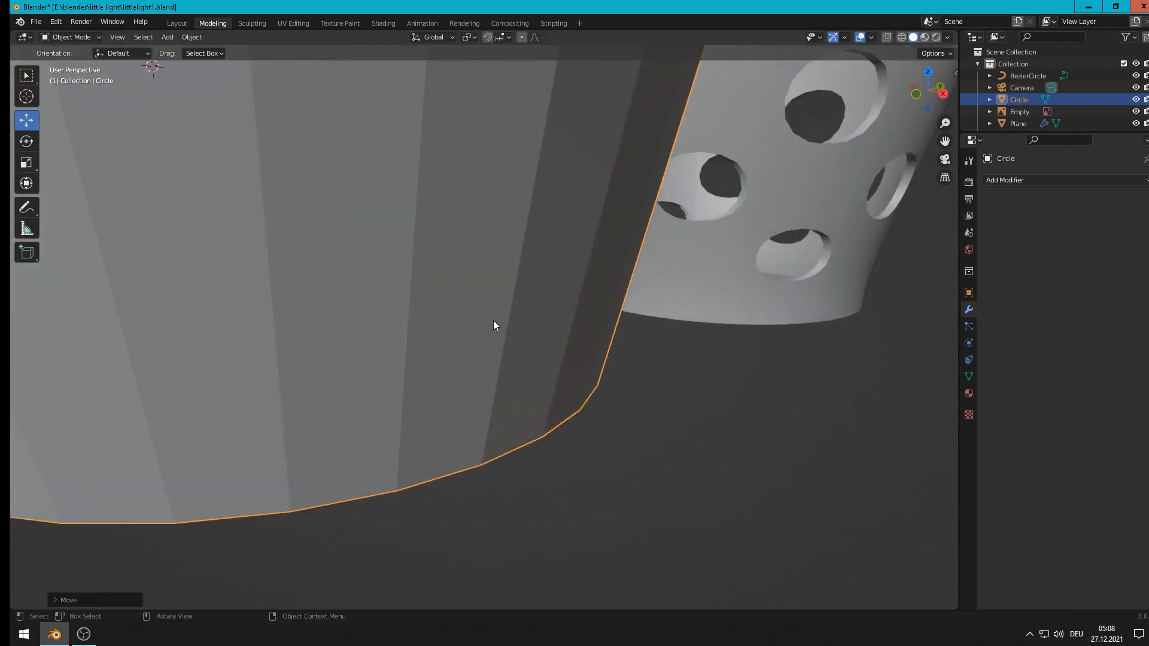
scroll(485, 270, down, 5)
middle_drag(482, 252, 482, 253)
key(Tab)
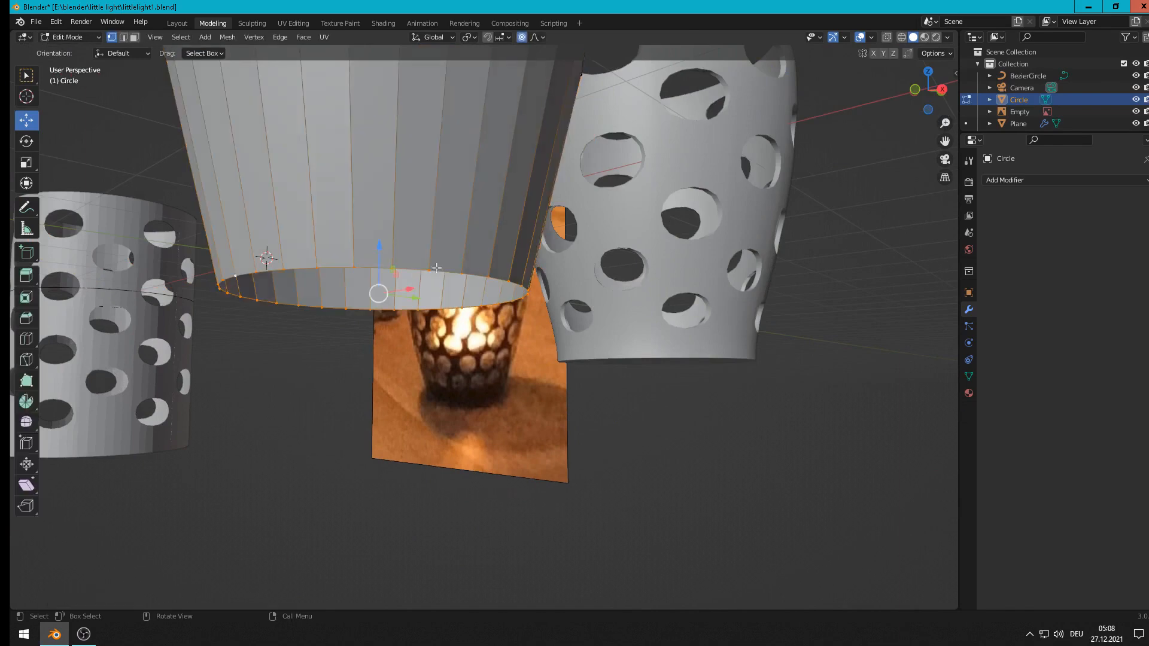
scroll(420, 270, down, 4)
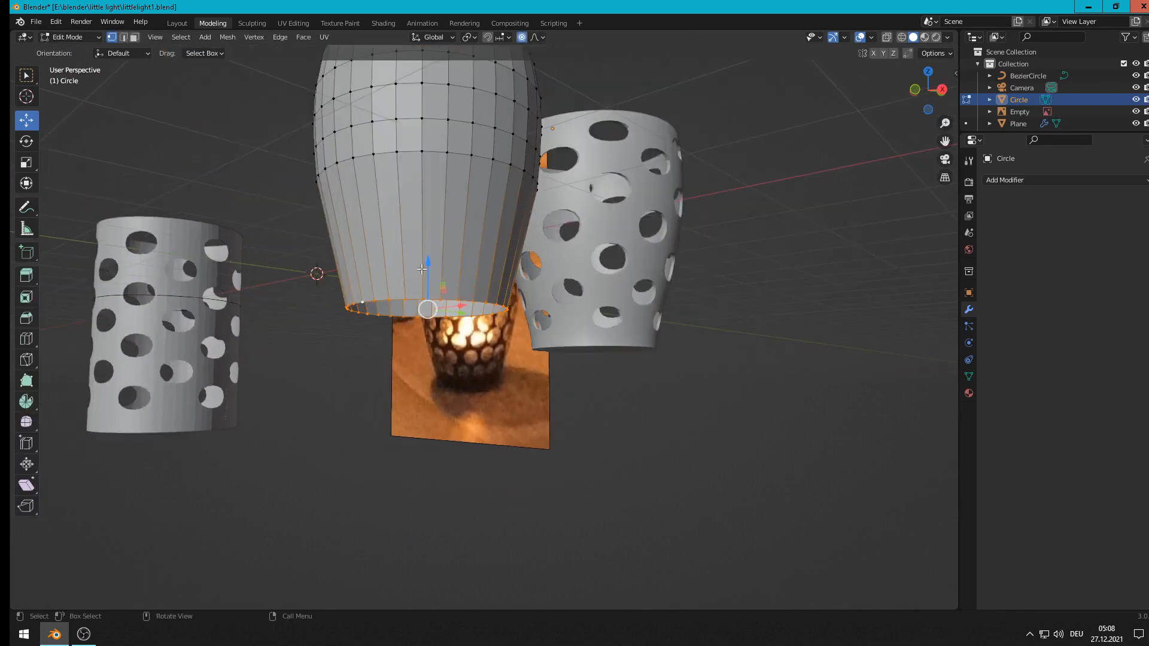
middle_drag(488, 203, 499, 315)
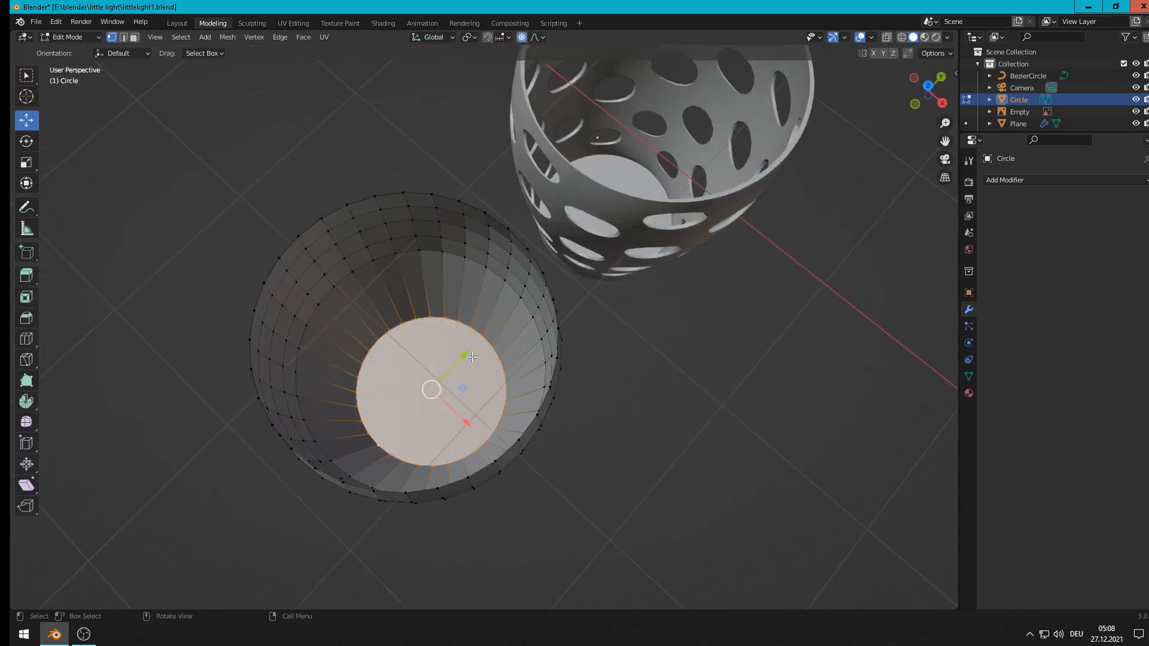
key(Tab)
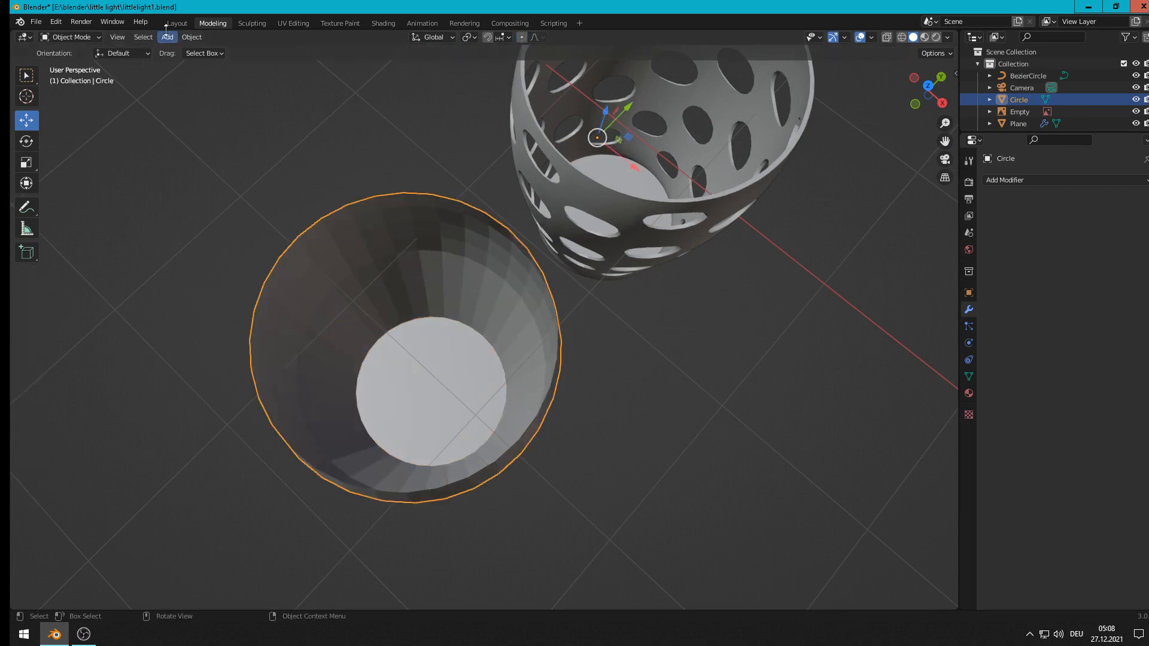
Step: Apply the liner's rotation and scale
click(192, 37)
mouse_move(206, 106)
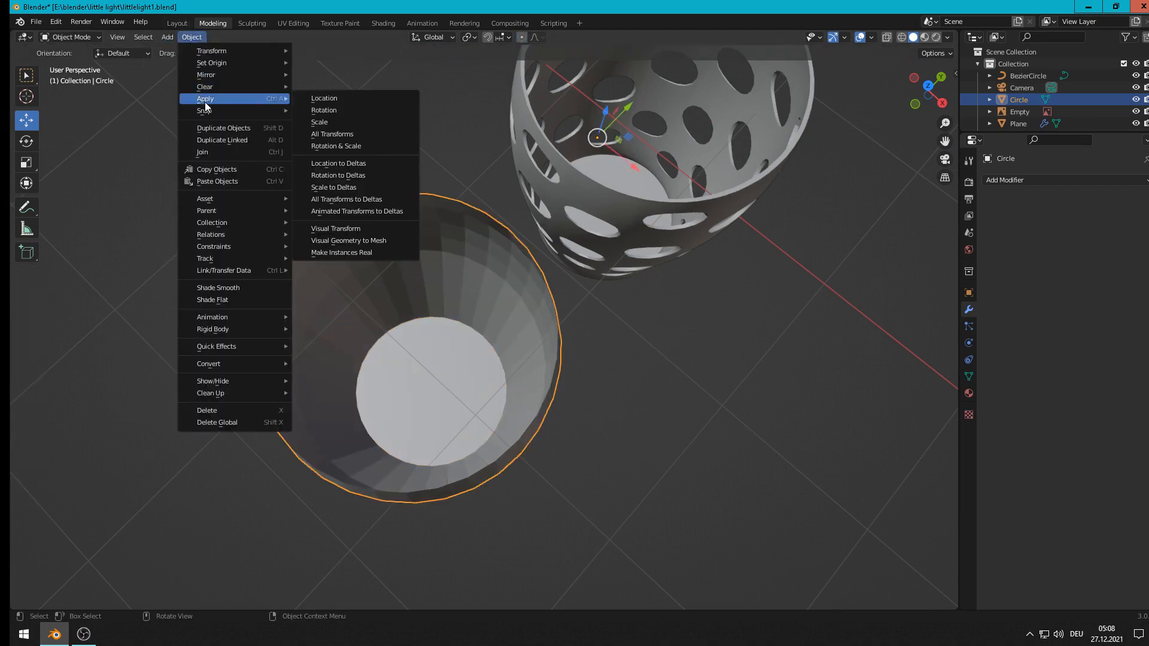
click(343, 149)
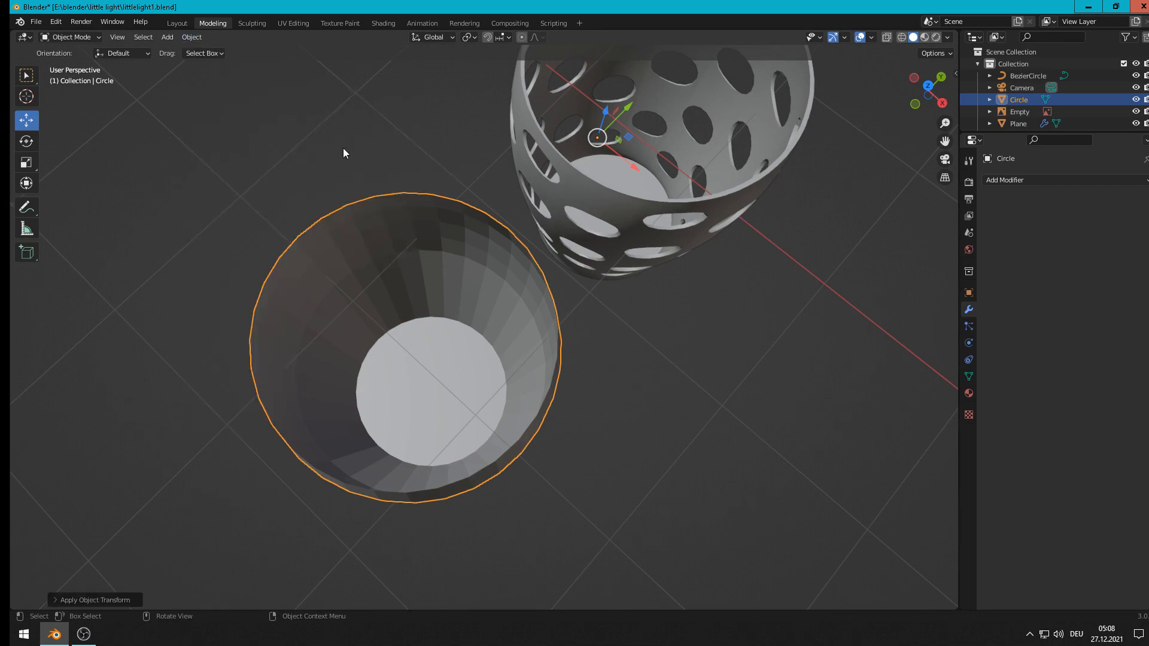
middle_drag(498, 316, 432, 281)
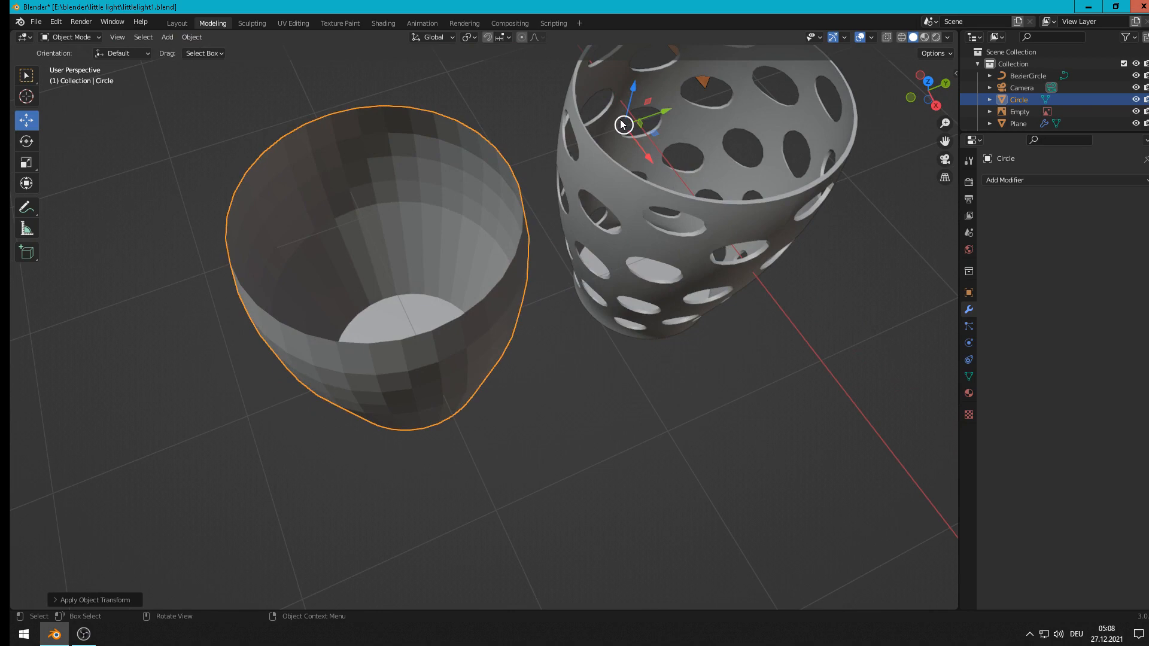
mouse_move(471, 284)
middle_down()
mouse_move(469, 266)
mouse_move(460, 274)
middle_up()
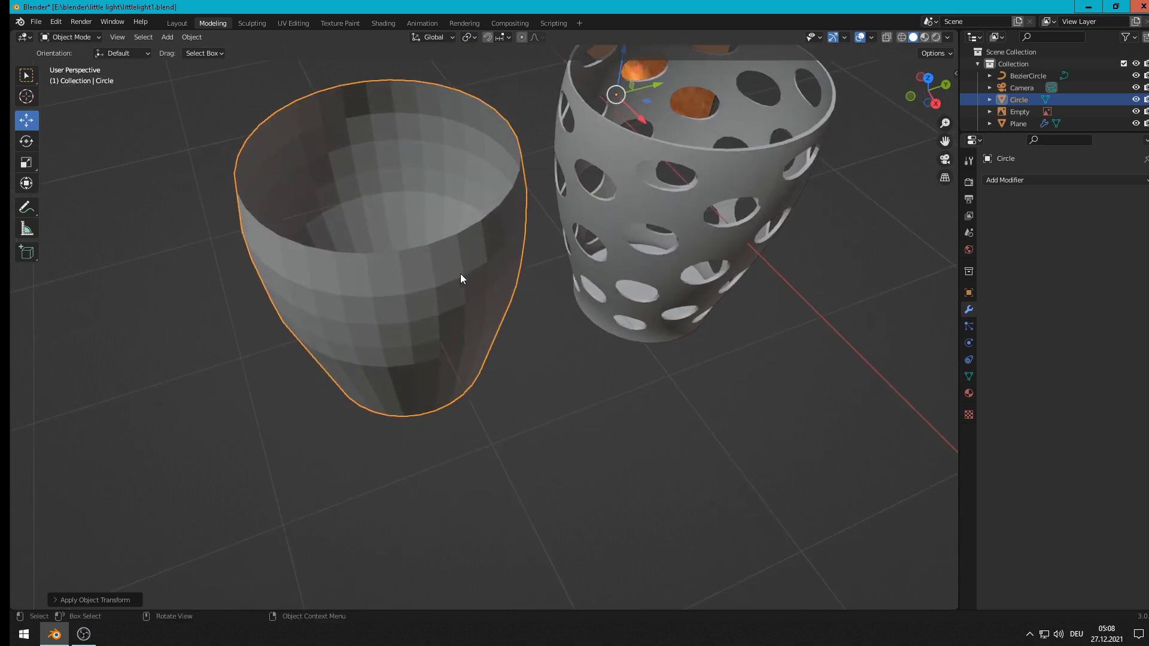
Step: Bring the liner's mesh to its origin point with the Geometry to Origin option
click(200, 37)
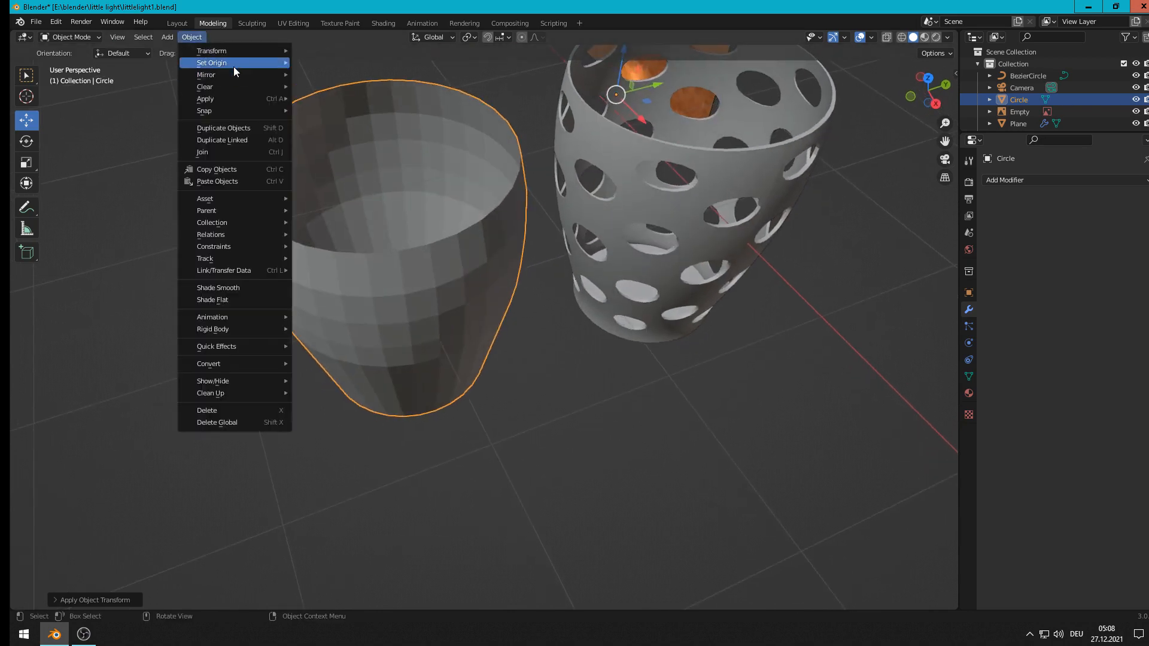
mouse_move(234, 66)
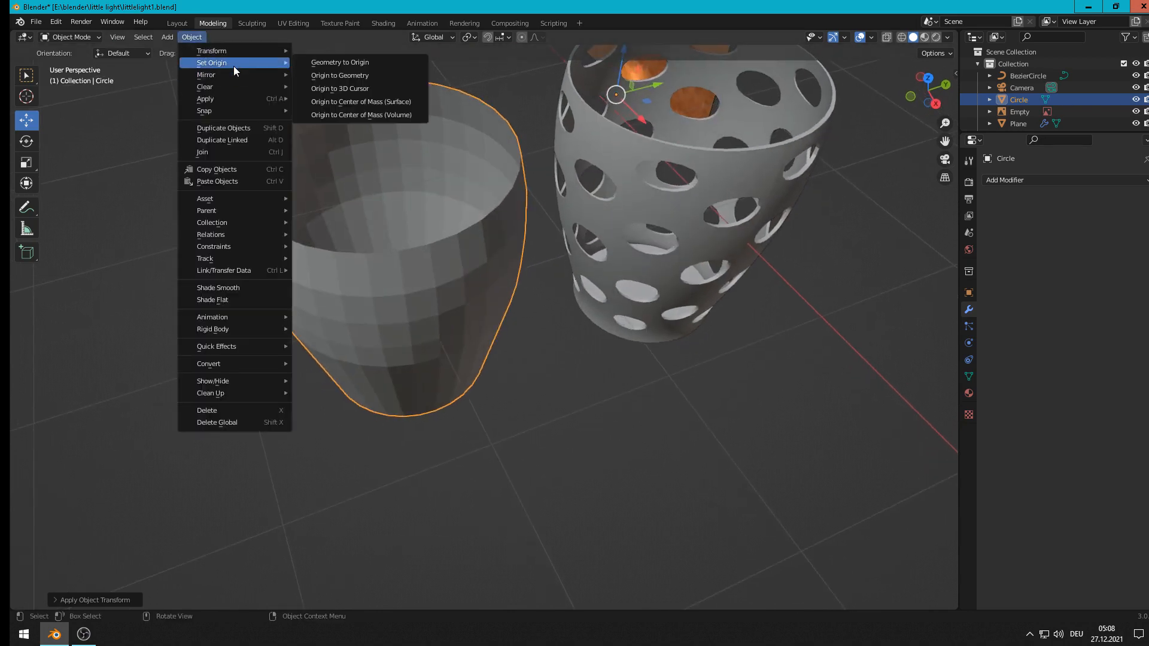
click(351, 68)
Step: Move the liner along Y until it is centred on the perforated cup, and lower it along Z into the cup
scroll(631, 142, down, 5)
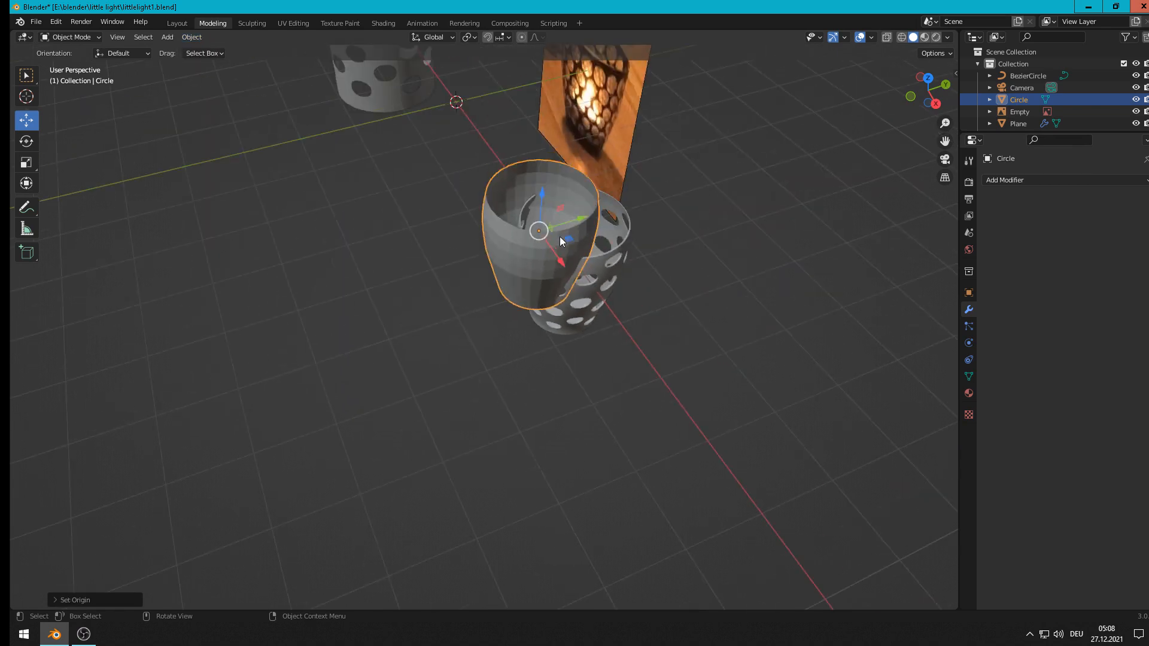
middle_drag(559, 235, 561, 324)
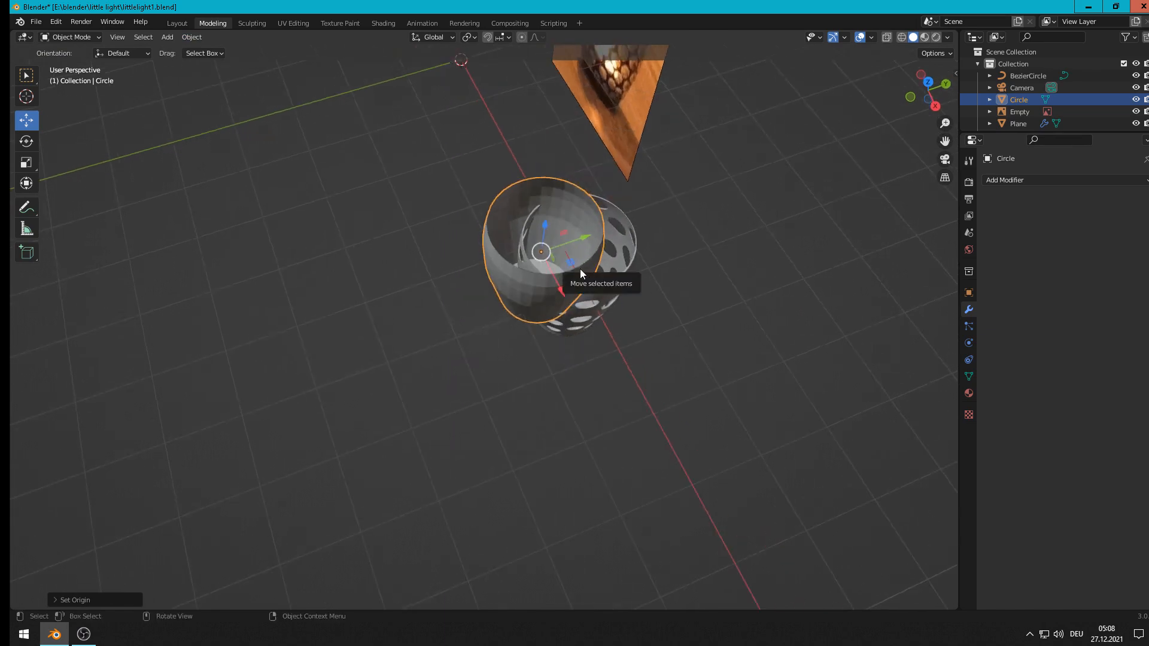
key(KP_7)
scroll(498, 258, up, 5)
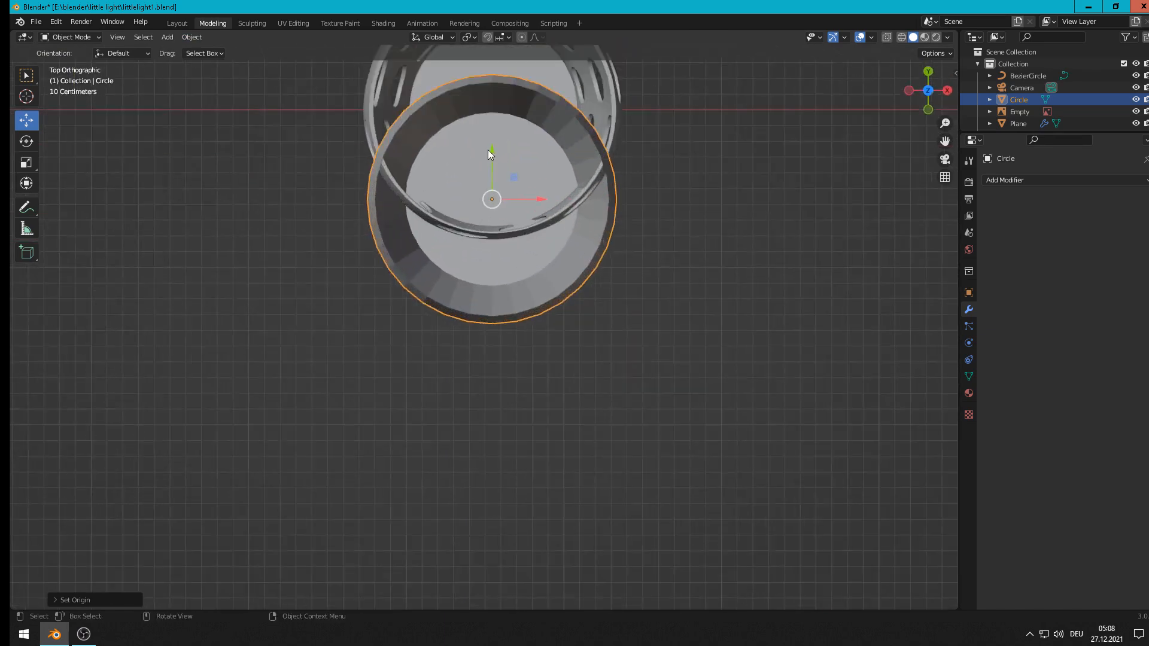
drag(490, 153, 487, 55)
middle_drag(554, 249, 544, 414)
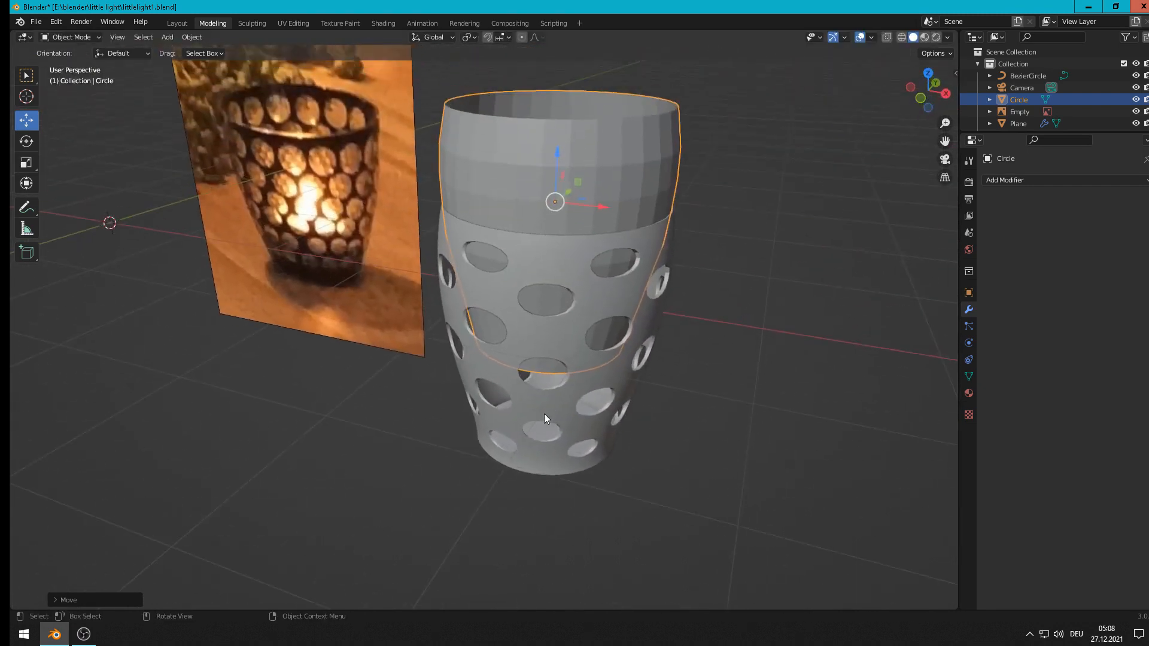
drag(555, 160, 554, 244)
Step: Scale the liner down slightly so its rim fits inside the perforated cup's wall
middle_drag(554, 244, 728, 360)
scroll(622, 265, up, 3)
middle_drag(808, 332, 757, 377)
key(s)
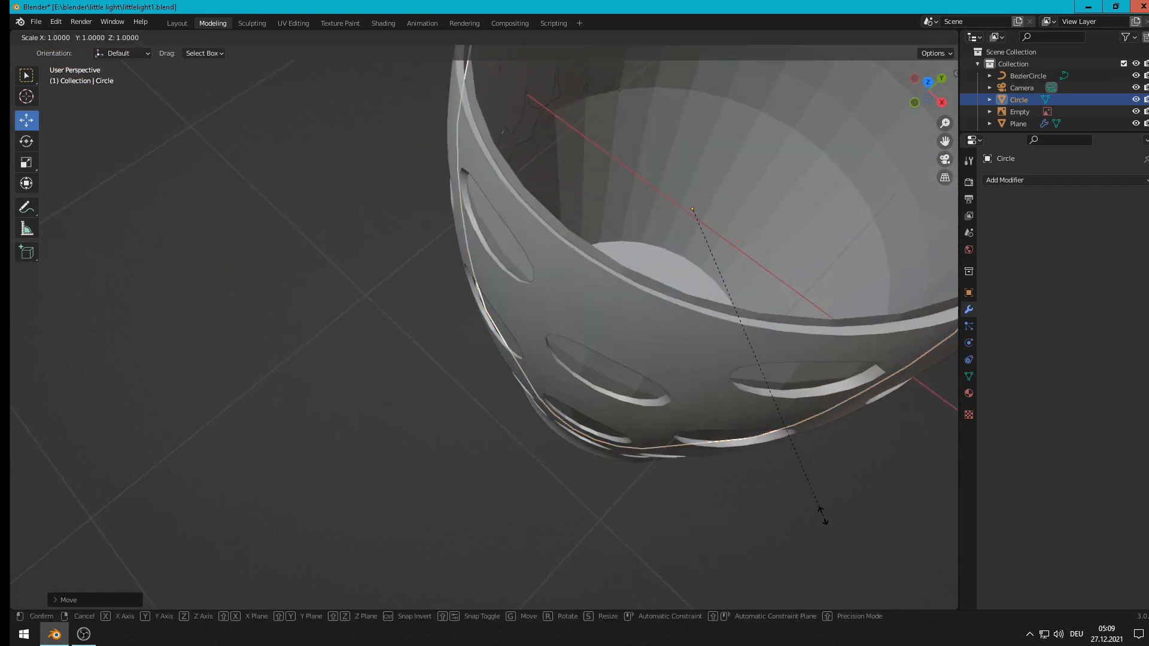
click(823, 505)
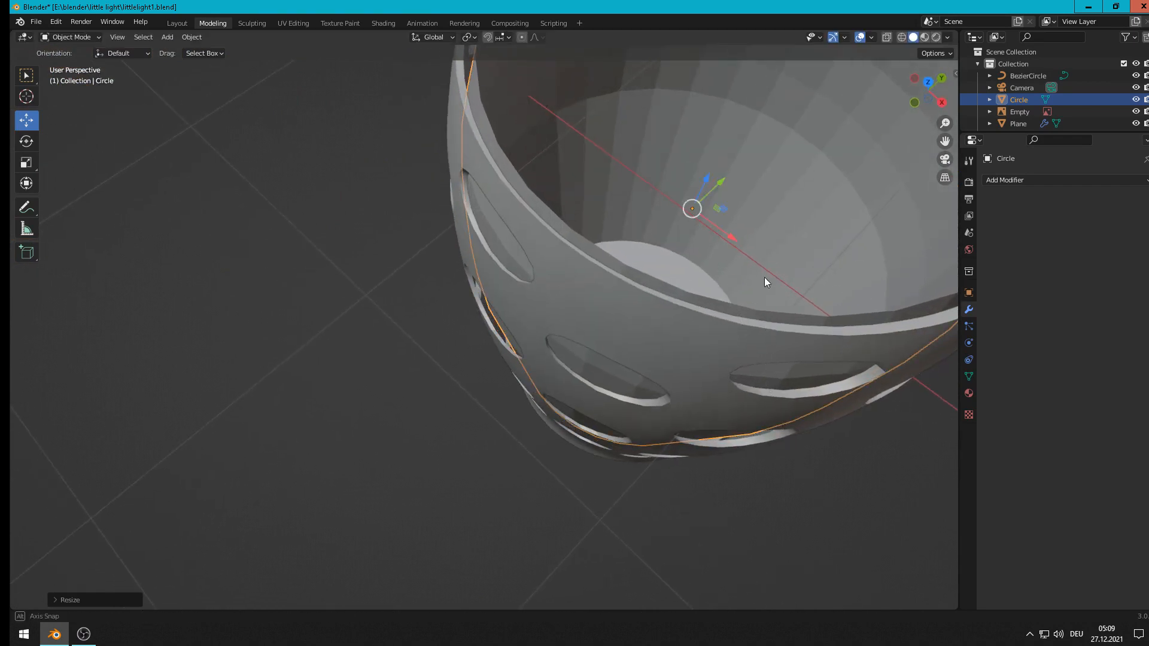
Step: Shade the liner smooth and apply its rotation and scale
middle_drag(764, 277, 445, 166)
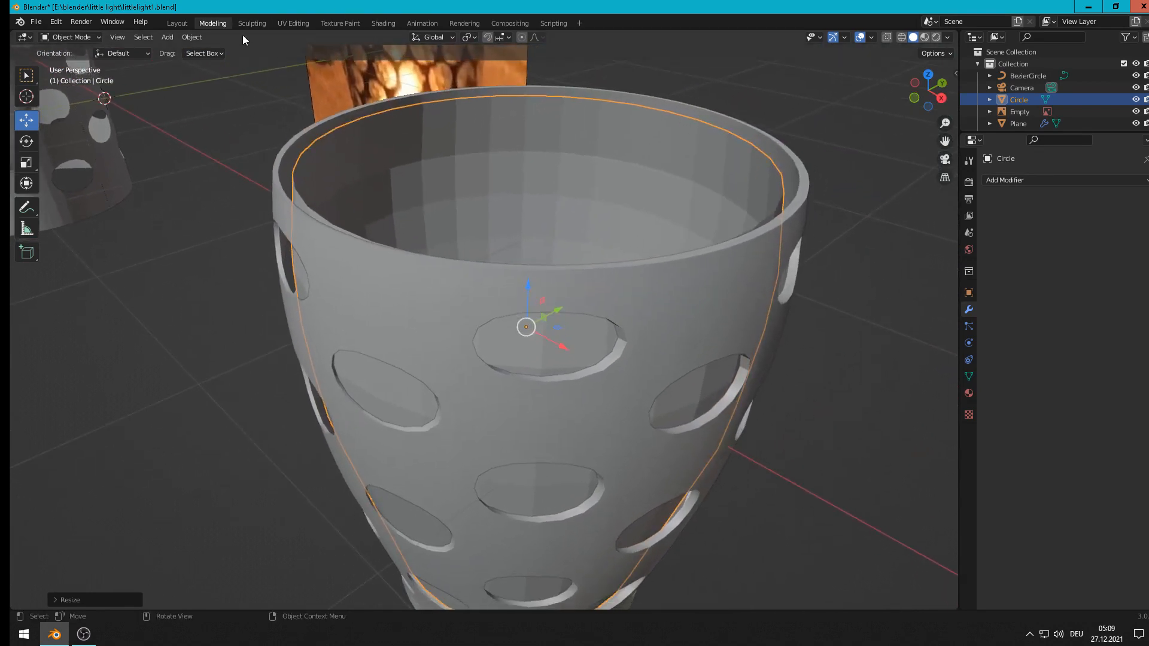
click(192, 37)
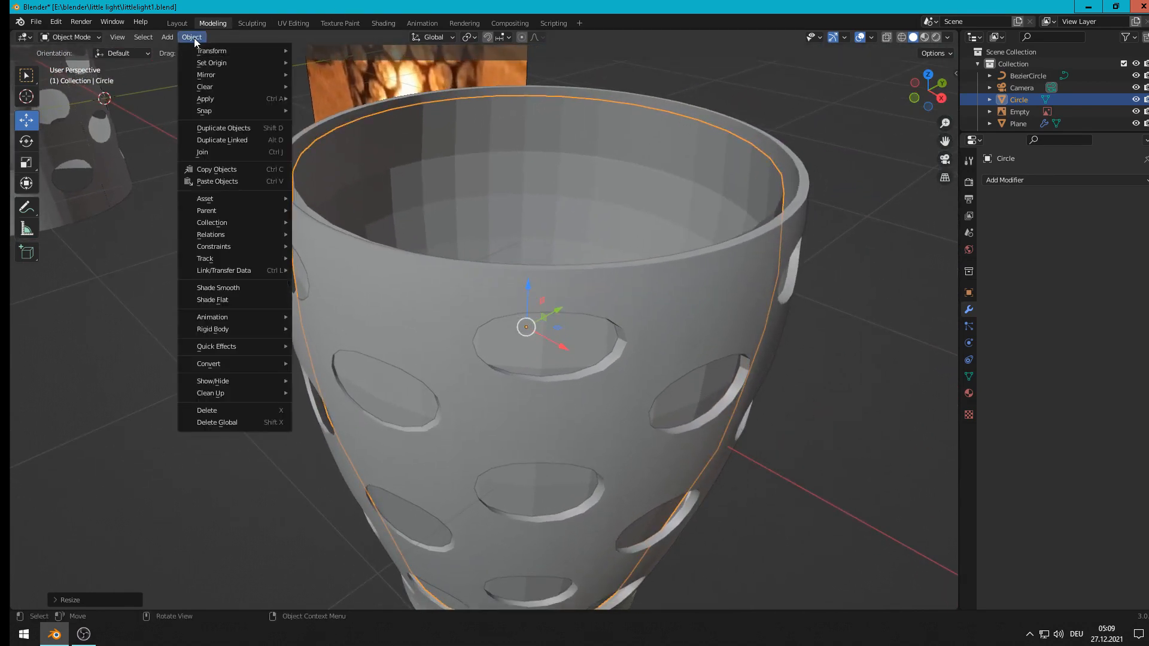
click(265, 286)
middle_drag(689, 236, 676, 287)
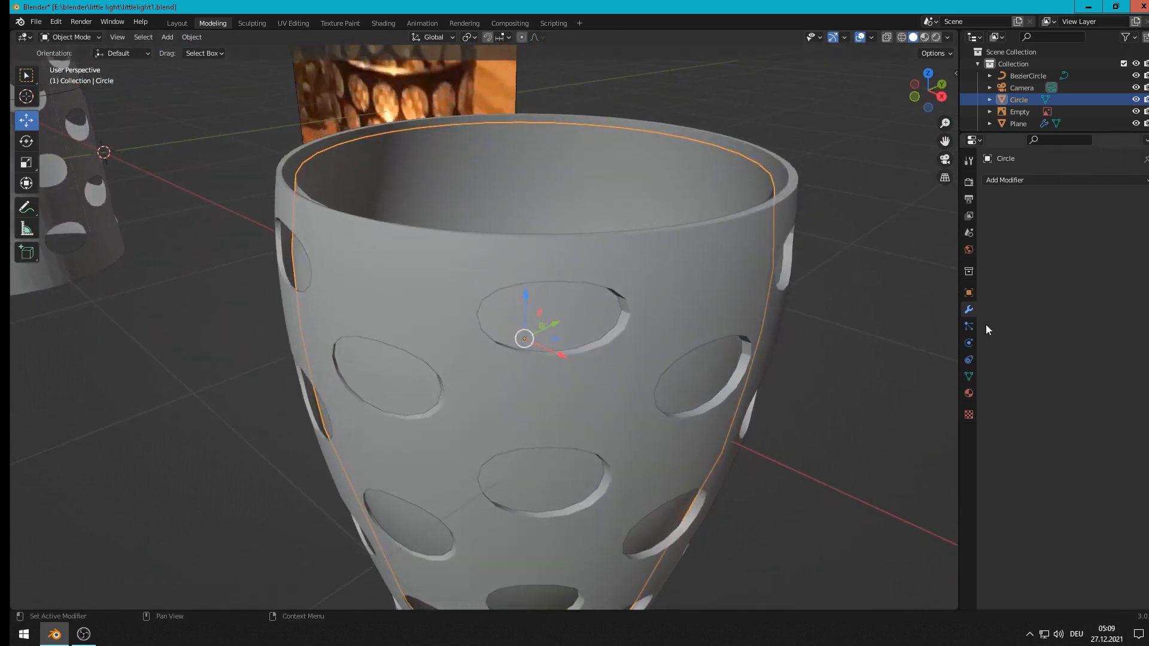
click(196, 38)
mouse_move(223, 97)
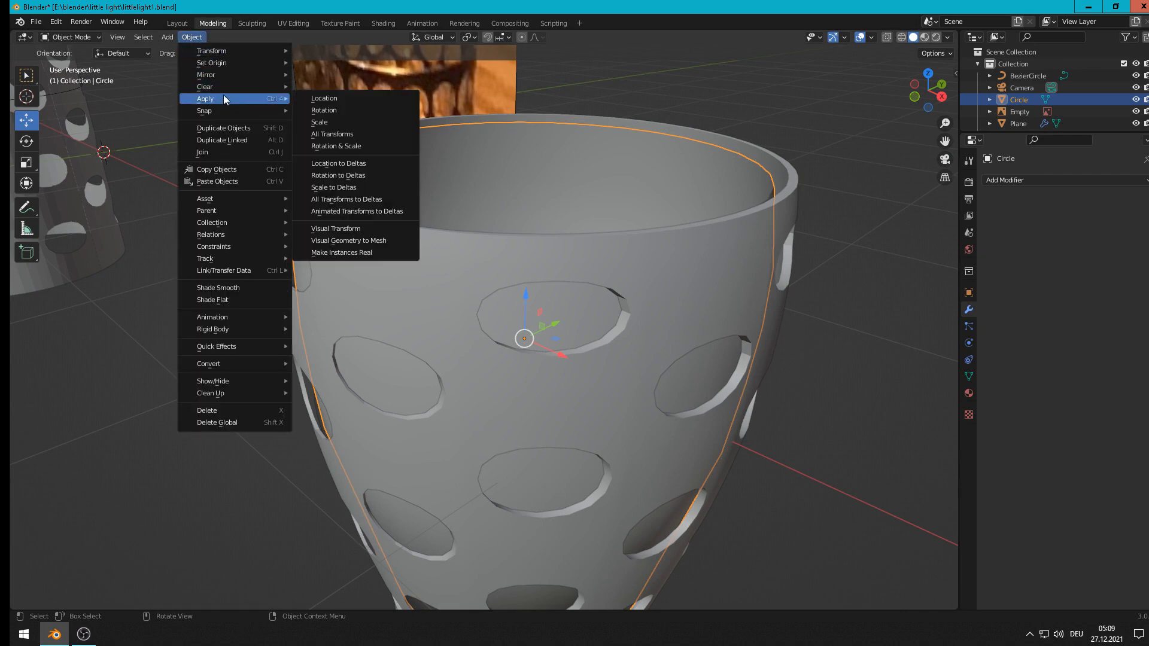
click(357, 137)
Step: Add a Solidify modifier to the liner with a thickness of 0.02 m
click(1033, 180)
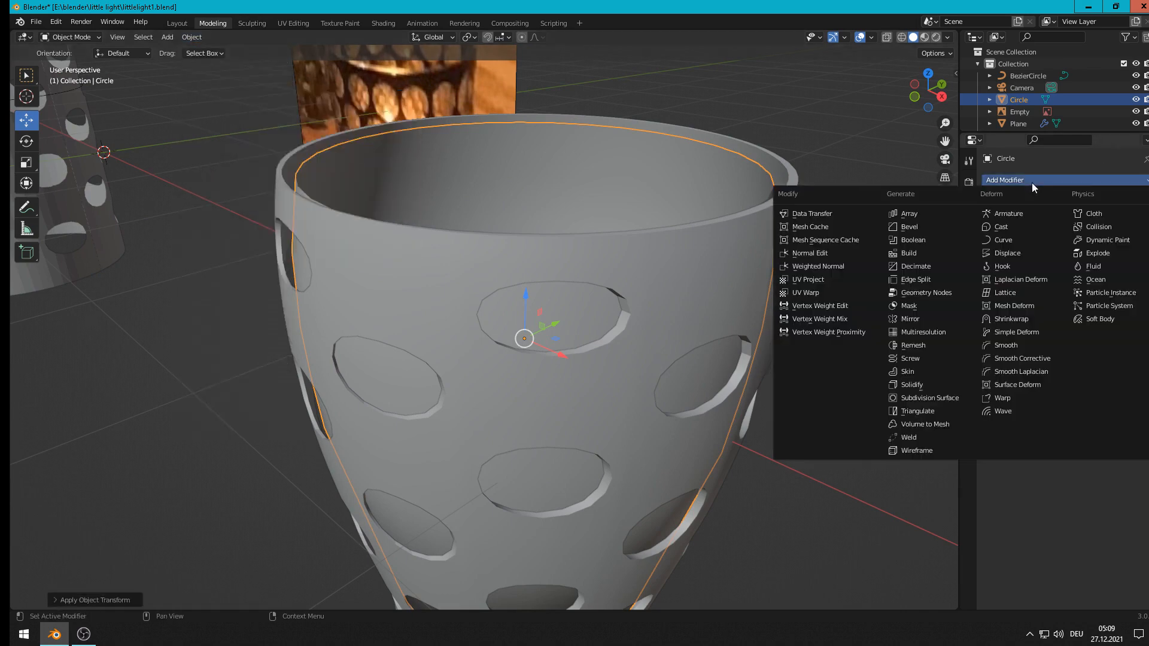
click(944, 385)
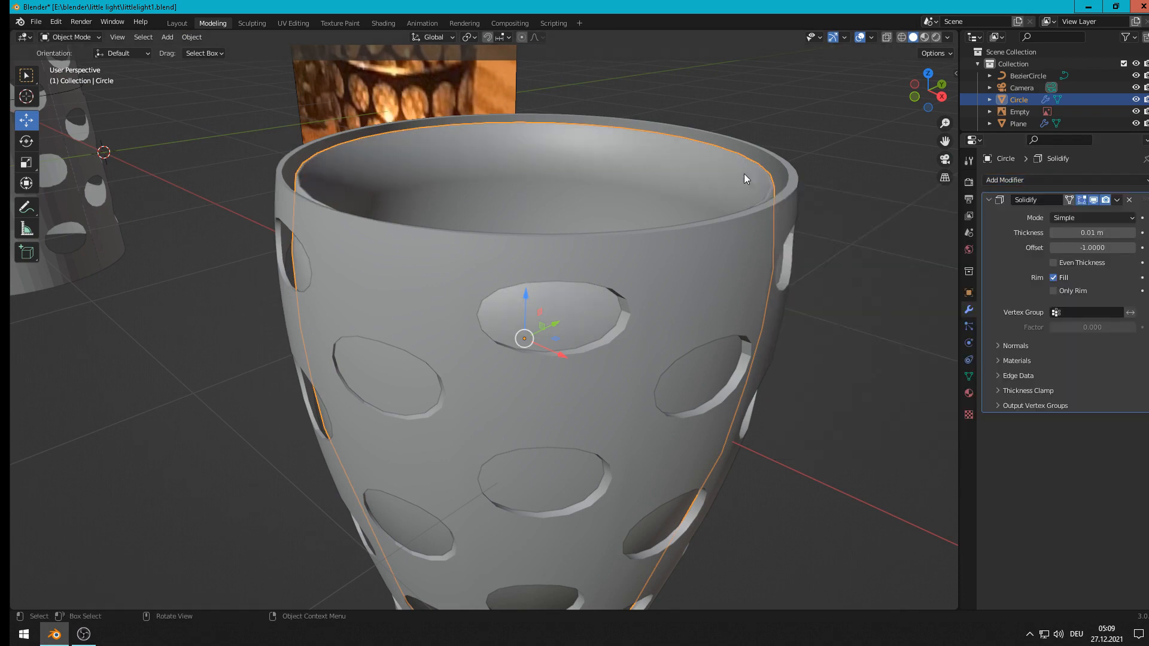
middle_drag(744, 173, 719, 205)
scroll(816, 269, up, 3)
scroll(823, 272, down, 2)
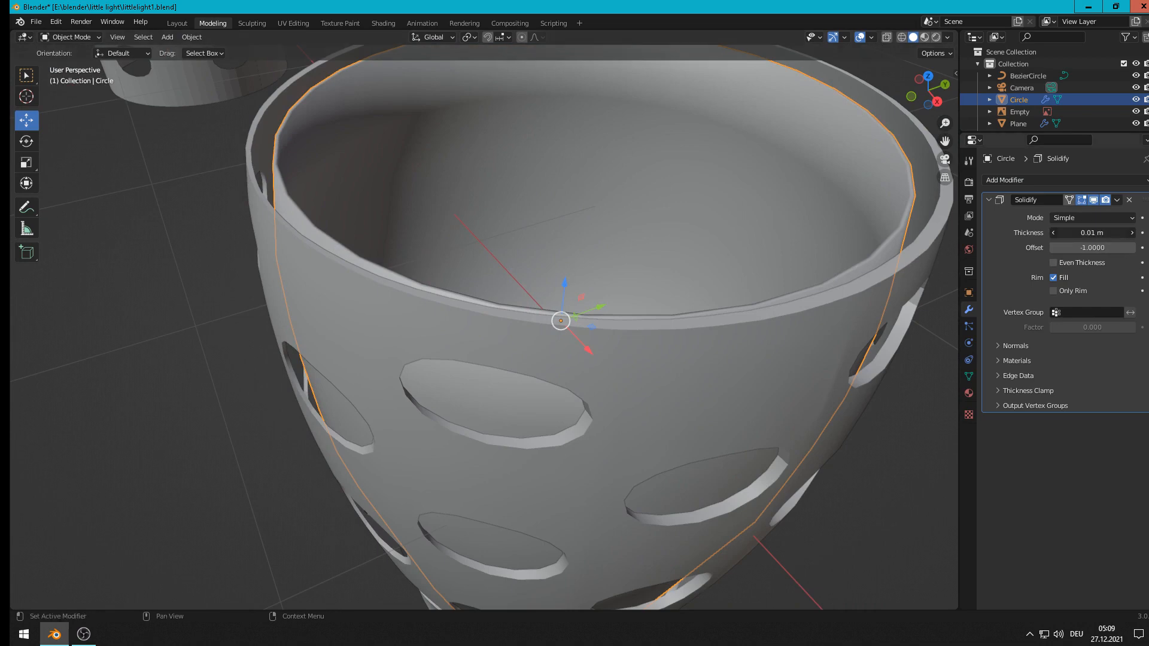
drag(1092, 232, 1099, 233)
Step: Move the liner along Y out of the perforated cup so it stands beside it
scroll(831, 258, down, 4)
middle_drag(592, 362, 598, 335)
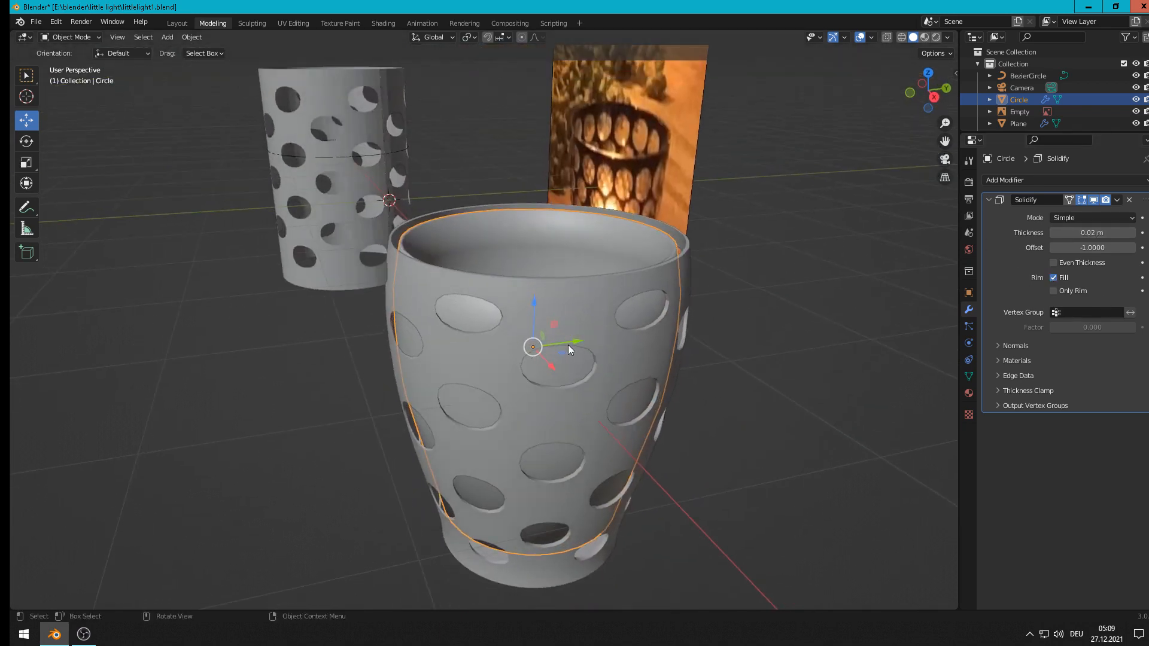
drag(568, 345, 173, 330)
middle_drag(172, 330, 472, 246)
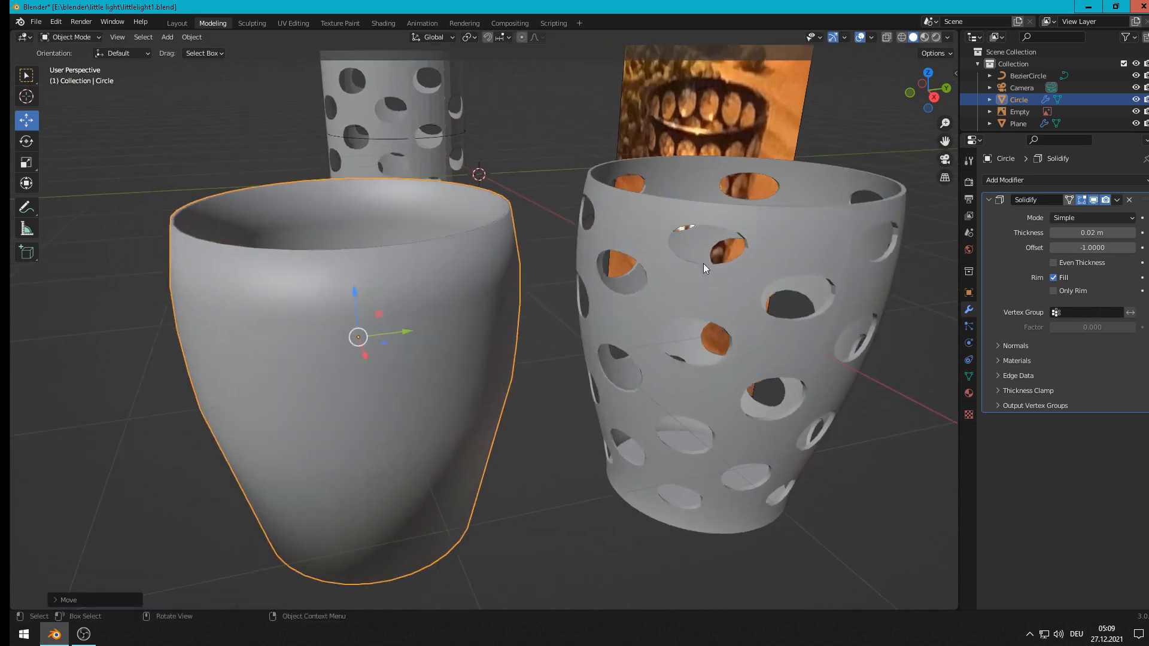
middle_drag(640, 412, 715, 400)
scroll(715, 397, down, 4)
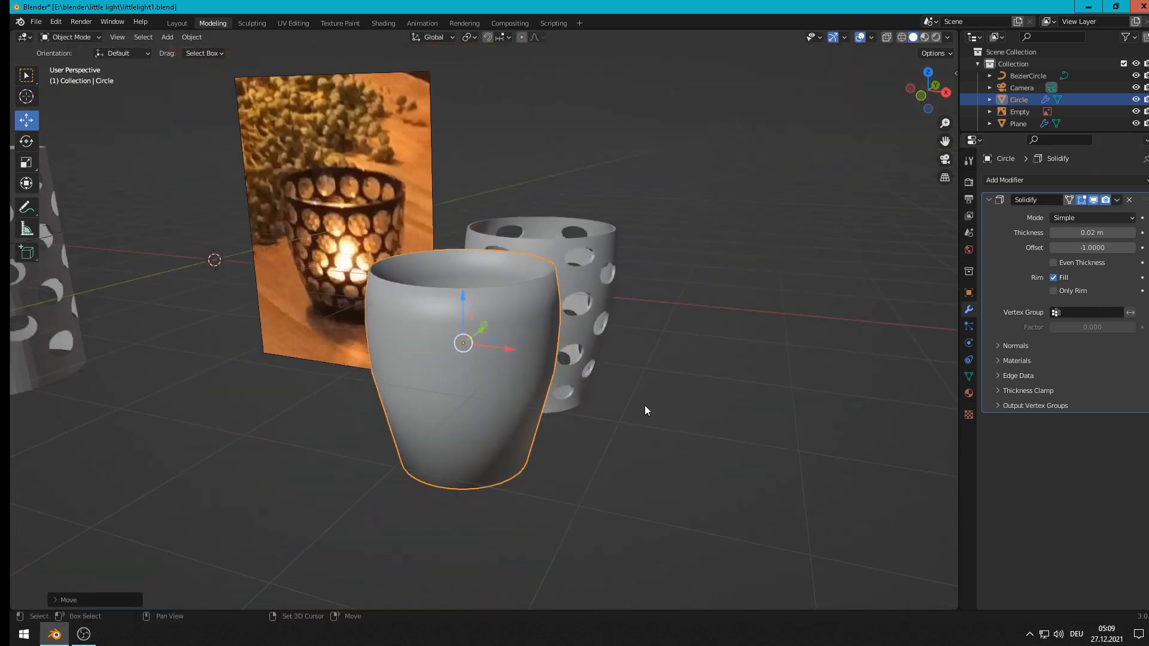
Step: Duplicate the liner and move the copy along X, well clear of the original
key(shift+d)
key(Escape)
drag(503, 347, 153, 301)
Step: Apply the Solidify modifier on the original liner, leaving the copy's modifier editable
click(501, 322)
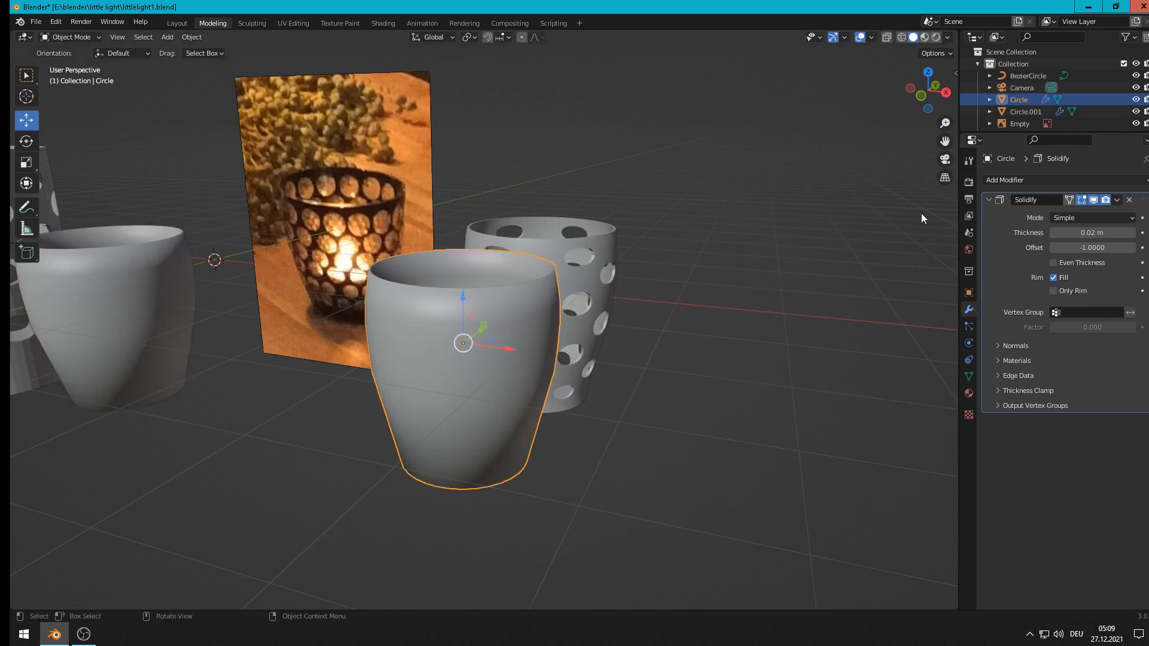
click(1116, 199)
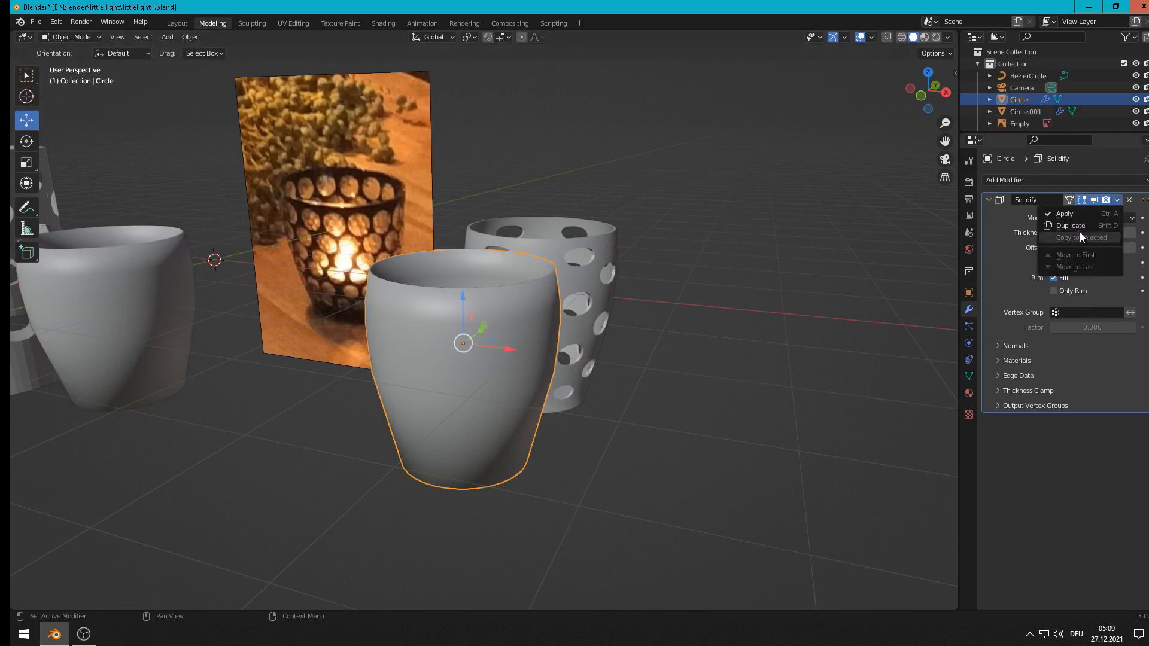
click(1082, 215)
Step: Examine the thickened liner's mesh in Edit Mode, and return to Object Mode to check its side profile
key(Tab)
middle_drag(601, 268, 542, 395)
scroll(497, 360, up, 4)
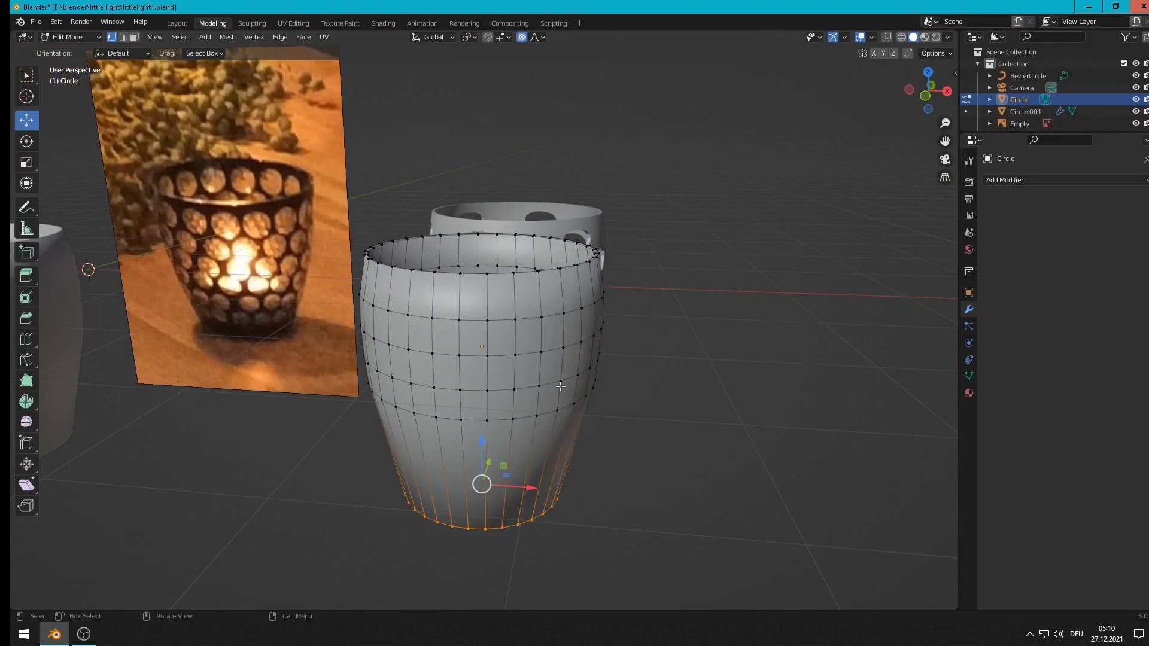
scroll(220, 202, up, 4)
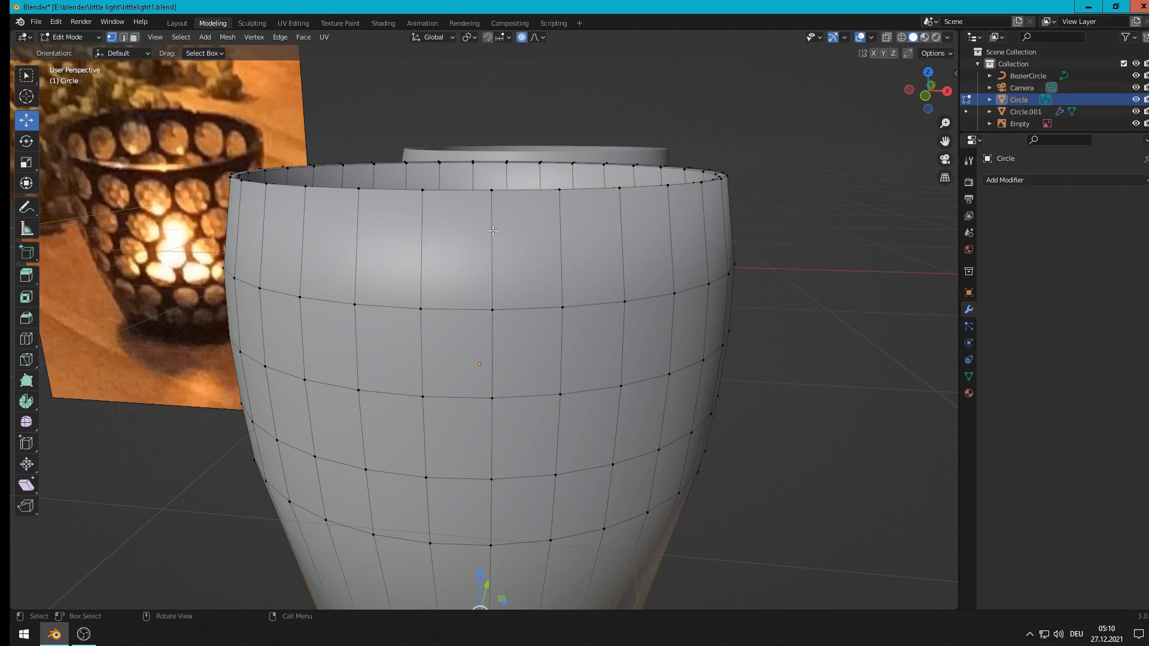
scroll(364, 102, down, 4)
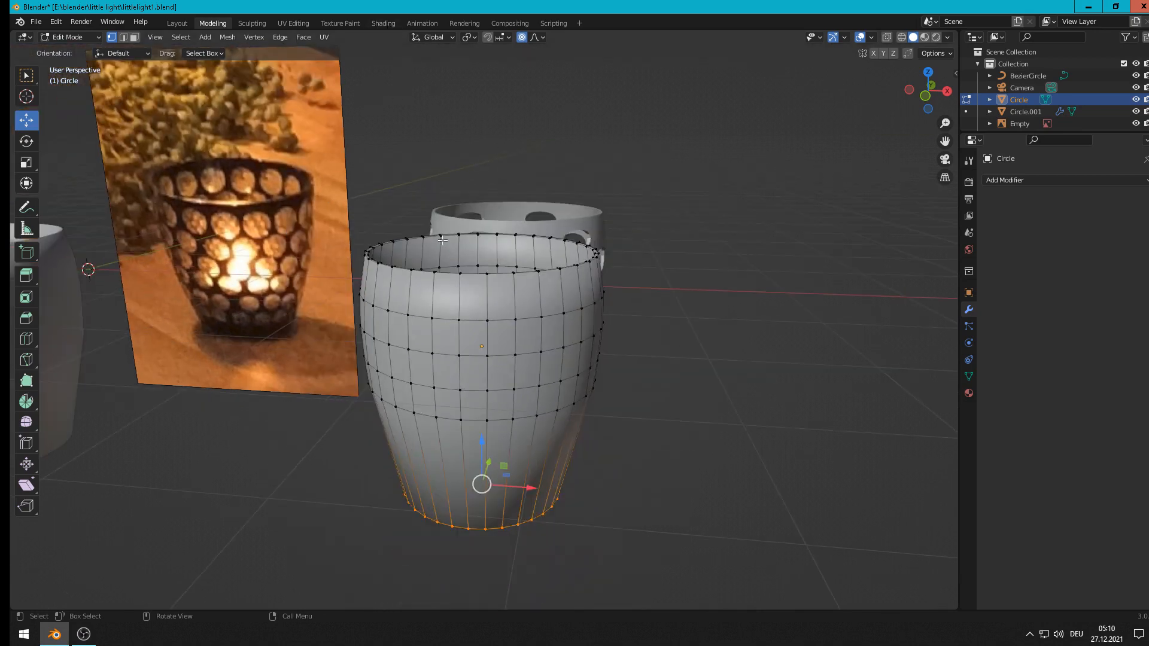
key(Tab)
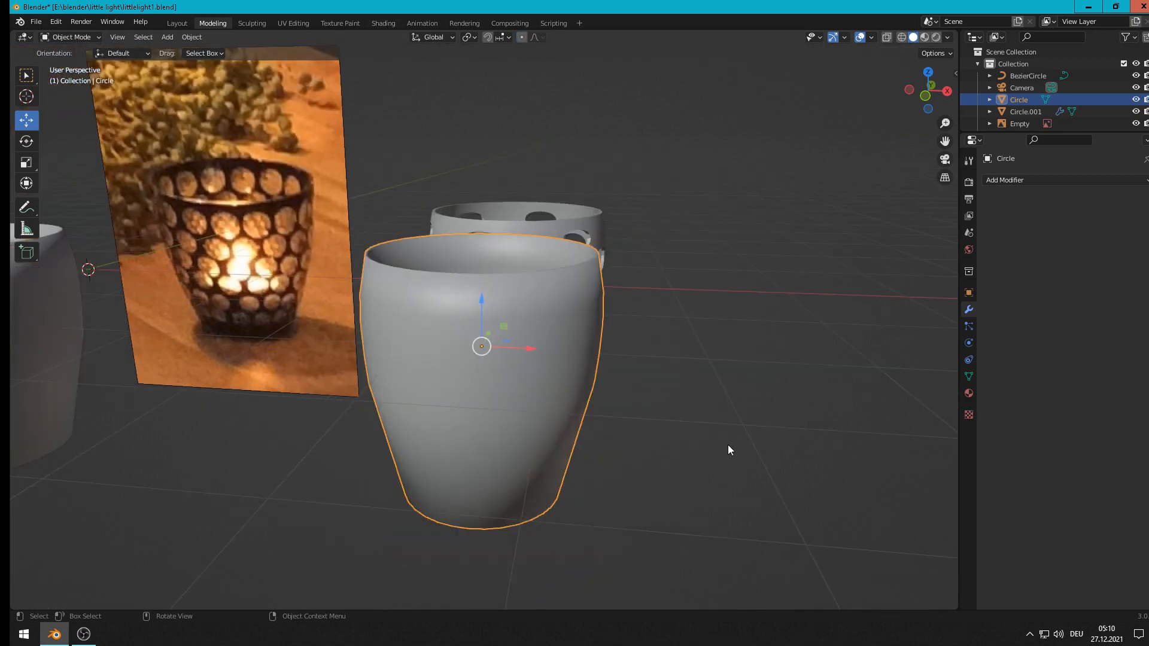
middle_drag(728, 446, 742, 424)
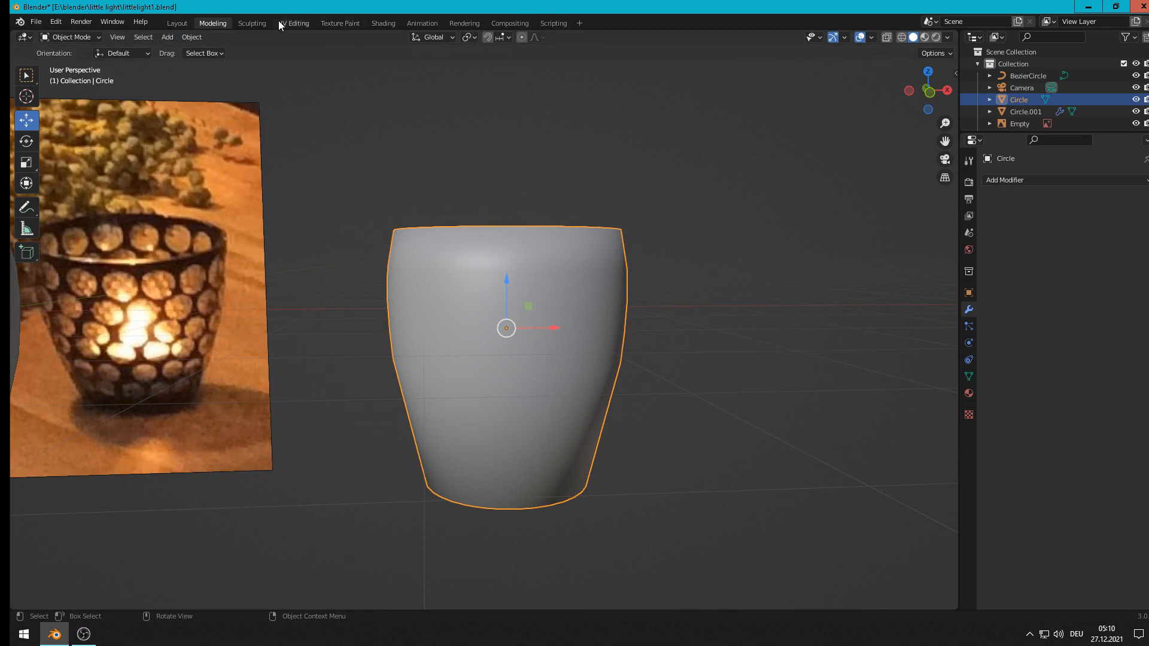
Step: Switch to the Shading workspace and create a new material for the original liner
click(384, 23)
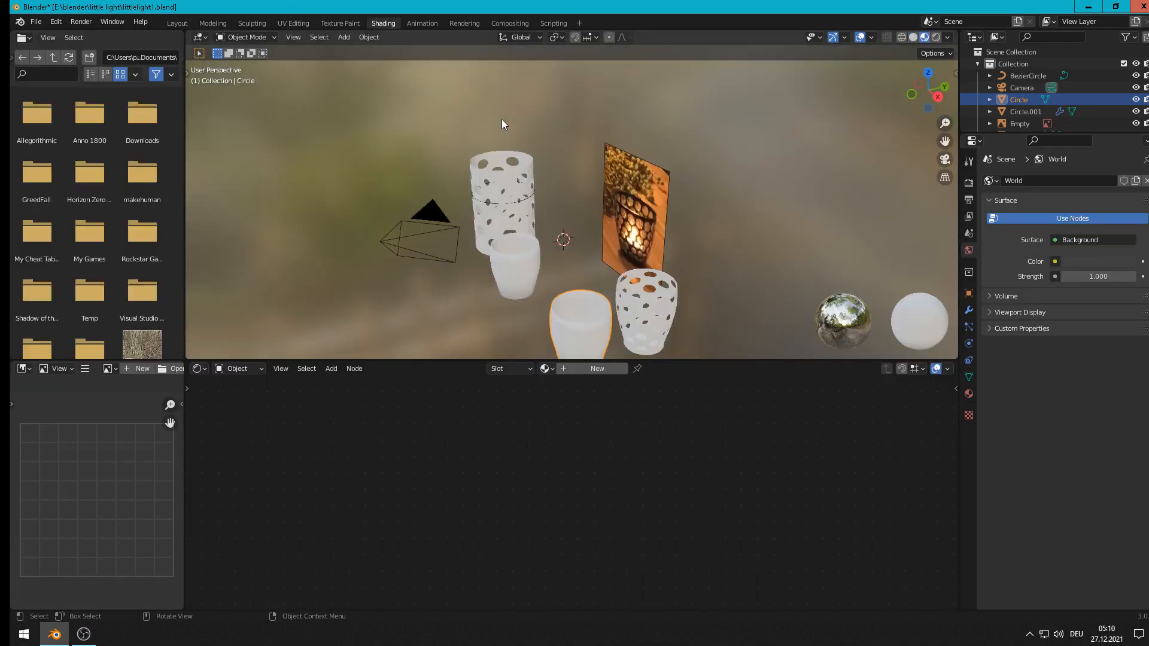
scroll(646, 282, up, 2)
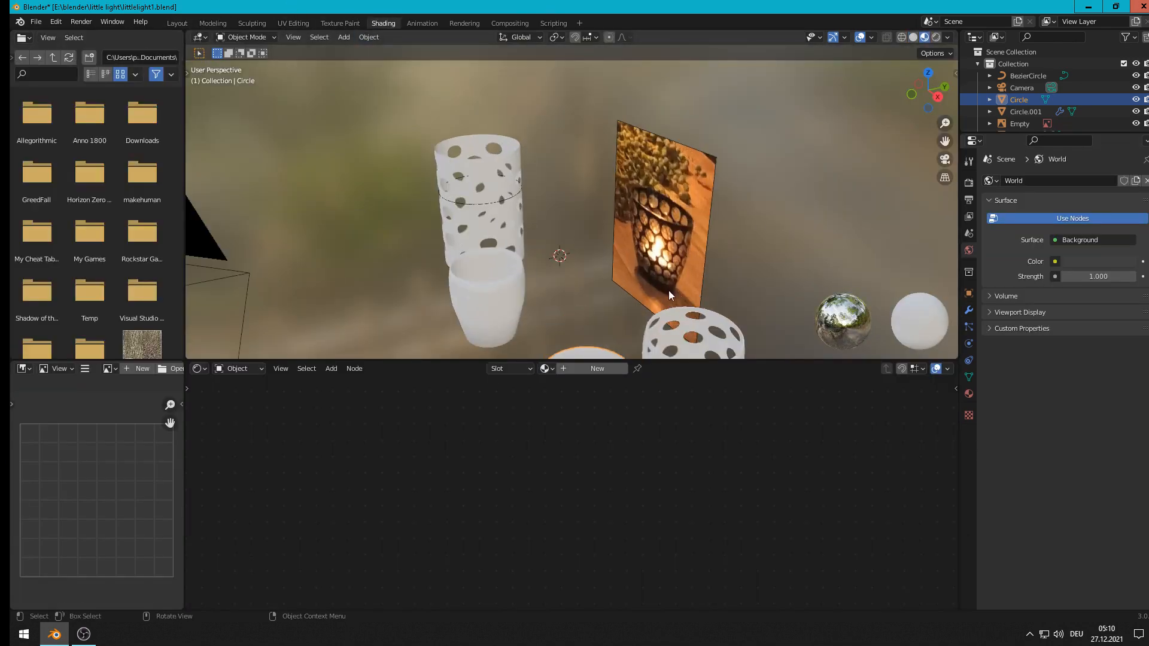
shift+middle_drag(688, 290, 710, 119)
scroll(677, 182, up, 3)
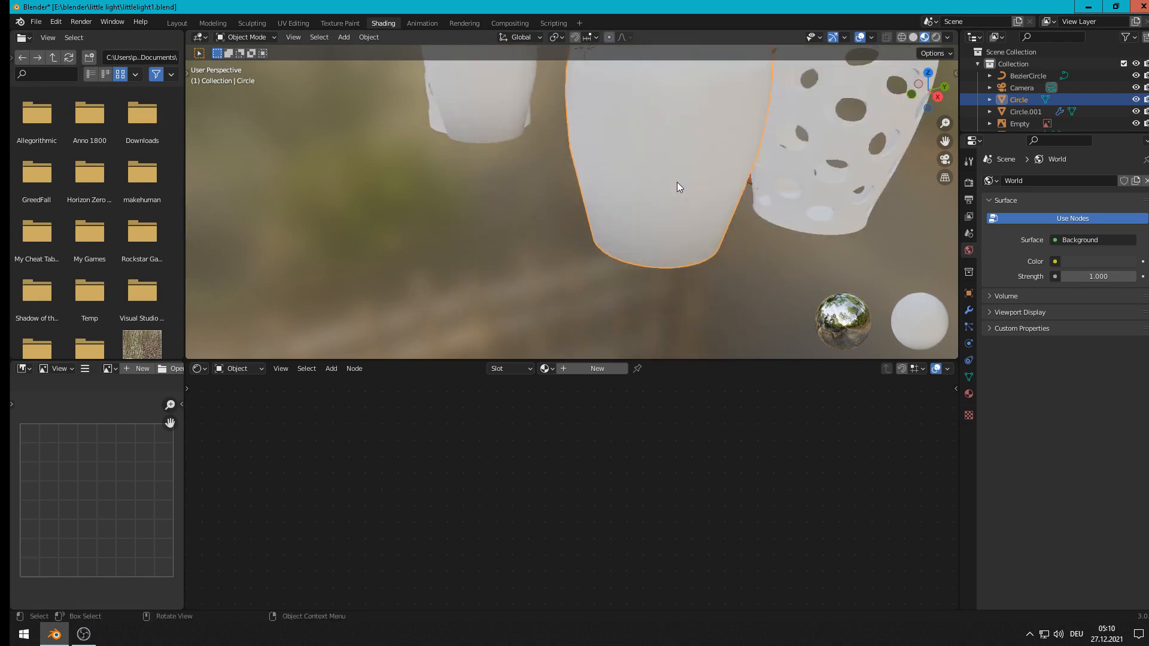
shift+middle_drag(677, 181, 667, 230)
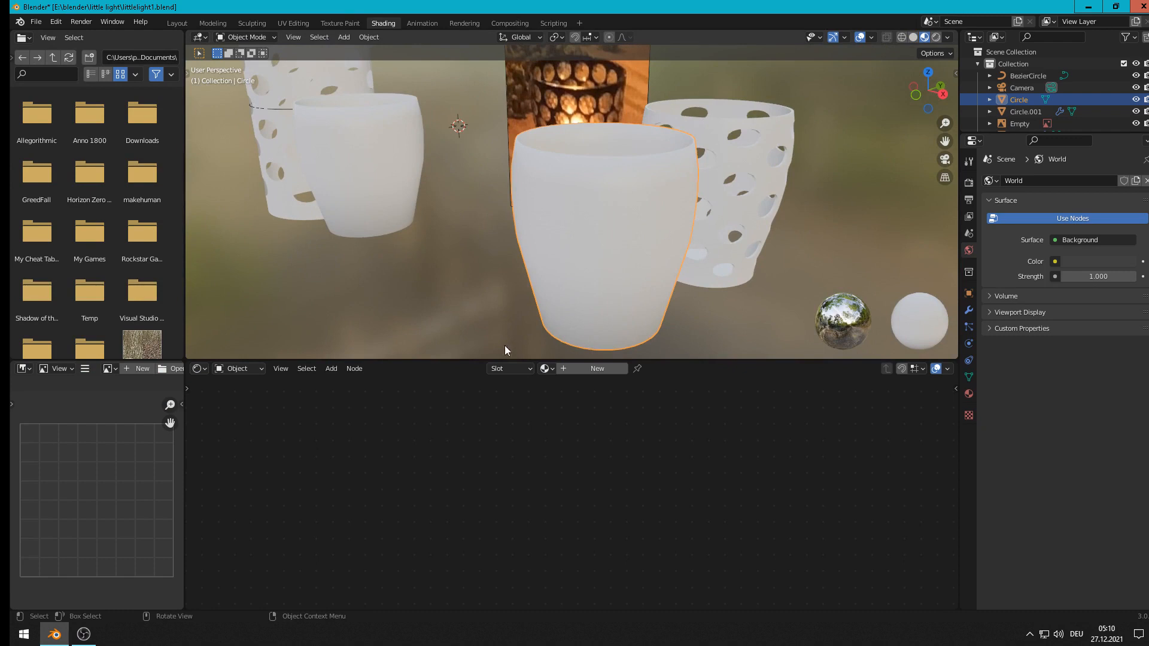
click(330, 369)
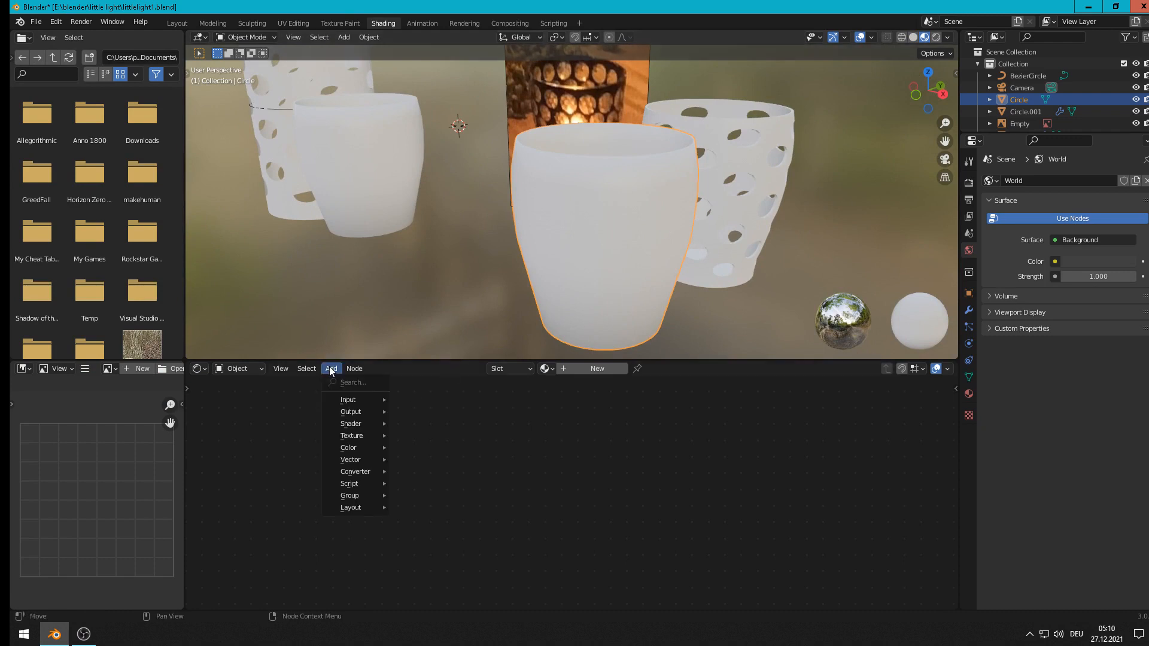
mouse_move(357, 425)
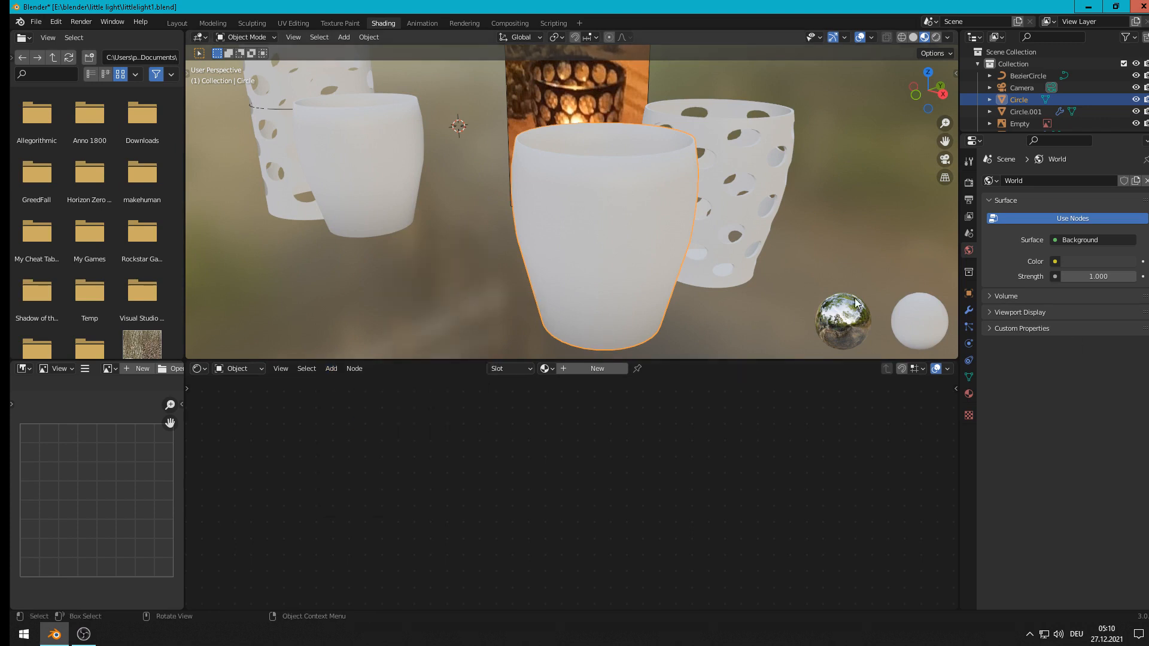
click(969, 393)
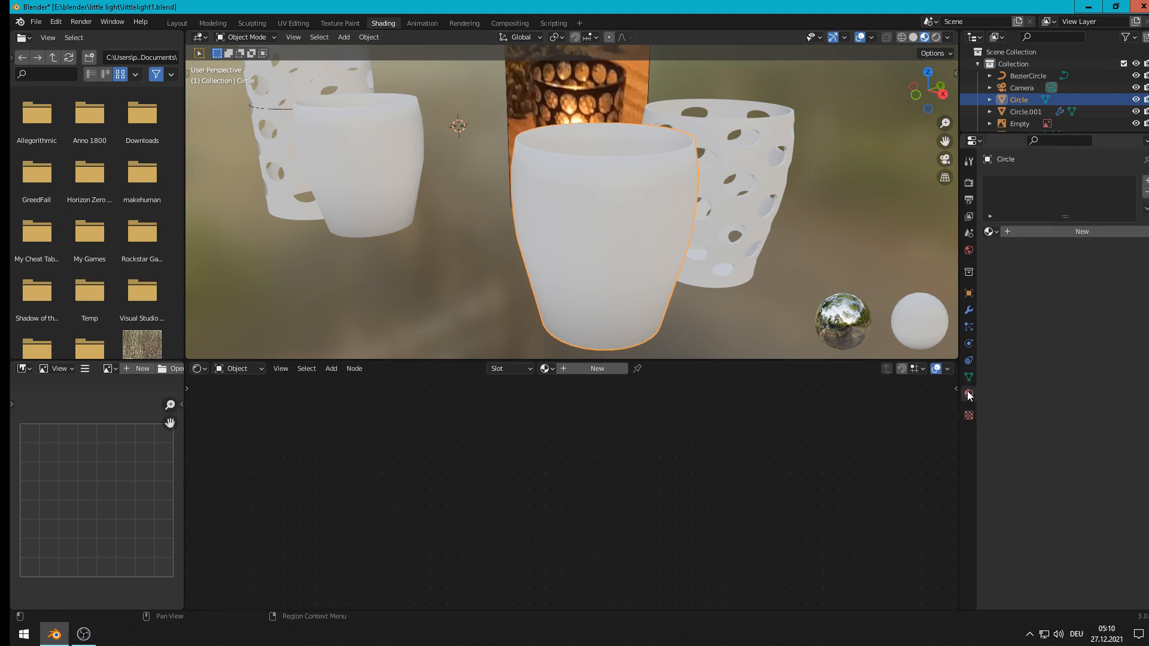
click(1051, 232)
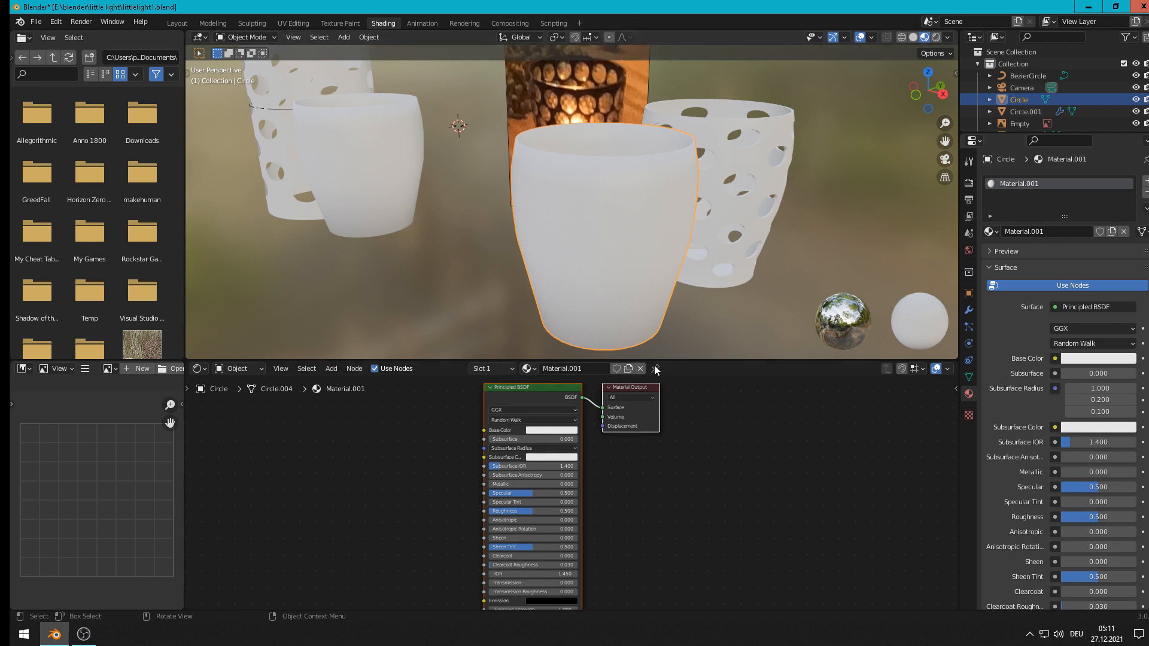
Step: Delete the liner material's Principled BSDF node and place a Glass BSDF node beside the Material Output
key(Home)
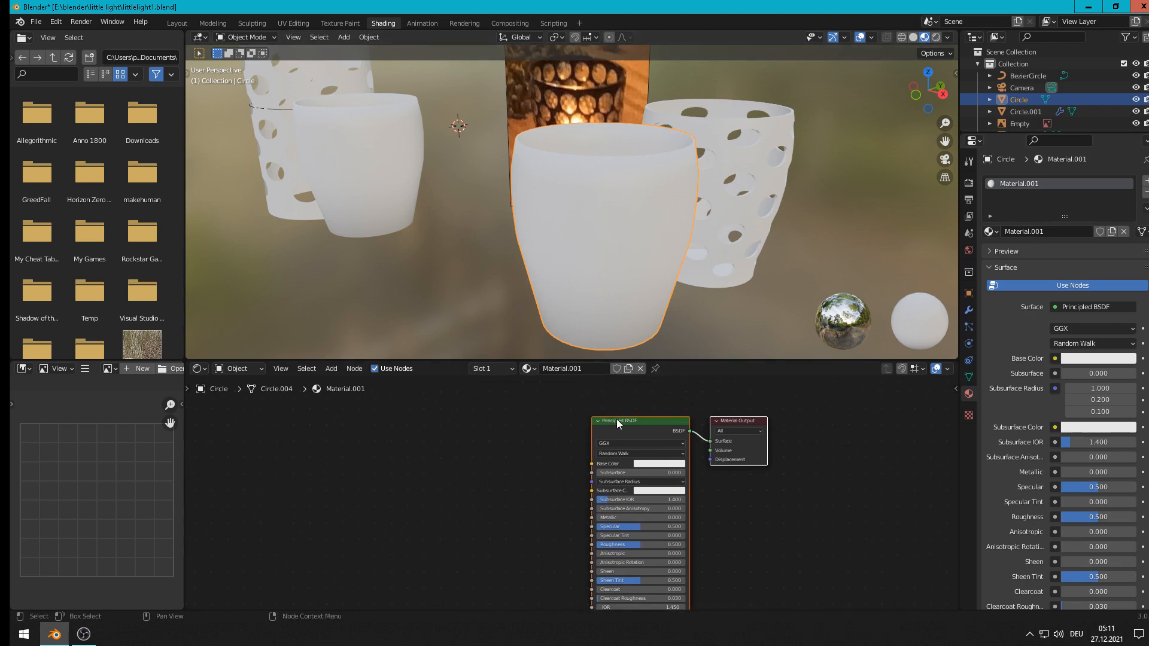
key(x)
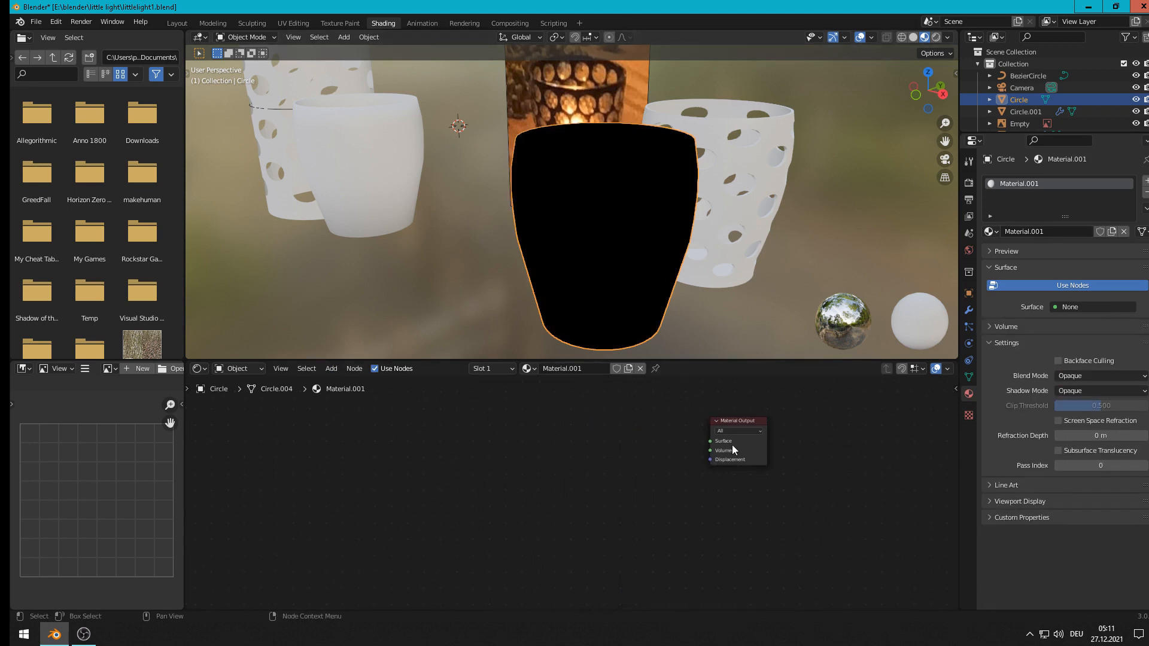
middle_drag(673, 457, 584, 484)
scroll(584, 484, up, 1)
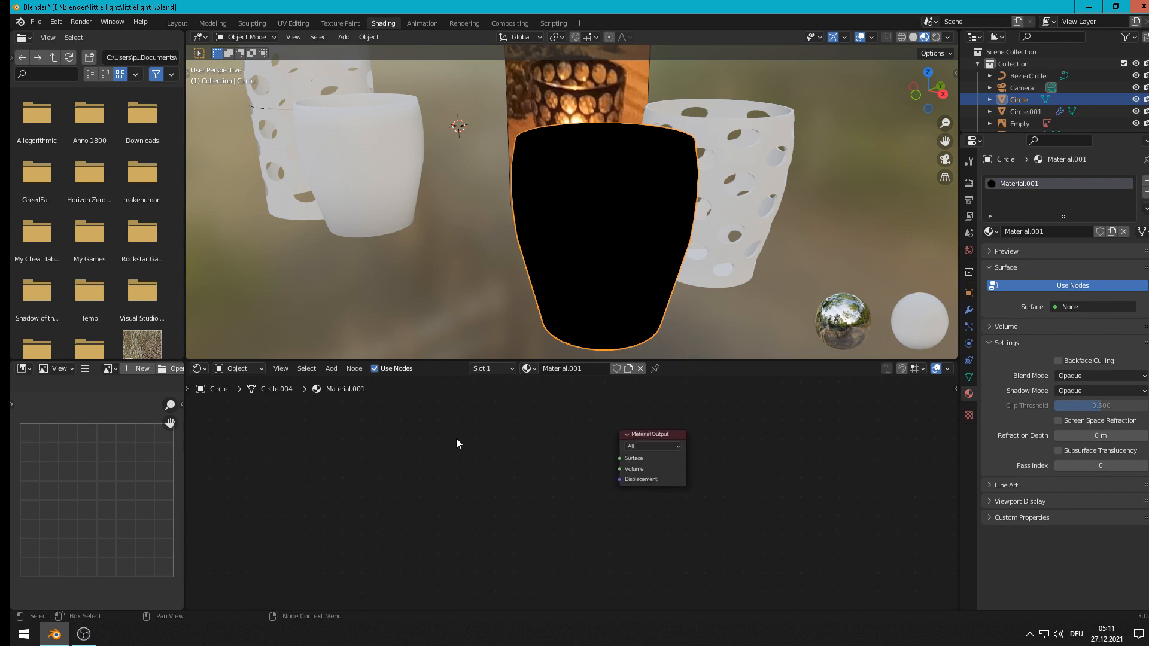
click(331, 368)
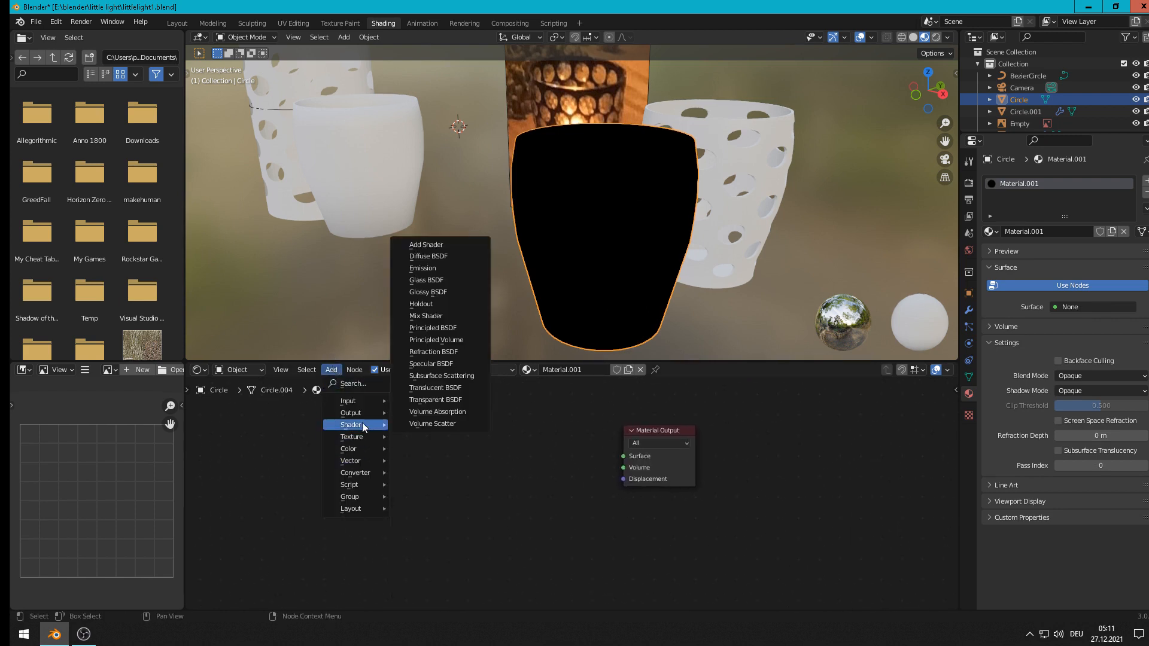
click(448, 281)
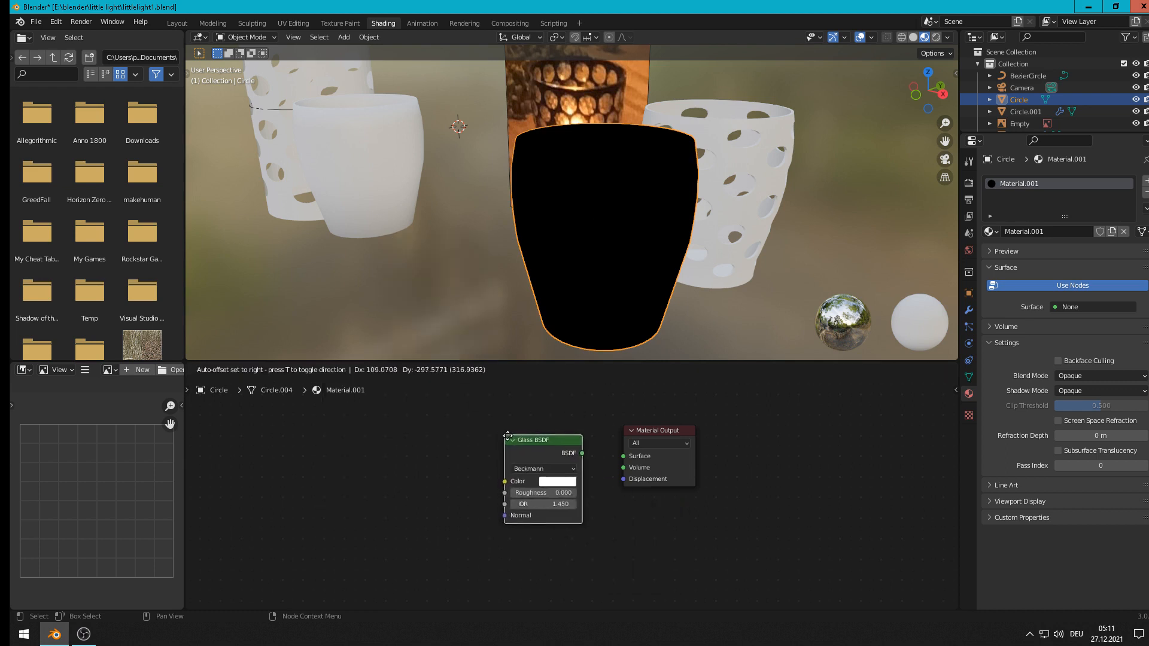
click(506, 431)
scroll(633, 497, up, 1)
scroll(652, 506, up, 1)
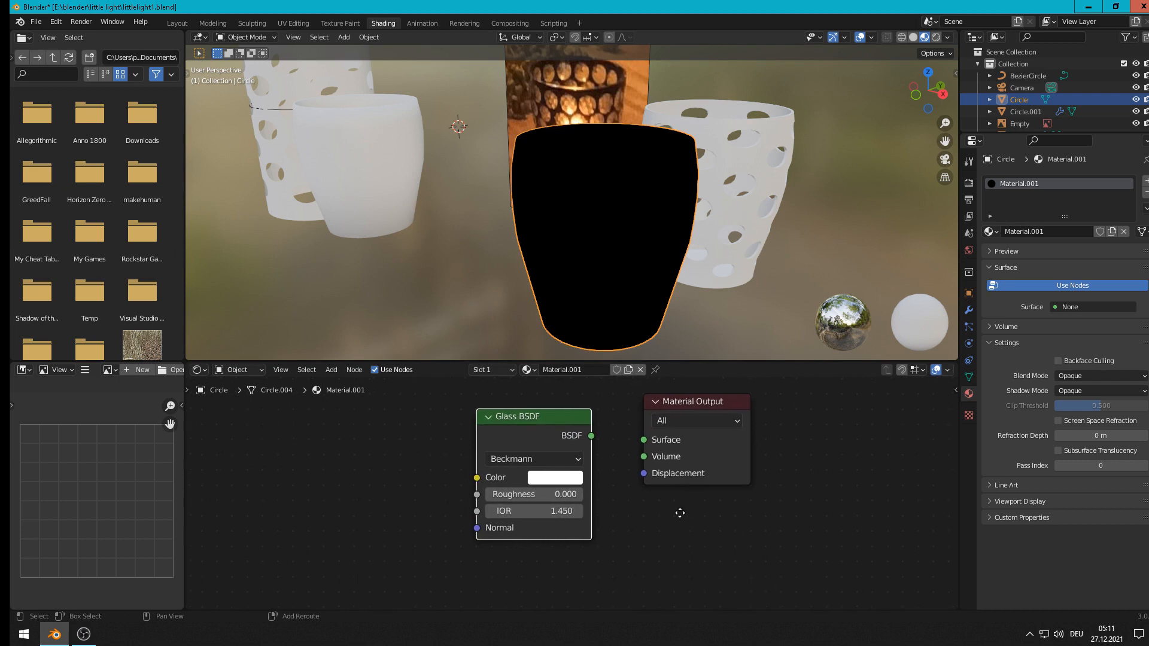
middle_drag(680, 513, 514, 518)
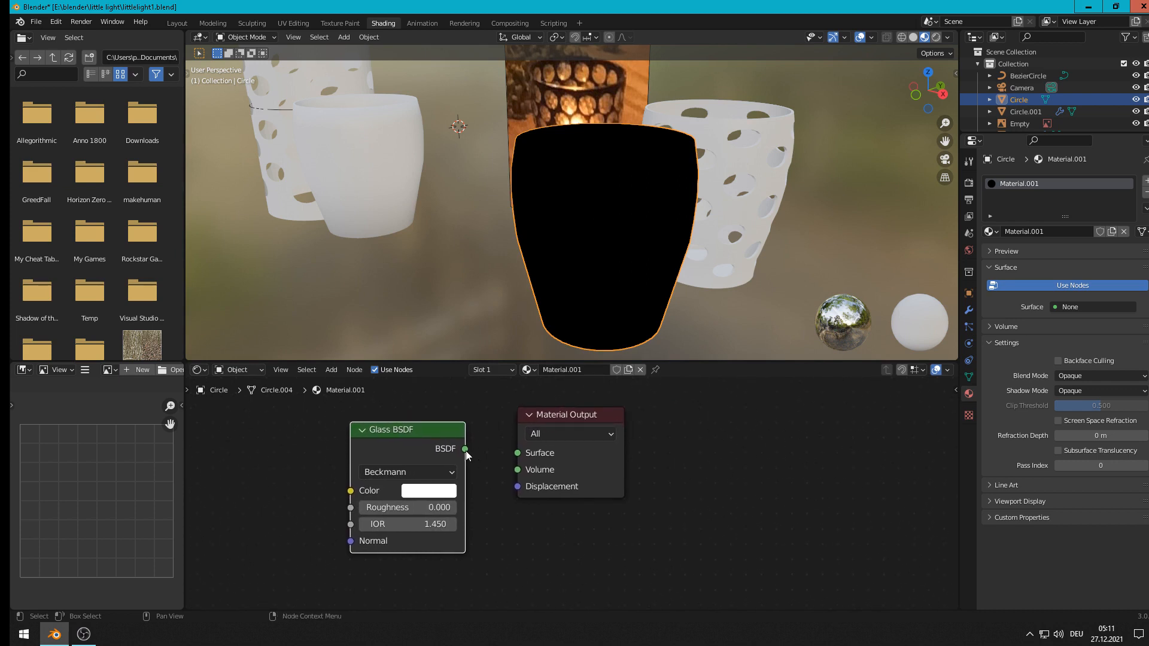
Step: Connect the Glass BSDF to the Material Output's Surface input and move the two nodes farther apart
drag(466, 450, 525, 457)
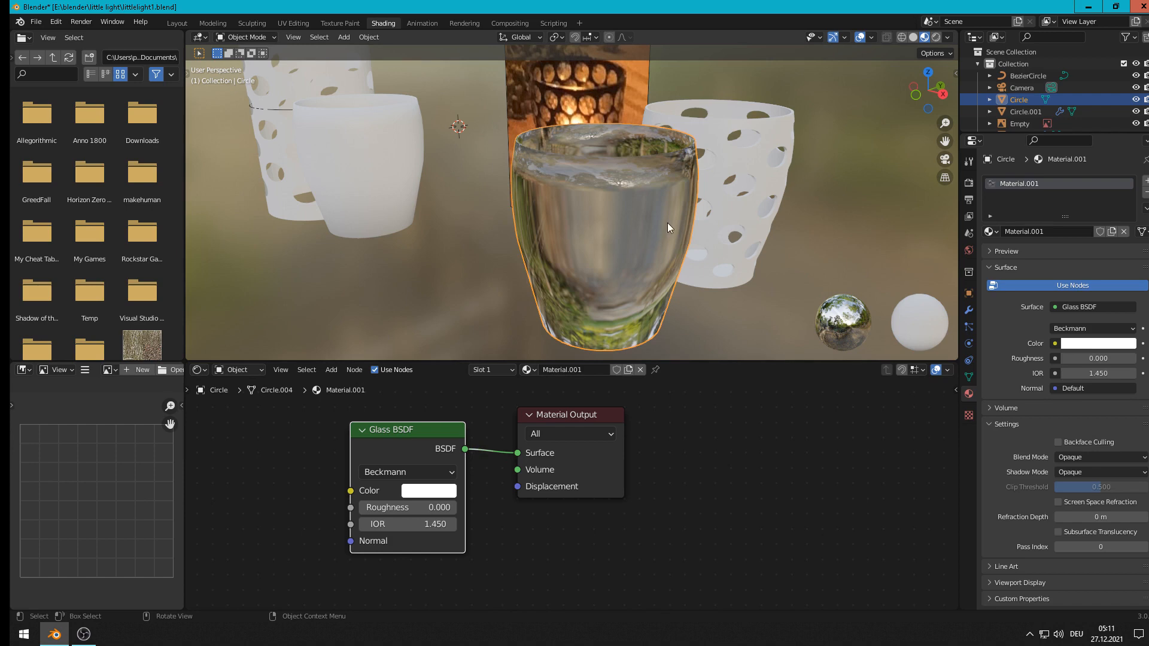
scroll(668, 279, up, 4)
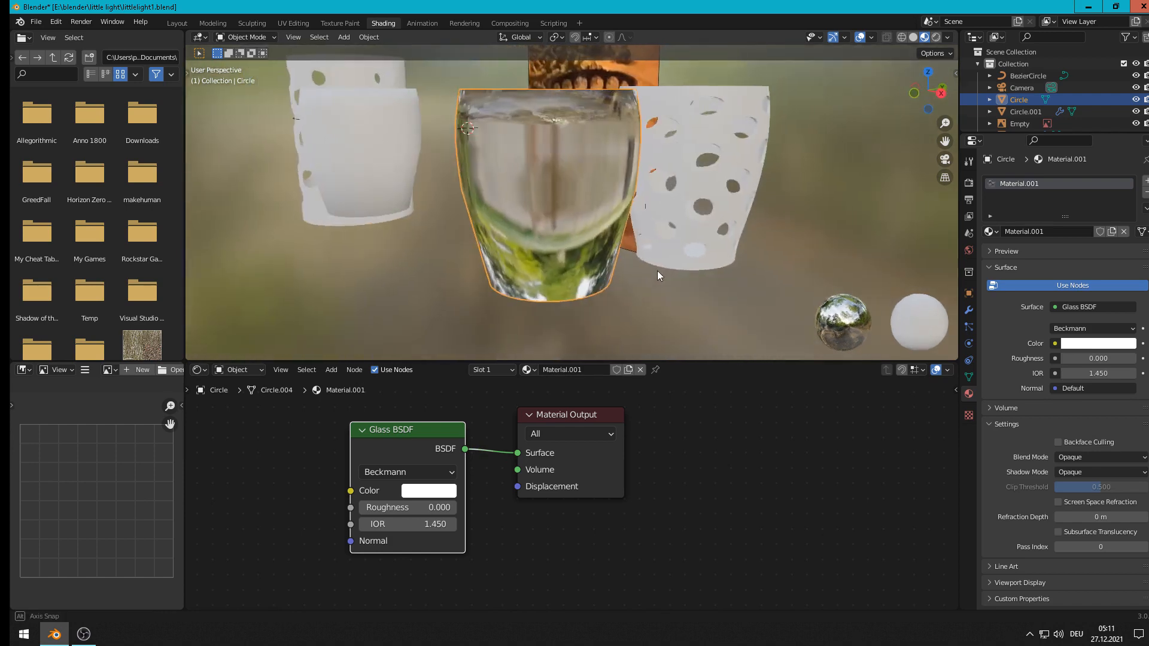
drag(424, 433, 300, 474)
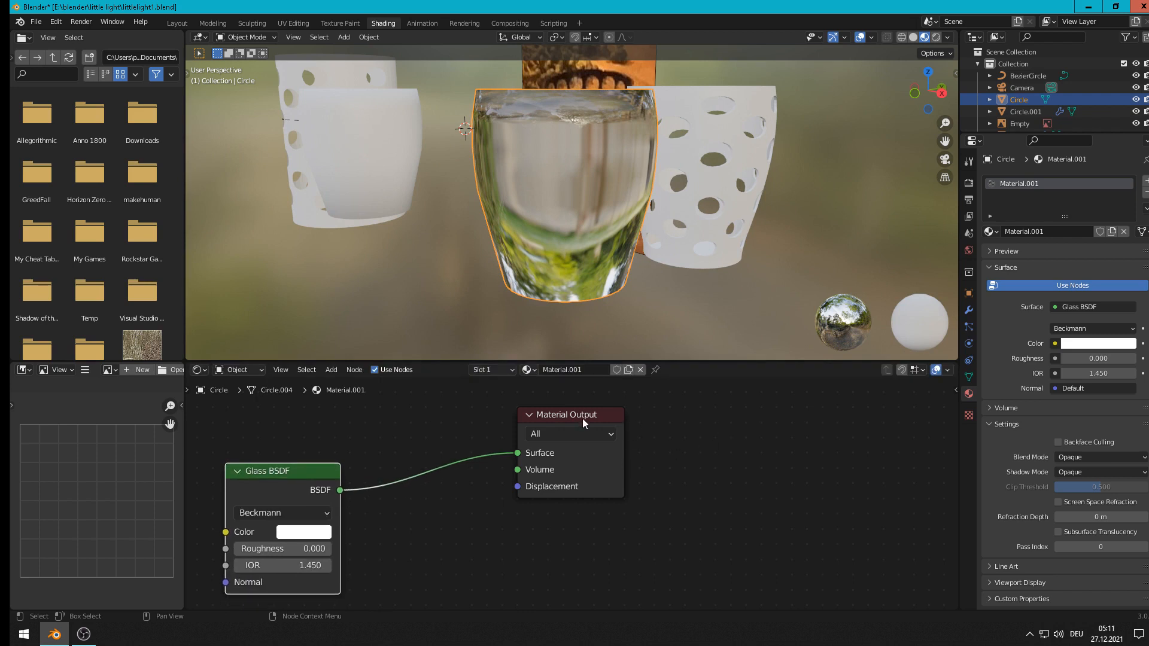
drag(582, 416, 662, 439)
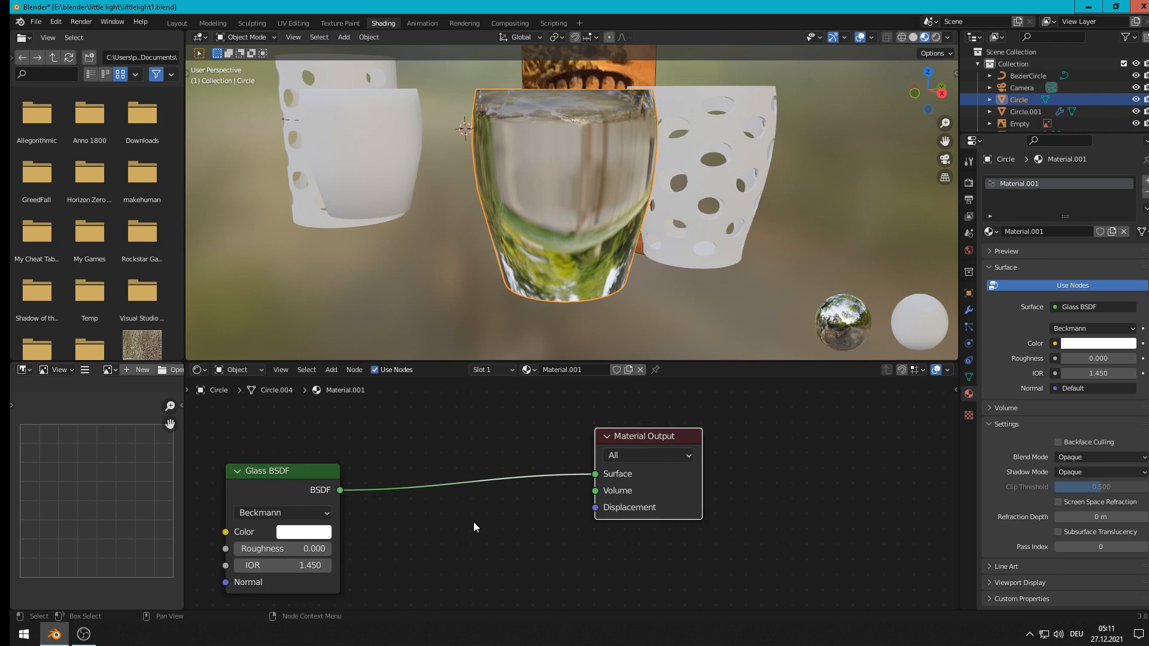
Step: Add a Light Path node to the material and place it above the Glass BSDF
middle_drag(557, 550, 604, 522)
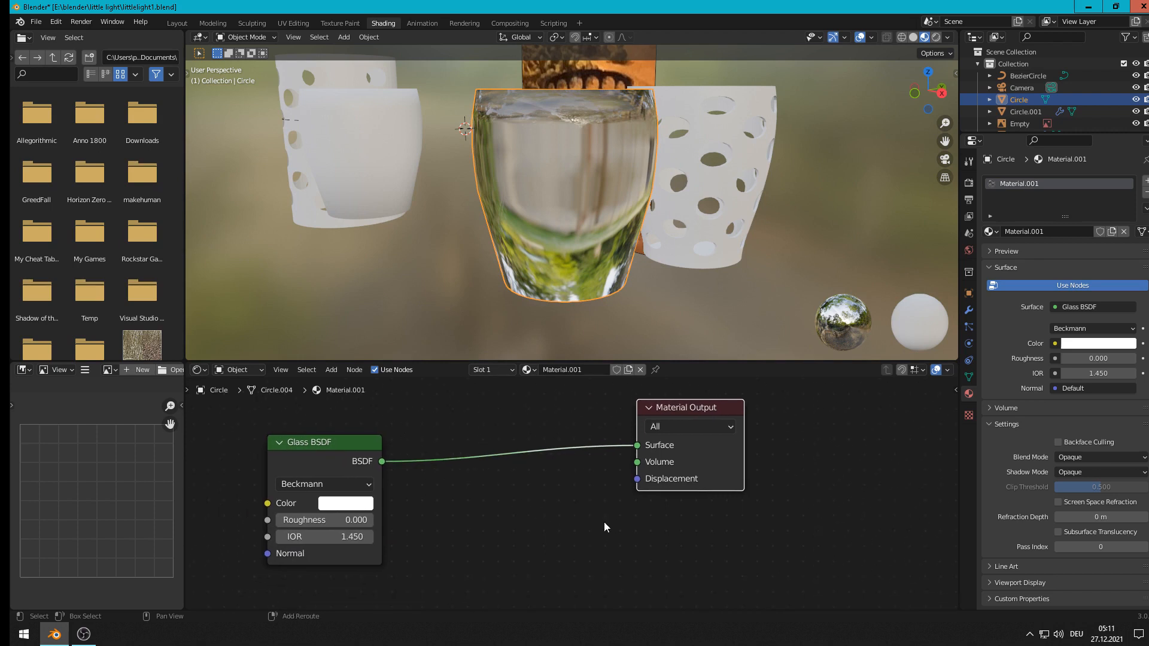
scroll(587, 524, down, 1)
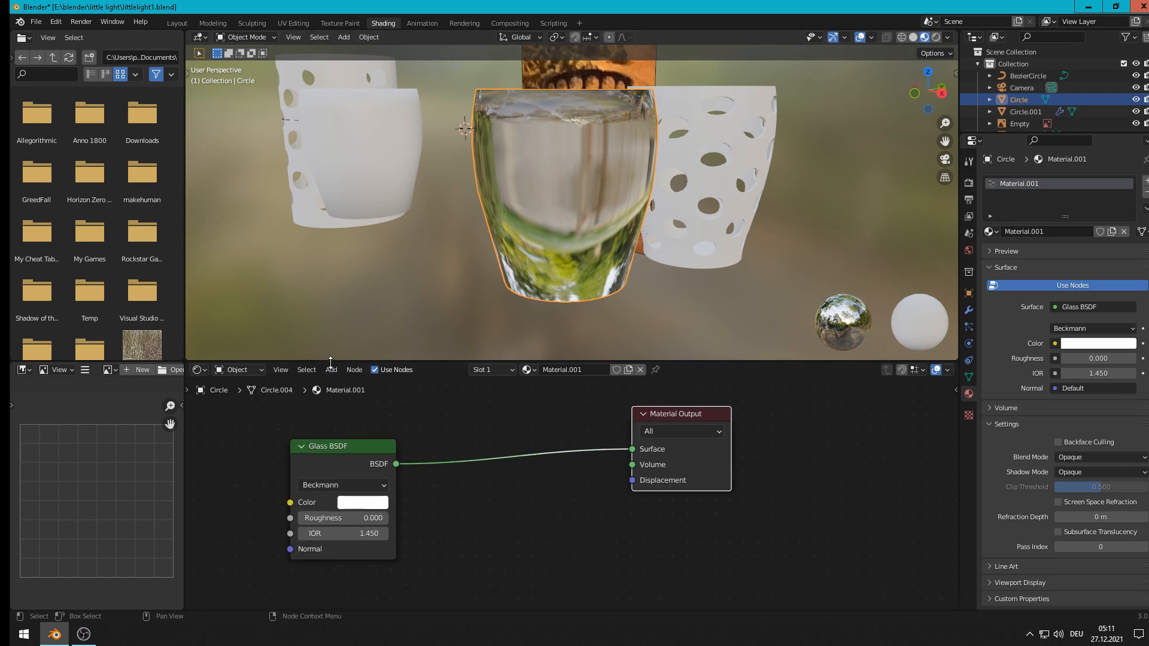
scroll(481, 515, down, 1)
scroll(483, 520, down, 1)
middle_drag(482, 521, 426, 586)
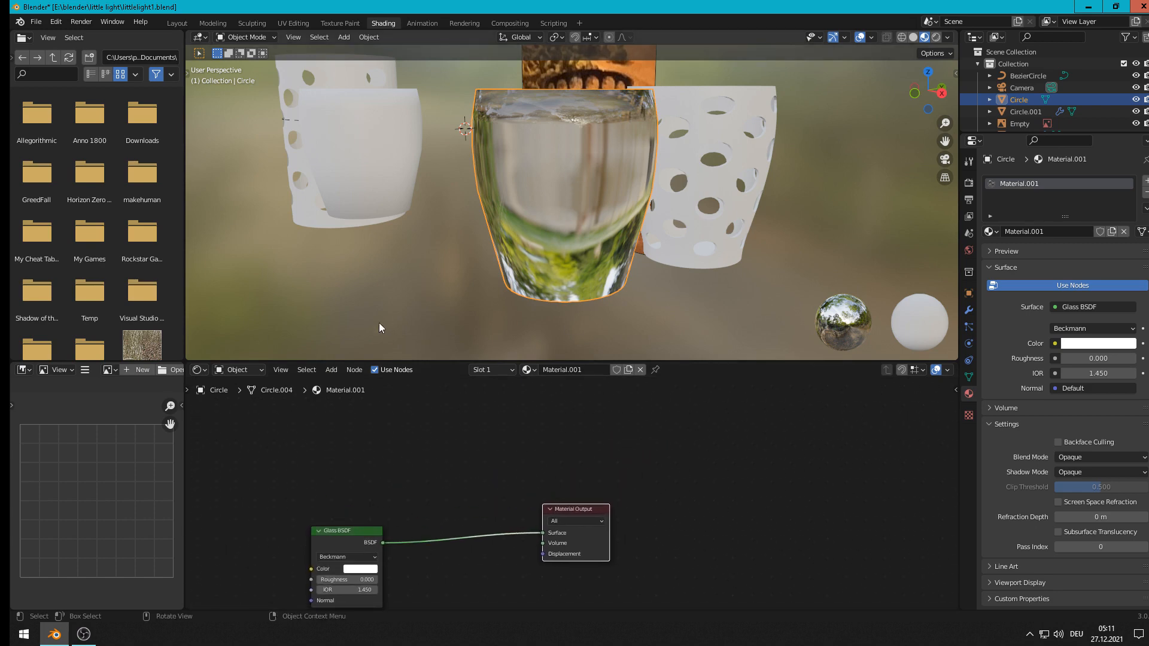
click(333, 370)
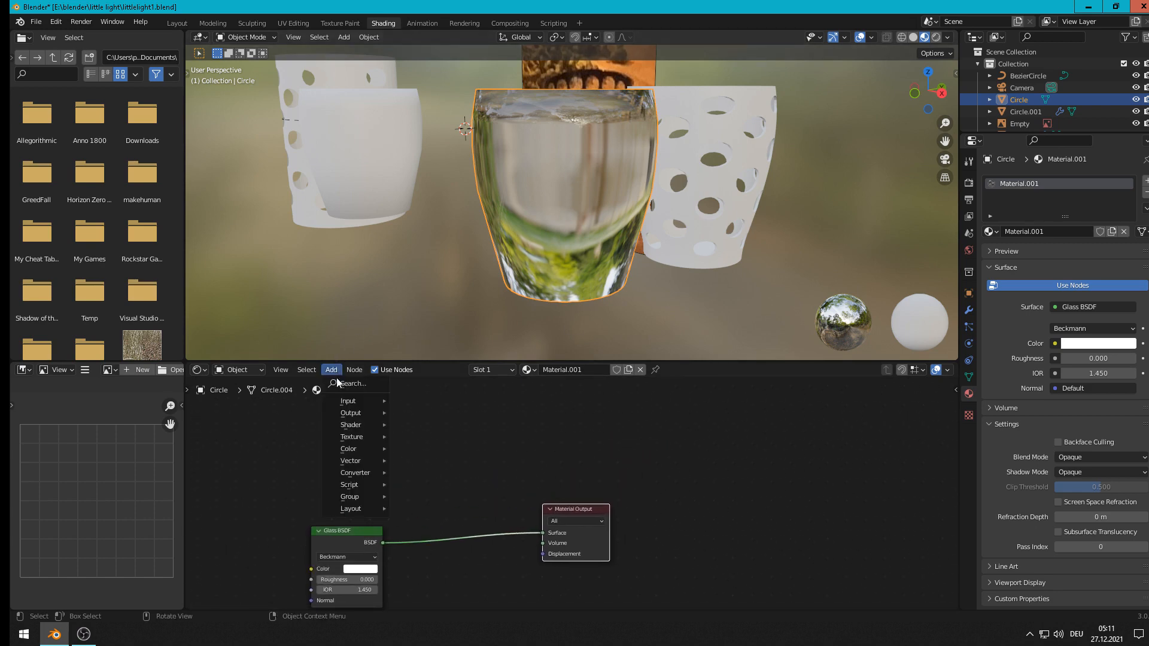
mouse_move(361, 472)
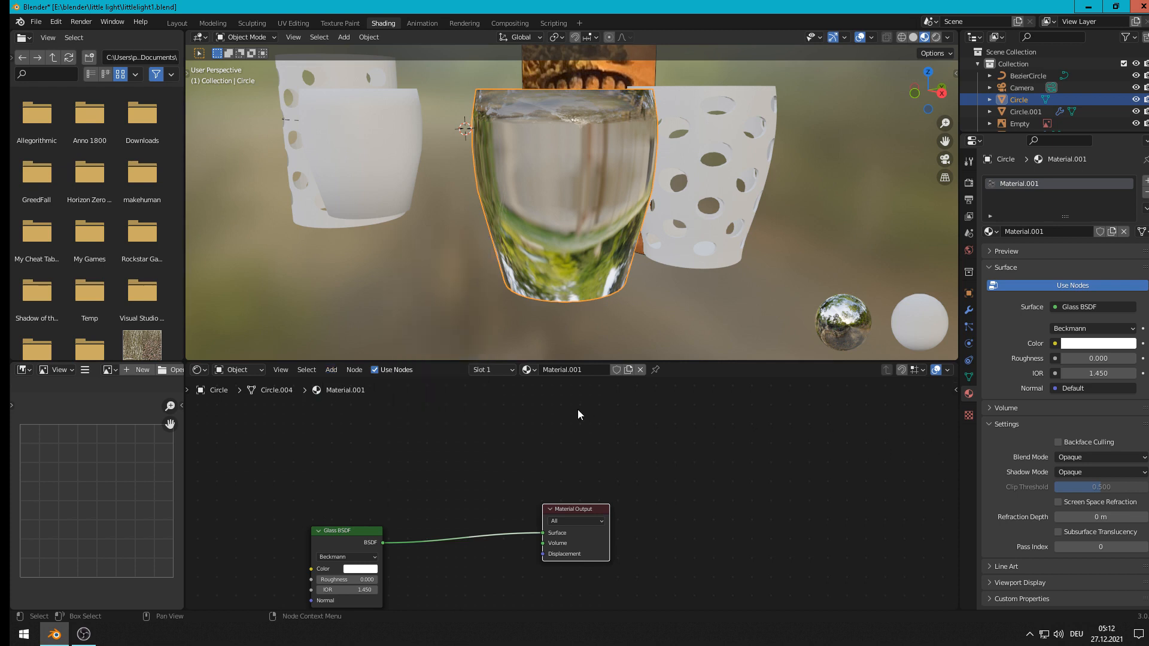
click(331, 369)
mouse_move(349, 402)
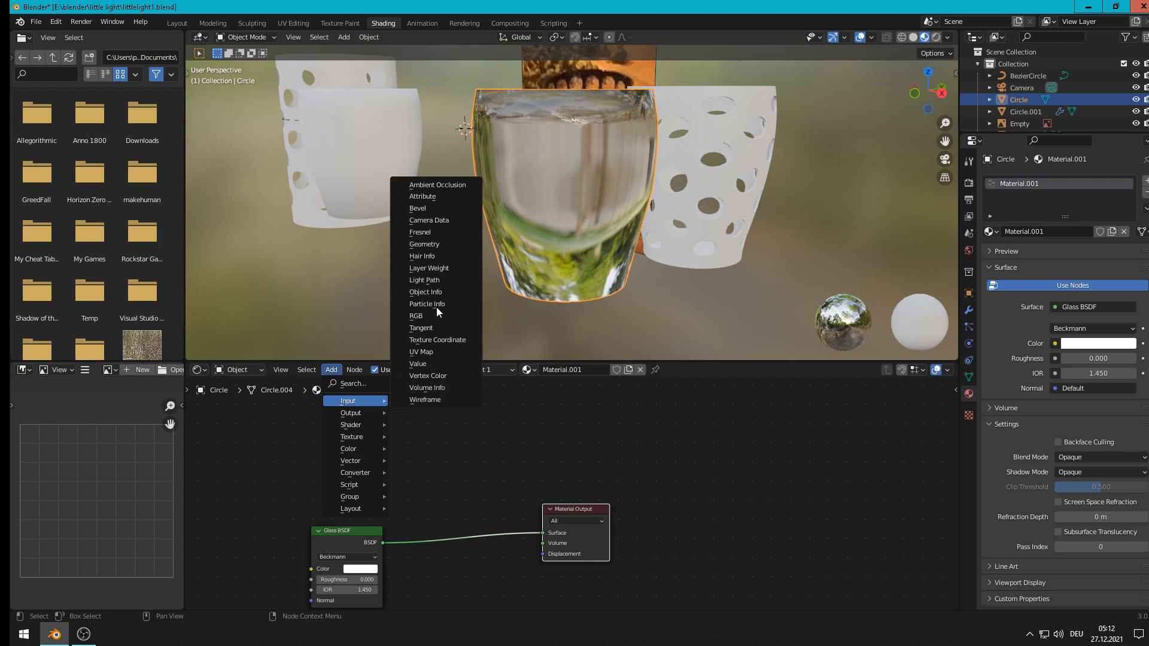
click(424, 280)
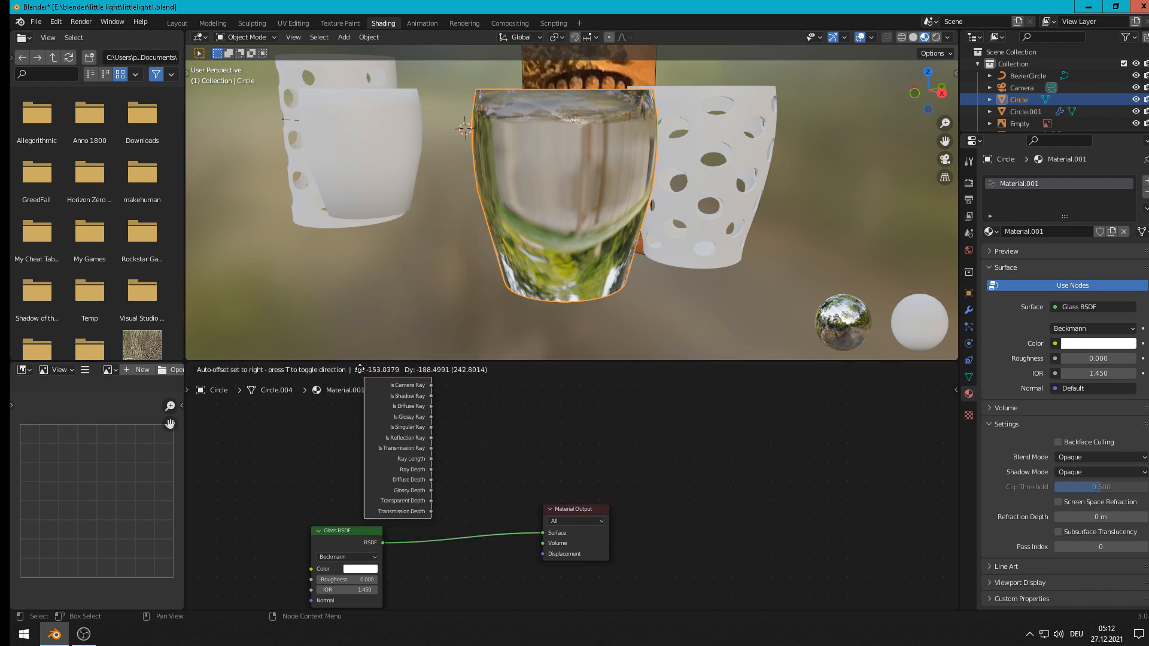
click(318, 369)
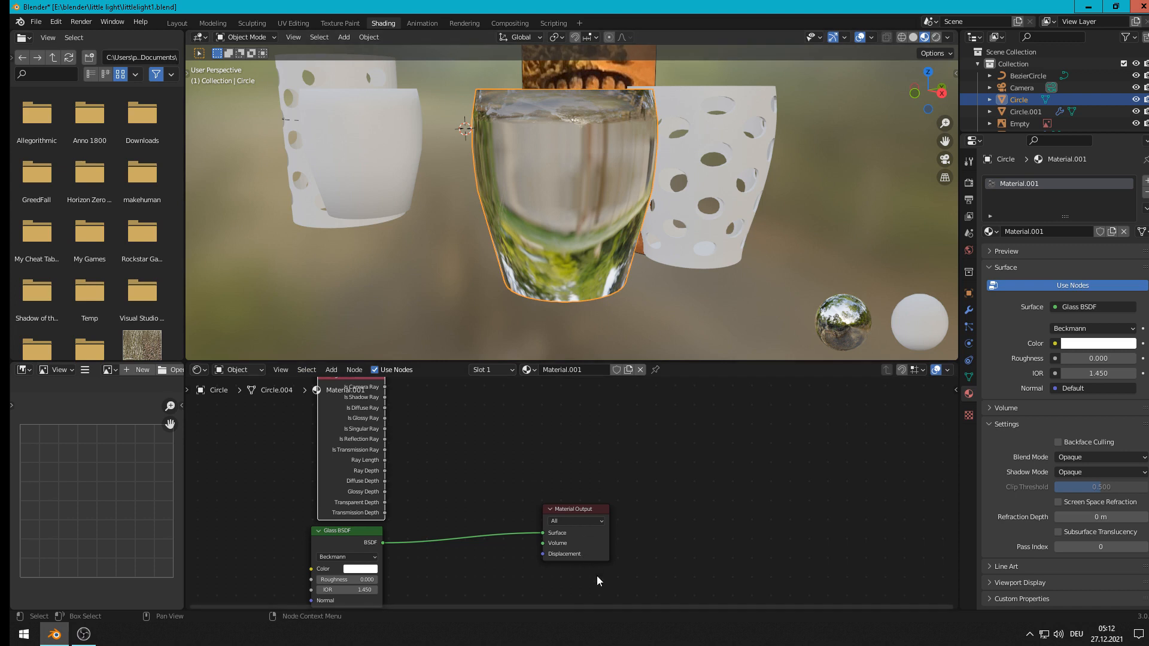
Step: Move the Material Output farther away and insert a Mix Shader on the link from the Glass BSDF
middle_drag(527, 539, 464, 541)
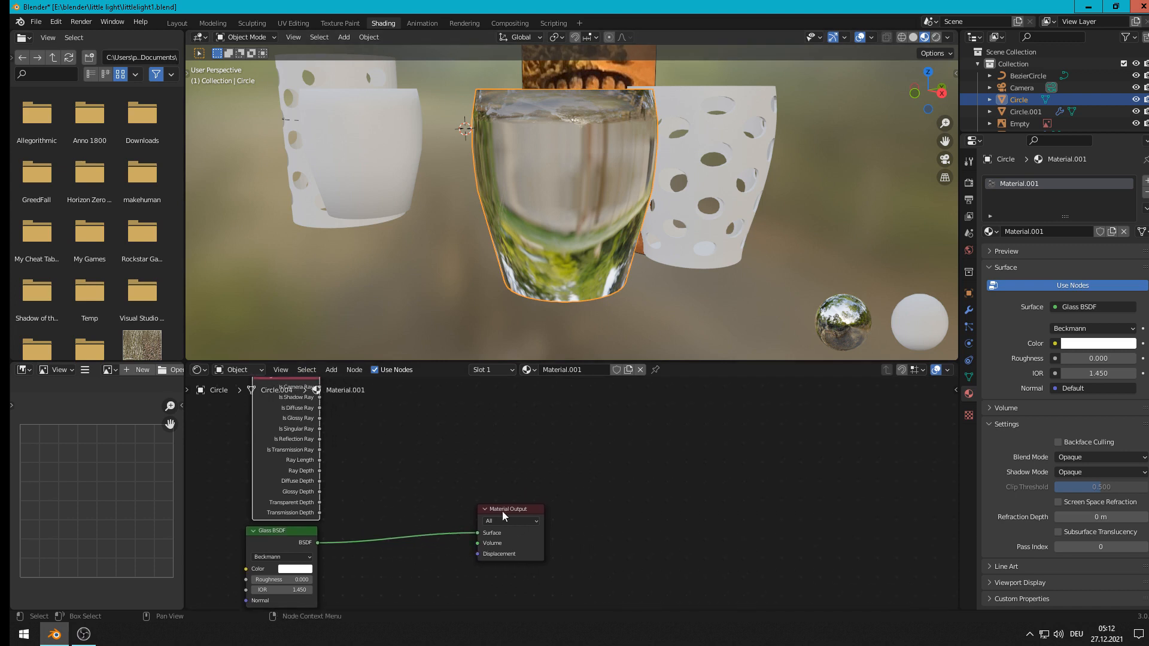
drag(502, 514, 717, 492)
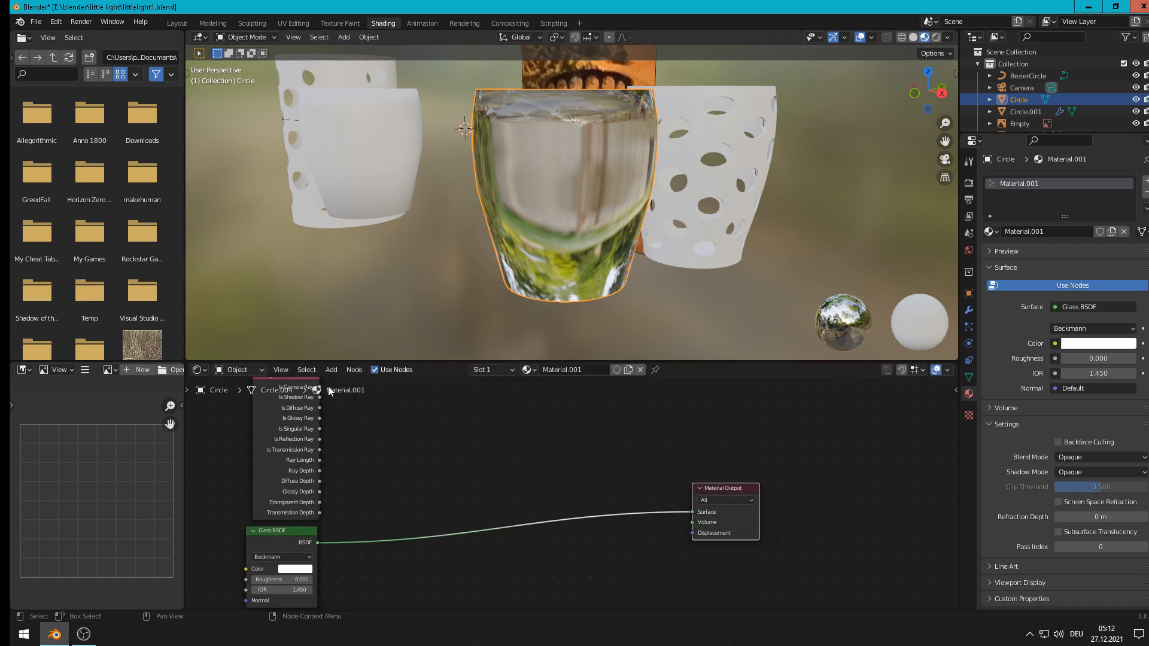
click(330, 370)
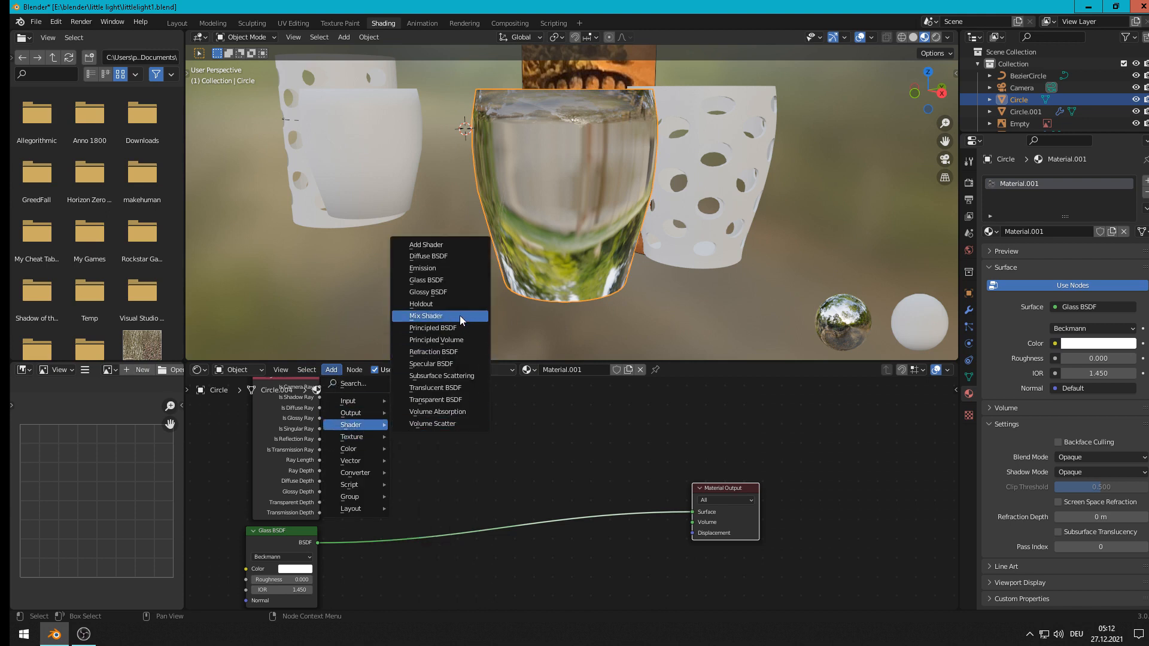
click(459, 316)
click(410, 521)
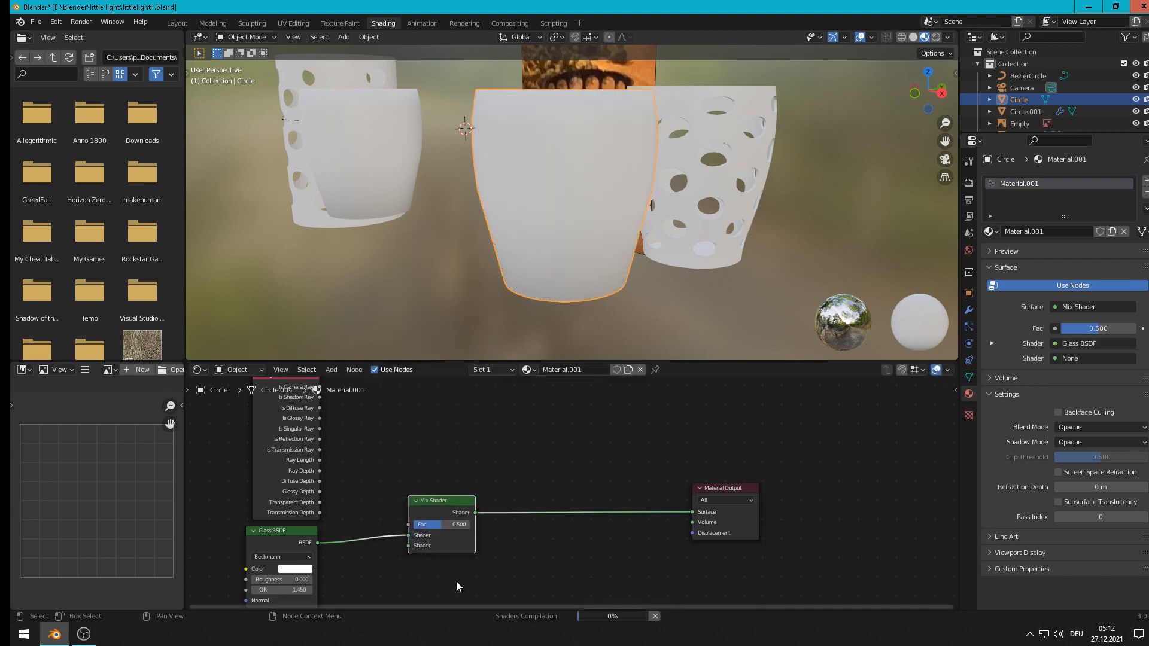
Step: Add a Transparent BSDF below the Mix Shader and connect it to the Mix Shader's second Shader input
scroll(442, 562, down, 1)
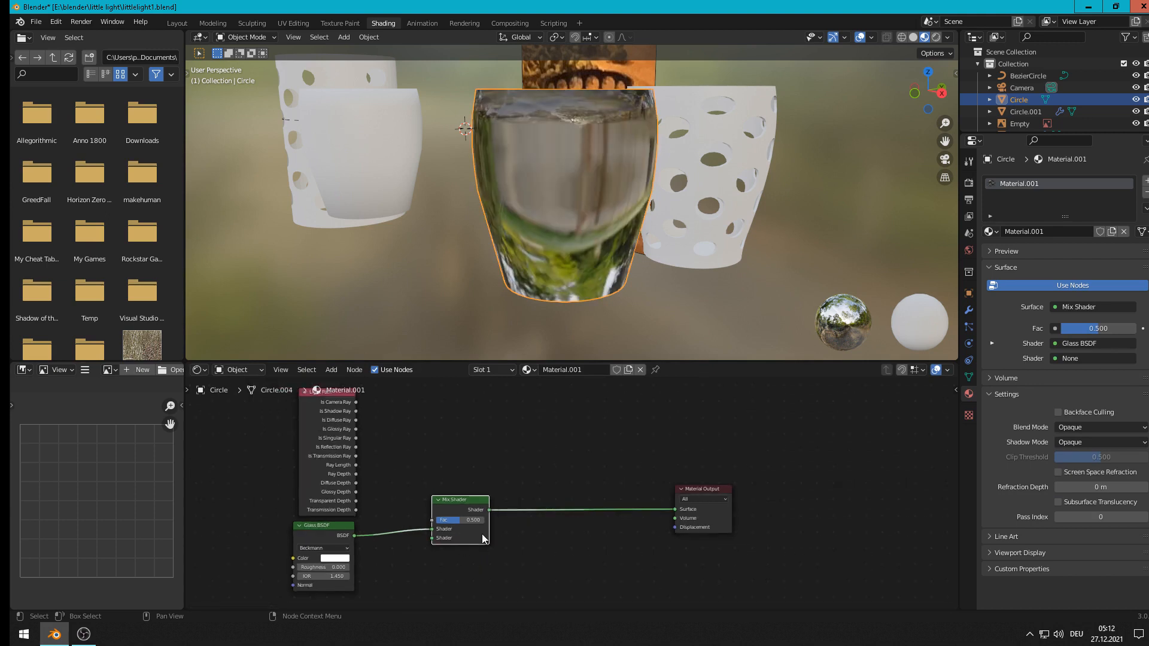
middle_drag(418, 562, 371, 483)
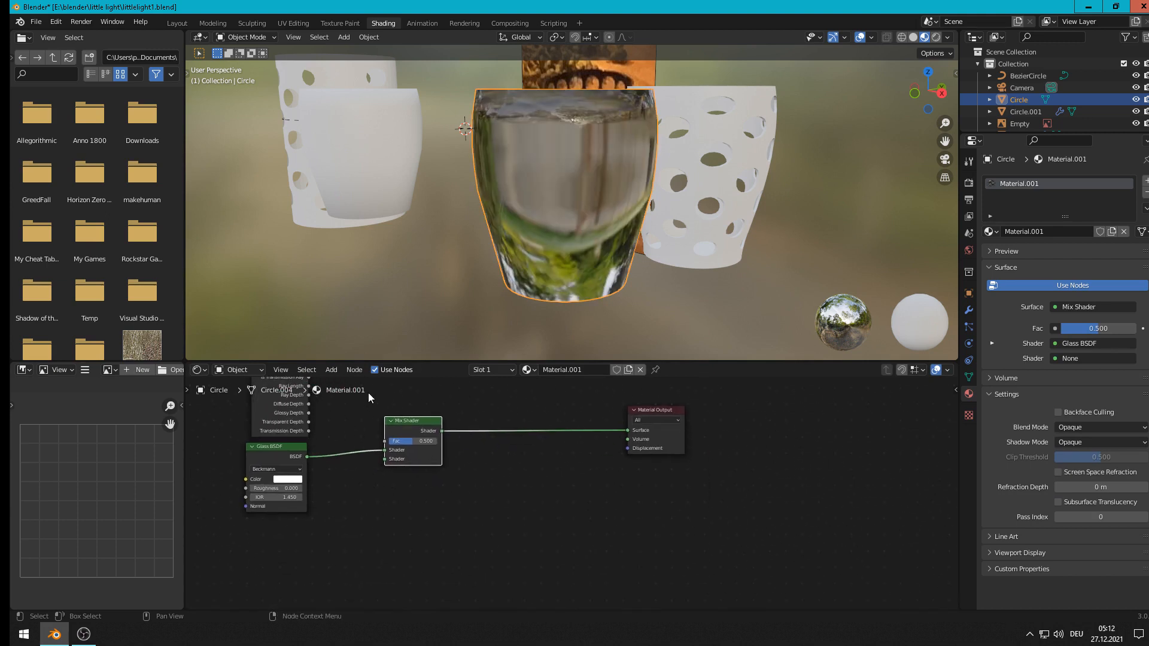
click(334, 370)
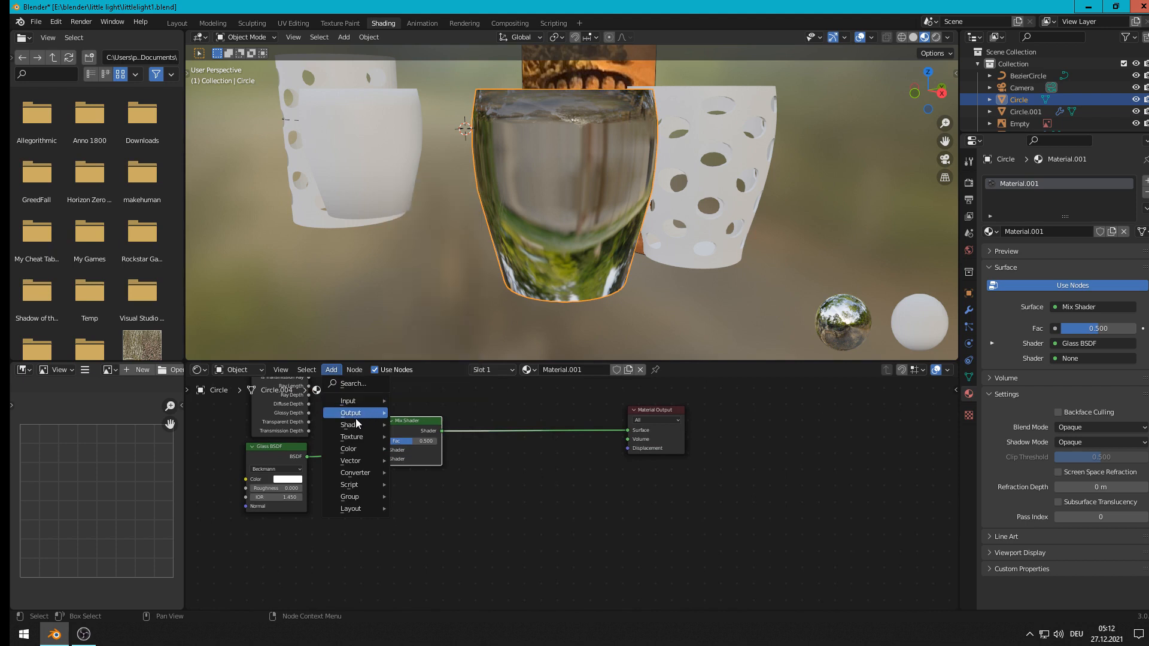
mouse_move(359, 429)
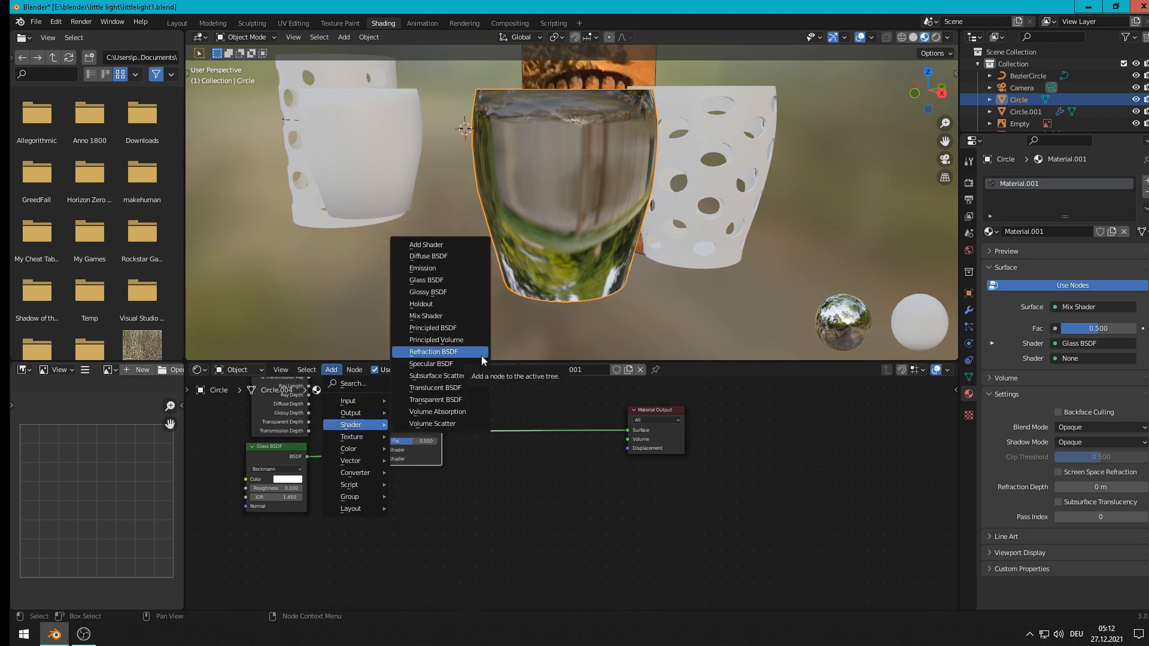
click(458, 400)
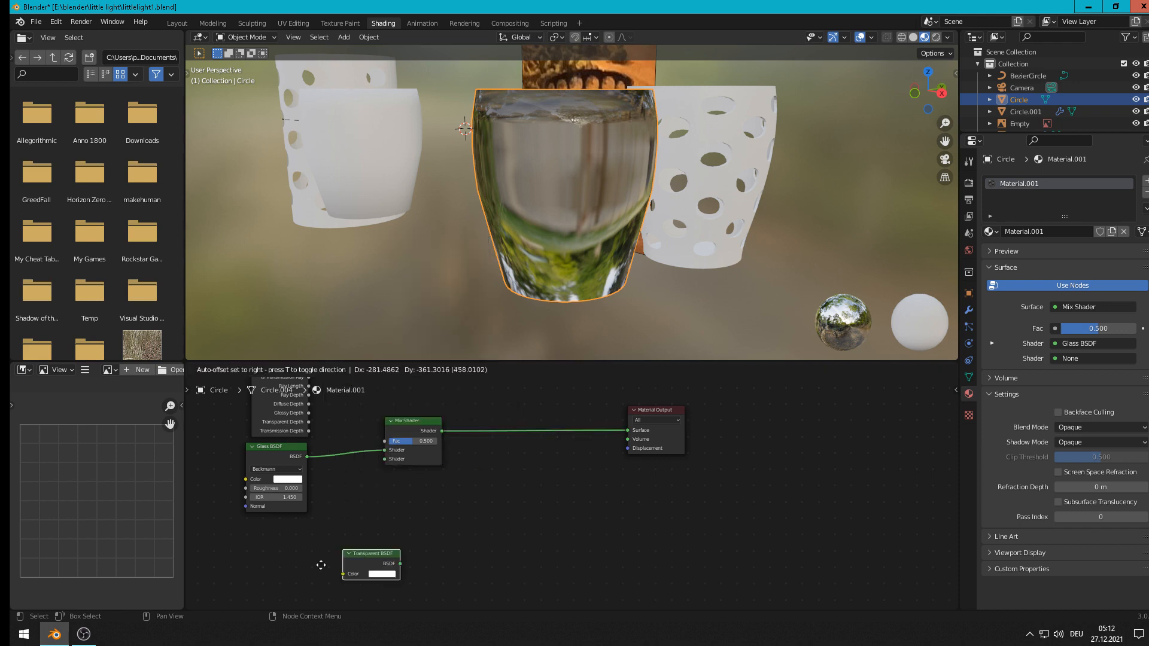
click(322, 482)
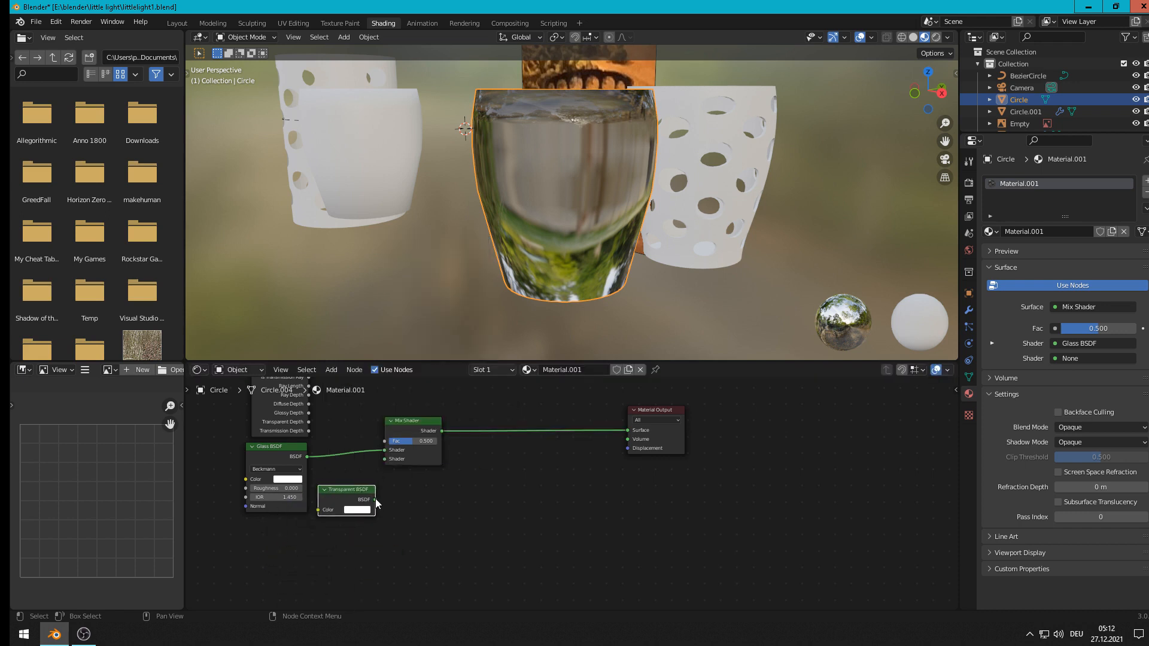
drag(375, 499, 392, 460)
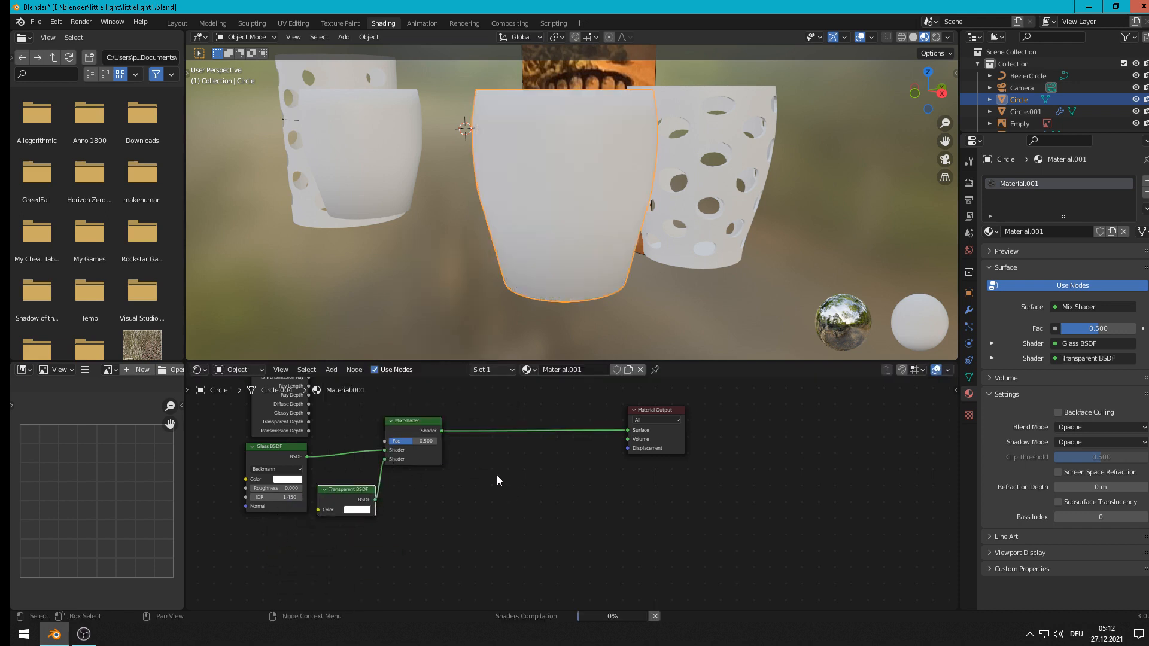
Step: Connect the Light Path's Is Shadow Ray output to the Mix Shader's Fac input
middle_drag(498, 455, 668, 548)
scroll(668, 548, up, 2)
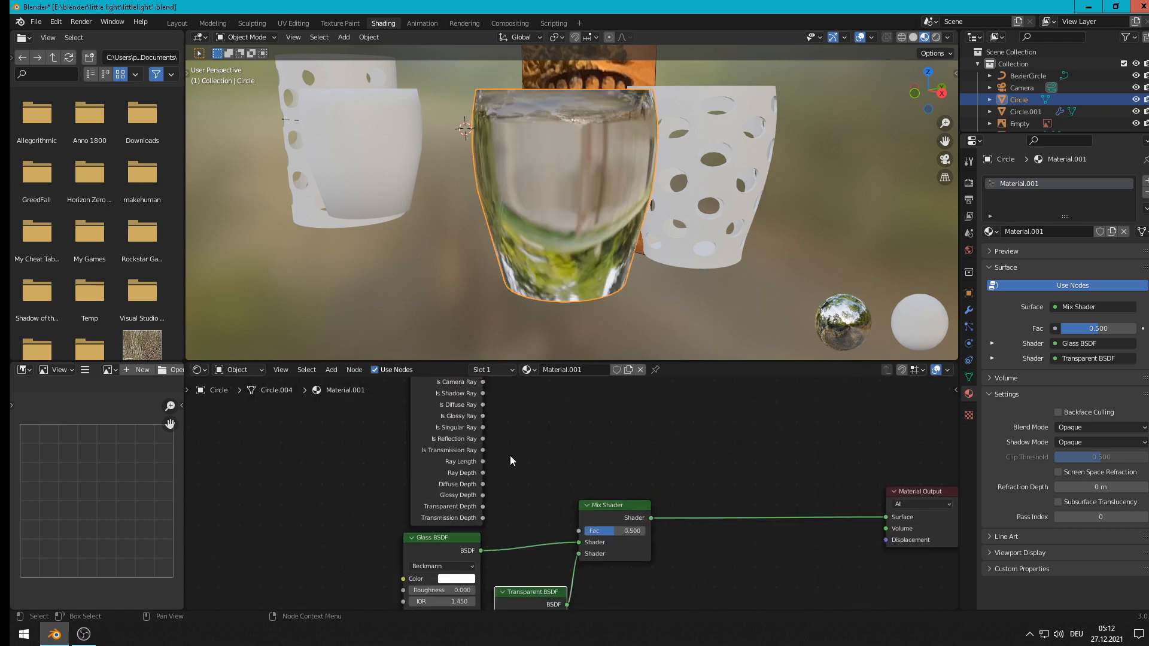
middle_drag(510, 456, 495, 473)
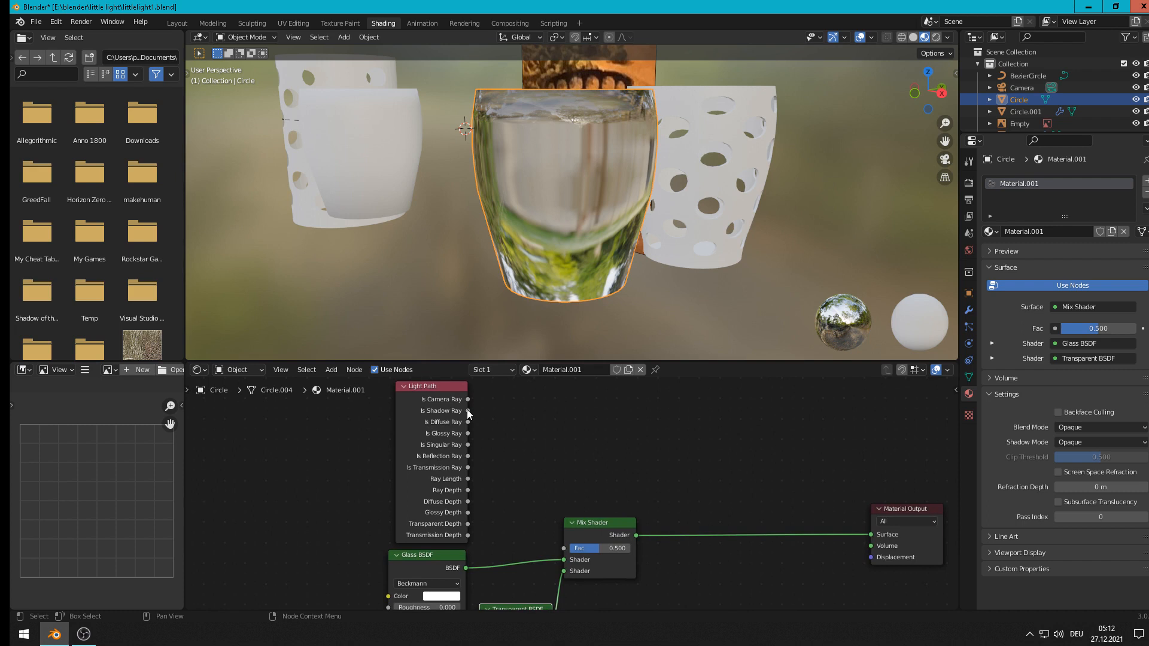
drag(468, 410, 566, 547)
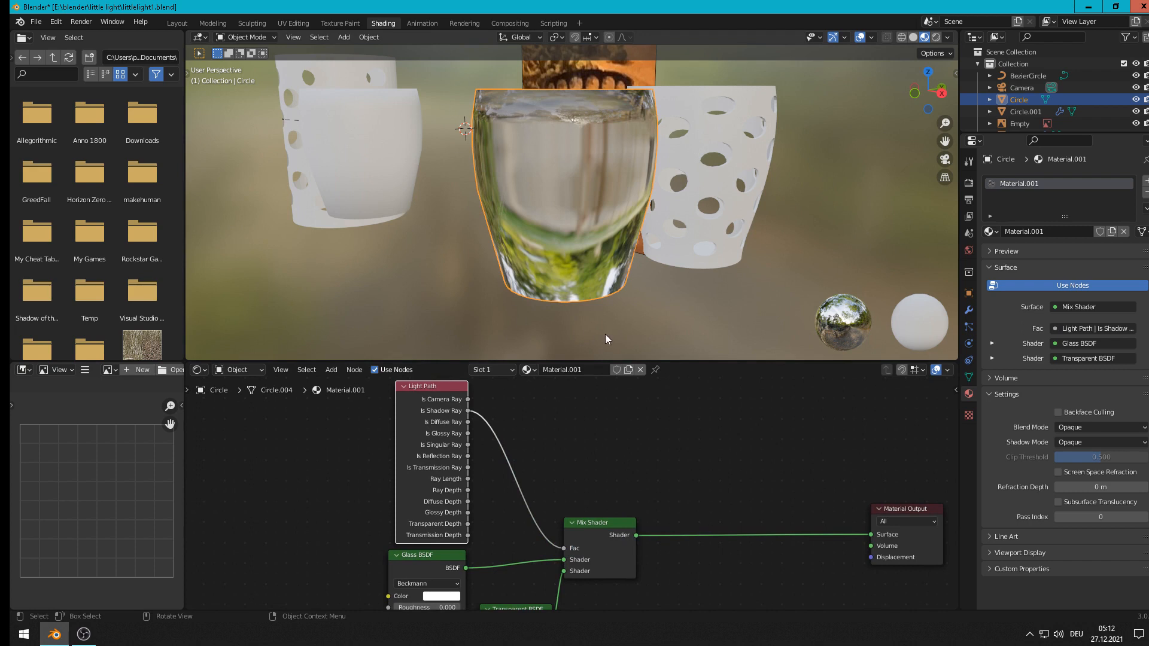
Step: Move the Material Output farther away and insert a duplicate Mix Shader between the first one and the output
middle_drag(652, 508, 432, 493)
scroll(411, 515, down, 1)
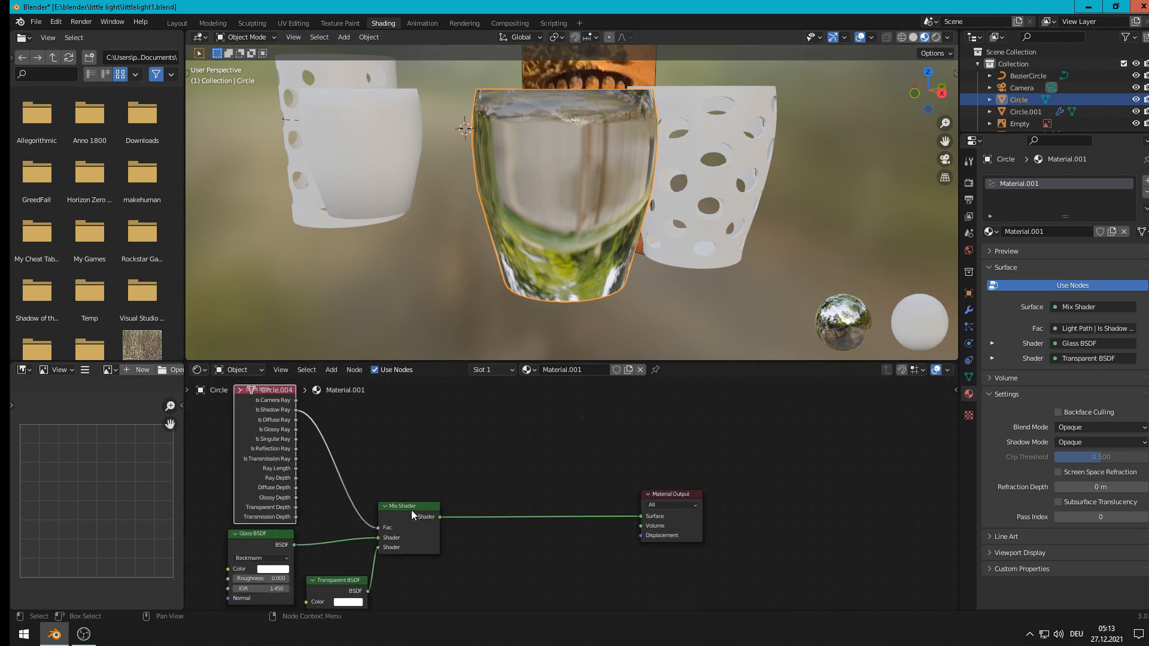
drag(664, 496, 811, 485)
key(shift+d)
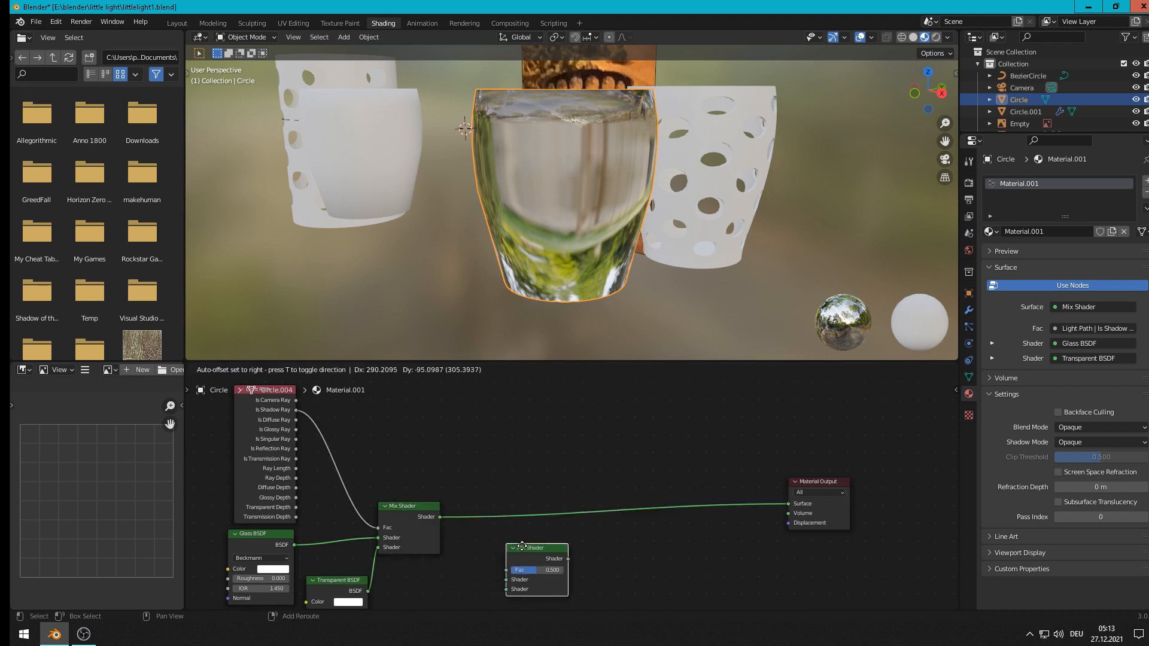
click(531, 516)
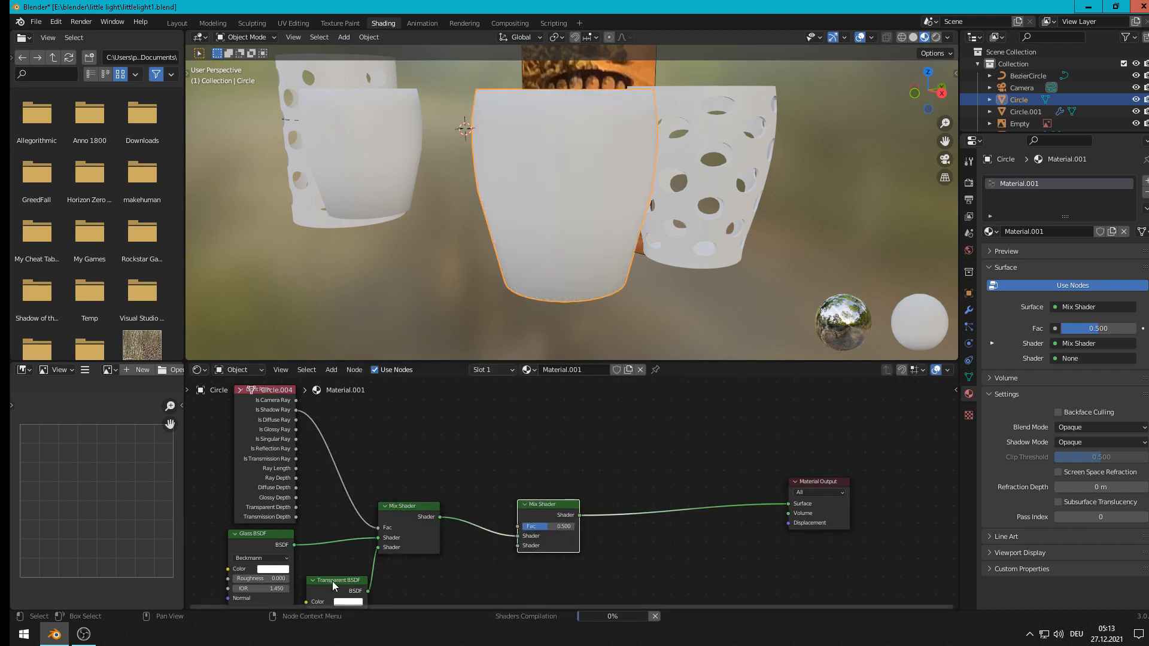
Step: Duplicate the Transparent BSDF into the new Mix Shader's second Shader input and connect Is Reflection Ray to its Fac
drag(332, 580, 332, 582)
click(472, 571)
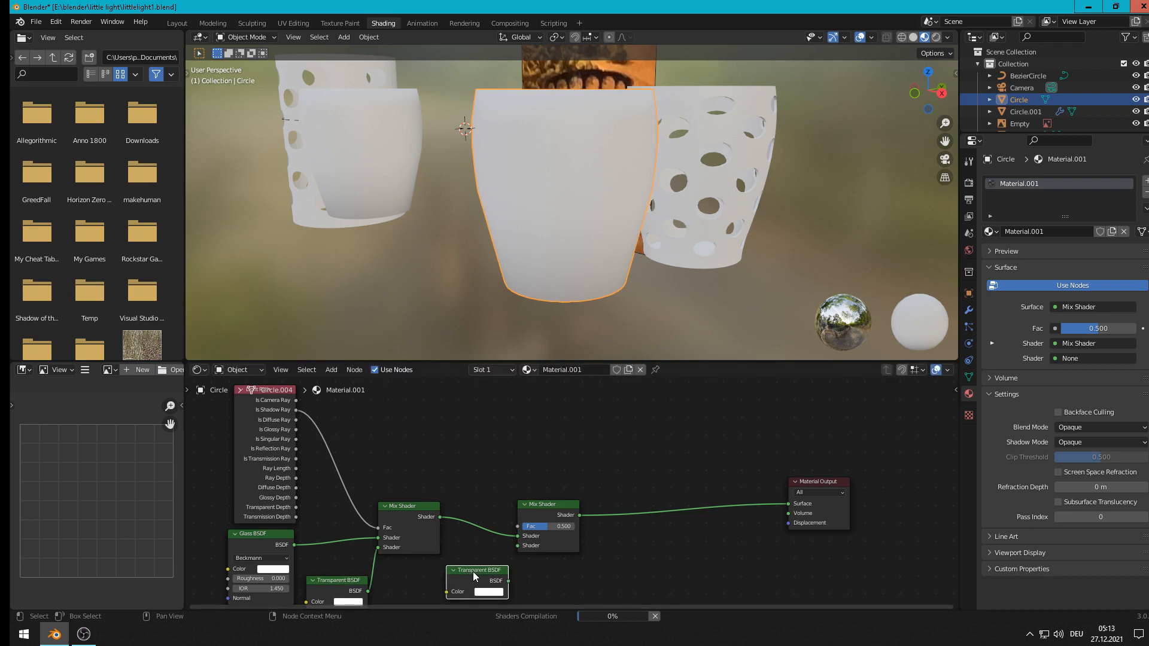
drag(508, 581, 517, 545)
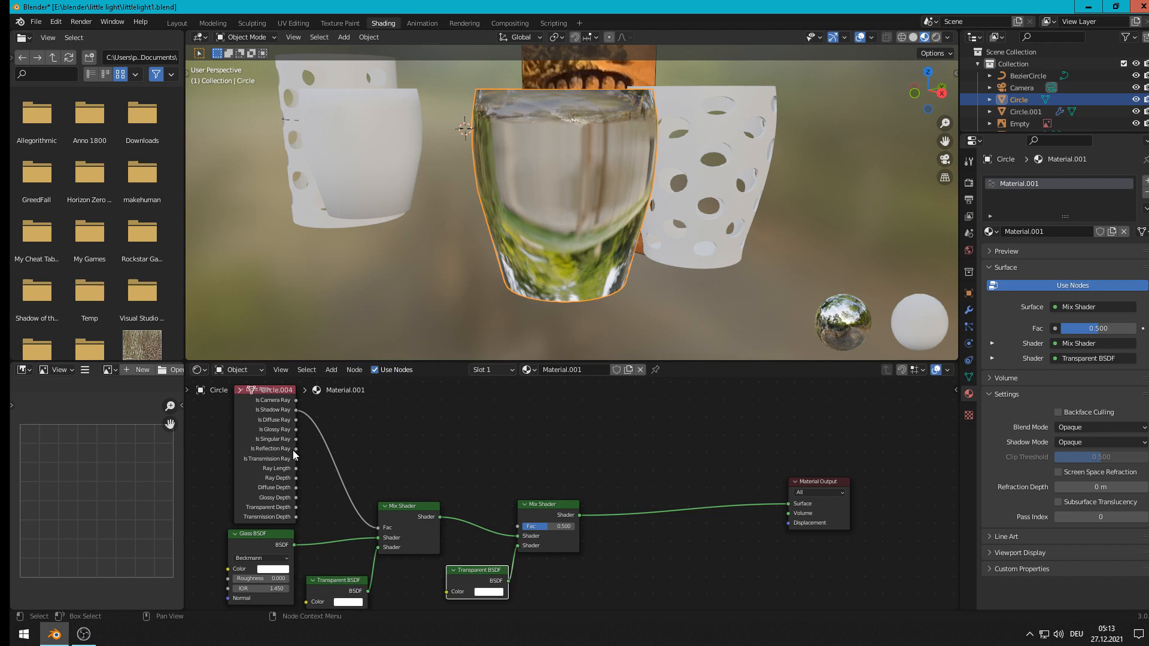
drag(297, 450, 518, 526)
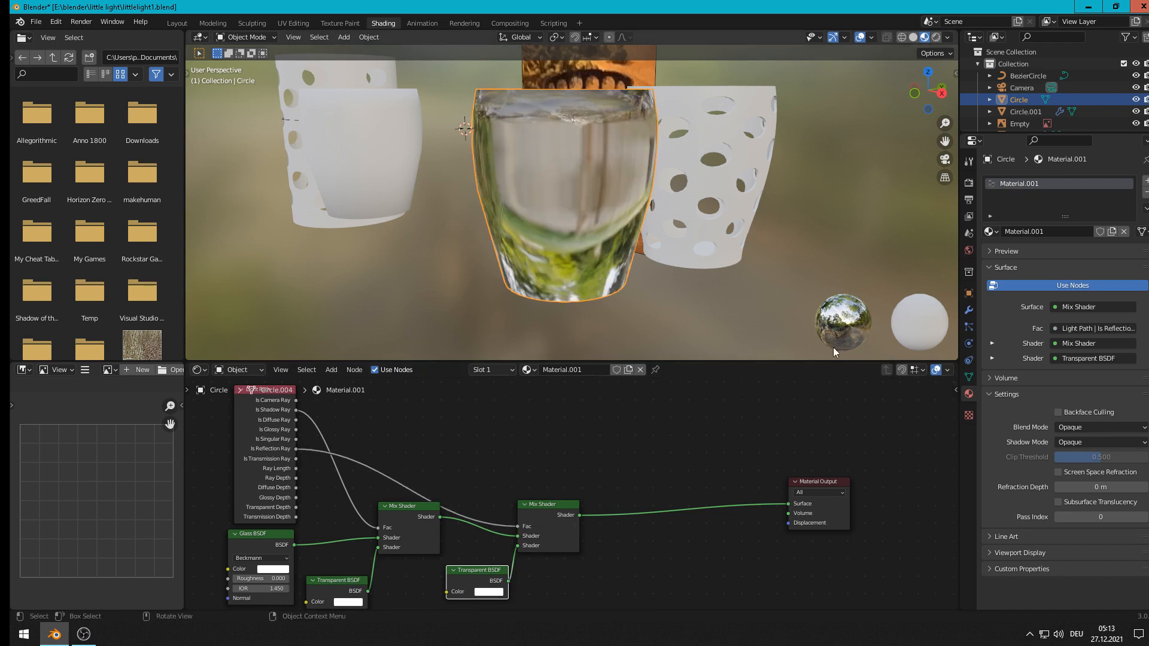
Step: Set the render engine to Cycles with GPU Compute as the device
middle_drag(648, 187, 688, 192)
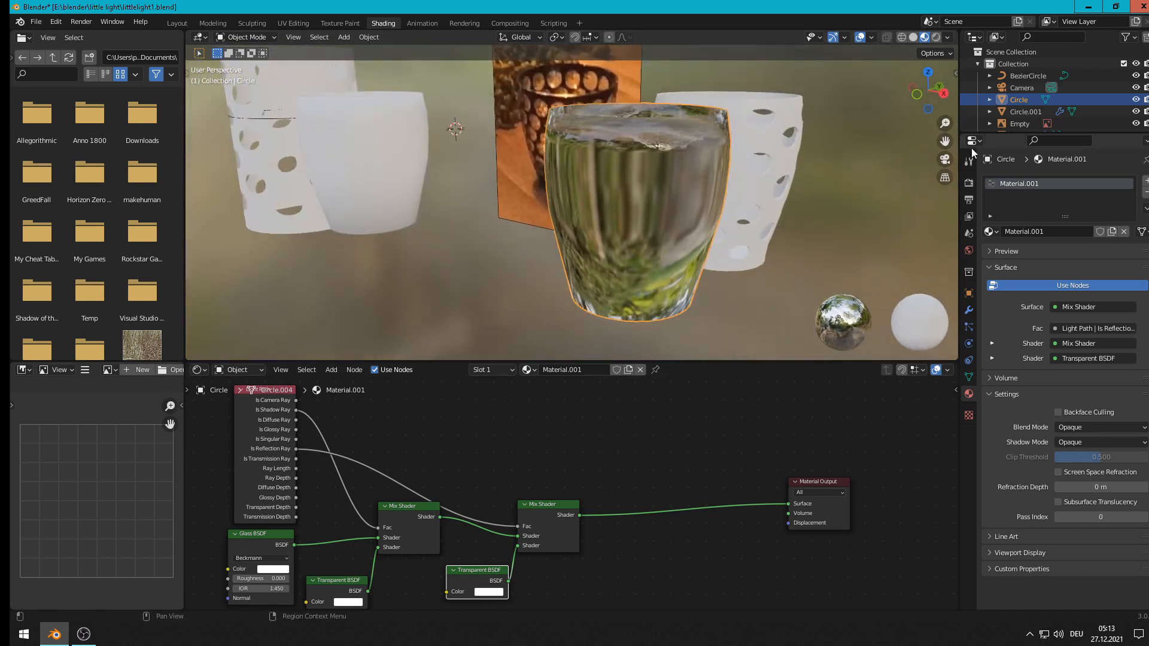
click(968, 183)
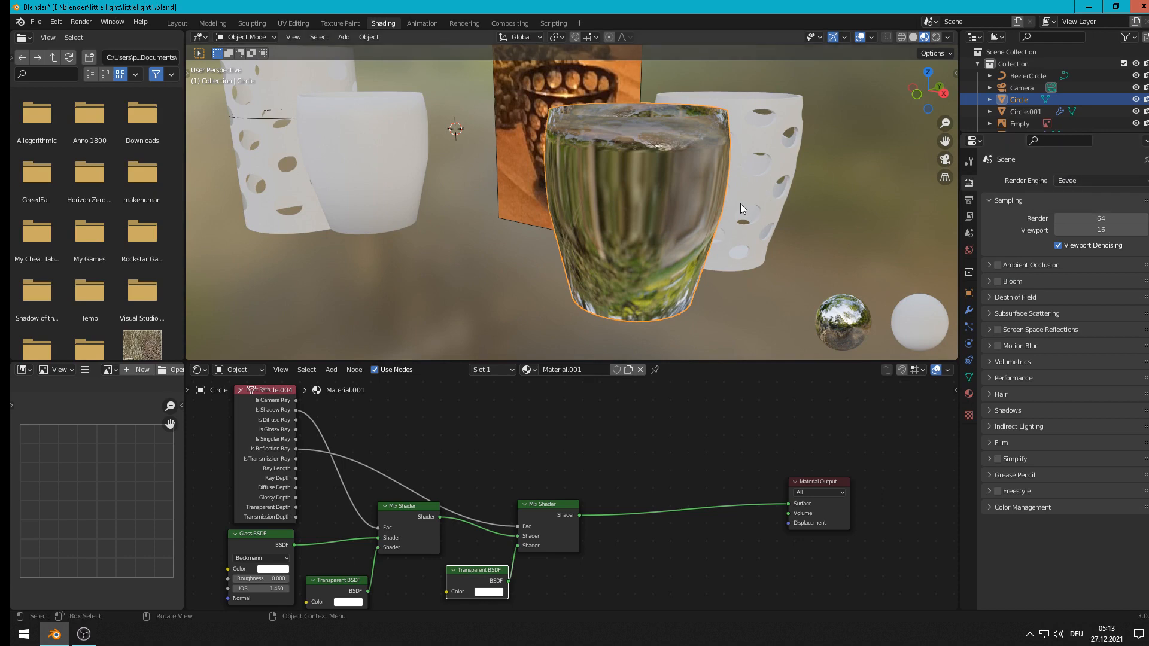
middle_drag(741, 203, 768, 214)
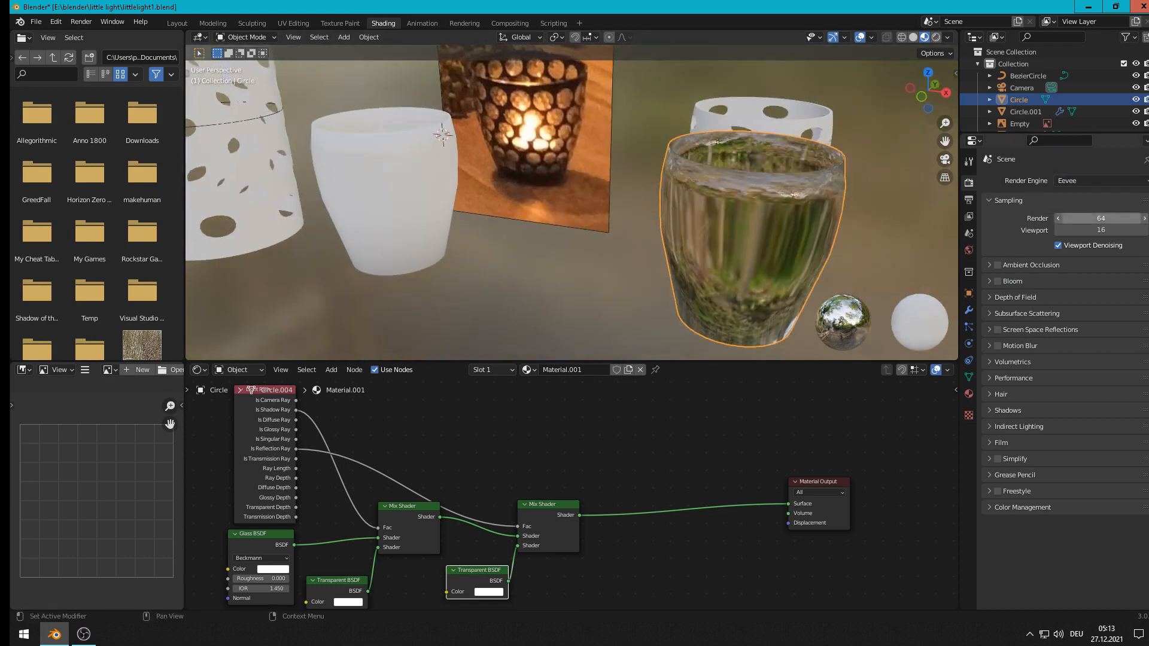
click(1076, 182)
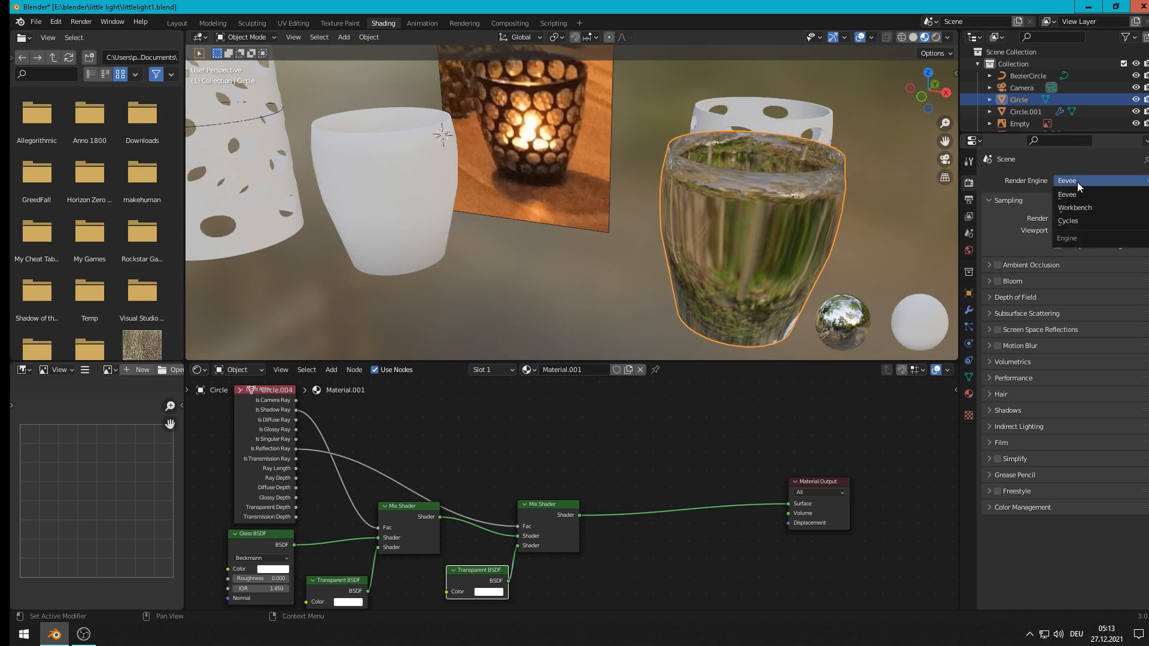
click(1070, 222)
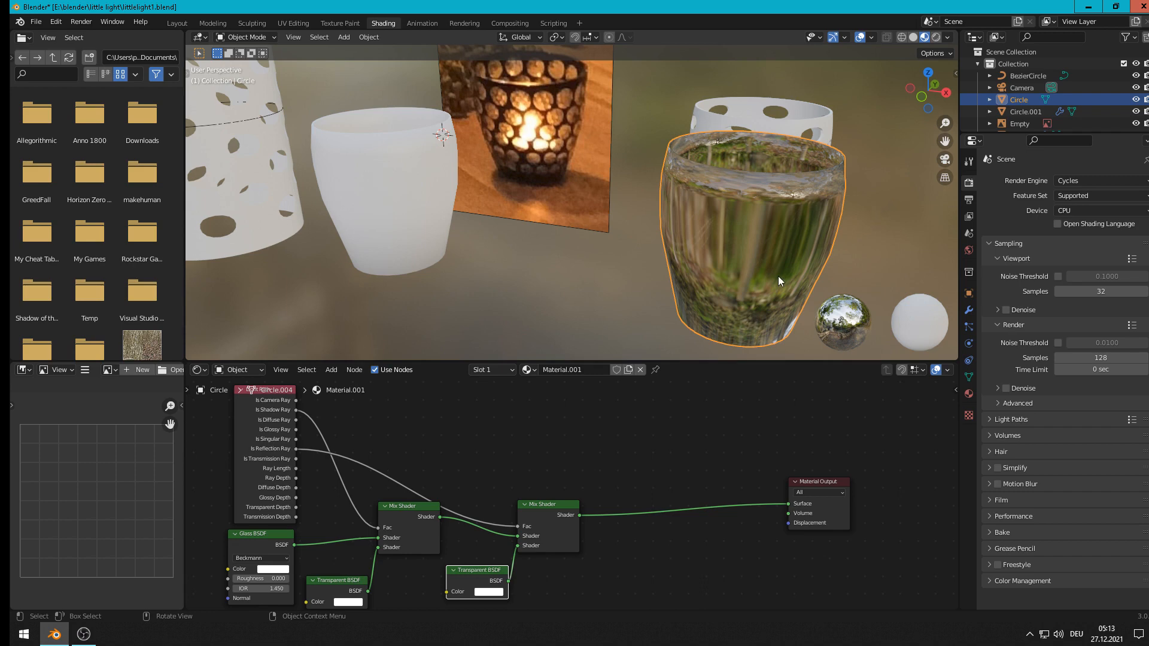
click(1086, 211)
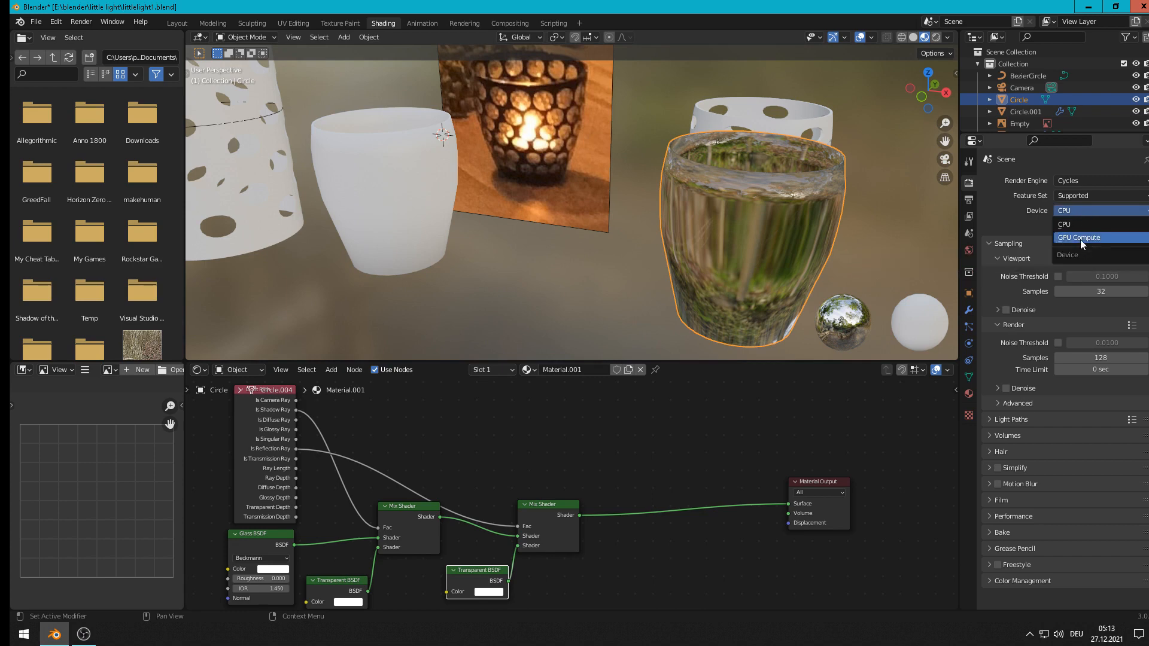
click(1079, 239)
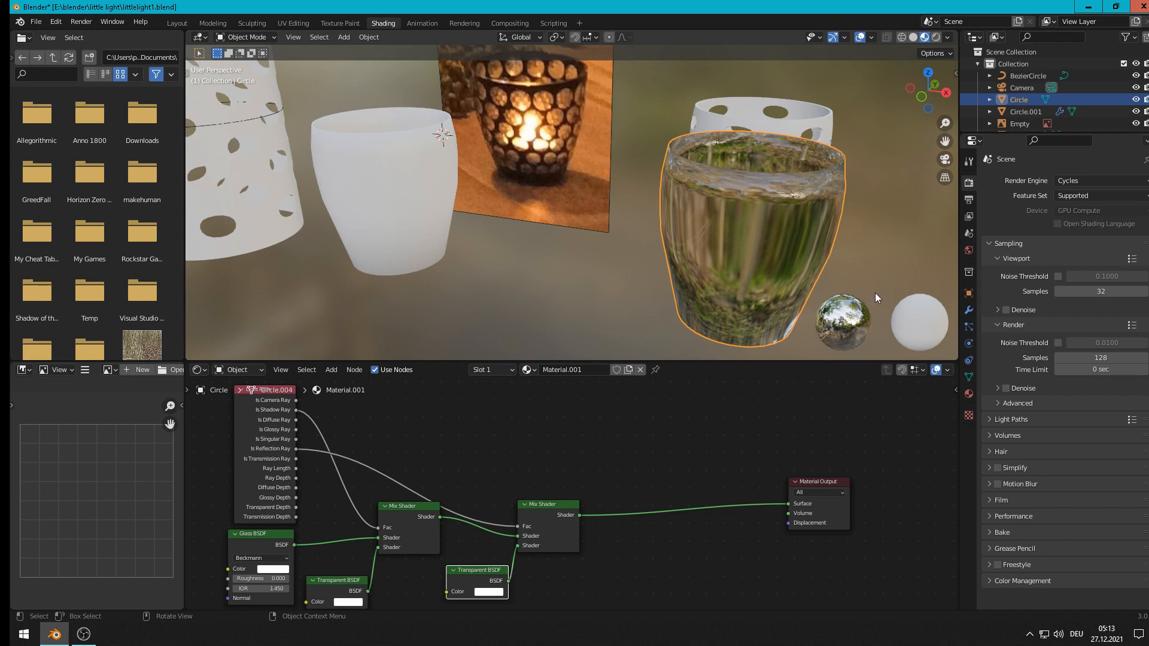
Step: Set the viewport samples to 1024 and enable denoising for both the viewport and the final render
click(993, 243)
click(993, 243)
click(1006, 310)
click(1102, 291)
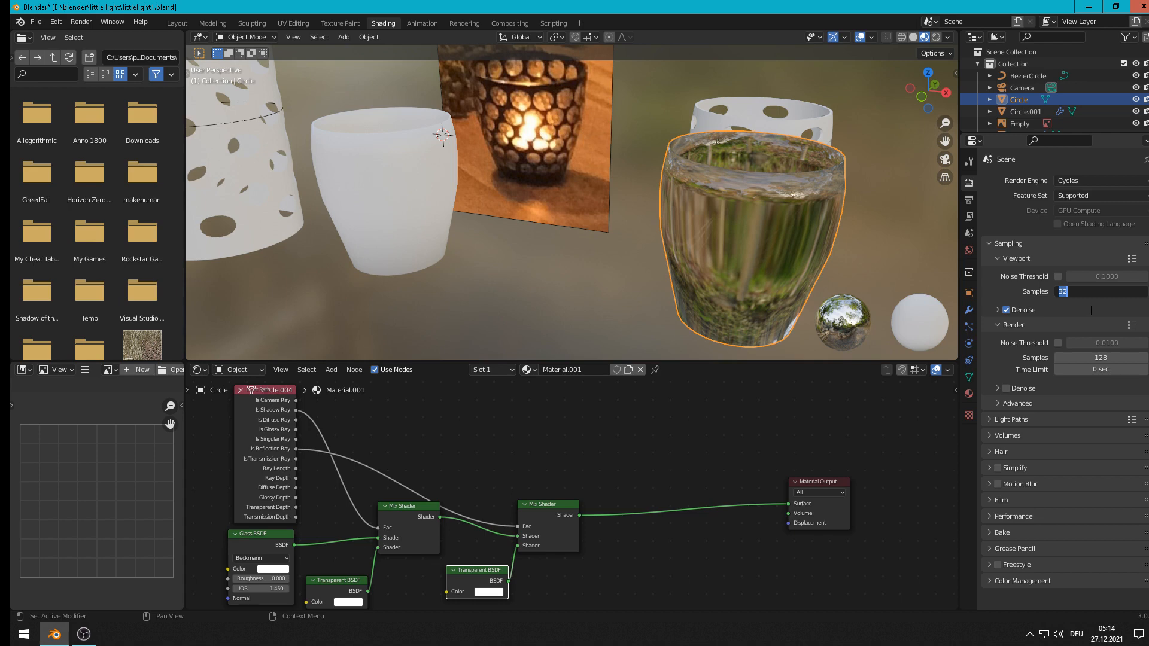
text(1)
key(BackSpace)
text(1024)
click(1006, 387)
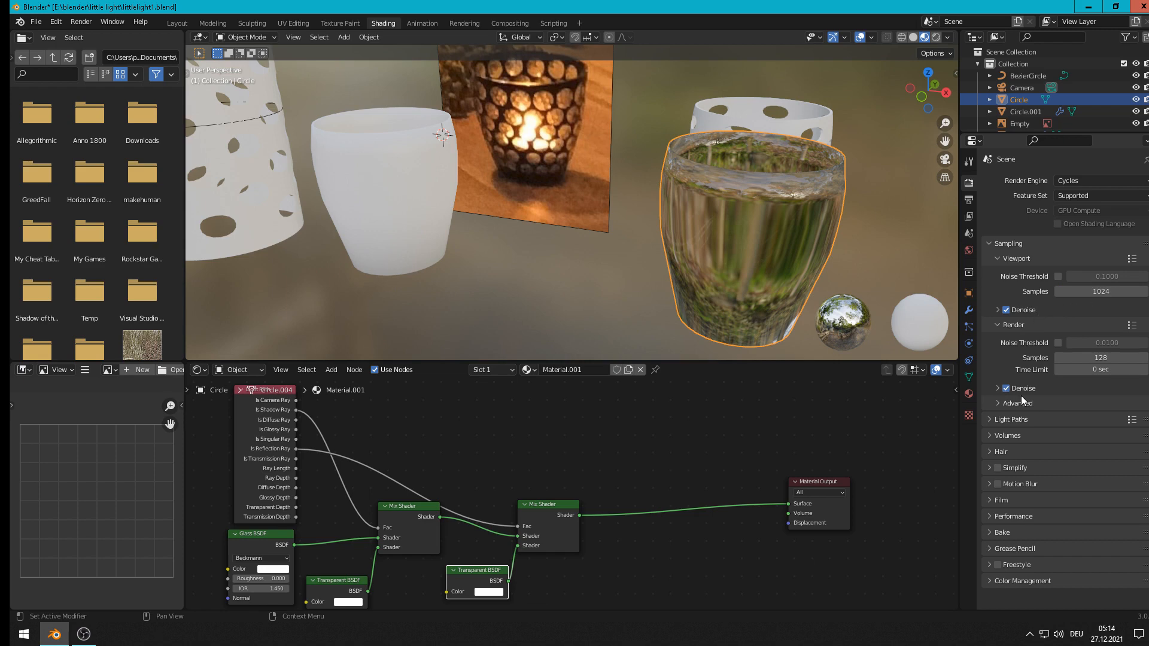
Step: Preview the glass cup in rendered viewport shading and return to solid shading
scroll(629, 236, down, 2)
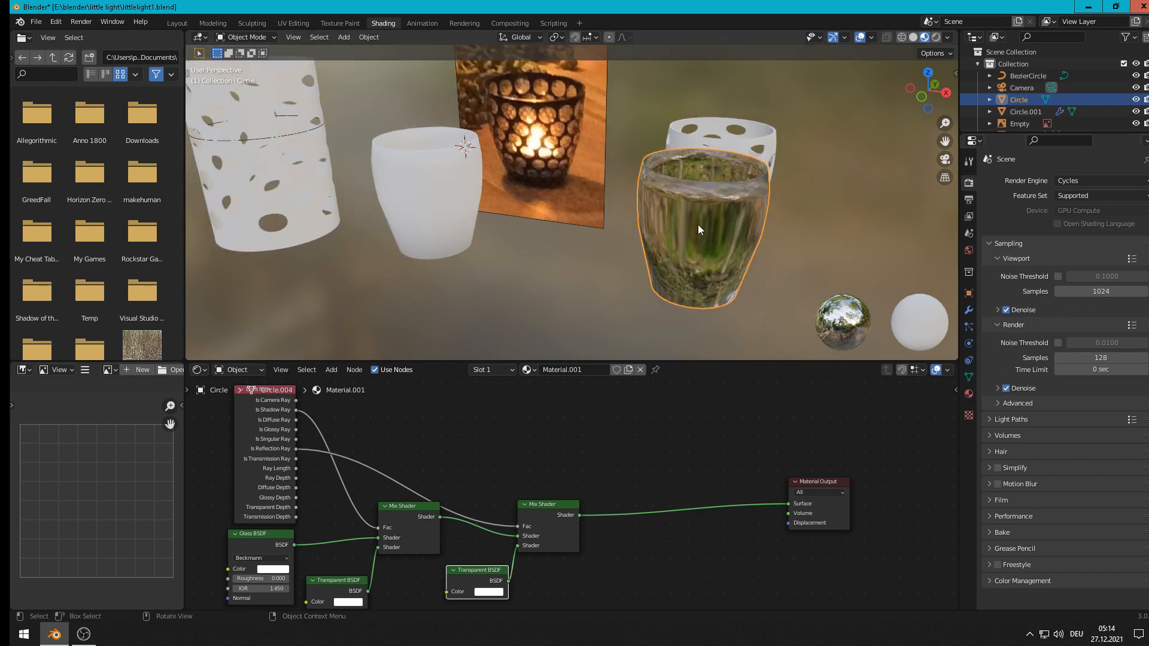
click(936, 36)
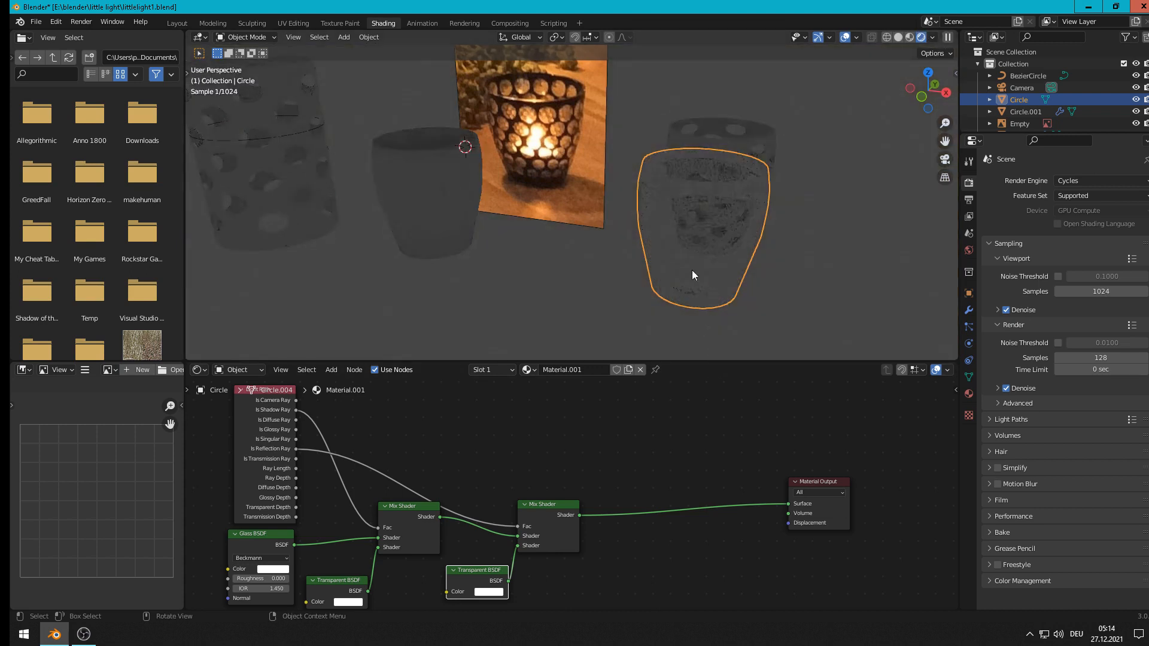
middle_drag(692, 270, 666, 260)
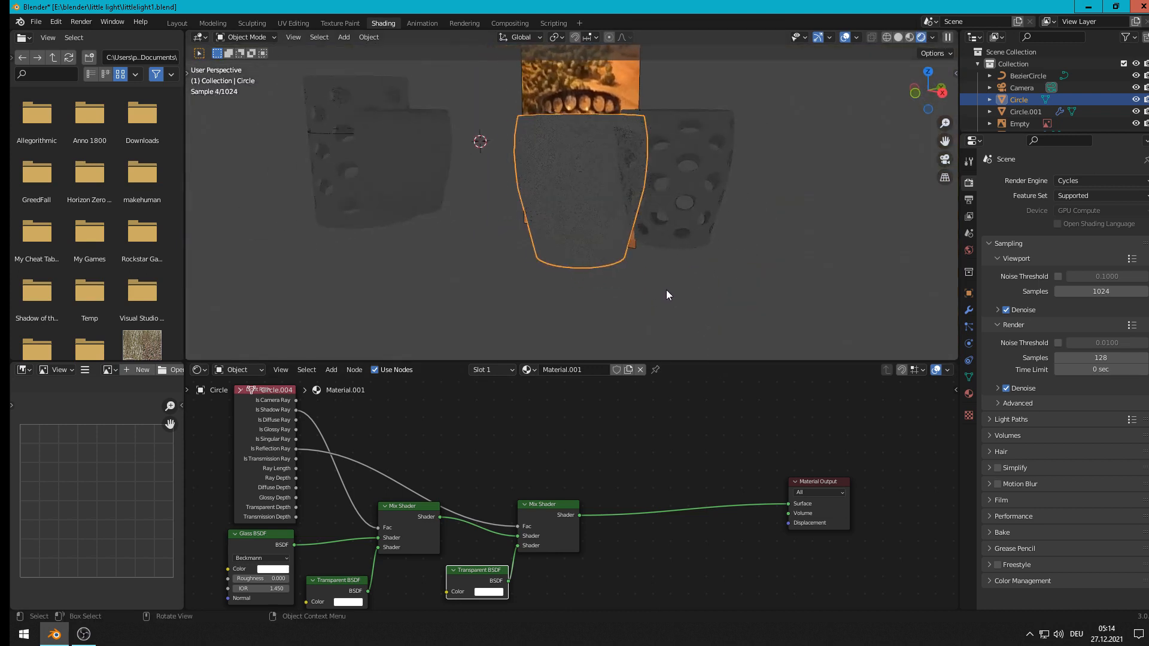
click(898, 38)
scroll(761, 218, down, 8)
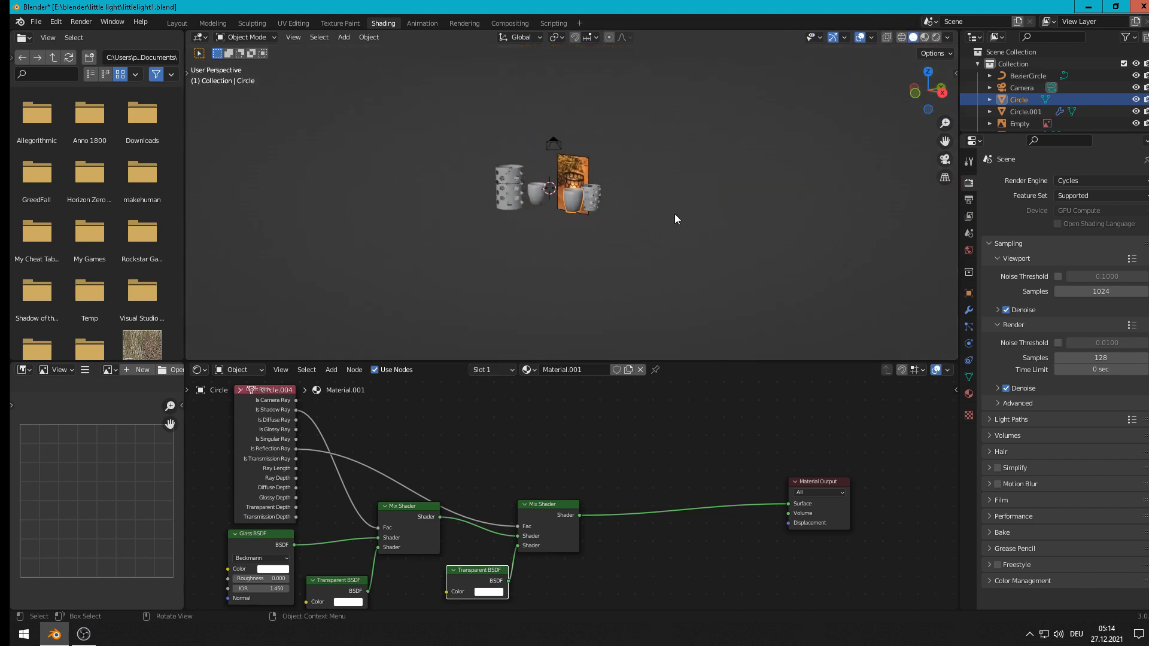
Step: Deselect the glass cup and switch to the Modeling workspace in Object Mode with the whole scene in view
middle_drag(675, 219, 751, 310)
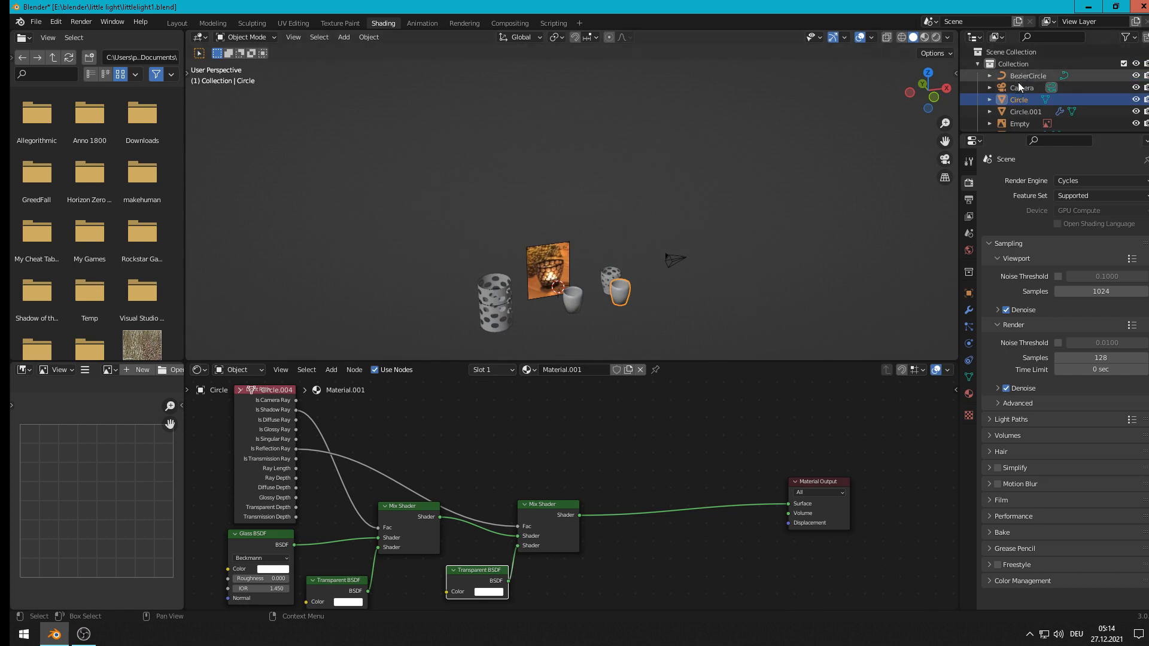
scroll(1017, 81, down, 2)
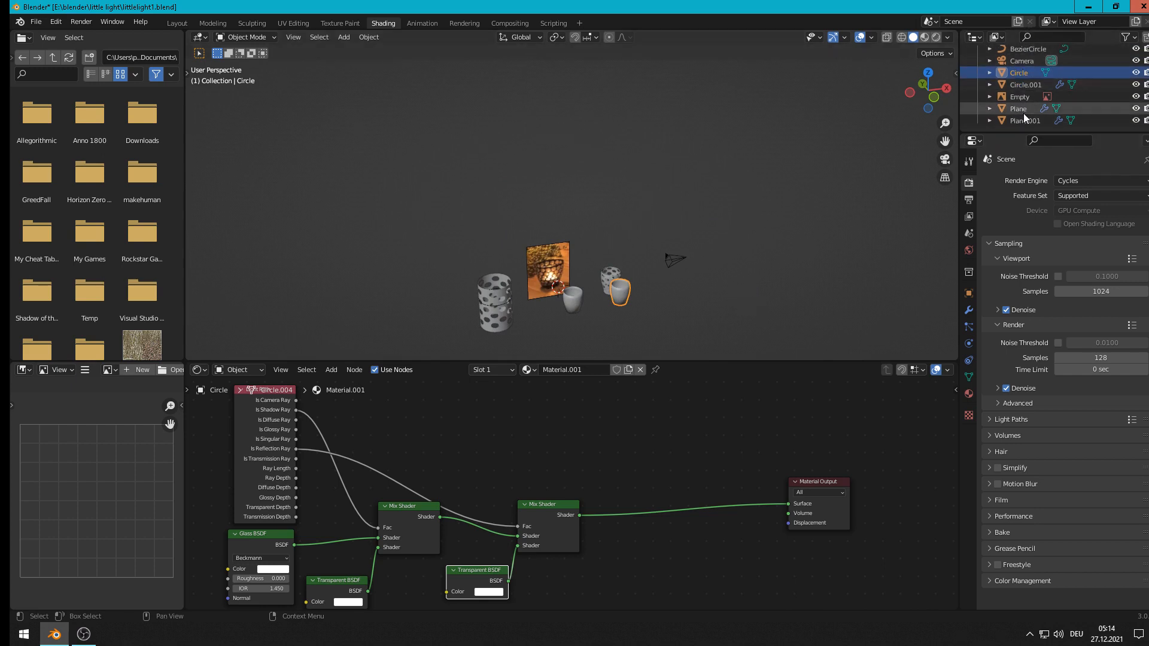
click(594, 235)
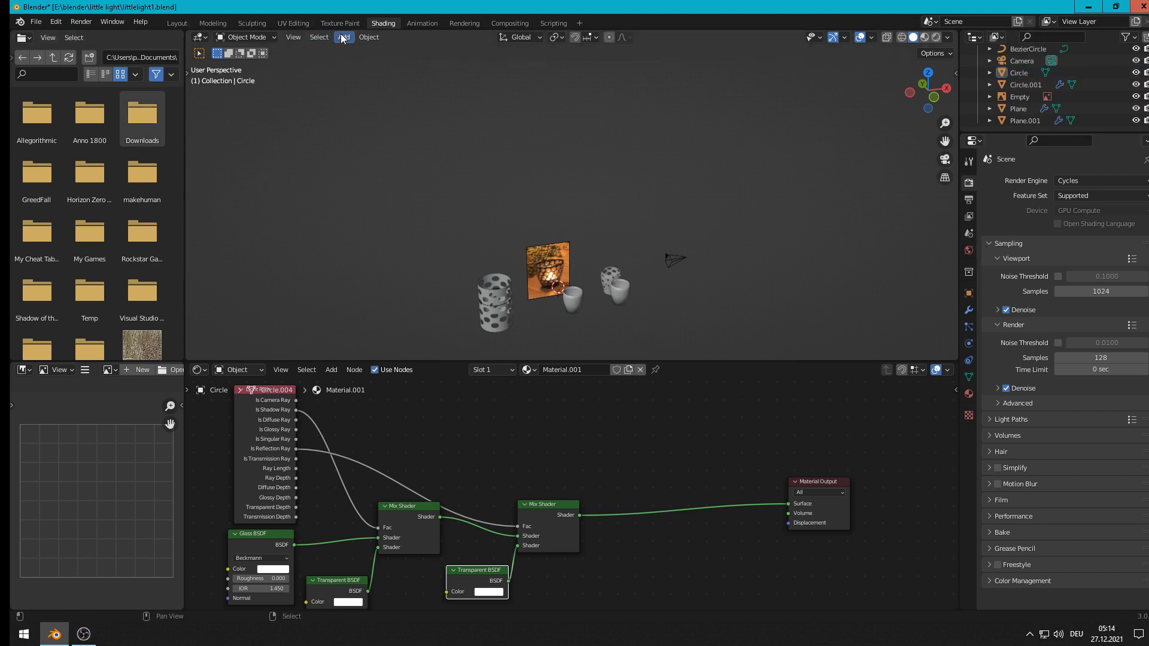
click(207, 24)
scroll(440, 170, down, 3)
key(Tab)
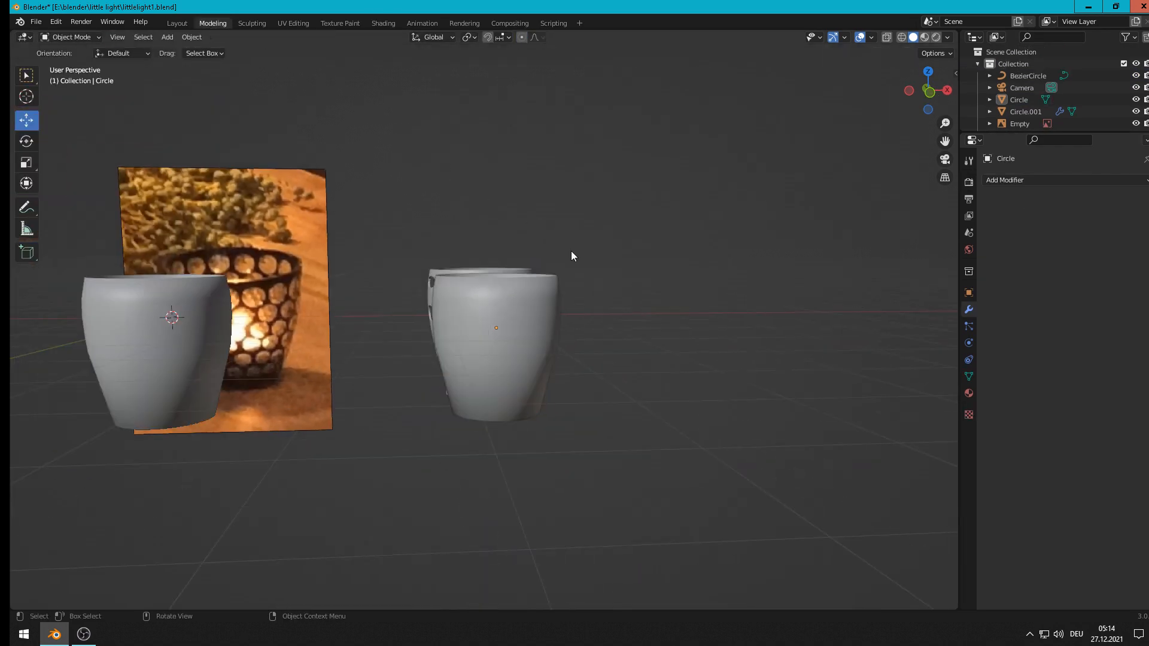
scroll(568, 254, down, 3)
scroll(567, 262, down, 3)
scroll(423, 231, up, 2)
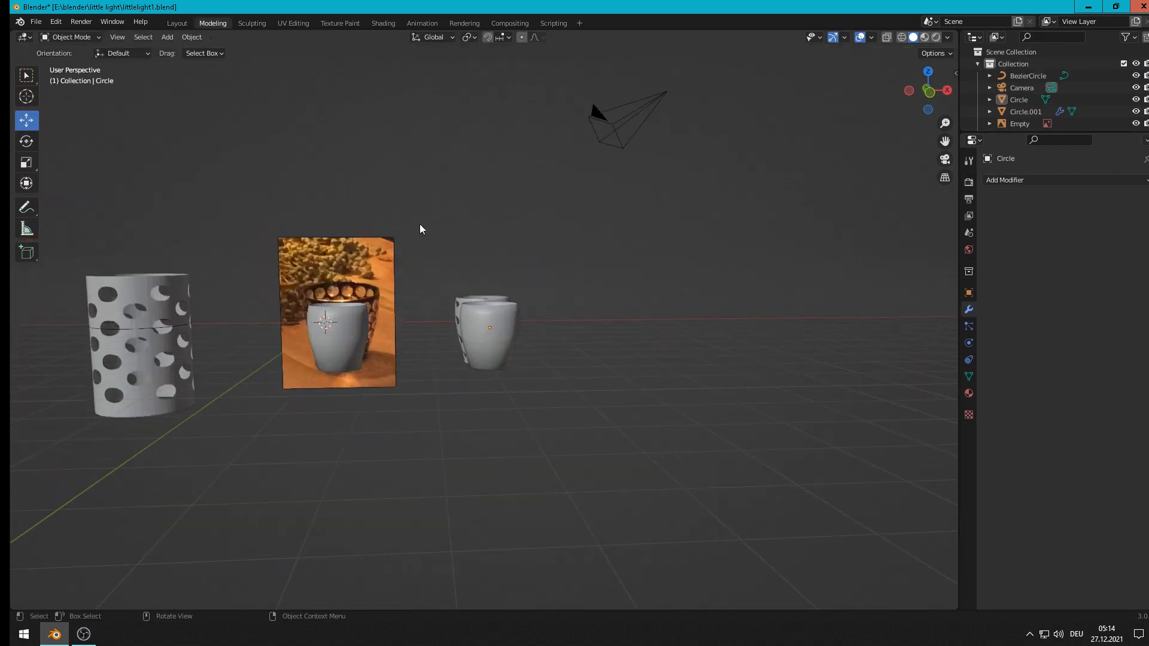
Step: Add a Sun light and raise it along Z to about 5.2 m above the cups
click(167, 37)
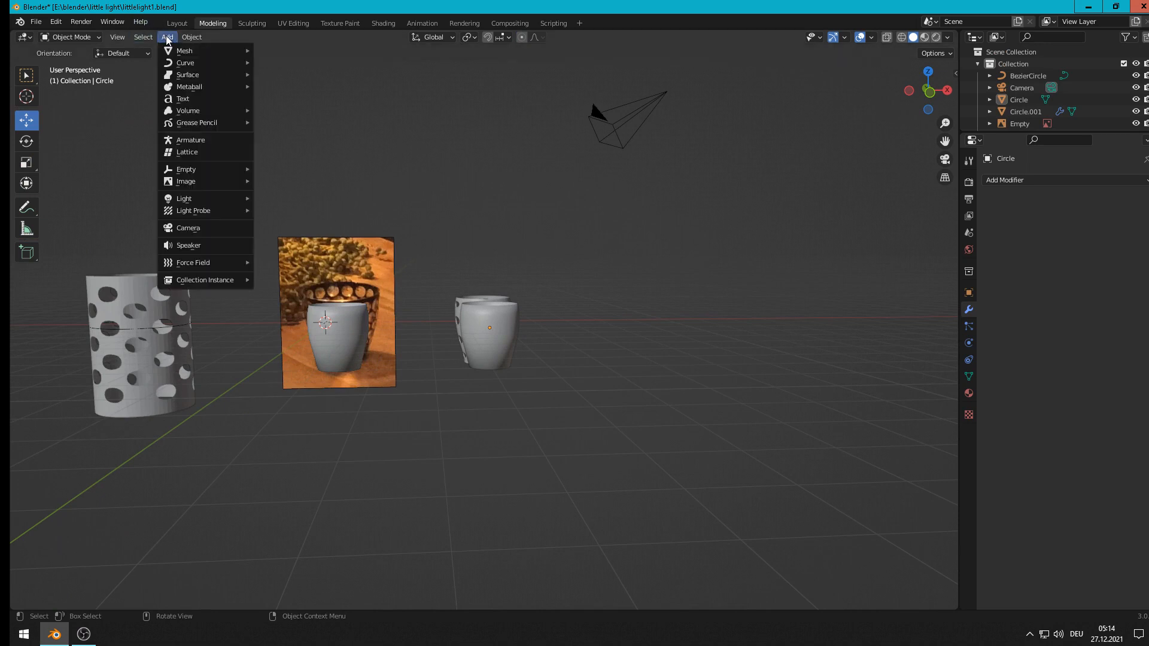
mouse_move(216, 198)
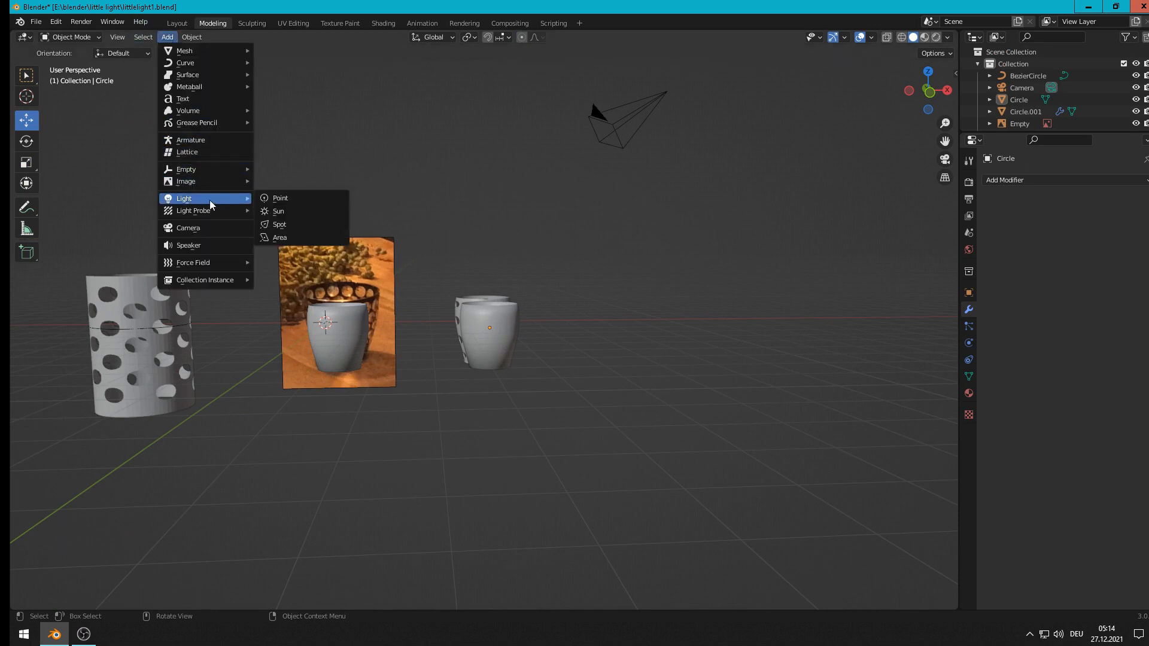
click(278, 211)
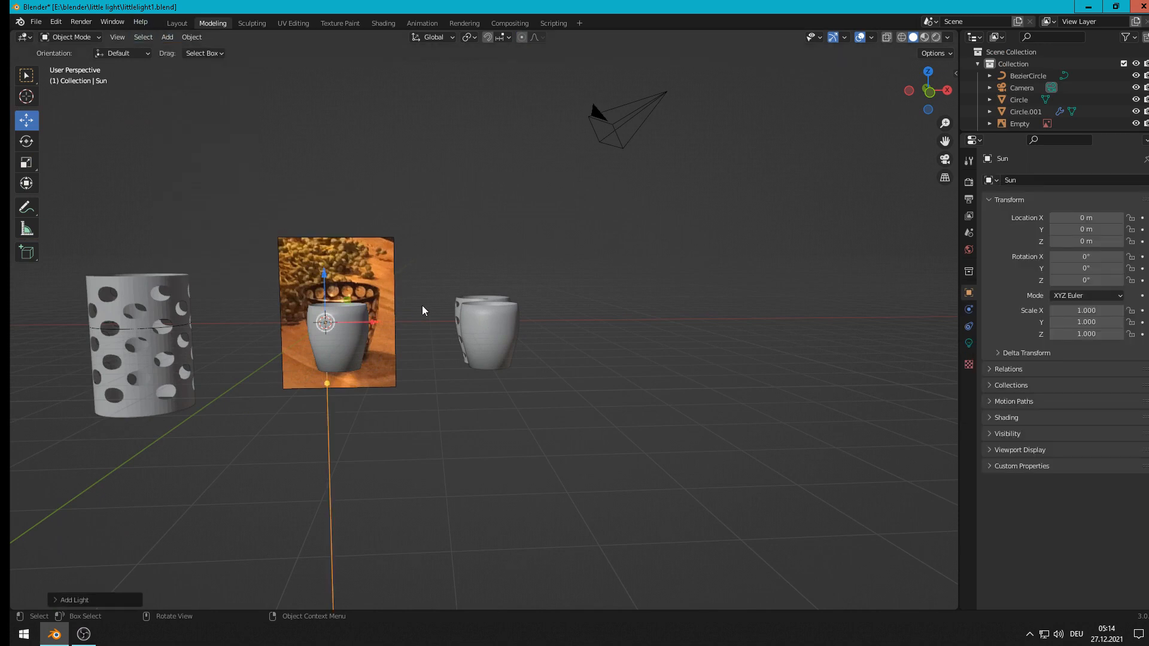
drag(330, 279, 312, 89)
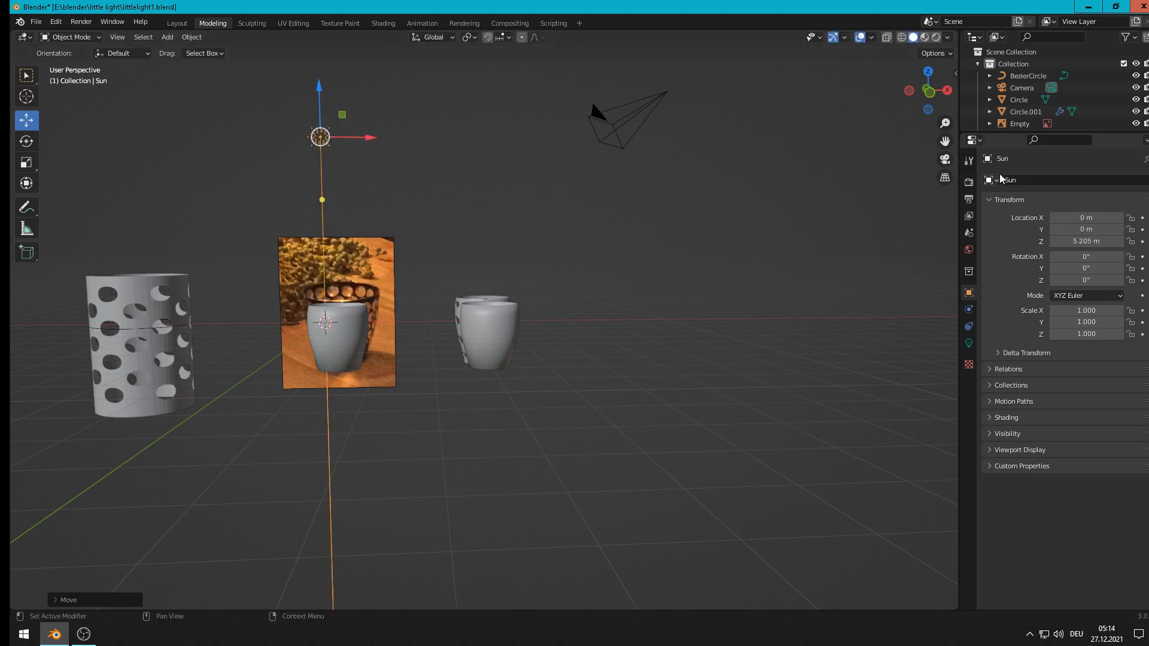
Step: Set the Sun light's strength to 7 and expand its preview
click(969, 343)
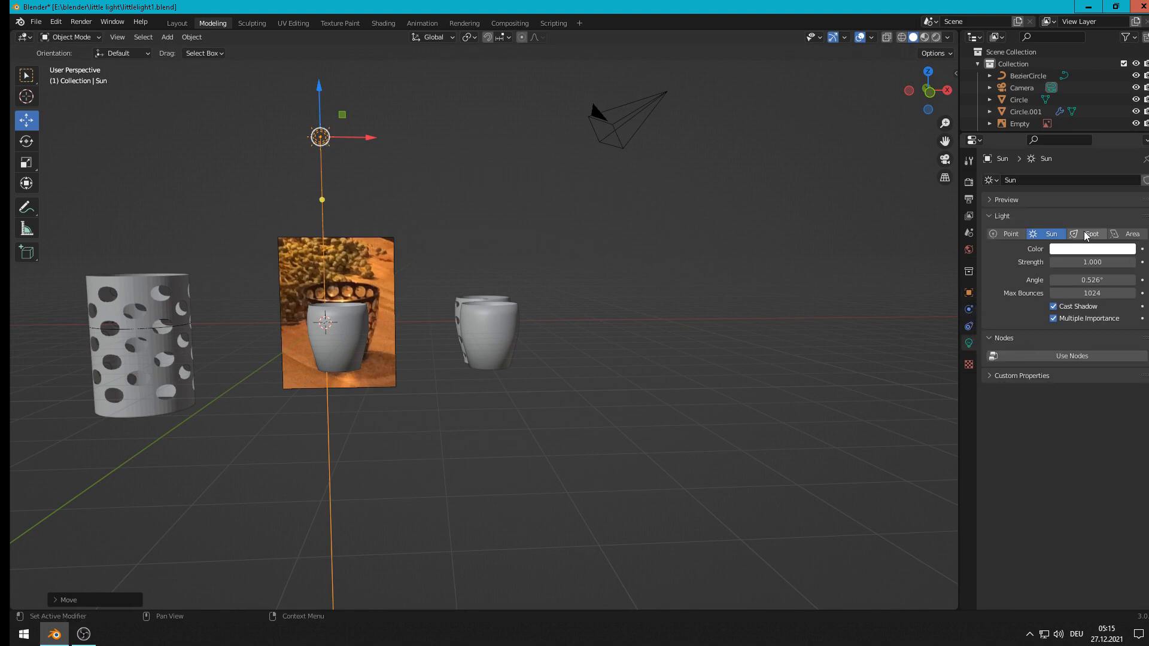
click(1090, 261)
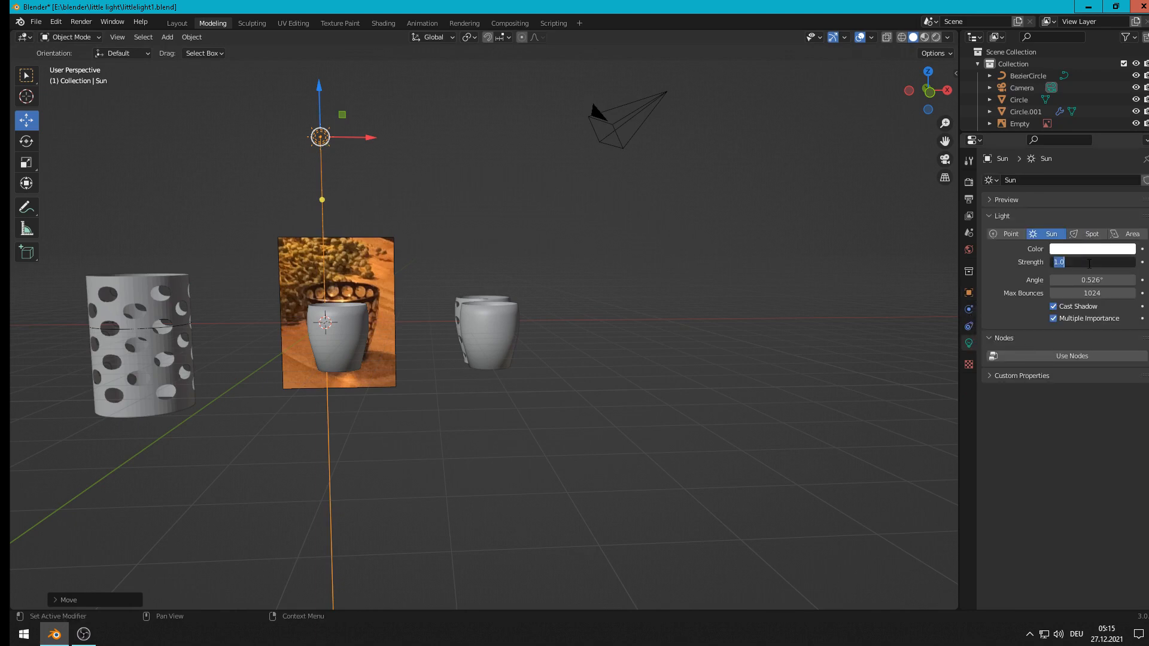
text(7)
key(Return)
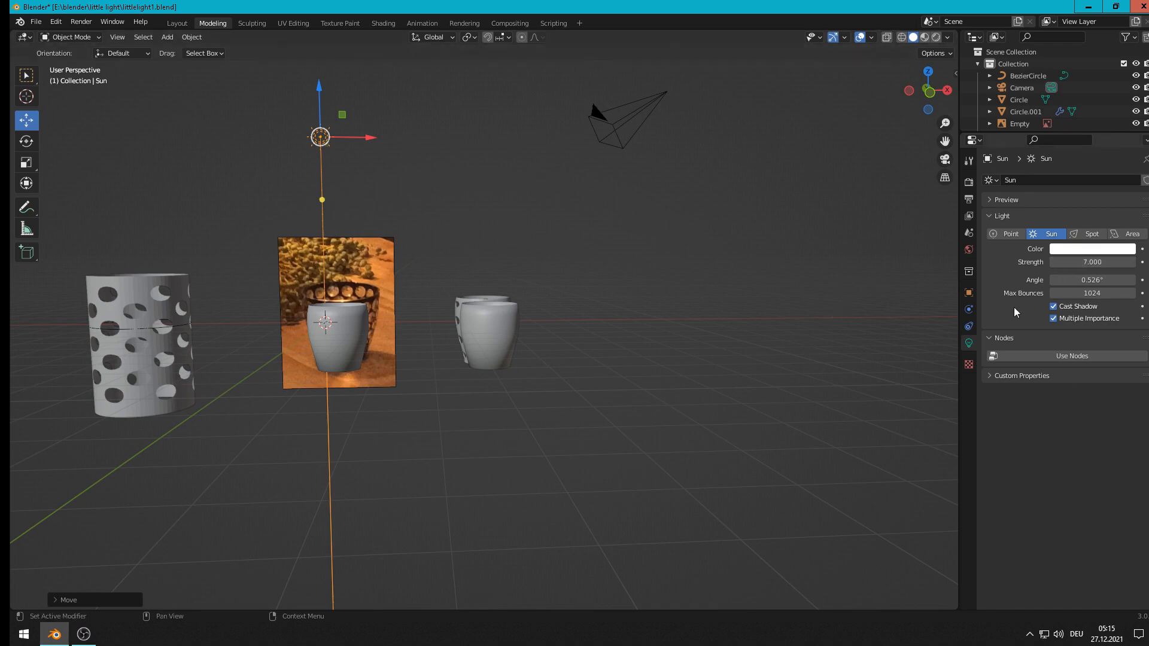
middle_drag(578, 339, 599, 355)
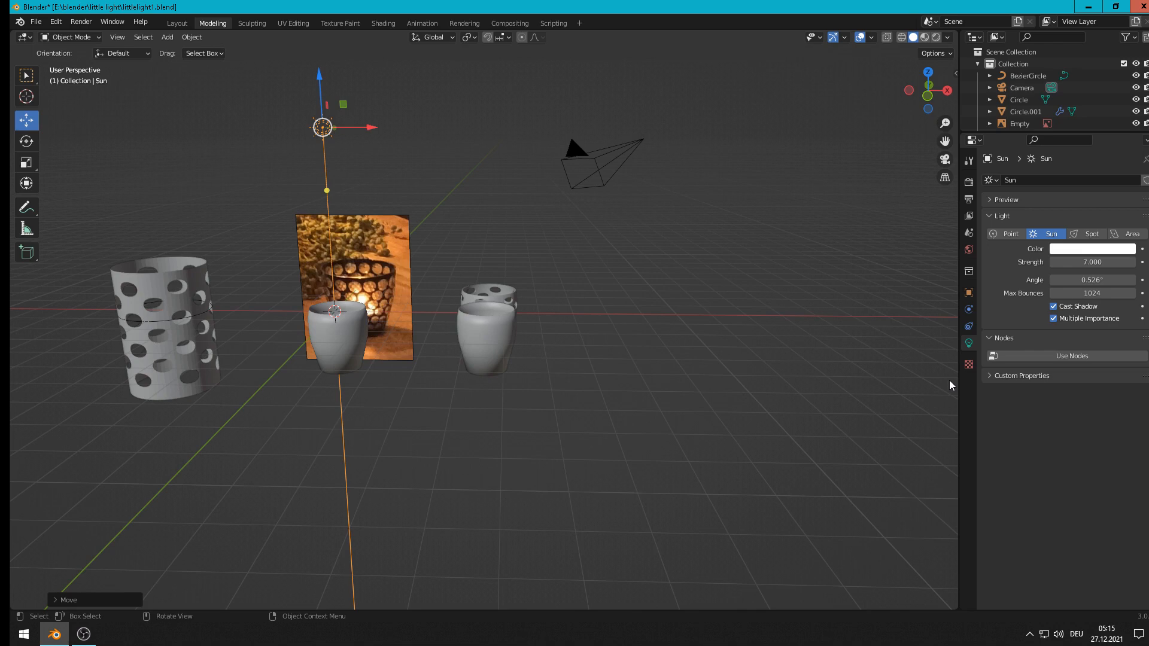
click(992, 201)
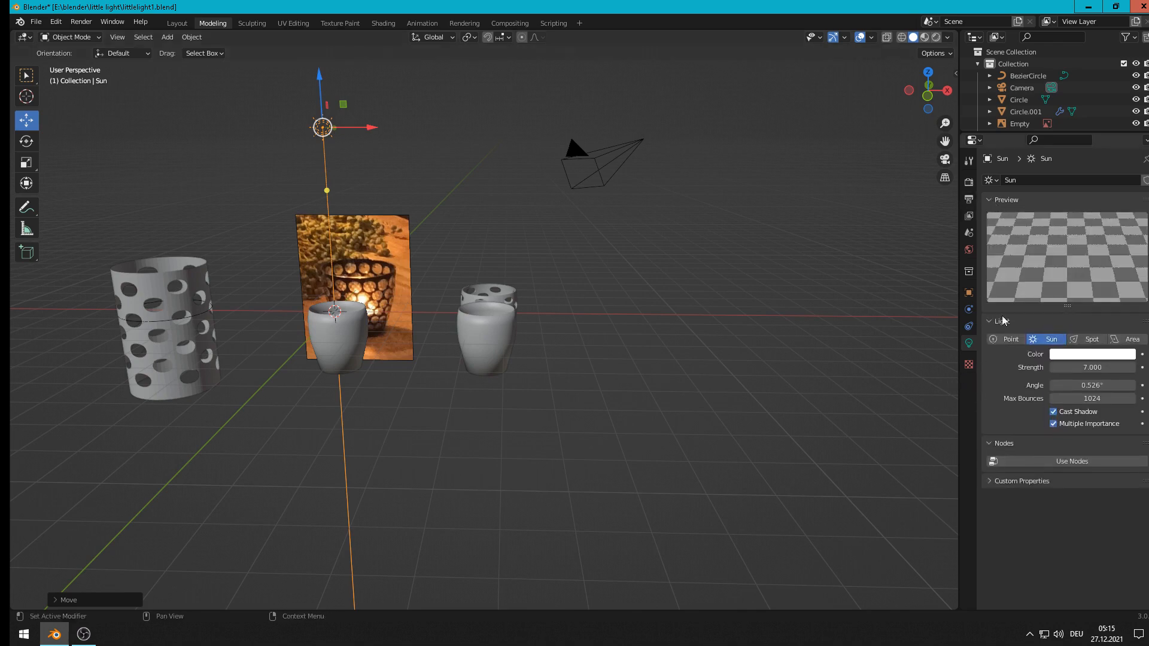
Step: Assign an Environment Texture to the World background's color
click(969, 251)
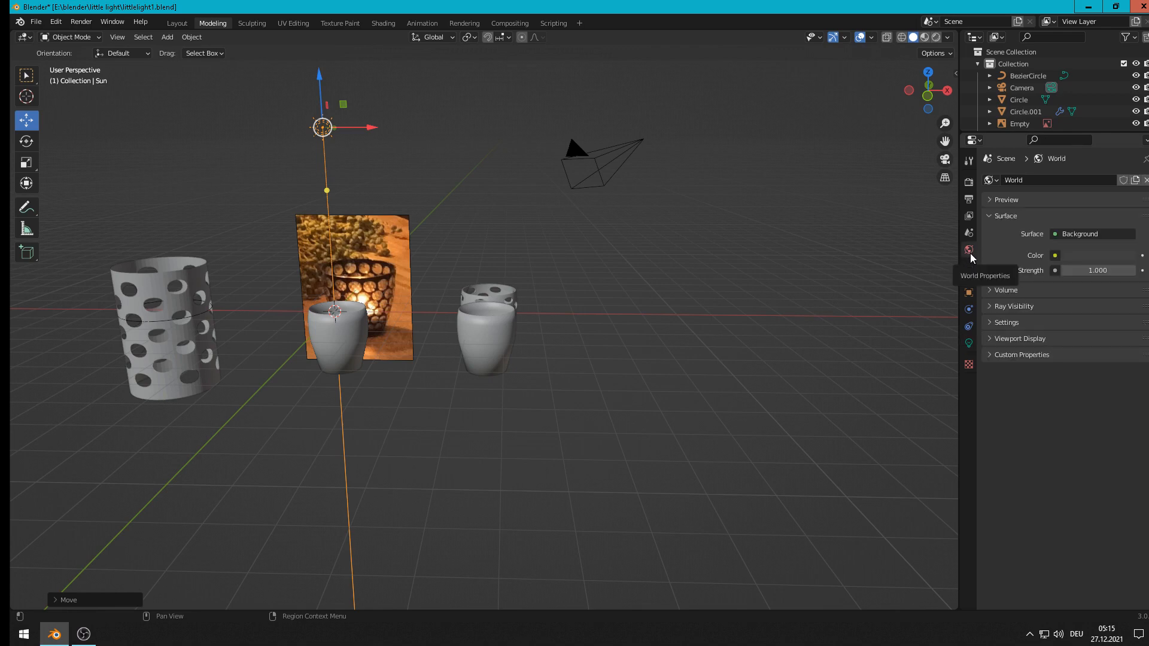
click(1064, 257)
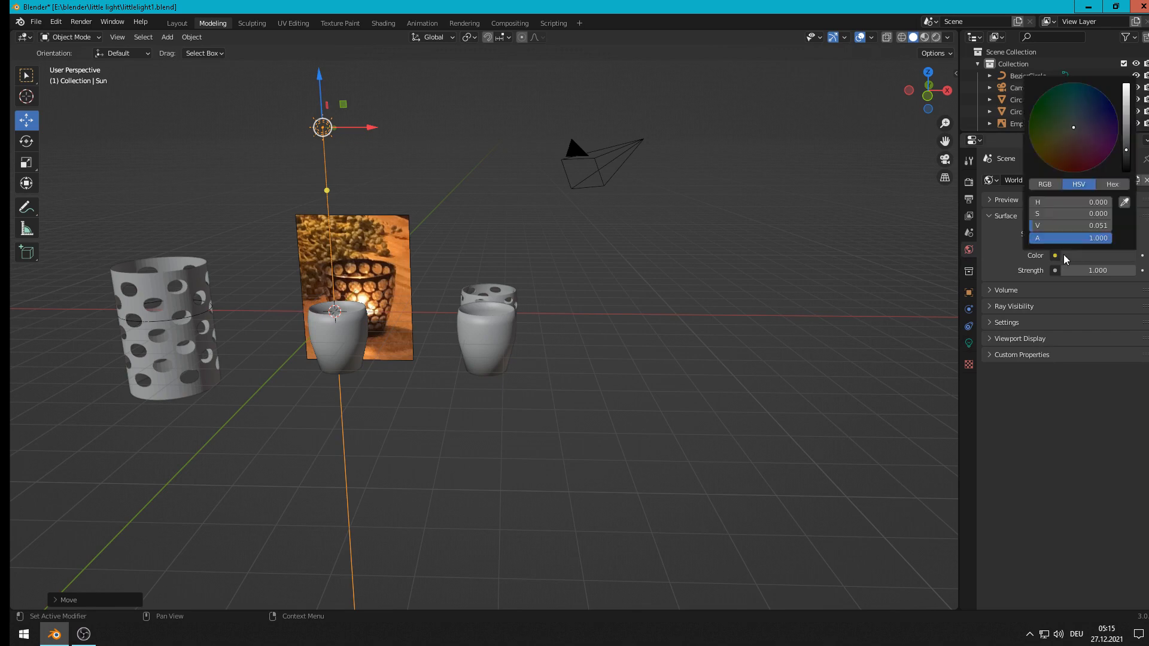
click(1054, 255)
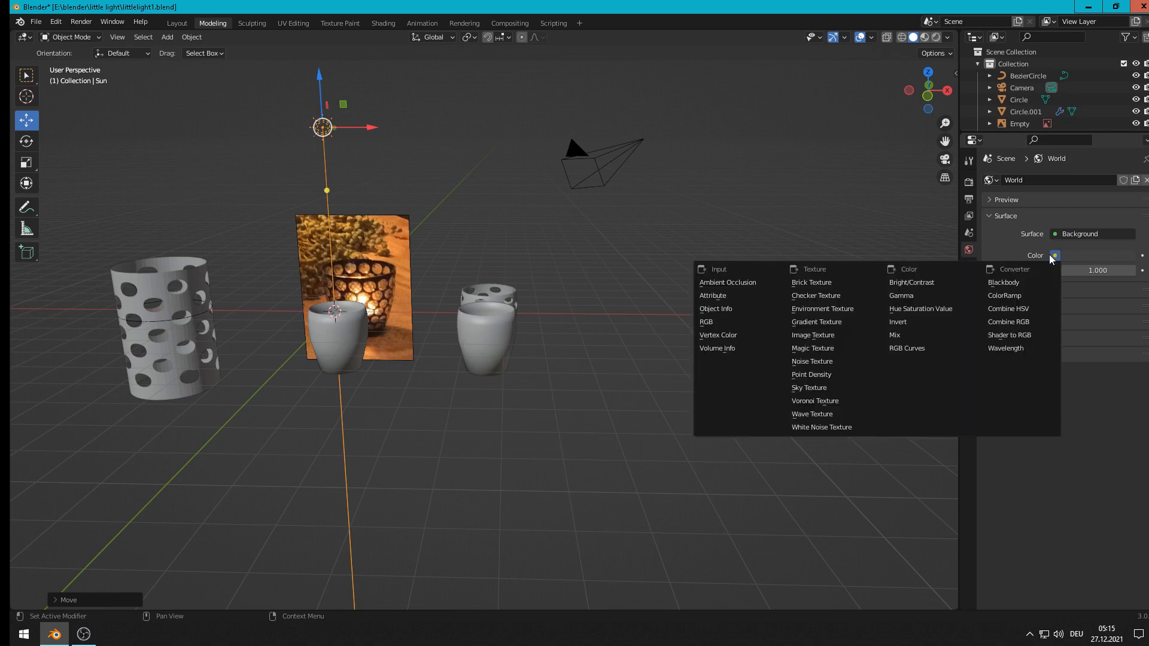
click(1055, 258)
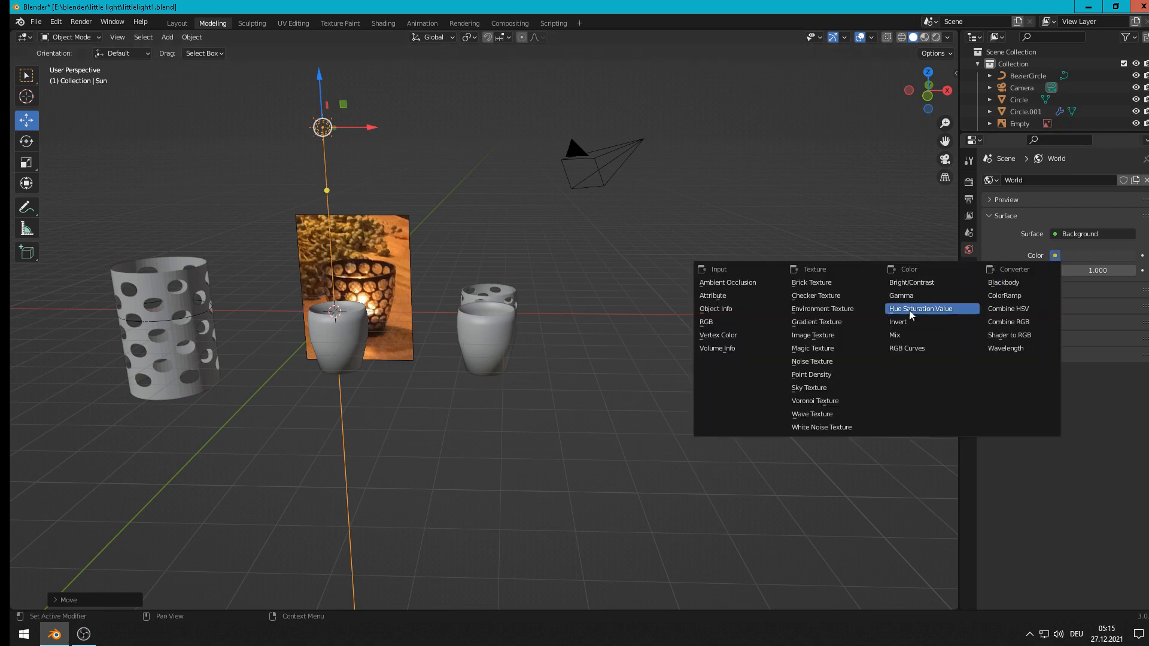
click(831, 309)
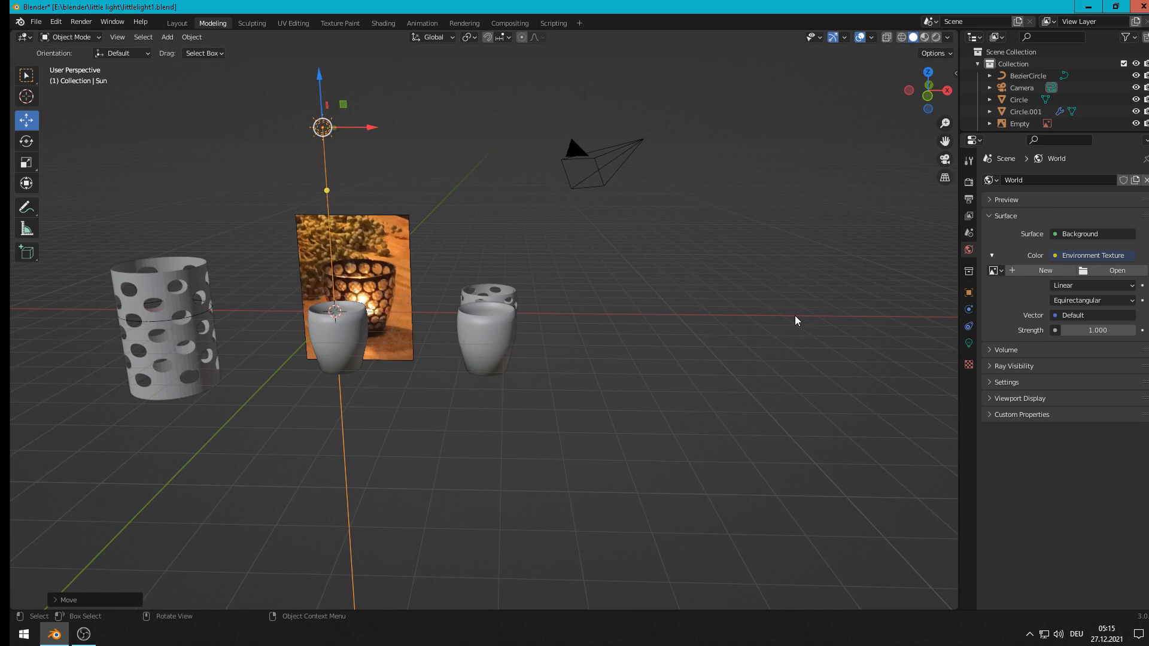
Step: Load Etnies_Park_Center_8k.jpg from the hdri folder inside Komerzielle Texturen as the World's environment texture
click(1120, 273)
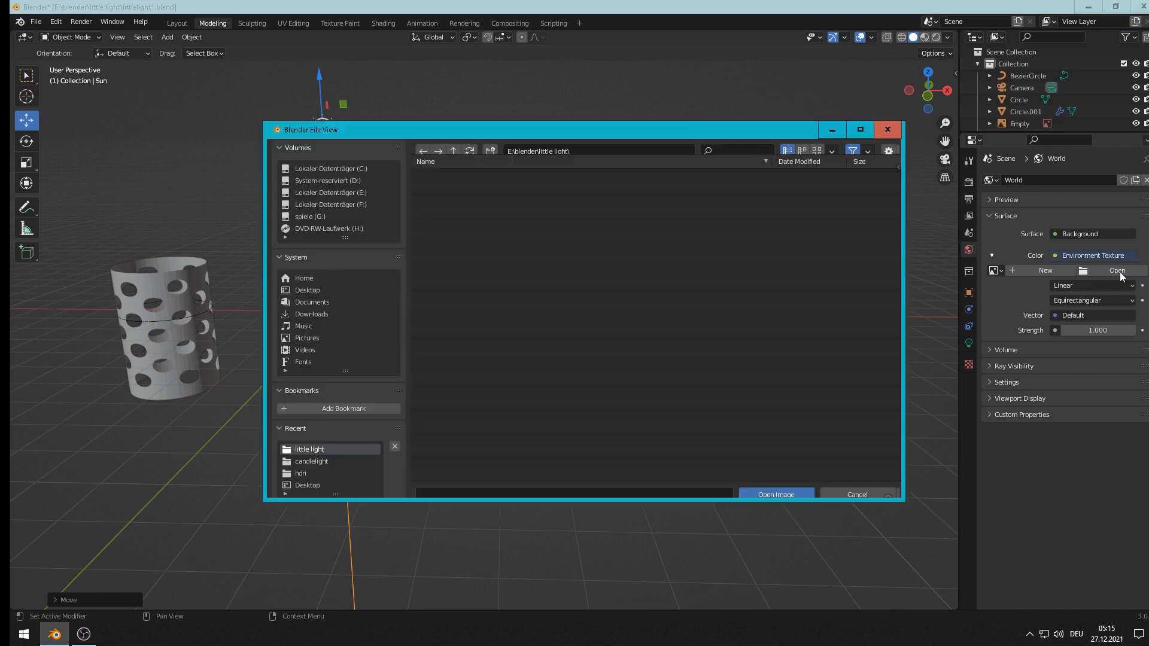
click(336, 198)
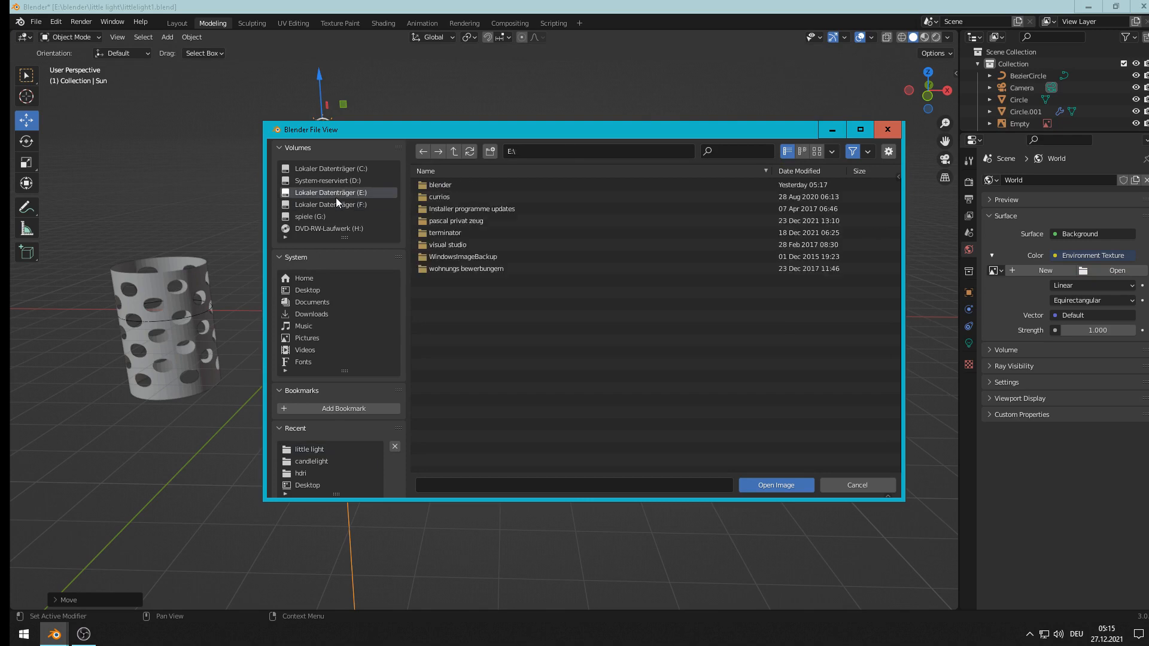
double_click(454, 185)
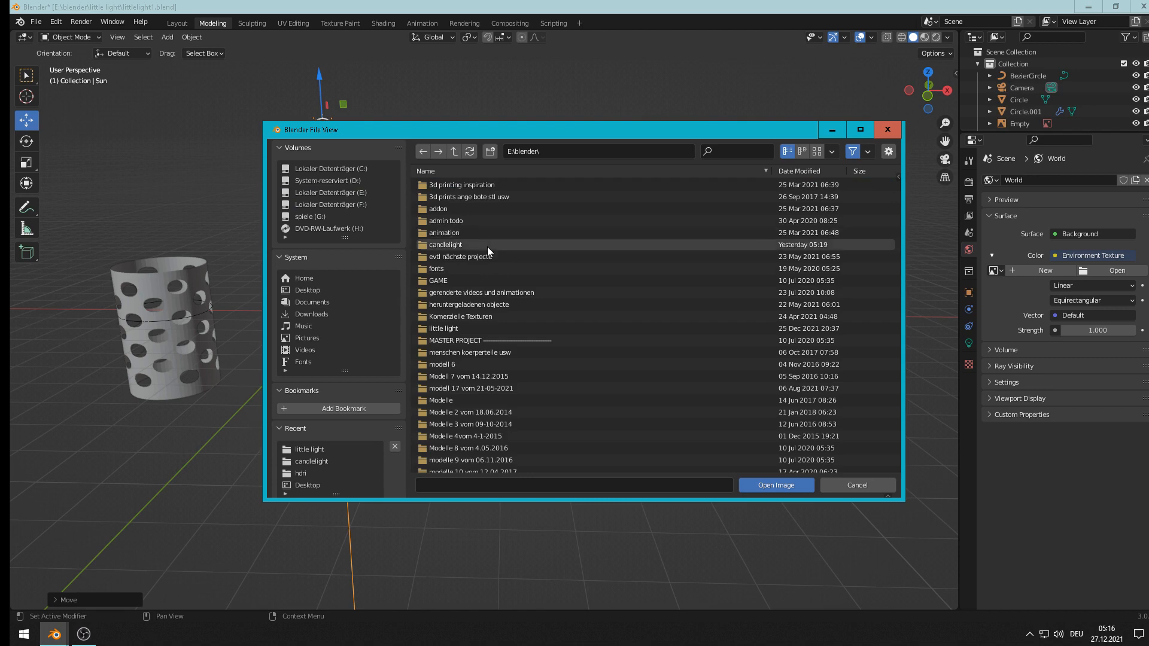
double_click(485, 315)
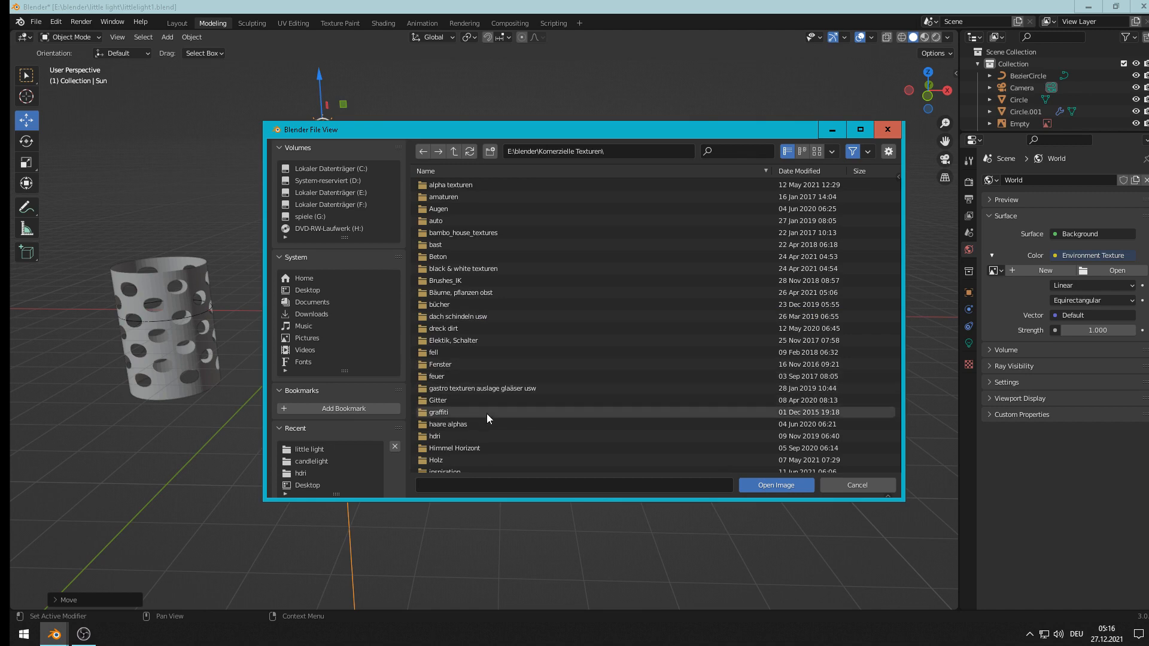
double_click(459, 437)
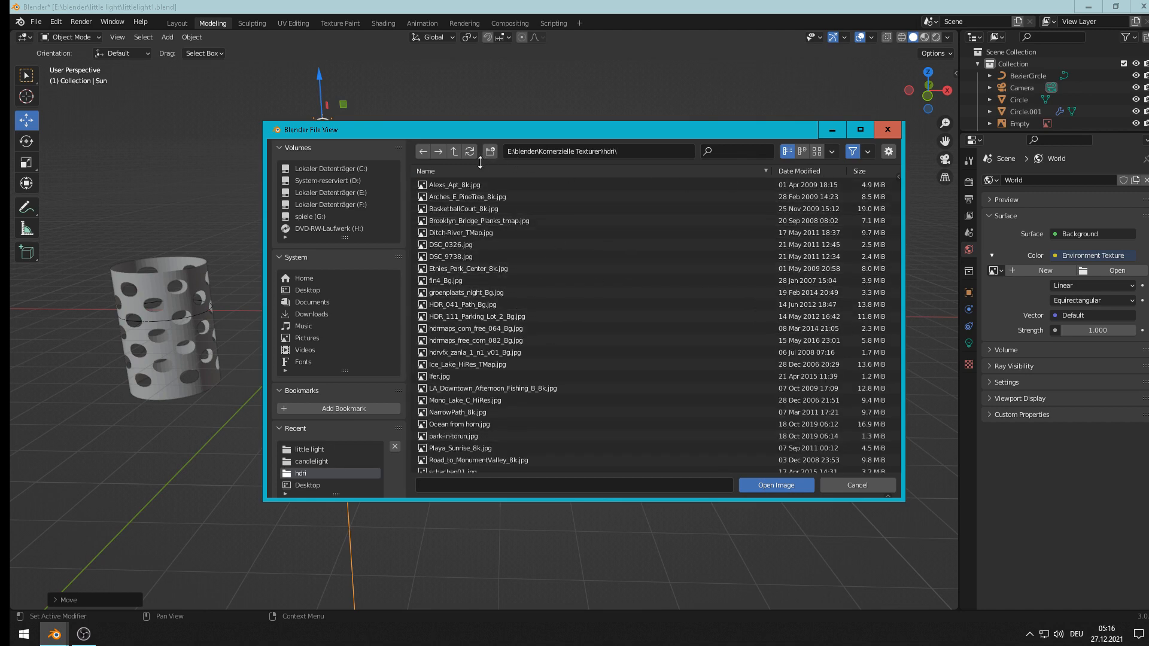
click(816, 151)
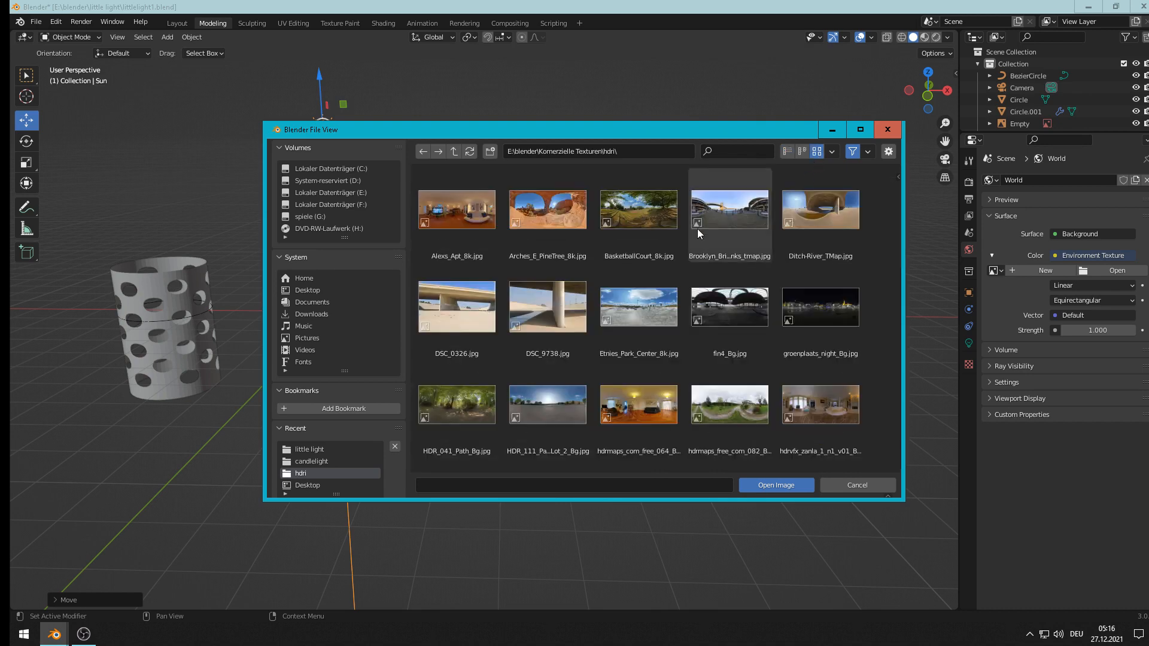
double_click(649, 308)
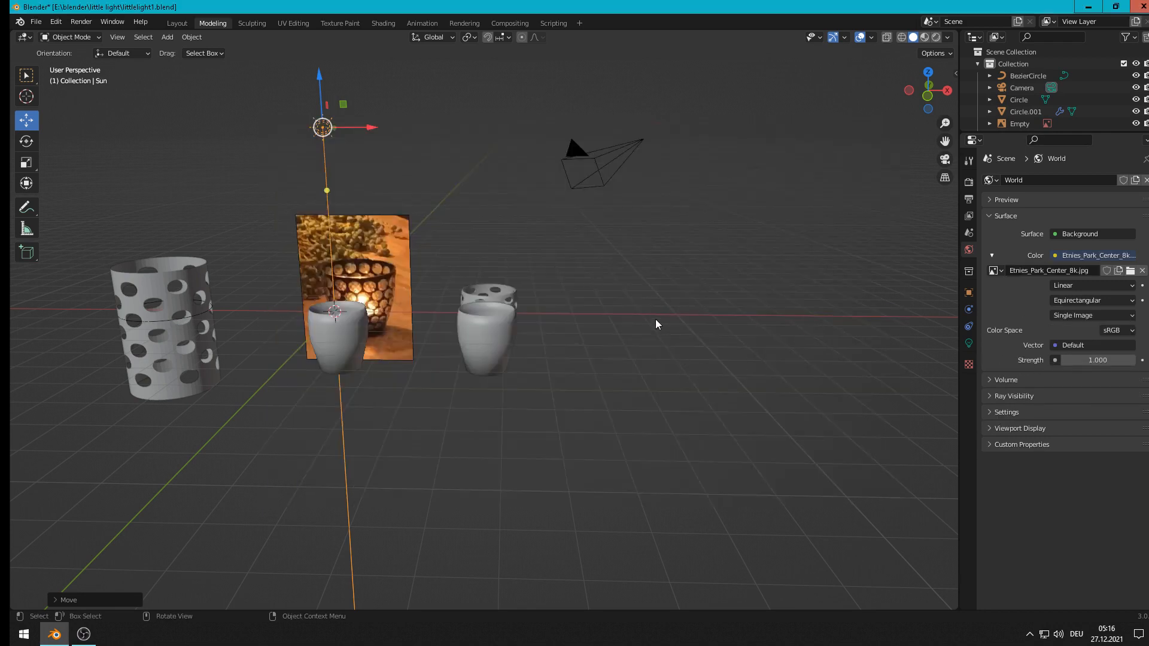
Step: Examine the glass cup and the perforated cup in Material Preview and Rendered shading from several angles
click(924, 37)
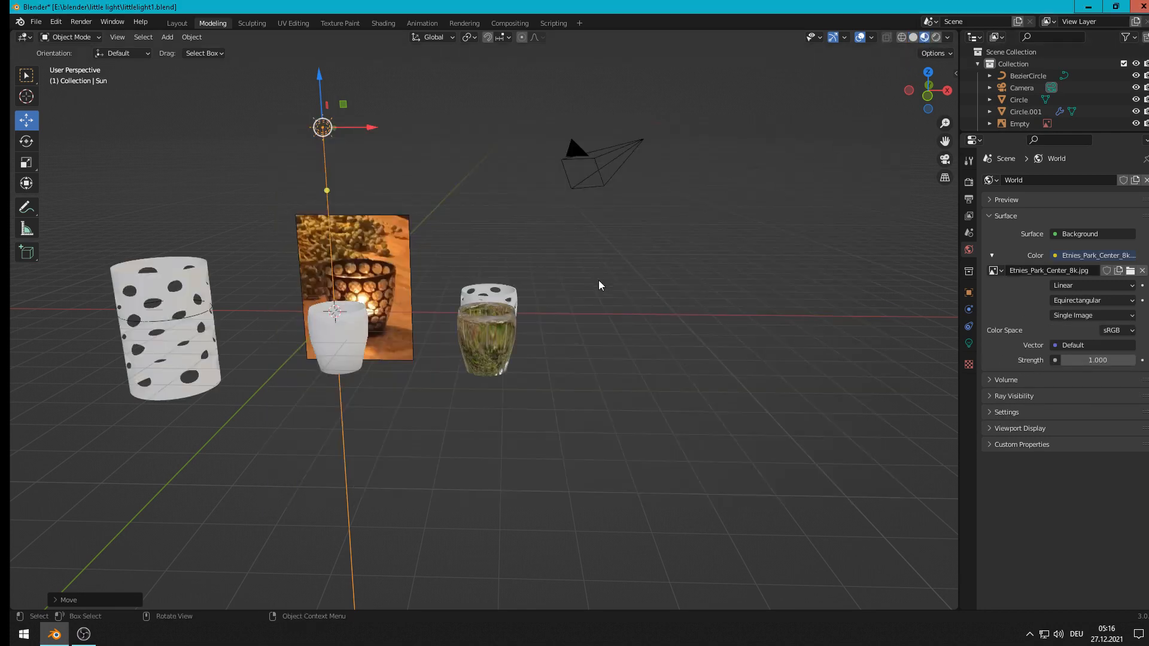
scroll(522, 289, up, 8)
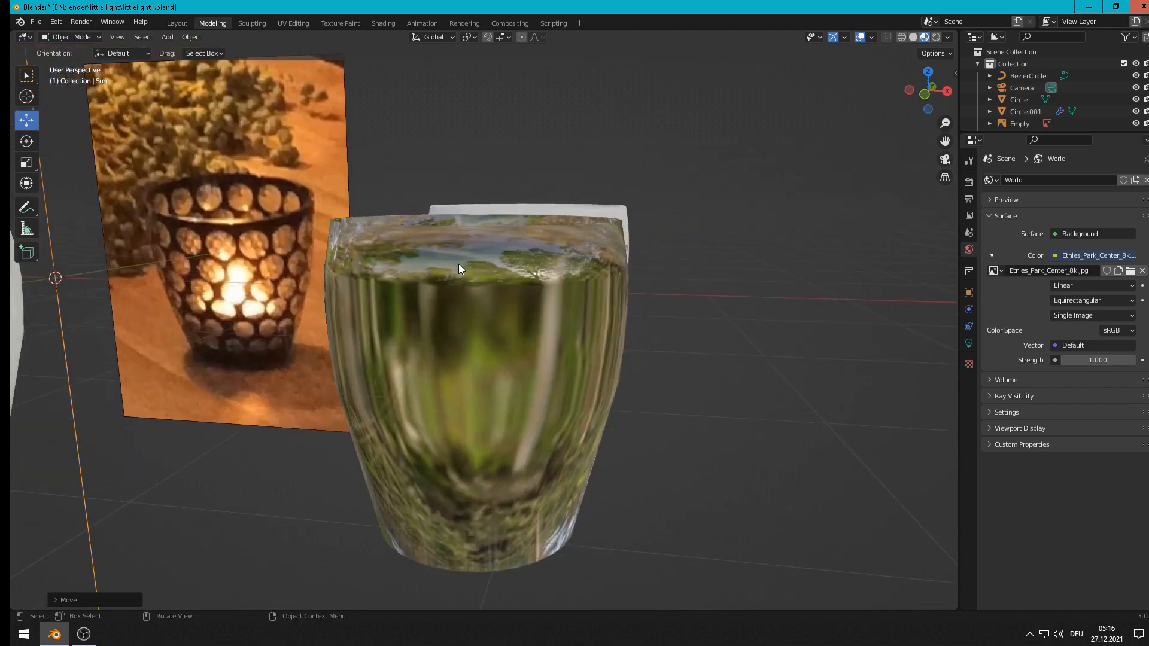
middle_drag(917, 51, 802, 110)
click(936, 37)
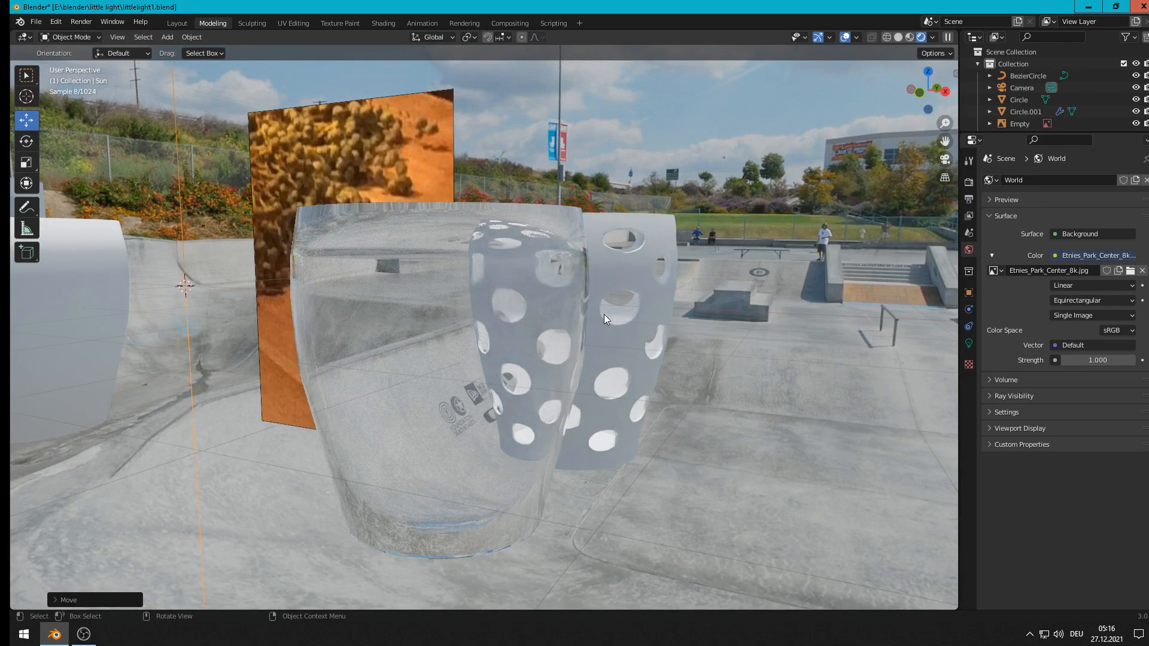
click(908, 40)
mouse_move(508, 373)
middle_down()
mouse_move(527, 384)
mouse_move(485, 426)
middle_up()
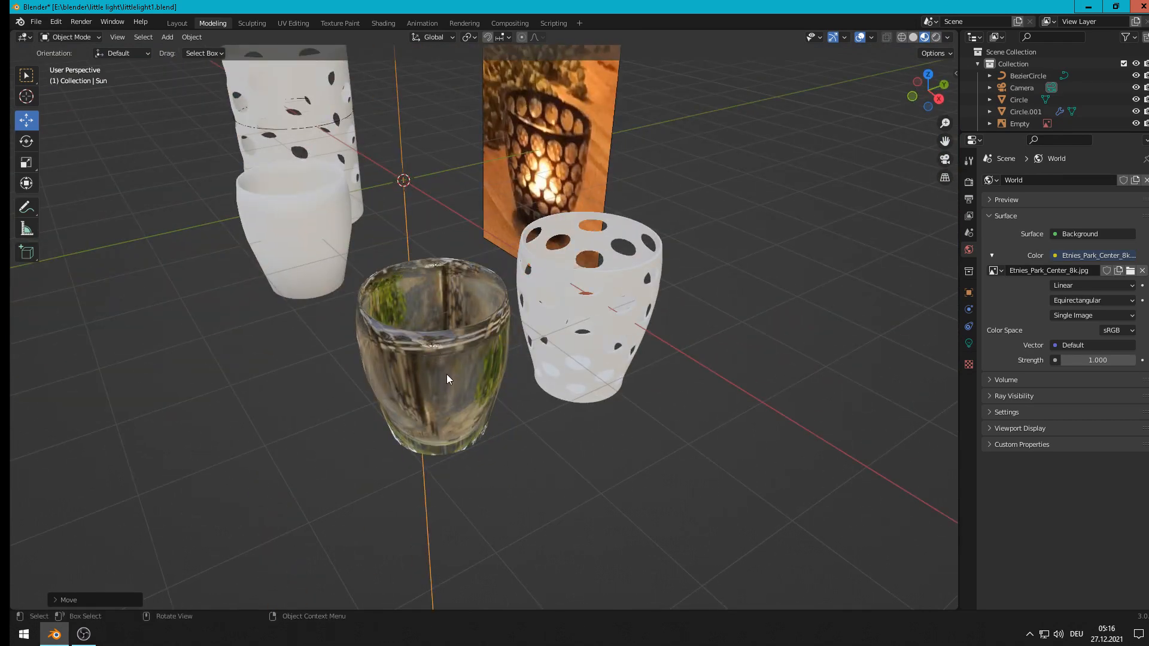
middle_drag(447, 372, 451, 358)
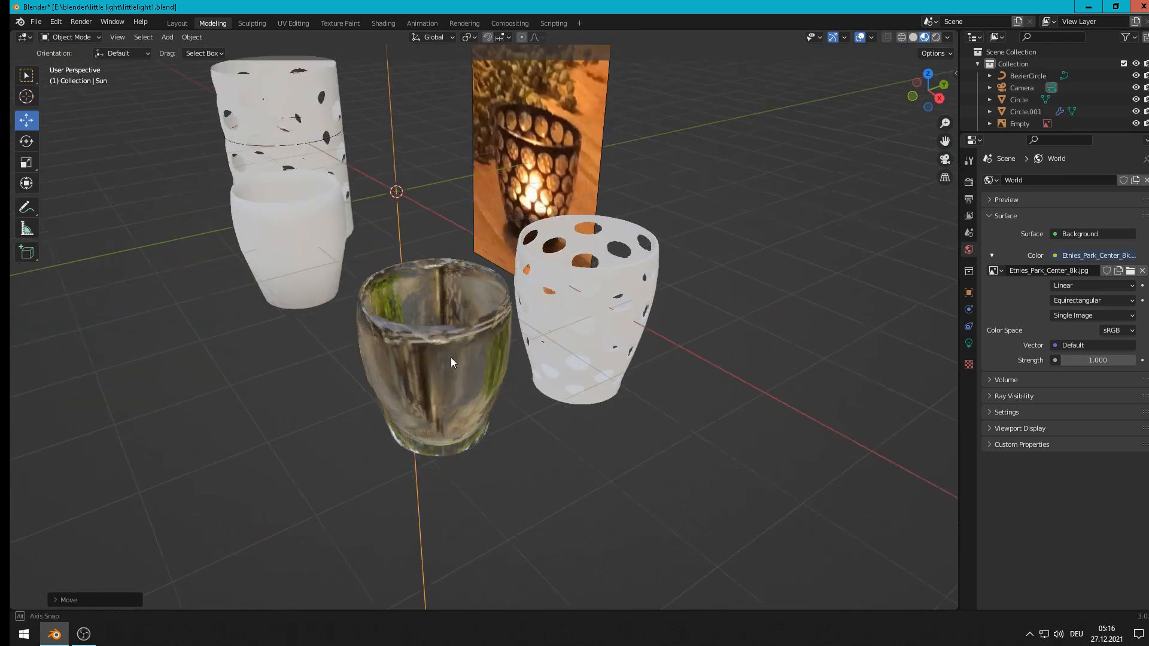
Step: Select the glass cup and show its material nodes in the Shading workspace, with free space beside the Glass BSDF
click(479, 322)
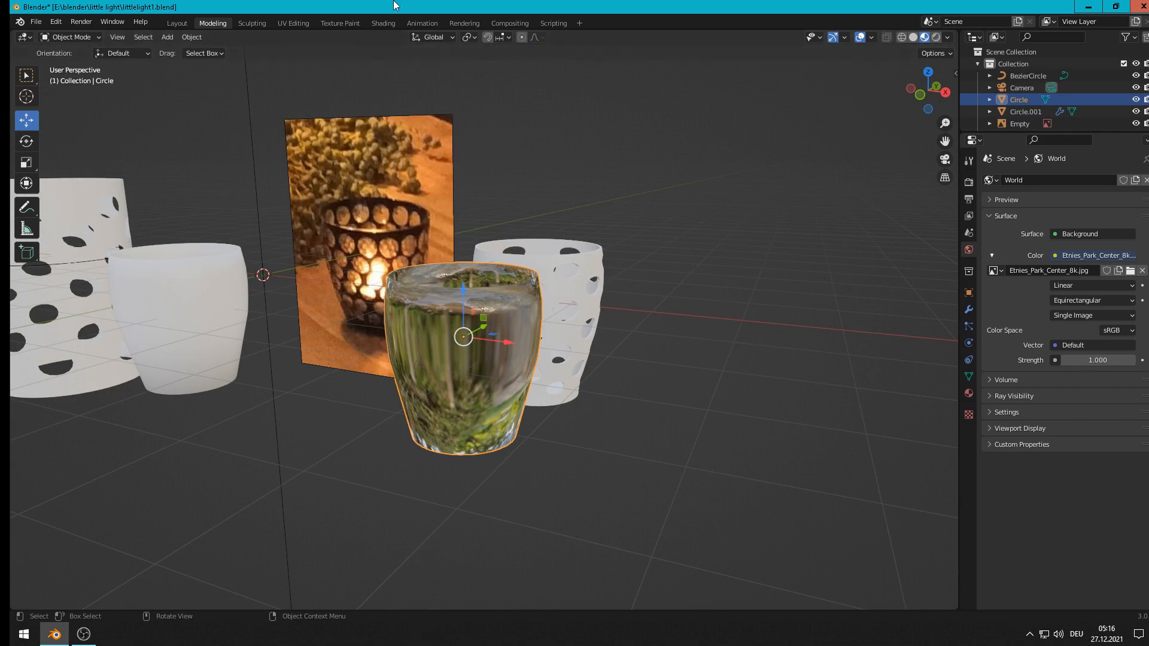
click(382, 23)
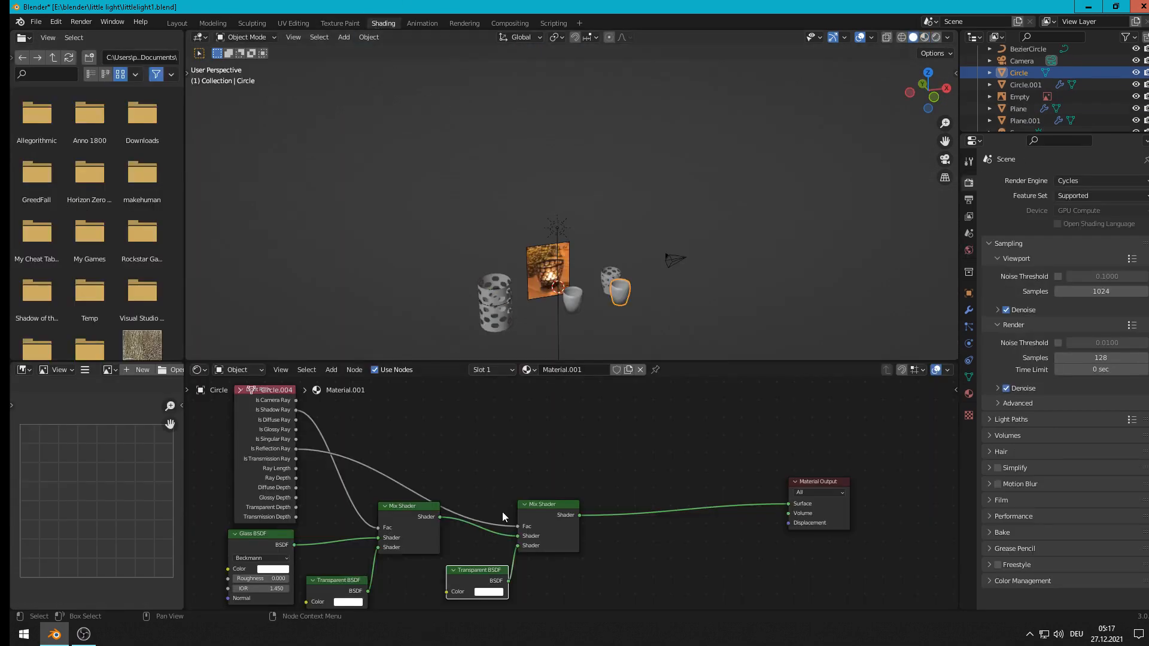
scroll(678, 291, up, 4)
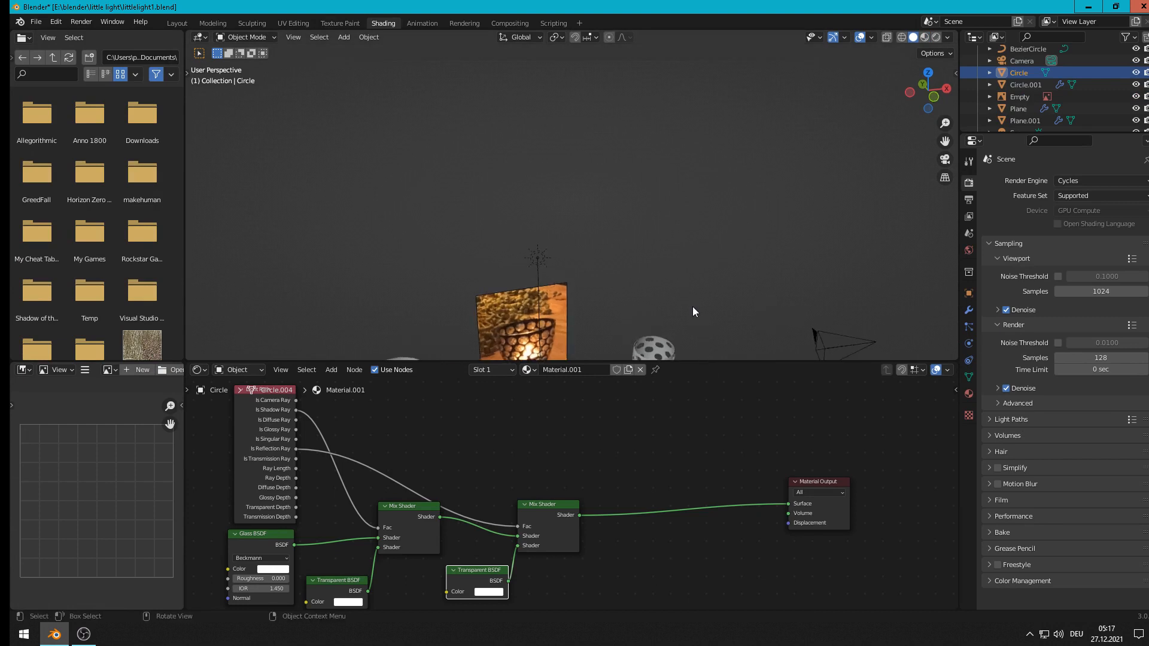
scroll(693, 311, up, 4)
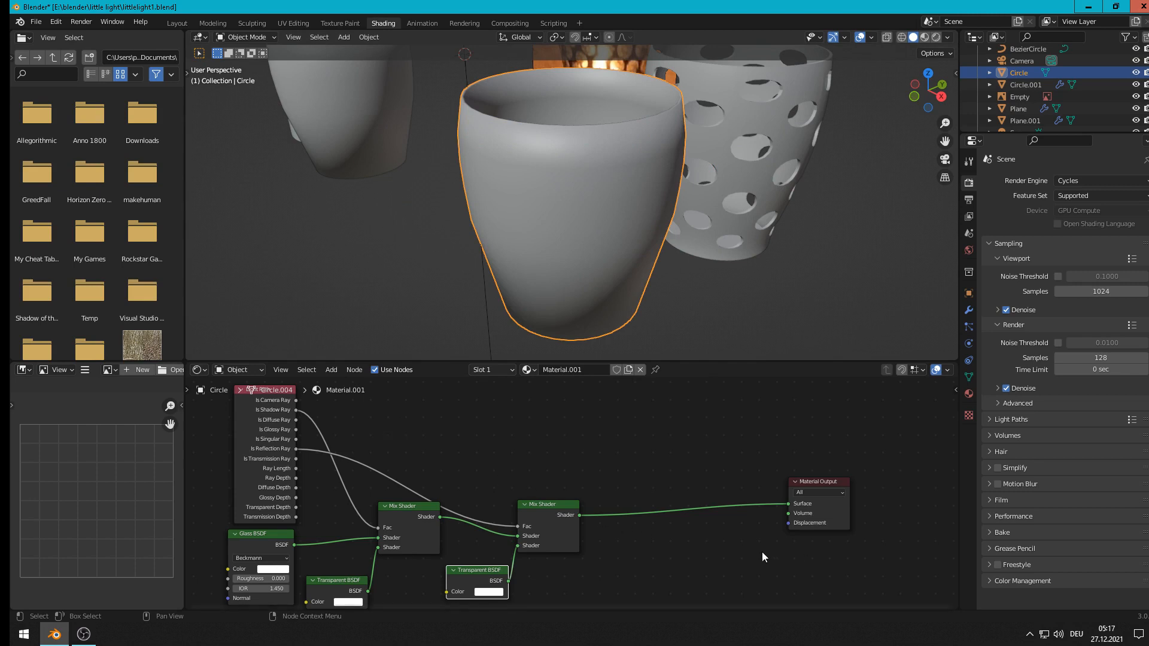
middle_drag(631, 521, 893, 480)
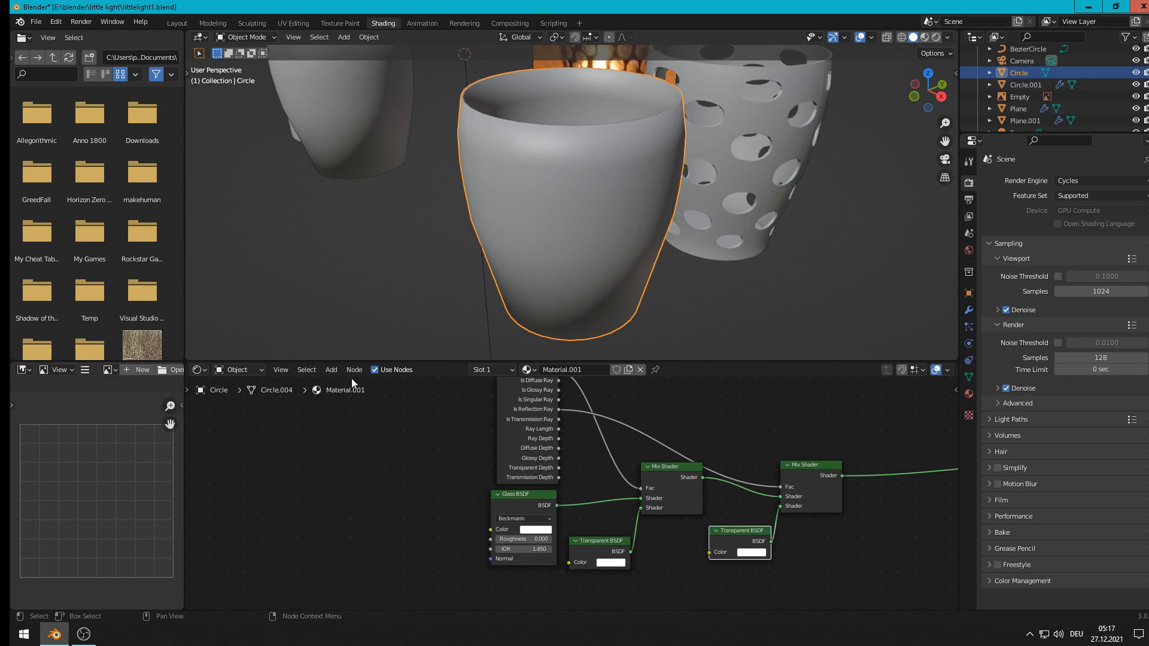
Step: Add a Noise Texture node to the left of the Glass BSDF
click(333, 370)
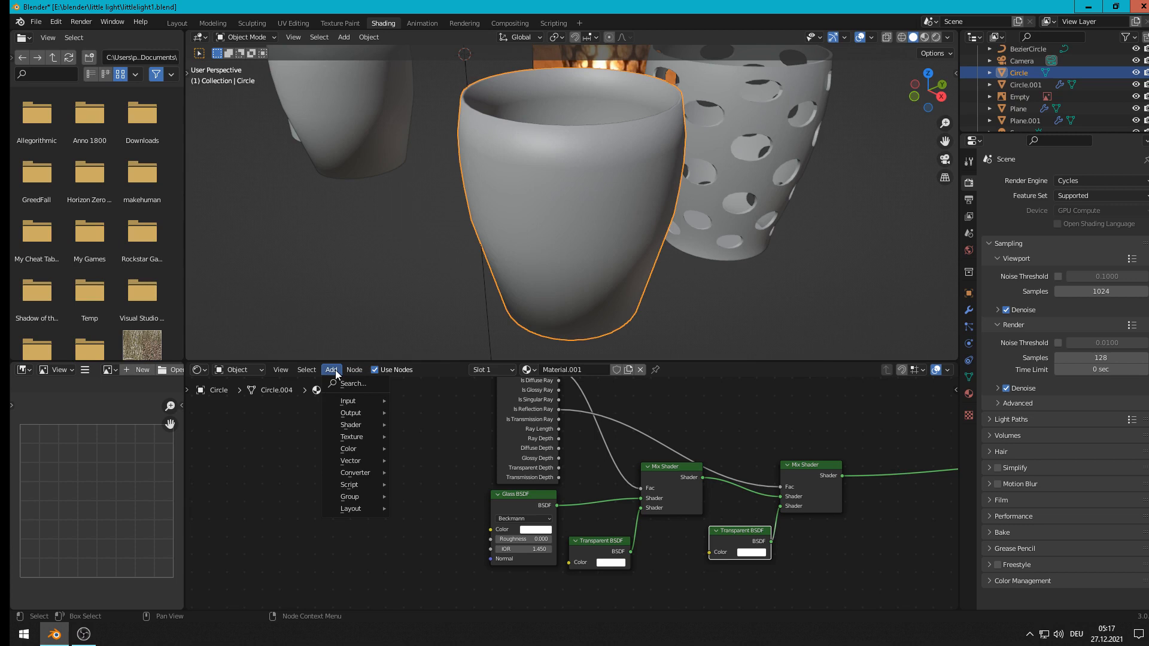
mouse_move(350, 425)
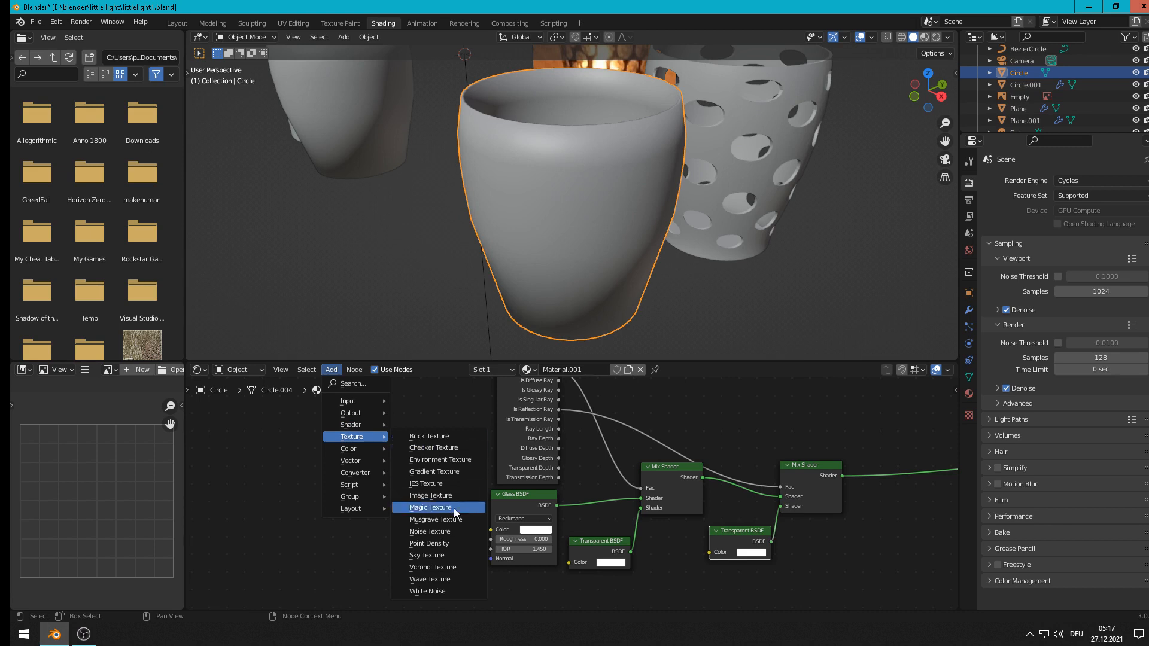
click(447, 534)
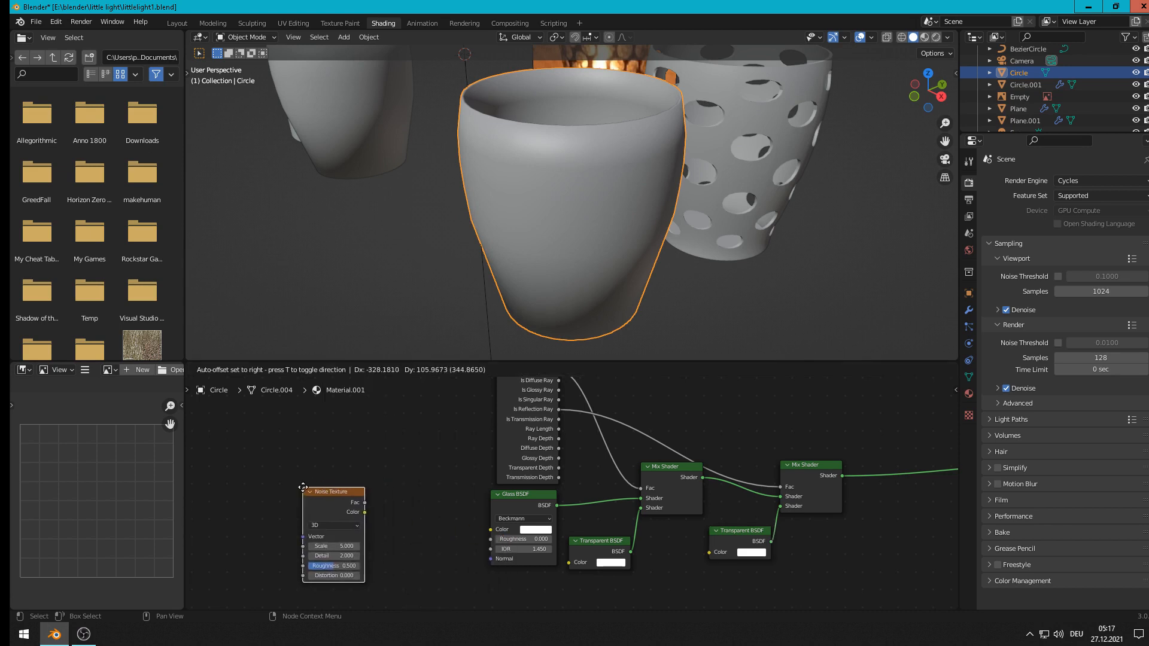
click(303, 487)
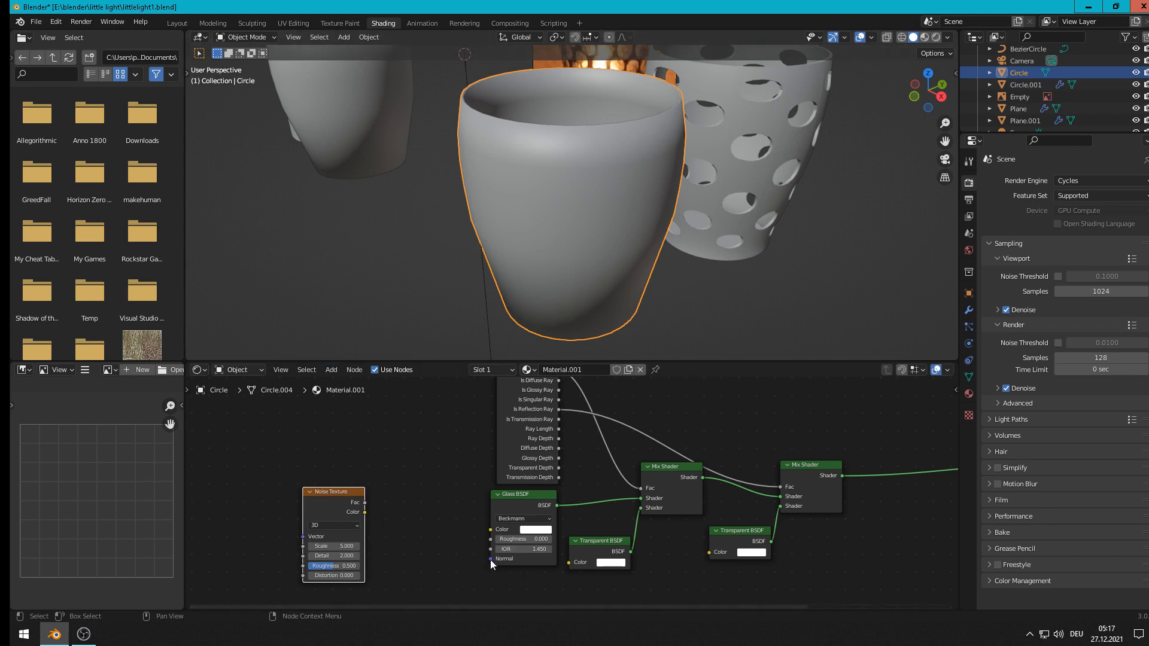
Step: Add a Bump node between the Noise Texture and the Glass BSDF
click(333, 369)
mouse_move(375, 471)
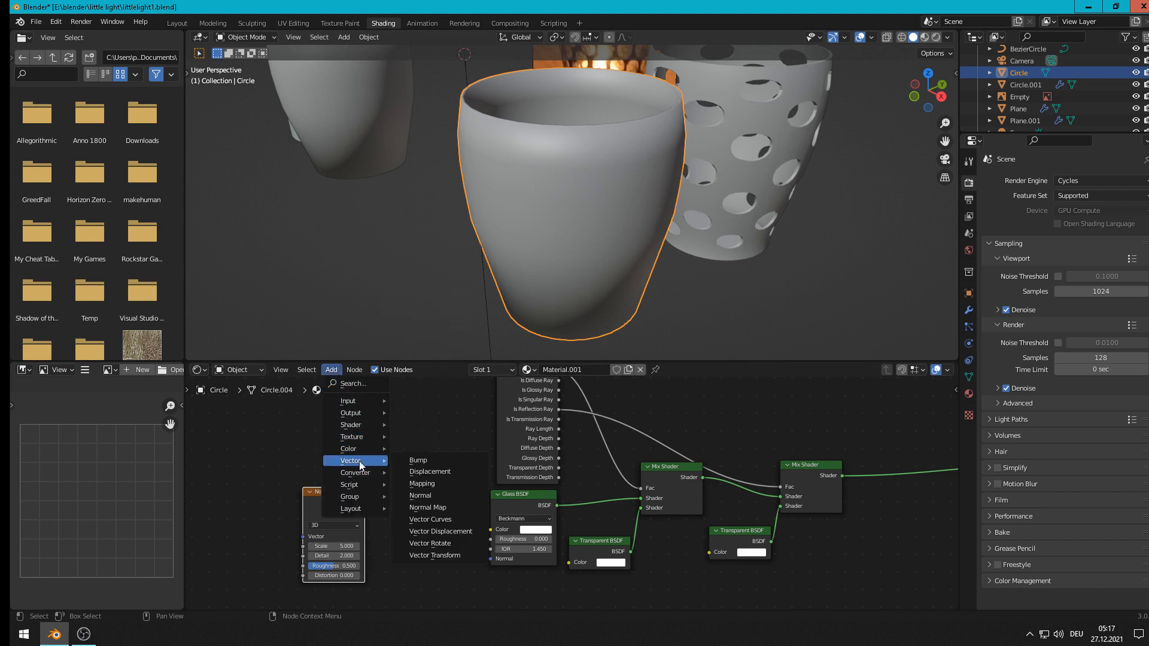
click(418, 460)
click(396, 501)
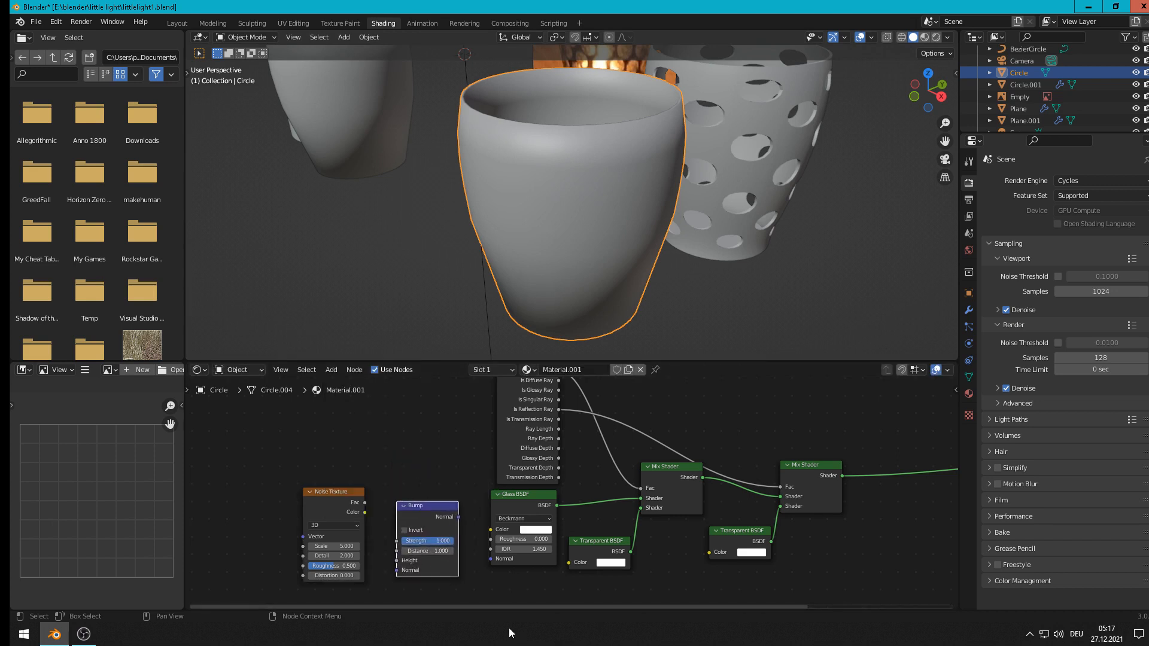
Step: Connect the Bump output to the Glass BSDF's Normal and the Noise Texture's Fac to the Bump Height
scroll(489, 569, up, 1)
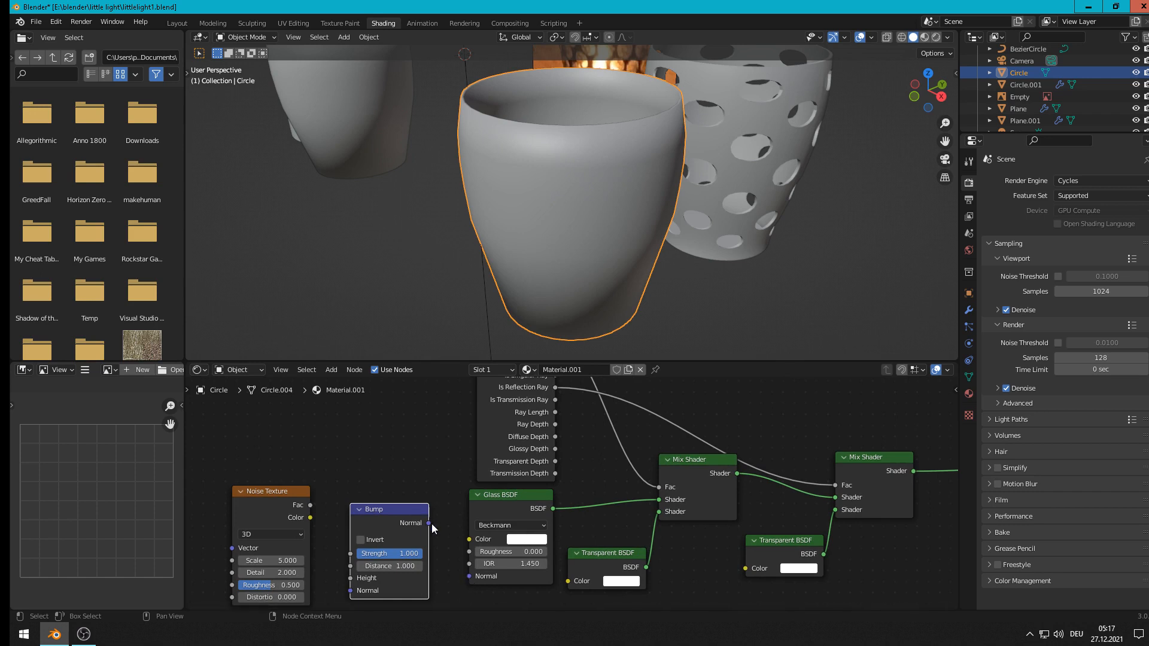
drag(430, 523, 485, 579)
middle_drag(400, 449, 621, 435)
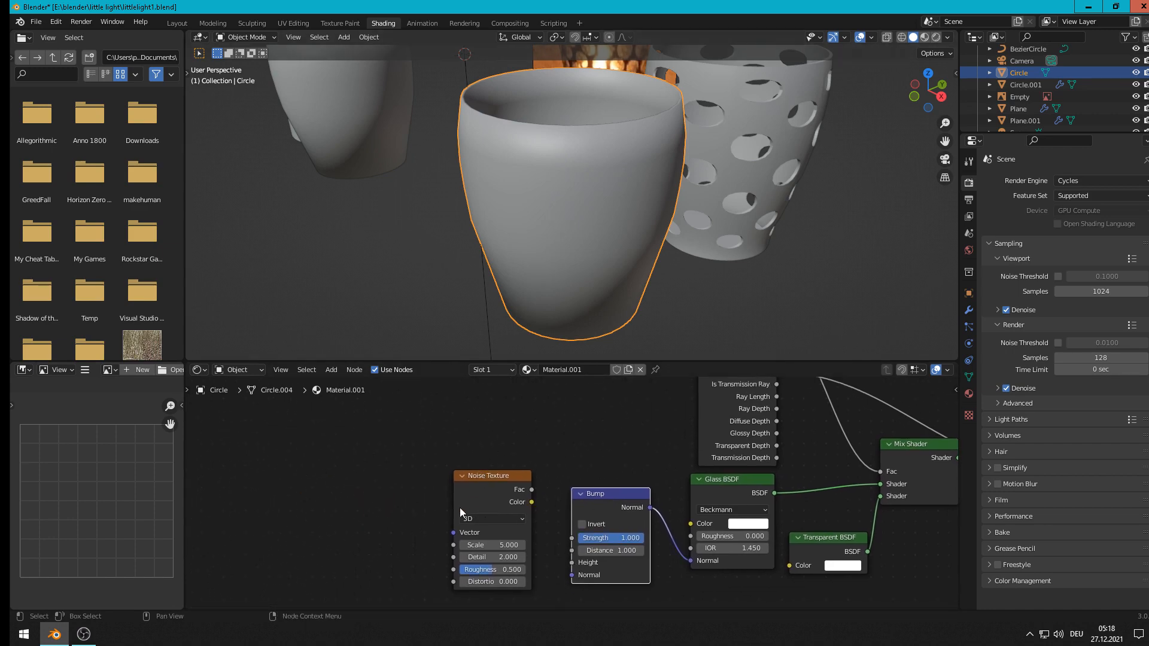
drag(500, 476, 570, 564)
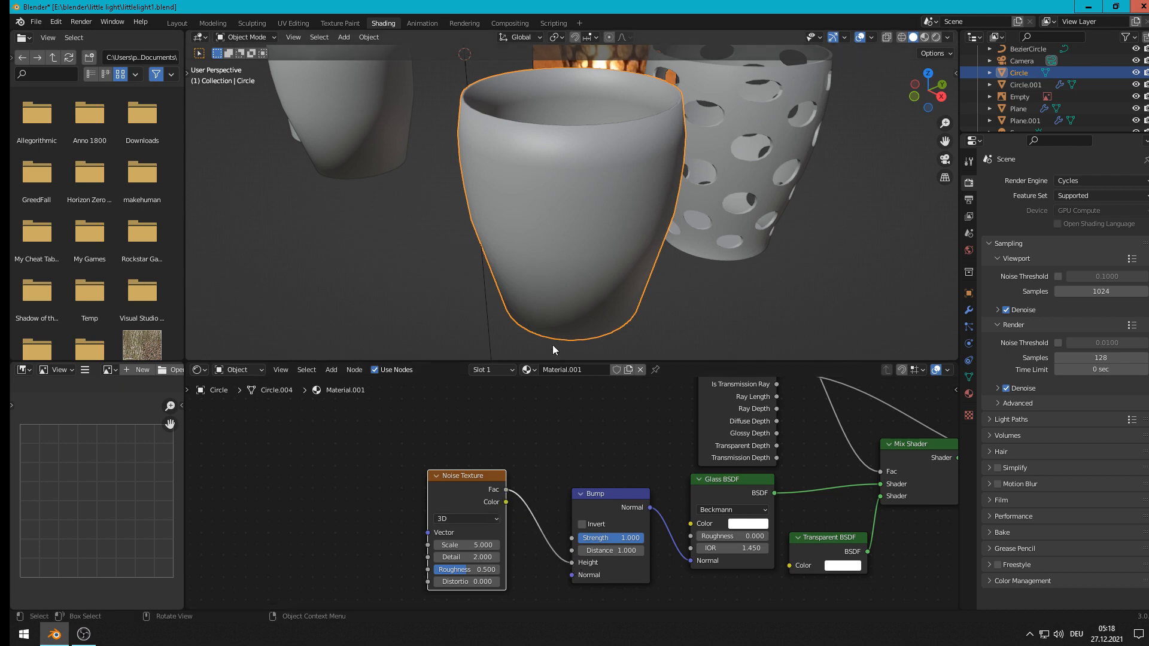
Step: Display the glass cup close up in Material Preview shading to check its bumpy surface
click(927, 38)
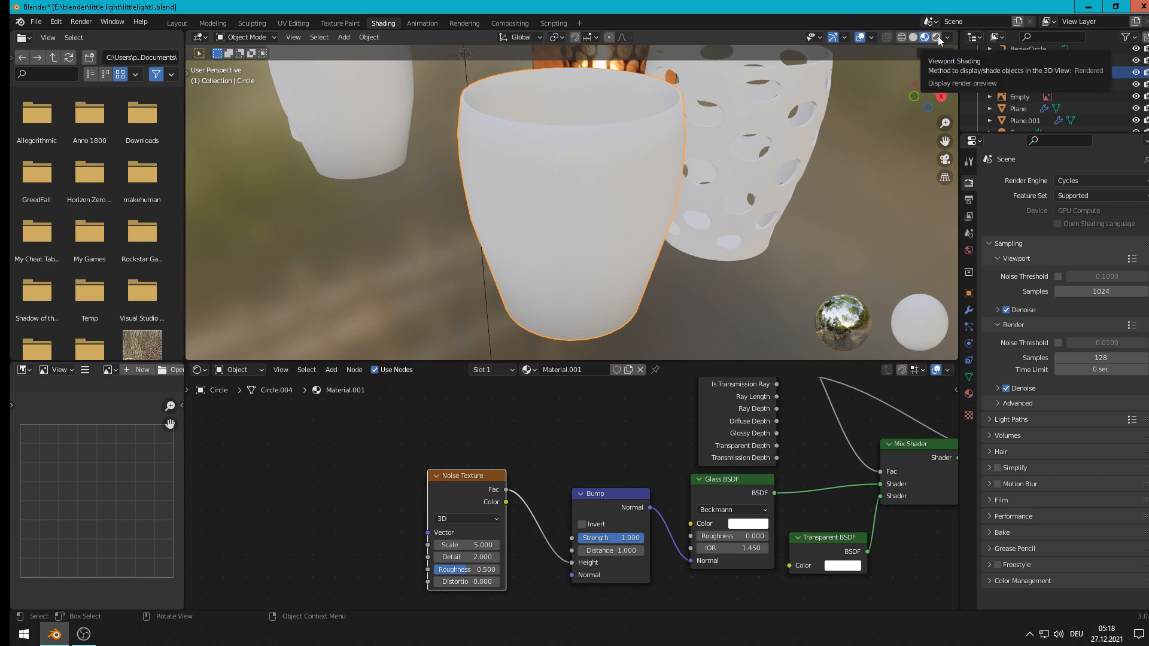
click(937, 38)
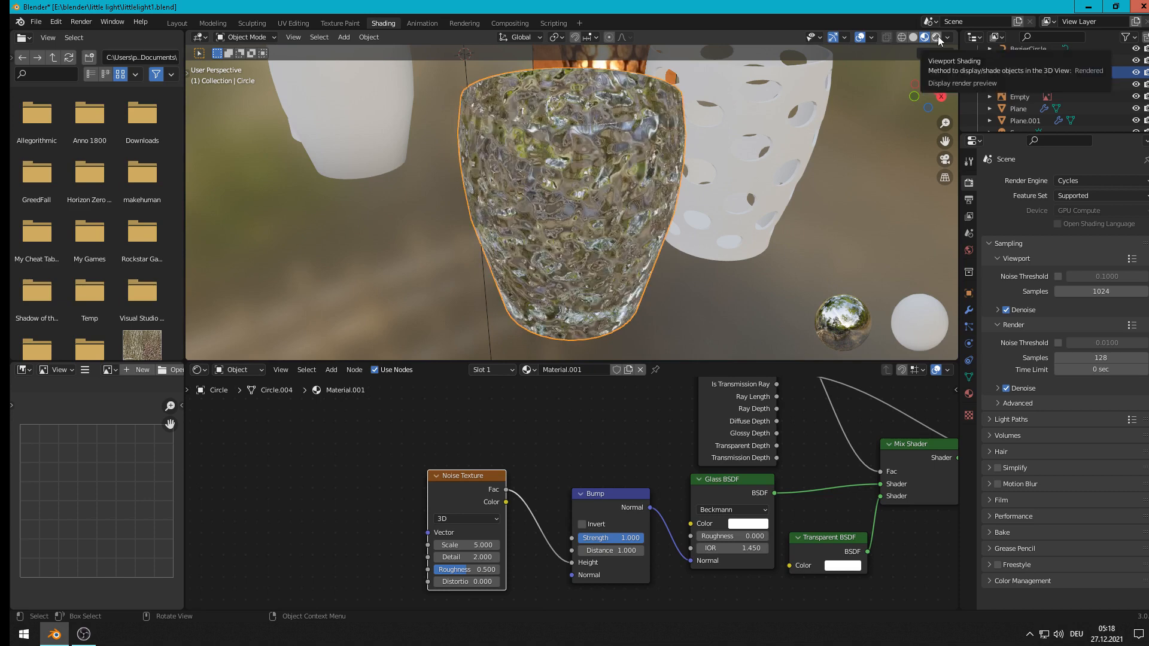
mouse_move(545, 219)
middle_down()
mouse_move(602, 250)
mouse_move(648, 232)
mouse_move(587, 246)
mouse_move(600, 205)
mouse_move(540, 238)
mouse_move(537, 199)
middle_up()
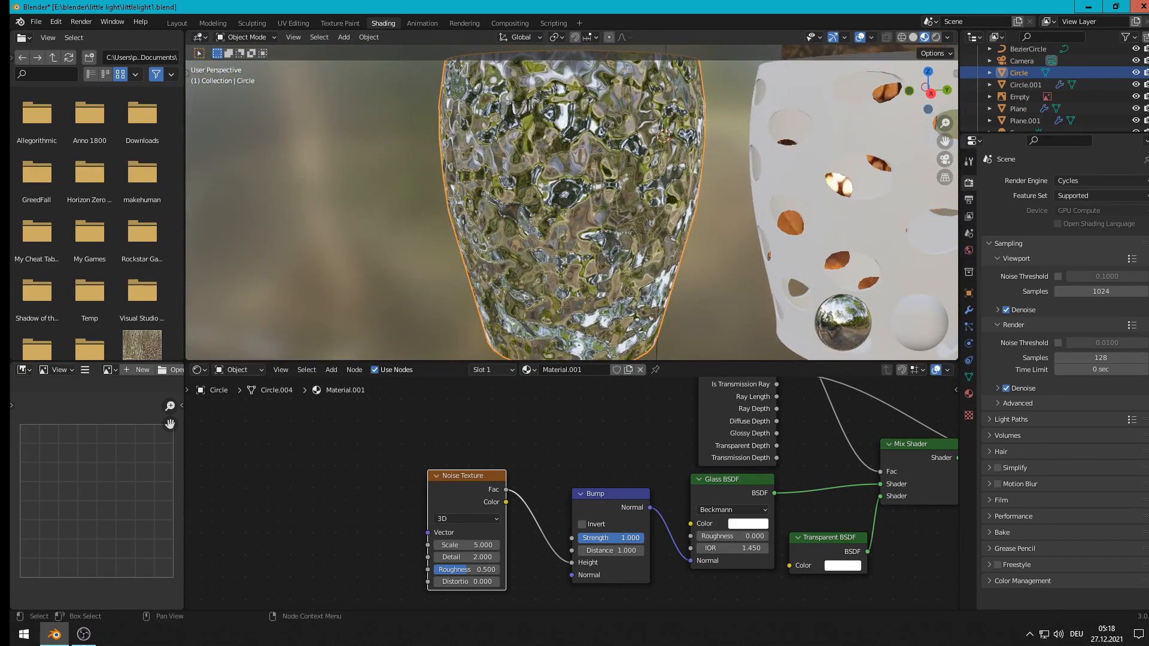
Step: Set the Bump node's strength to 0.400 and the Noise Texture's scale to 11.400
drag(623, 538, 582, 537)
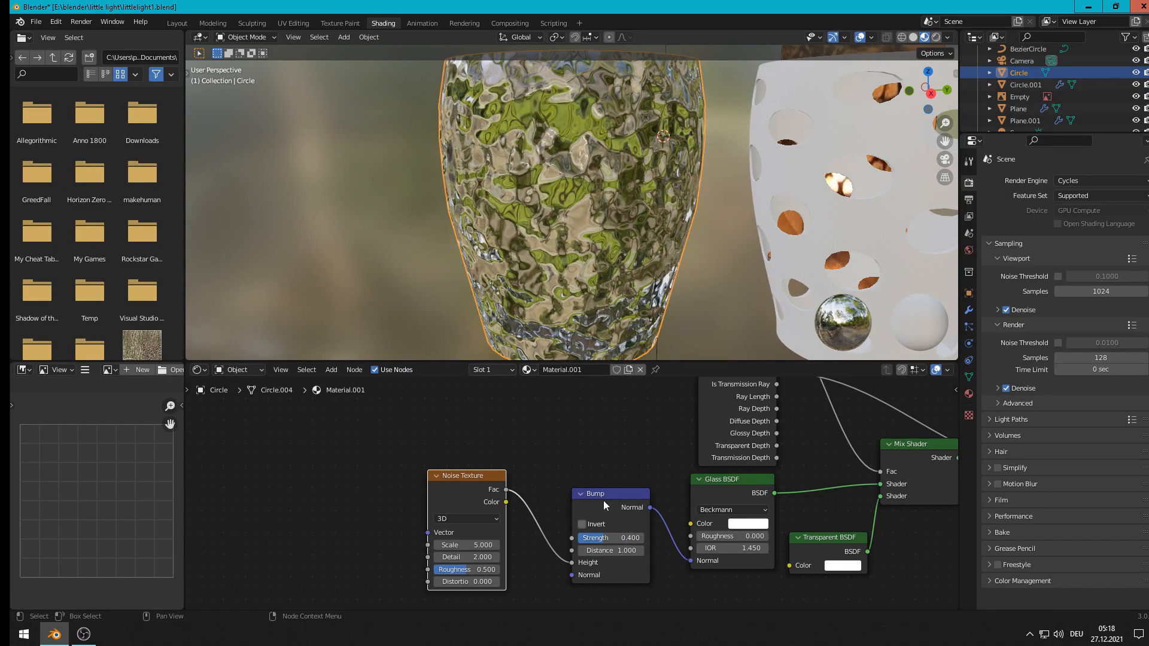
middle_drag(537, 221, 519, 236)
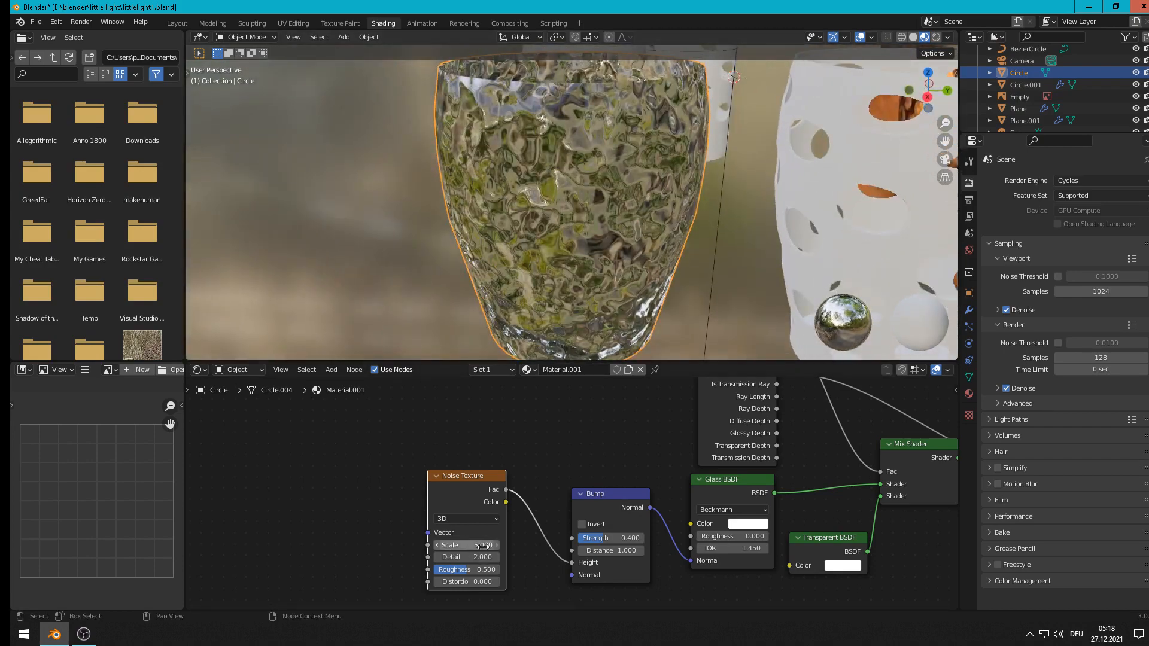
drag(480, 545, 557, 545)
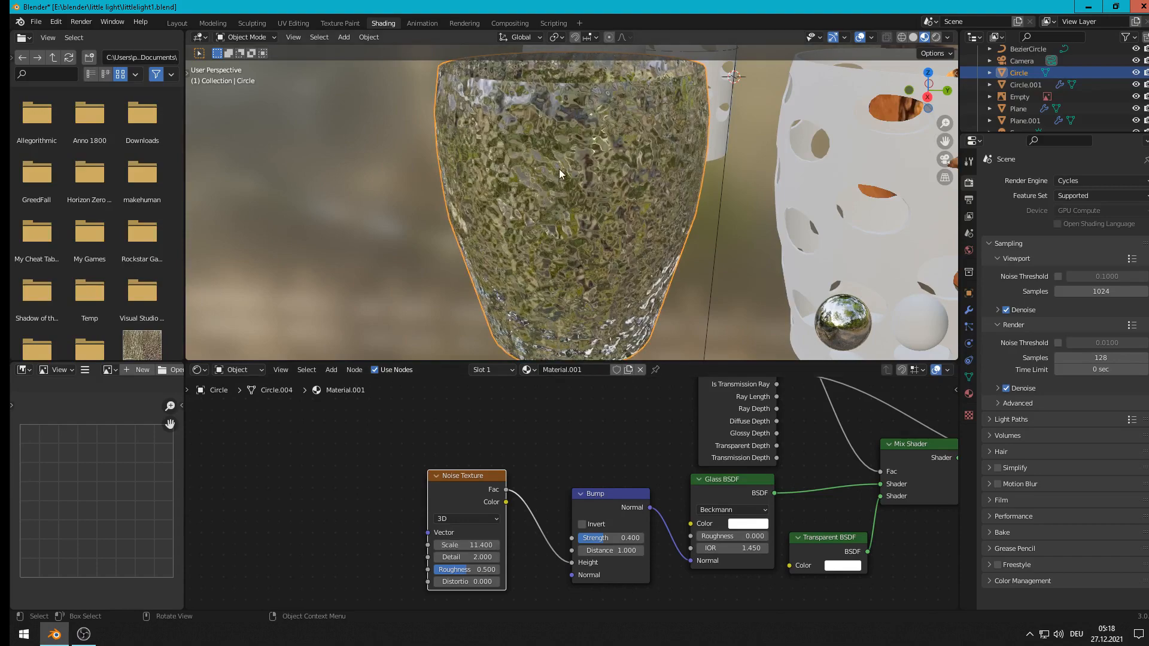
middle_drag(584, 167, 634, 152)
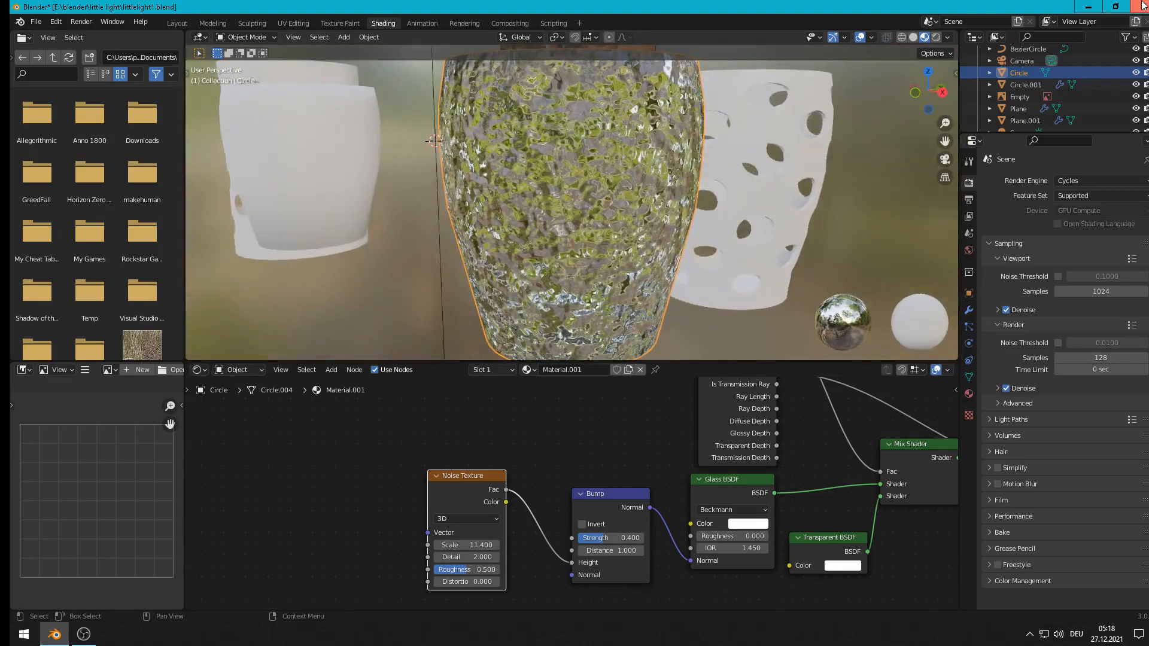
Step: Select the perforated cylinder behind the glass cup and switch back to the Modeling workspace
scroll(834, 155, down, 5)
middle_drag(611, 201, 542, 235)
click(583, 180)
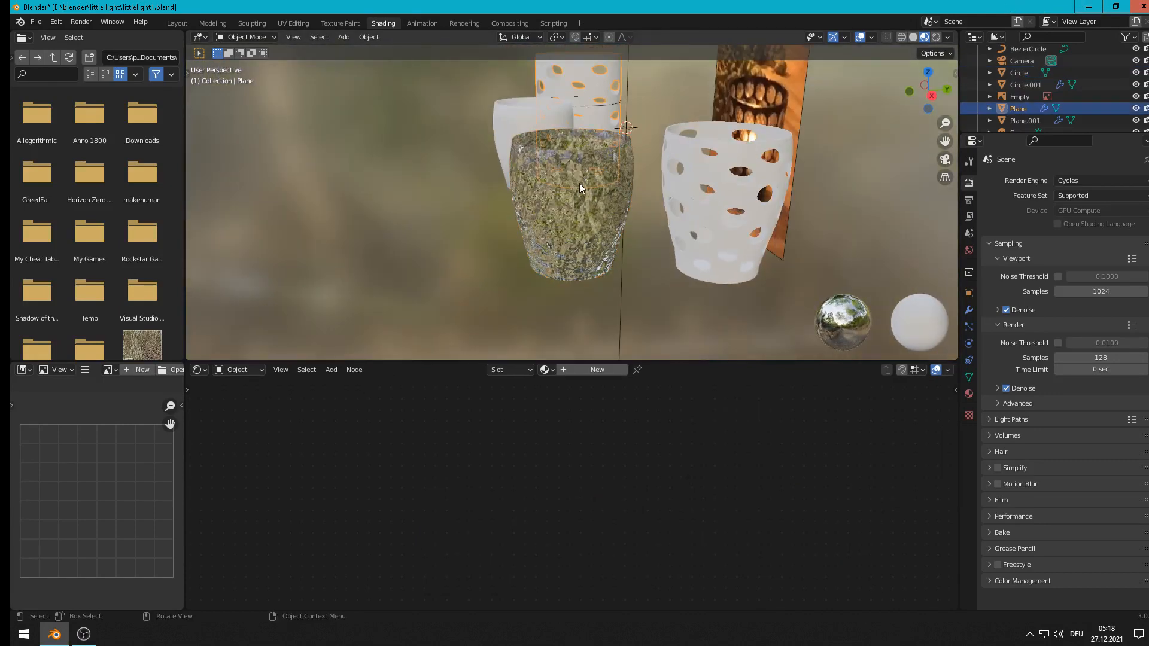
click(213, 24)
click(472, 333)
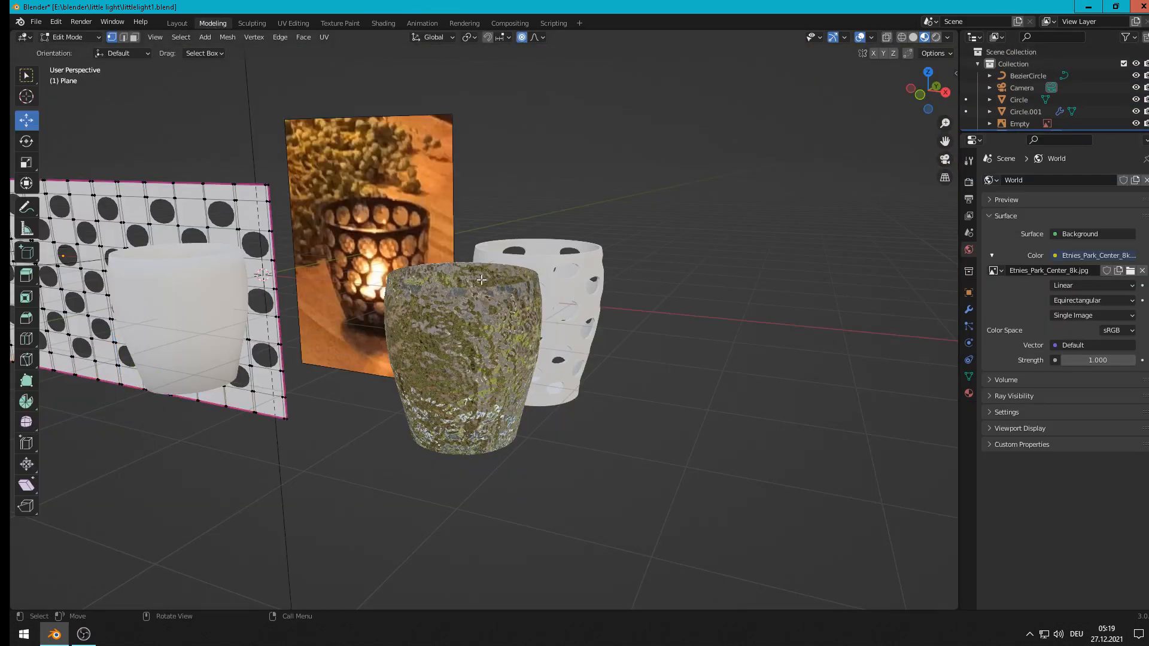
Step: Move the bumpy glass cup about 2.07 m along the Y axis into the perforated holder beside it
key(Tab)
click(490, 323)
middle_drag(514, 322, 457, 341)
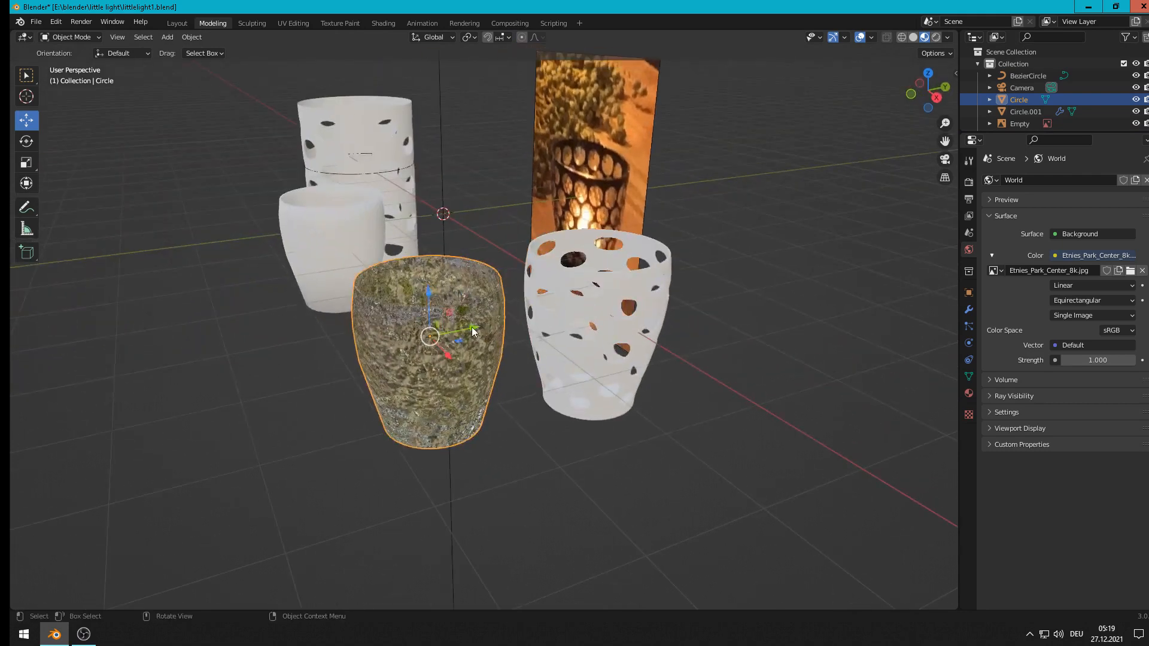
key(g)
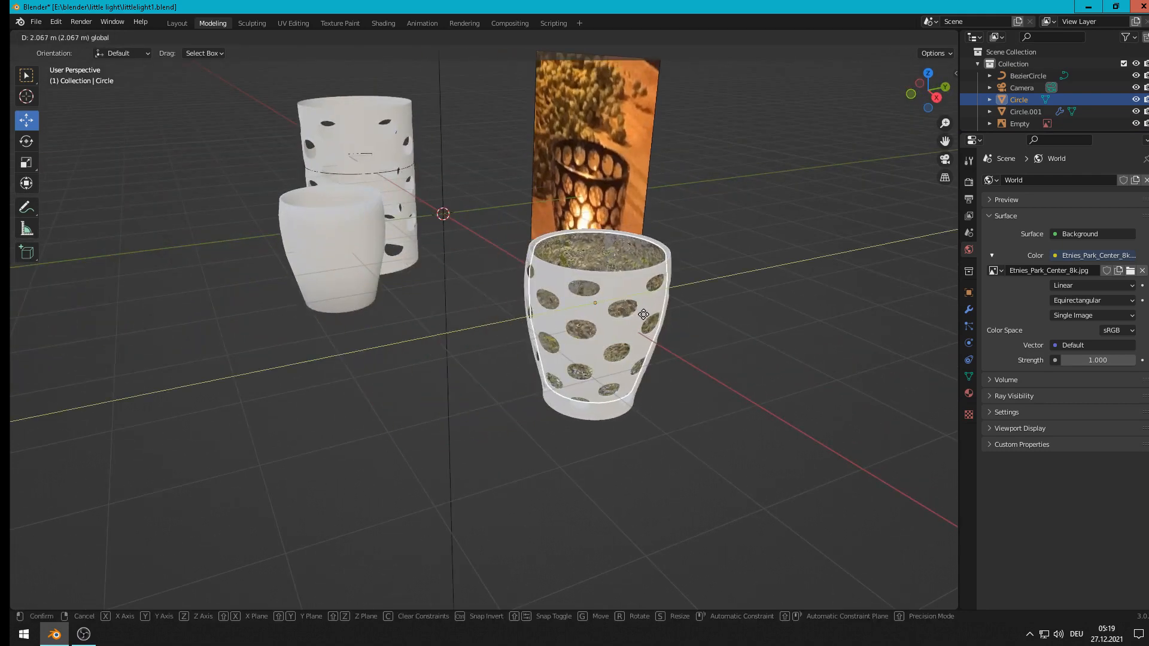
click(642, 317)
middle_drag(641, 314, 711, 292)
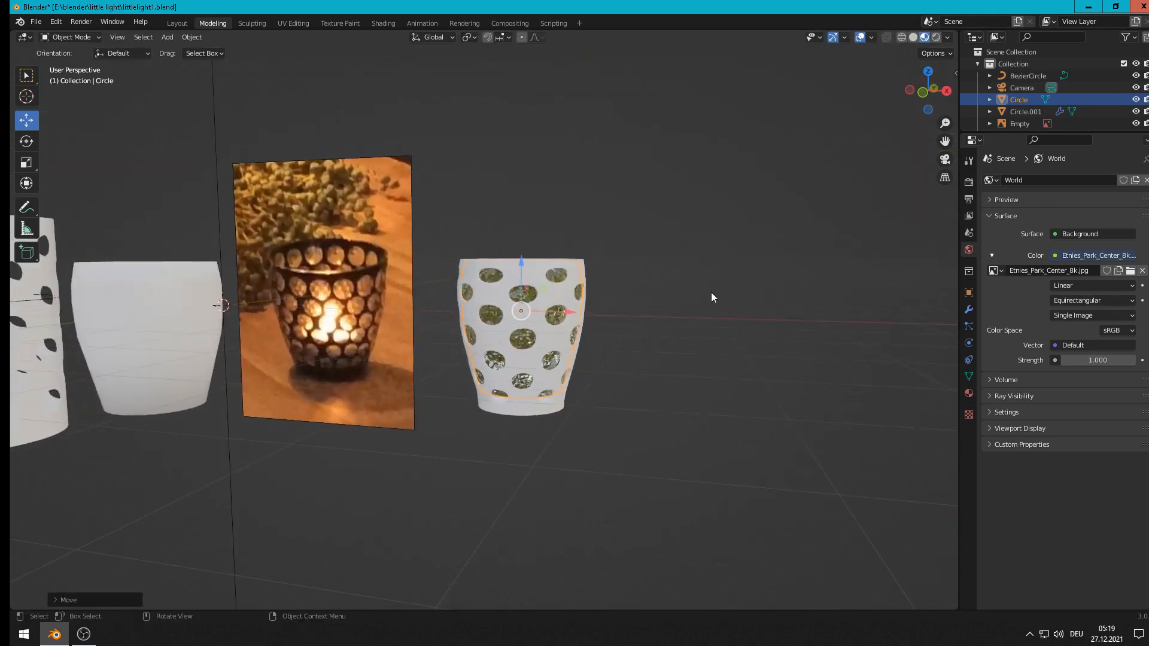
scroll(655, 326, up, 2)
scroll(640, 326, up, 3)
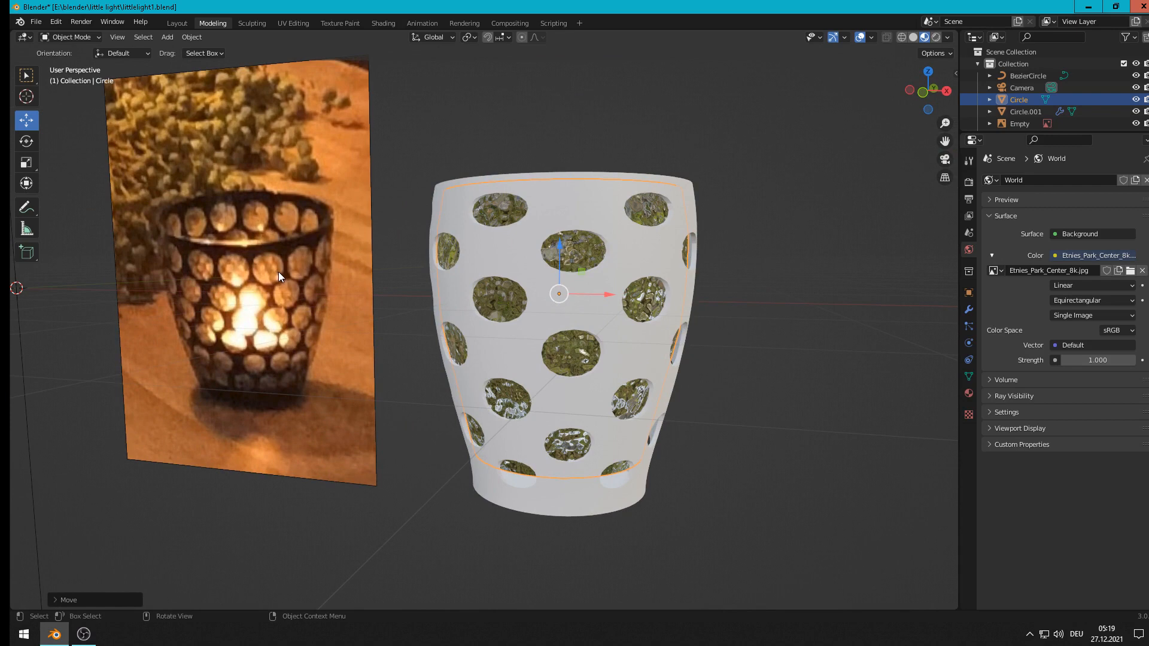
Step: Select the perforated holder and, in the Shading workspace, set its Principled BSDF base color to near black
click(572, 216)
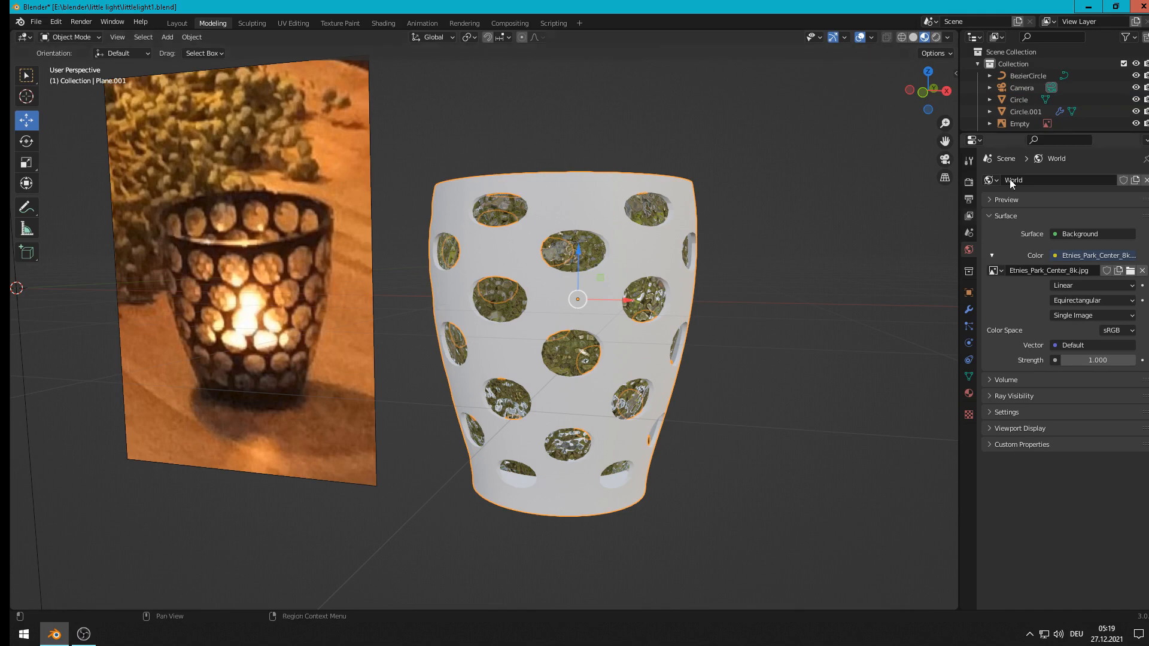
click(968, 396)
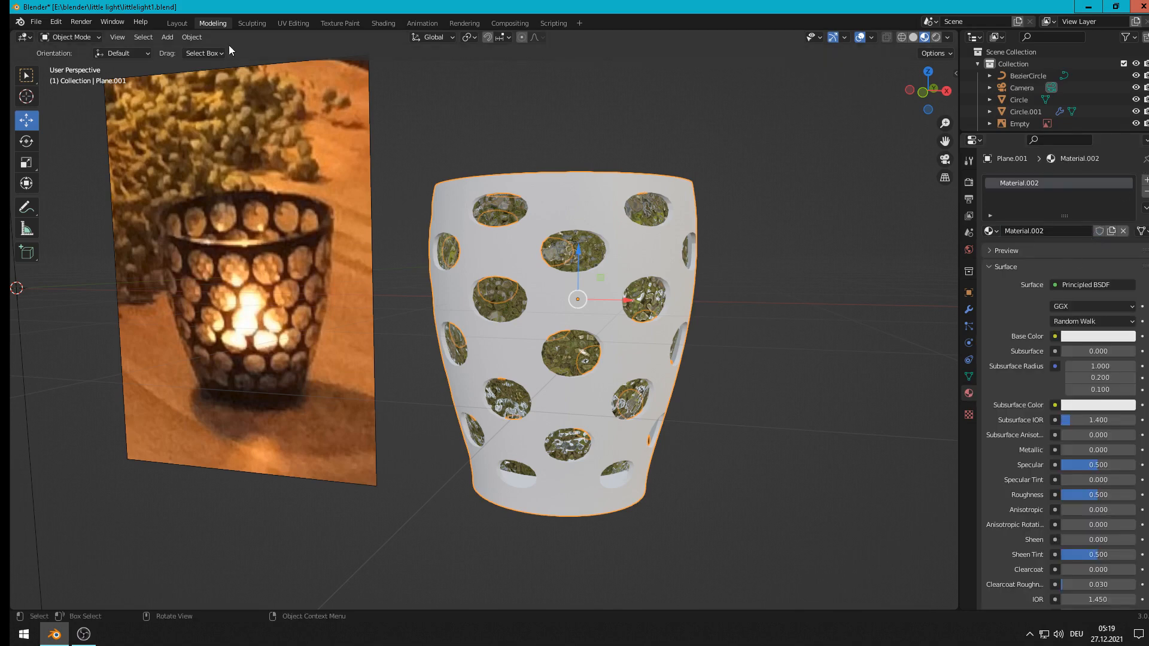
click(383, 23)
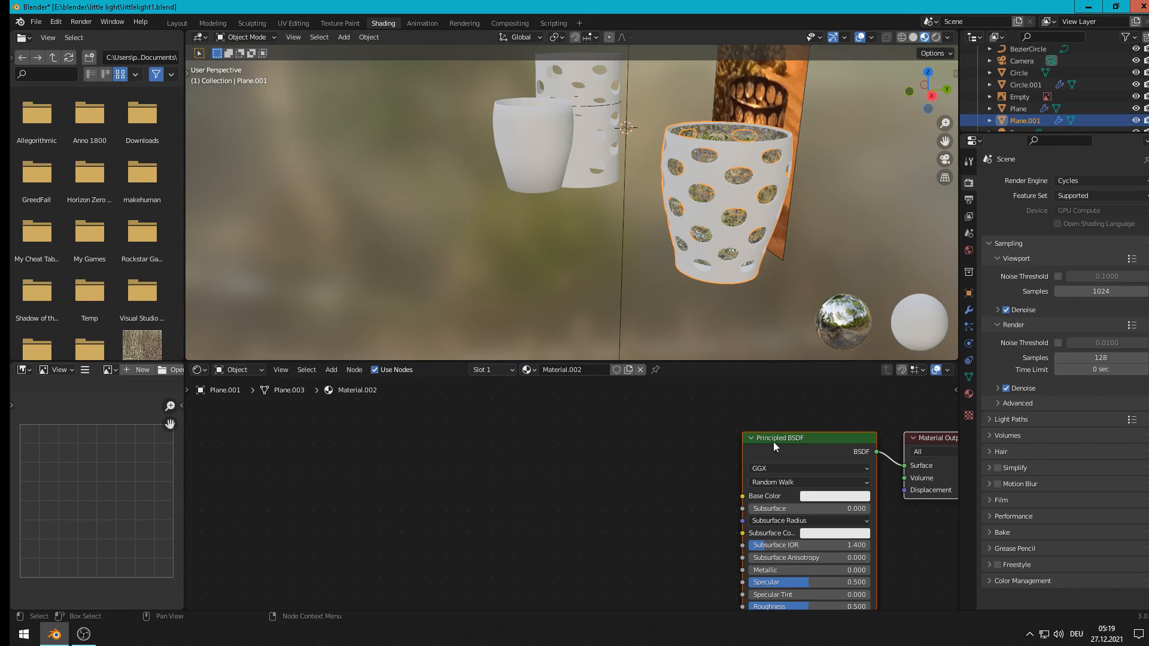
drag(786, 436, 654, 398)
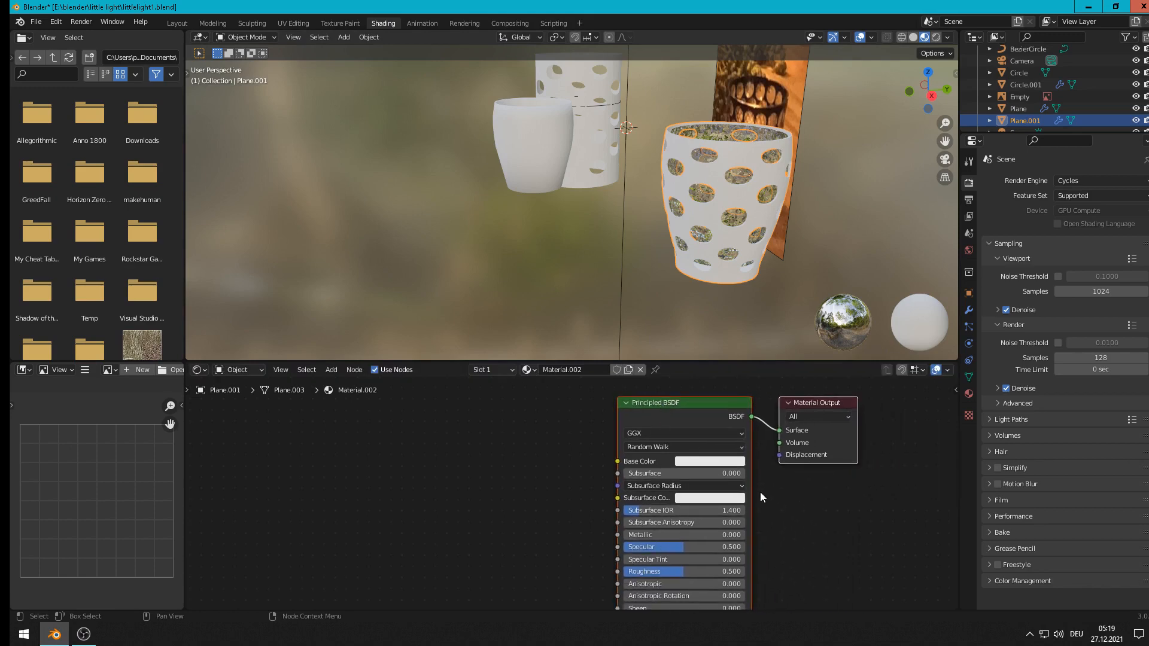
scroll(716, 459, up, 1)
scroll(716, 461, up, 1)
click(748, 457)
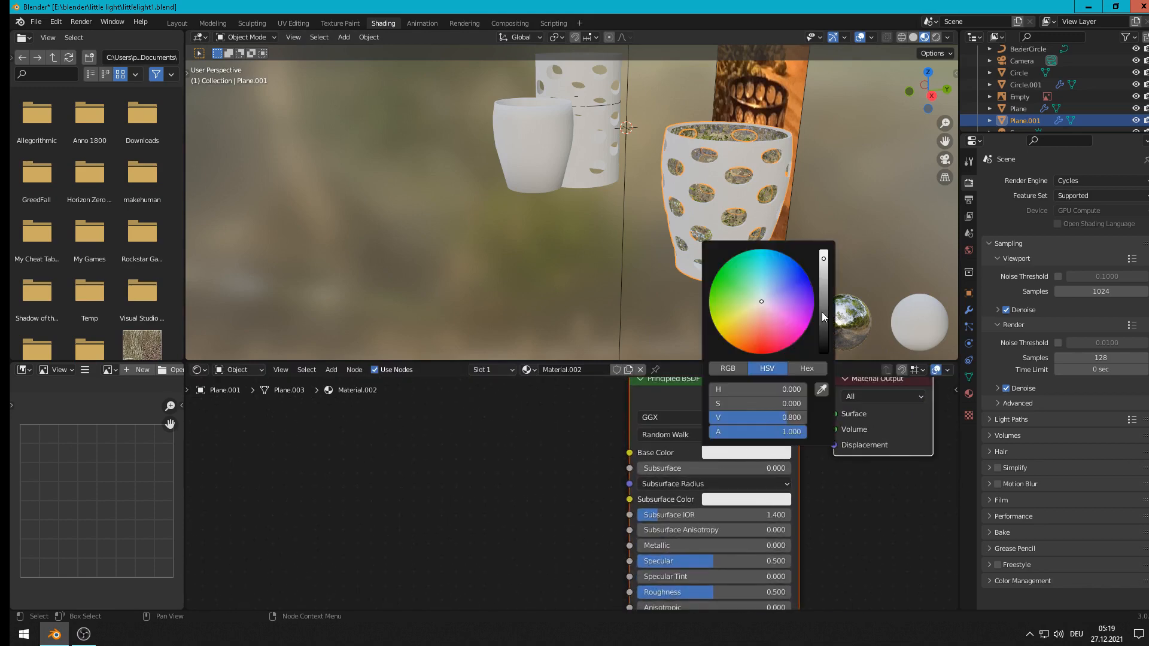
drag(824, 343, 824, 351)
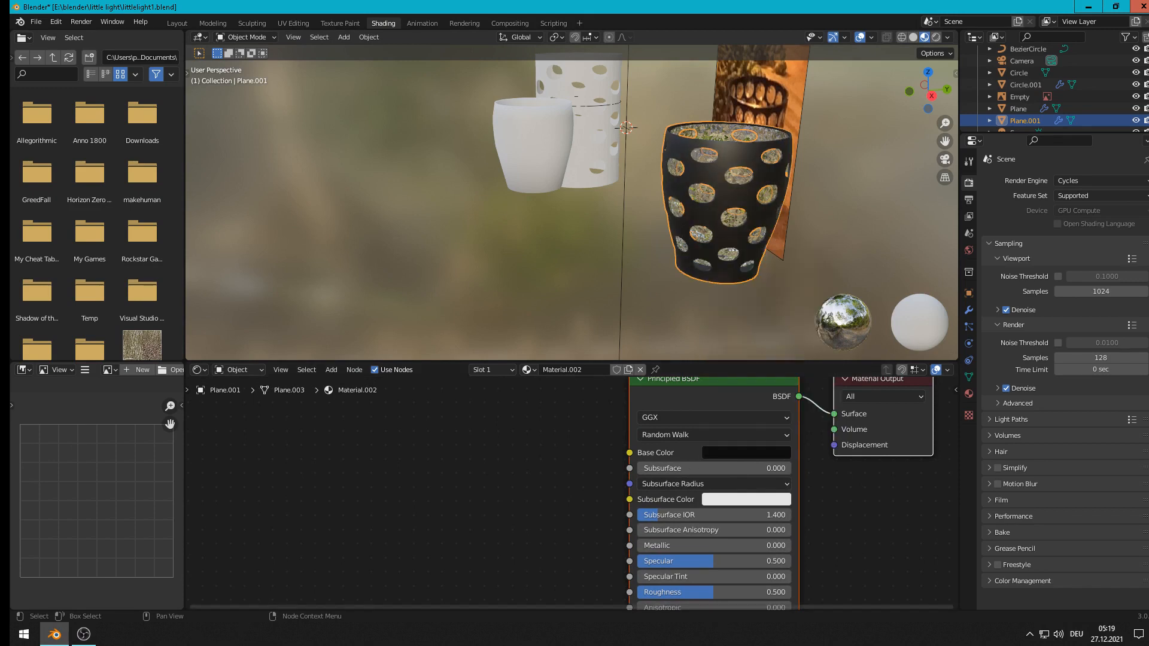
Step: Set the holder material's Metallic to 1.000 and its Roughness to 0.082
drag(667, 545, 795, 545)
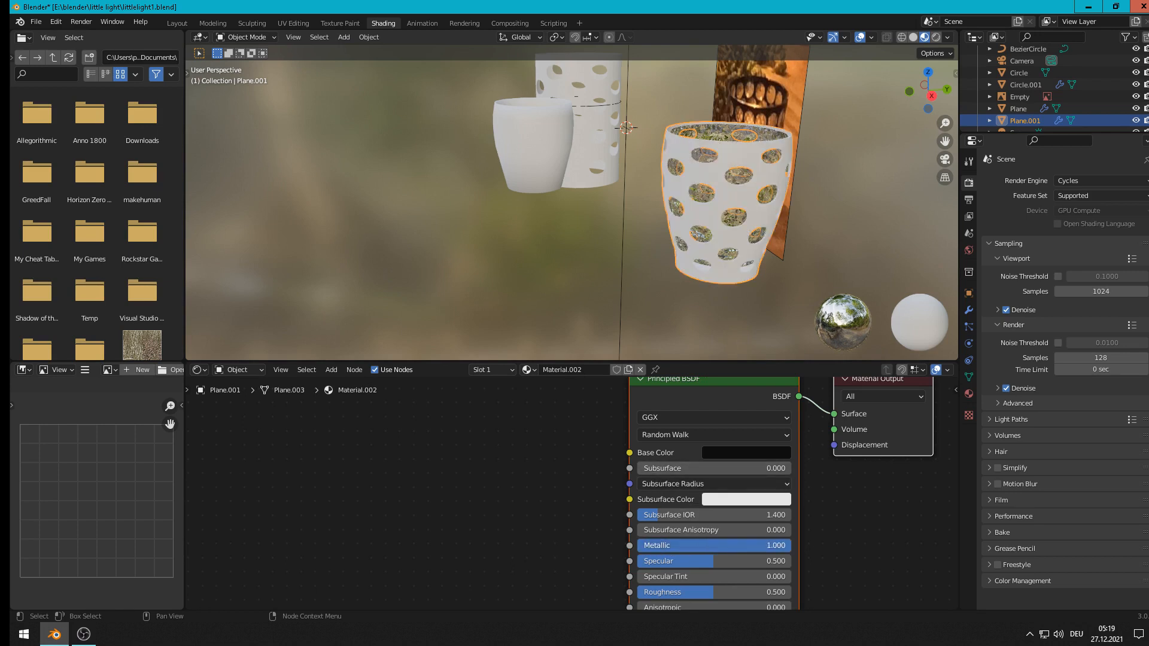
scroll(792, 189, up, 4)
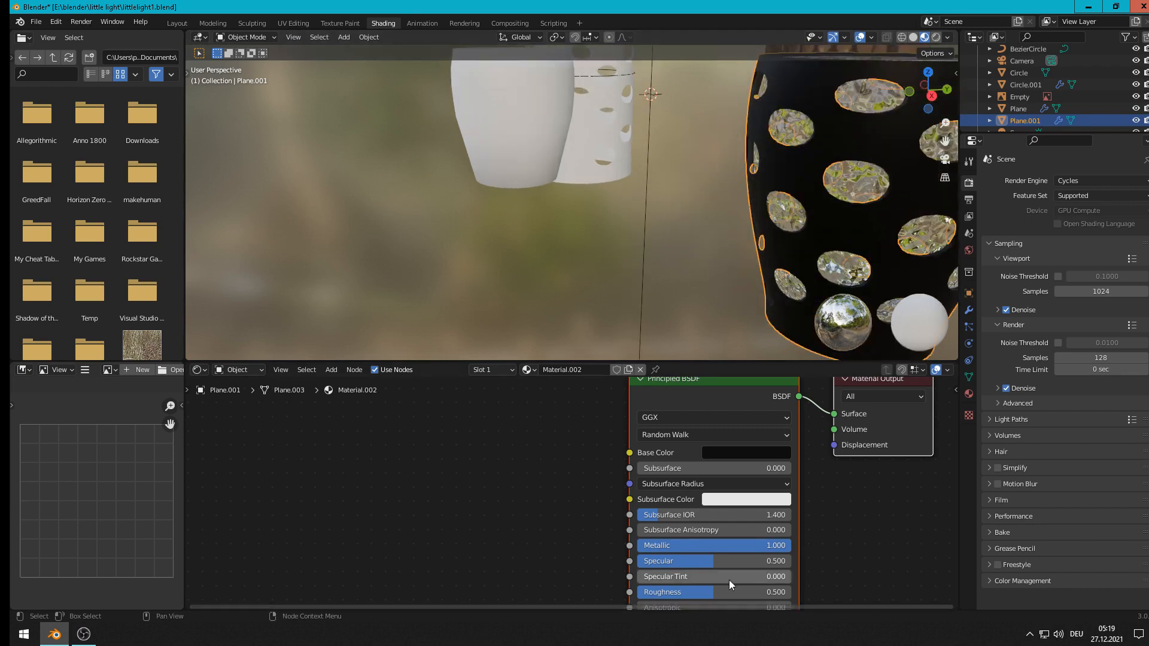
drag(705, 594, 644, 595)
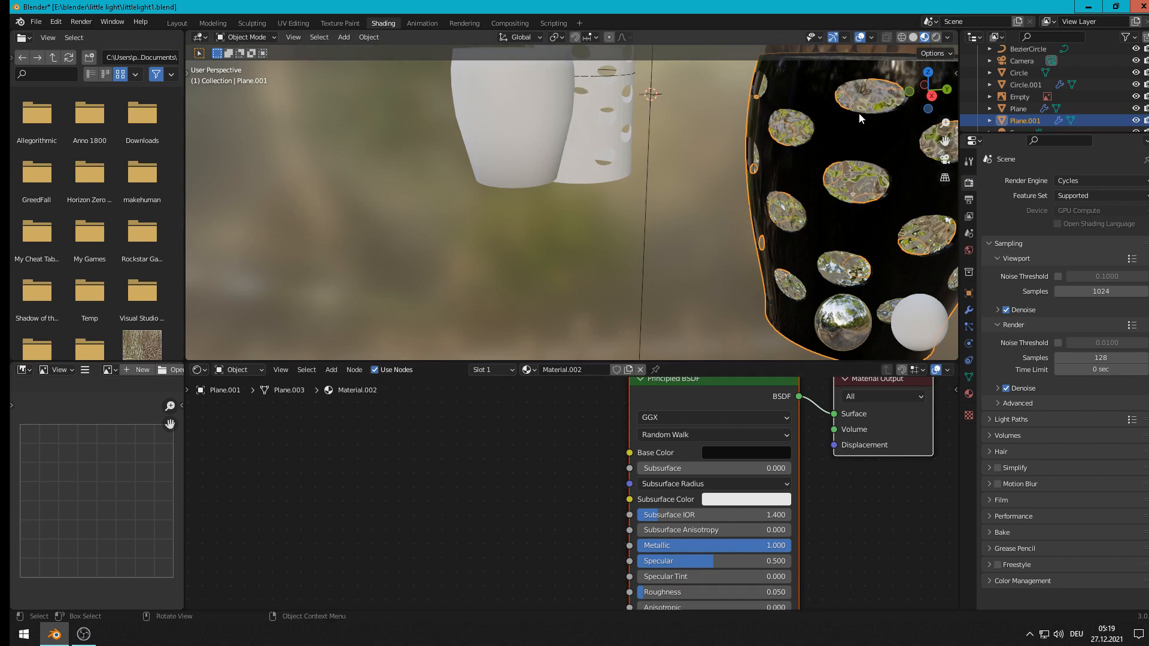
middle_drag(861, 113, 706, 216)
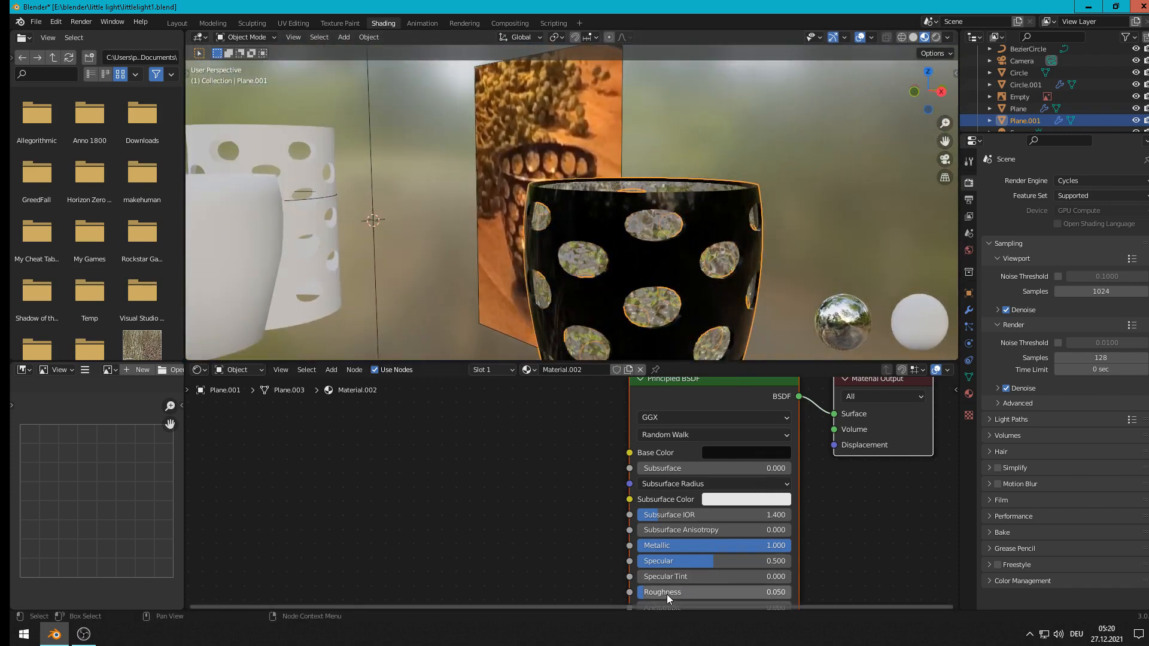
drag(666, 594, 672, 594)
scroll(592, 252, down, 3)
middle_drag(592, 251, 657, 246)
middle_drag(624, 247, 648, 258)
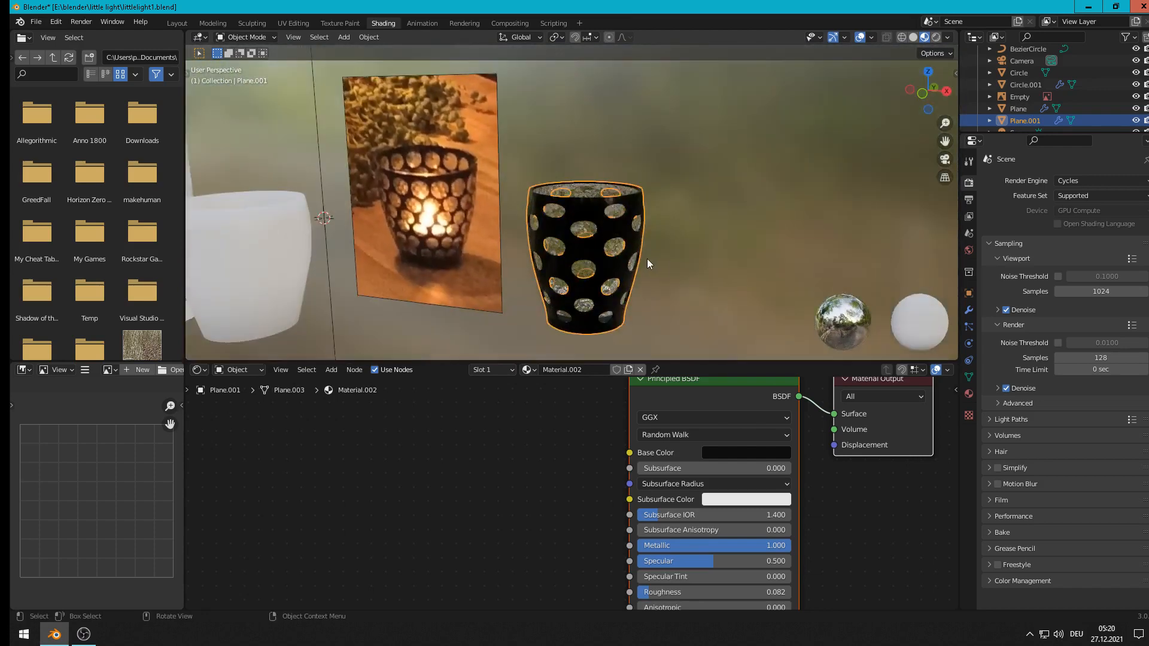
Step: Save the current blend file and deselect all objects
key(a)
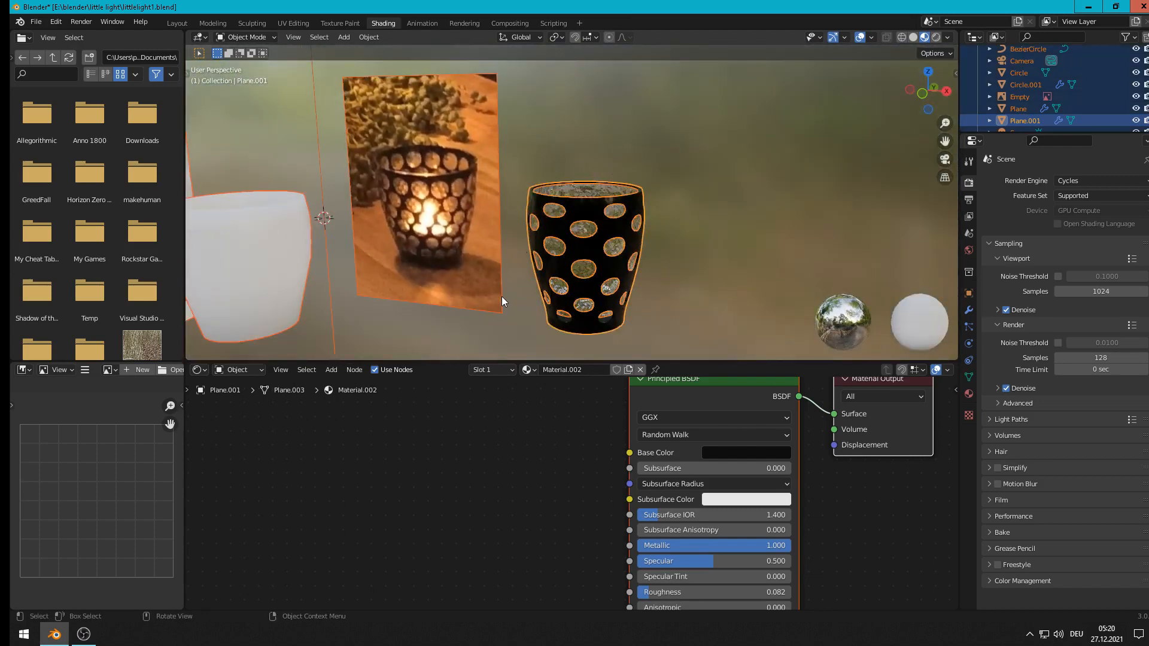
click(38, 22)
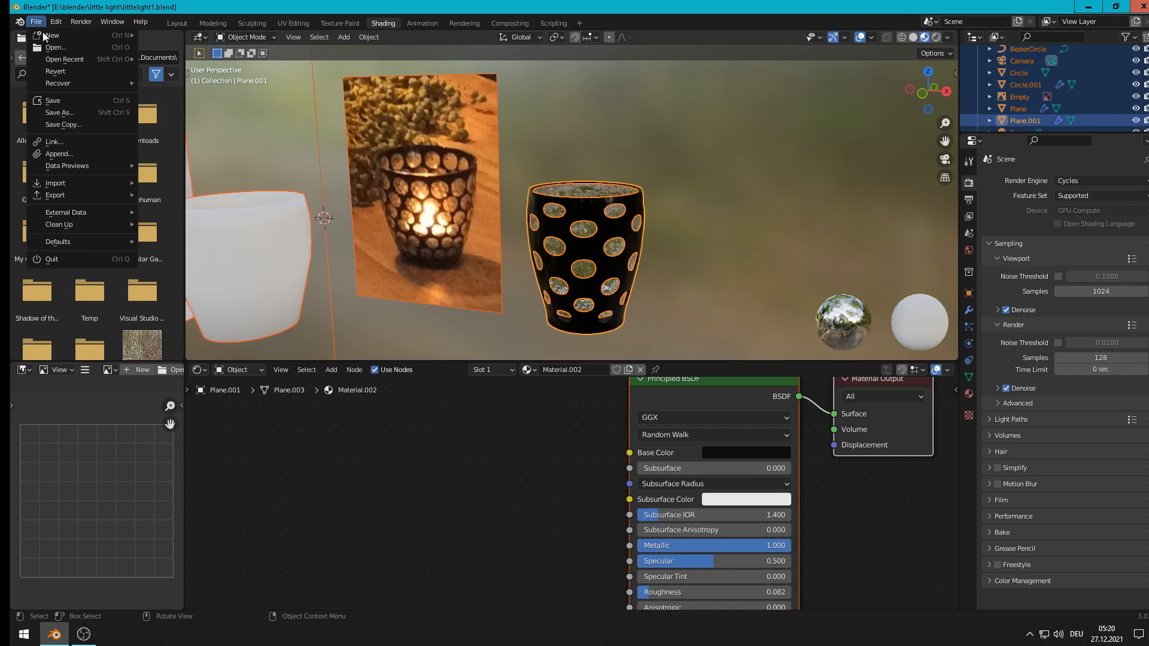
click(63, 102)
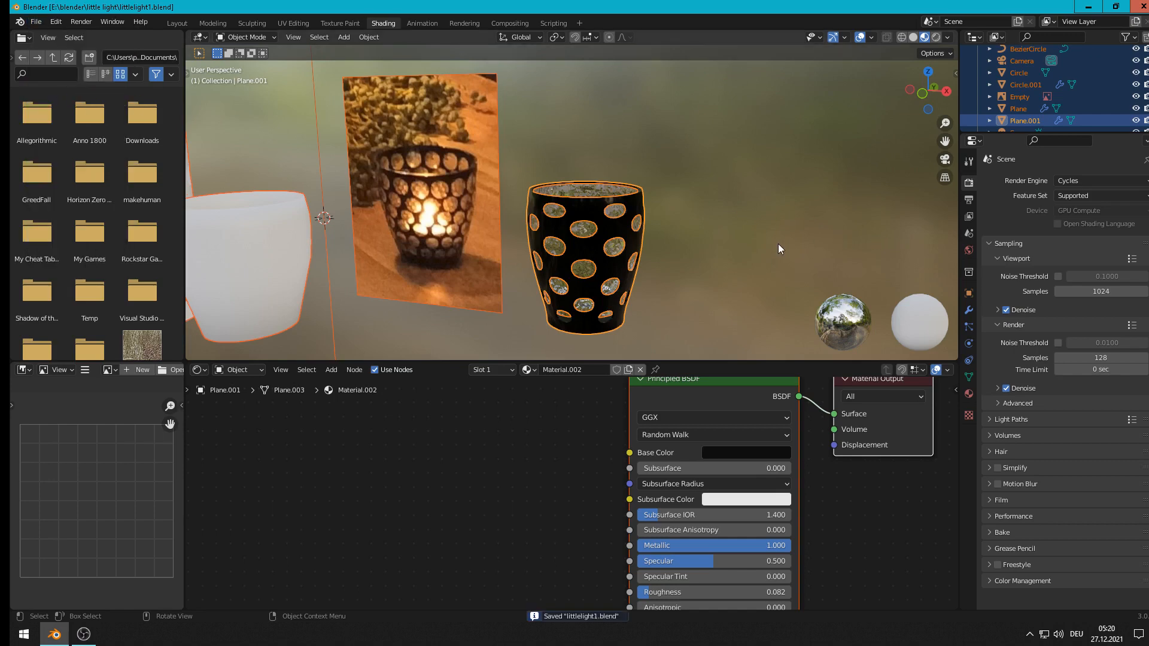
key(alt+a)
key(Up)
Step: Return to the Modeling workspace and add a mesh cylinder in Object Mode
scroll(676, 234, down, 4)
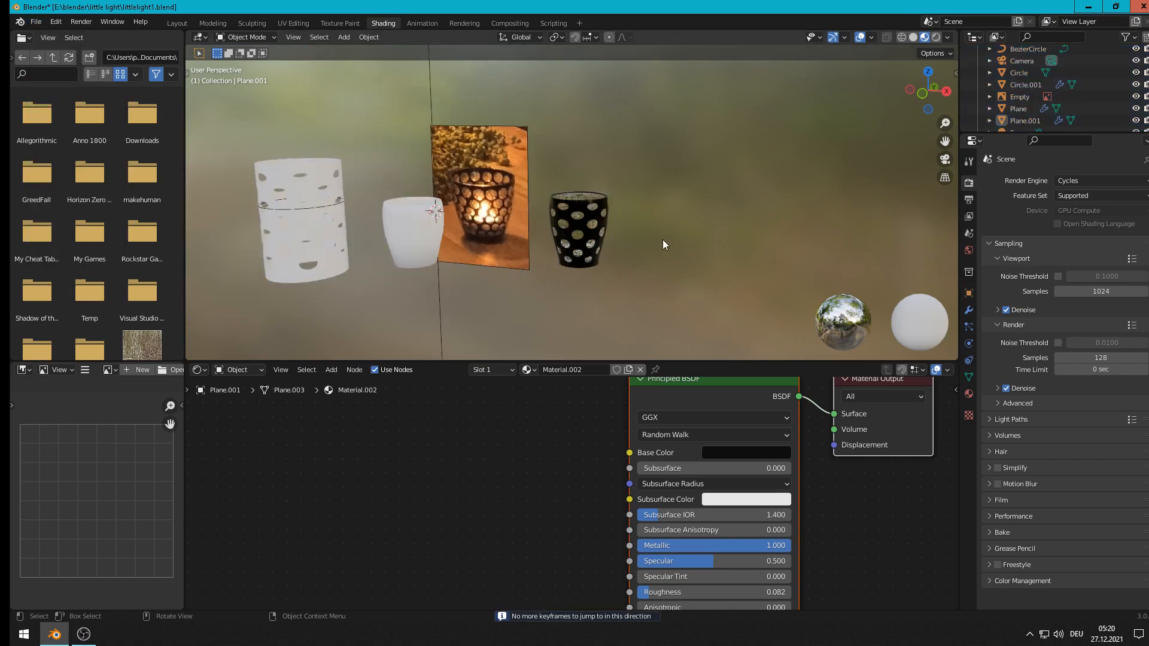
key(KP_1)
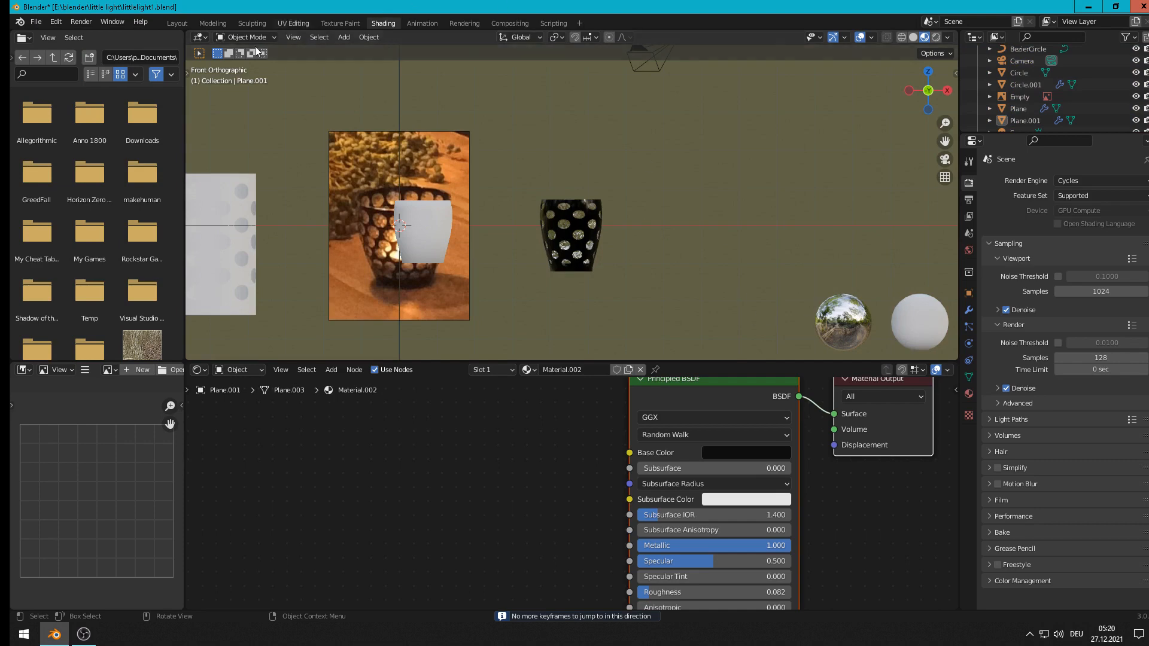
click(204, 22)
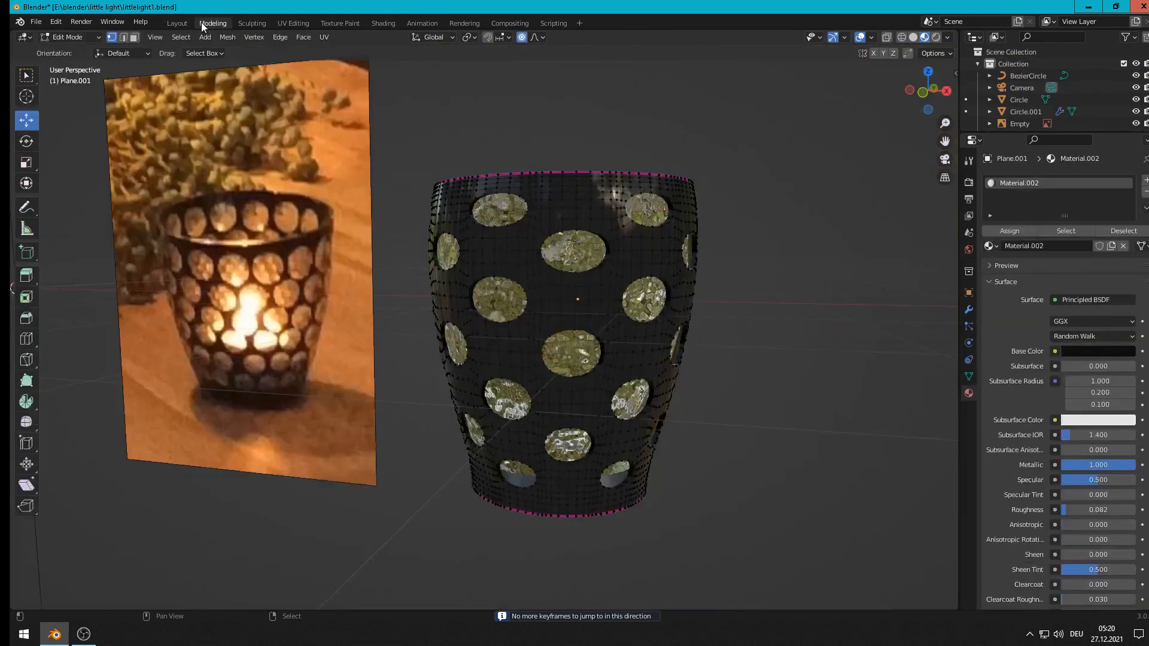
middle_drag(729, 394, 593, 414)
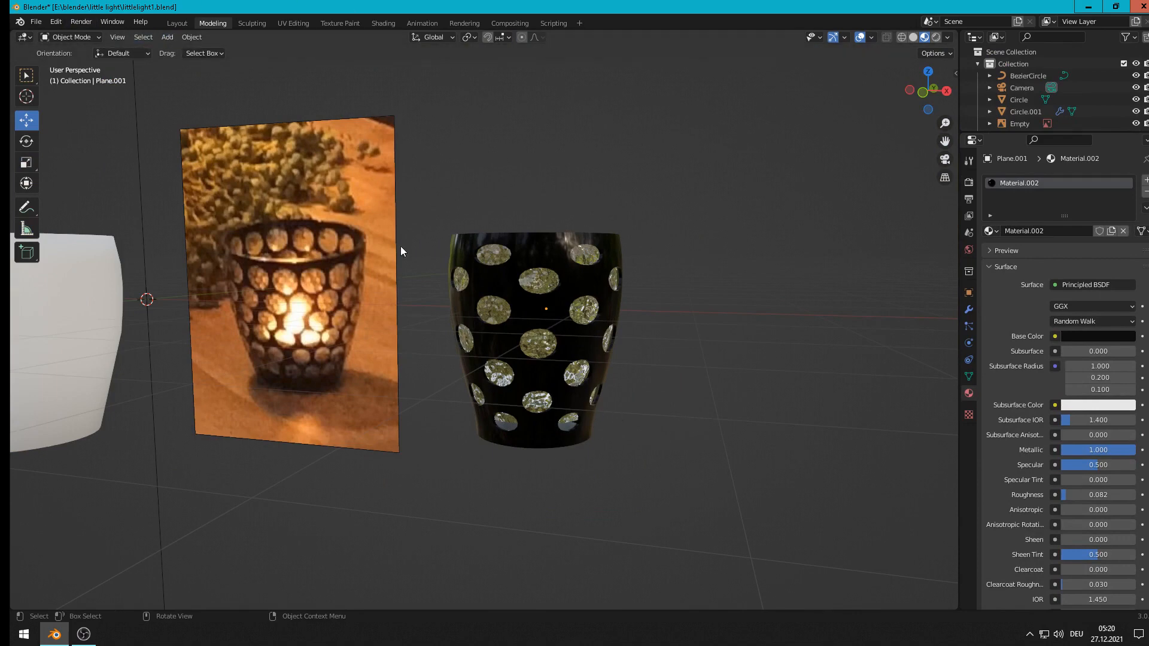
click(183, 37)
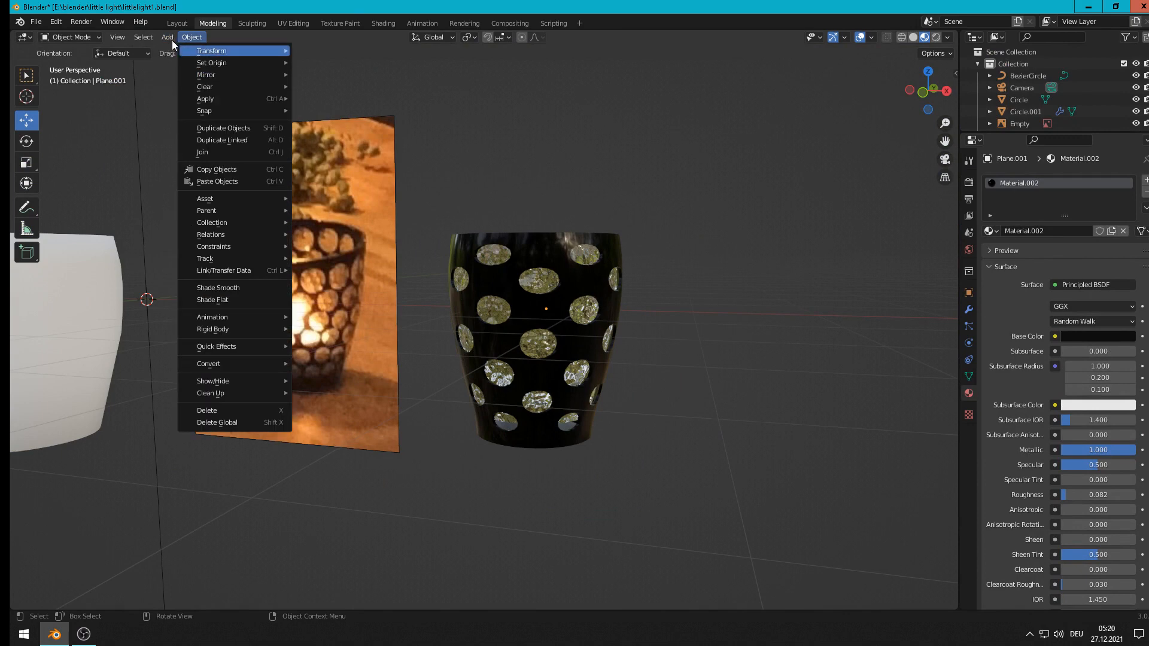
mouse_move(168, 37)
mouse_move(198, 55)
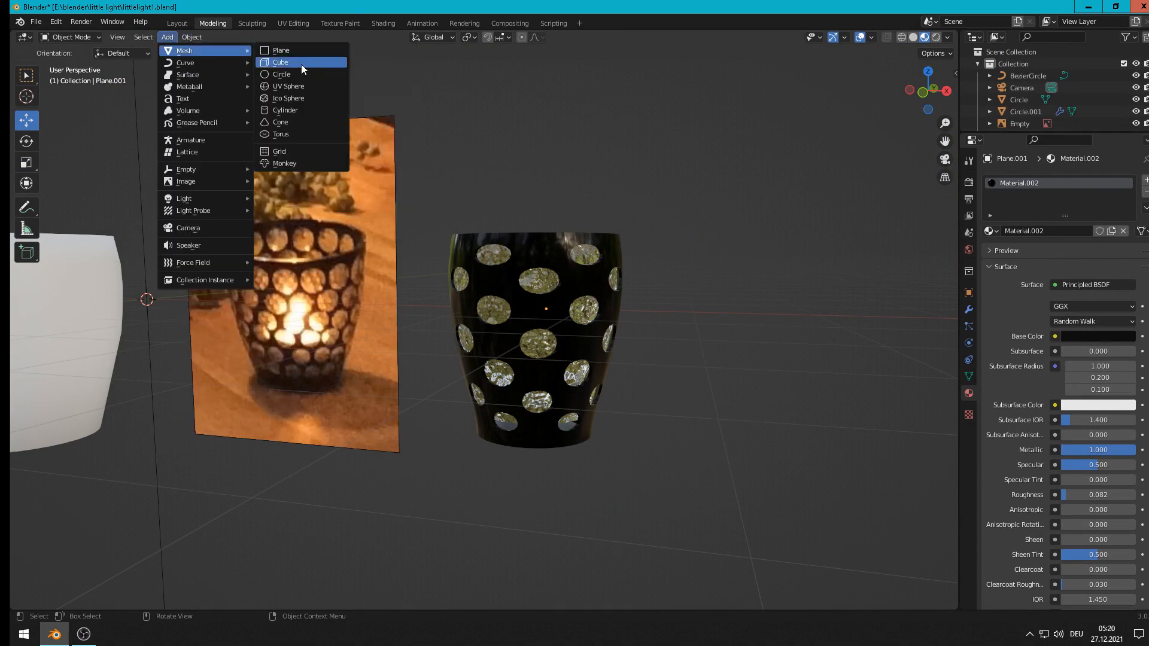
click(310, 110)
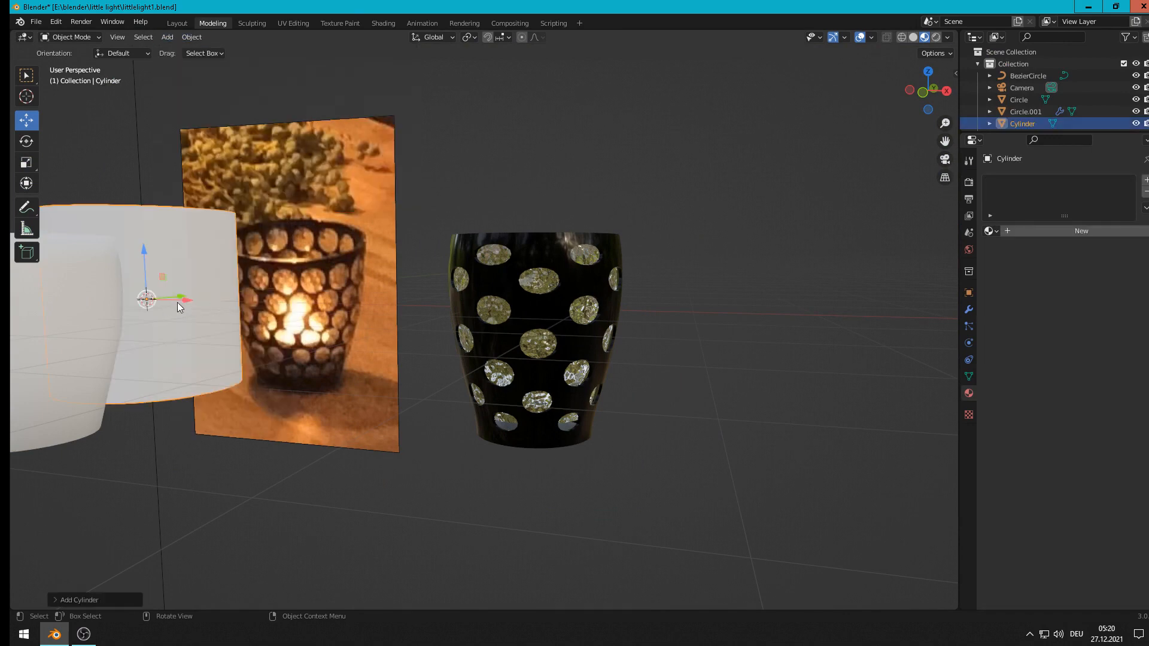
Step: In top view, move the new cylinder along the X axis over the candle holder
middle_drag(177, 303, 361, 407)
key(KP_7)
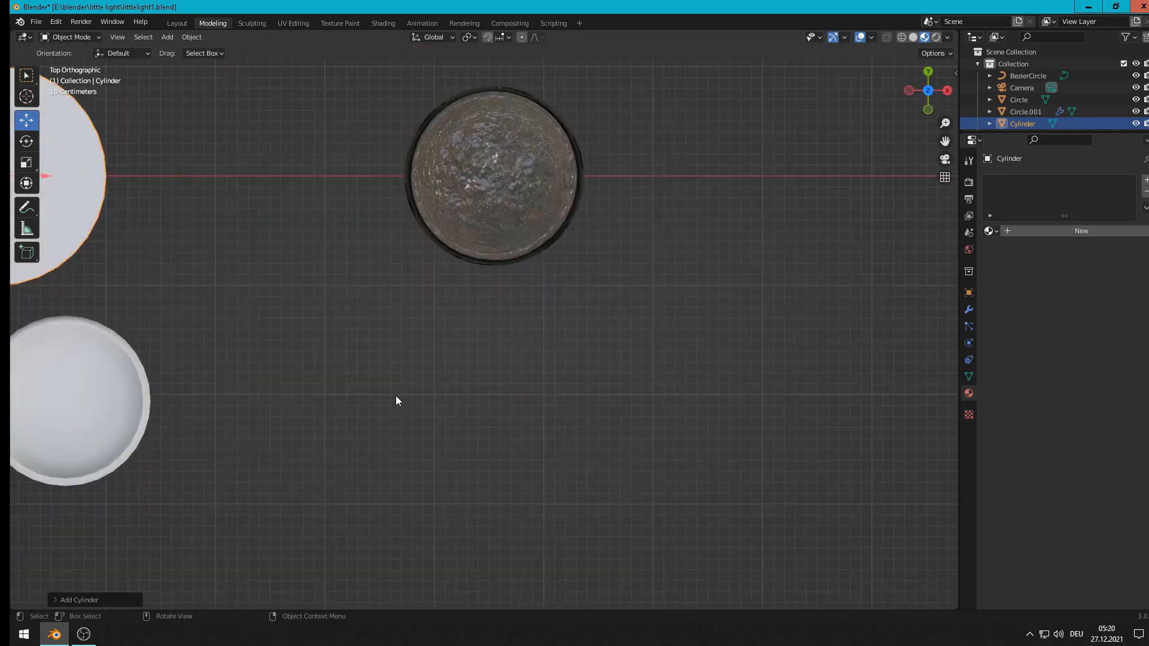
key(g)
key(x)
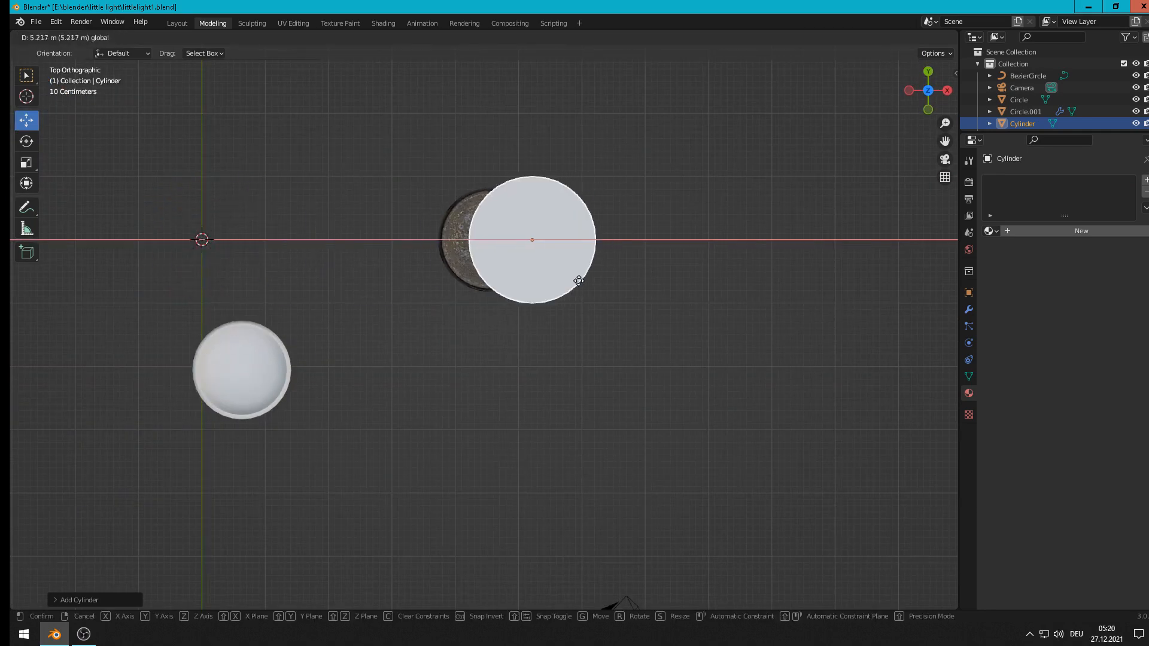
click(545, 275)
Step: Scale the cylinder down to about 0.415 and shift it about -0.095 m along X to center it in the holder
key(s)
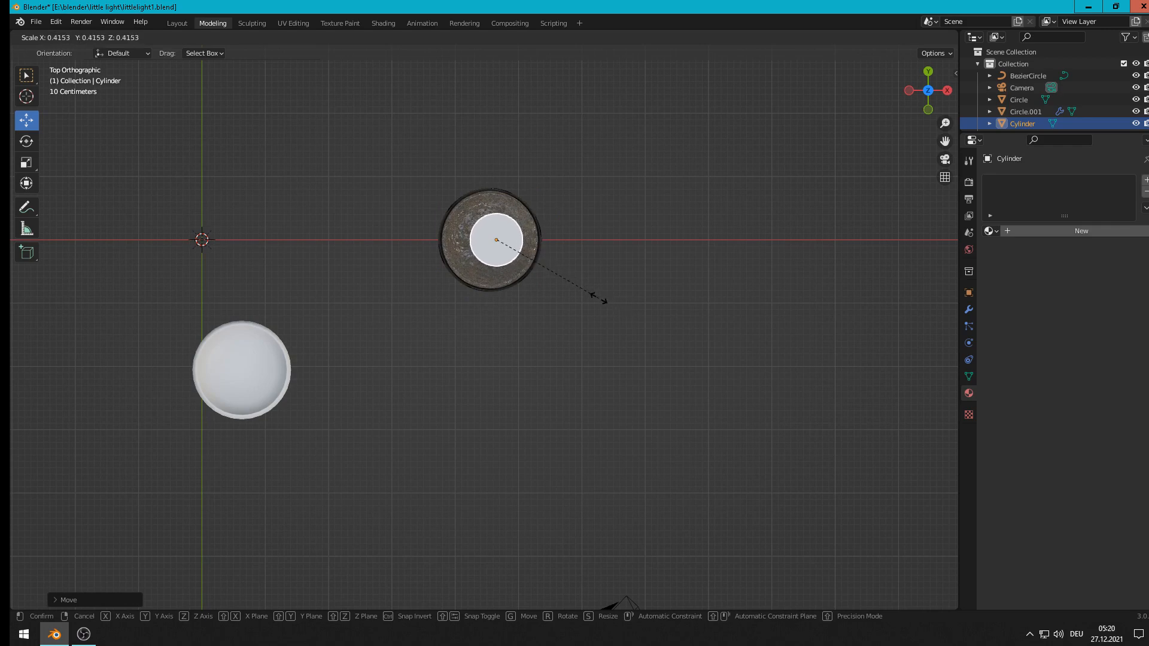
click(597, 296)
key(g)
key(x)
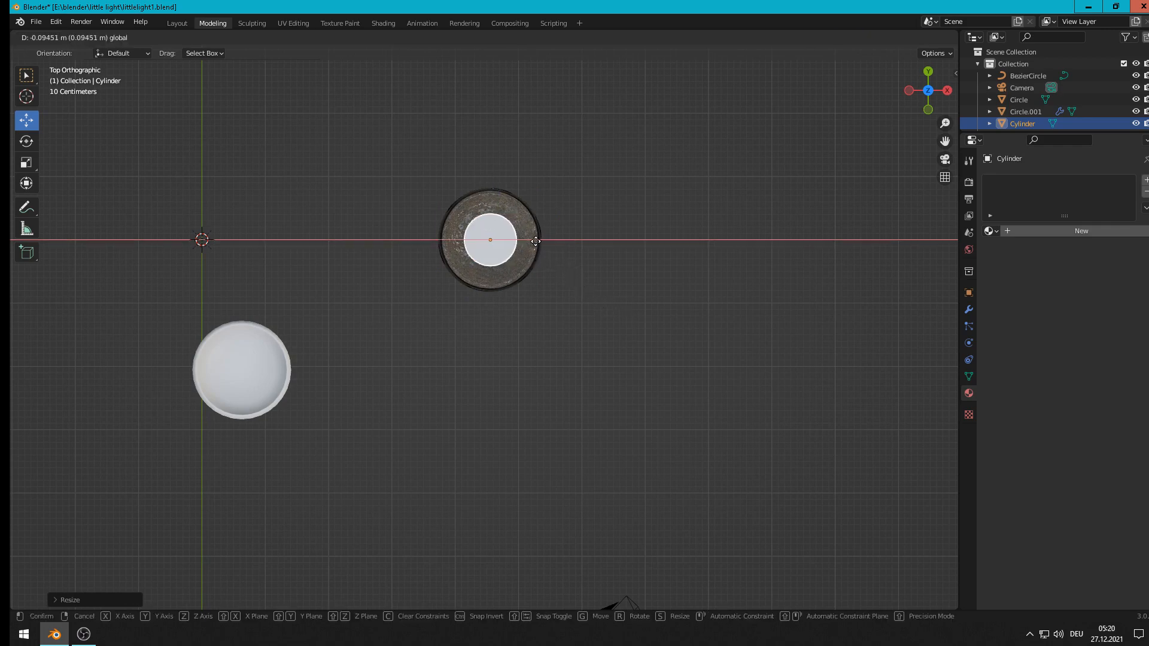
click(536, 242)
Step: Raise the cylinder along the Z axis until it floats above the candle holder
middle_drag(536, 241, 755, 266)
key(g)
key(z)
click(535, 131)
scroll(796, 254, up, 3)
shift+middle_drag(825, 244, 628, 336)
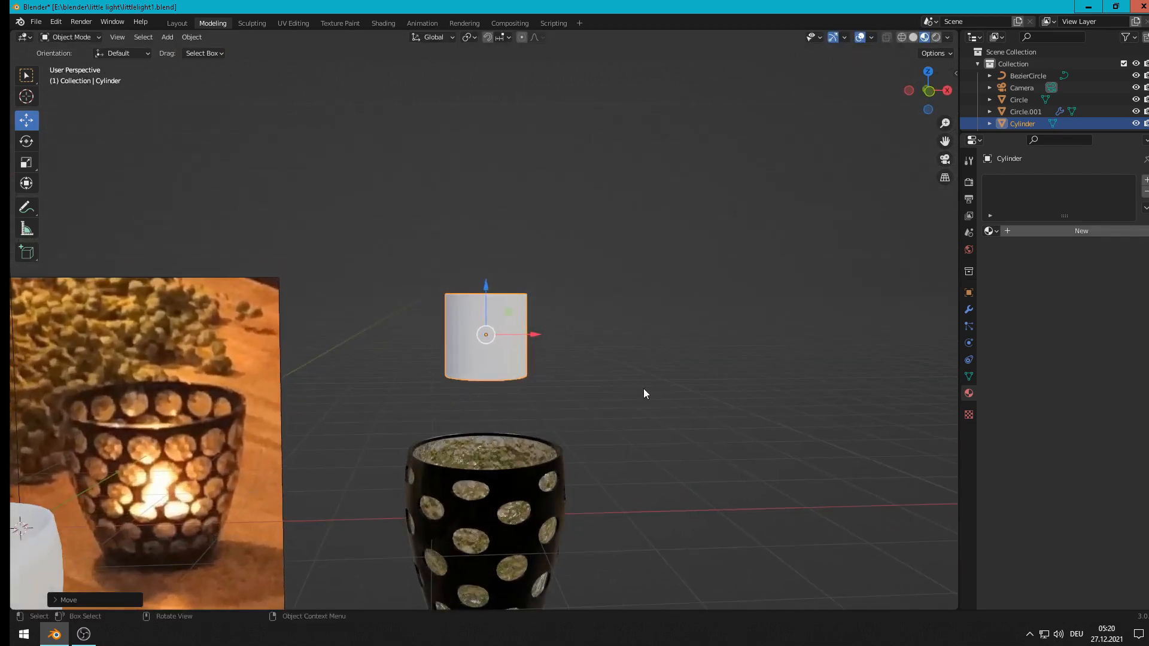
Step: Flatten the cylinder by scaling it to about 0.315 along the Z axis
key(s)
key(z)
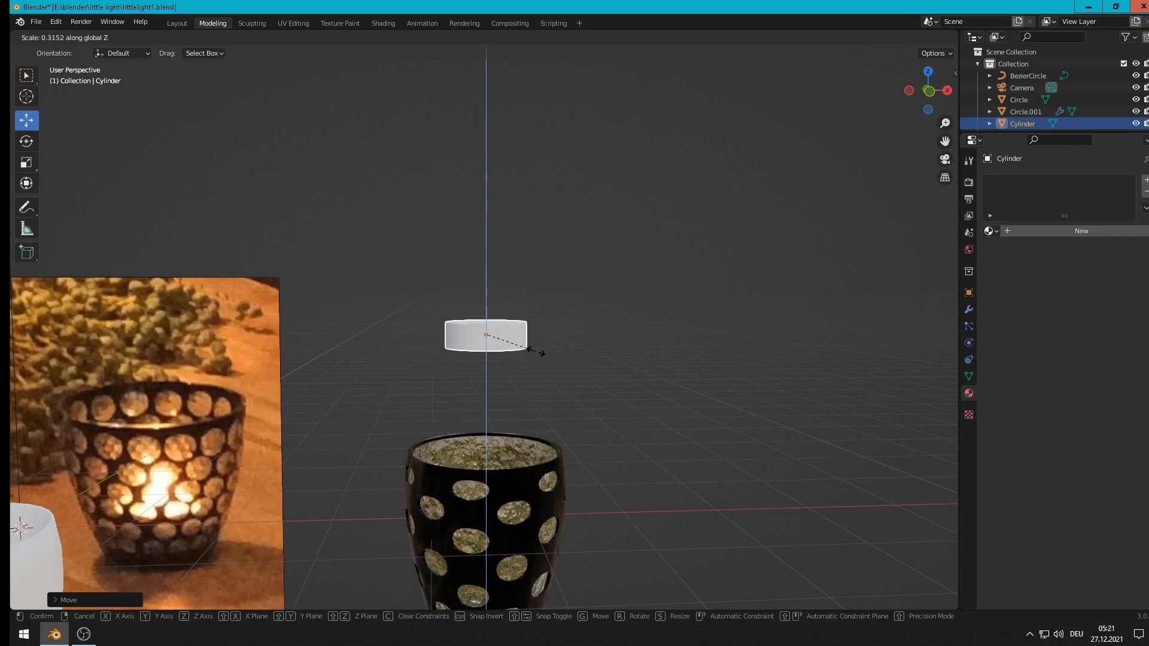
click(529, 348)
Step: Extrude the cylinder's top face in place and scale it to about 0.94 to form a thin rim
middle_drag(514, 288, 522, 325)
scroll(535, 243, up, 5)
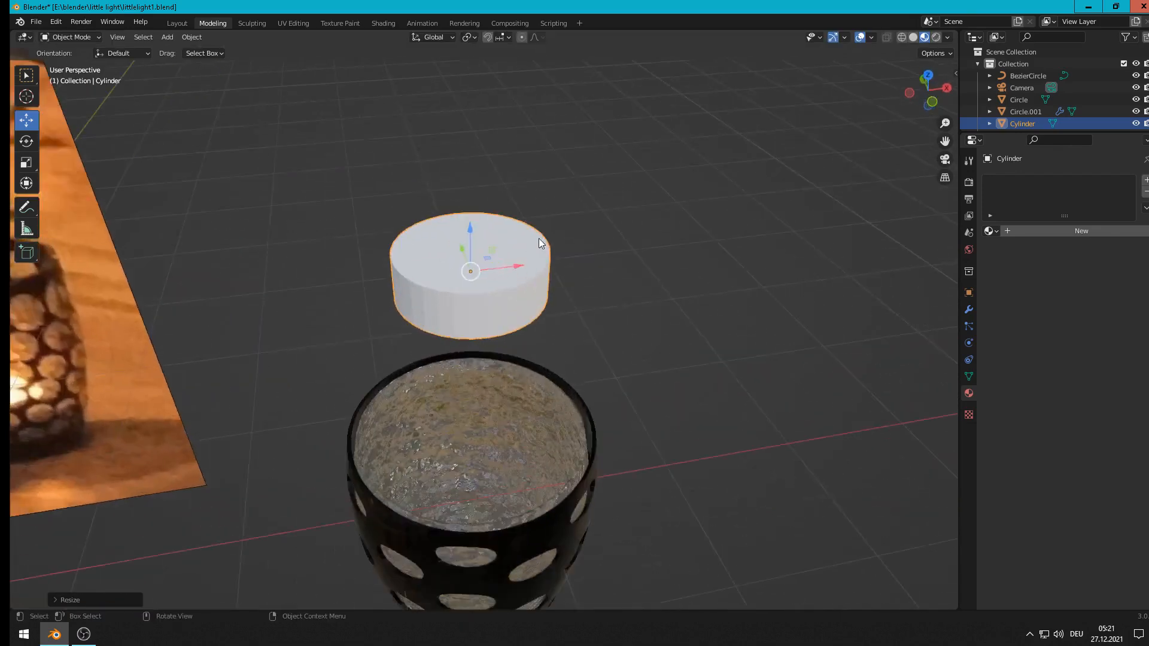
scroll(515, 270, up, 2)
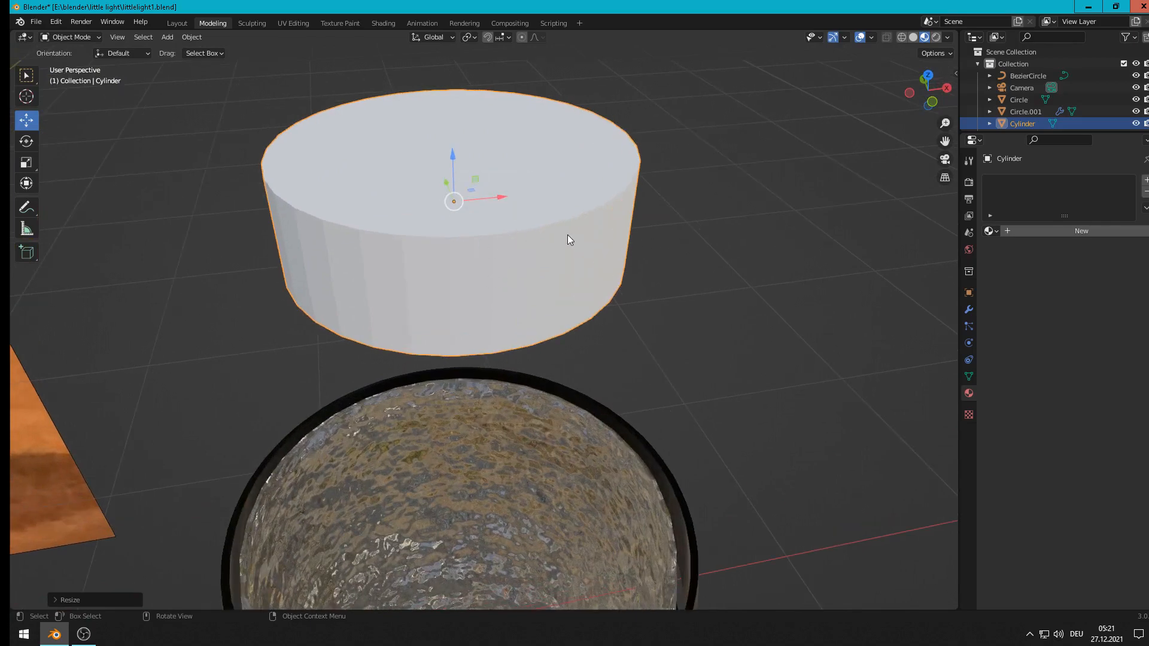
key(Tab)
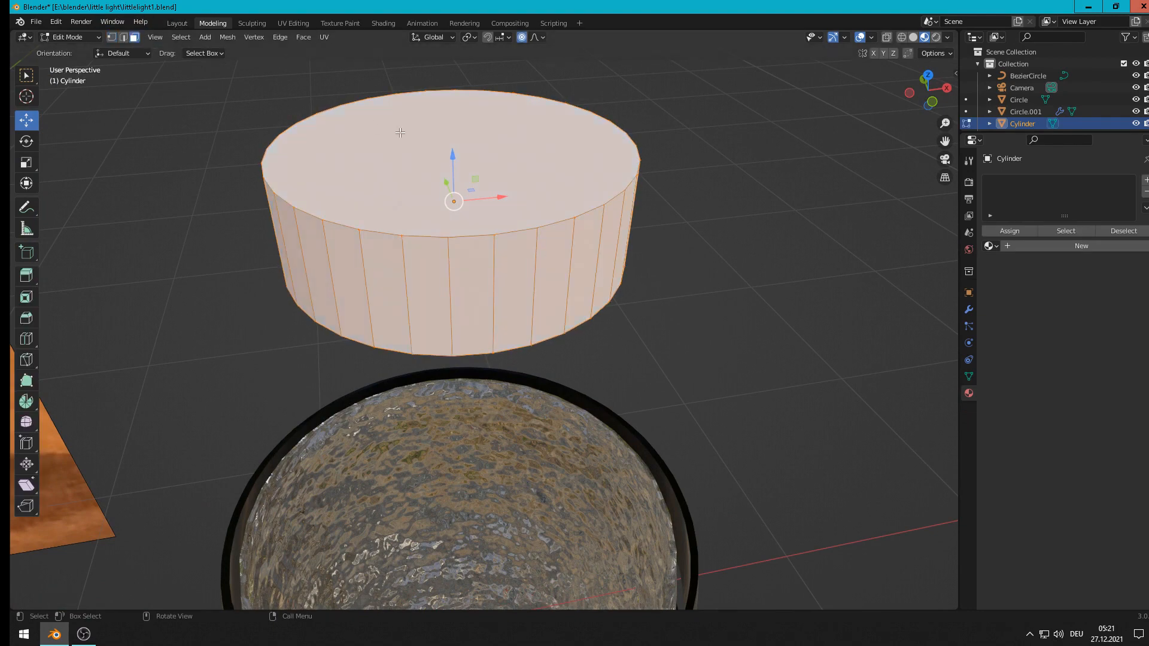
click(517, 160)
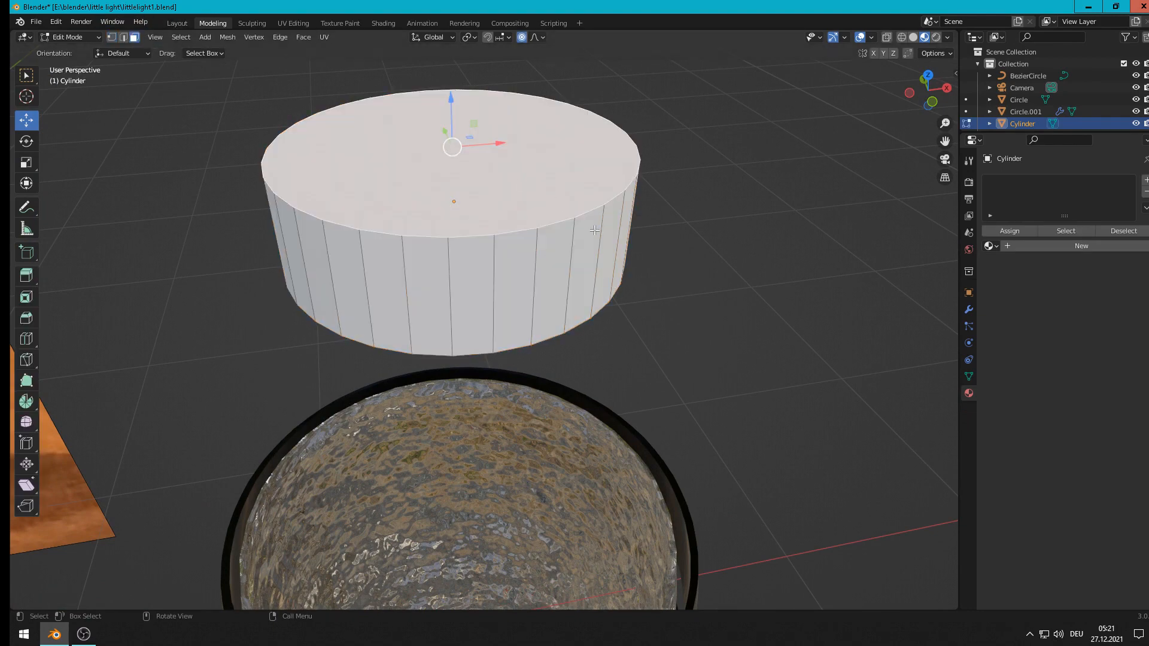
key(e)
right_click(708, 333)
key(s)
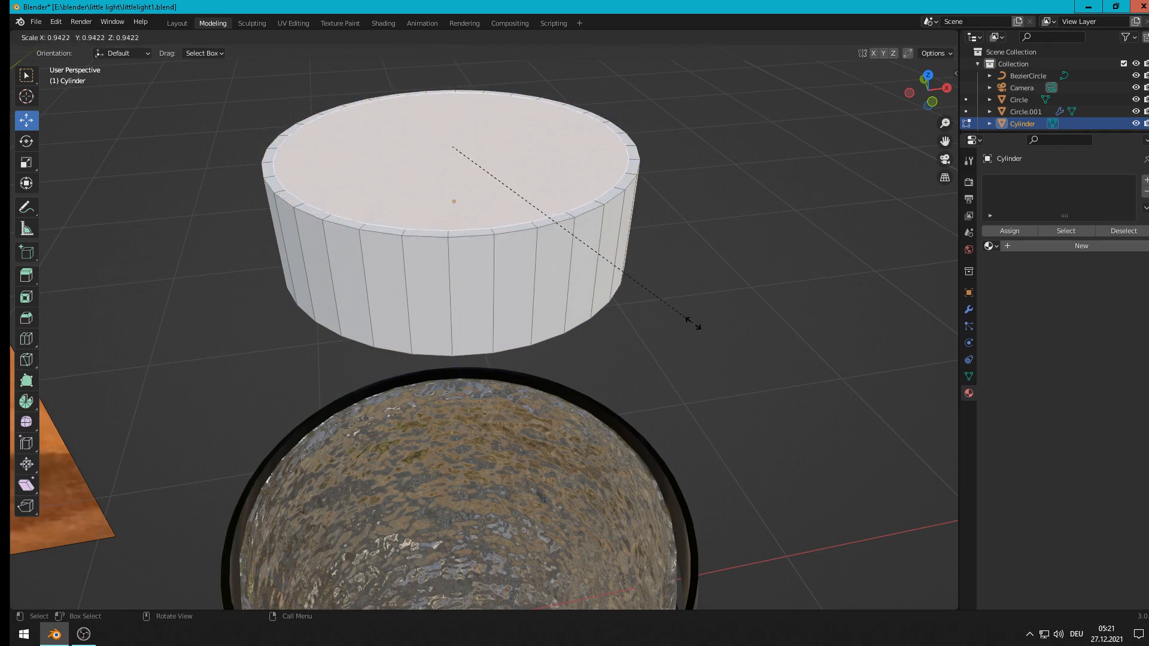
click(688, 323)
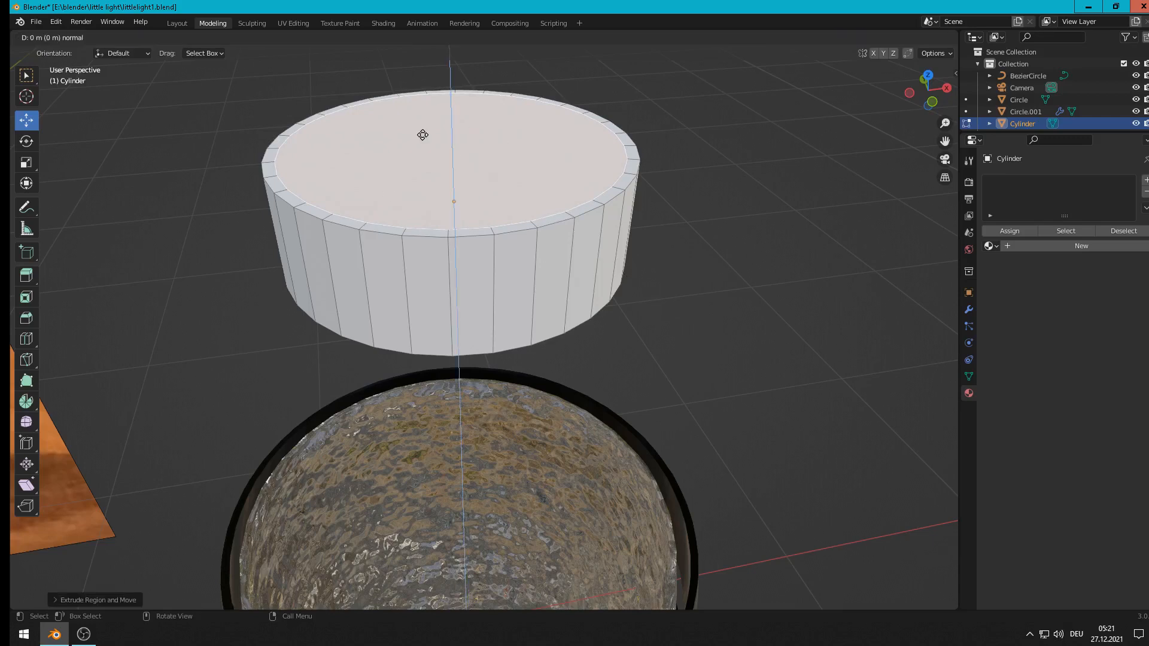
Step: Extrude the inner top face downward along Z to hollow the cylinder into a shallow tealight cup
drag(452, 110, 454, 110)
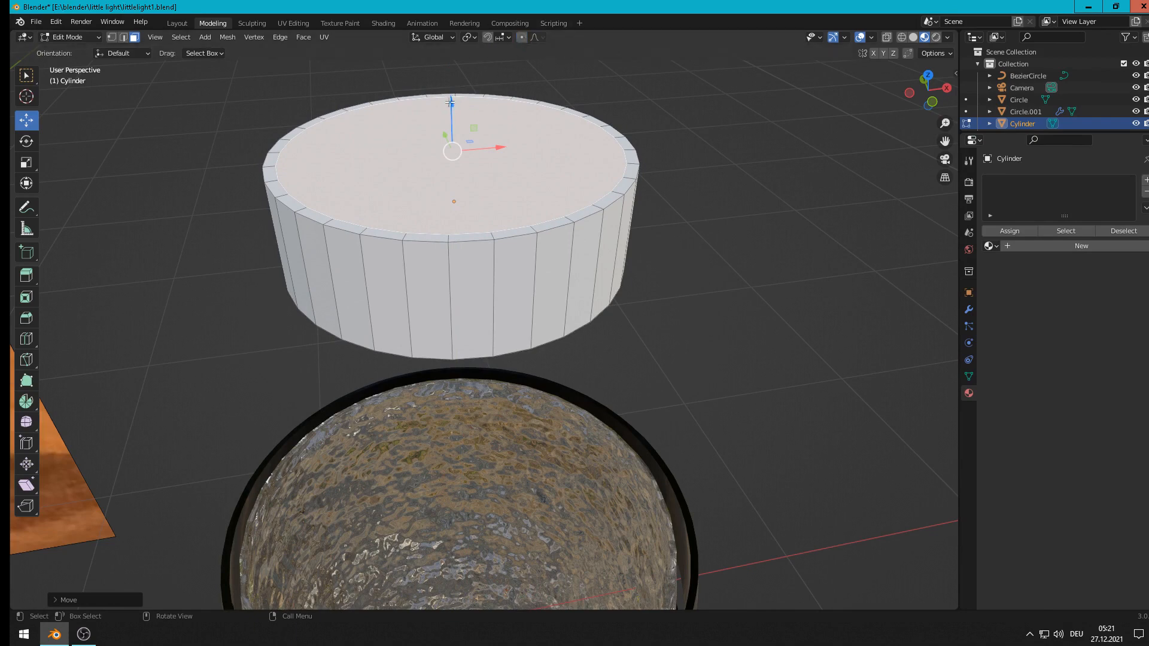
drag(452, 107, 448, 196)
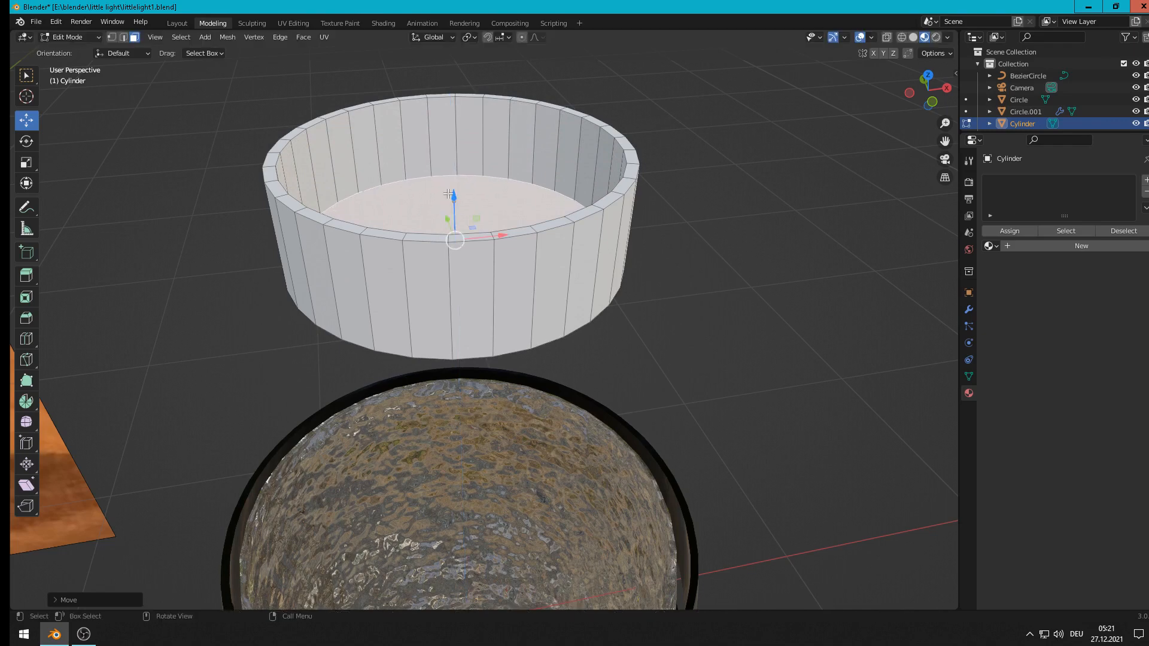
key(Tab)
Step: Apply smooth shading to the hollowed tealight cup
middle_drag(459, 234, 444, 229)
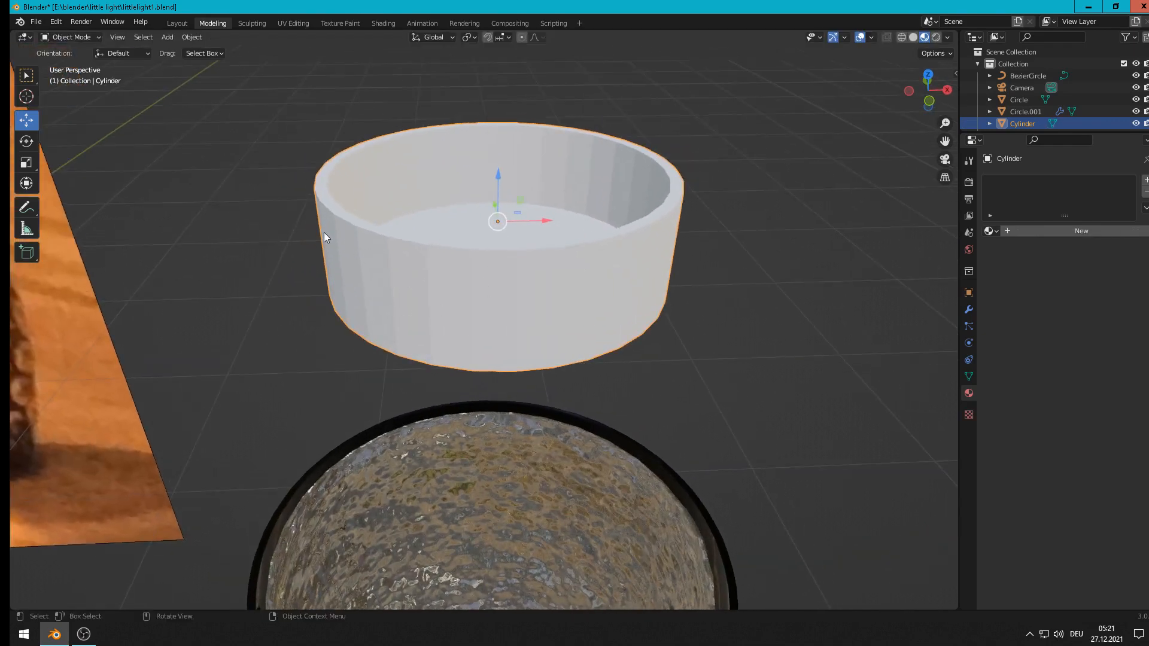
click(193, 37)
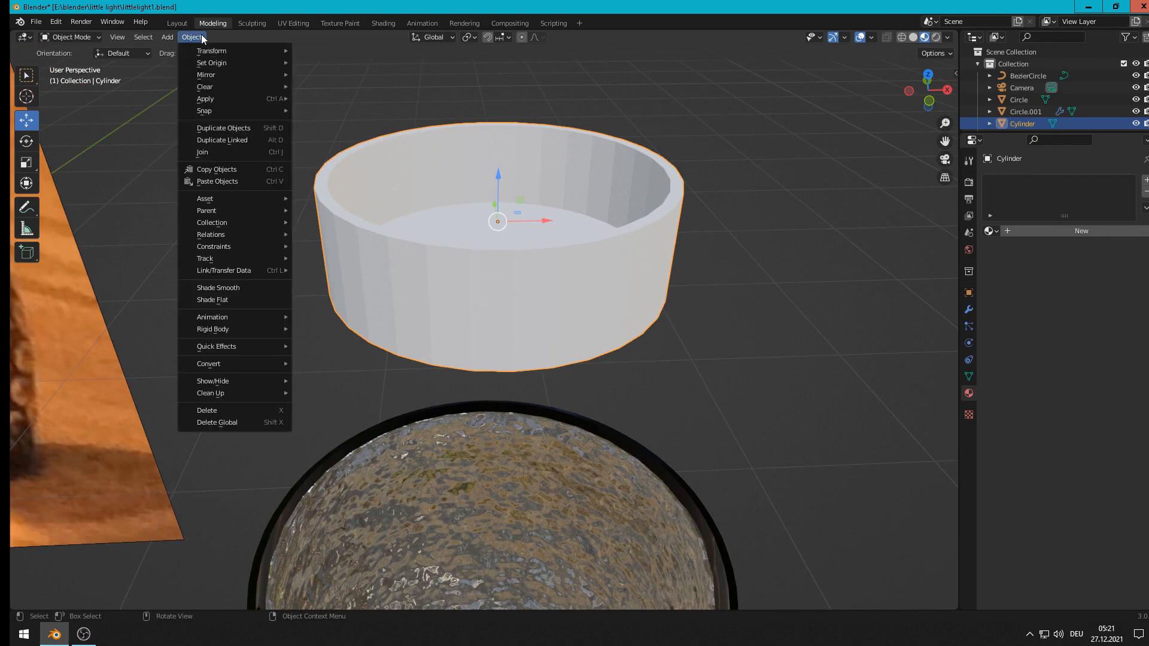
click(239, 286)
middle_drag(485, 254, 564, 369)
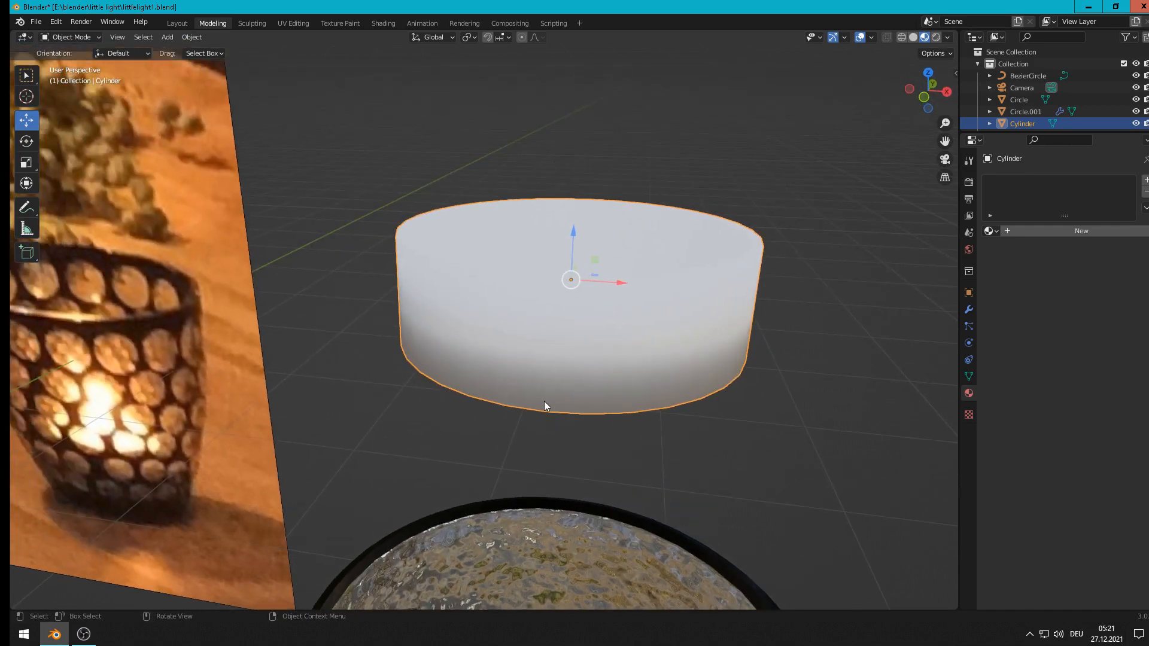
Step: Add a loop cut around the cup's outer wall and slide it down close to the bottom edge
key(Tab)
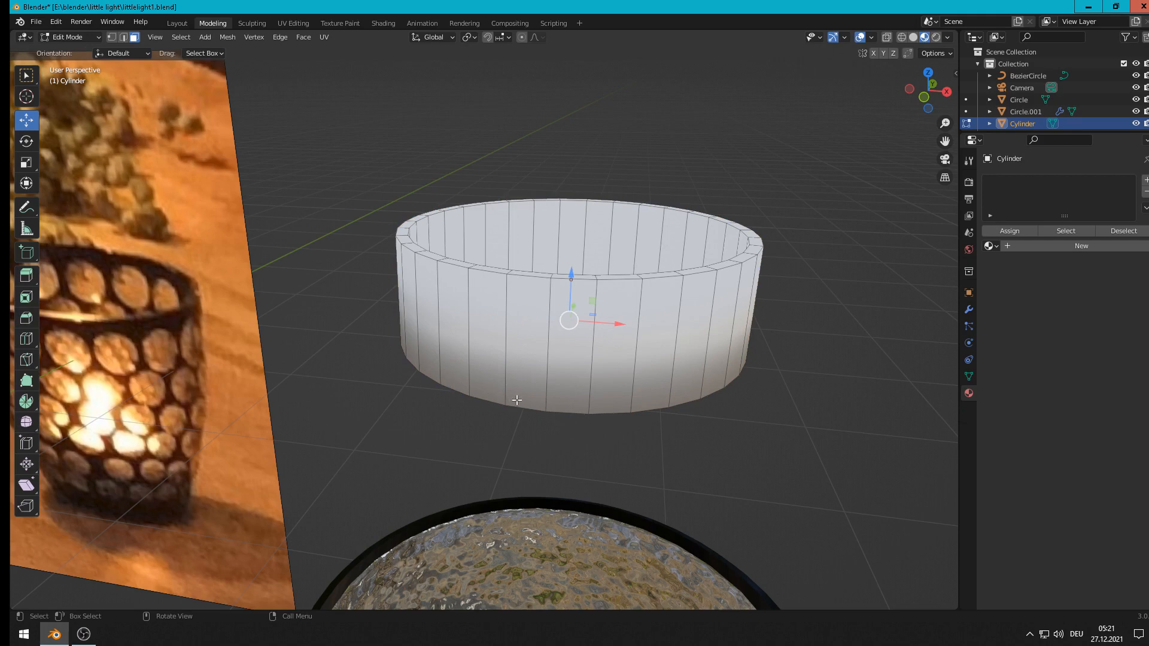
key(ctrl+r)
click(474, 372)
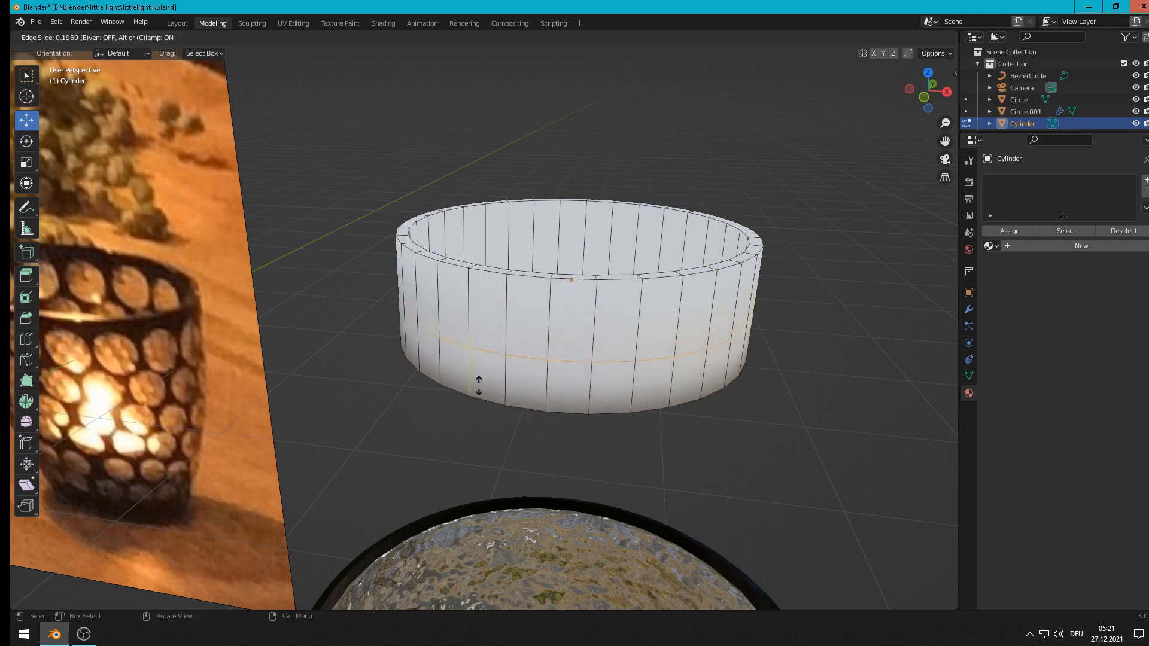
click(475, 431)
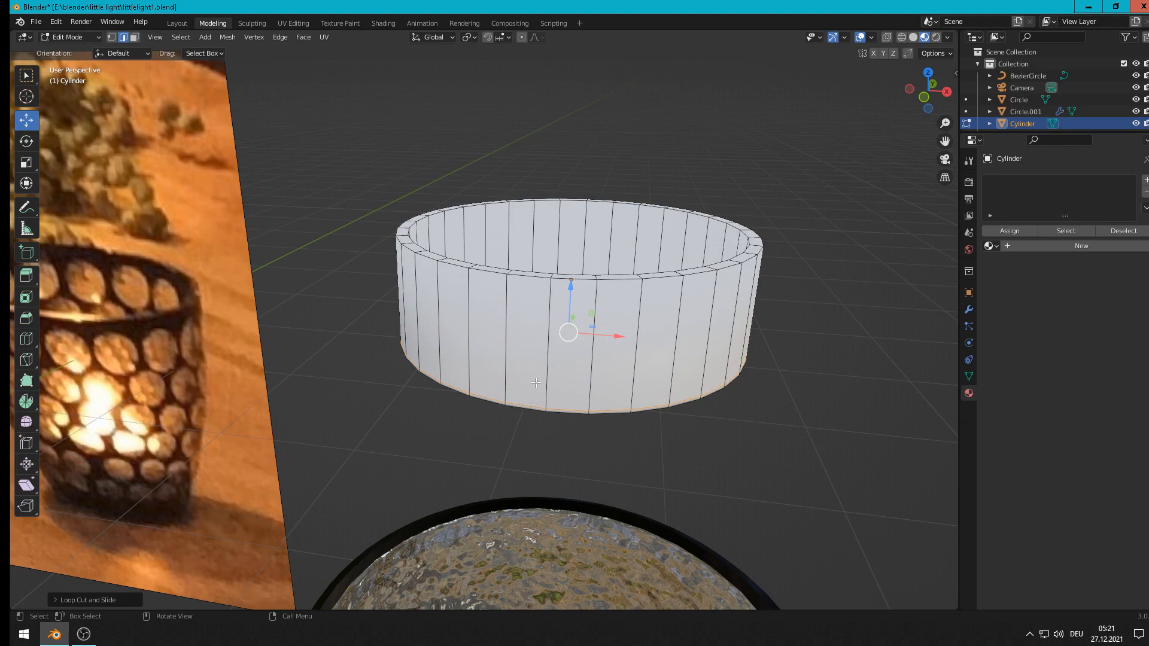
Step: Bevel the outer top edge loop of the cup's rim with three segments
scroll(569, 264, up, 3)
middle_drag(632, 260, 579, 277)
scroll(579, 278, down, 3)
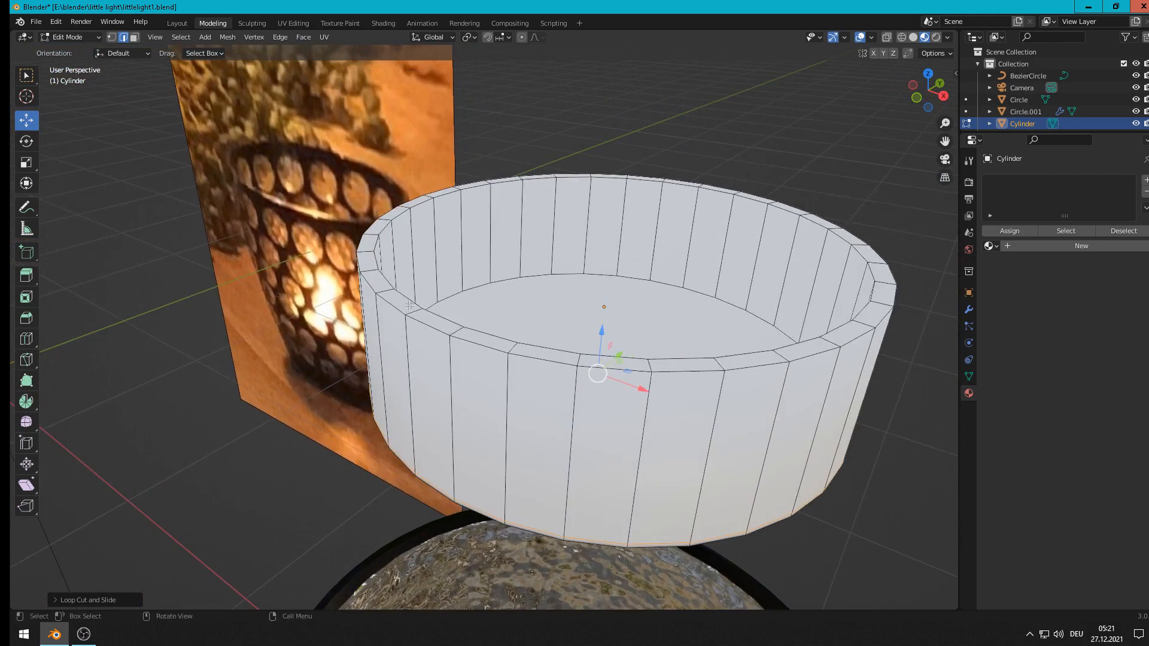
scroll(340, 313, up, 5)
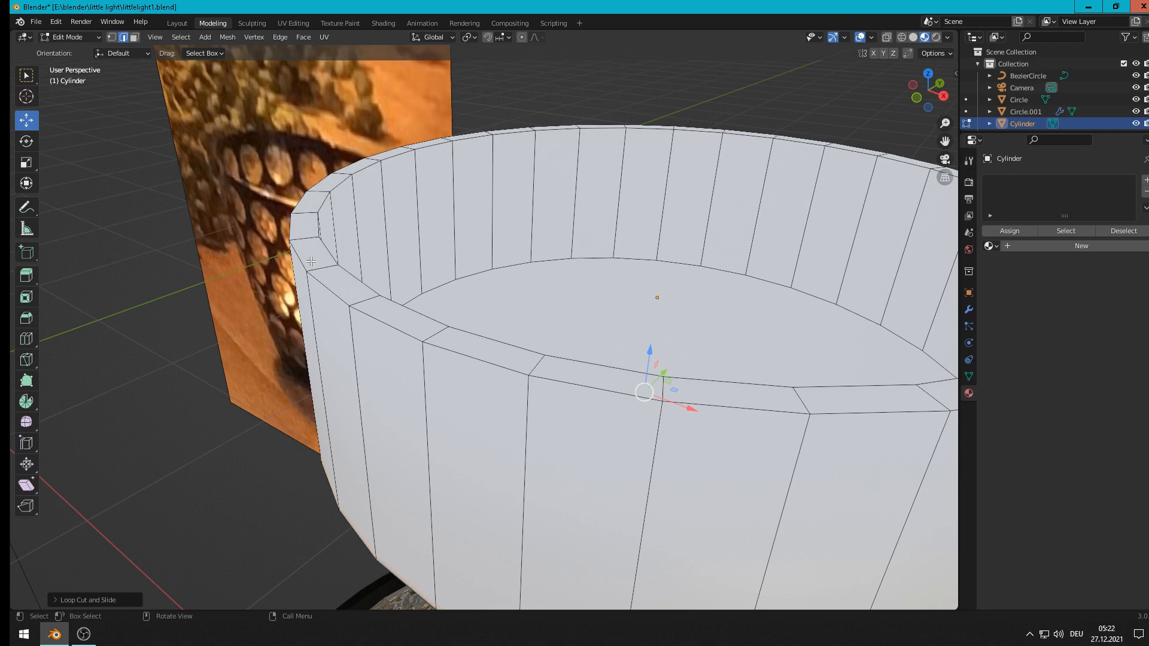
alt+click(344, 304)
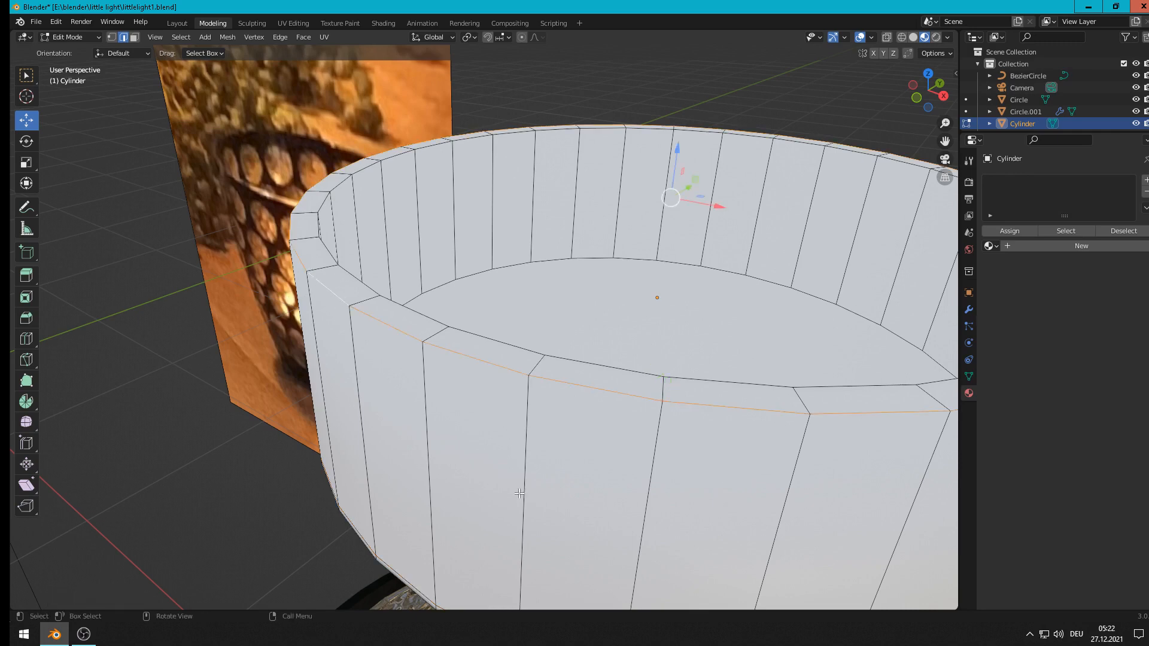
key(ctrl+b)
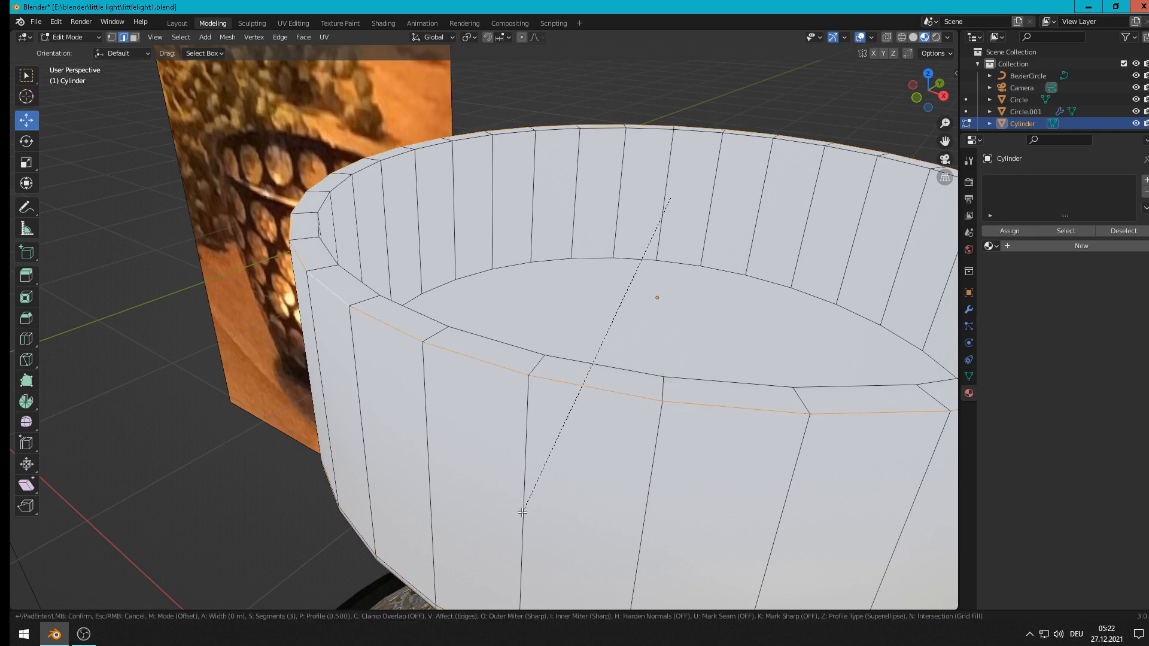
click(515, 516)
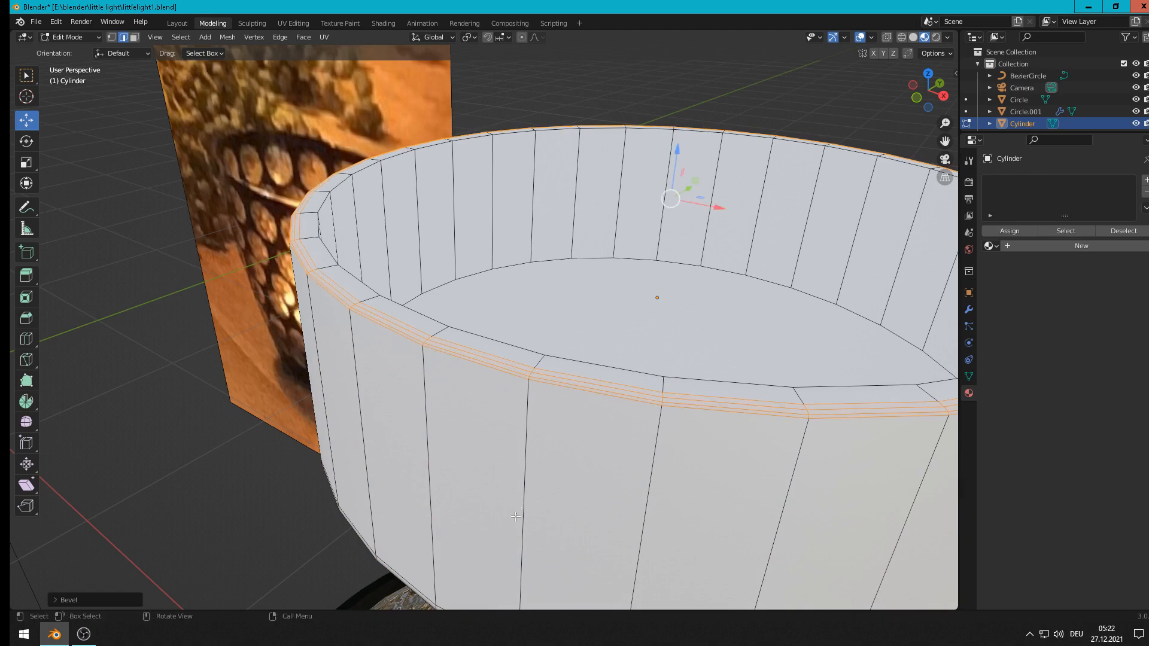
Step: Bevel the inner top edge loop of the rim with three segments, about 0.023 m wide
alt+click(416, 312)
key(ctrl+b)
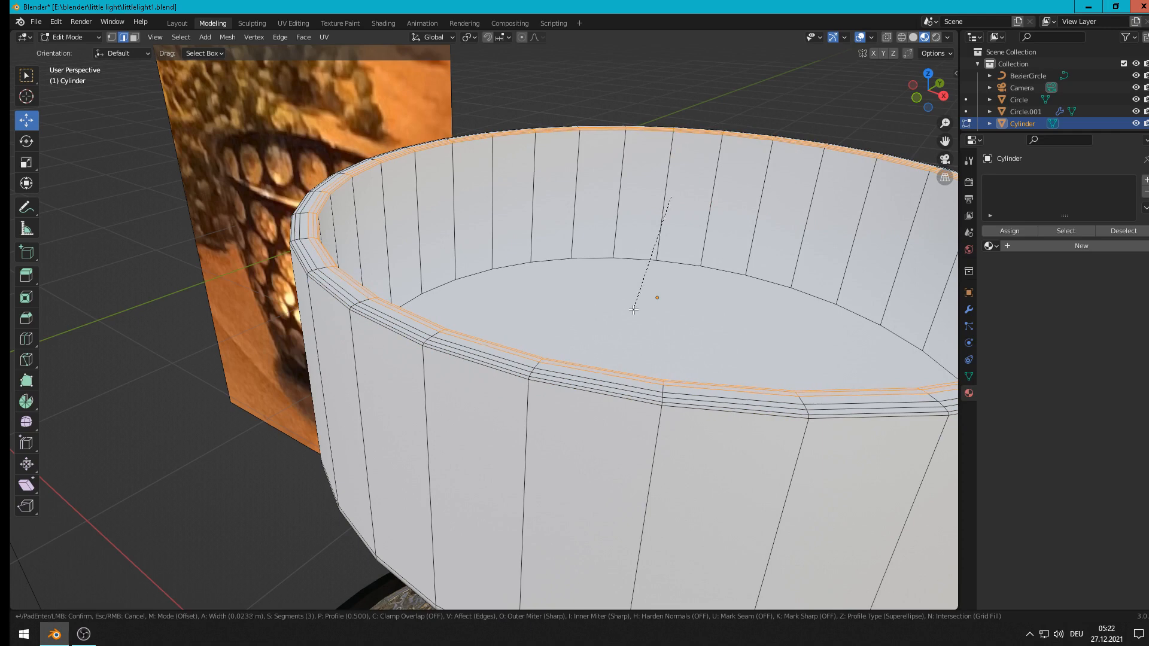
click(632, 310)
scroll(601, 306, down, 2)
key(Tab)
scroll(639, 355, down, 2)
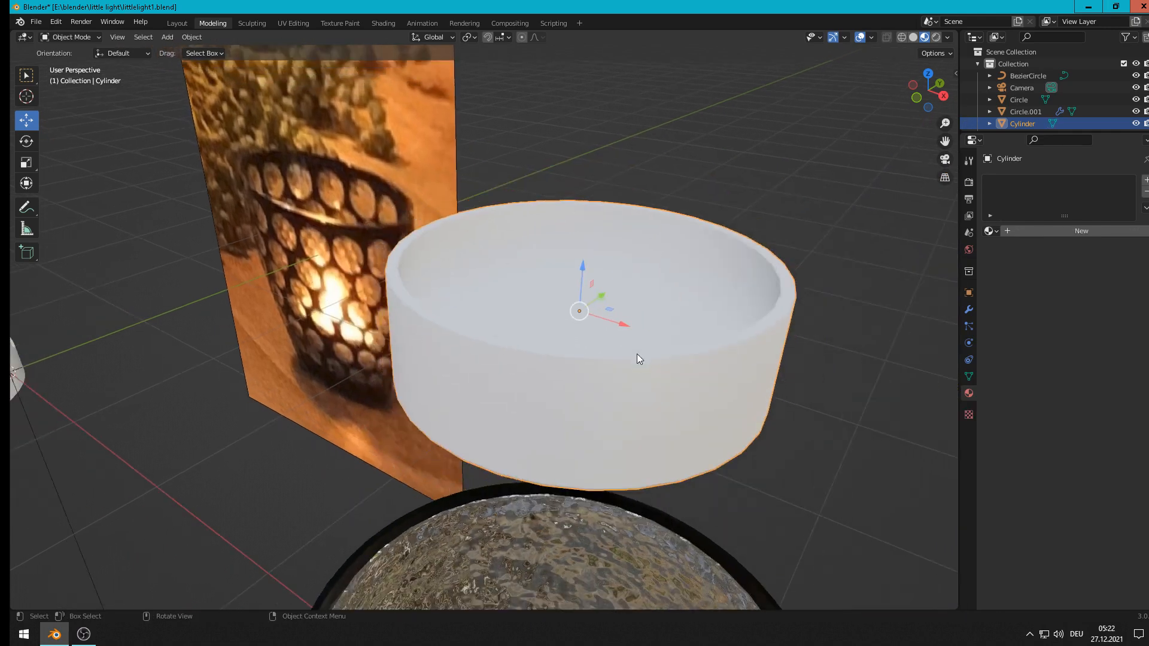
Step: Bevel the cup's bottom outer edge loop with three segments, about 0.02 m wide
mouse_move(637, 353)
middle_down()
mouse_move(661, 320)
mouse_move(638, 367)
middle_up()
shift+middle_drag(622, 425, 605, 401)
scroll(605, 401, up, 2)
key(Tab)
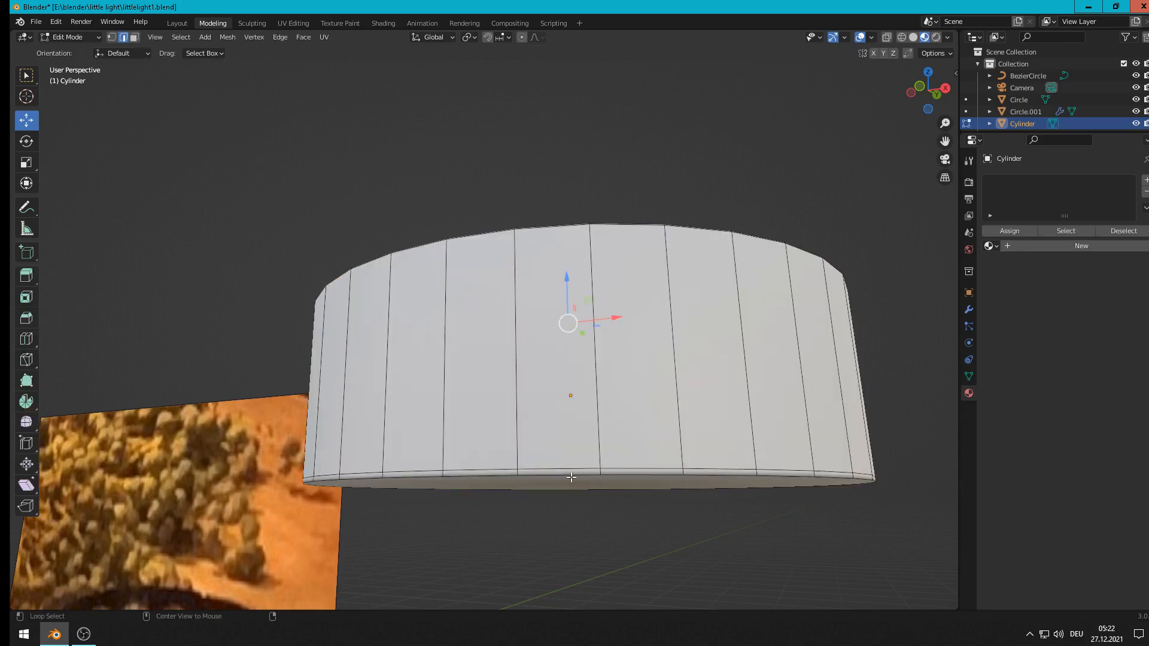
alt+click(570, 477)
key(ctrl+b)
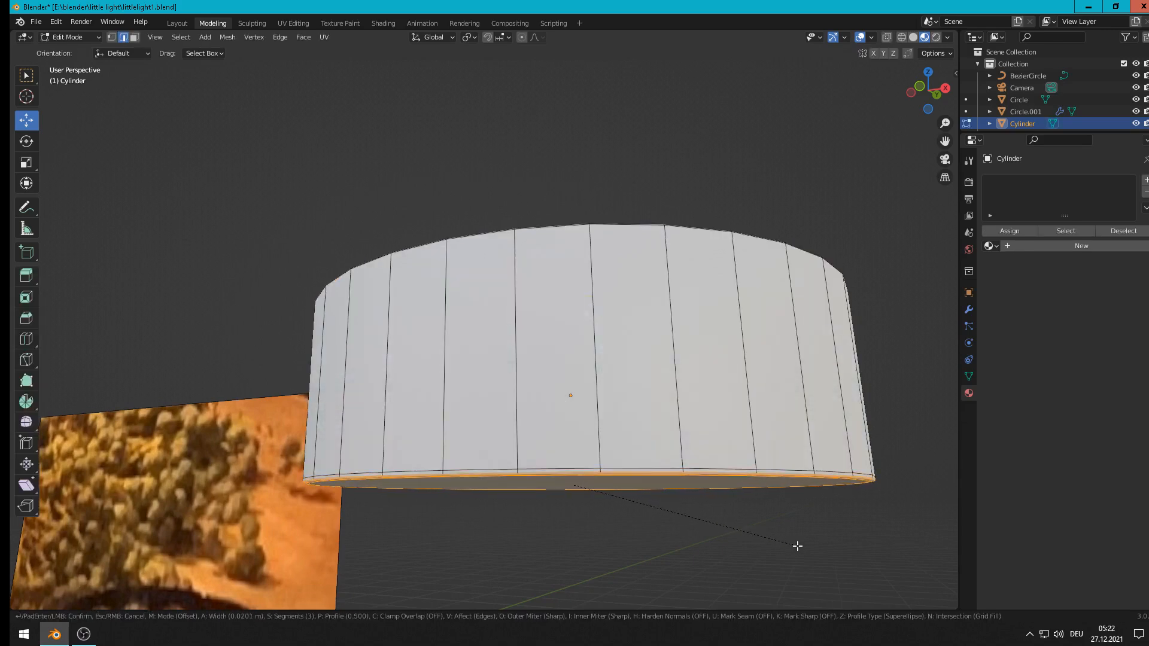
click(802, 545)
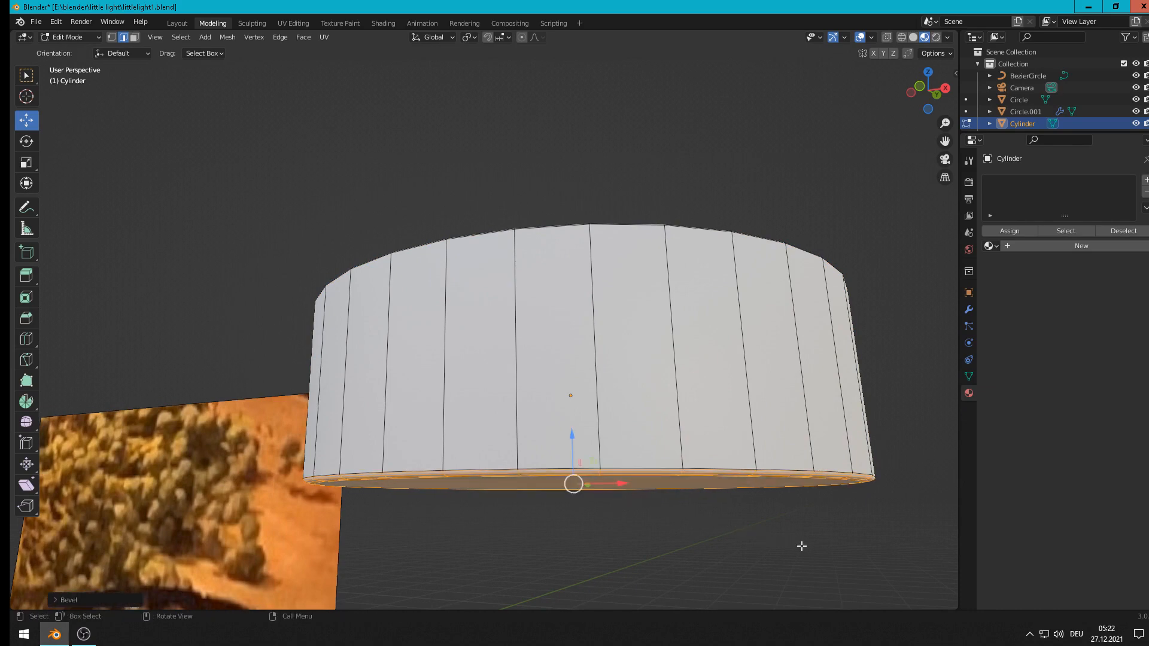
key(Tab)
scroll(694, 476, down, 3)
middle_drag(694, 476, 687, 513)
scroll(687, 513, down, 2)
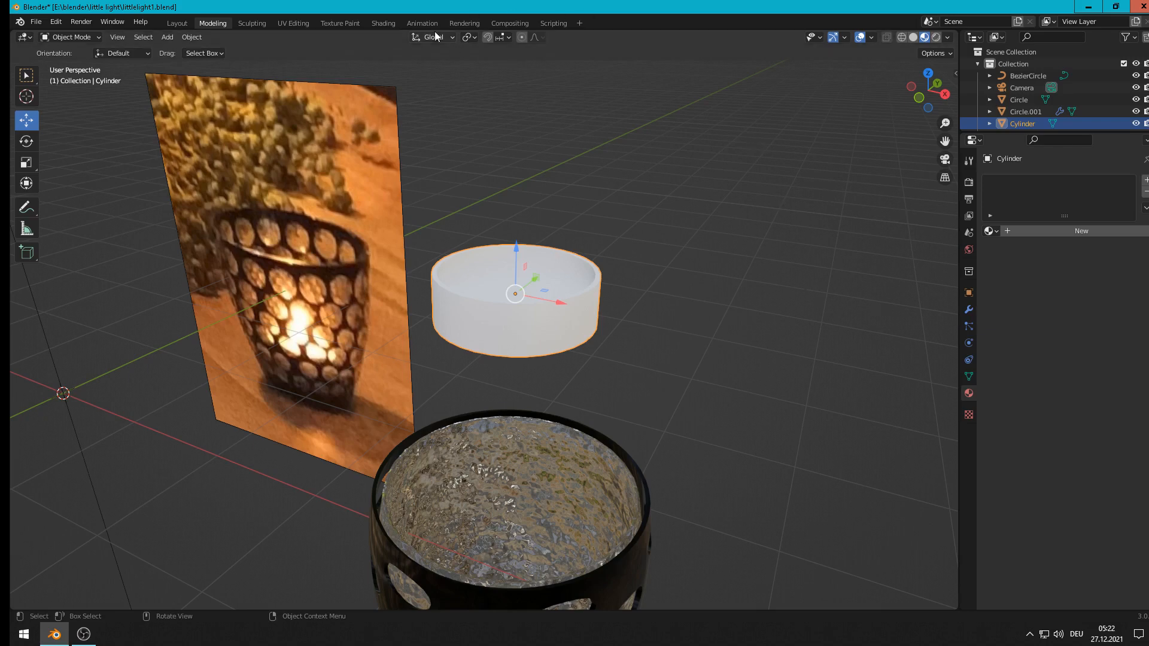
Step: Create a new material on the cup and name it "metall silver"
click(1080, 234)
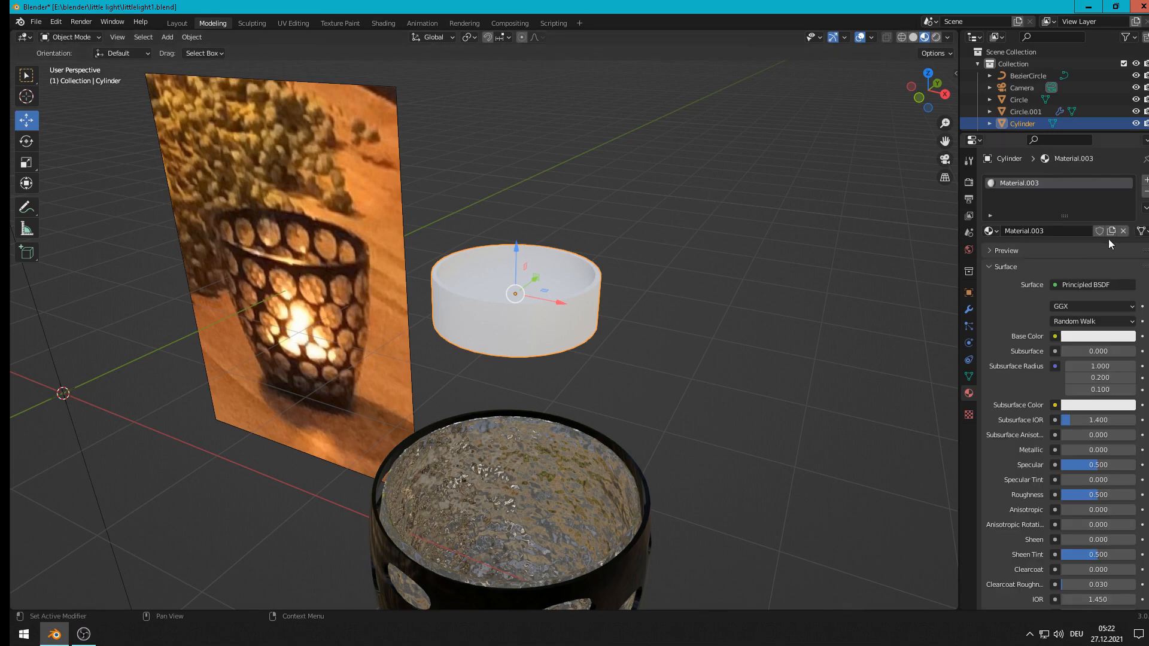
click(1047, 230)
text(metall silver)
key(Return)
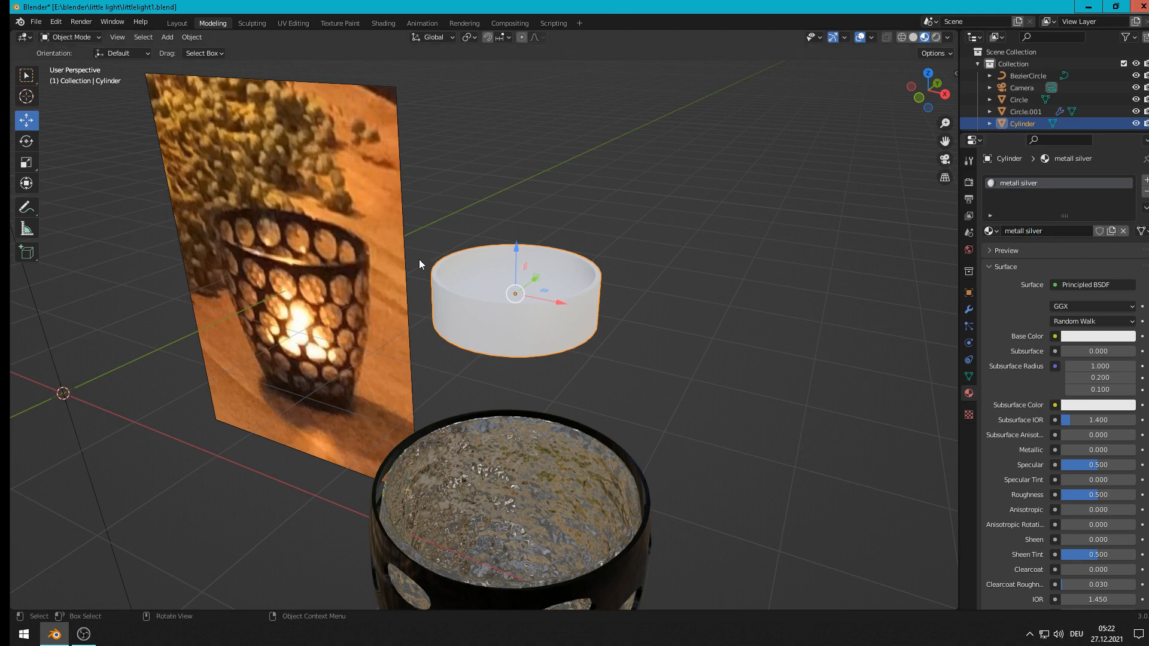
Step: In the Shading workspace, frame the cup and set the metall silver material's Metallic to 1.000
click(387, 25)
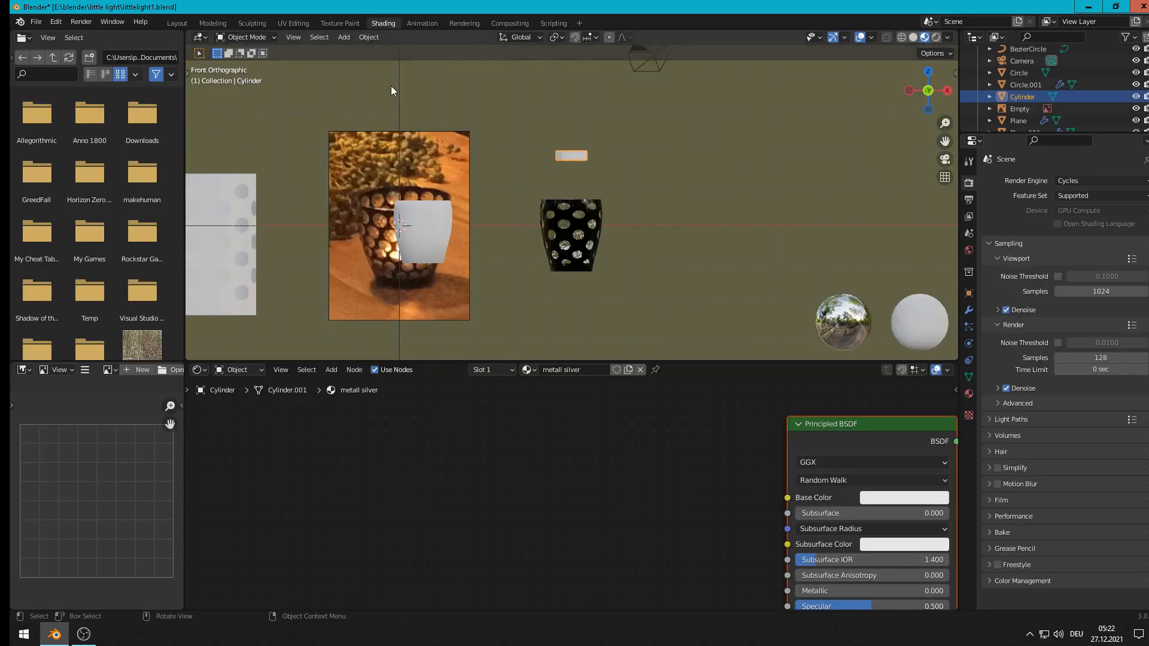
key(KP_Decimal)
middle_drag(515, 120, 568, 245)
scroll(688, 350, down, 1)
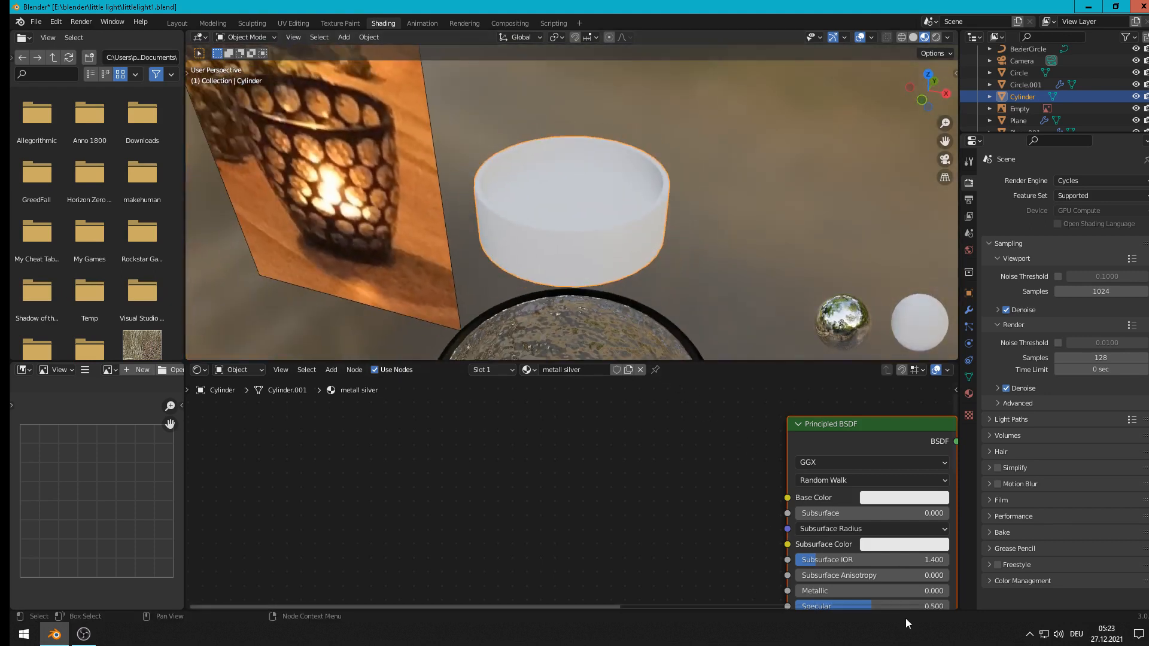
middle_drag(834, 506, 447, 419)
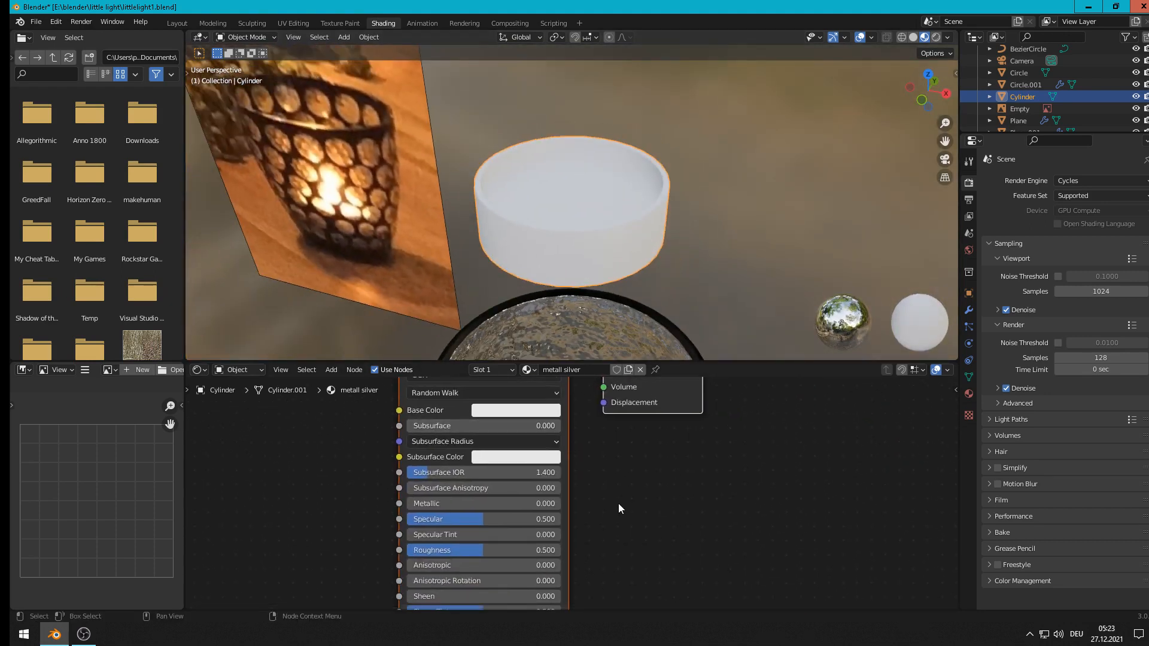
drag(478, 503, 561, 503)
scroll(634, 242, up, 4)
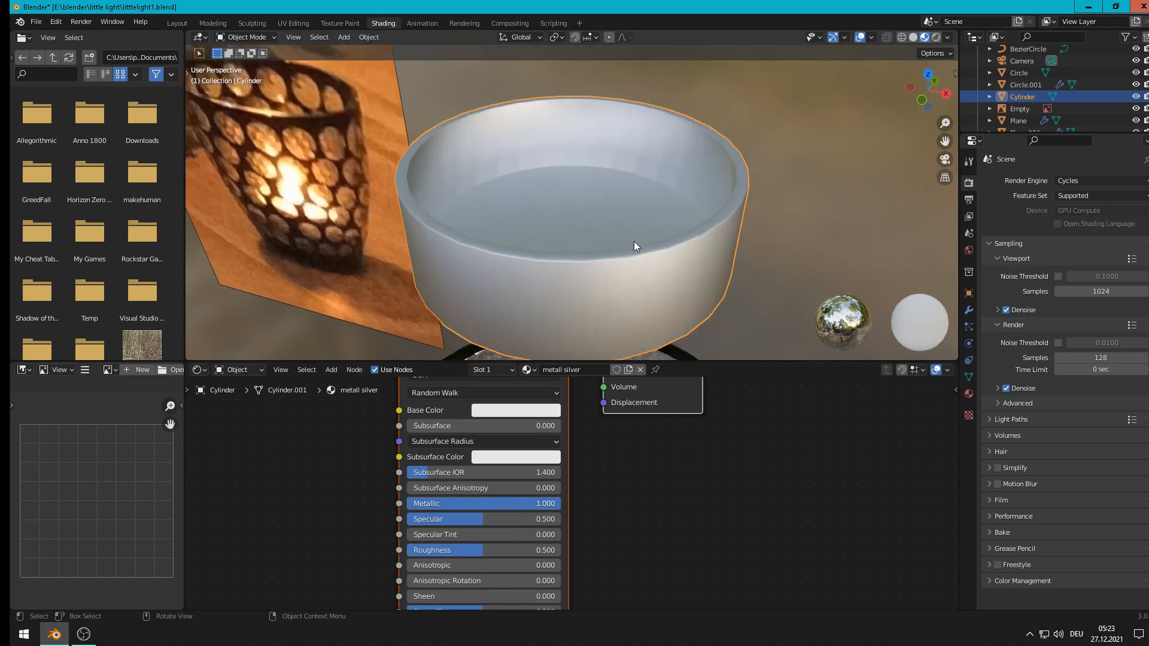
Step: Set the metall silver material's Roughness to about 0.595 and Specular to about 0.464
middle_drag(638, 241, 663, 221)
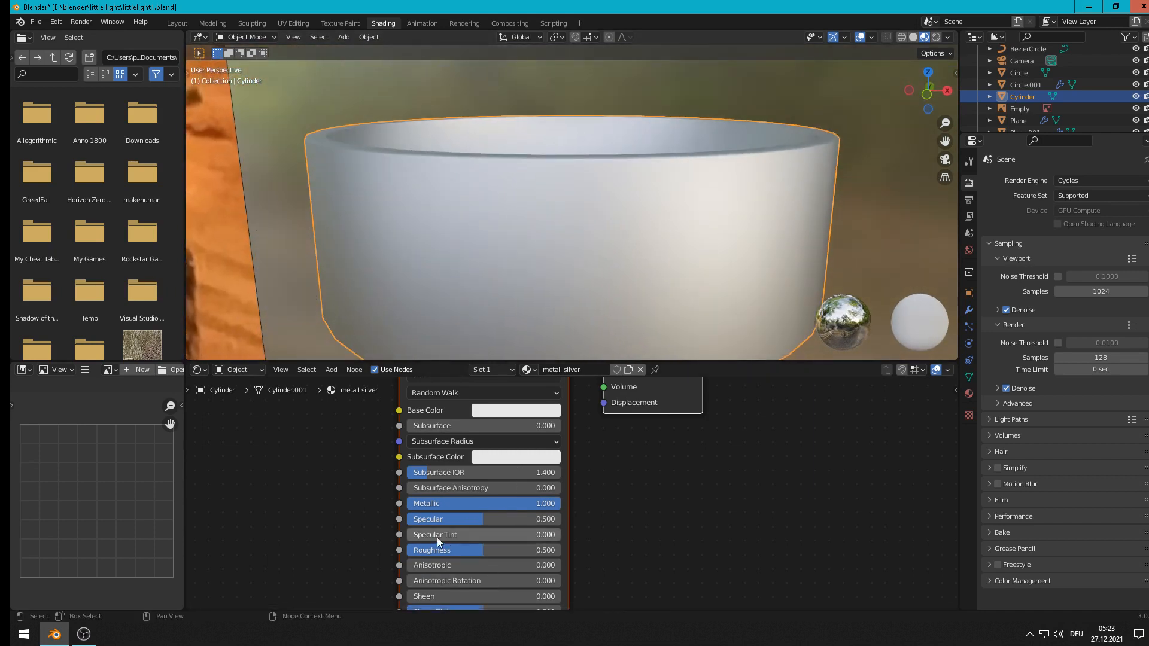
drag(490, 550, 478, 519)
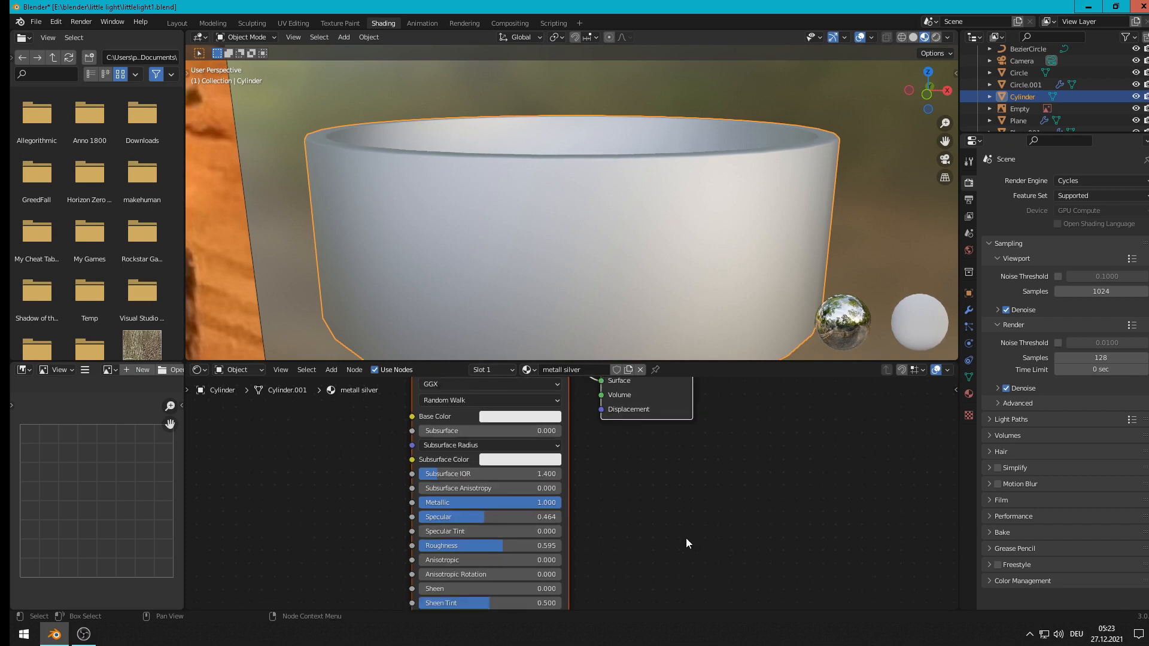
shift+middle_drag(677, 529, 758, 379)
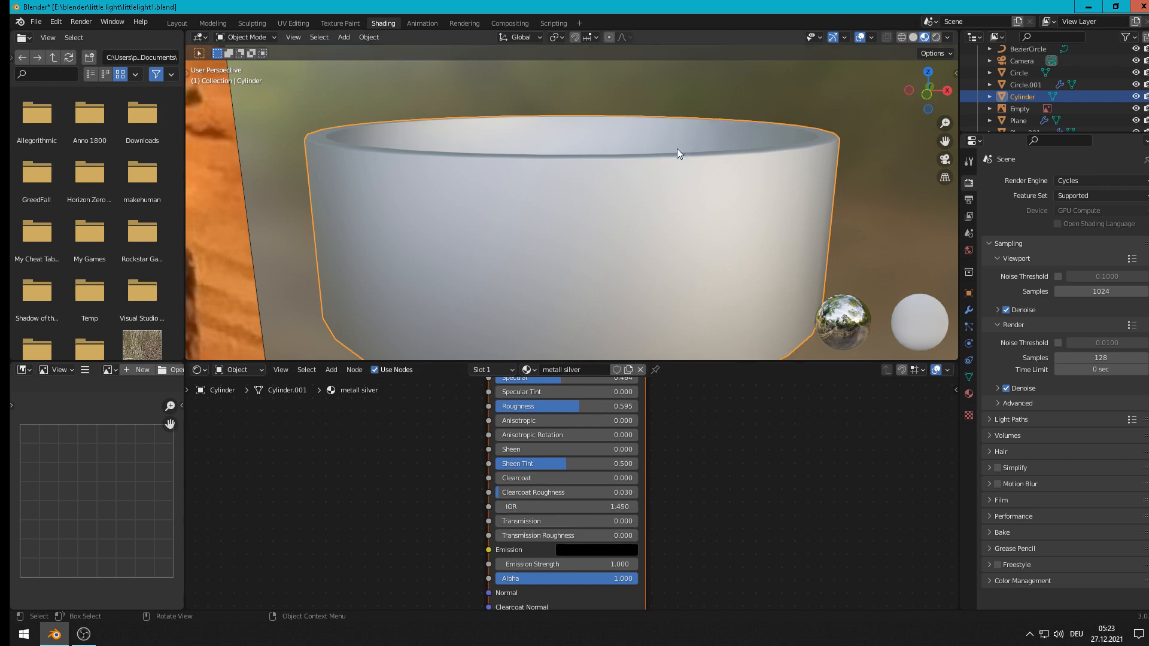
middle_drag(676, 149, 622, 179)
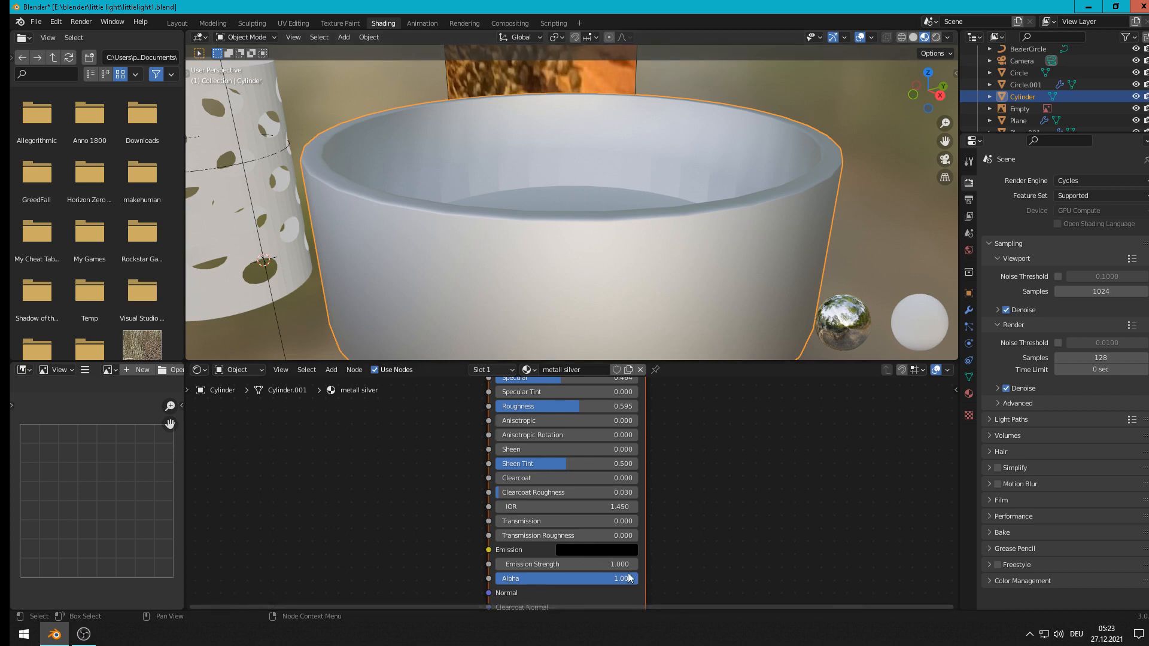
Step: Duplicate the cup's inner bottom face in Edit Mode and place the copy in the free space beside the cup
scroll(583, 576, down, 2)
scroll(583, 571, up, 2)
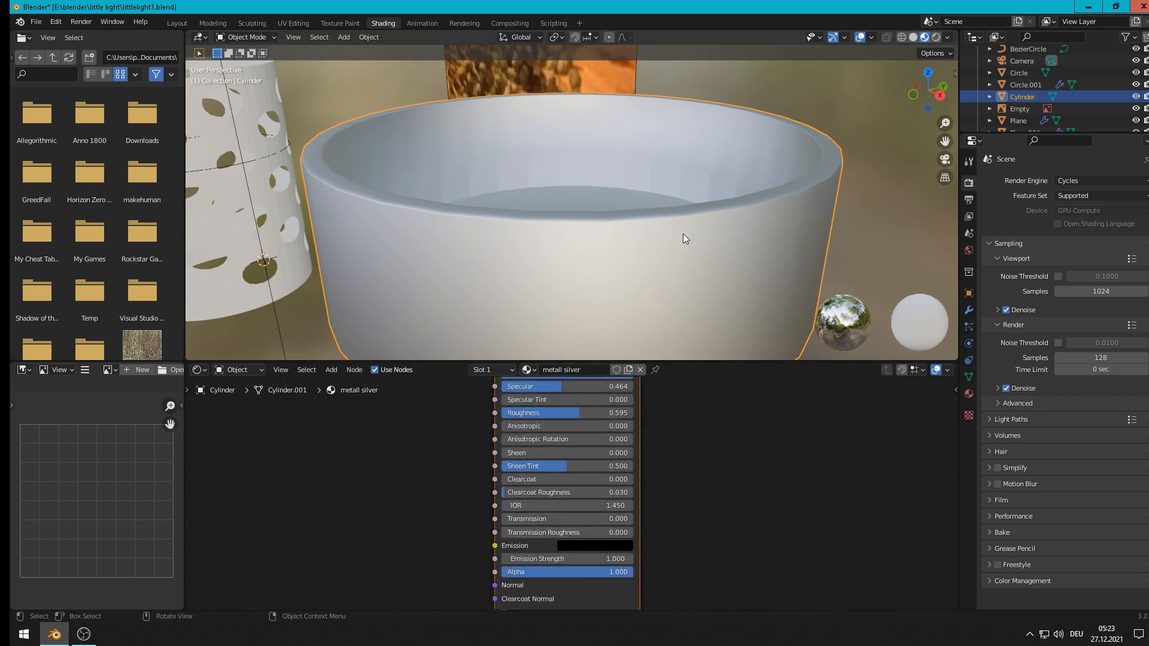
middle_drag(780, 286, 716, 312)
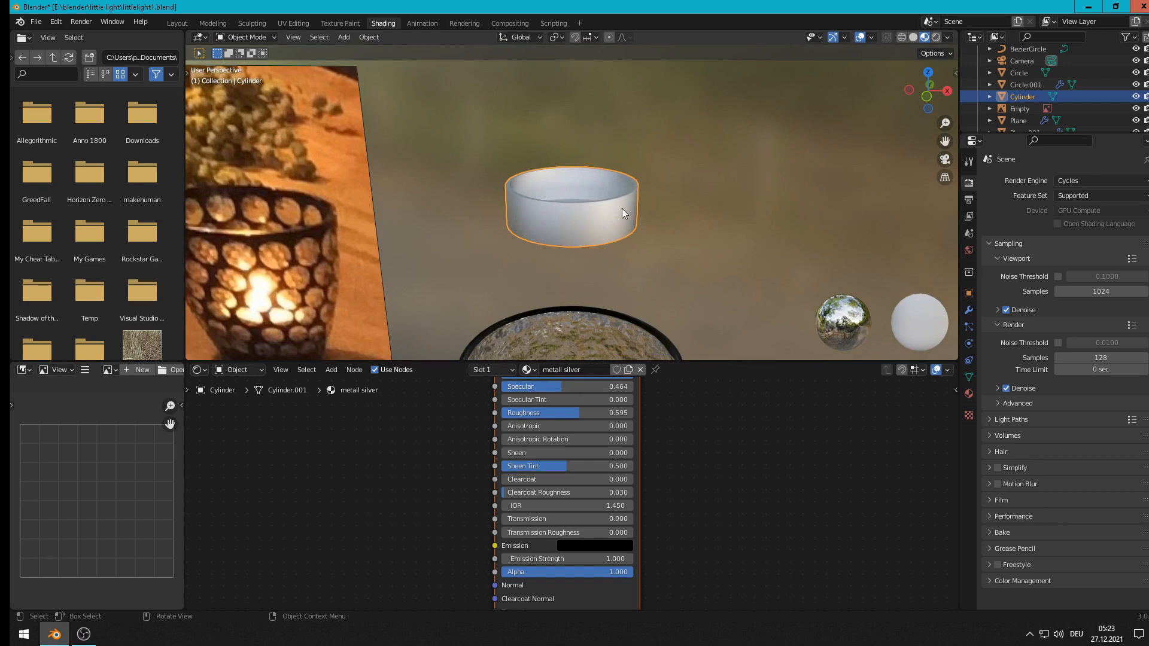
scroll(590, 186, up, 3)
middle_drag(601, 215, 590, 264)
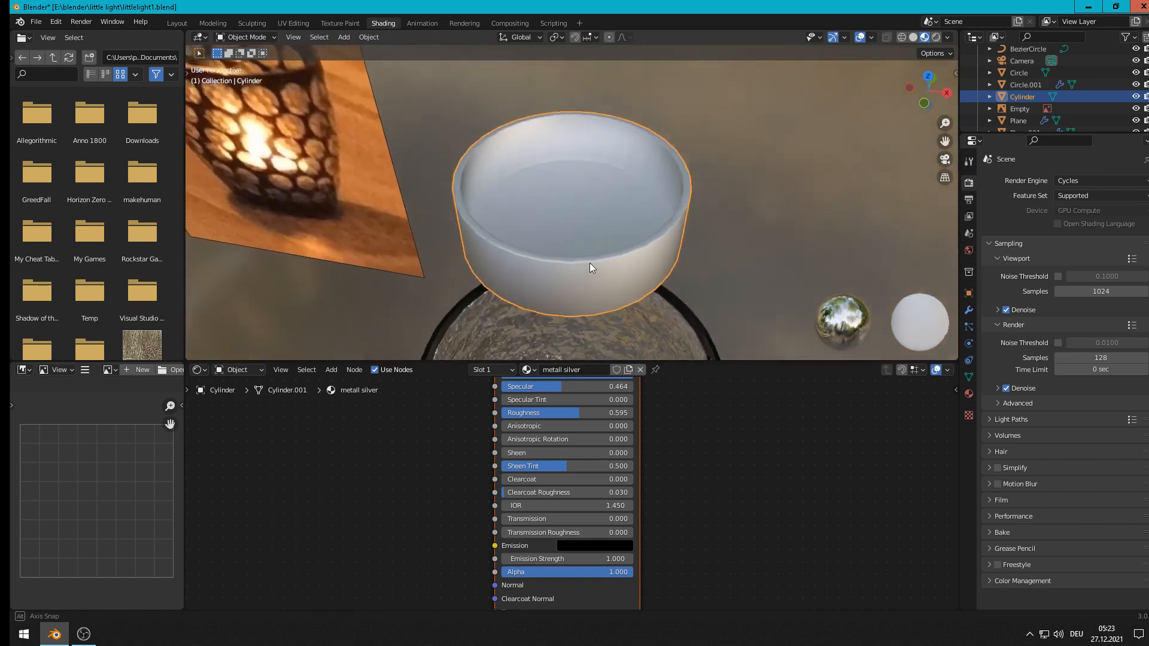
key(Tab)
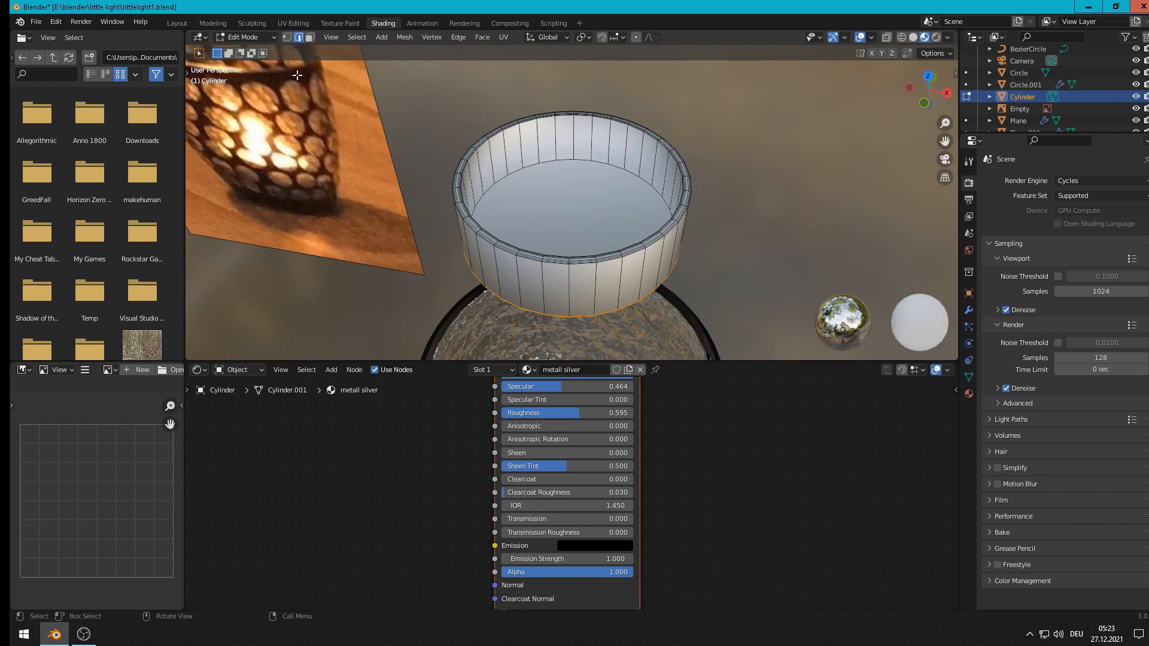
click(310, 36)
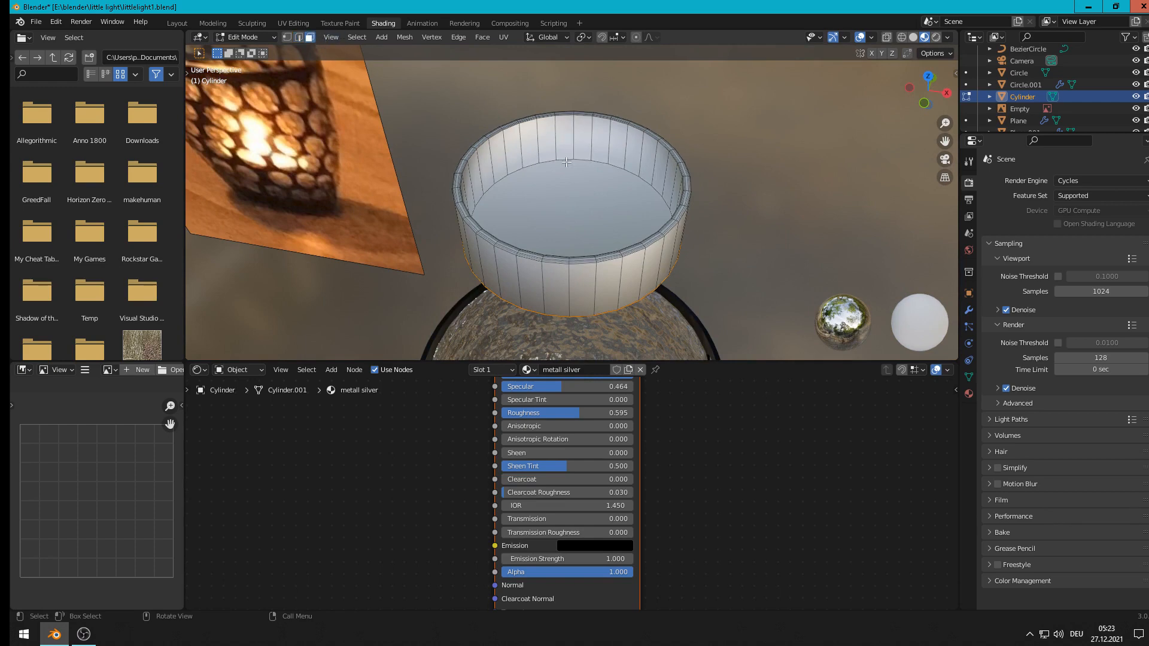
click(581, 220)
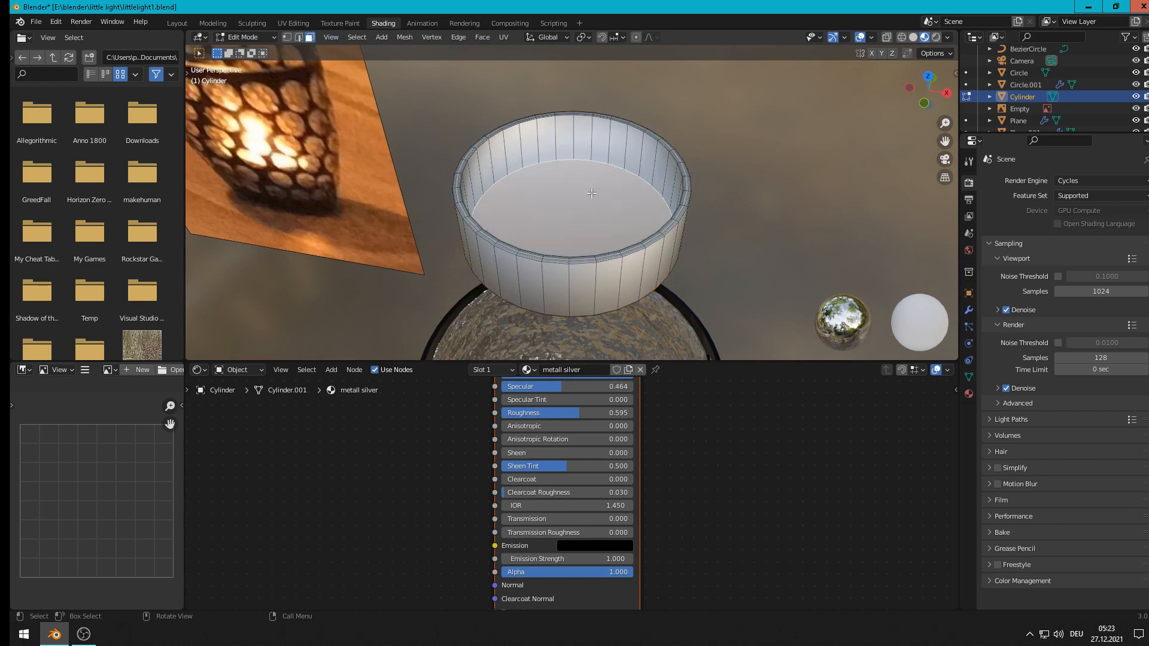
key(shift+d)
right_click(591, 193)
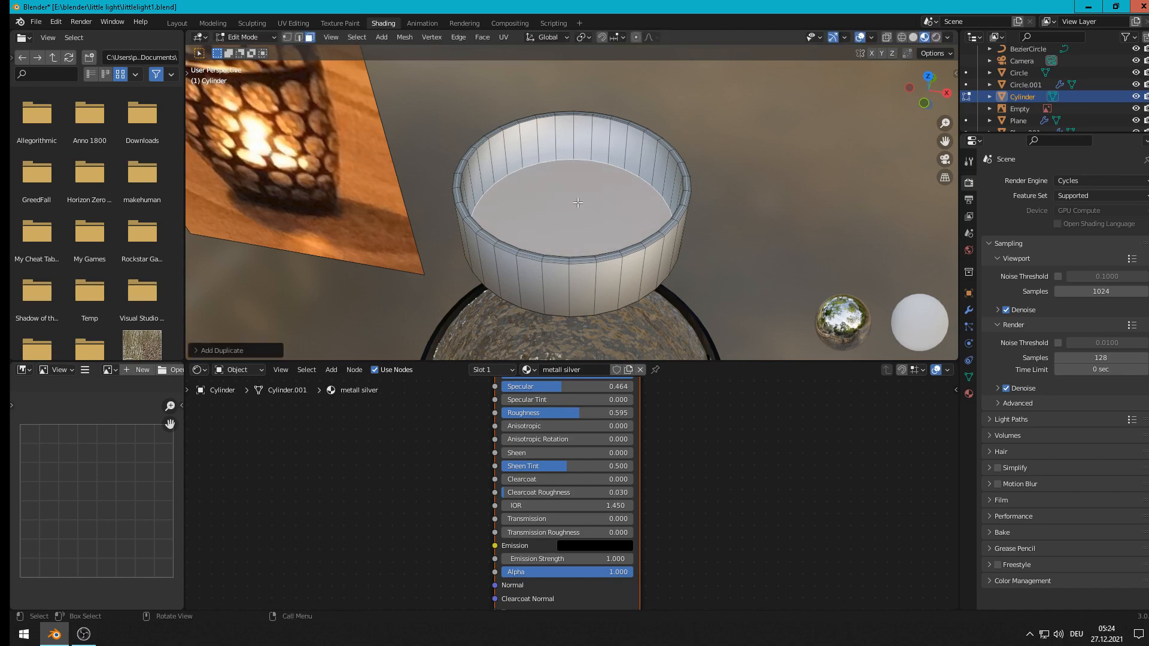
key(g)
click(821, 133)
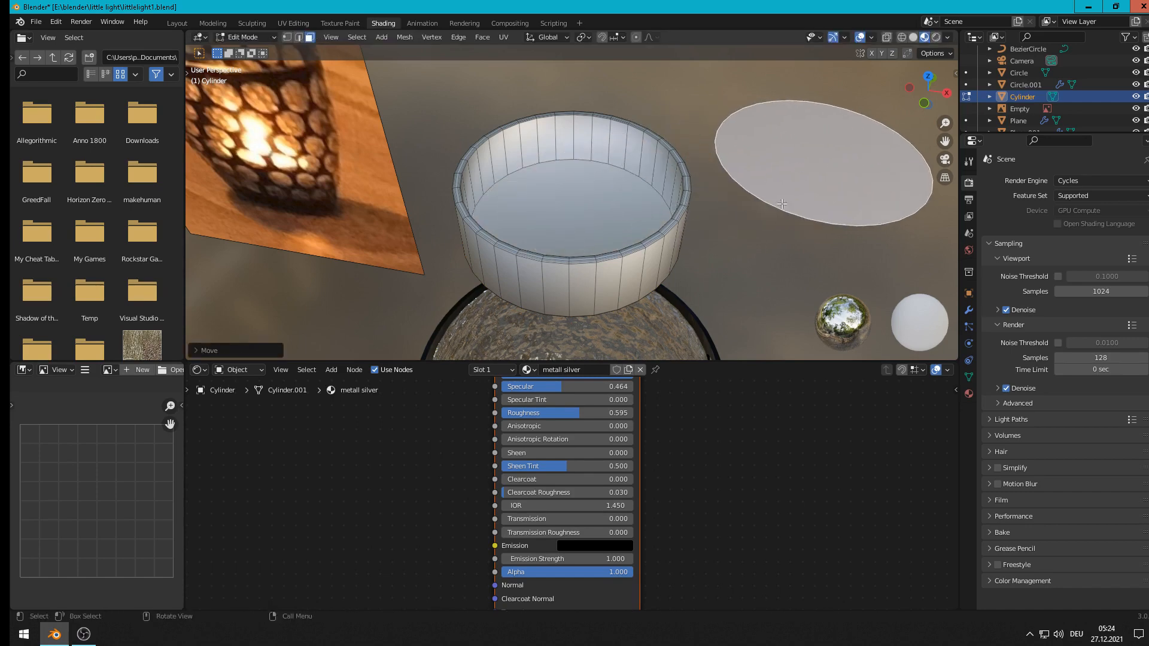
Step: Separate the duplicated round face from the cup by selection, return to Object Mode and select the new disc
middle_drag(702, 226, 666, 264)
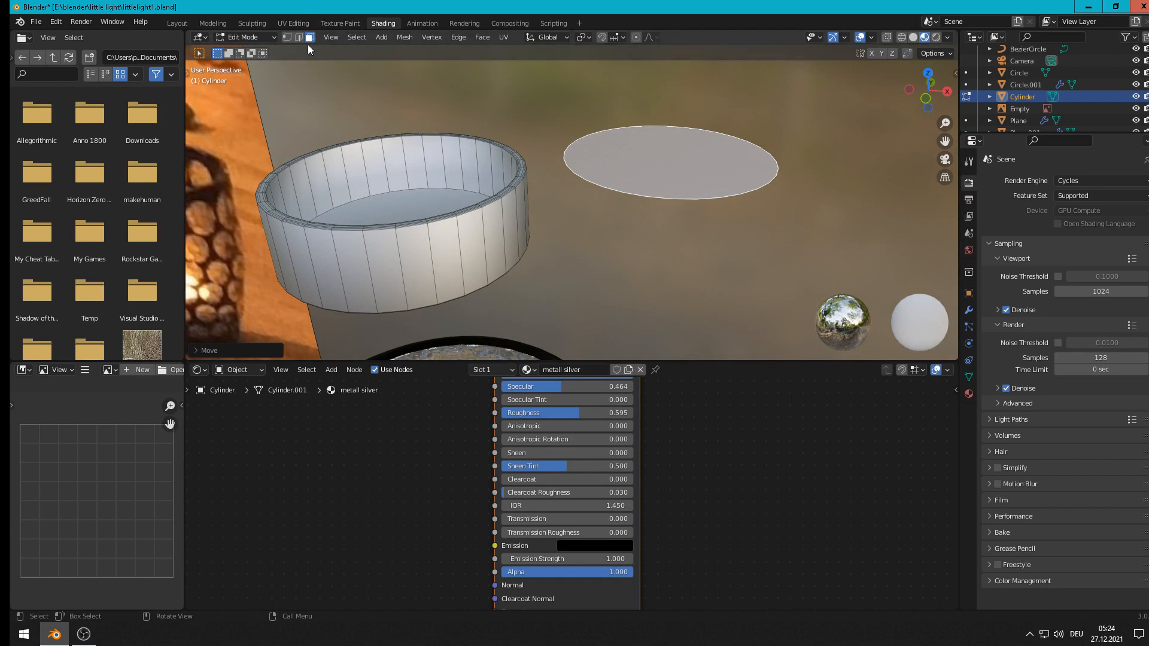
click(481, 37)
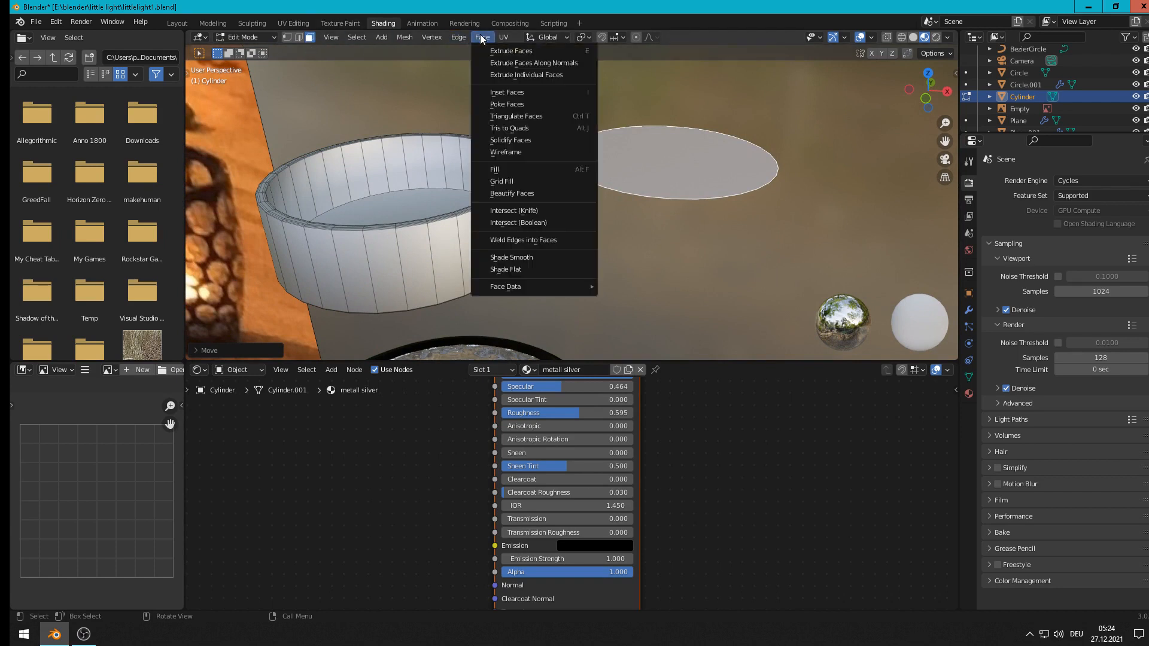
mouse_move(403, 37)
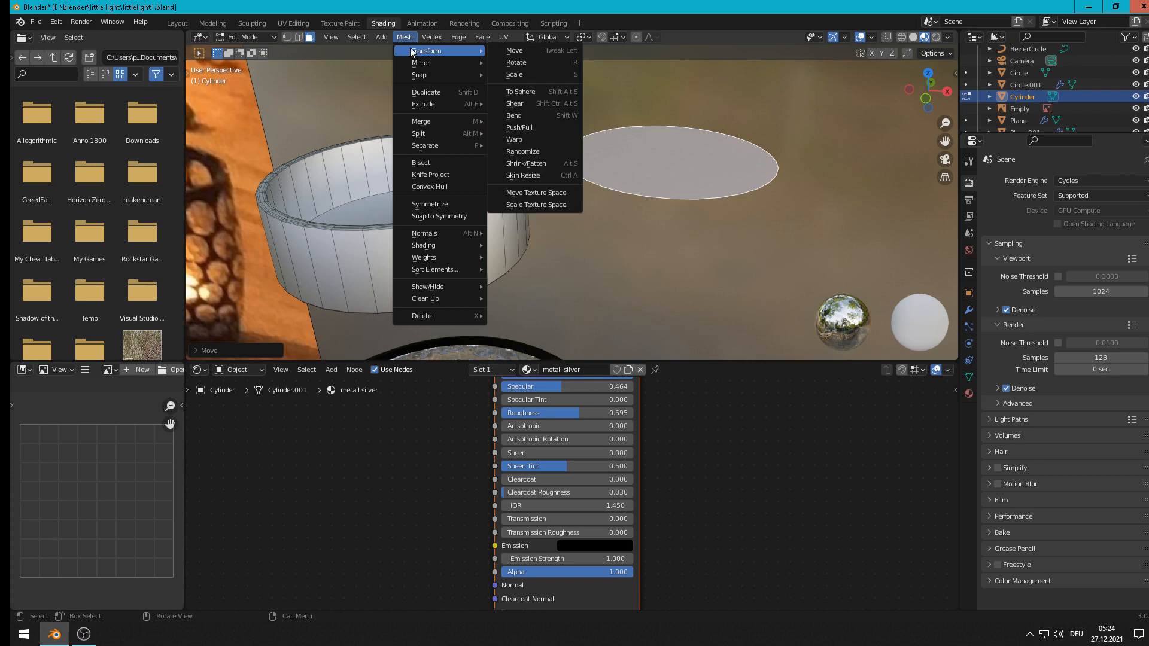
mouse_move(482, 37)
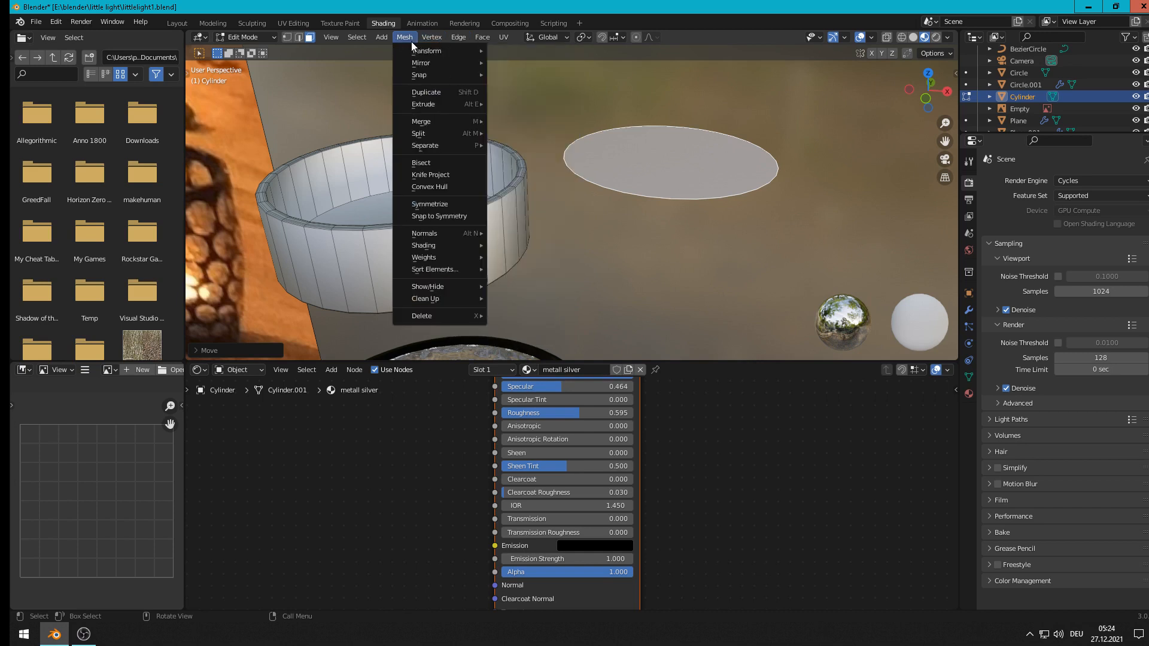
mouse_move(358, 40)
mouse_move(443, 144)
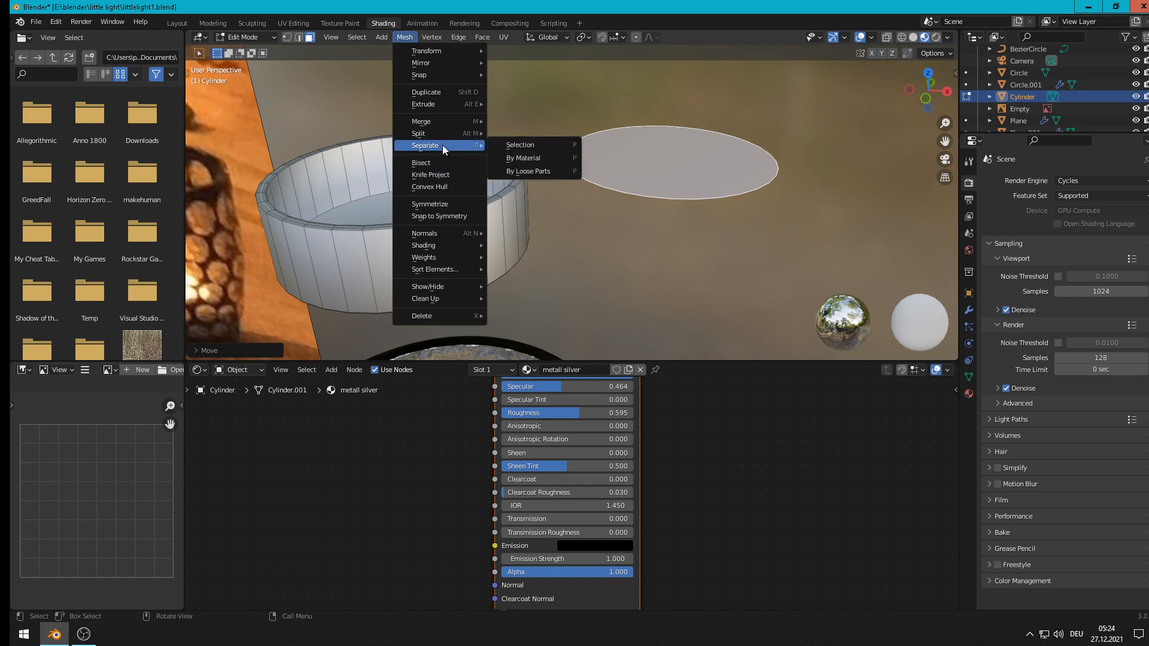
click(506, 140)
key(Tab)
click(658, 201)
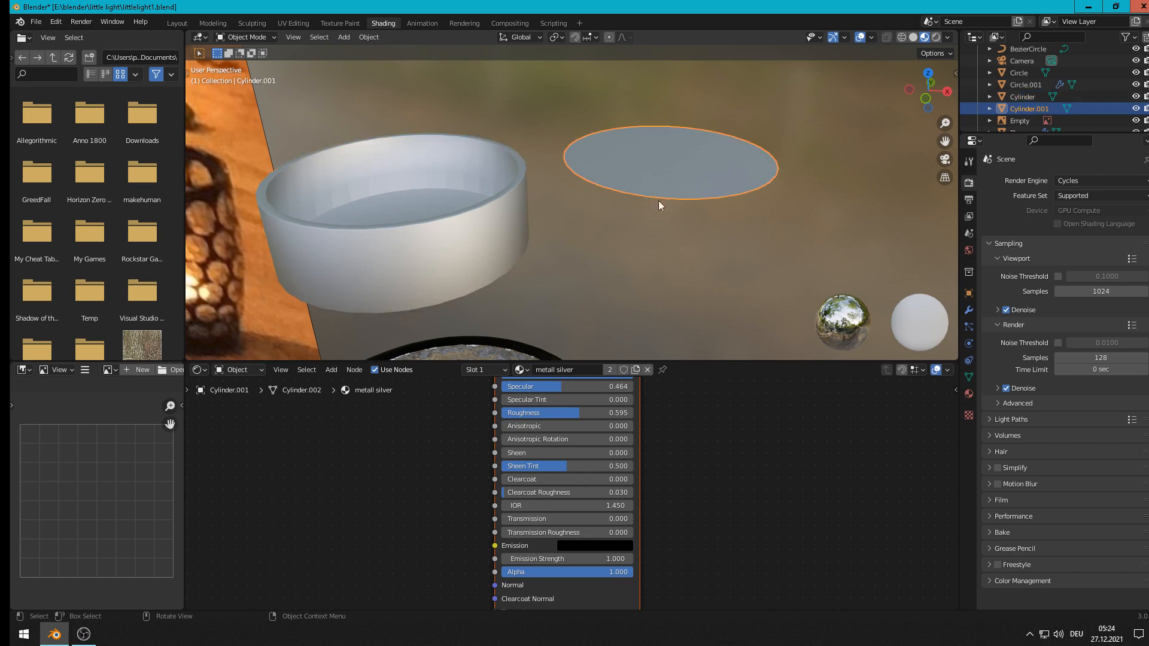
Step: Move the separated disc a little farther from the cup and shift the cup slightly as well
key(g)
click(737, 223)
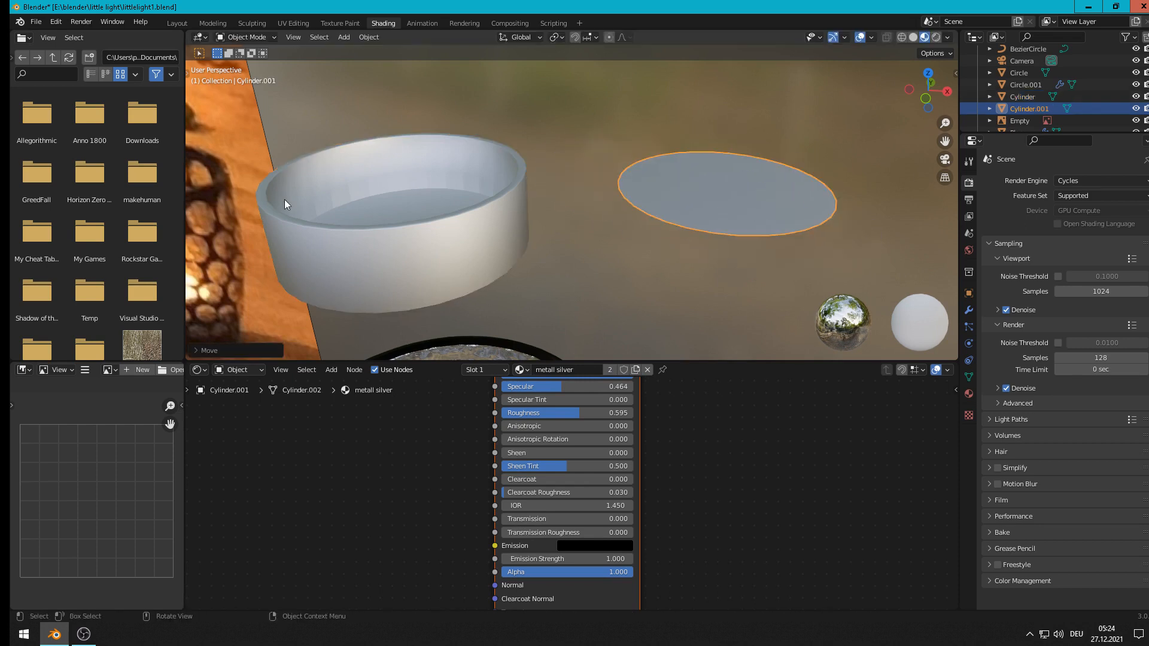
click(465, 244)
key(g)
click(508, 262)
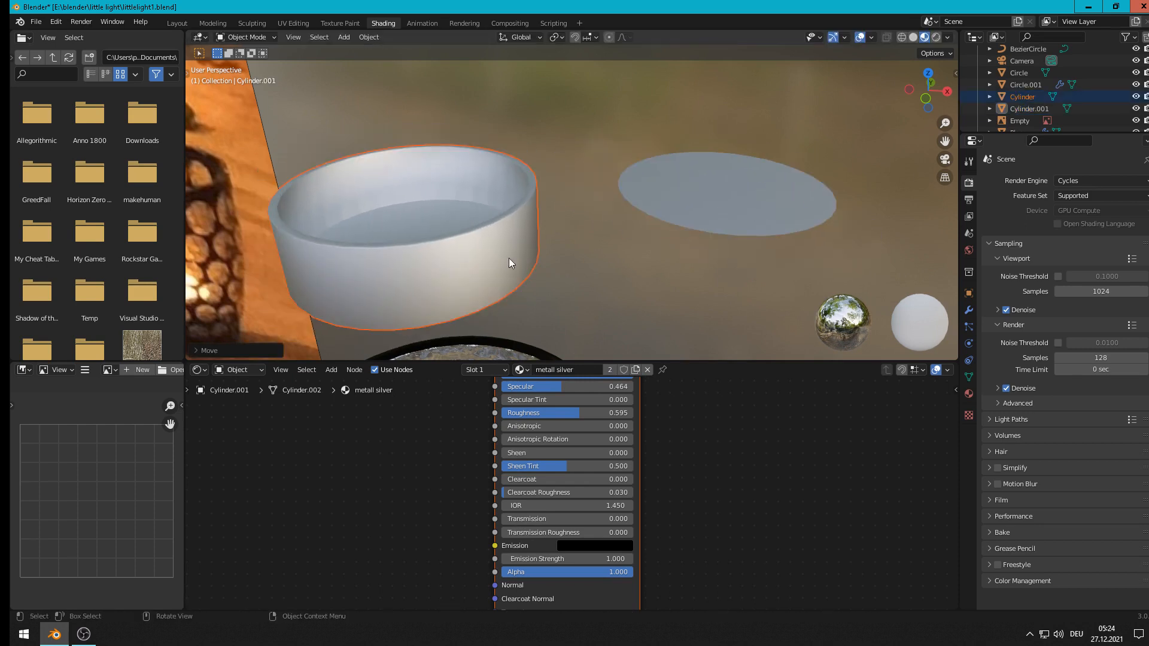
Step: Scale the separated disc down slightly so it is a little smaller than the cup's inner floor
click(744, 195)
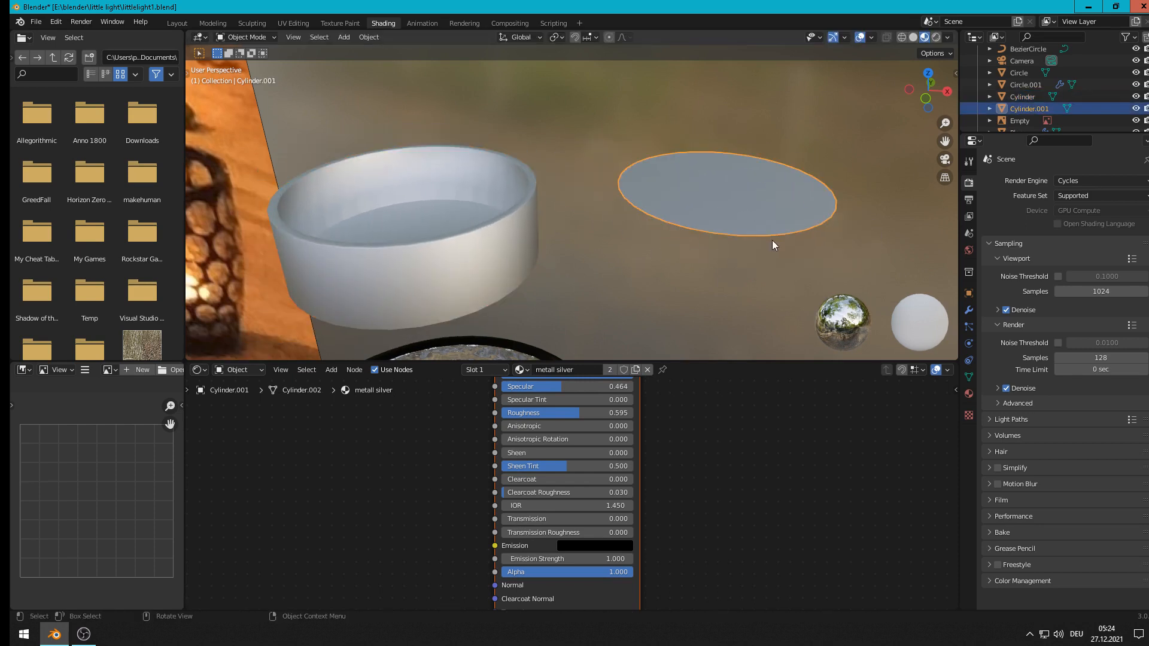
key(s)
click(845, 270)
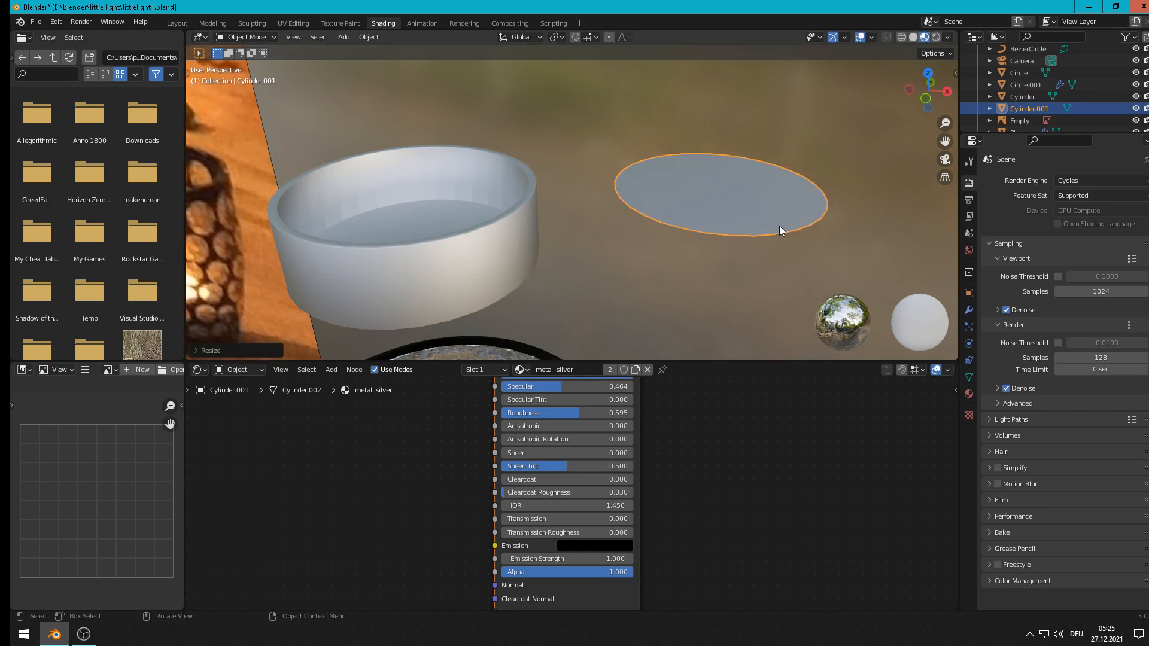
scroll(760, 231, down, 5)
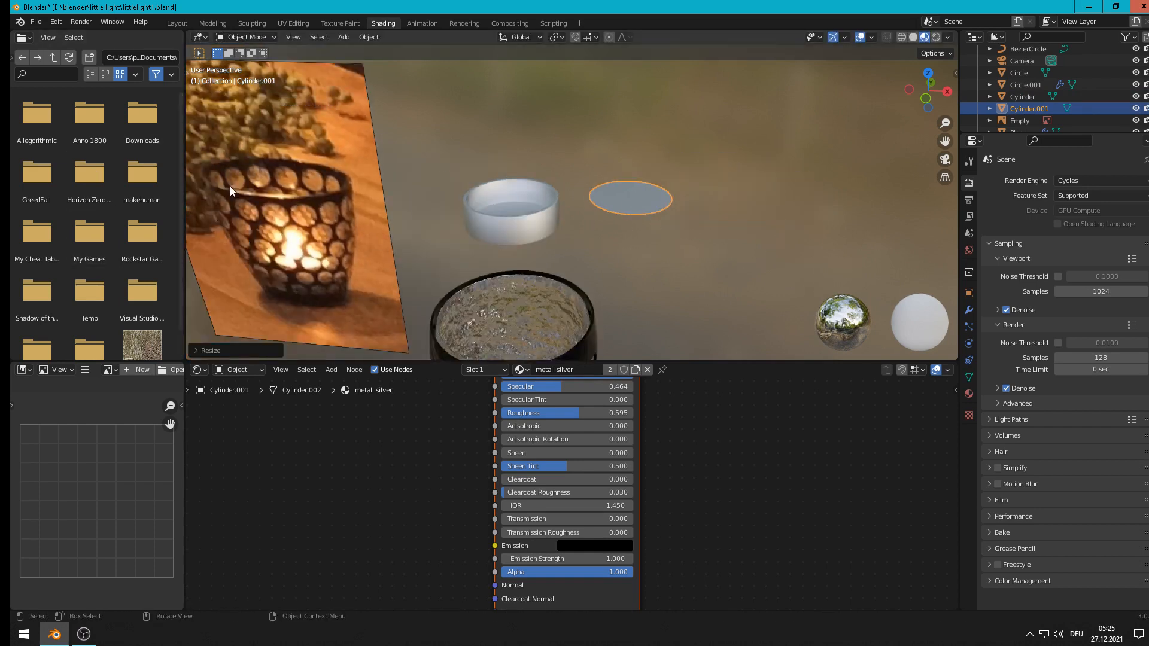
Step: In the Modeling workspace, set the disc's geometry to its origin and move the disc well clear of the cup
click(203, 24)
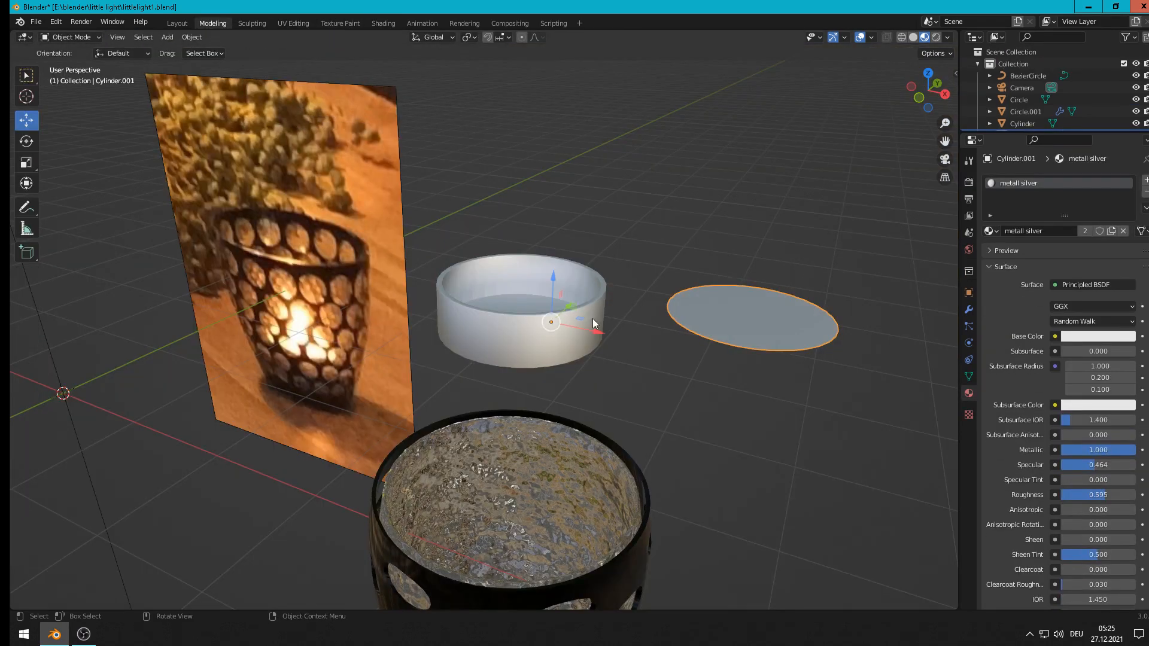
drag(580, 326, 565, 309)
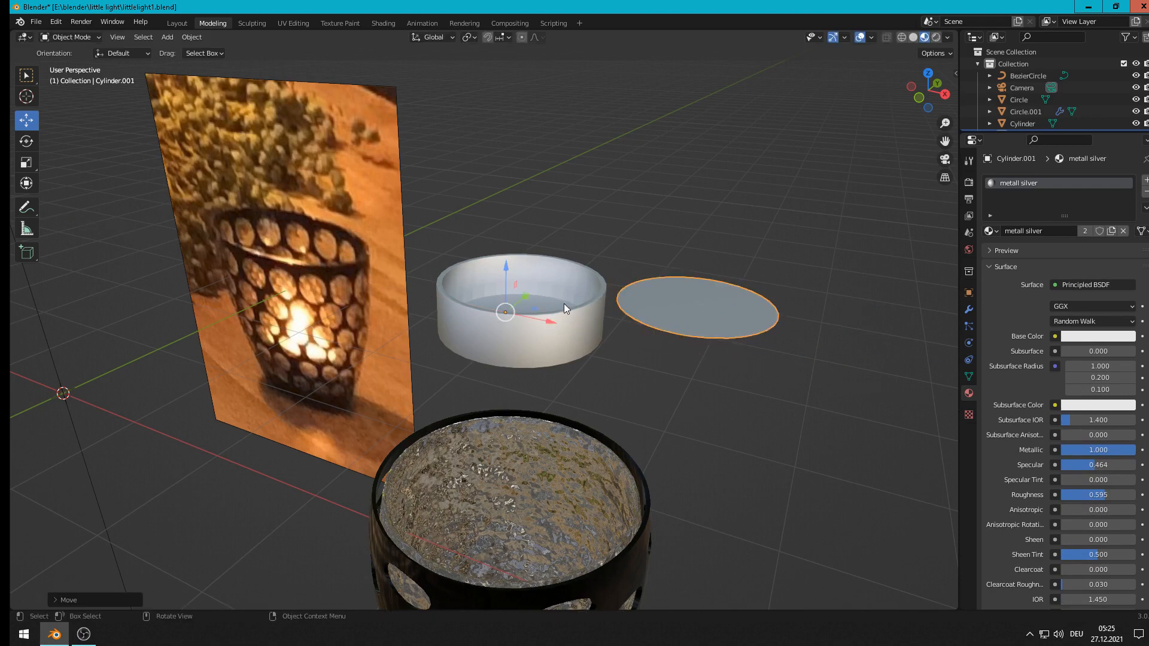
click(192, 39)
mouse_move(230, 60)
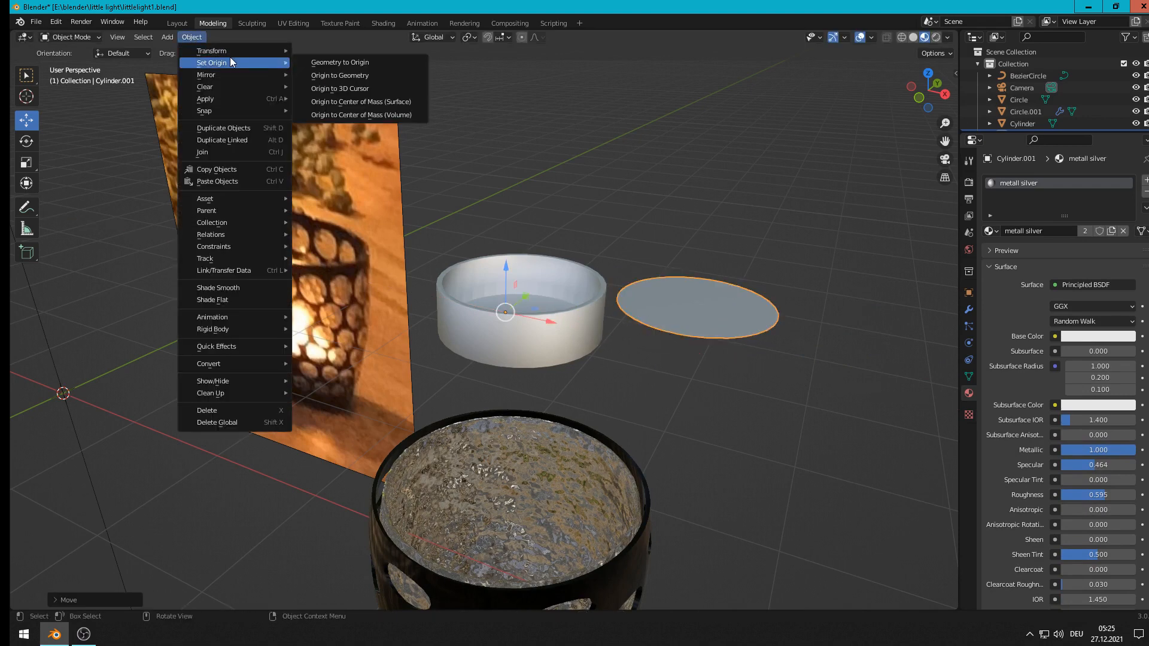
click(342, 64)
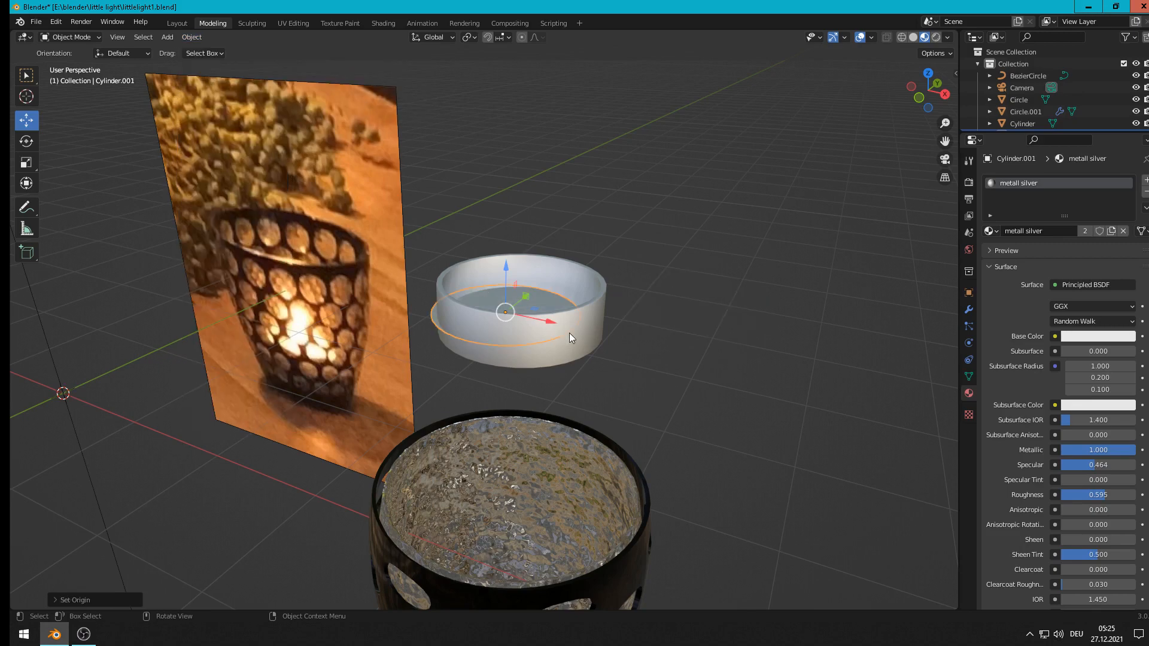
key(g)
click(810, 374)
scroll(844, 374, up, 2)
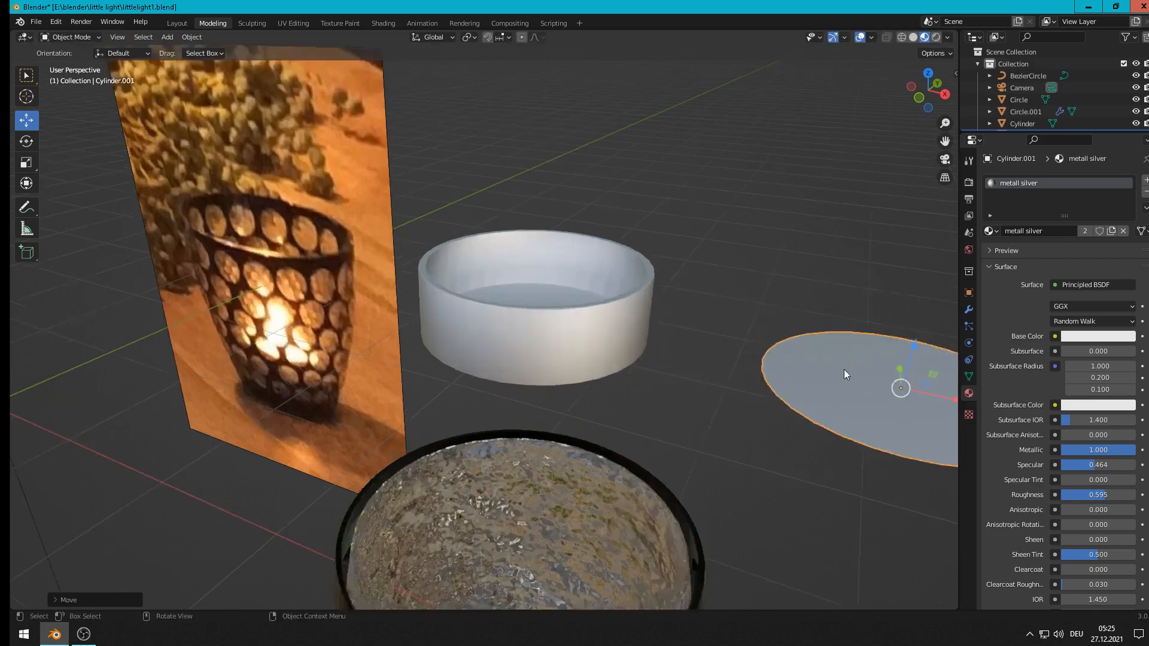
Step: Extrude the whole disc face in Edit Mode and raise it about 0.17 m along Z to form the wax body
key(KP_Decimal)
key(Tab)
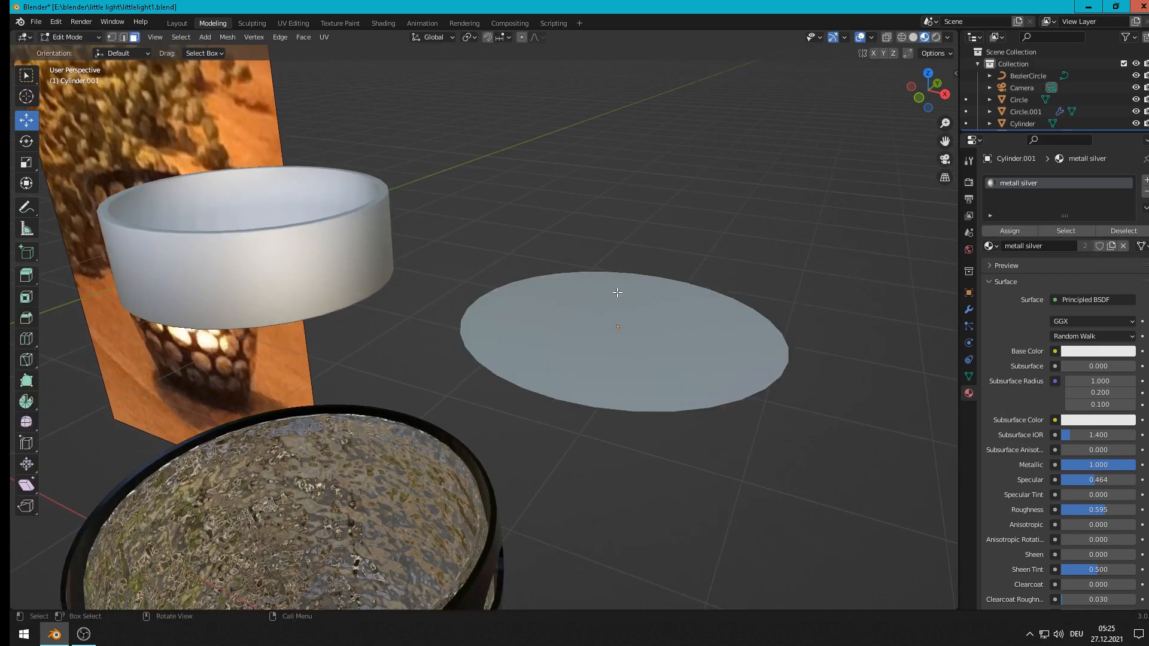
key(a)
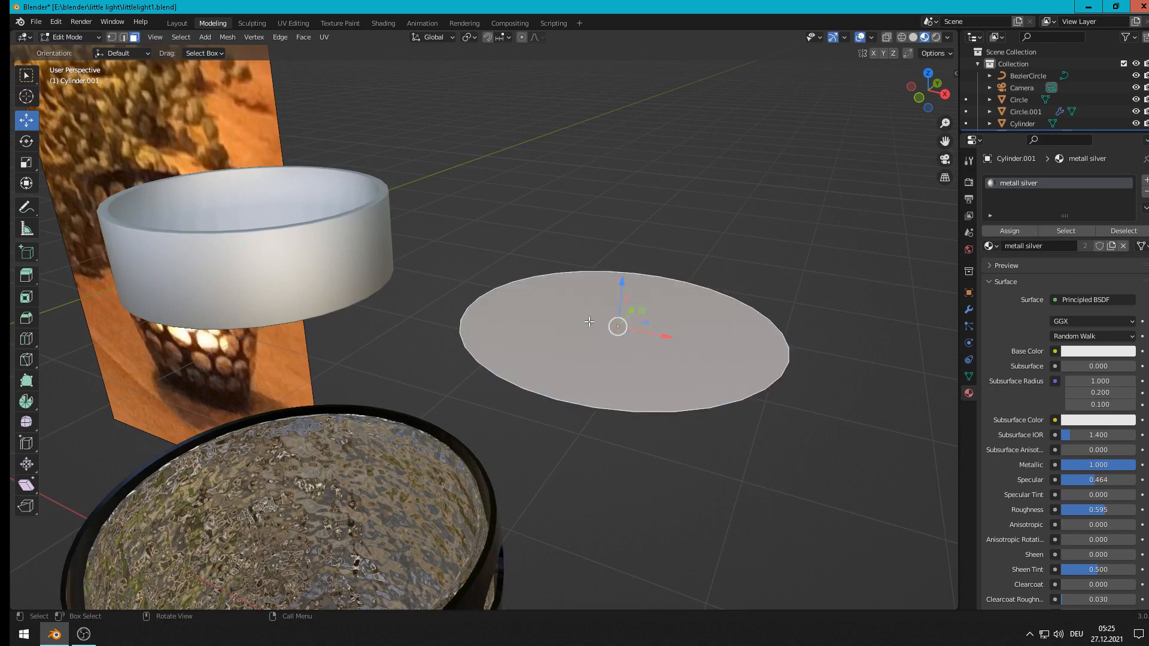
key(e)
click(625, 300)
drag(621, 283, 628, 210)
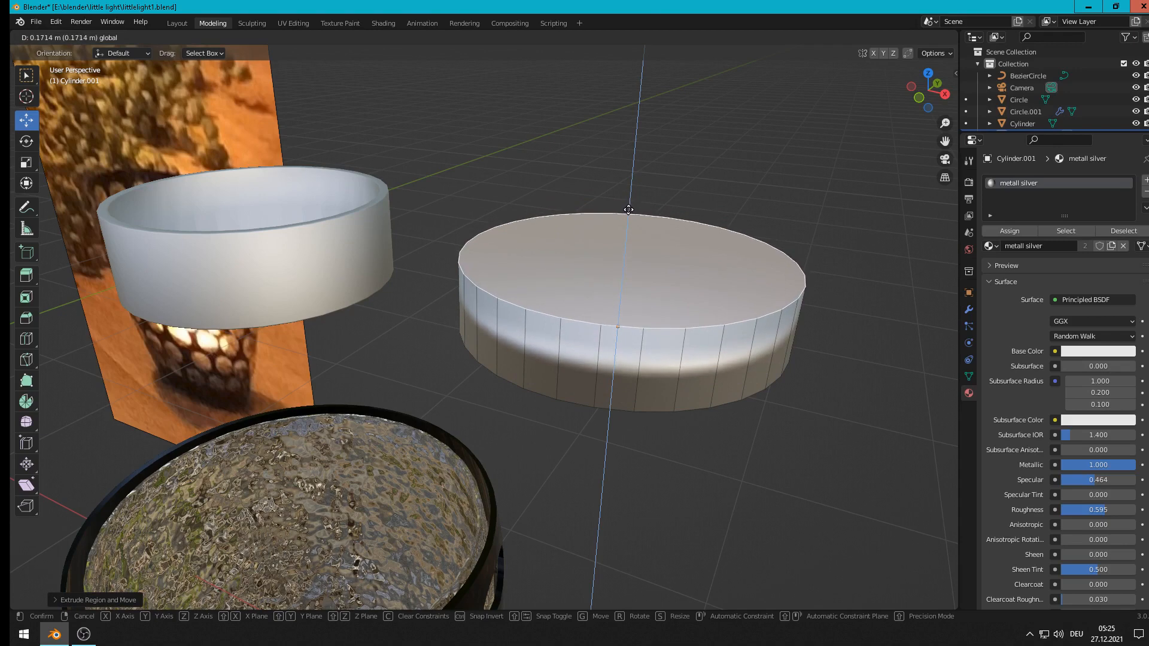
click(628, 210)
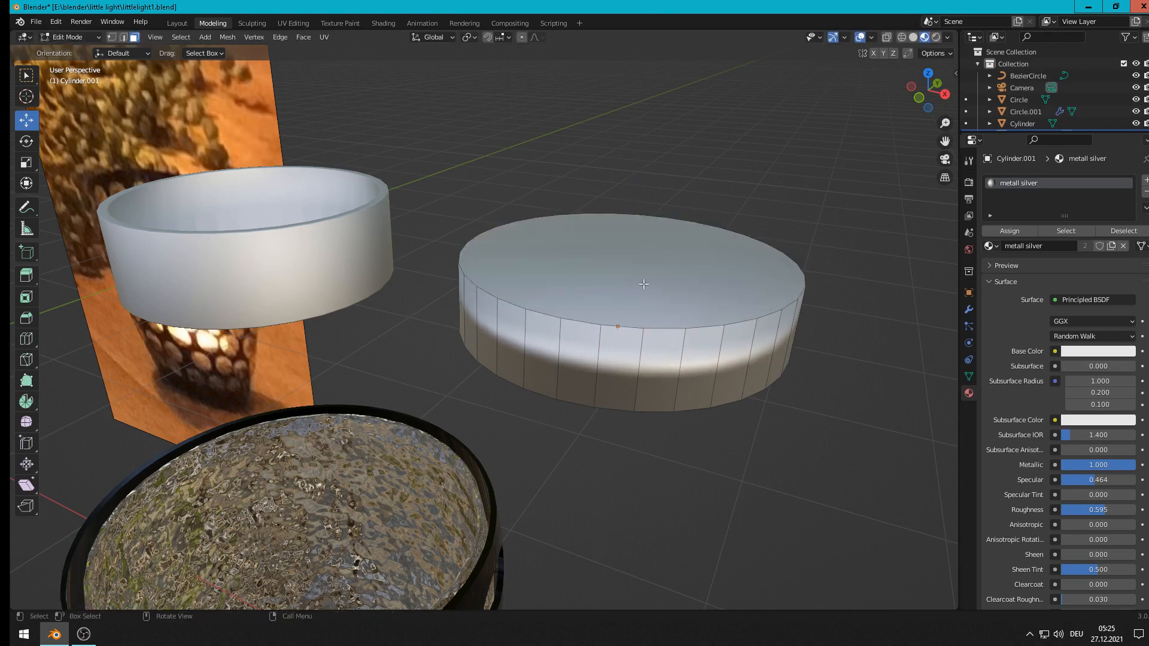
Step: Extrude the wax body's top face inward at about 0.29 scale and lower the small centre face slightly along Z
click(673, 269)
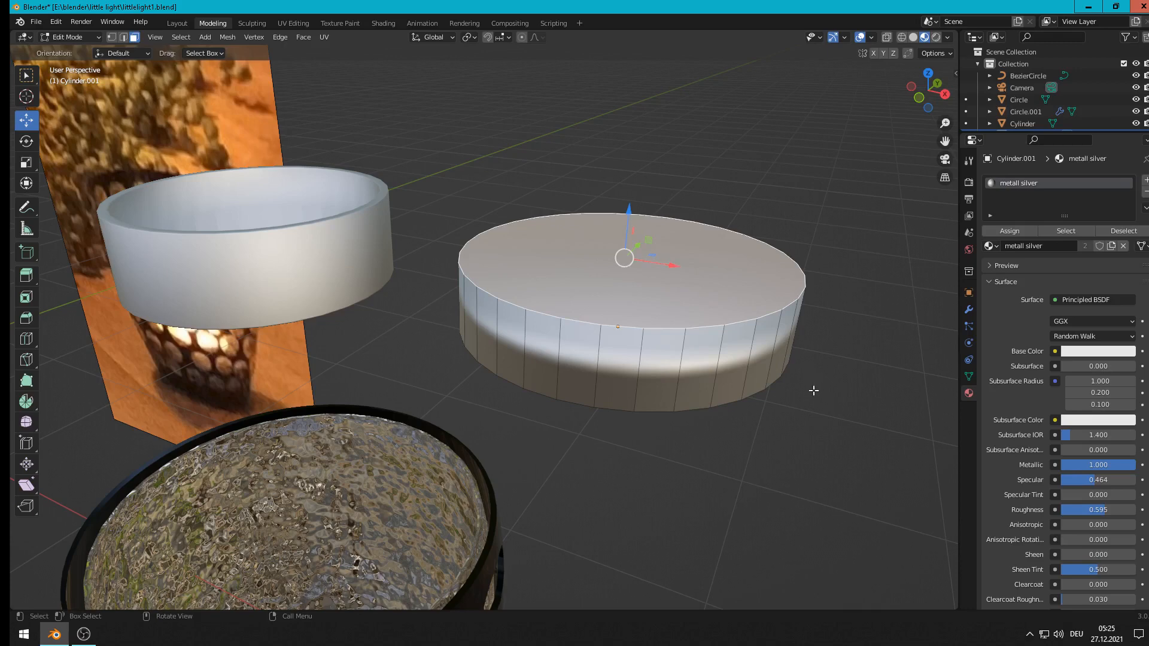
key(e)
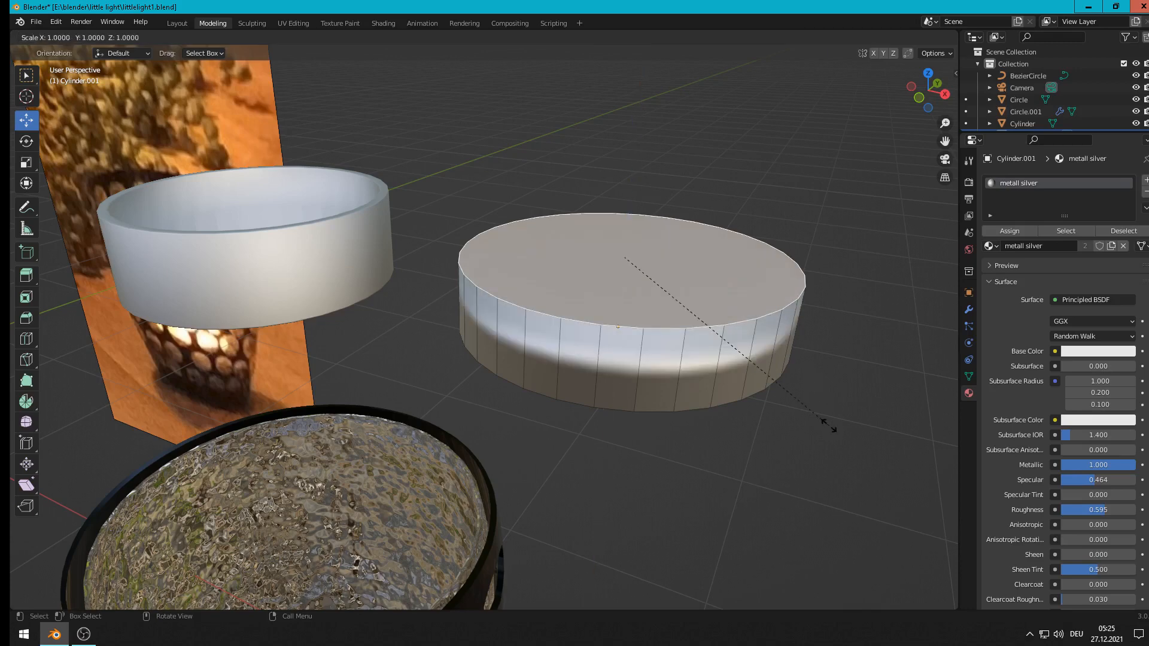
key(s)
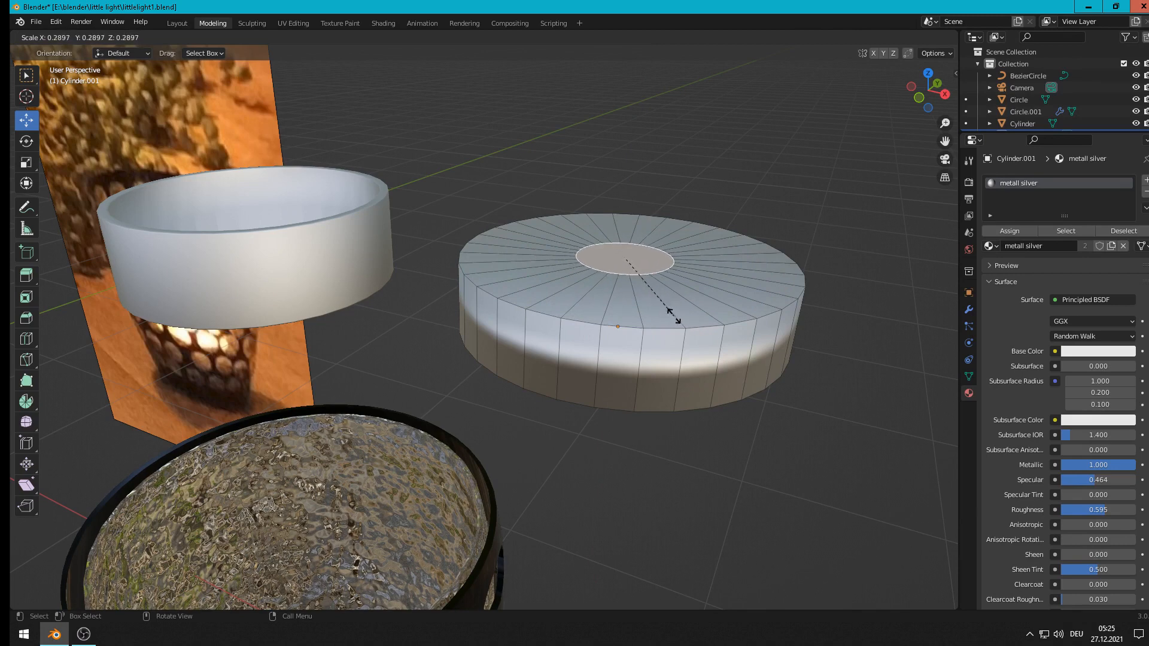
click(667, 311)
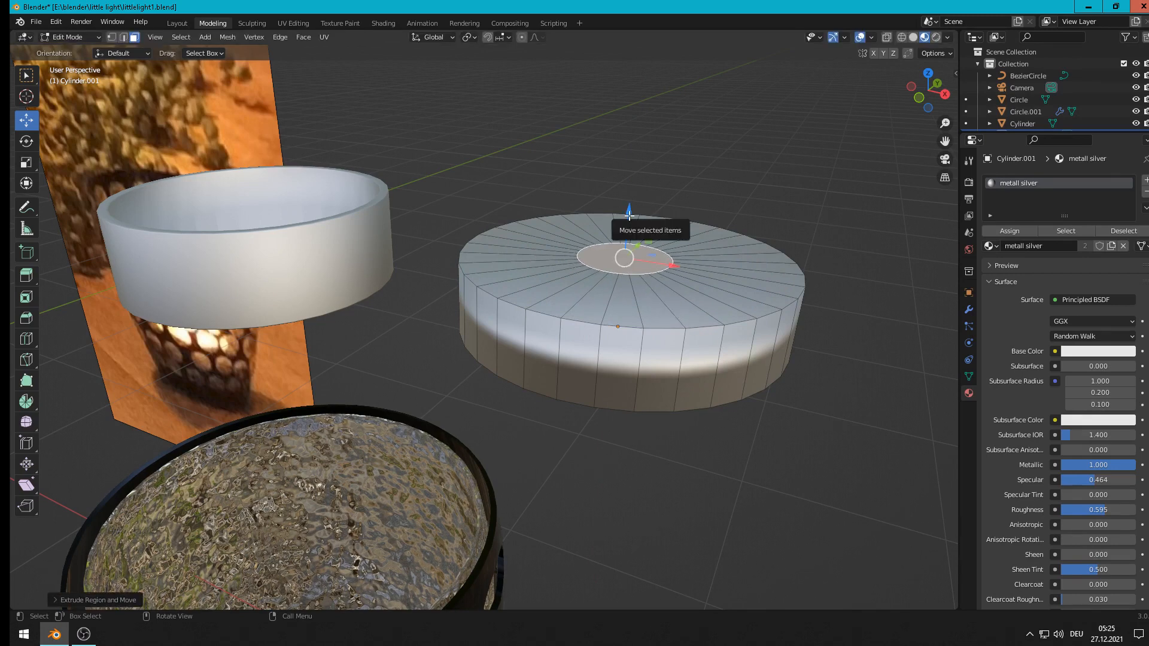
drag(629, 215, 627, 238)
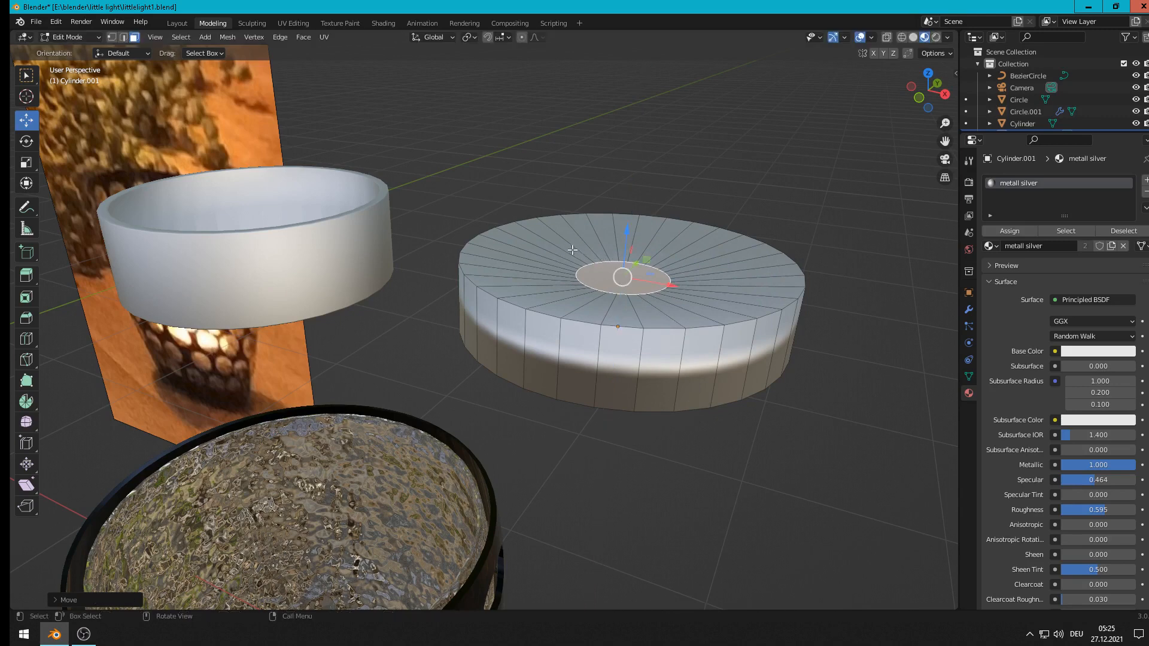
Step: Add one centred loop cut around the wax body's top ring, halfway between the outer rim and centre face
key(ctrl+r)
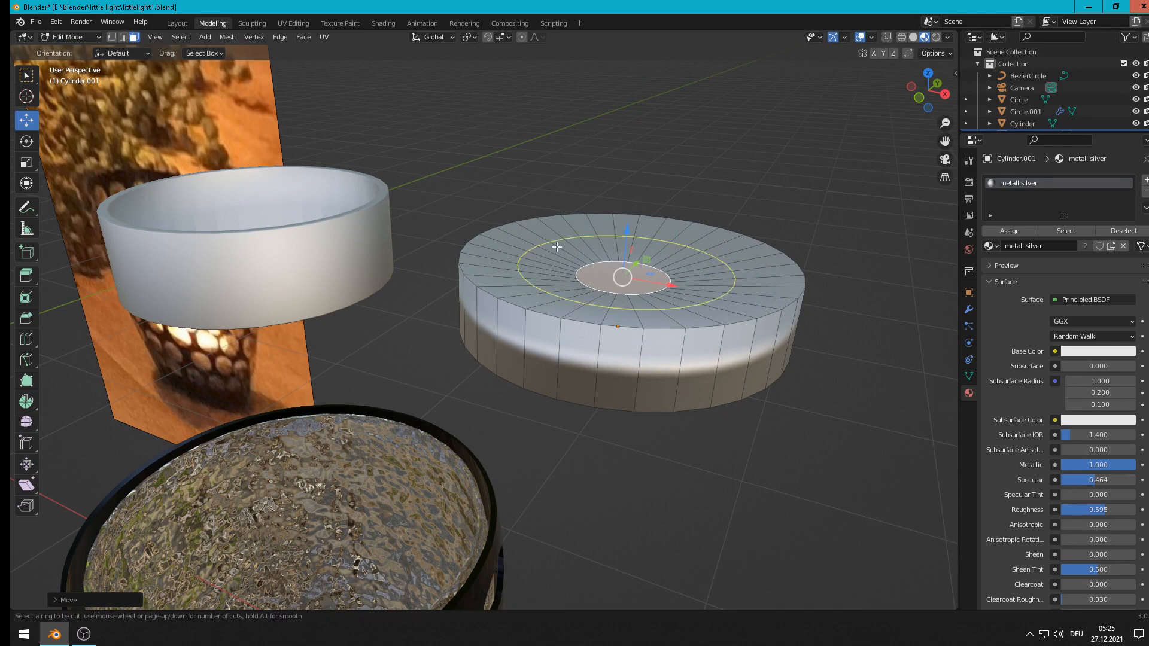
click(557, 246)
right_click(556, 246)
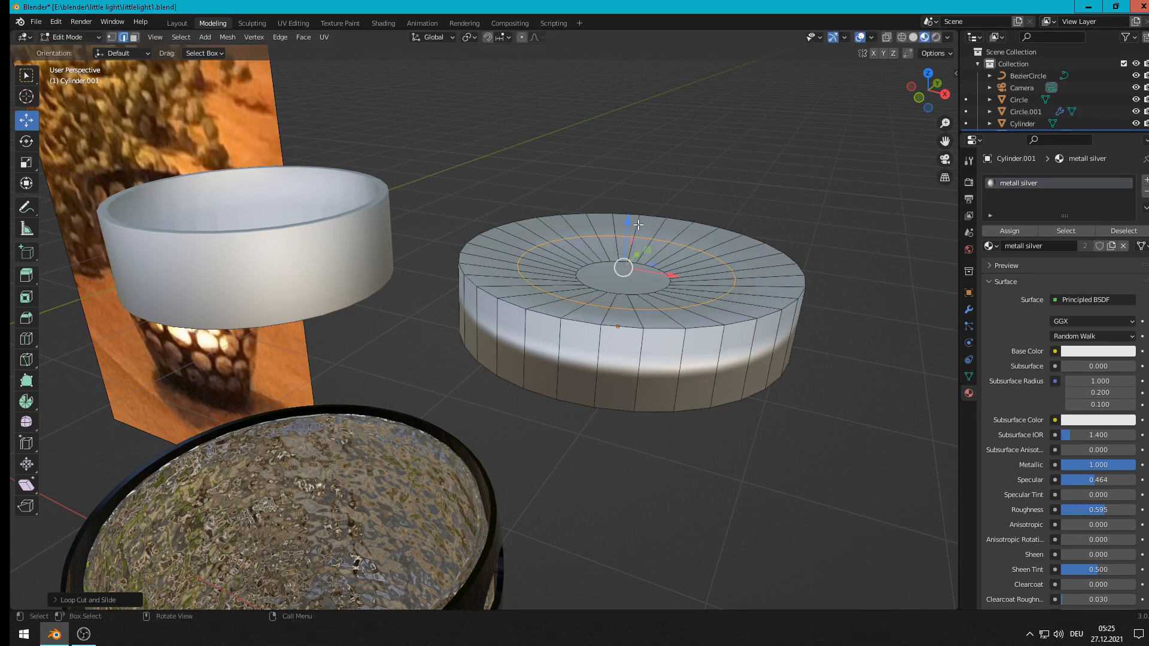
Step: Lower the middle loop on the wax body's top slightly and bevel it about 0.24 m wide with three segments
drag(628, 230, 627, 235)
key(ctrl+b)
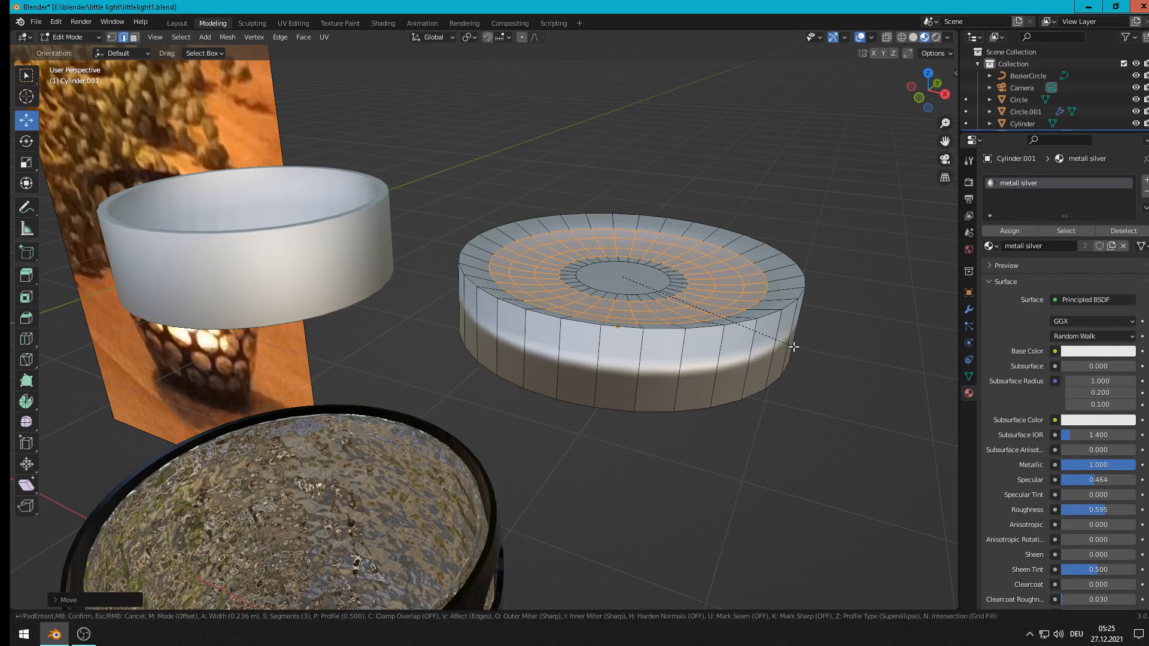
click(793, 346)
key(Tab)
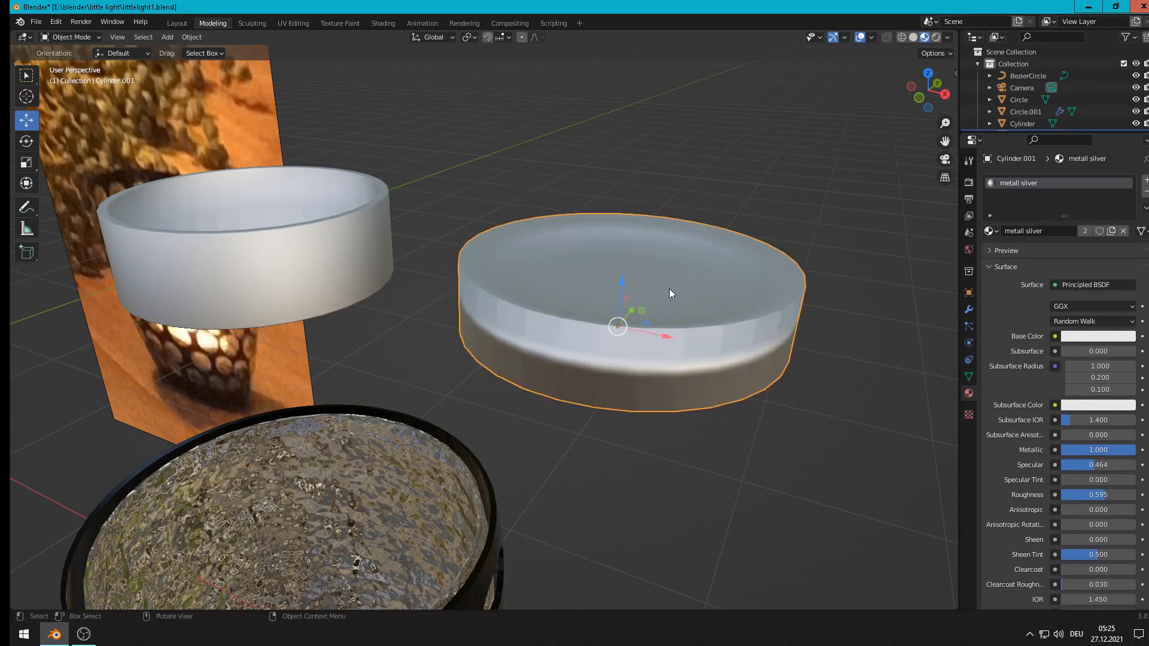
Step: Round the wax body's upper outer rim with a three-segment bevel in Edit Mode
key(Tab)
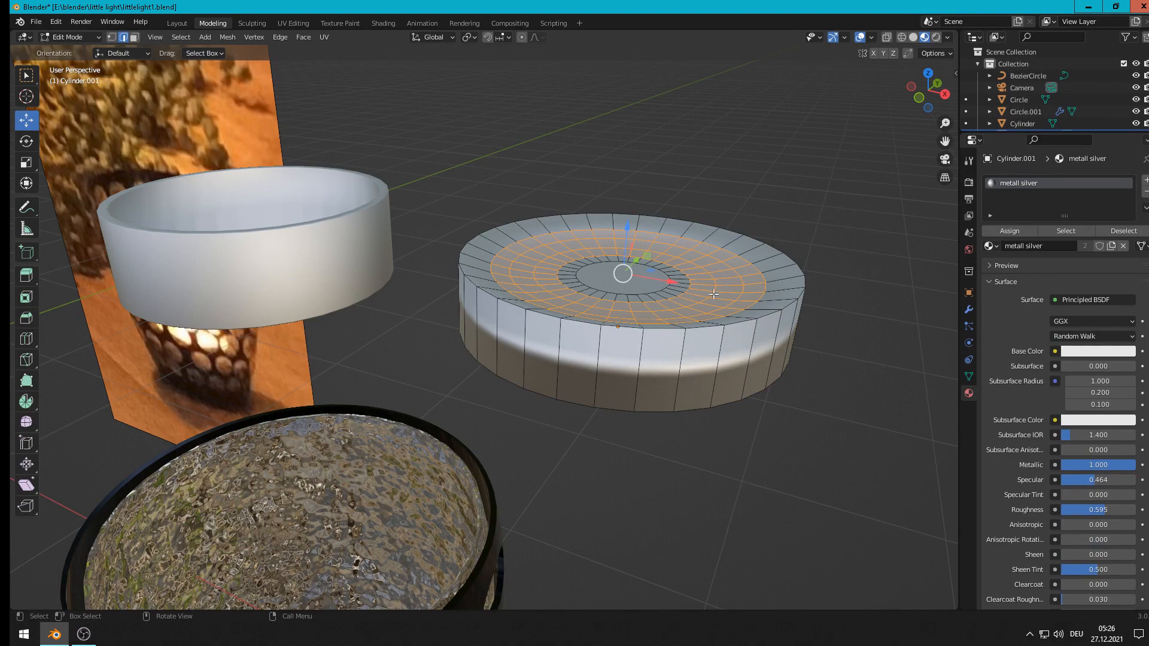
key(a)
middle_drag(641, 280, 476, 267)
scroll(621, 281, up, 2)
key(Tab)
key(Tab)
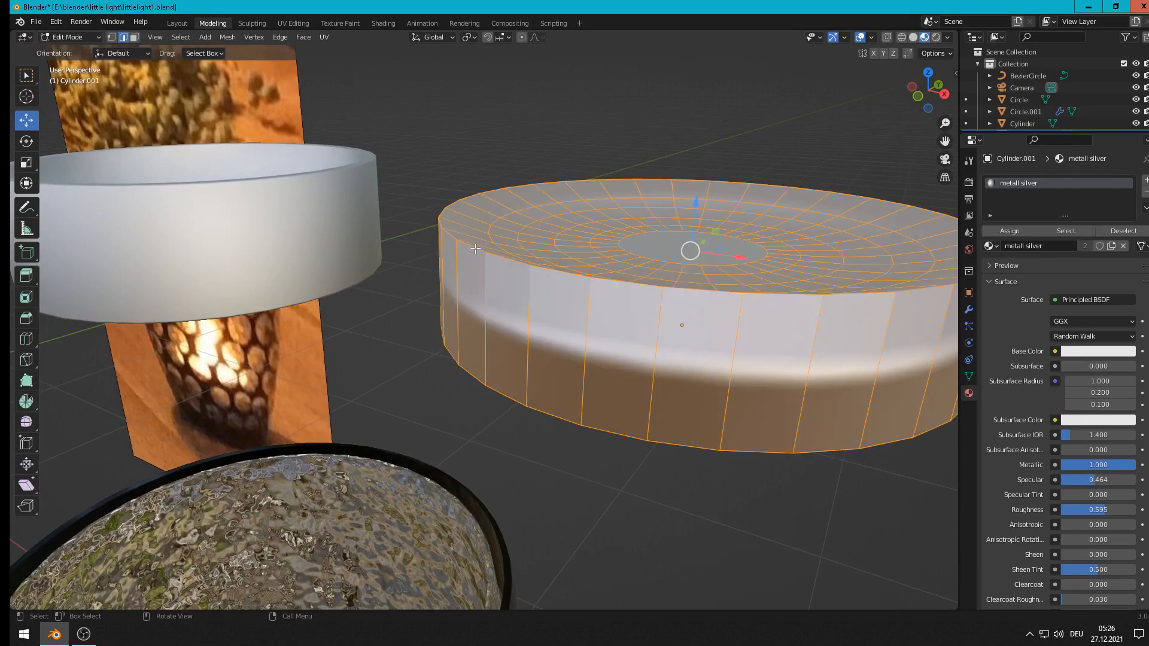
alt+click(475, 248)
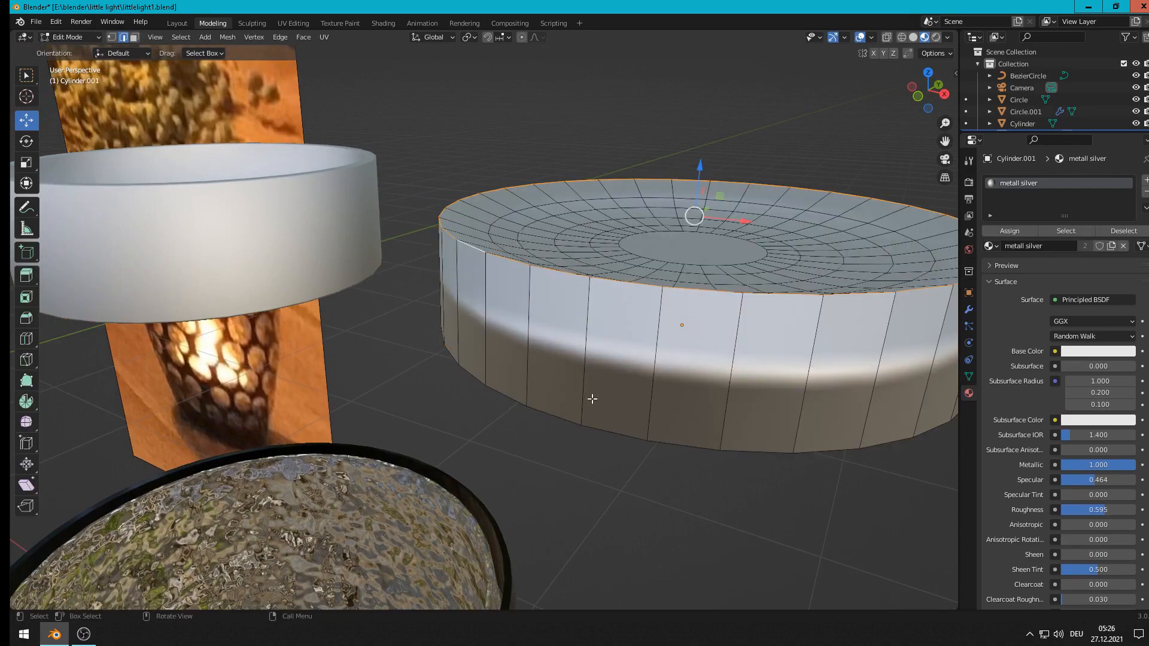
key(ctrl+b)
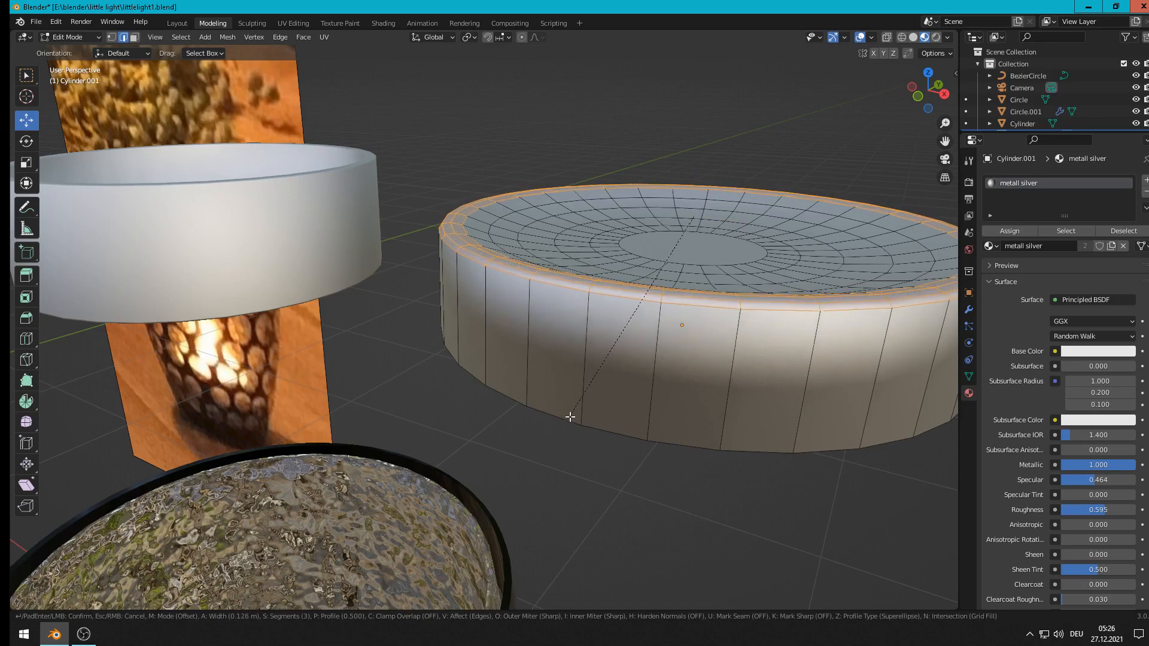
click(559, 416)
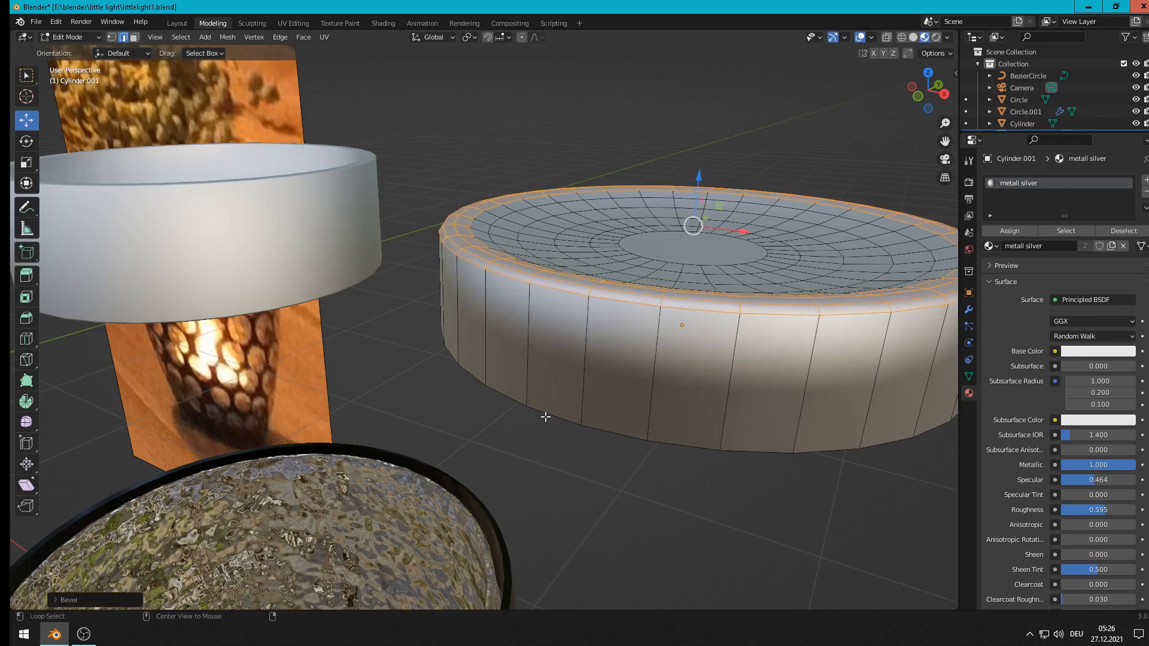
Step: Bevel the wax body's lower outer rim about 0.06 m wide with three segments
alt+click(545, 417)
key(ctrl+b)
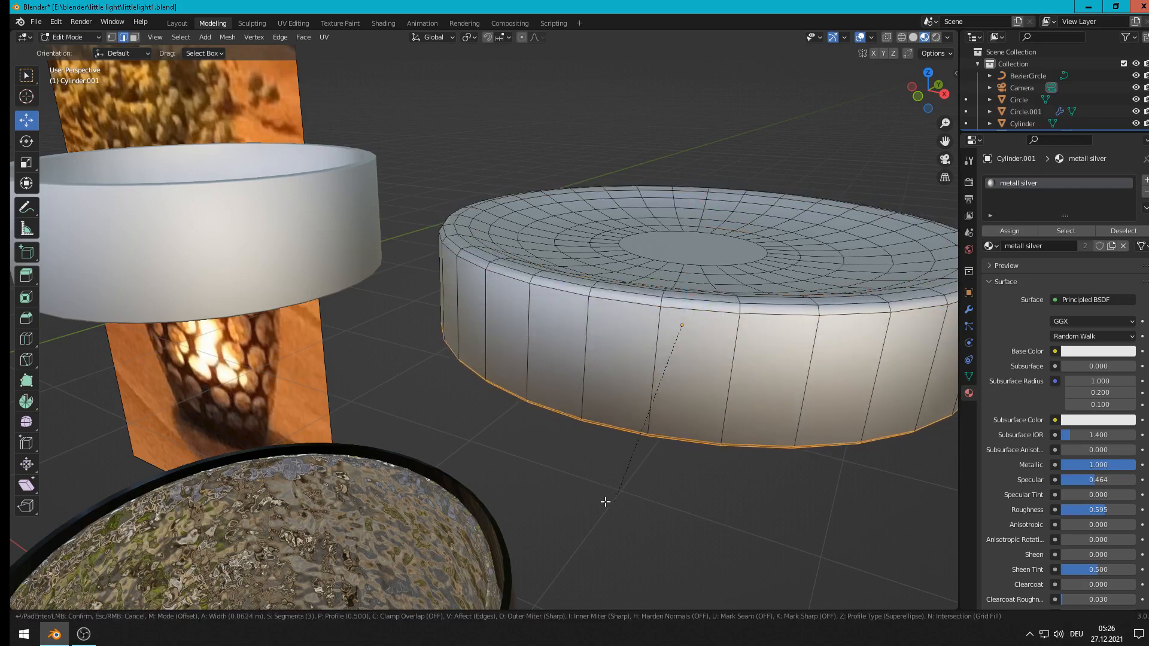
click(605, 501)
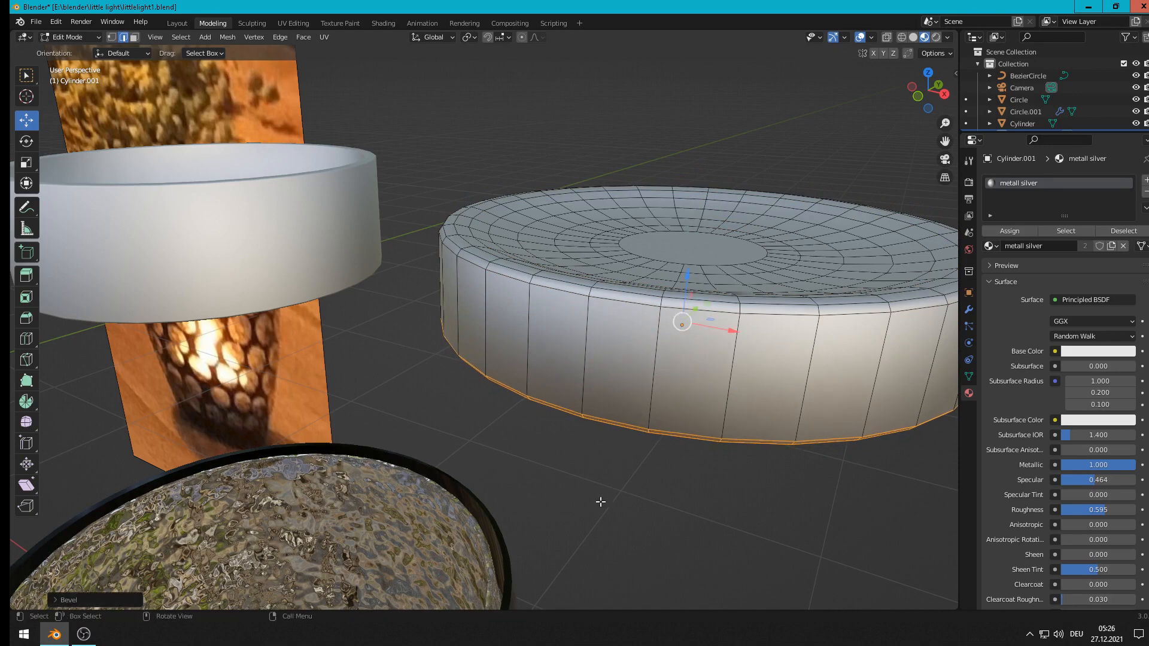
Step: Add a loop cut around the wax body's side wall, slid down towards the lower rim, and return to Object Mode
key(ctrl+r)
click(585, 375)
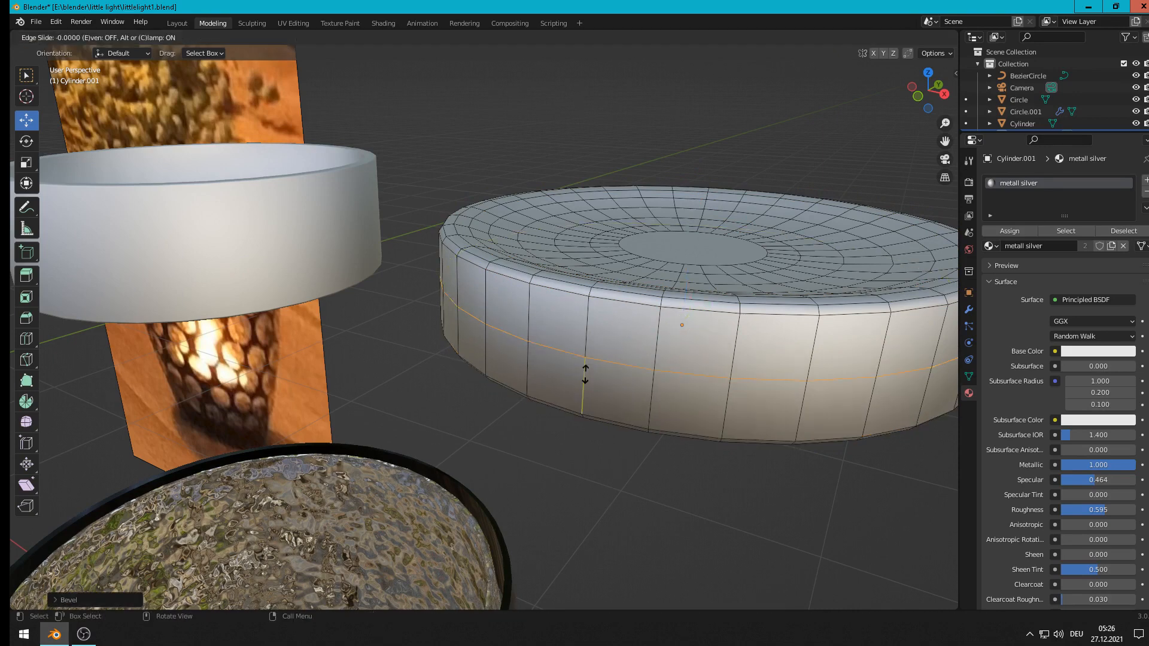
click(576, 424)
scroll(898, 320, down, 3)
key(Tab)
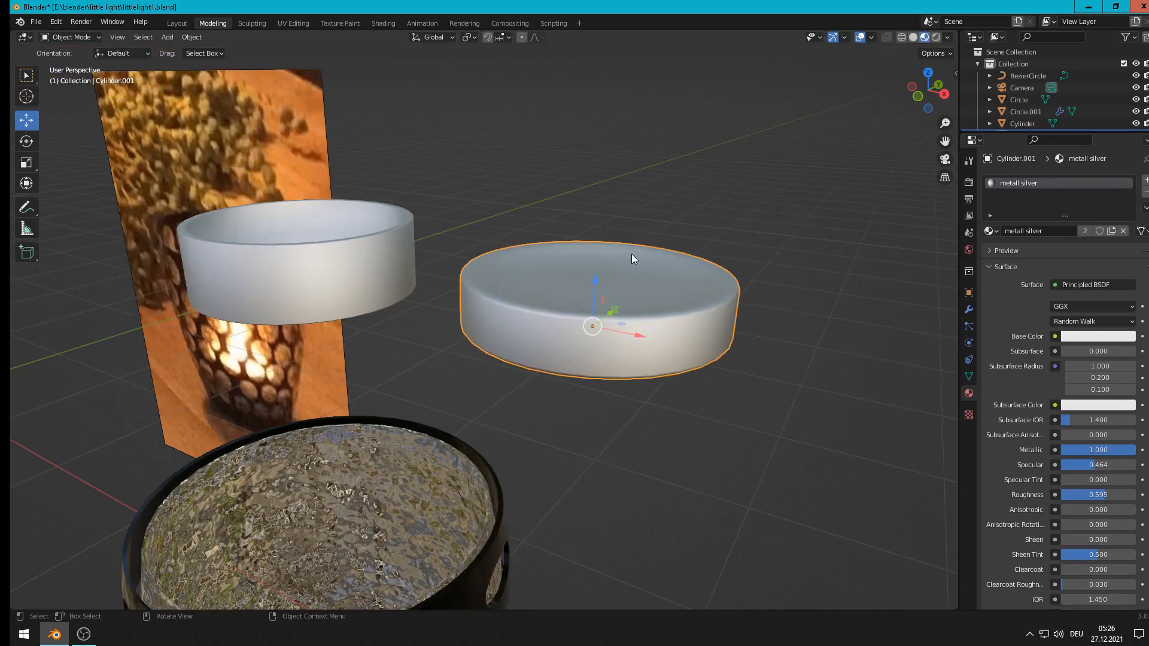
Step: Switch to the Shading workspace and show the wax body's material properties
click(383, 22)
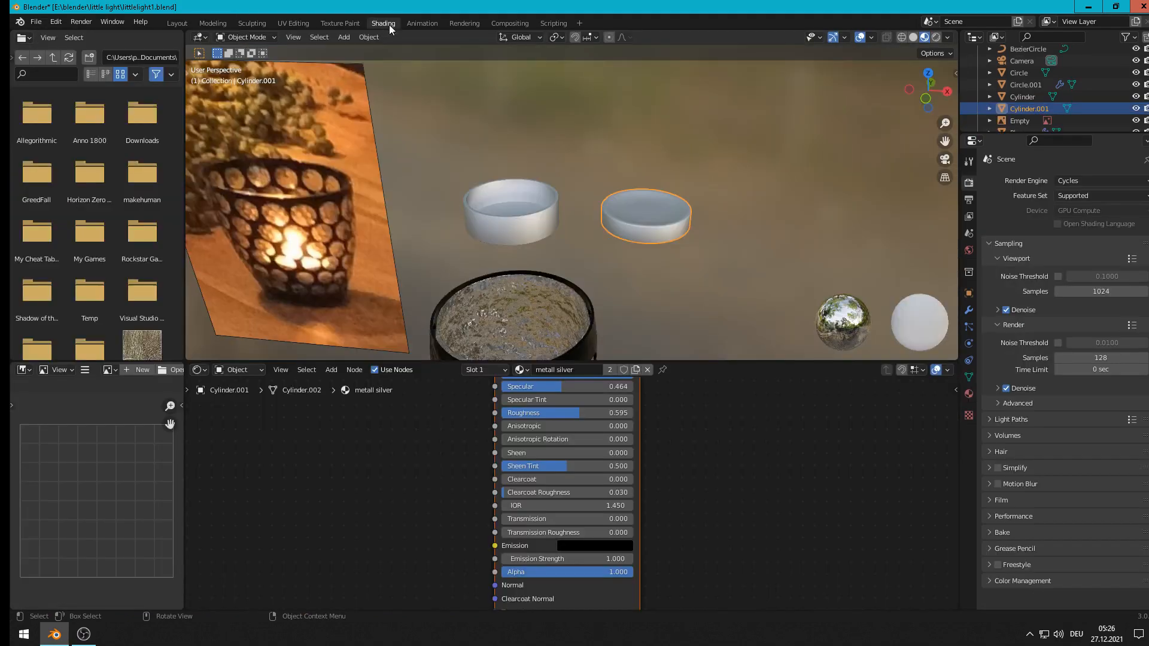
click(969, 394)
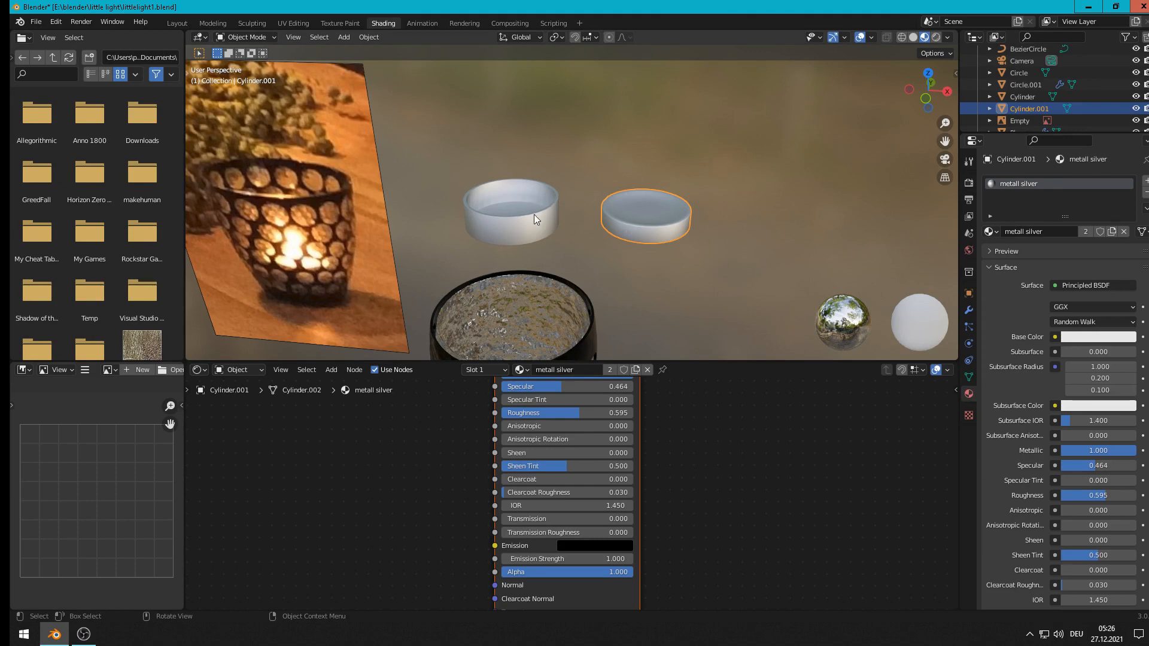
Step: Rename the wax body's material to "candle"
click(1029, 229)
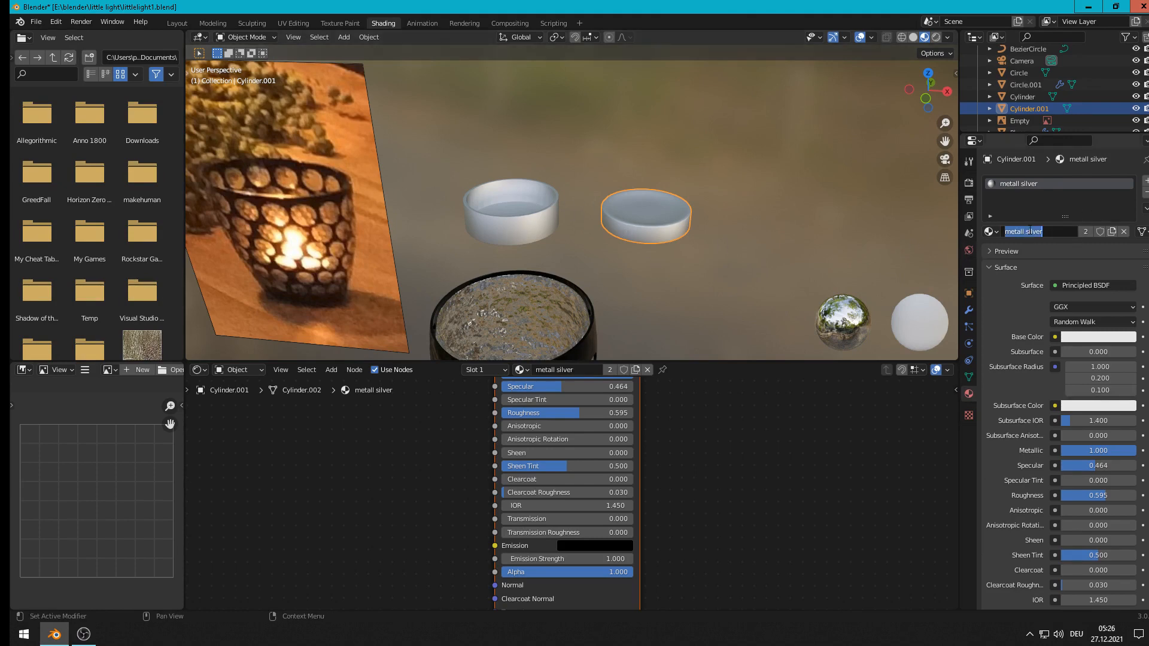
text(candle)
key(Return)
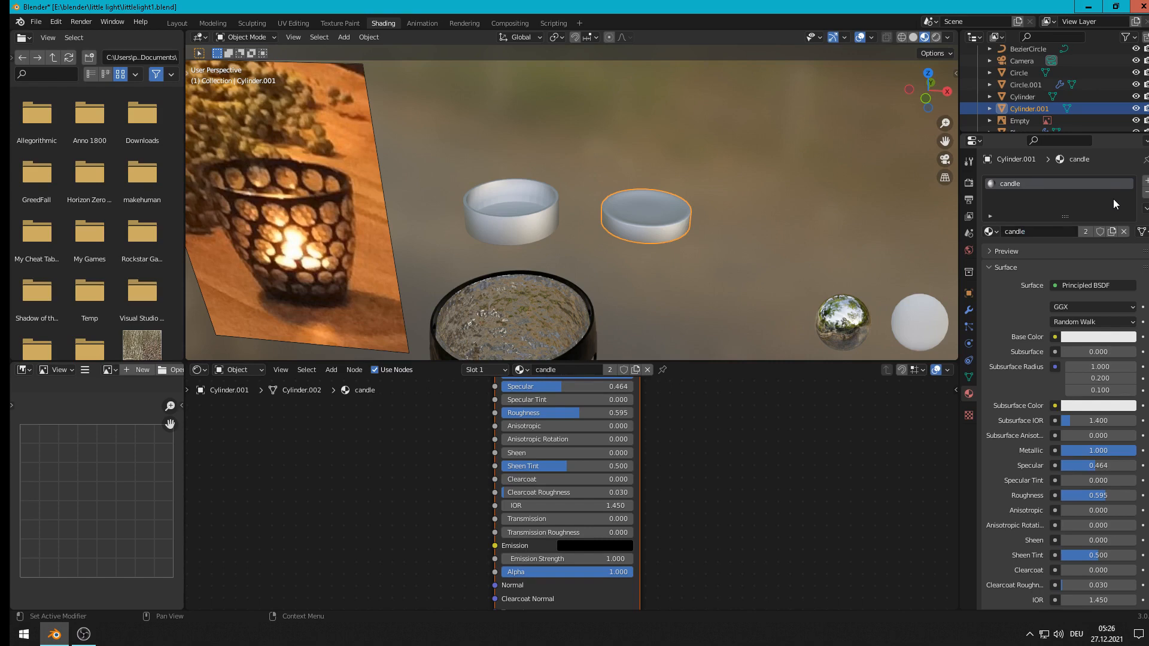
Step: Select the metal cup and rename its material to "alu"
click(530, 221)
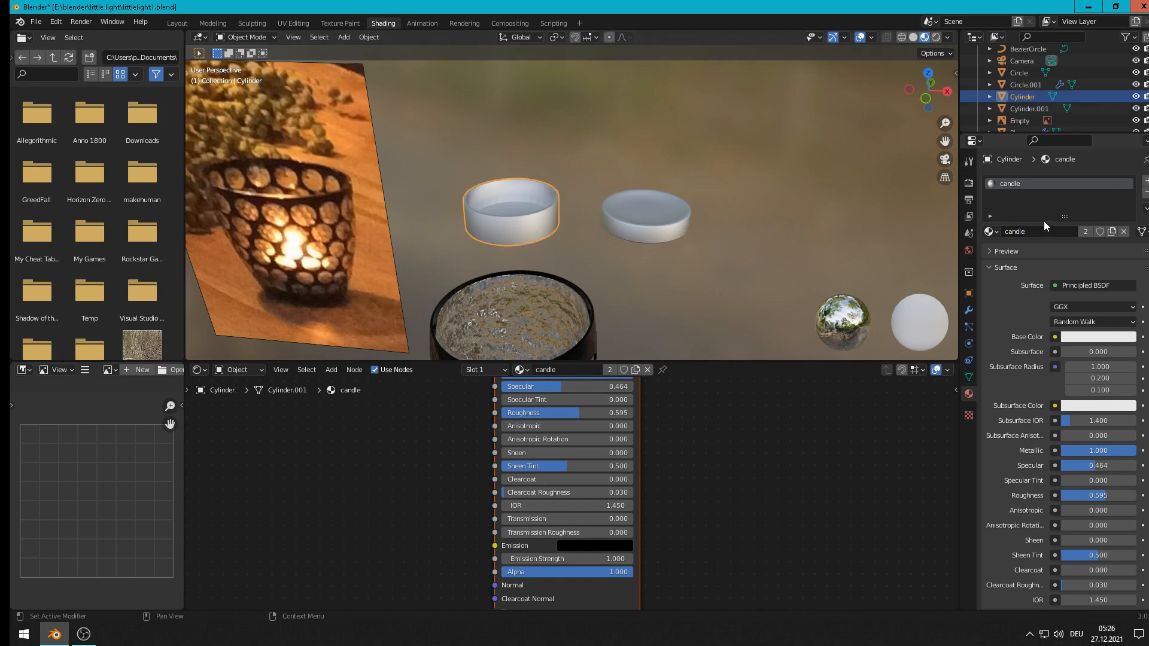
double_click(1026, 231)
text(uk)
text(lu)
key(Return)
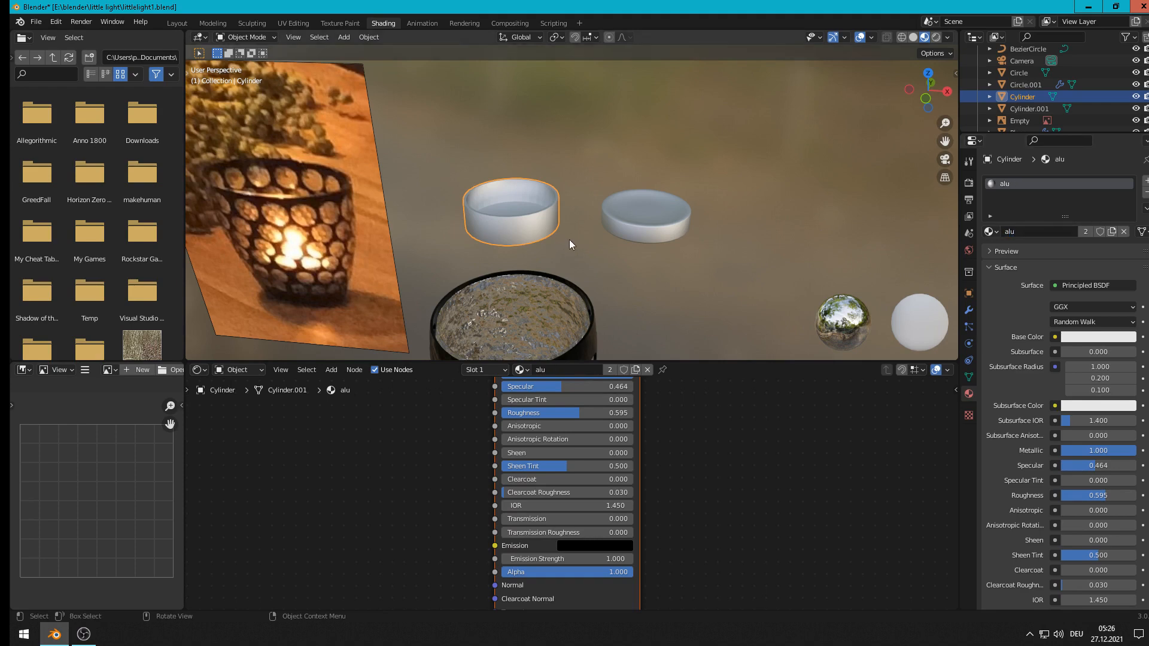
Step: Replace the wax body's shared material with a new material named "wax"
click(674, 229)
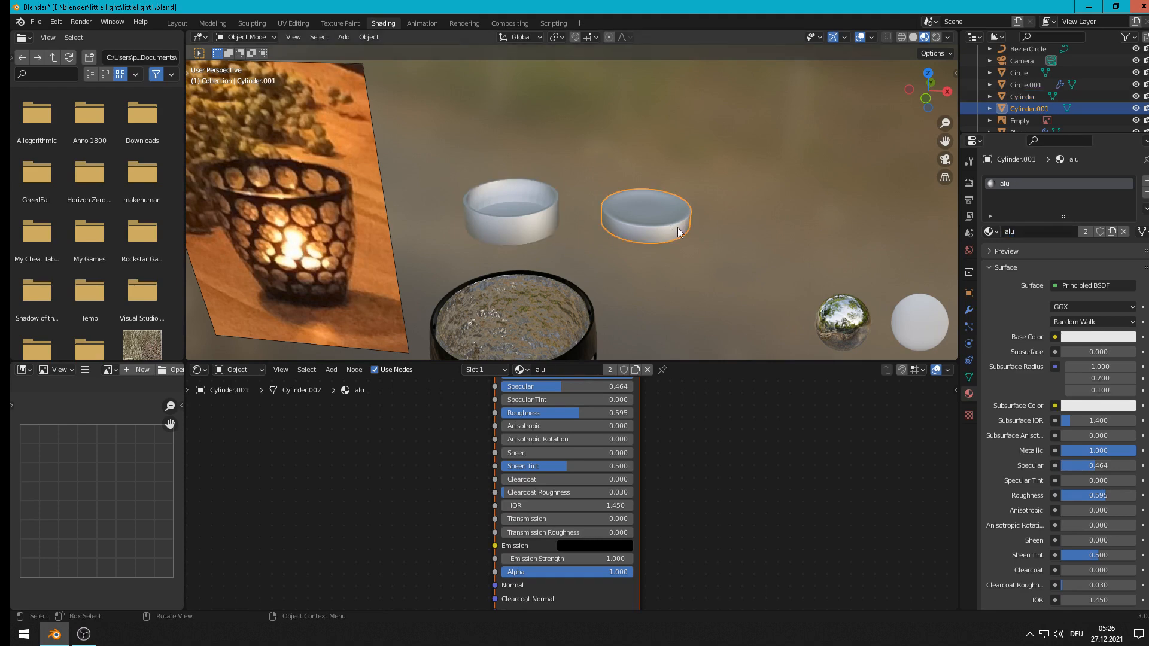
click(1145, 193)
click(1077, 237)
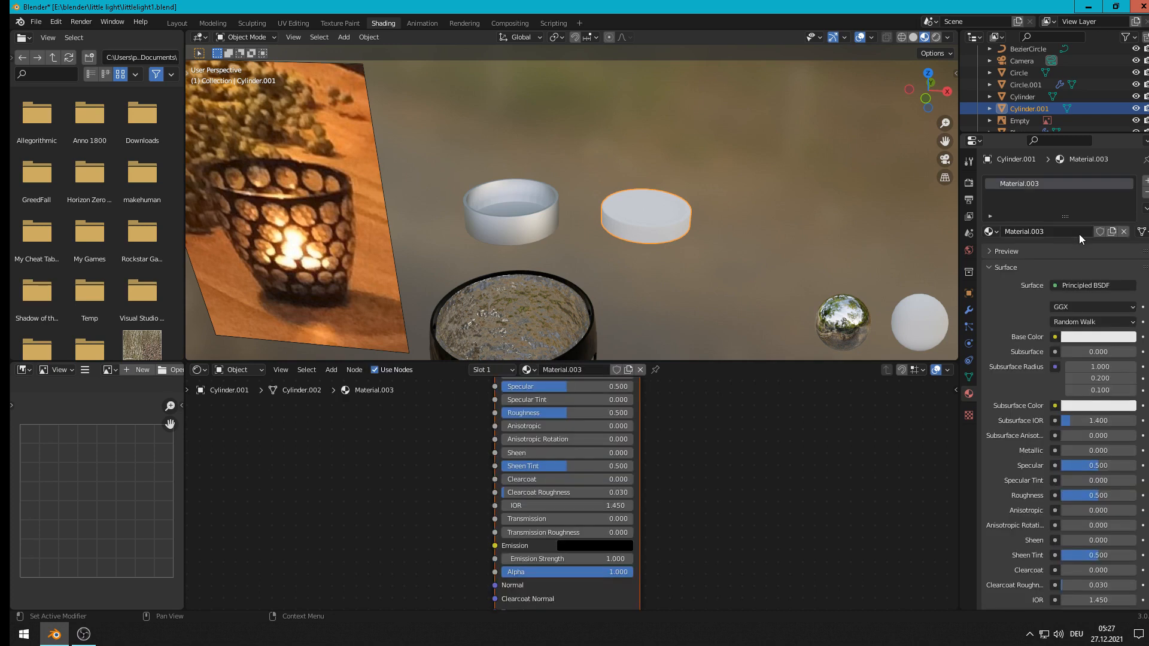
click(1060, 230)
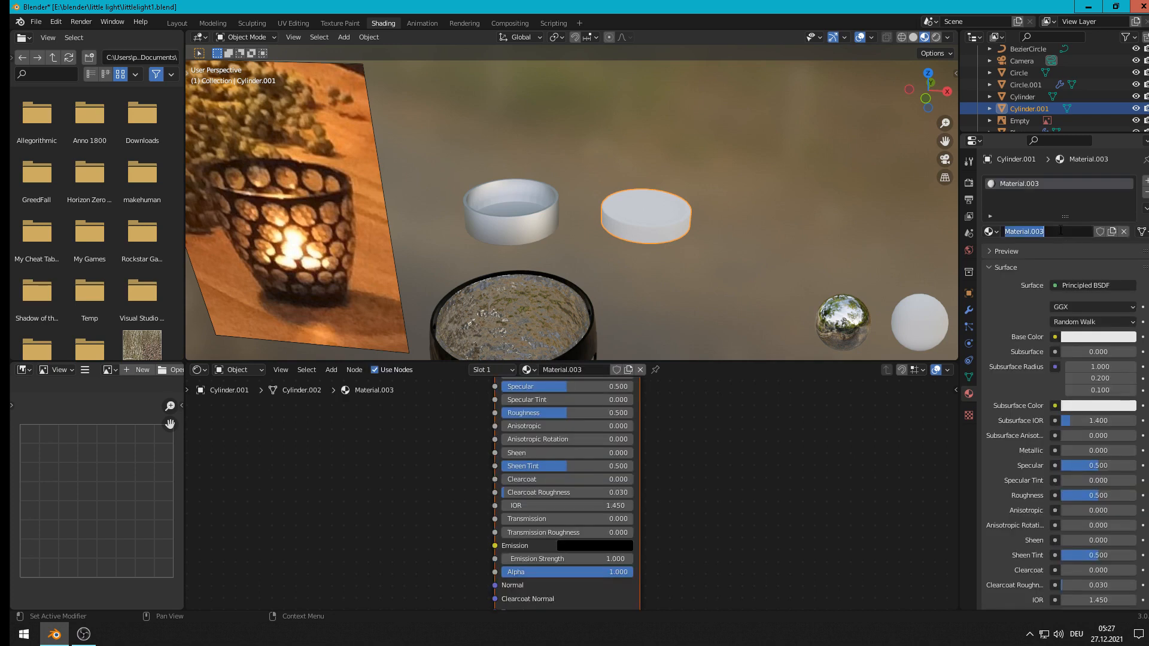
text(wax)
key(Return)
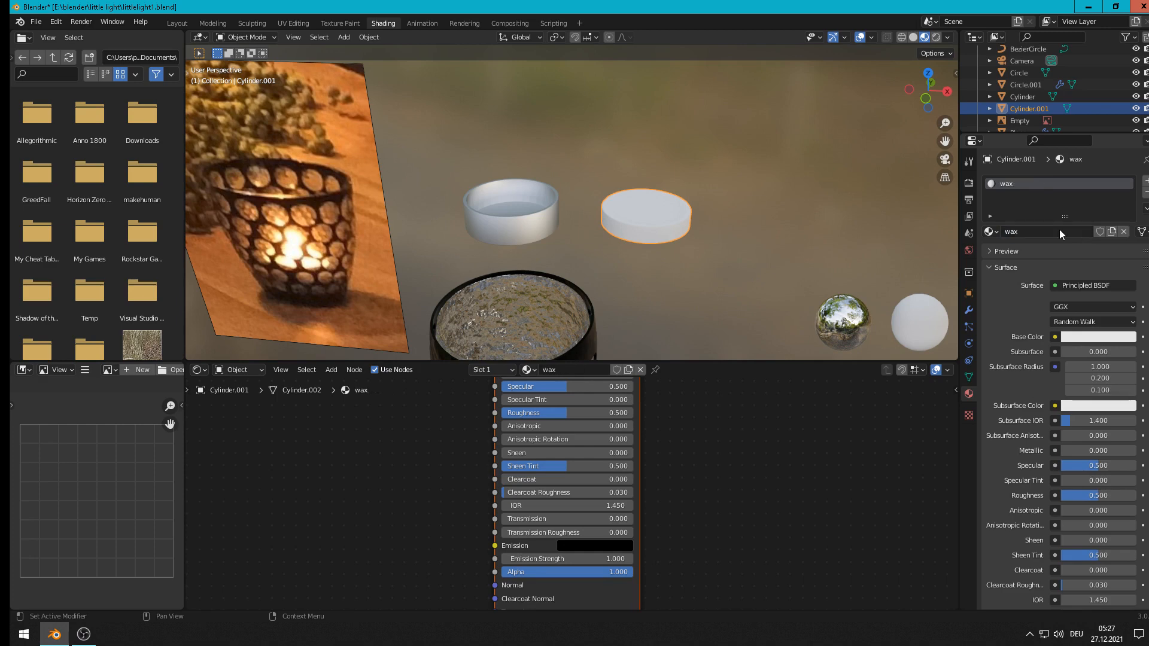
Step: Set the wax material's Transmission to about 0.764 on its Principled BSDF node
scroll(728, 446, down, 2)
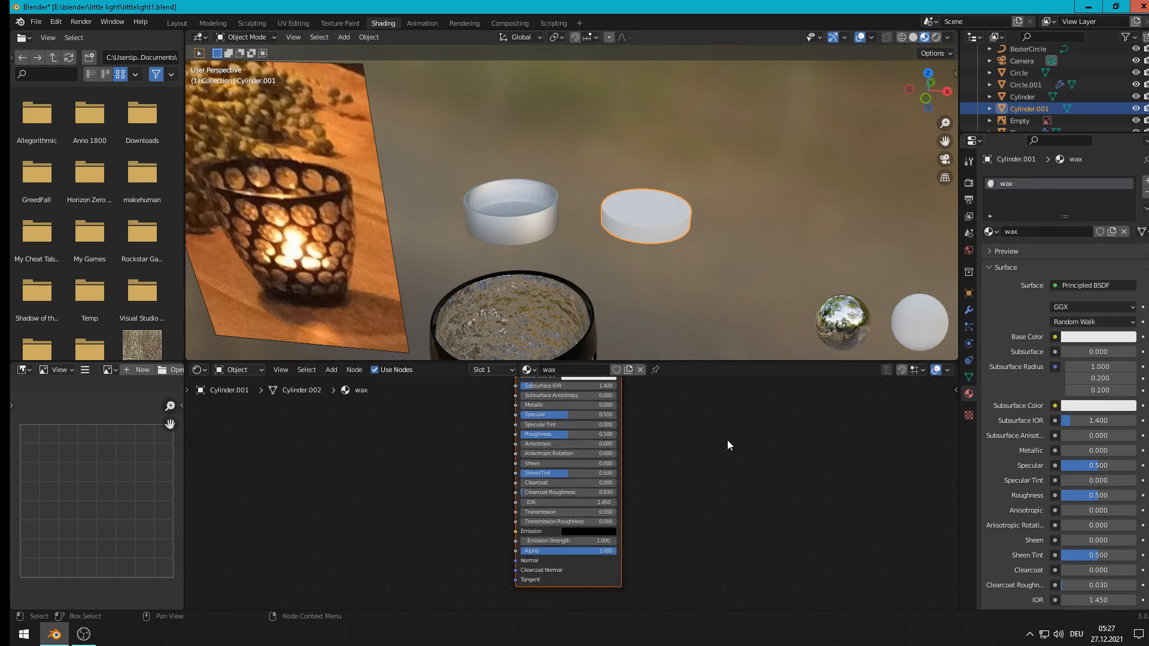
middle_drag(727, 445, 731, 541)
scroll(664, 526, up, 3)
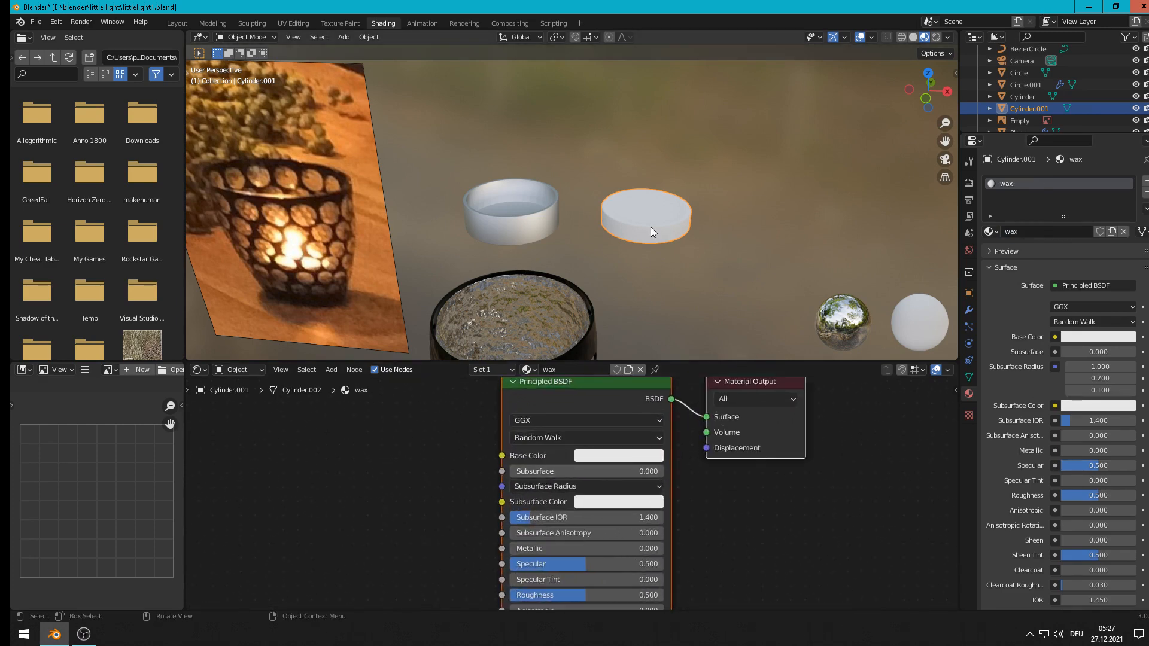
scroll(651, 231, up, 6)
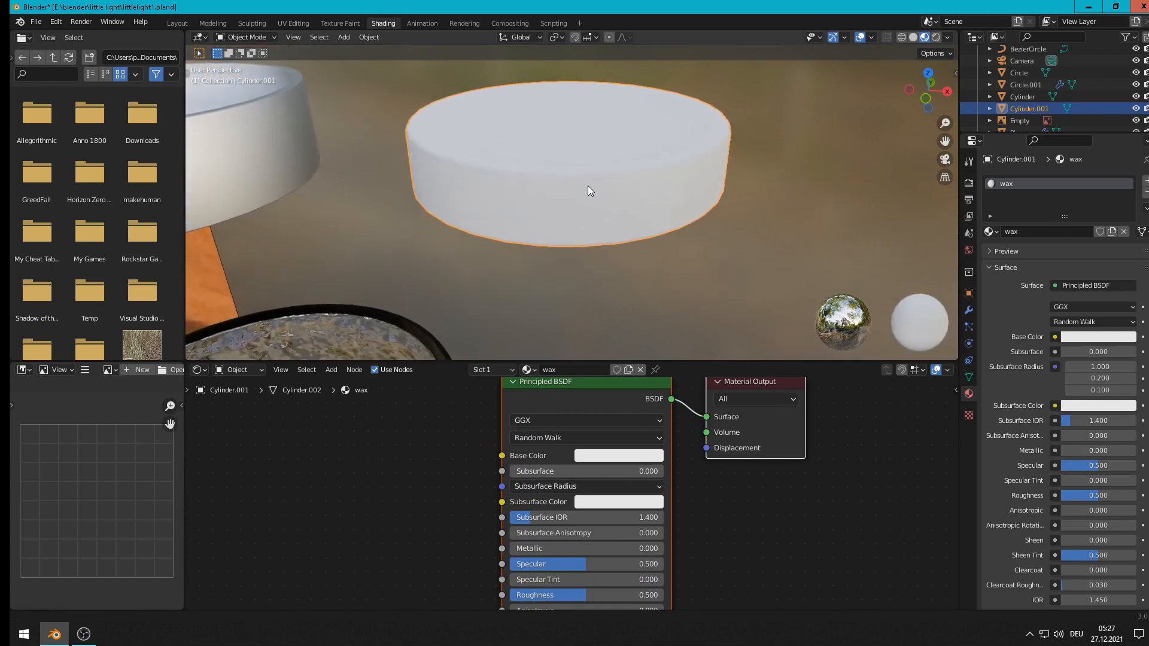
scroll(664, 436, down, 2)
middle_drag(675, 530, 632, 408)
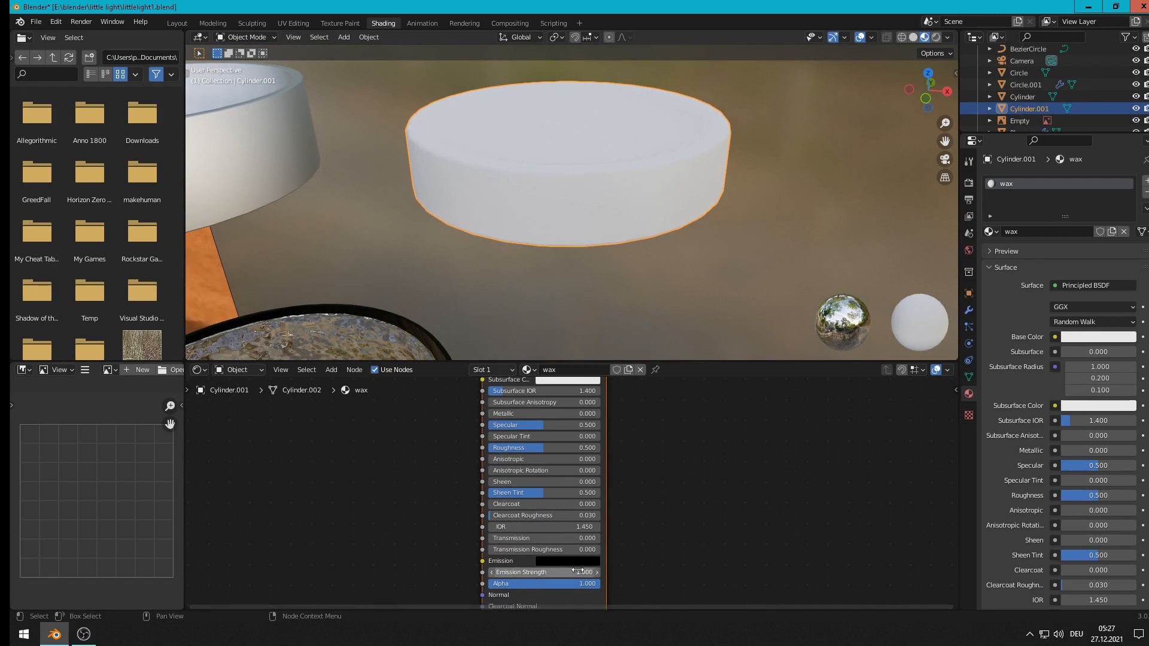
scroll(646, 533, up, 1)
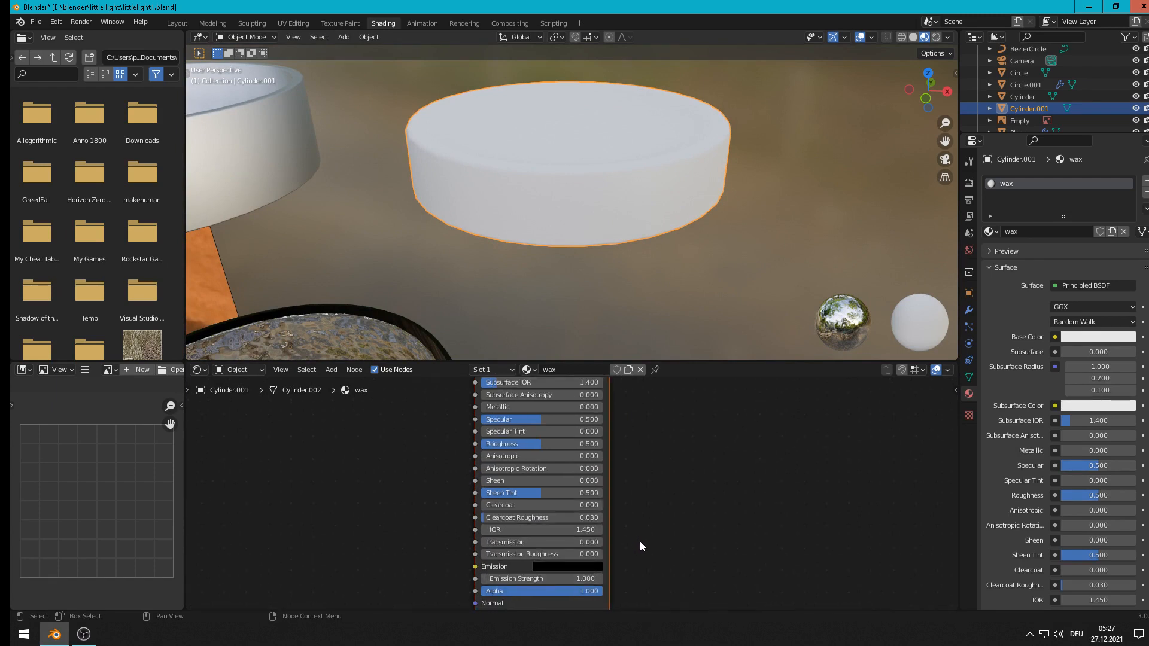
middle_drag(640, 541, 619, 501)
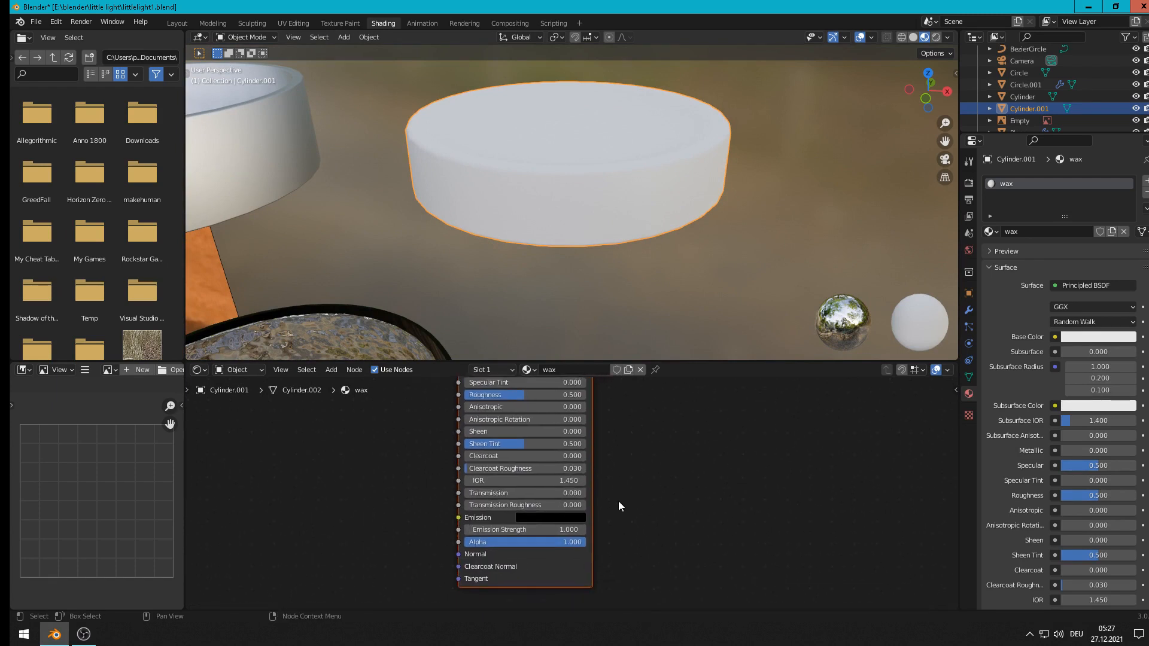
scroll(619, 501, up, 5)
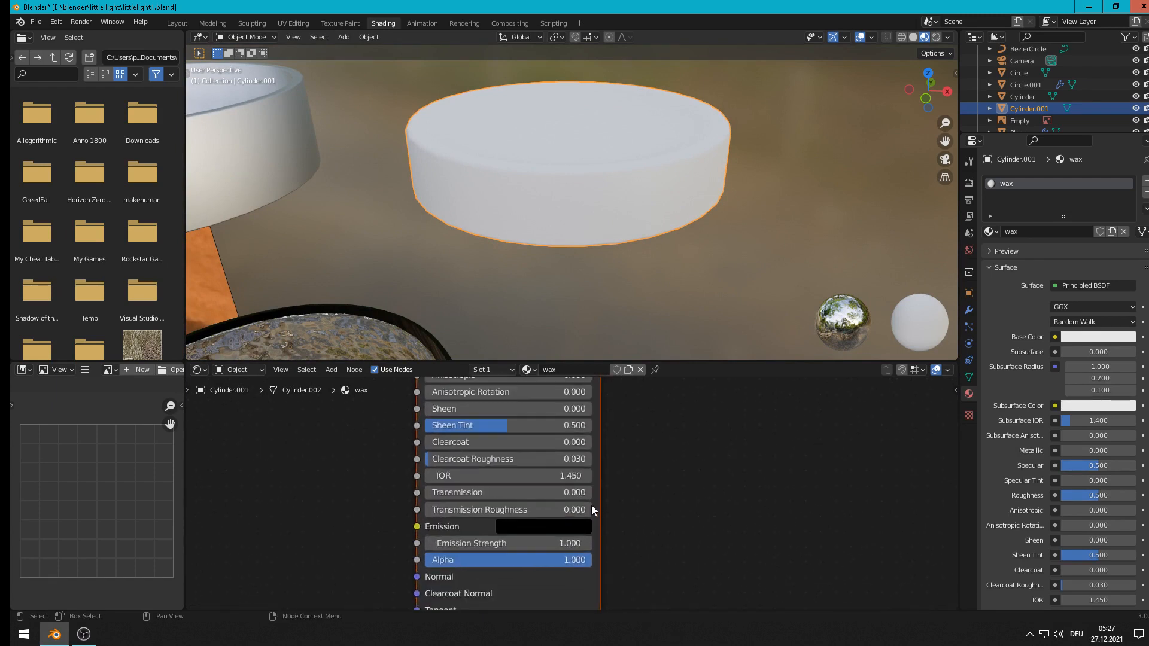
click(444, 496)
drag(444, 497, 684, 496)
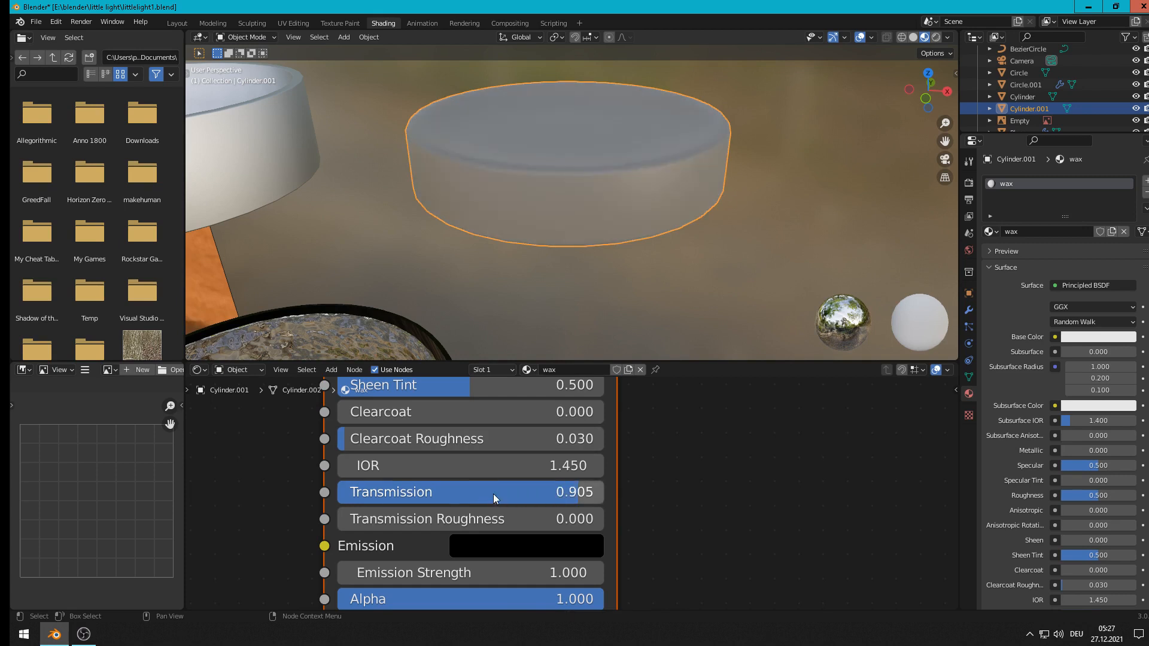
mouse_move(493, 495)
mouse_down()
mouse_move(440, 494)
mouse_move(455, 495)
mouse_up()
scroll(654, 173, down, 3)
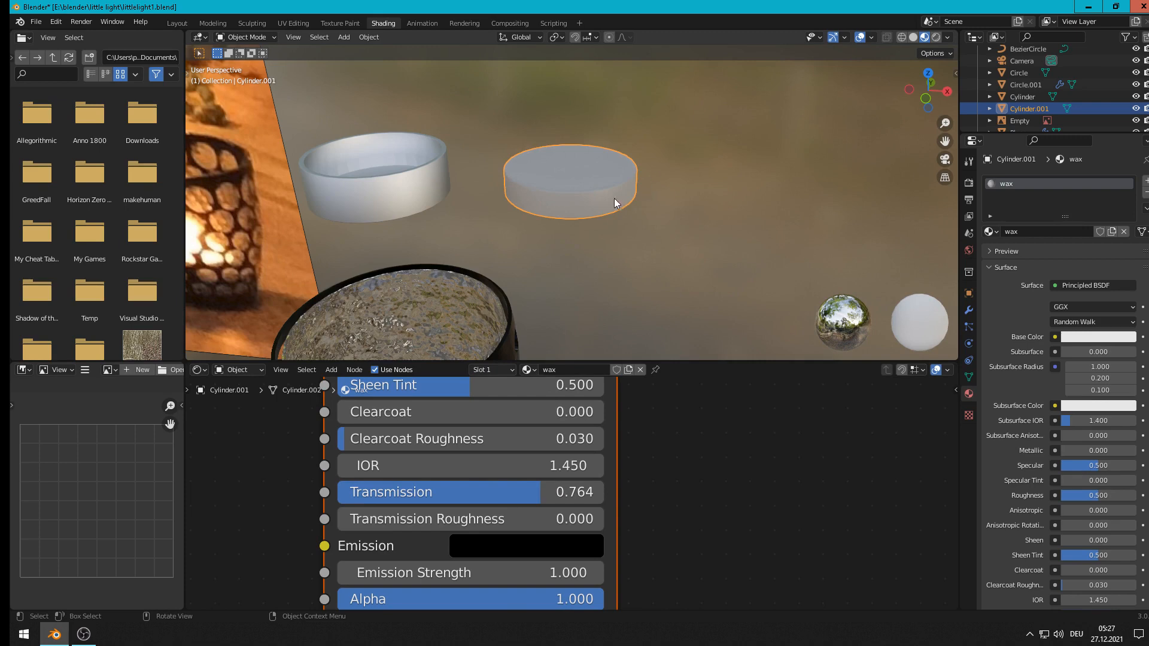
Step: Shrink the central face on top of the wax body to a small disc about as wide as a wick
key(Tab)
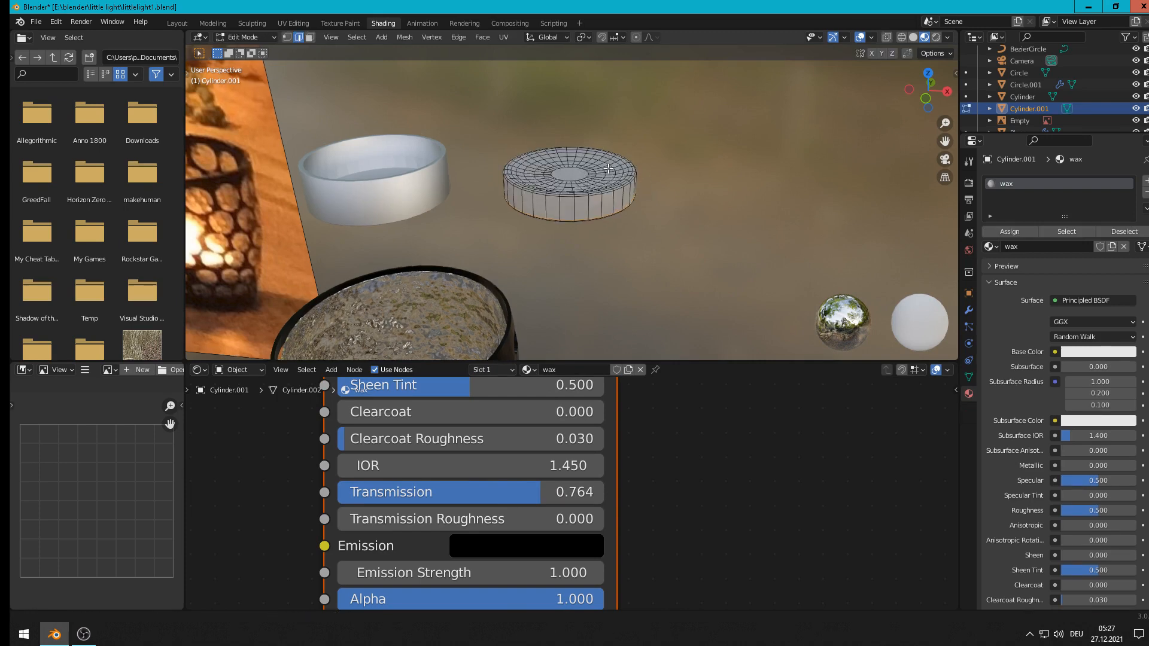
shift+middle_drag(612, 157, 566, 236)
scroll(553, 256, up, 2)
scroll(530, 305, up, 3)
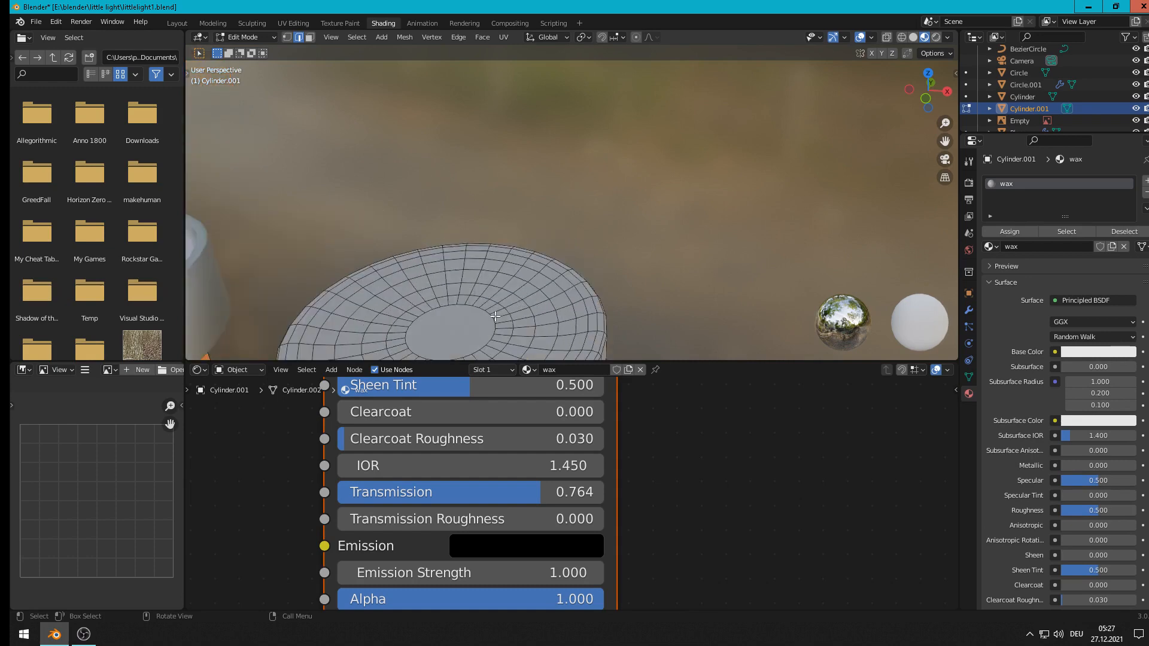
shift+middle_drag(497, 316, 515, 202)
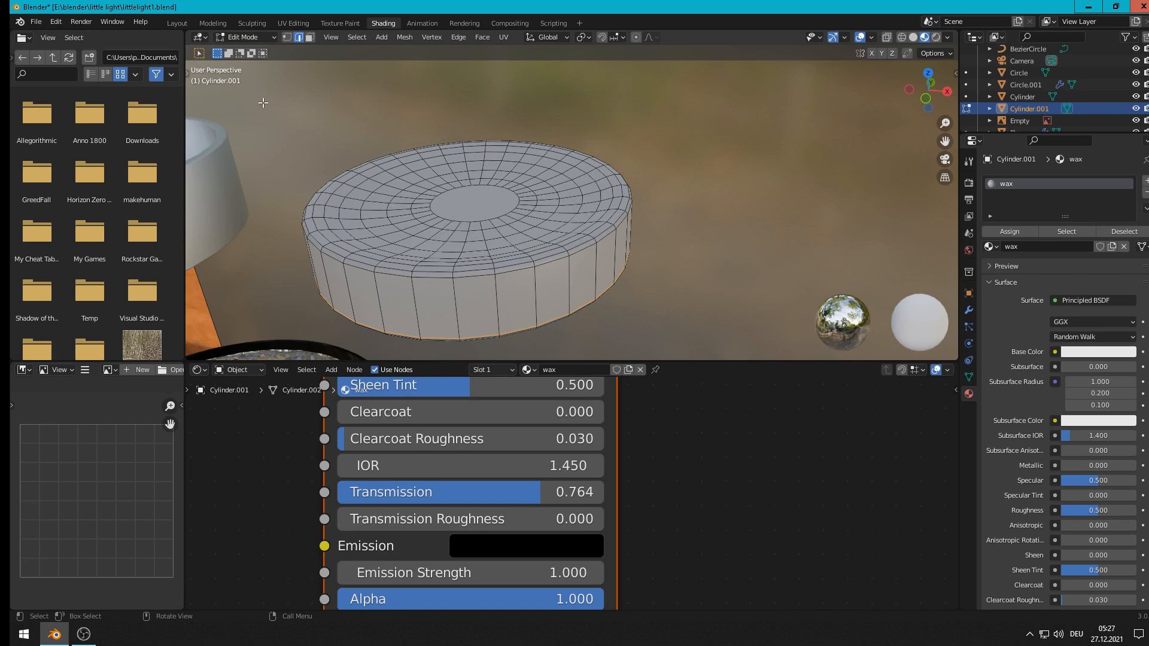
click(309, 37)
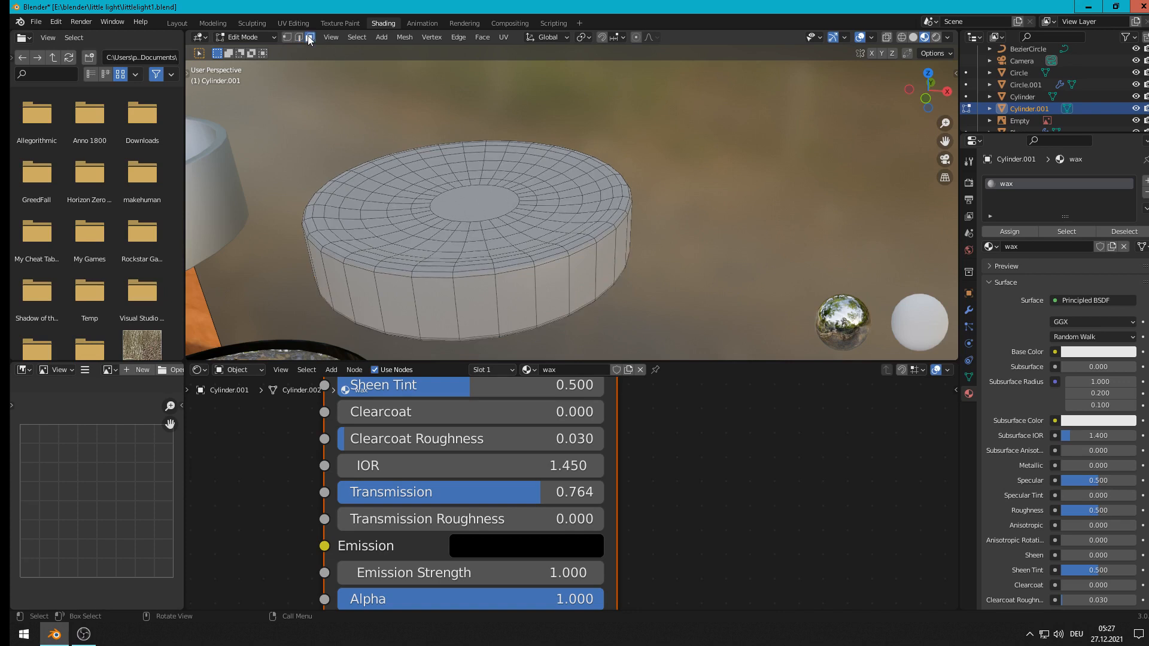
click(477, 198)
key(s)
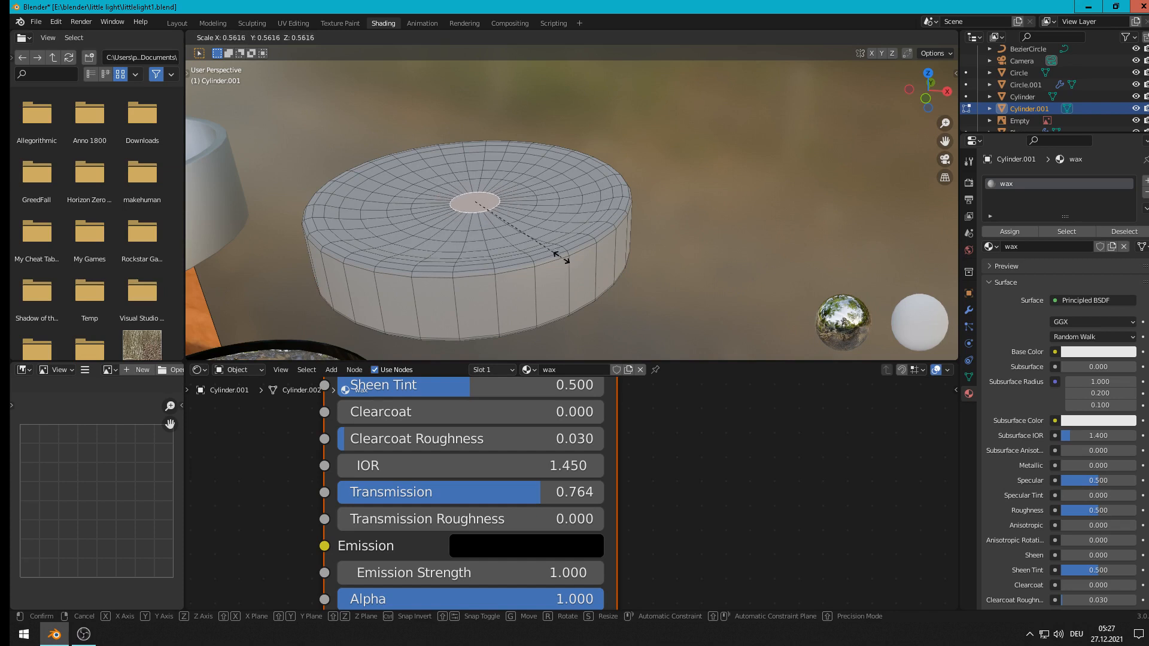
click(507, 222)
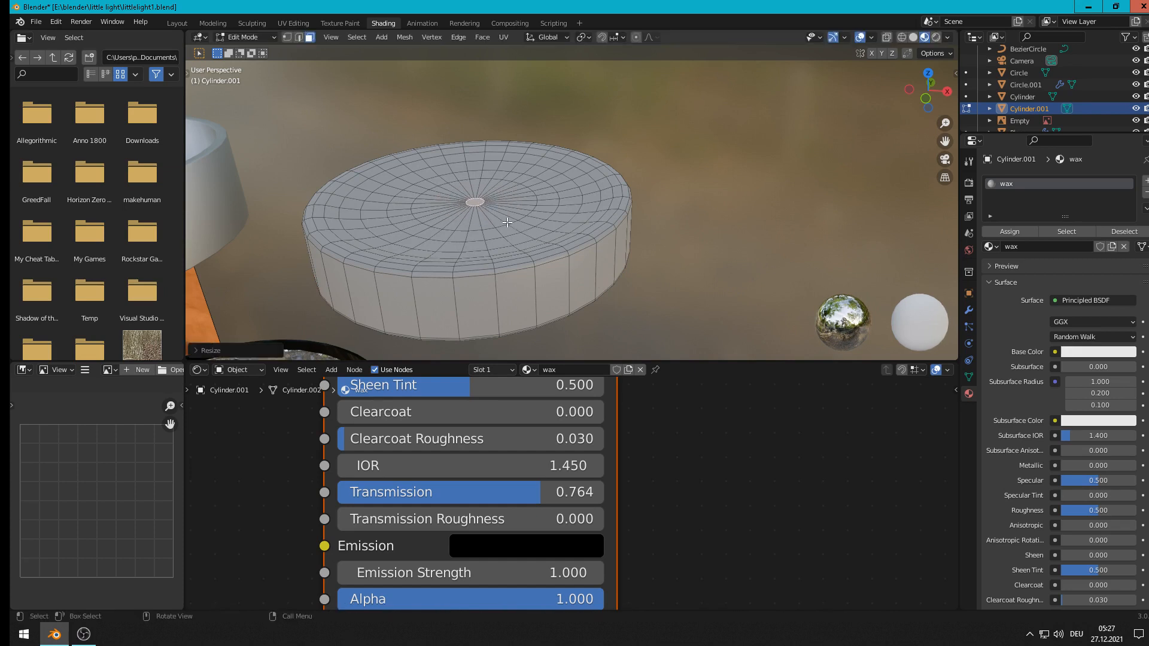
Step: Extrude the small central face about 0.13 m upward along Z in the Modeling workspace to form a wick
key(e)
click(506, 222)
key(z)
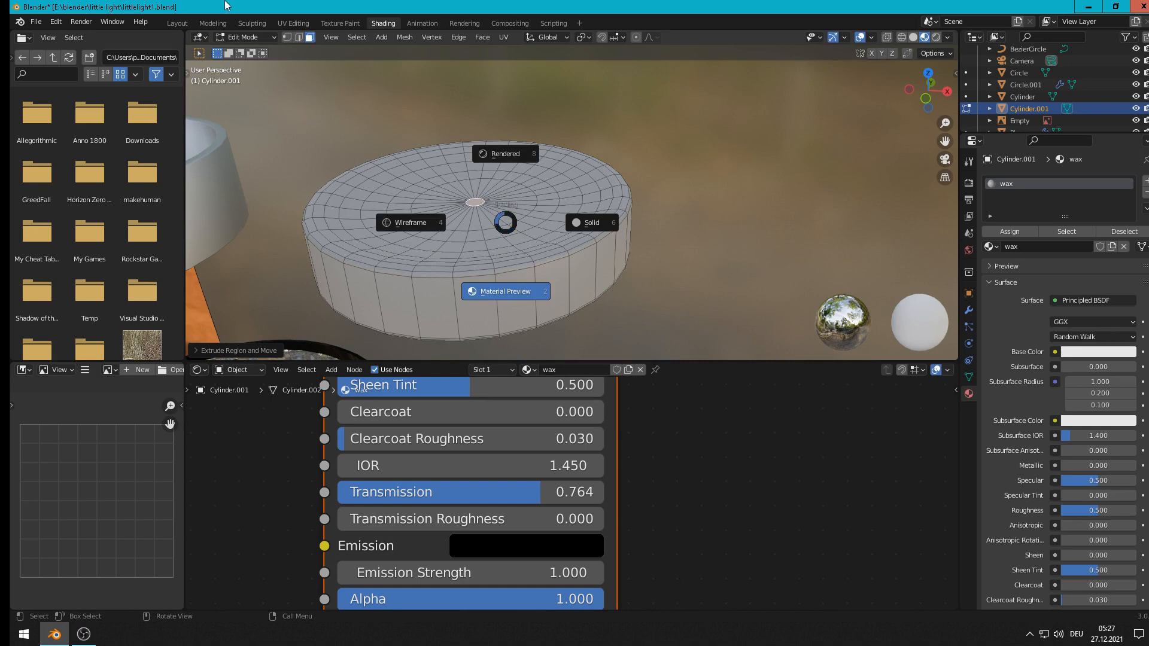
click(217, 25)
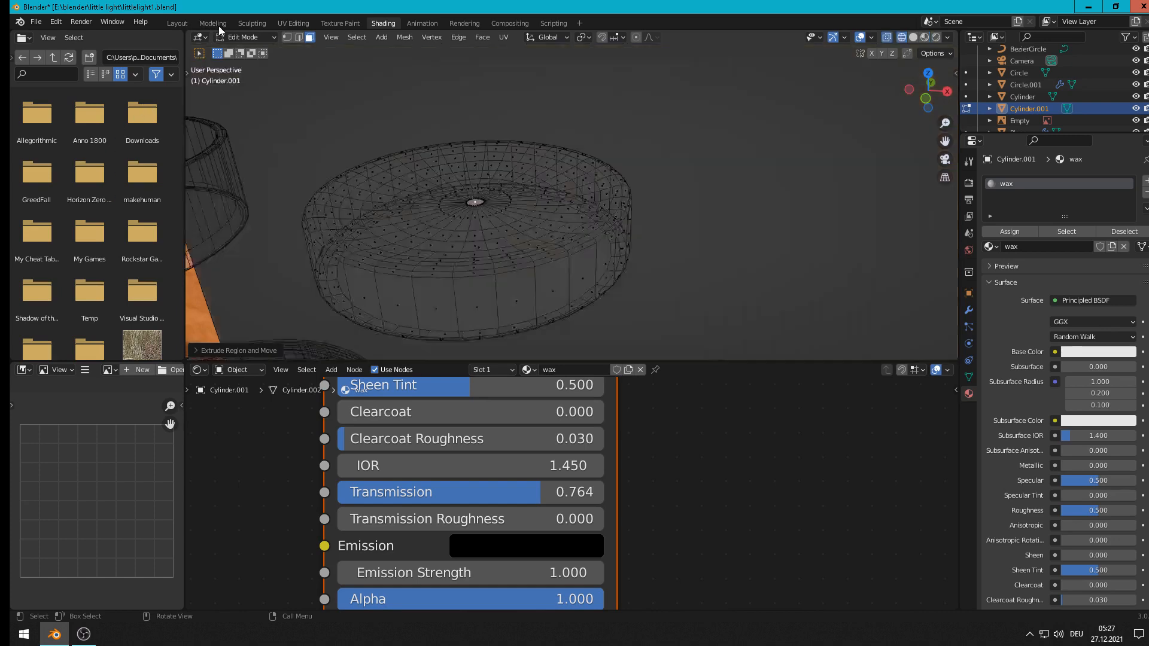
click(218, 26)
key(e)
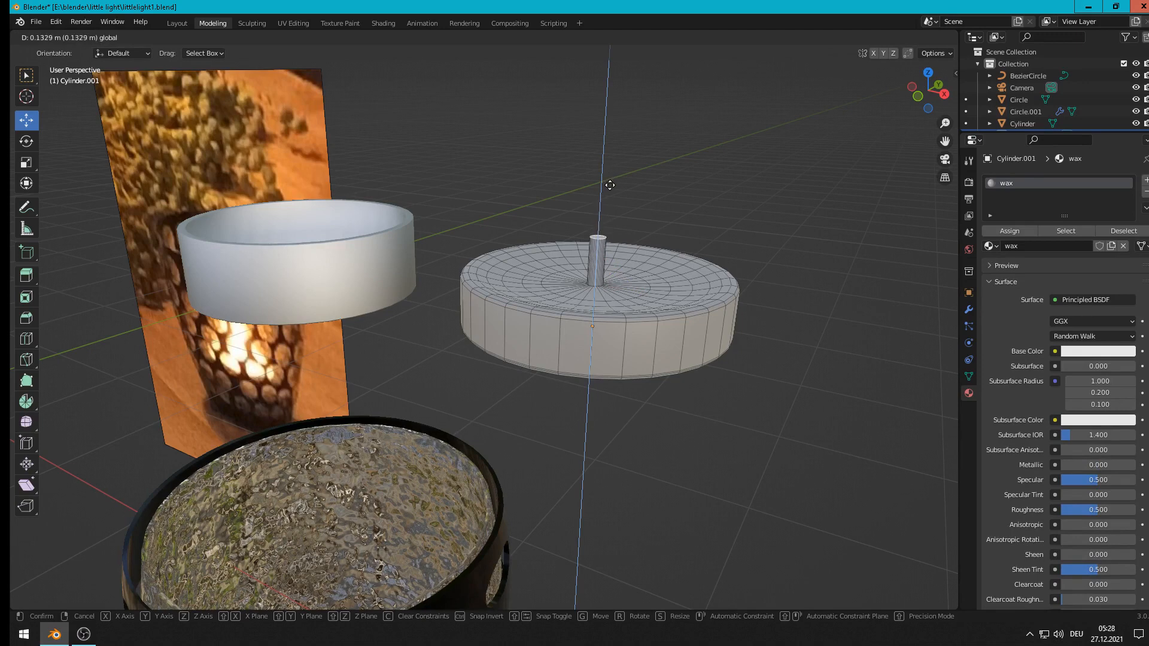
click(609, 189)
Step: Scale the wick's side faces to a little under half size and lower them about 0.057 m along Z onto the wax
scroll(729, 257, up, 3)
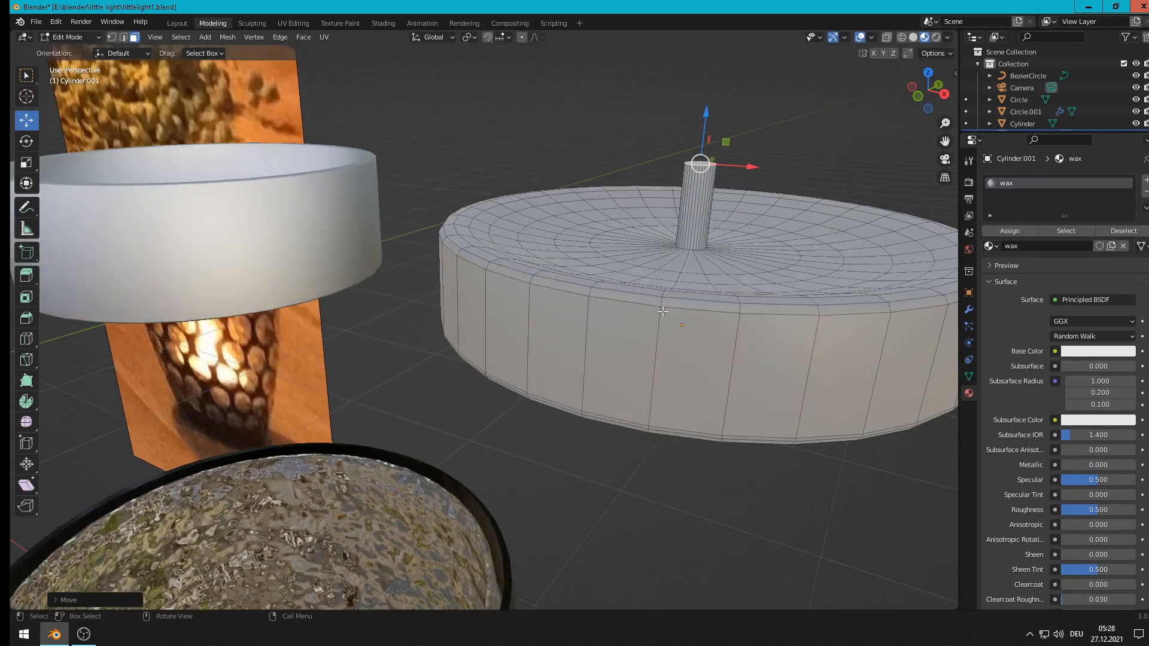
alt+click(689, 250)
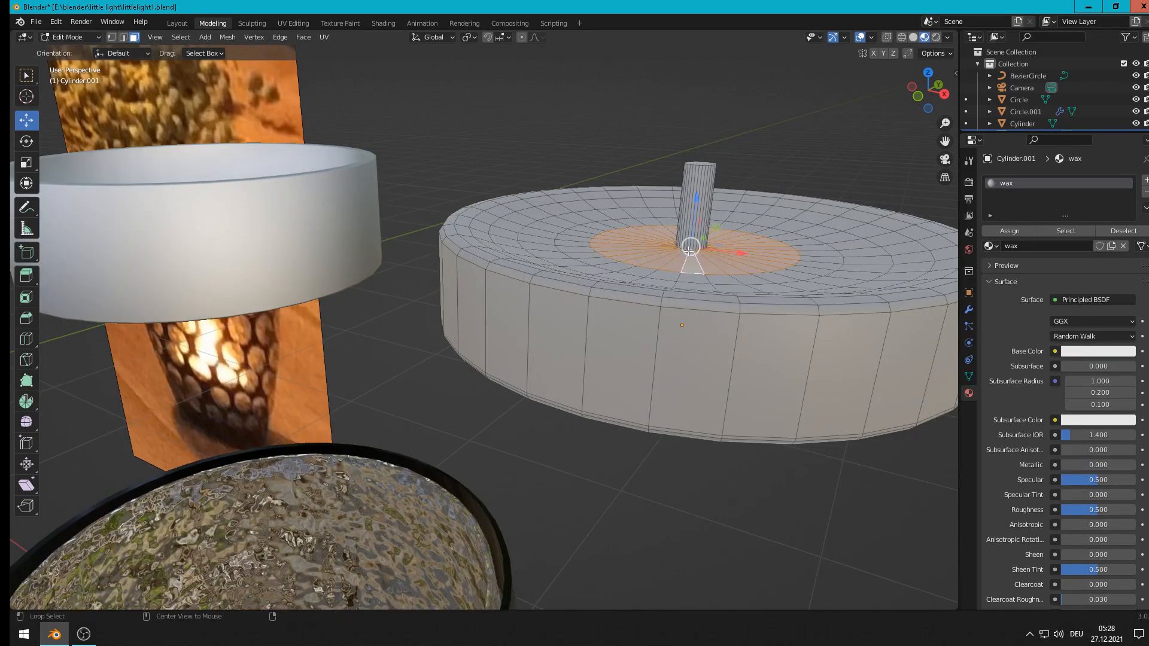
alt+click(690, 247)
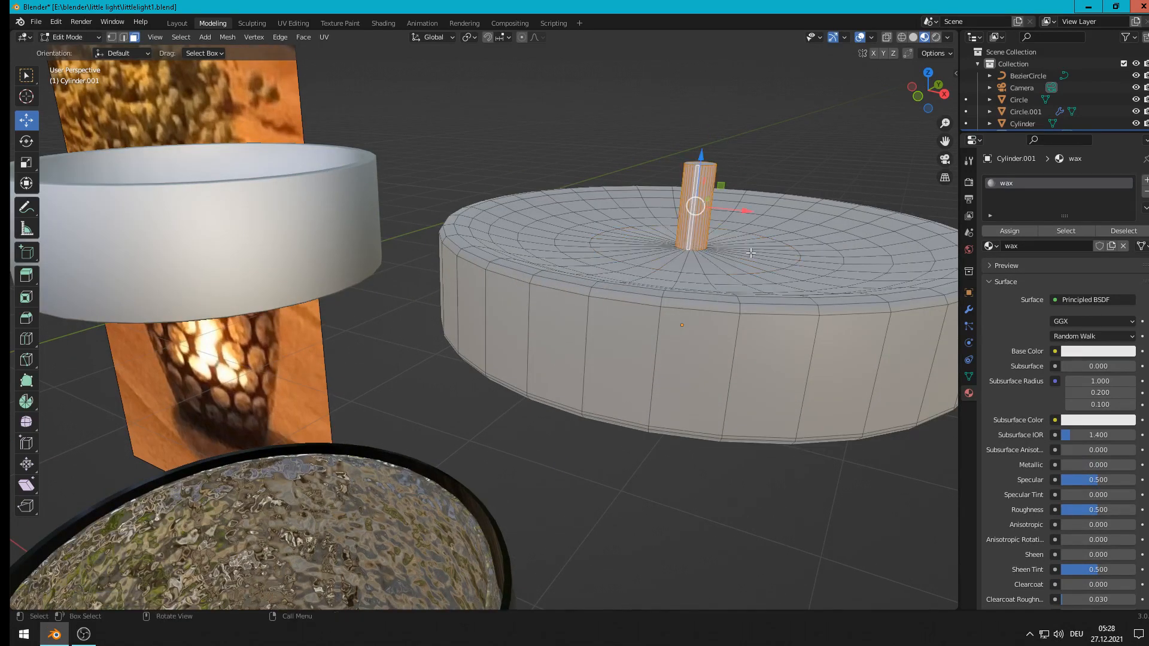
key(s)
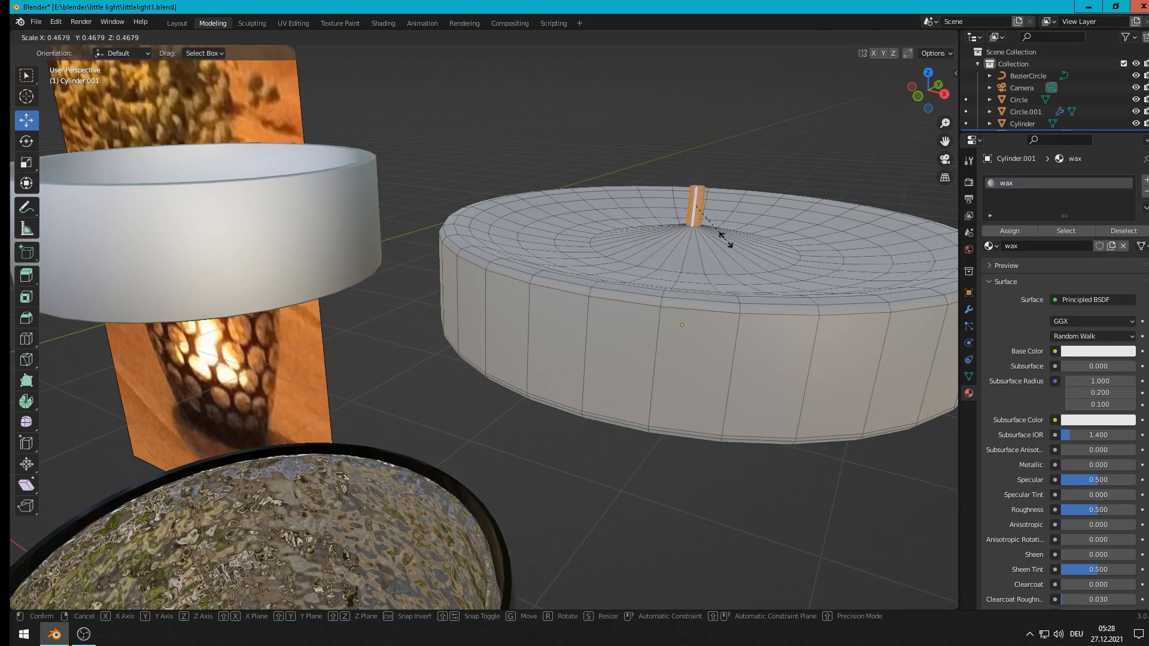
click(720, 234)
key(g)
key(z)
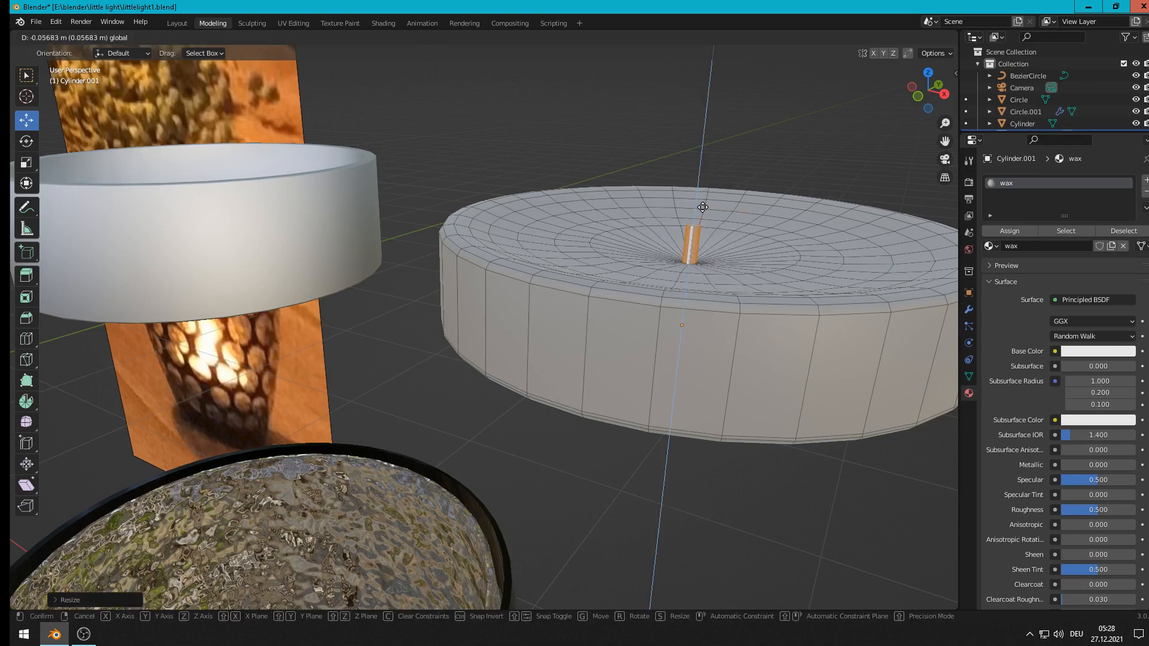
click(703, 207)
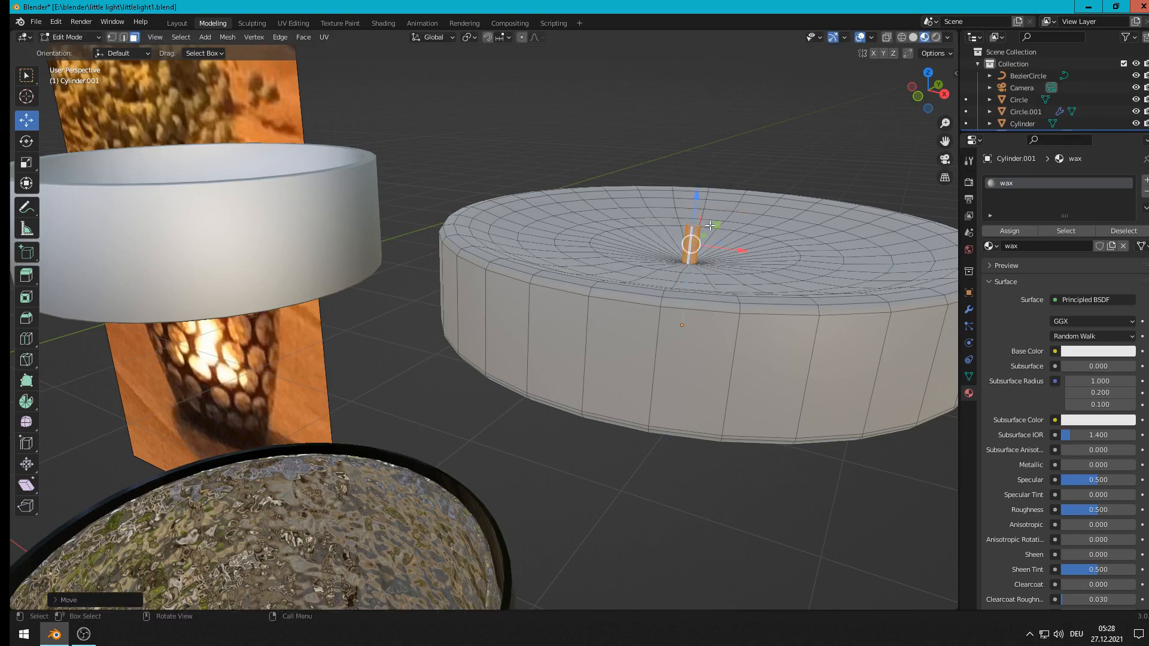
alt+click(697, 226)
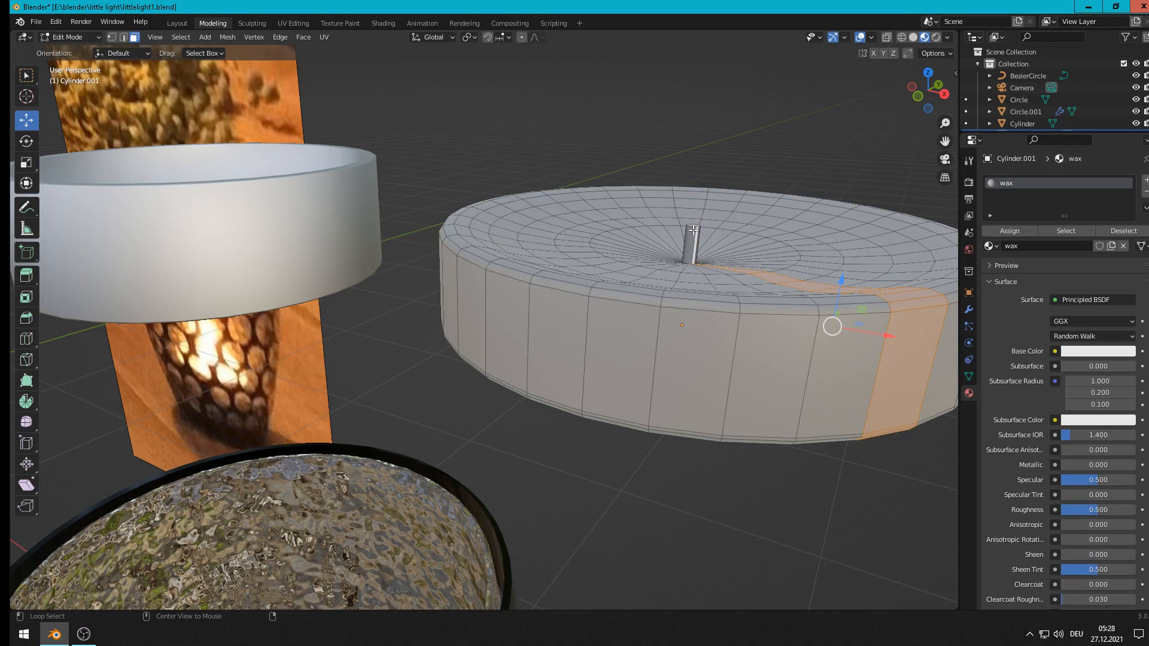
alt+click(693, 230)
click(693, 227)
alt+click(692, 225)
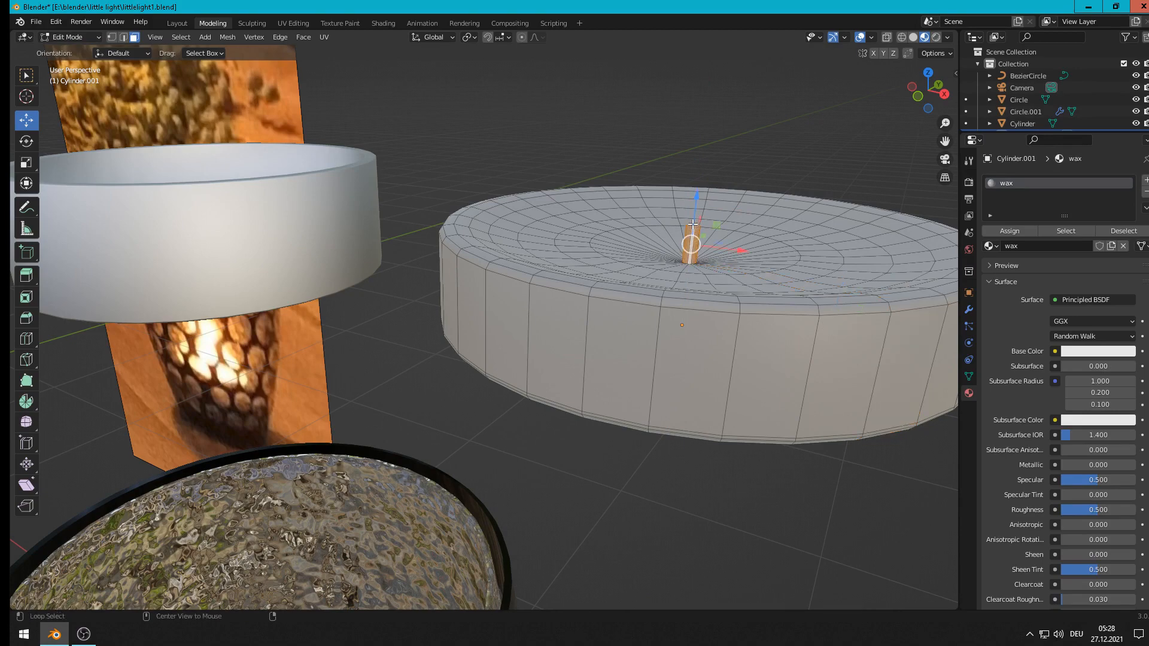
key(a)
scroll(733, 267, down, 4)
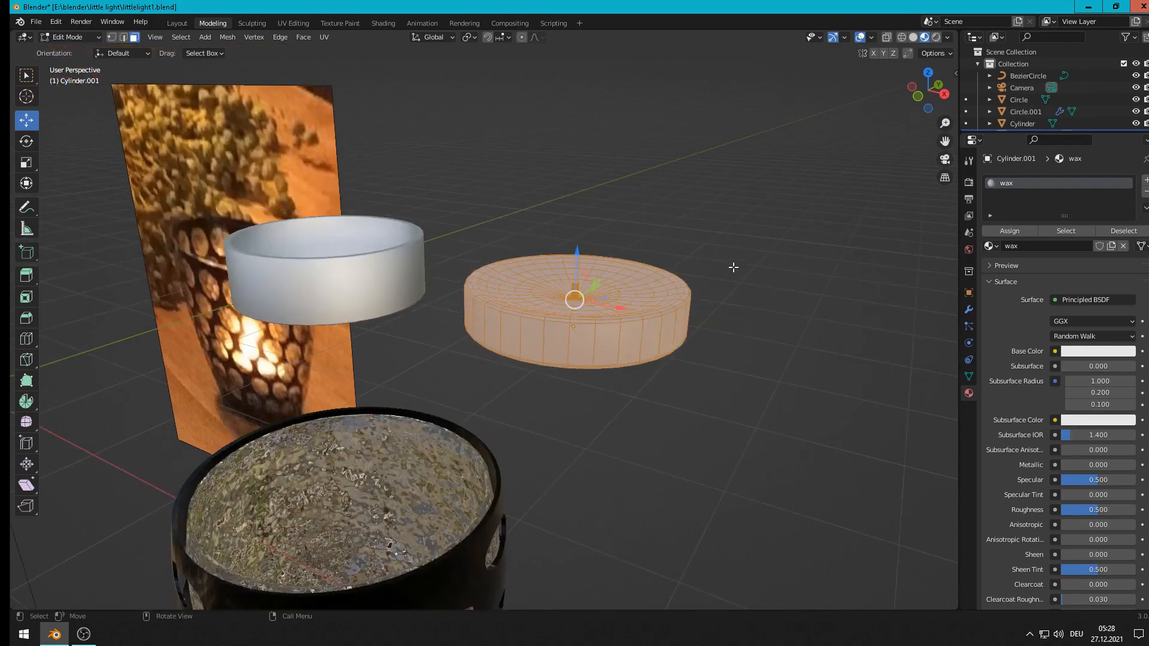
scroll(733, 267, up, 6)
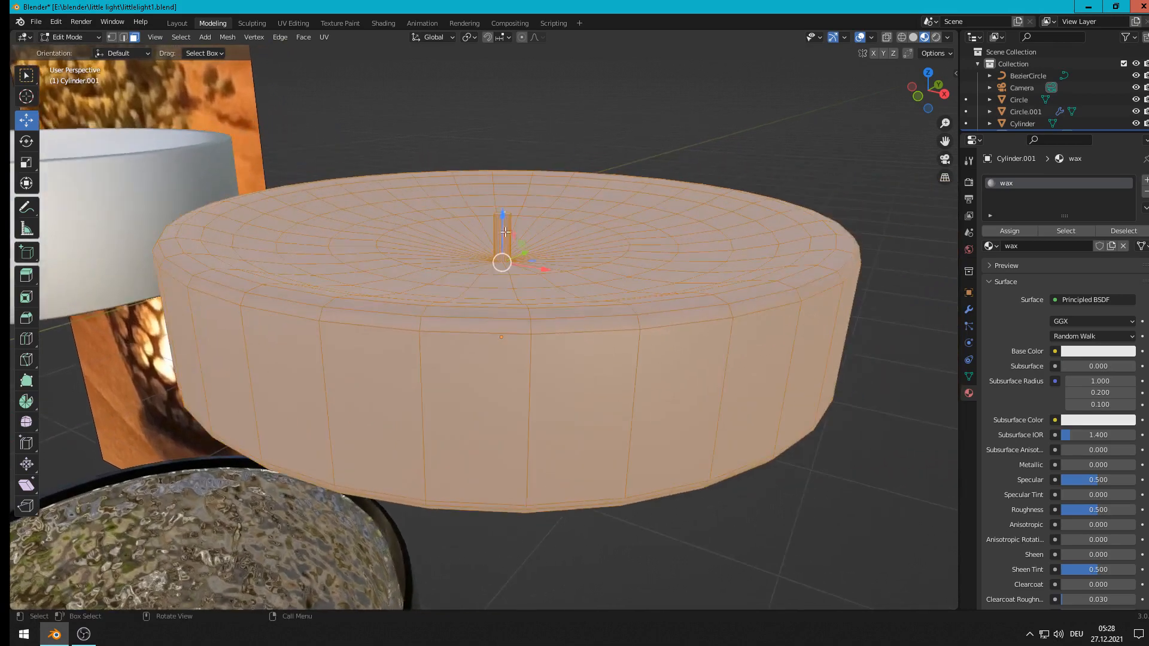
key(Tab)
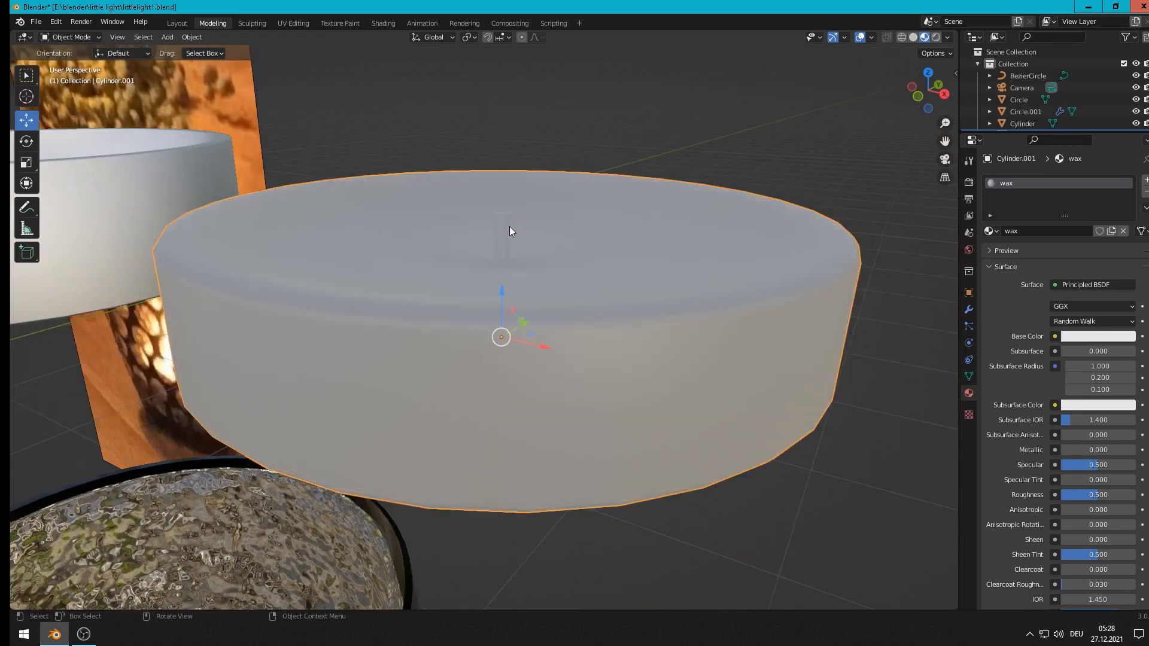
key(Tab)
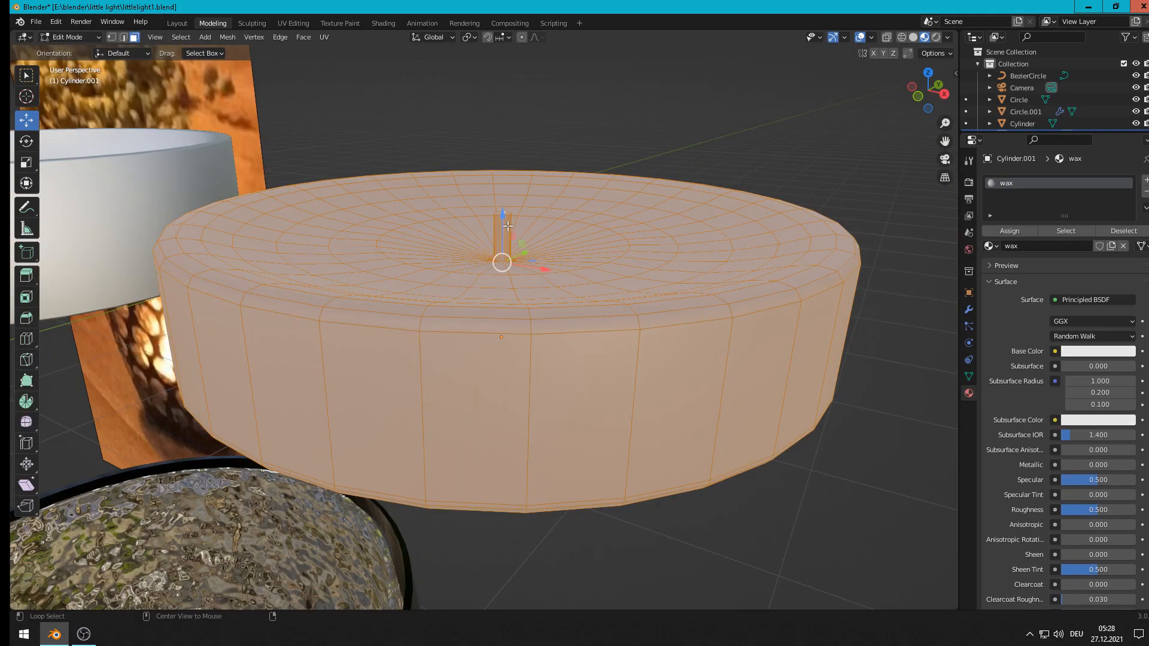
click(508, 226)
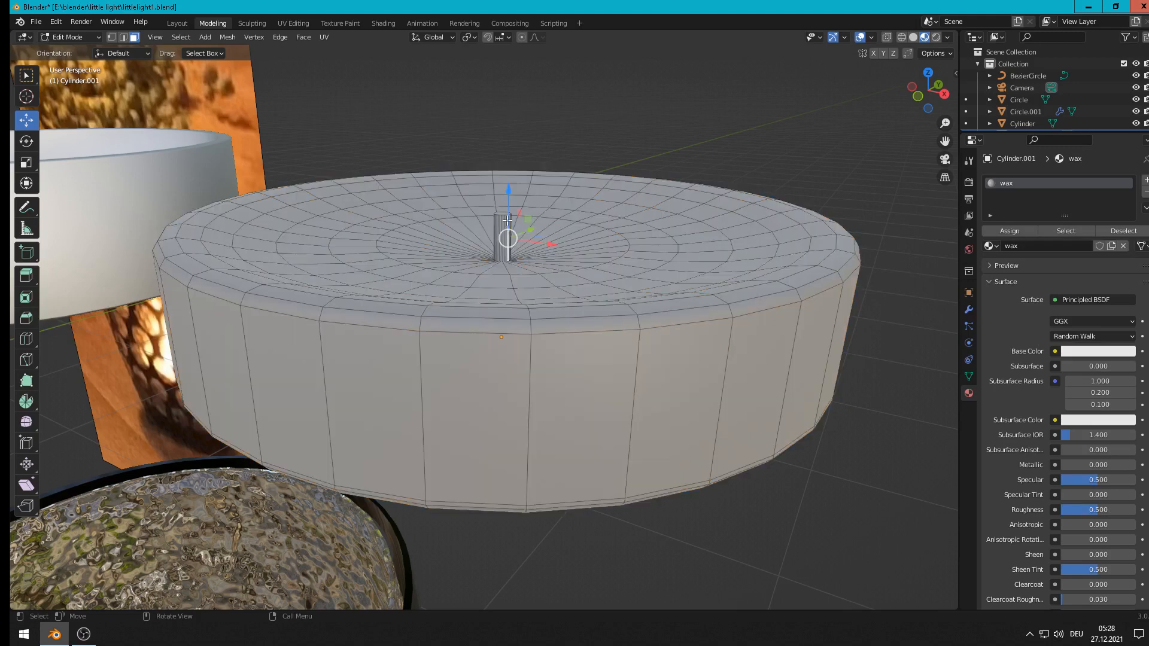
key(ctrl+l)
key(ctrl+z)
Step: Select the wick's top face and grow the selection to include its side faces
scroll(528, 216, up, 4)
middle_drag(528, 215, 475, 299)
click(462, 285)
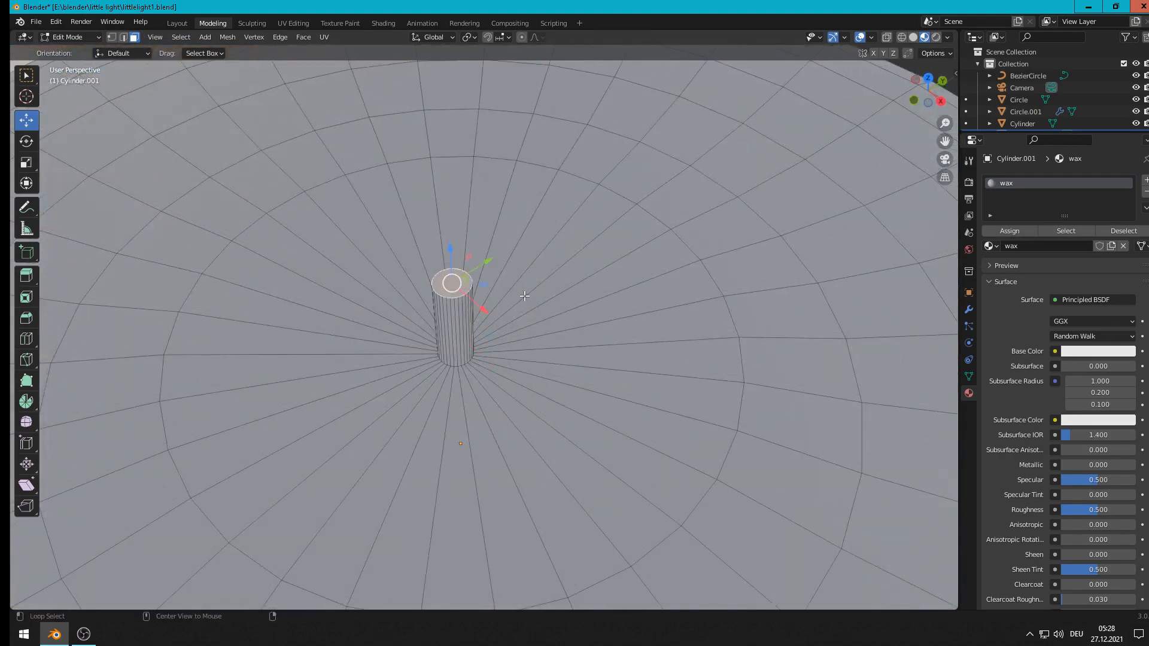
key(ctrl+KP_Add)
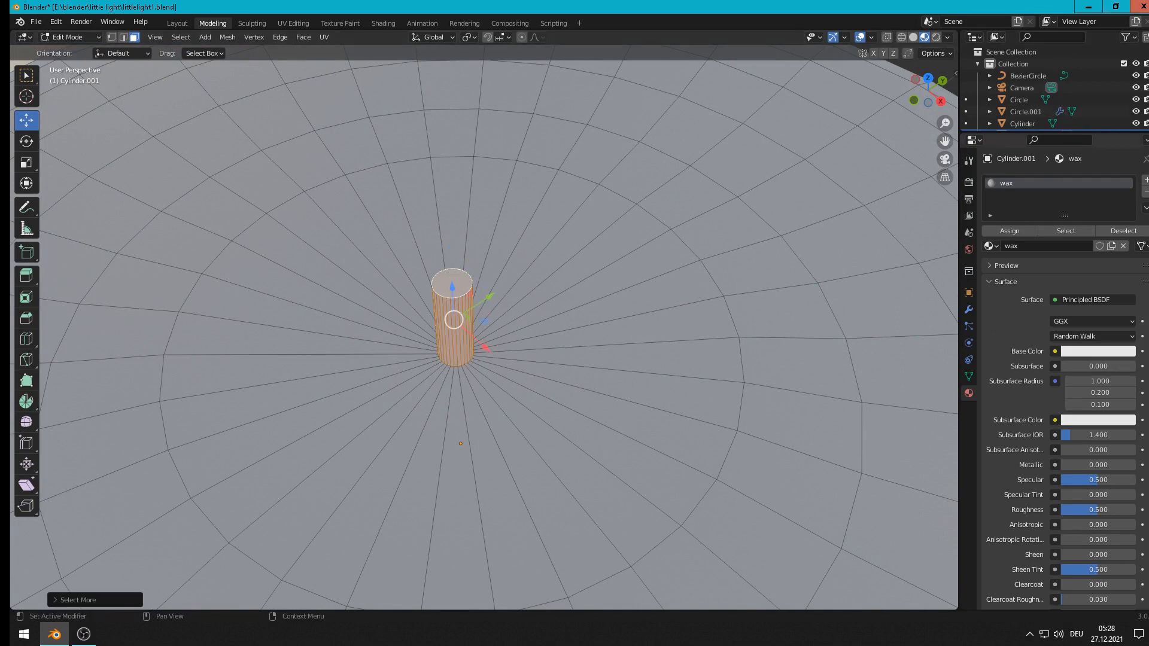
Step: Add a second material slot to the wax body with a new material named "dort"
click(1143, 182)
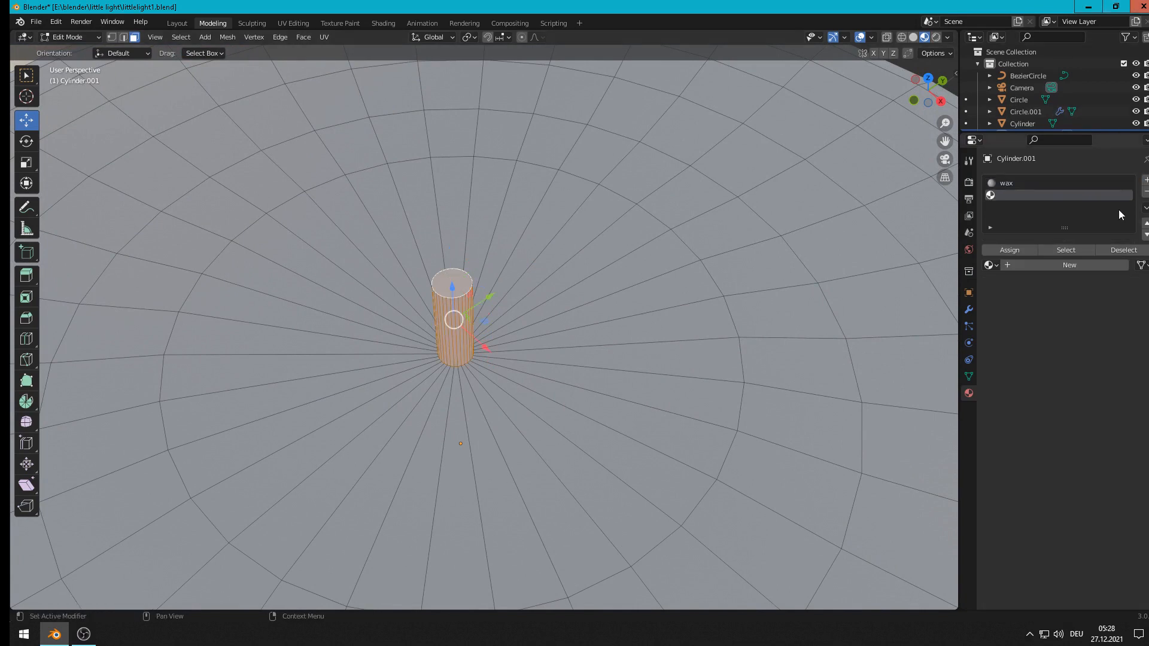
click(1040, 265)
click(1036, 265)
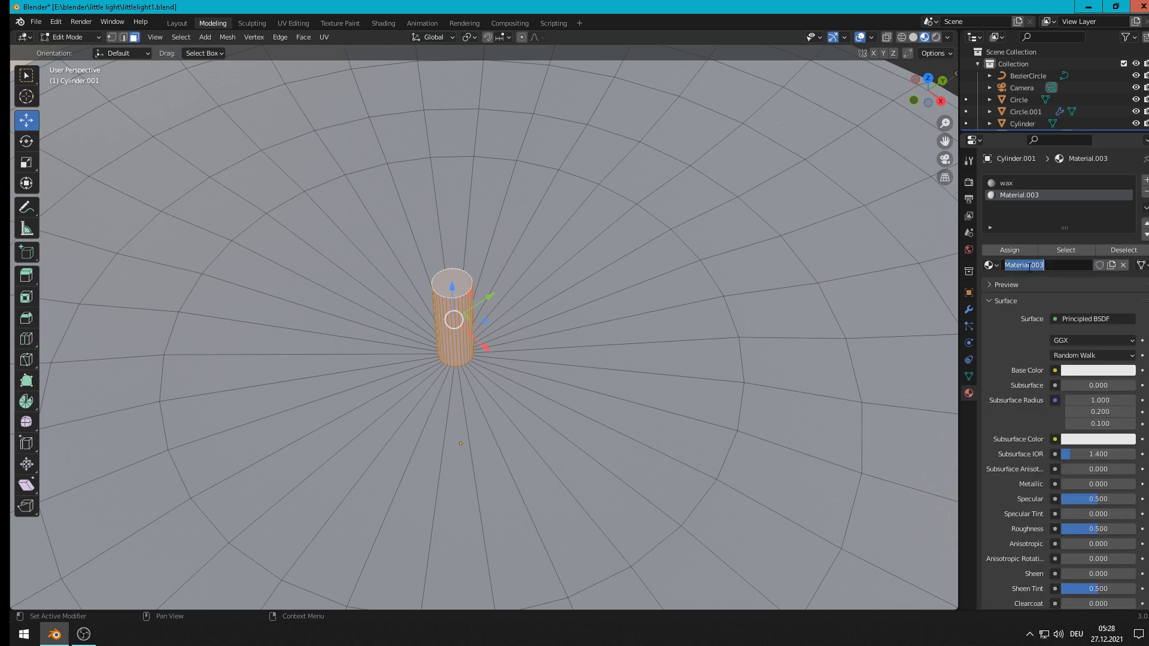
text(c)
key(Return)
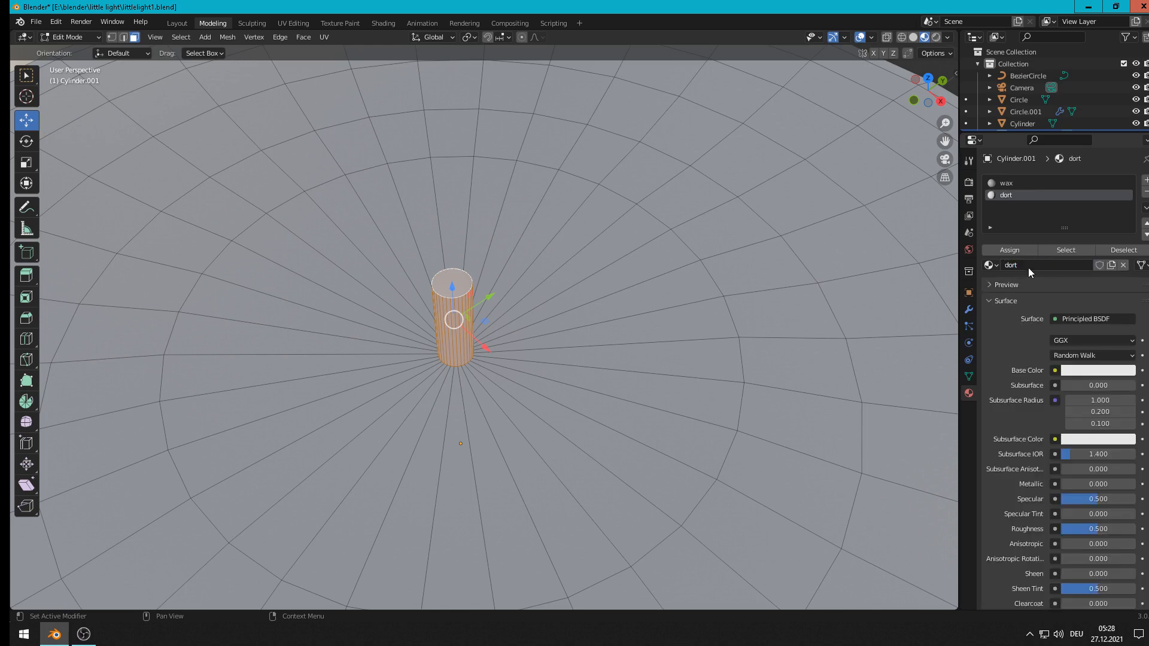
Step: Darken the "dort" material's Base Color to a value of 0.005 and assign the material to the selected wick faces
click(1079, 371)
click(1124, 287)
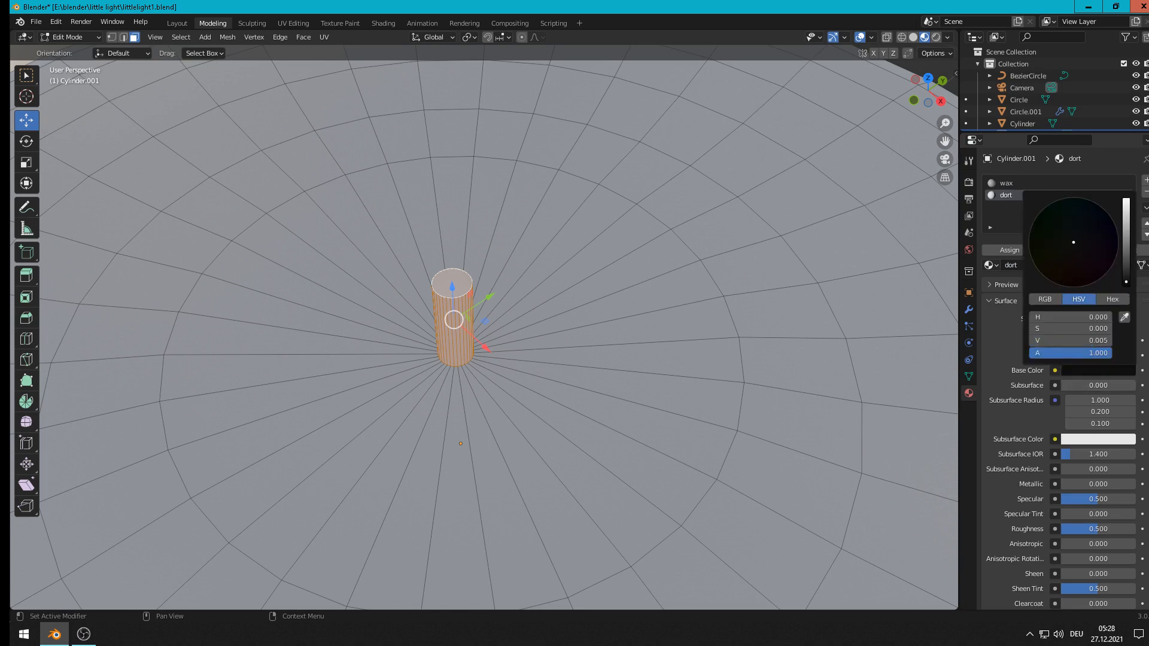
click(1004, 251)
key(Tab)
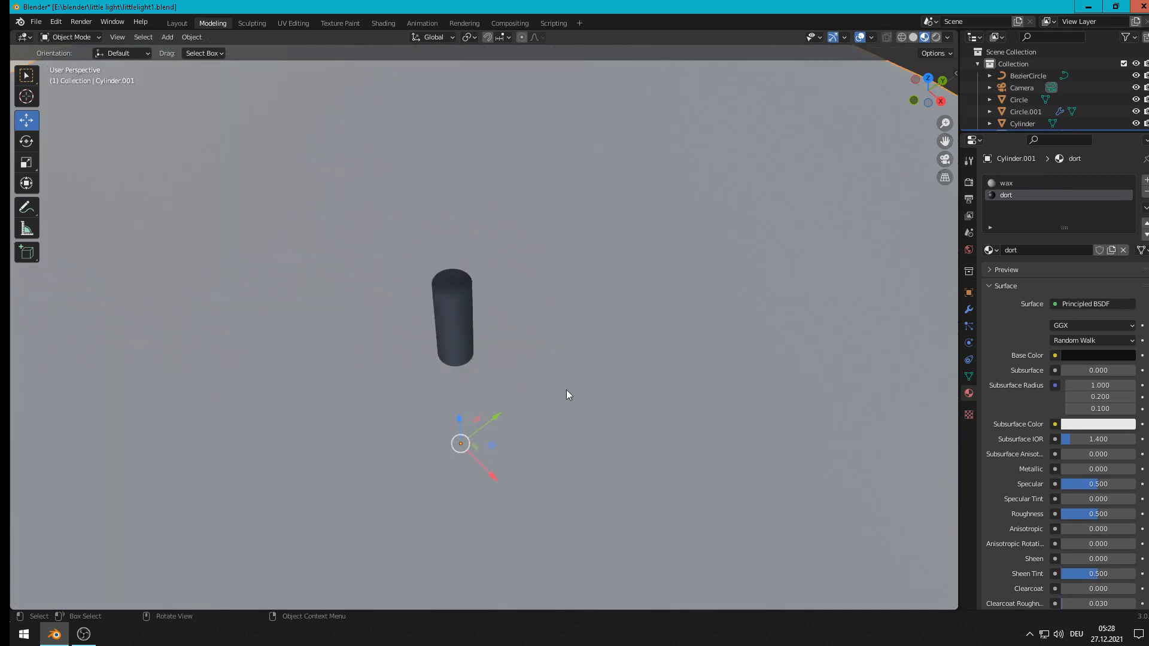
Step: Move the wax body about -1.17 m along X so that it sits inside the metal cup
key(KP_Decimal)
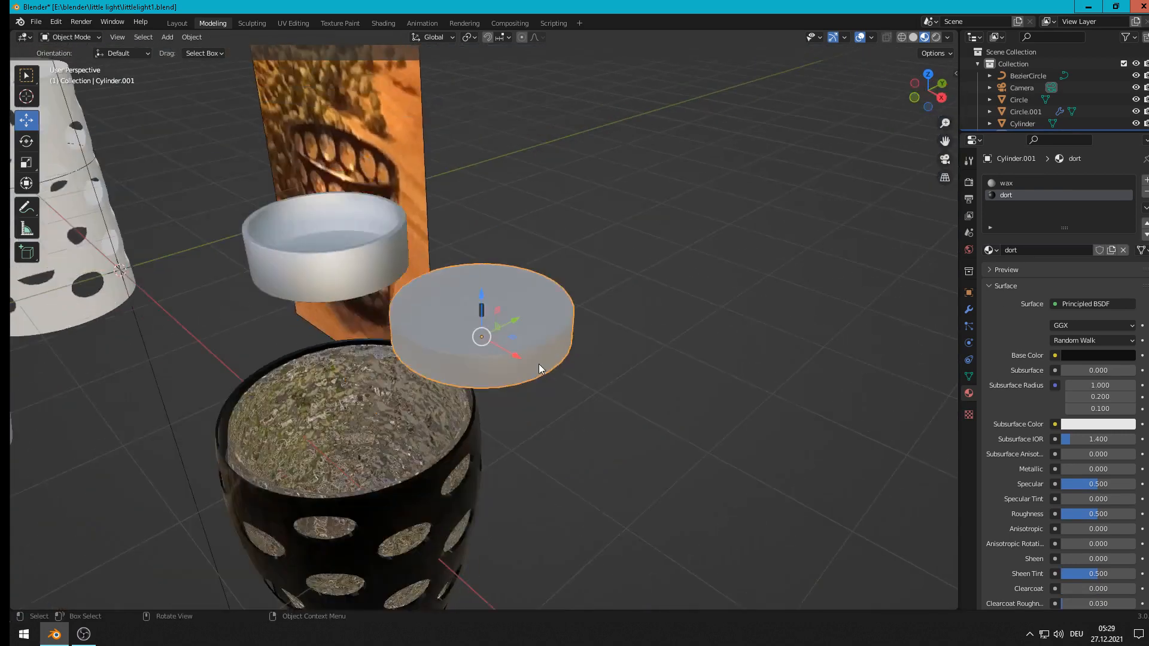
middle_drag(539, 363, 564, 378)
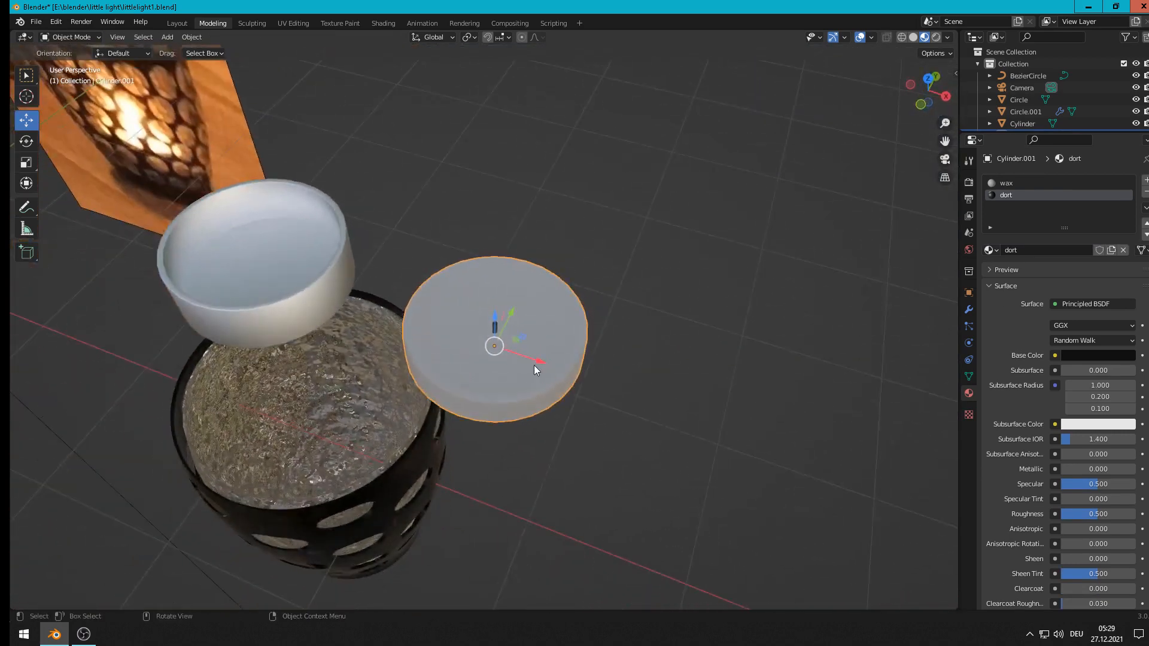
key(g)
key(x)
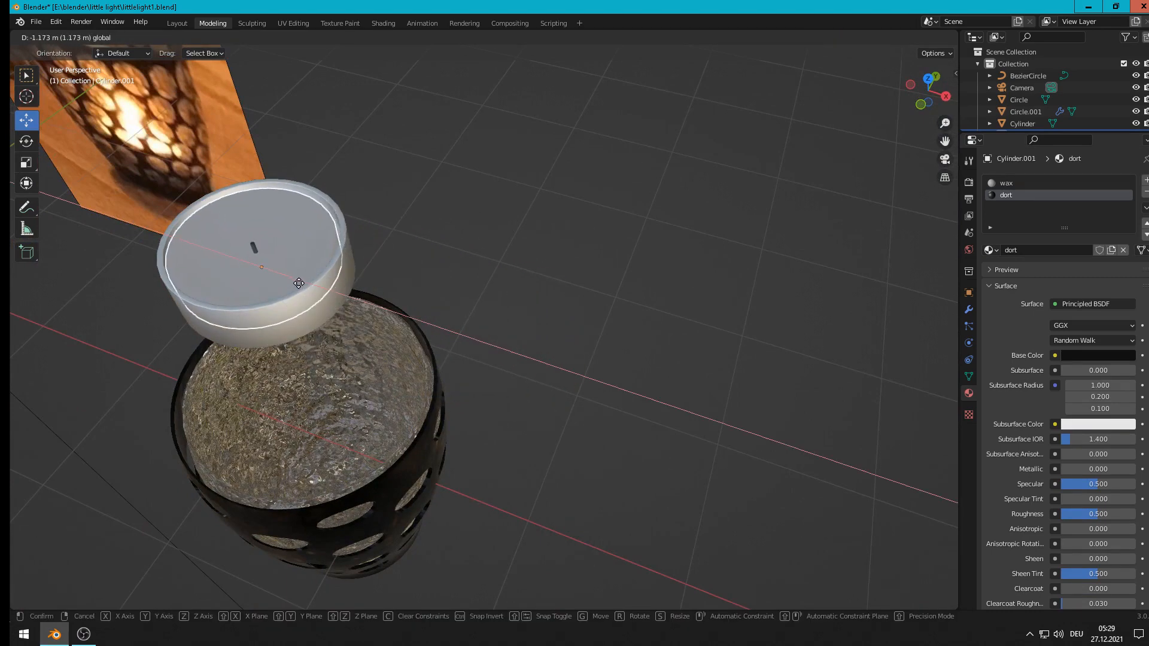
click(299, 283)
Step: Lower the wax body slightly along Z so that its top sits below the metal cup's rim
middle_drag(357, 303, 440, 273)
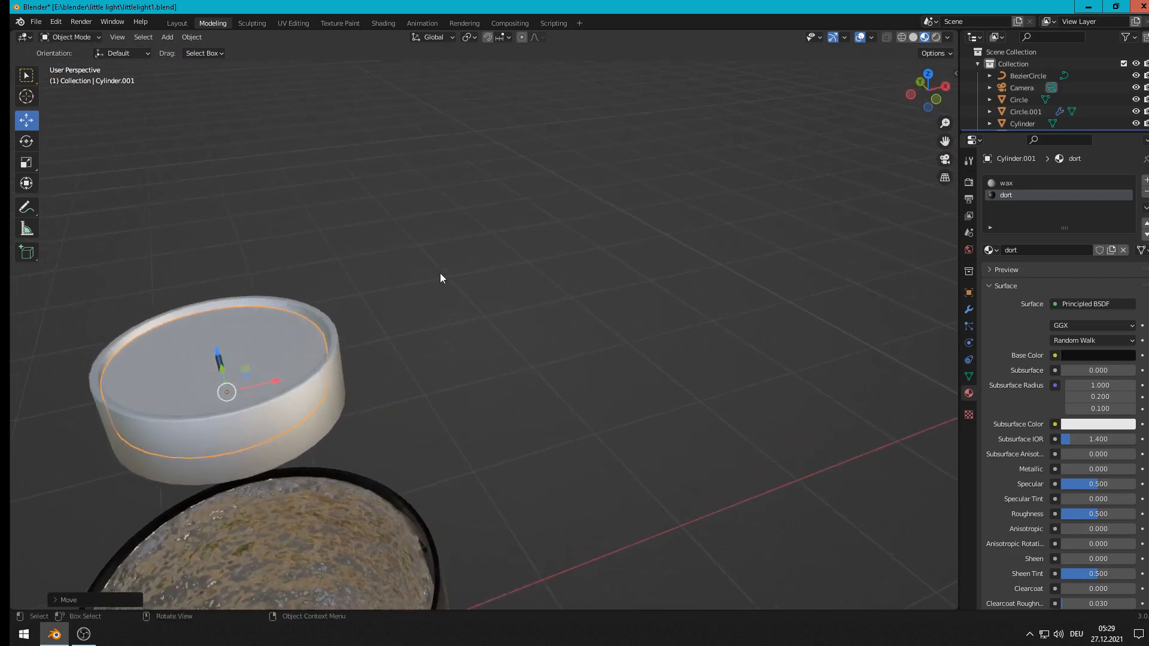
middle_drag(304, 353, 262, 314)
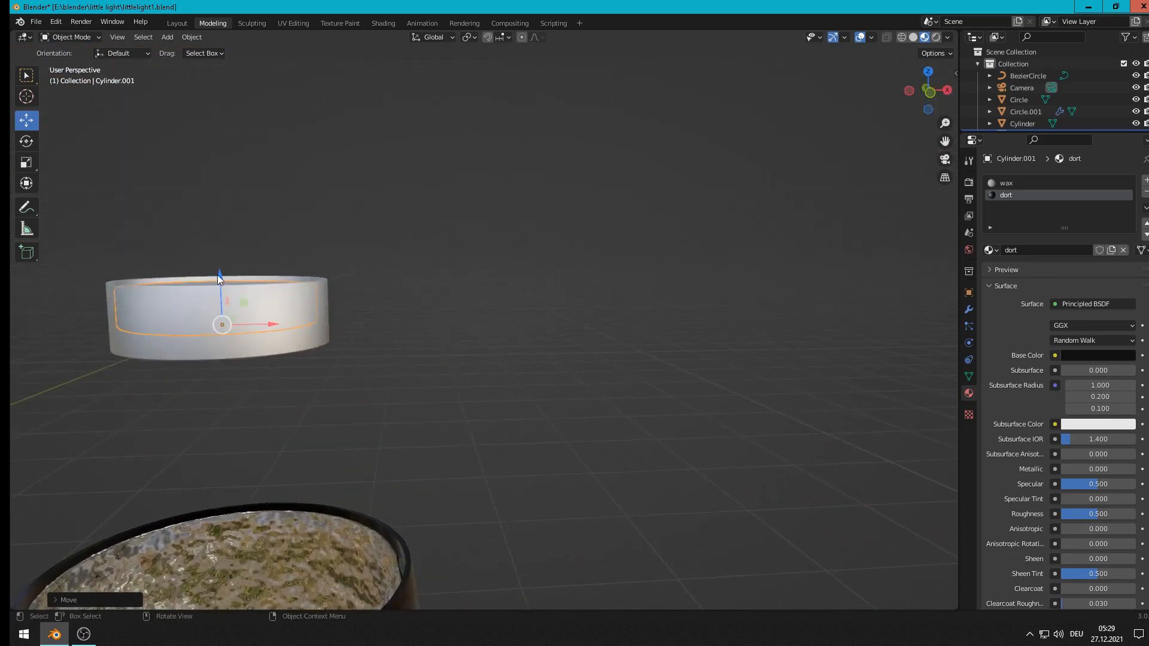
drag(223, 276, 225, 287)
middle_drag(245, 300, 393, 264)
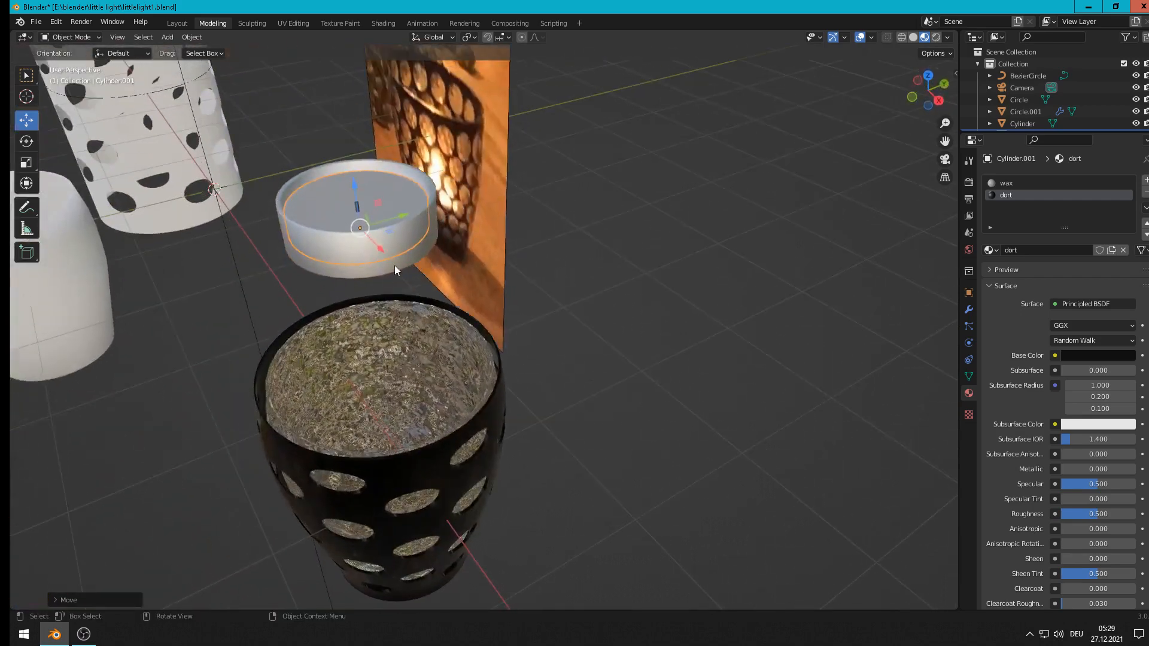
Step: Lower the metal cup with its wax along Z into the bottom of the perforated holder
click(426, 222)
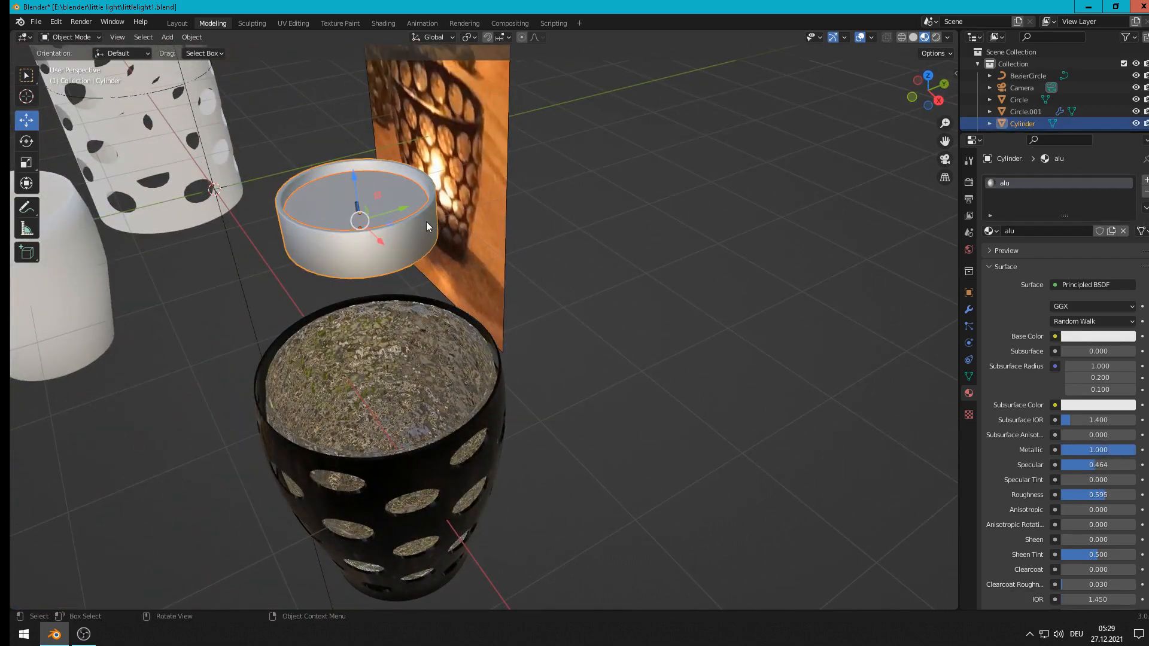
key(KP_1)
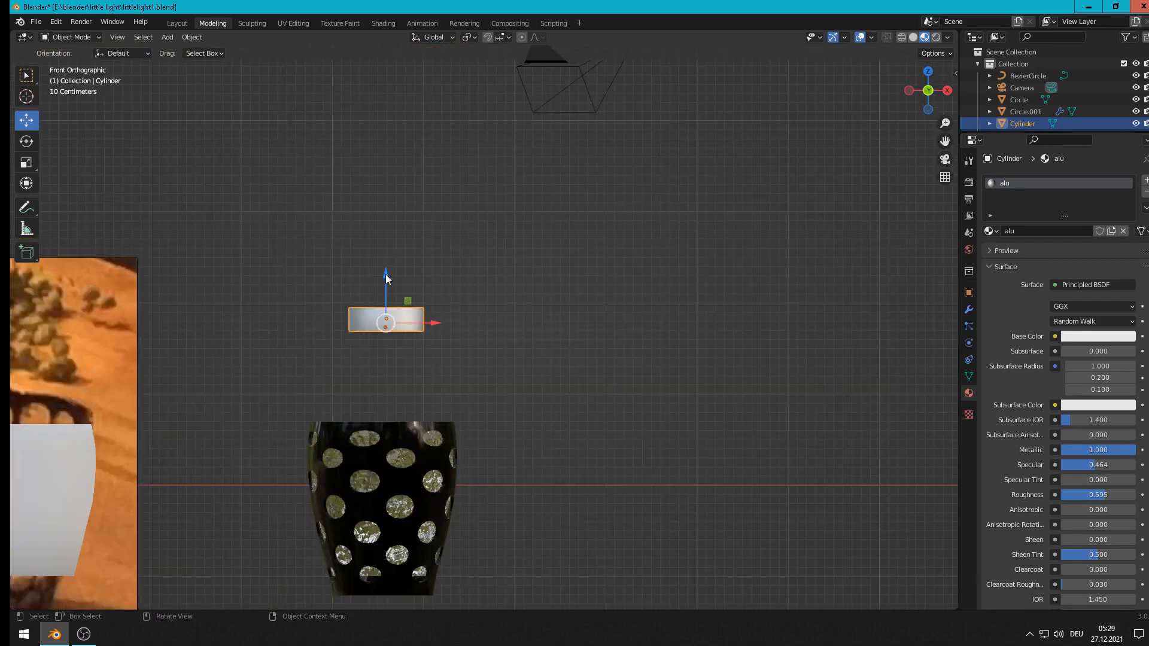
drag(386, 274, 378, 526)
middle_drag(378, 525, 466, 72)
scroll(383, 353, up, 4)
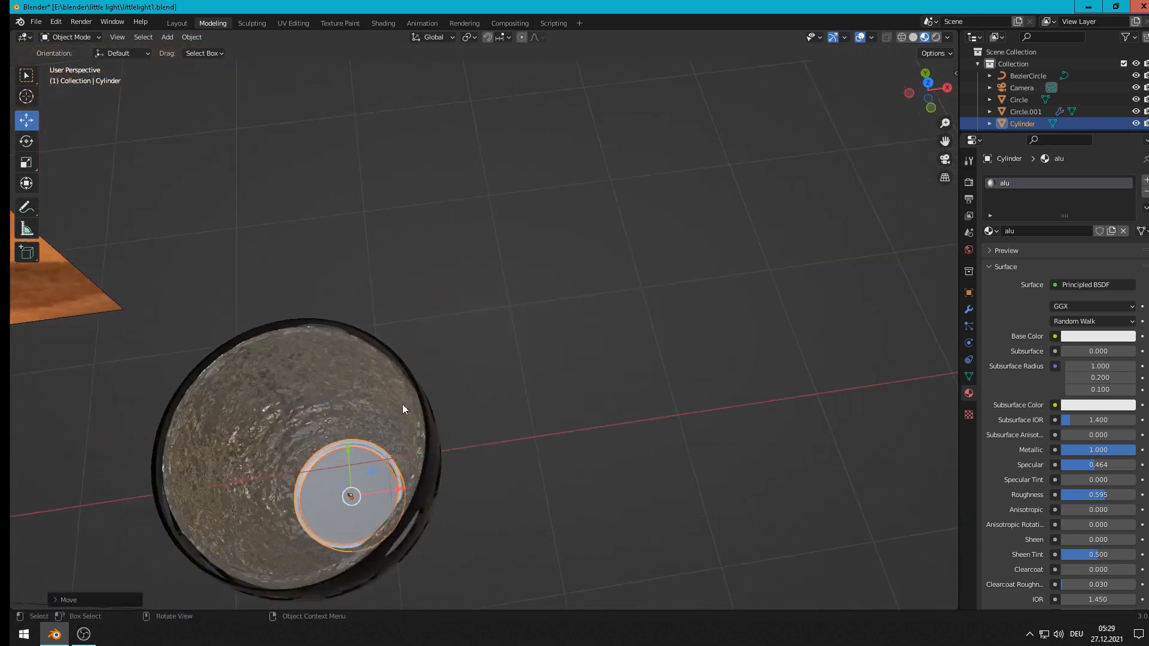
Step: Raise the tealight slightly along global Z inside the holder
shift+middle_drag(464, 372, 619, 275)
middle_drag(621, 304, 456, 427)
key(g)
key(z)
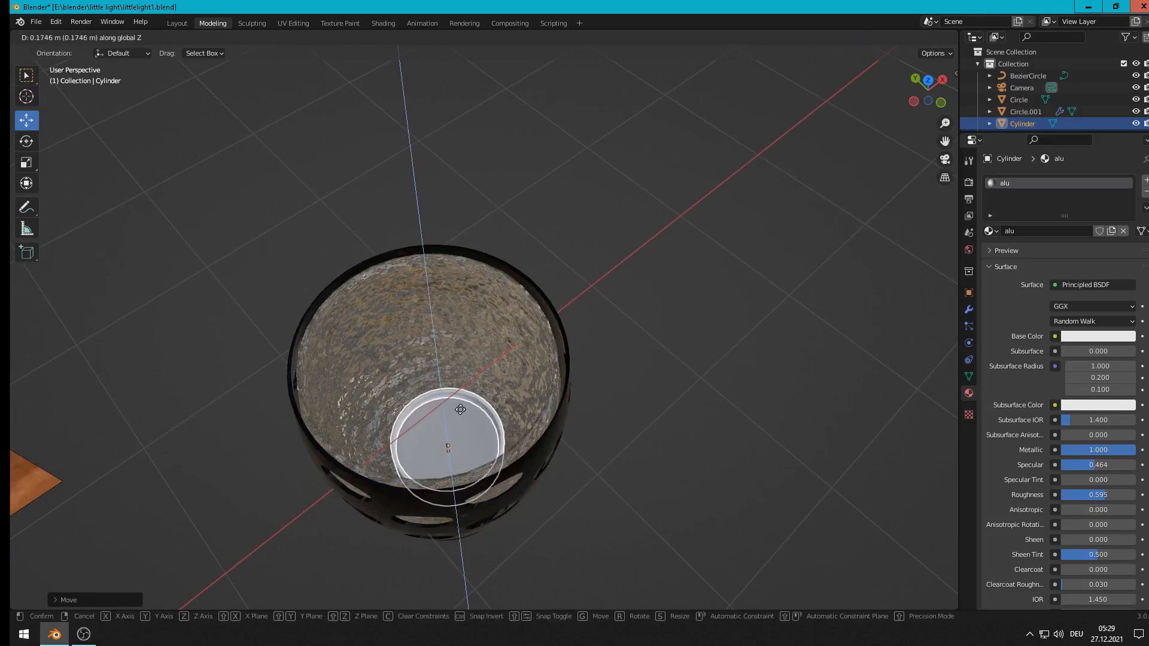
click(460, 422)
middle_drag(458, 418, 515, 486)
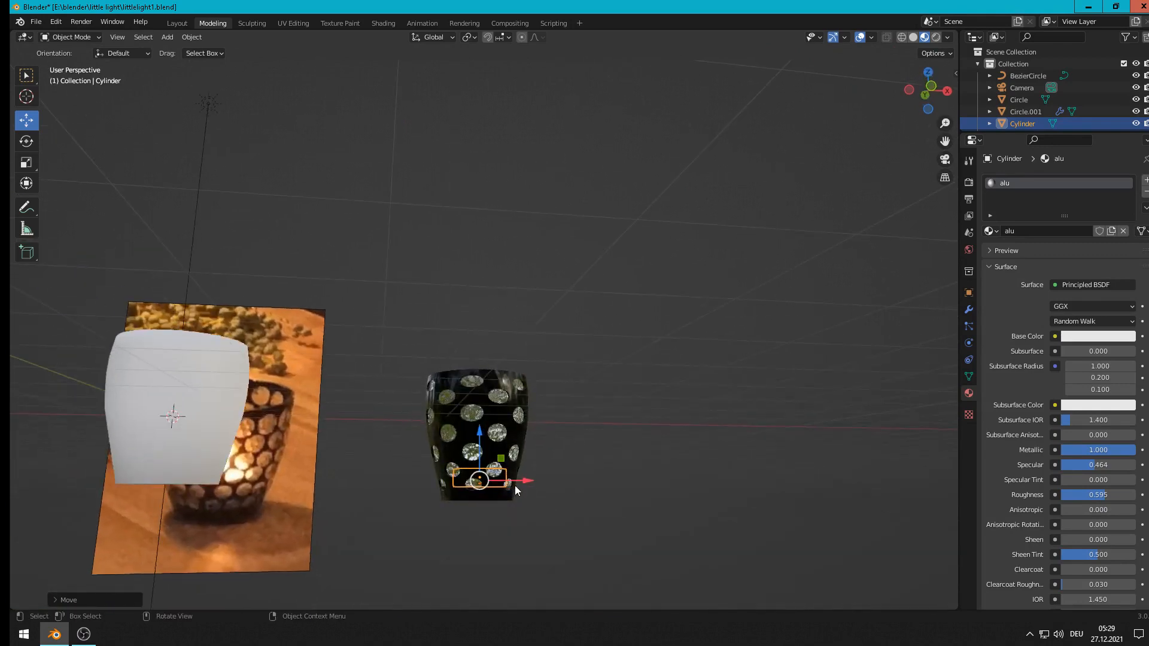
Step: Lower the tealight about 0.05 m along Z so that it sits near the holder's base
scroll(514, 484, up, 3)
middle_drag(560, 392, 562, 326)
key(g)
key(z)
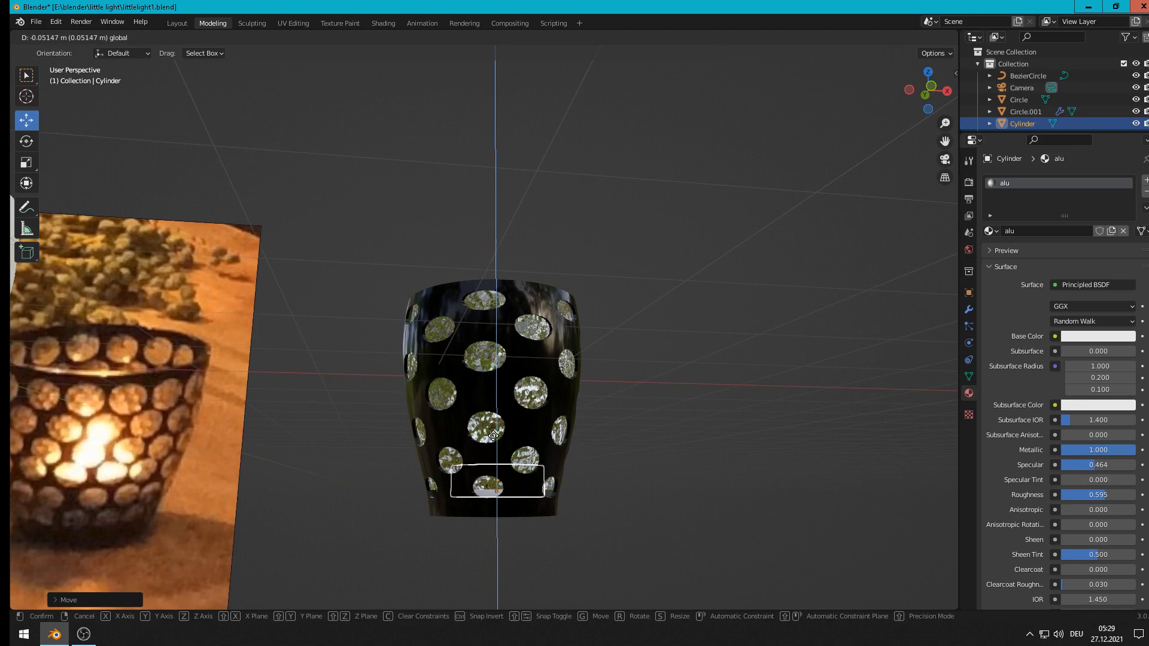
click(493, 435)
Step: Centre the tealight inside the holder as seen from above with slight shifts along X and Y
key(a)
middle_drag(634, 311, 475, 475)
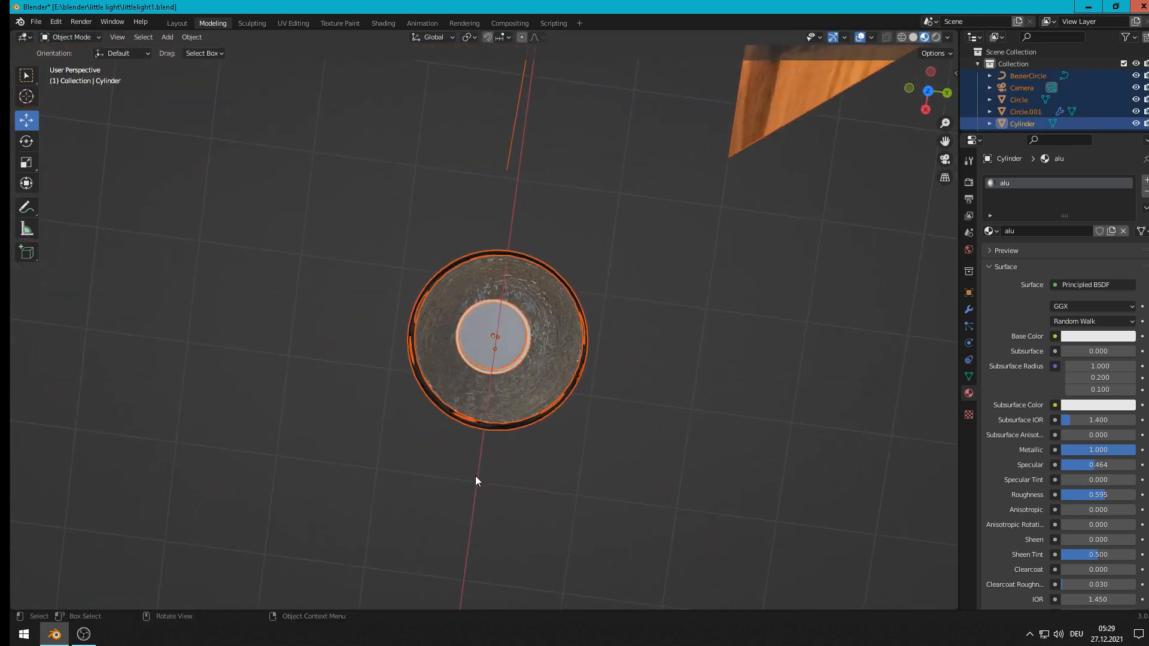
key(KP_7)
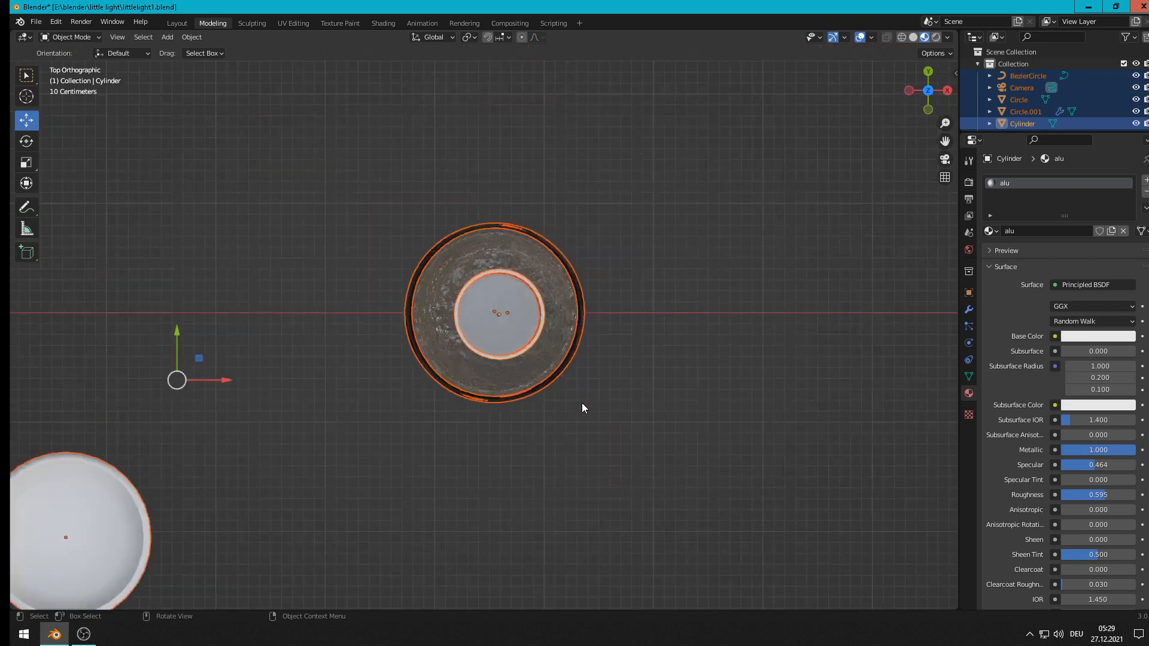
click(494, 321)
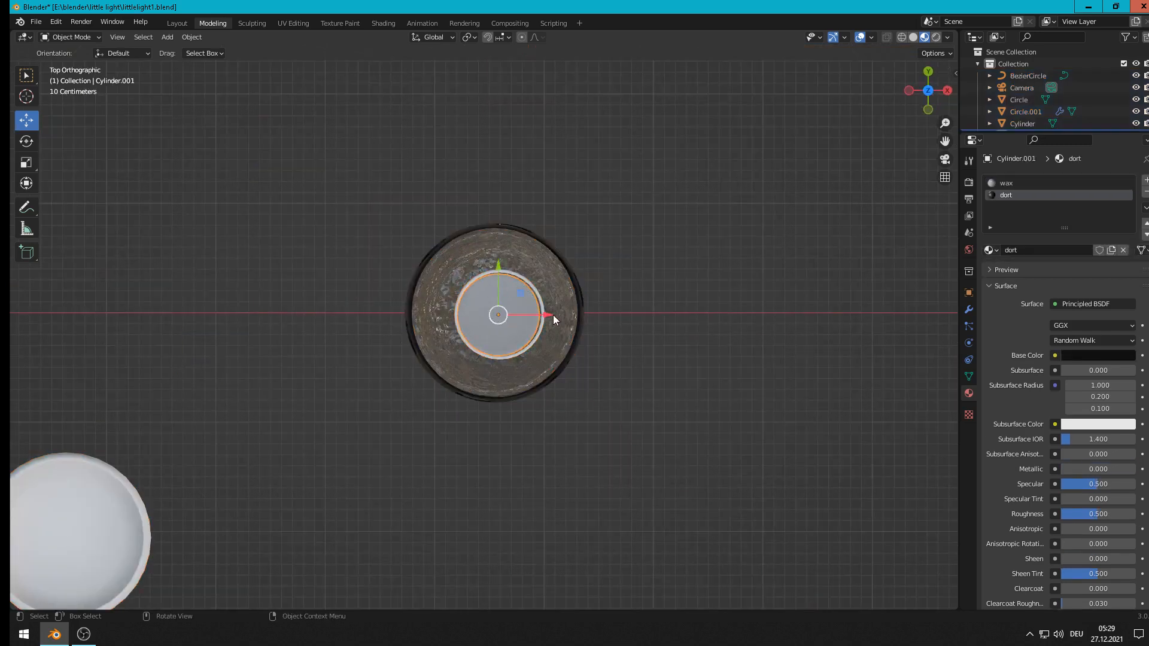
drag(550, 315, 540, 315)
click(512, 273)
drag(494, 267, 494, 264)
Step: Select all objects and save the file littlelight1.blend
key(a)
middle_drag(561, 385, 418, 251)
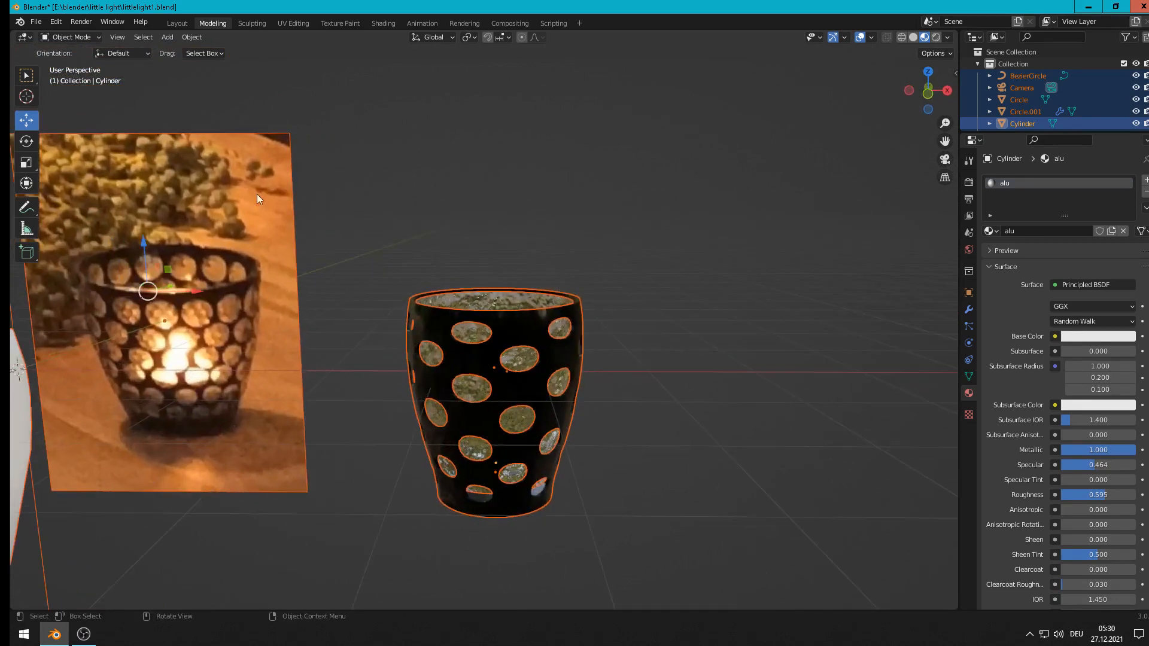
click(34, 23)
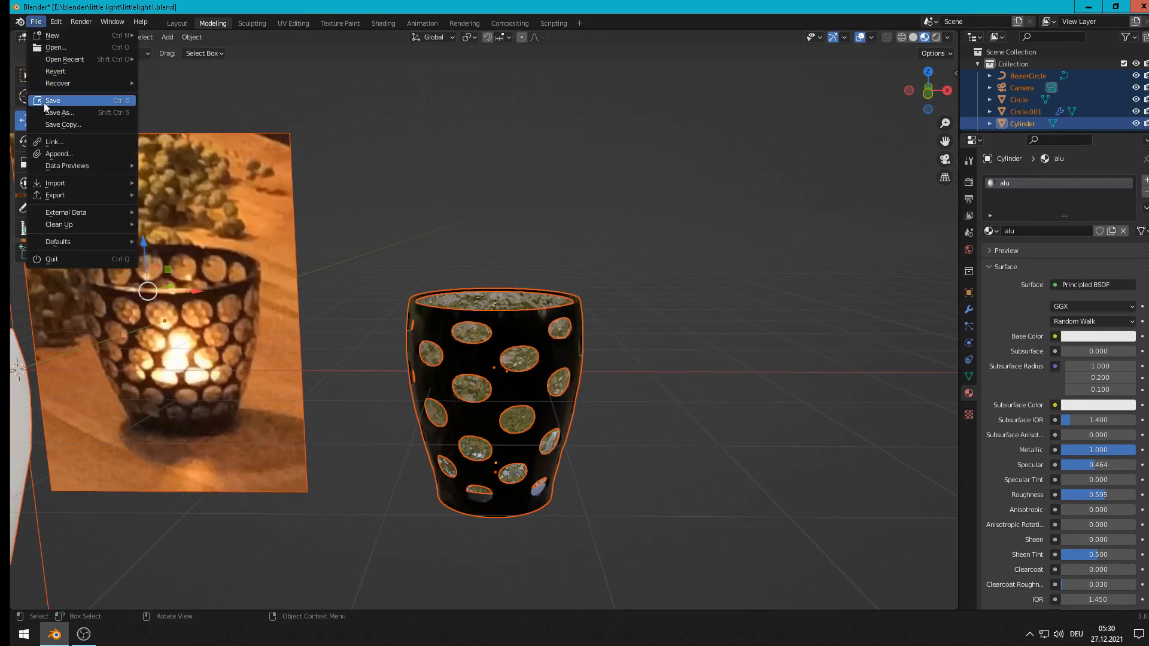
click(46, 101)
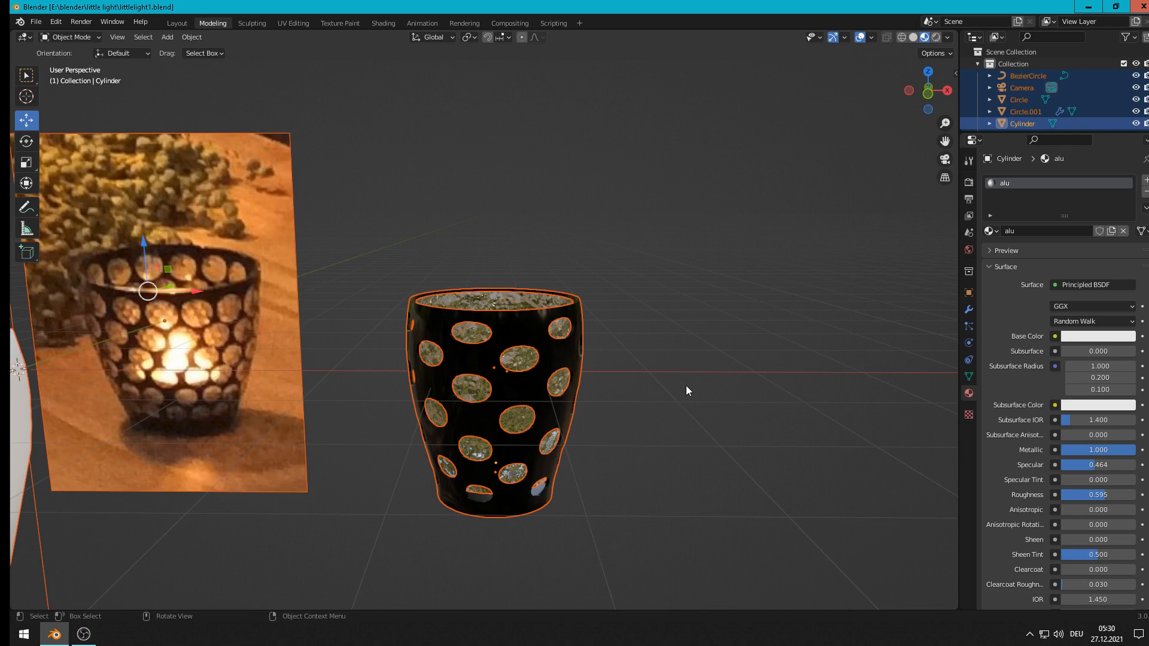
Step: Clear the selection and start adding a reference image aligned to the front view
key(KP_1)
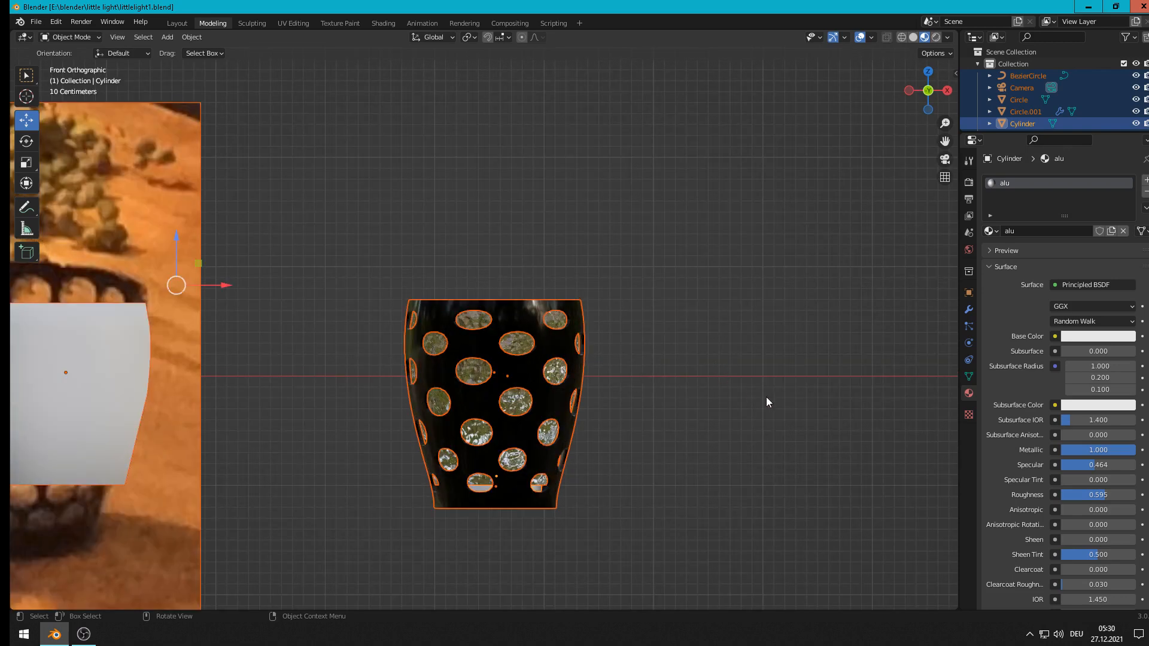
shift+drag(744, 398, 560, 370)
scroll(682, 359, down, 4)
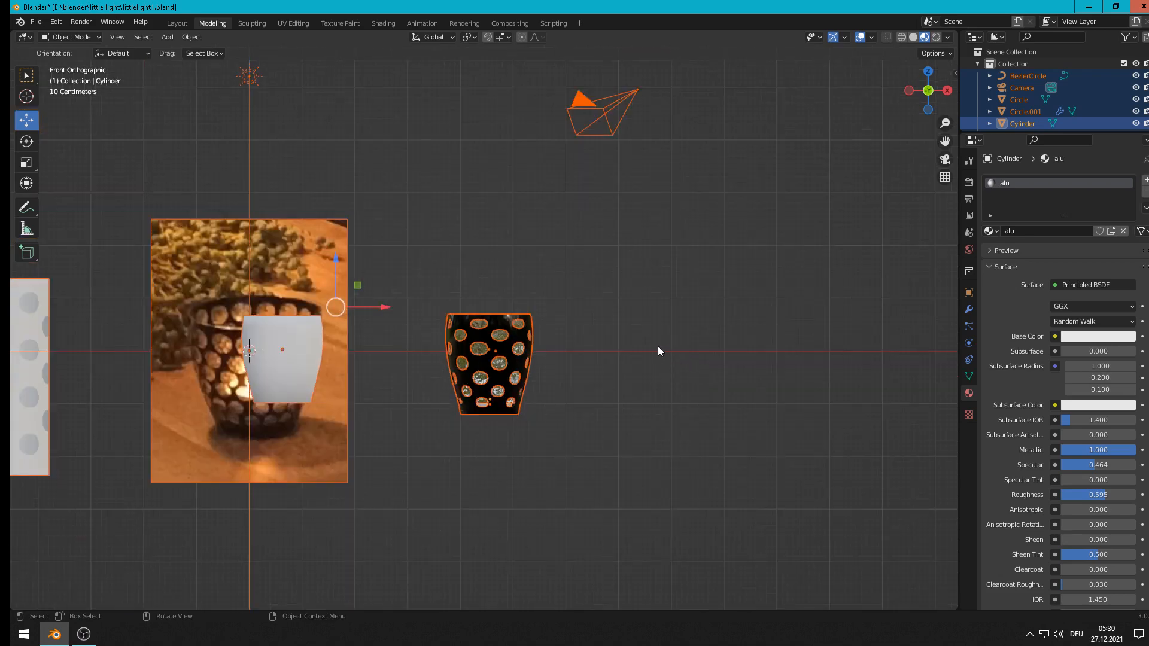
key(alt+a)
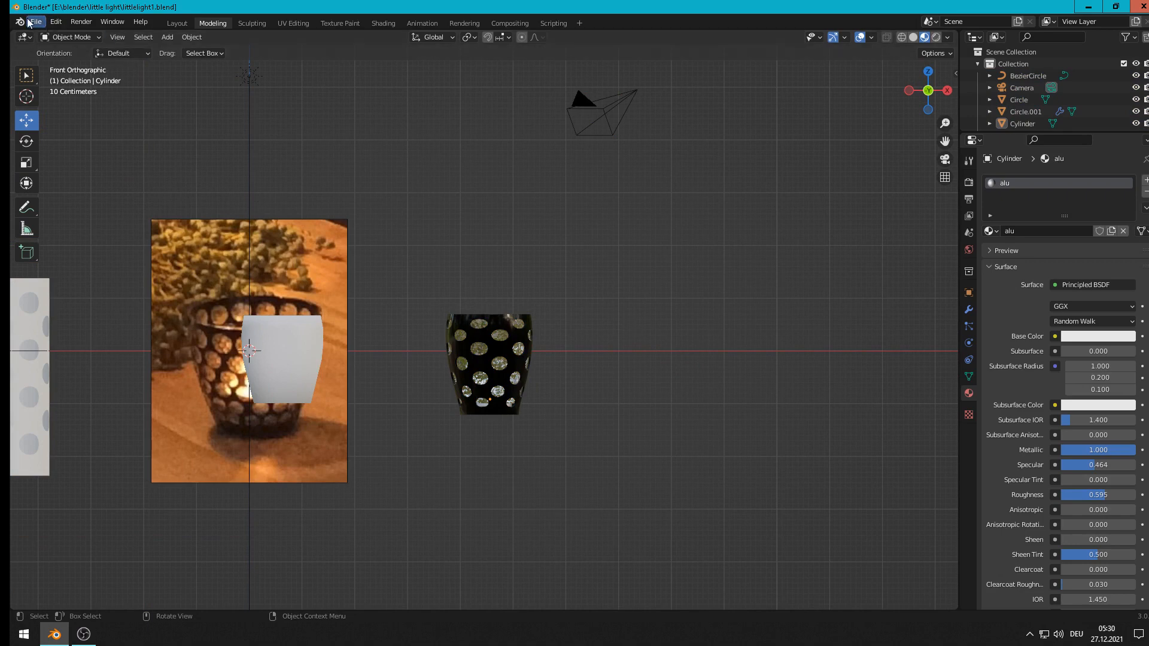
click(166, 37)
mouse_move(205, 181)
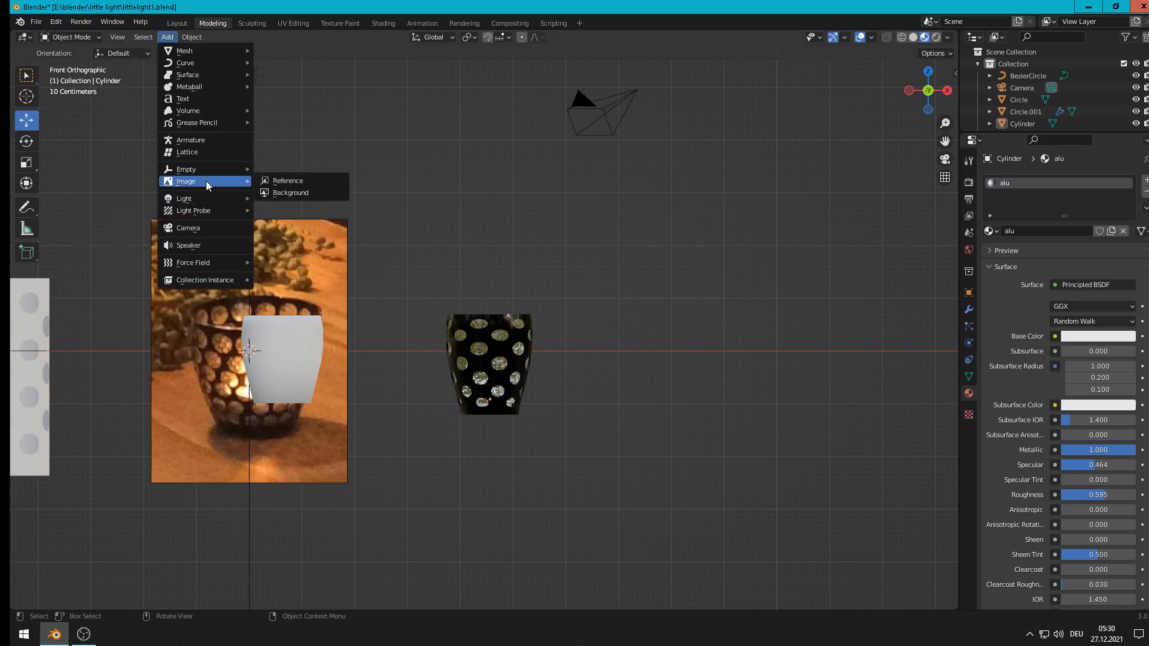
click(327, 180)
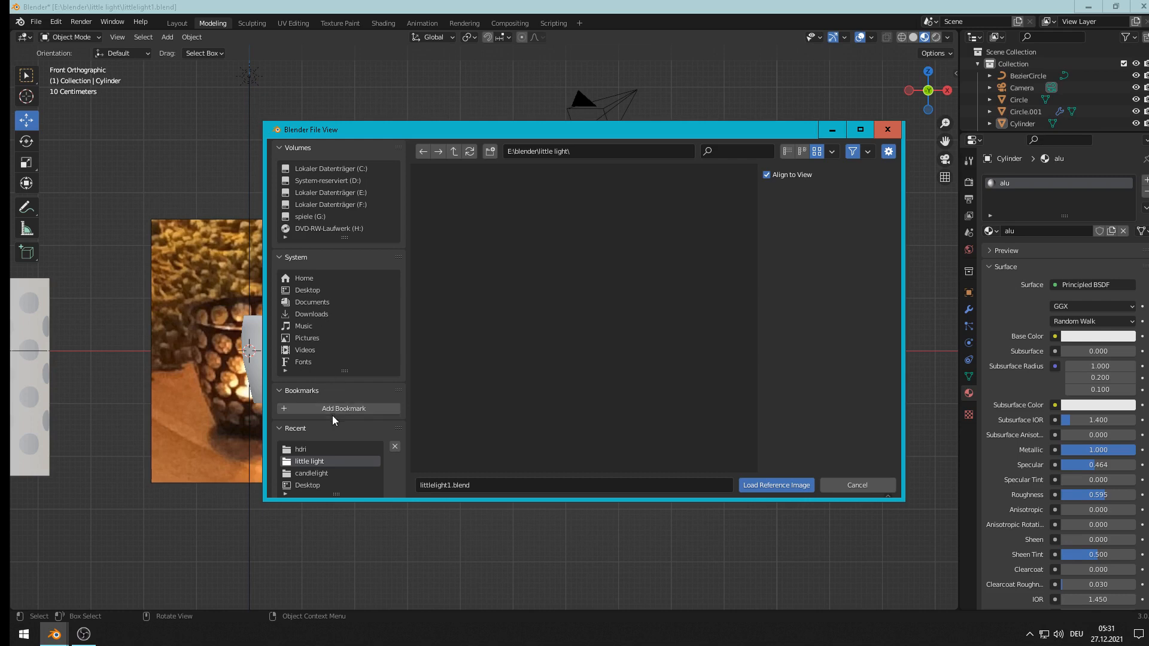
Step: Load flamme.png from E:\blender\Komerzielle Texturen\feuer as the reference image
click(339, 184)
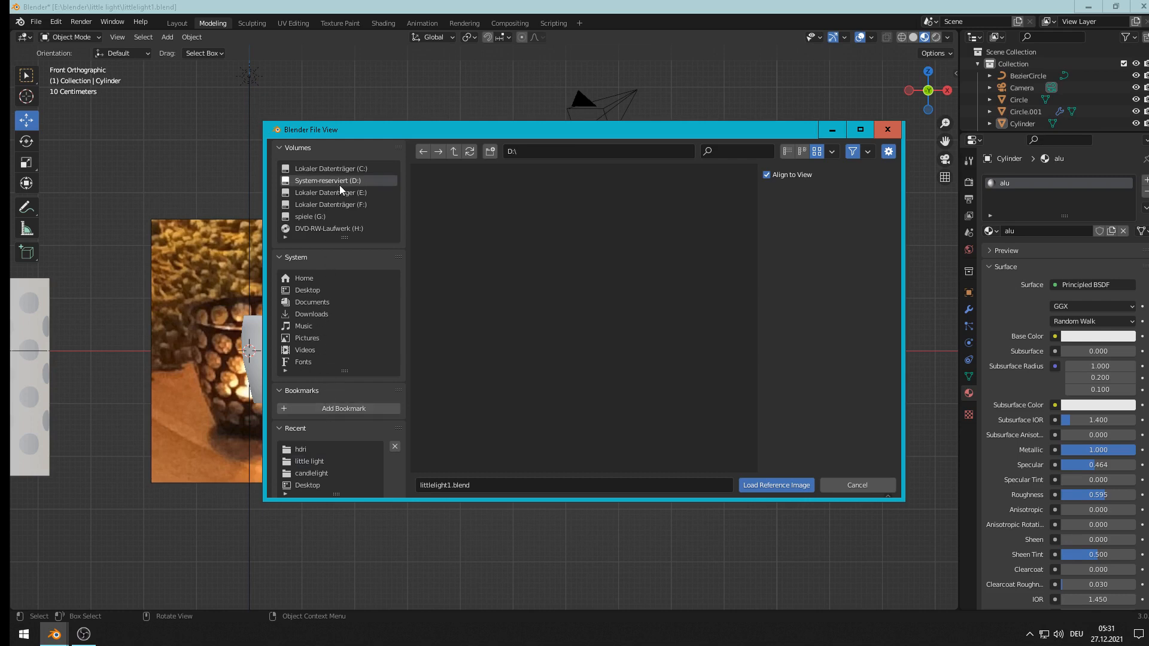
click(339, 191)
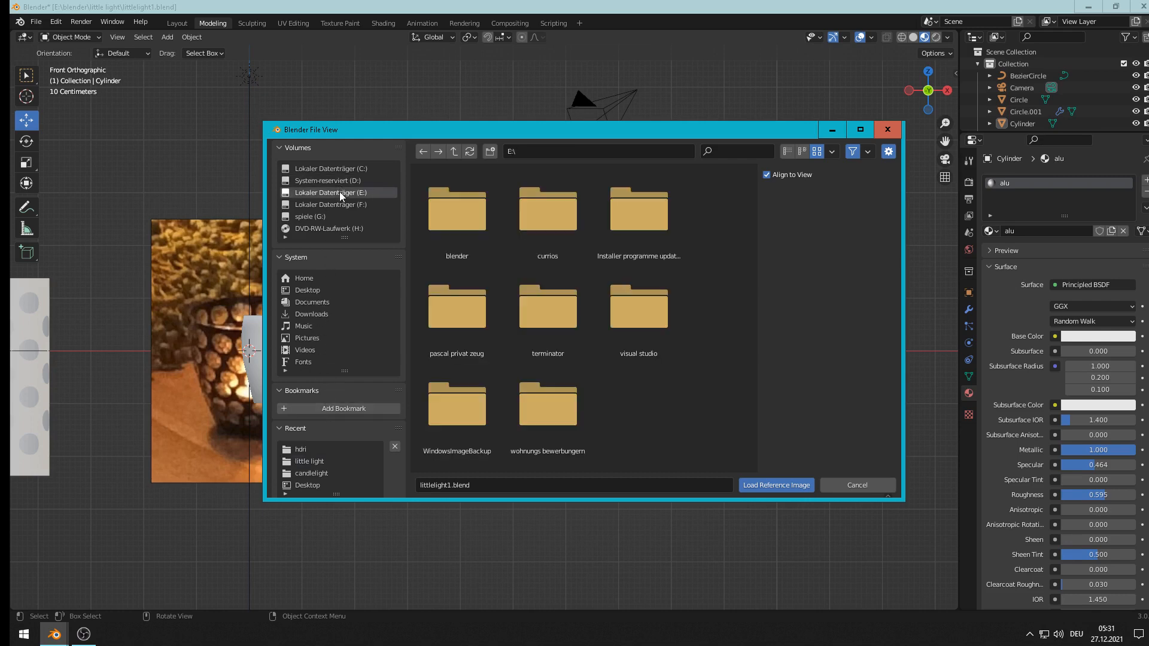
double_click(455, 203)
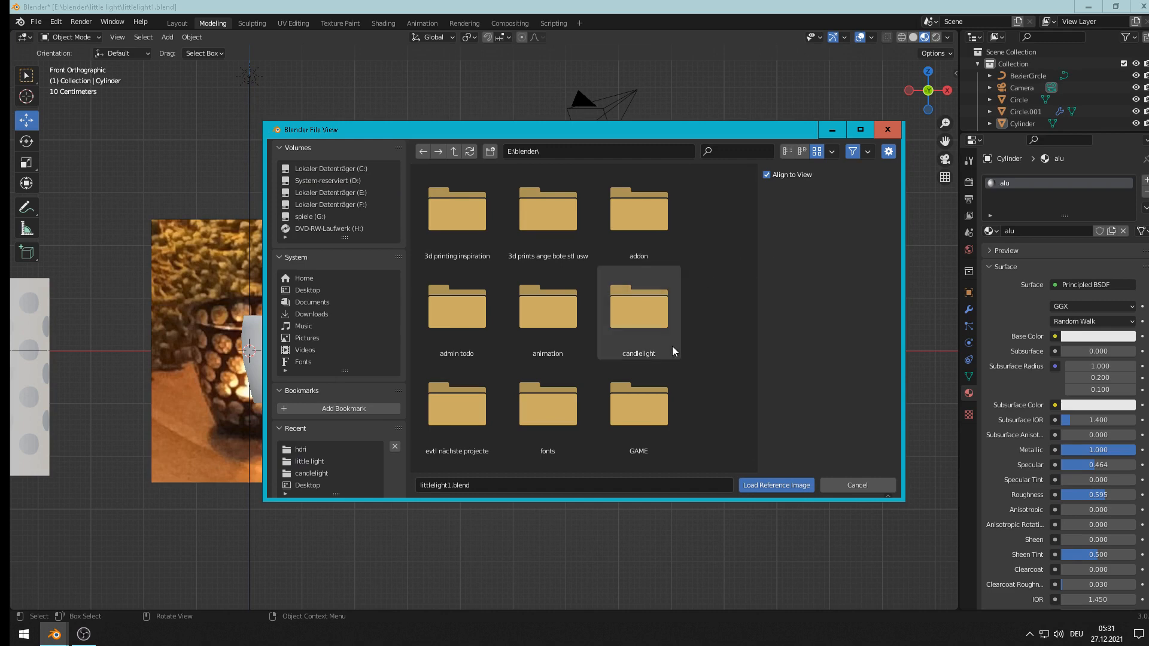
scroll(642, 359, down, 2)
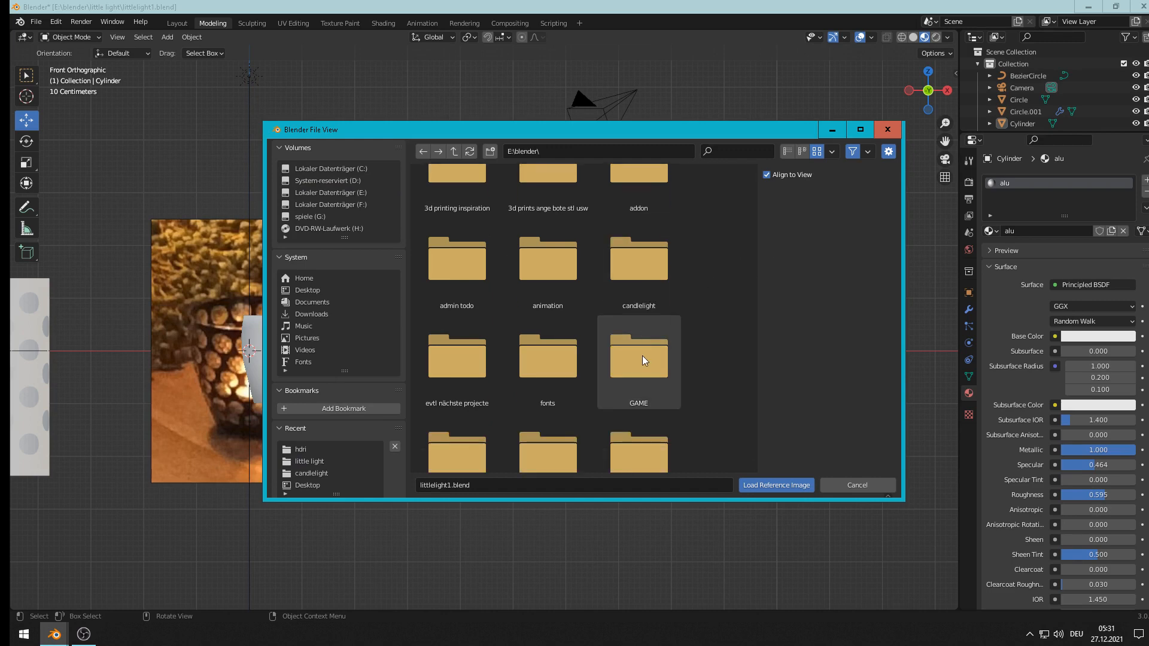
scroll(642, 359, down, 5)
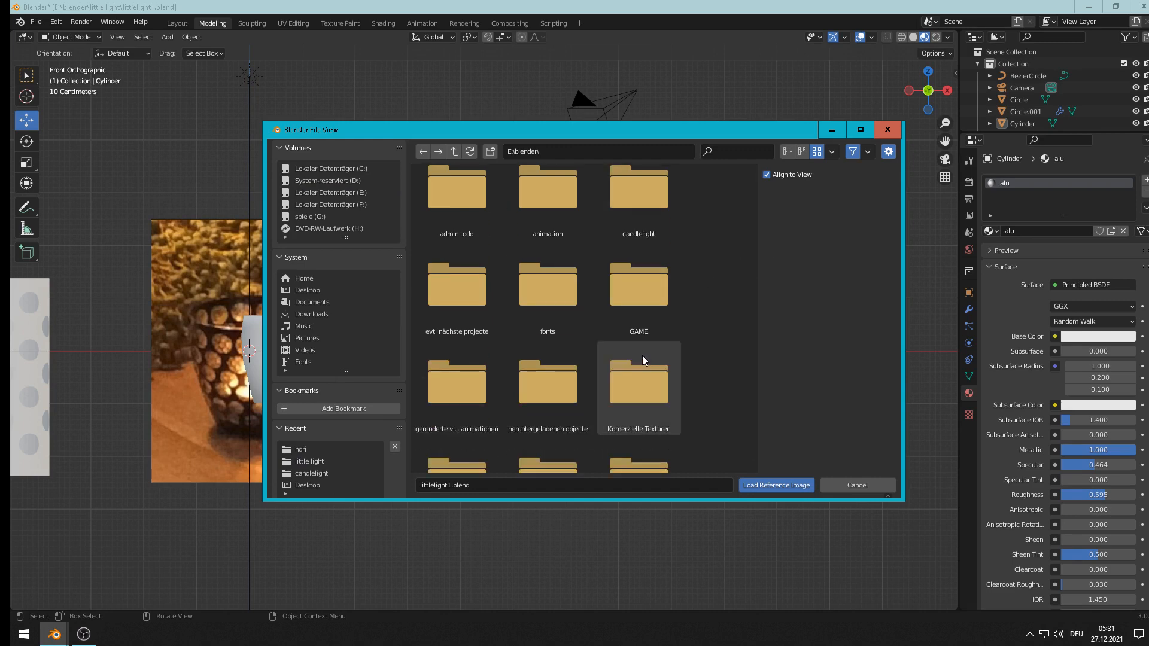
double_click(641, 356)
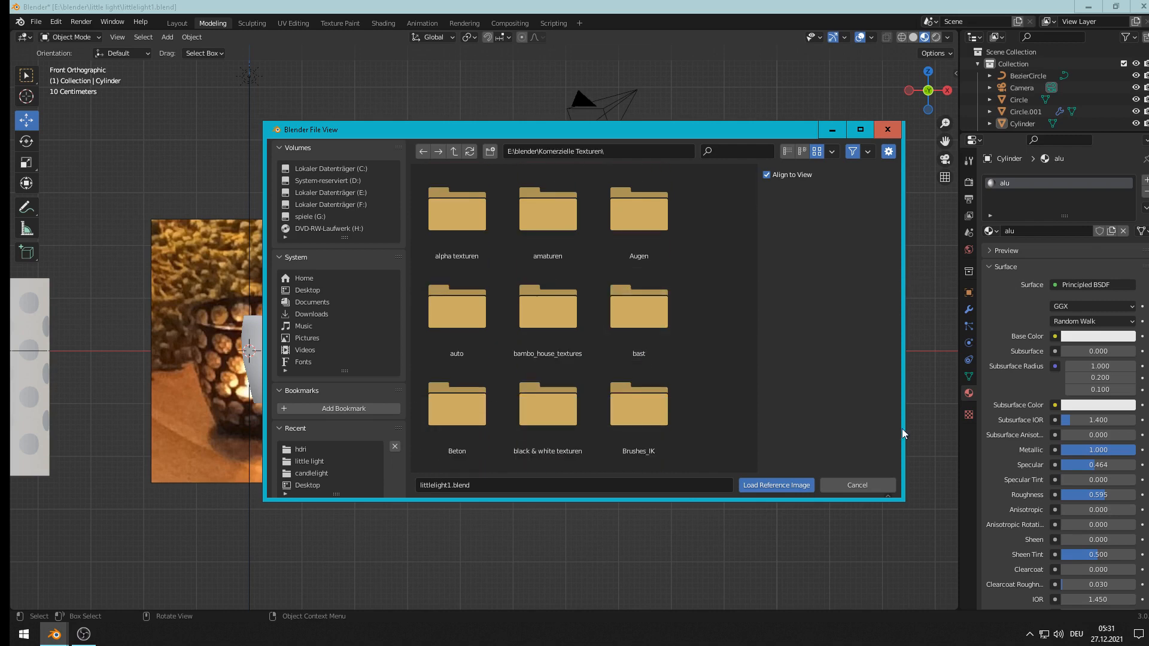
drag(903, 502, 1146, 545)
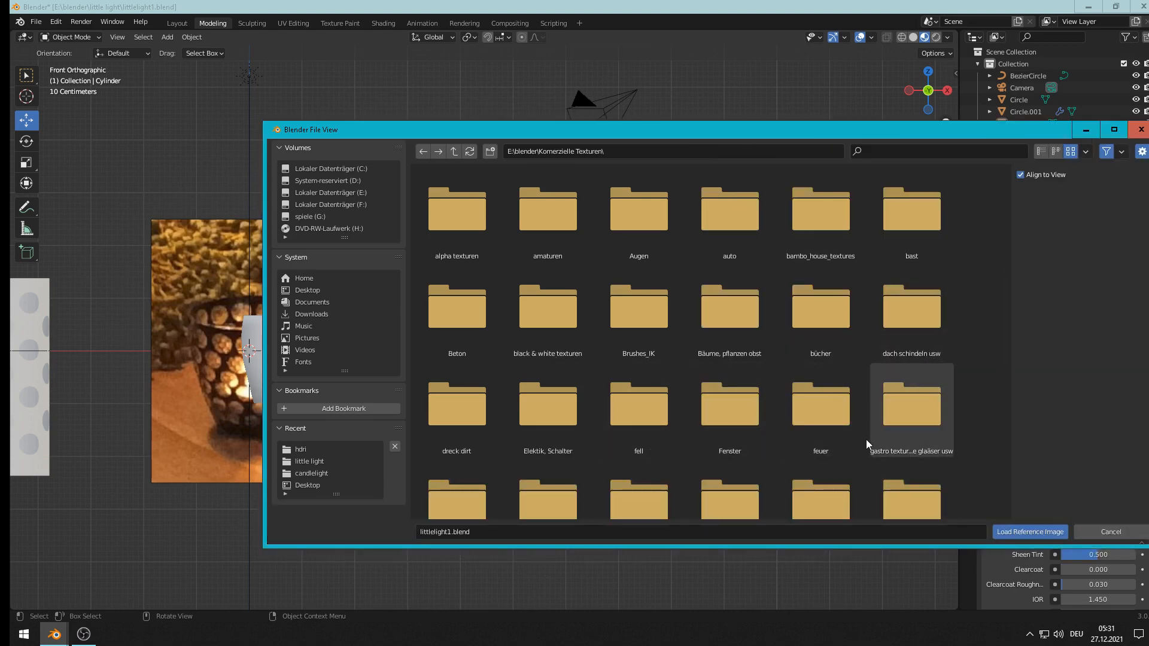
double_click(824, 426)
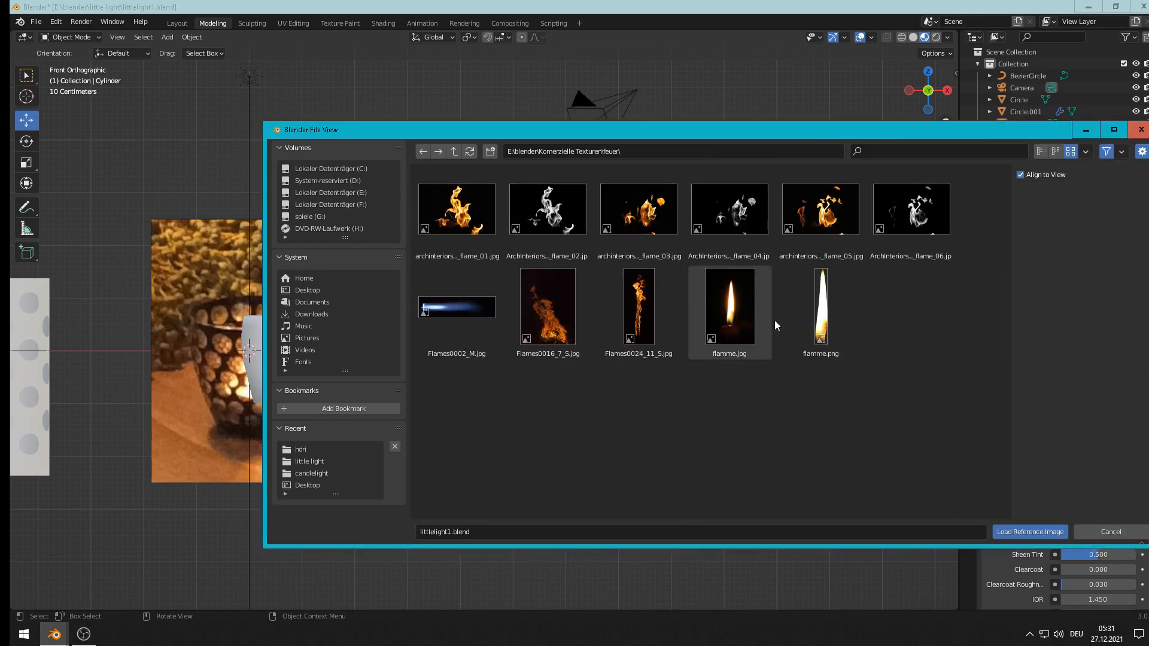
double_click(821, 338)
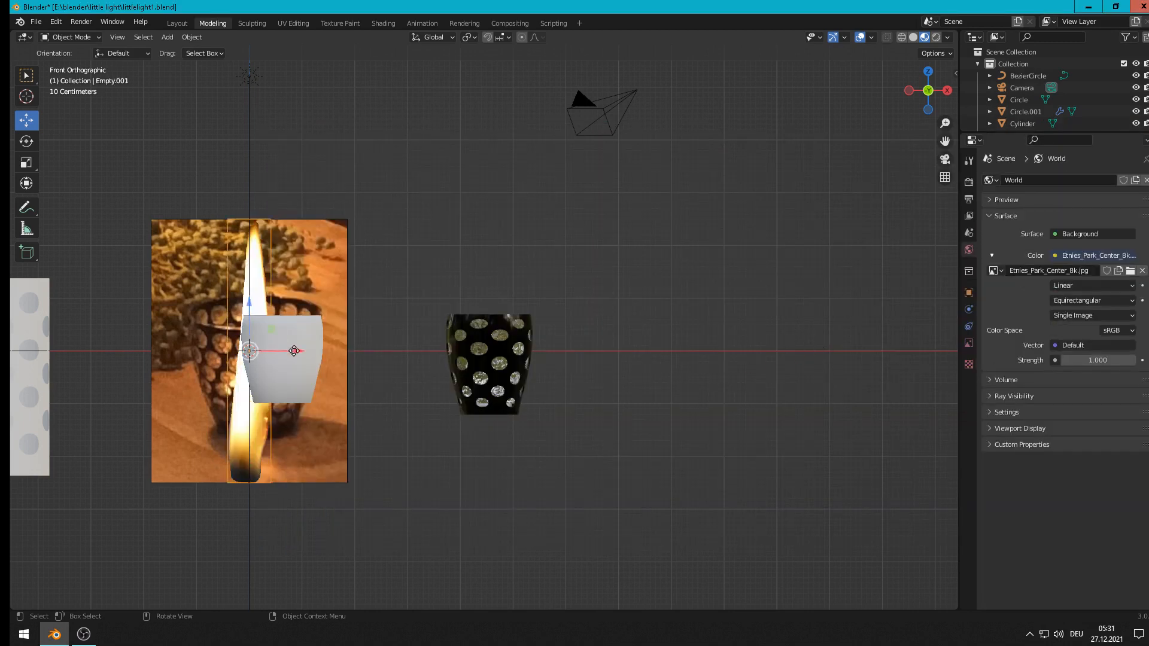
Step: Move the flame image along X to the empty area beyond the holder and scale it down uniformly to less than half the holder's height
drag(297, 350, 657, 351)
key(s)
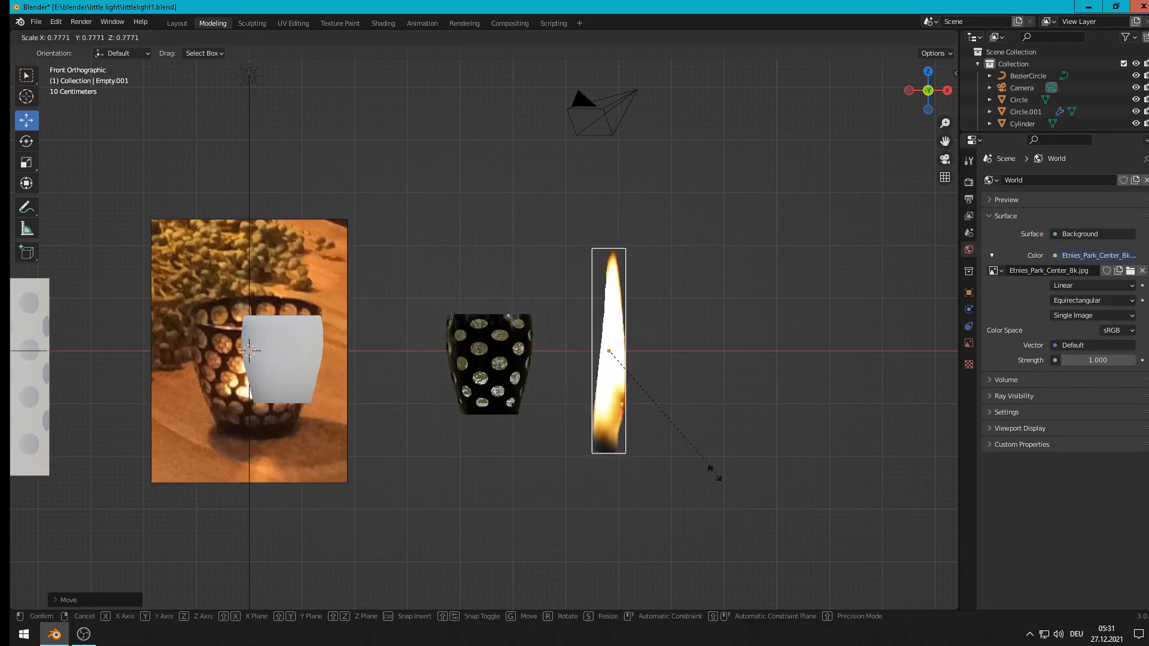
click(635, 386)
scroll(633, 380, up, 5)
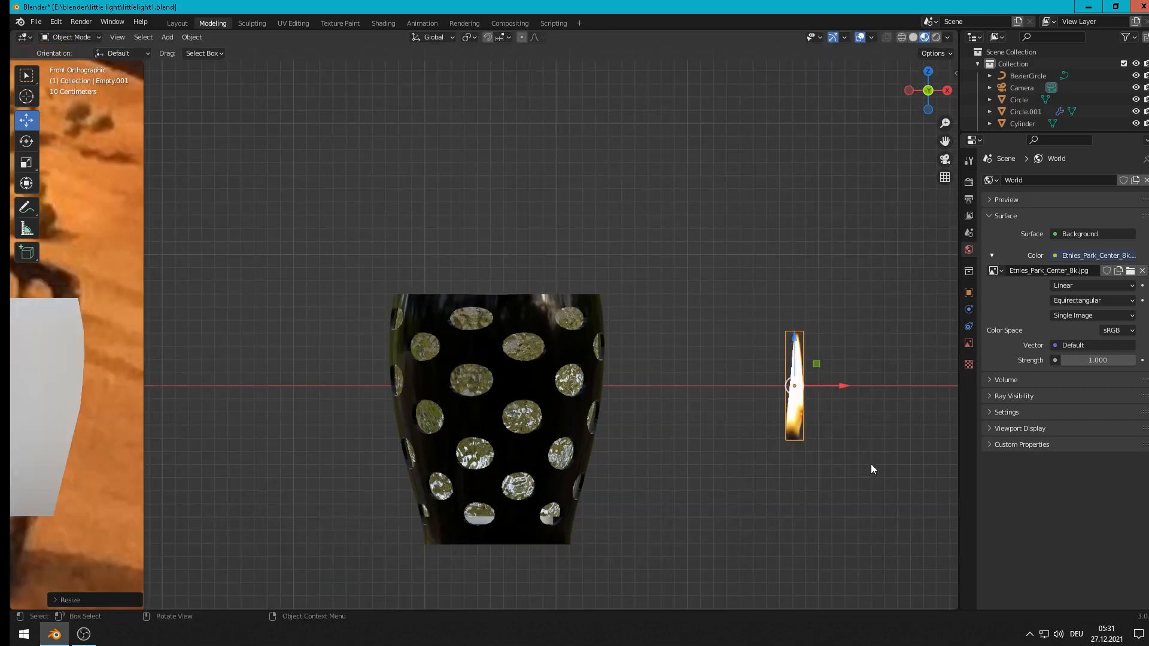
Step: Shorten the flame image by scaling it to about 0.58 along Z
key(s)
key(z)
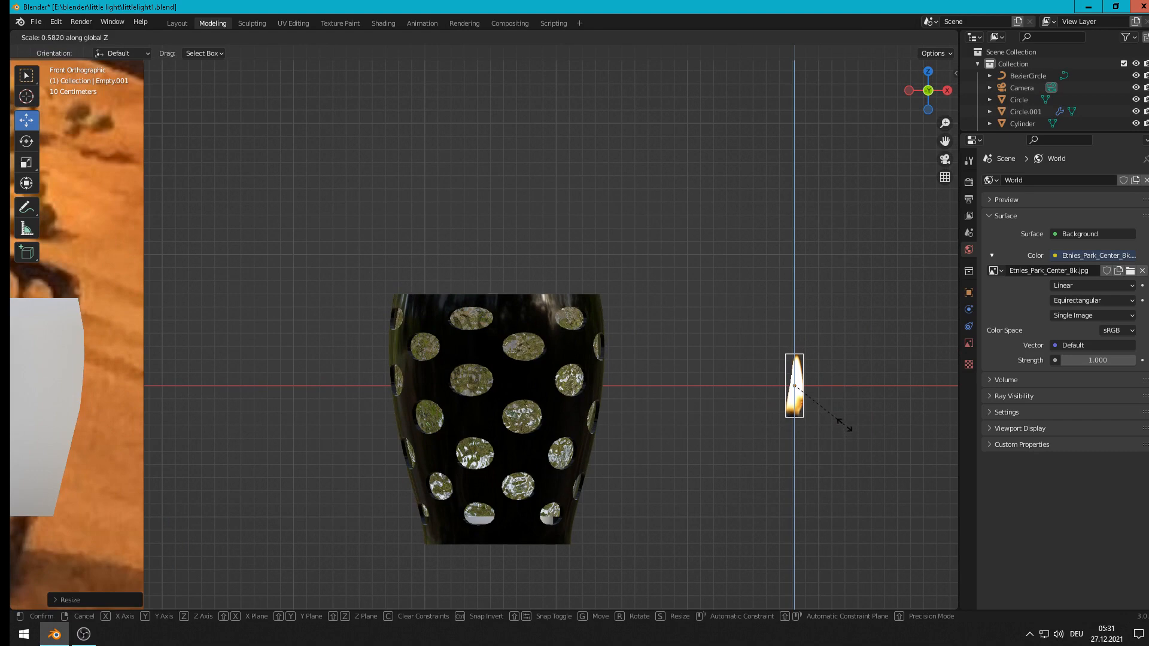
click(845, 422)
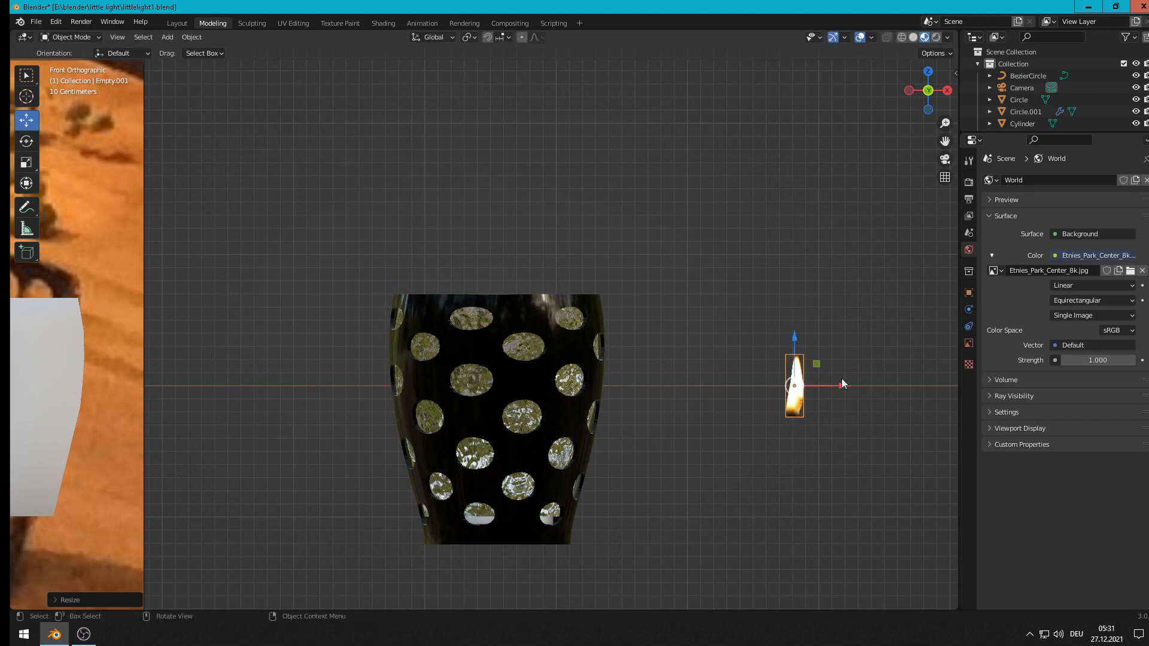
Step: Move the flame image along X into the middle of the holder and lower it about 0.63 m along Z onto the wick
drag(838, 392, 541, 392)
middle_drag(541, 392, 494, 514)
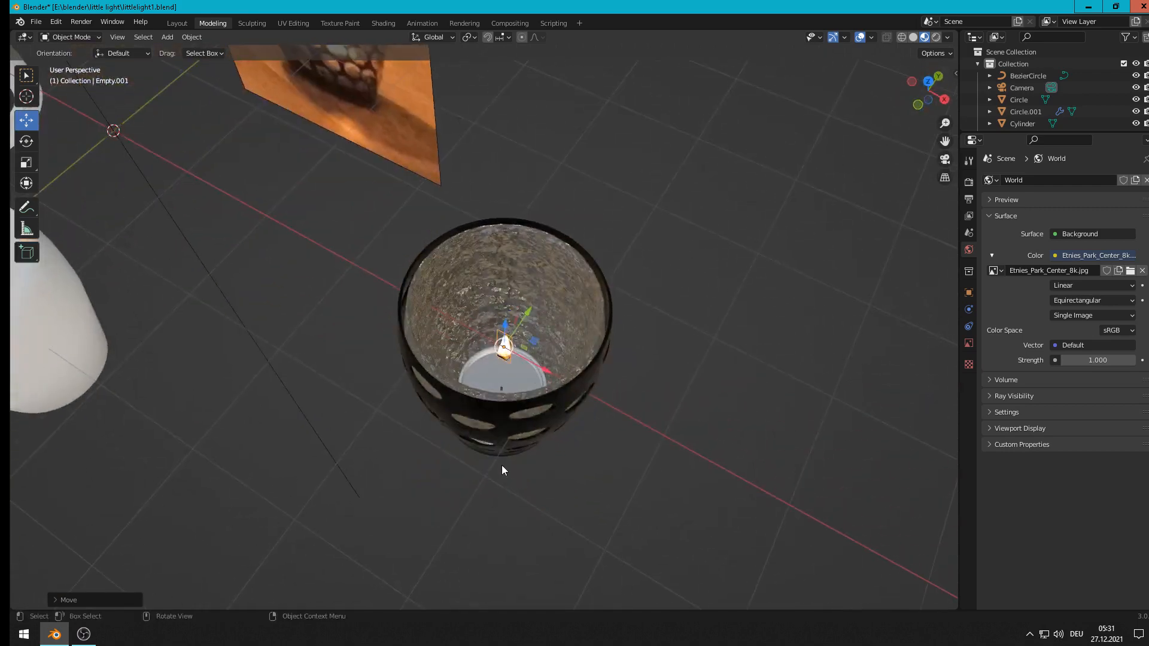
mouse_move(501, 465)
middle_down()
mouse_move(465, 454)
mouse_move(448, 464)
mouse_move(456, 479)
mouse_move(520, 468)
middle_up()
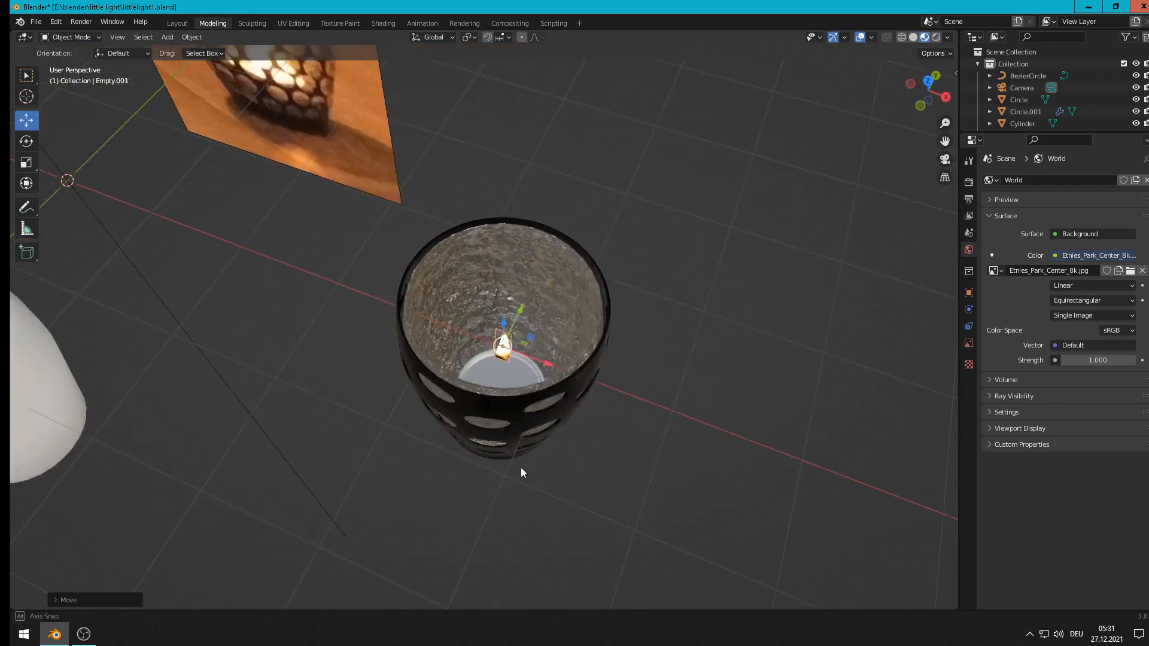
key(g)
key(z)
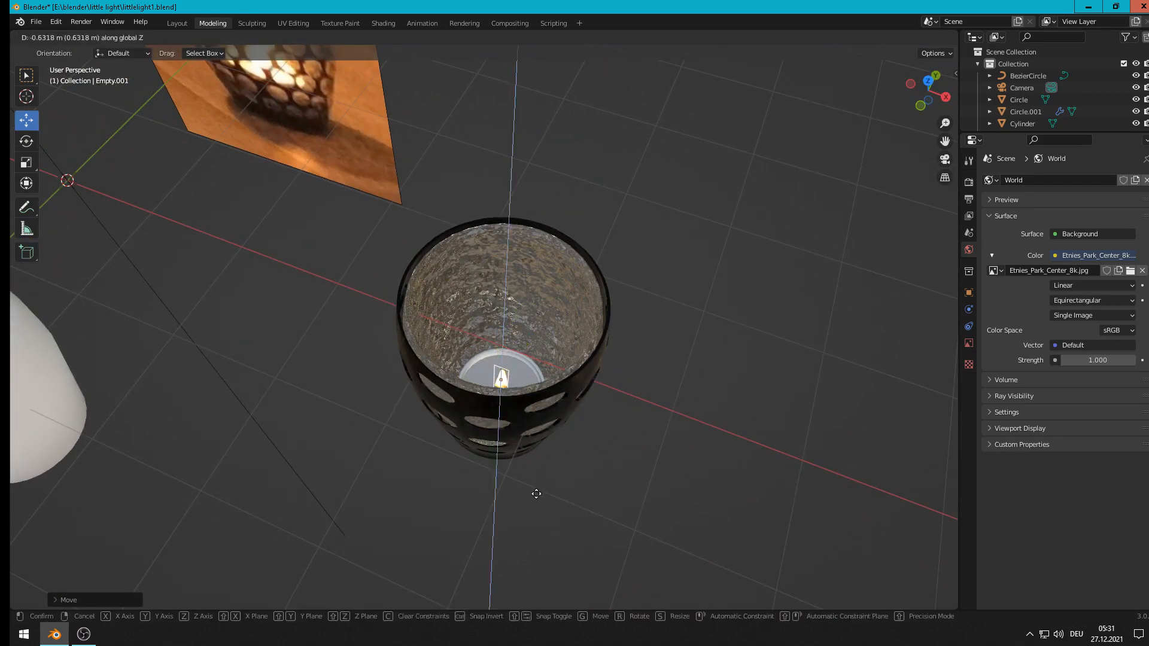
click(534, 496)
middle_drag(534, 497, 572, 309)
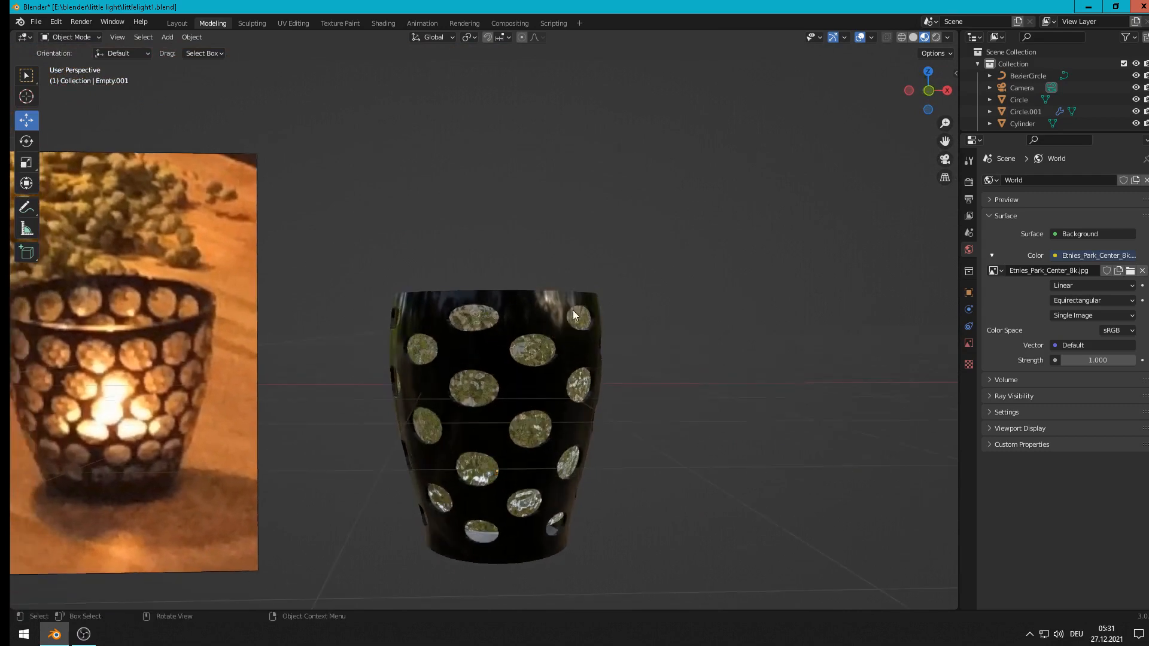
scroll(572, 309, down, 2)
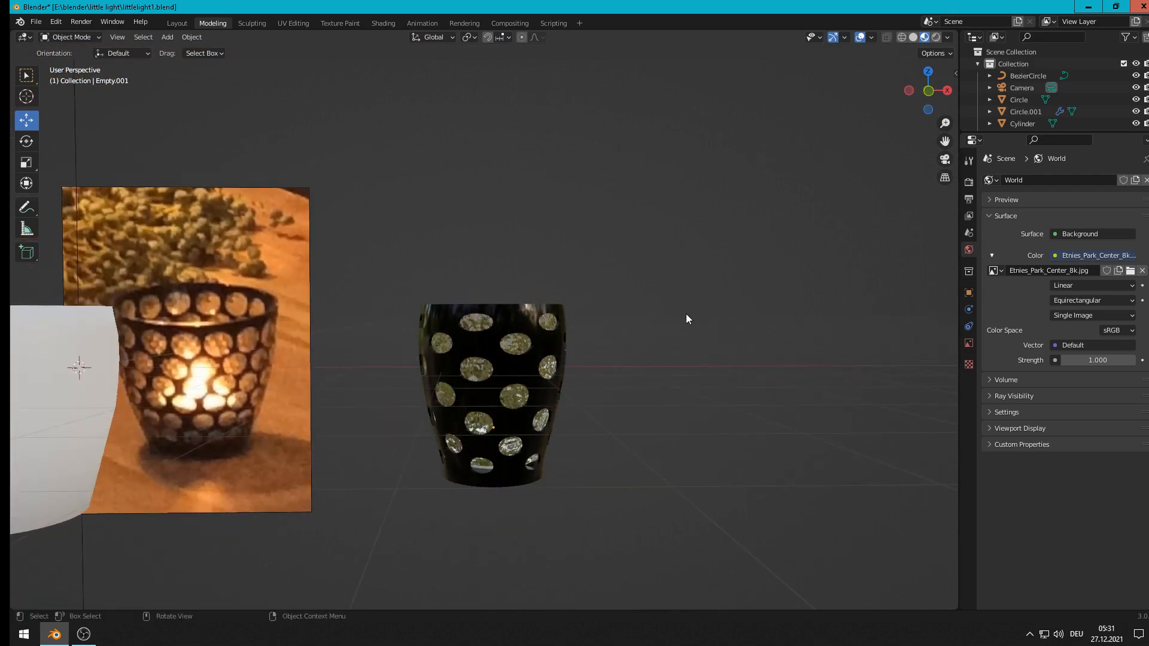
Step: Add a point light and move it along X to the middle of the perforated holder
middle_drag(485, 336, 583, 286)
key(KP_1)
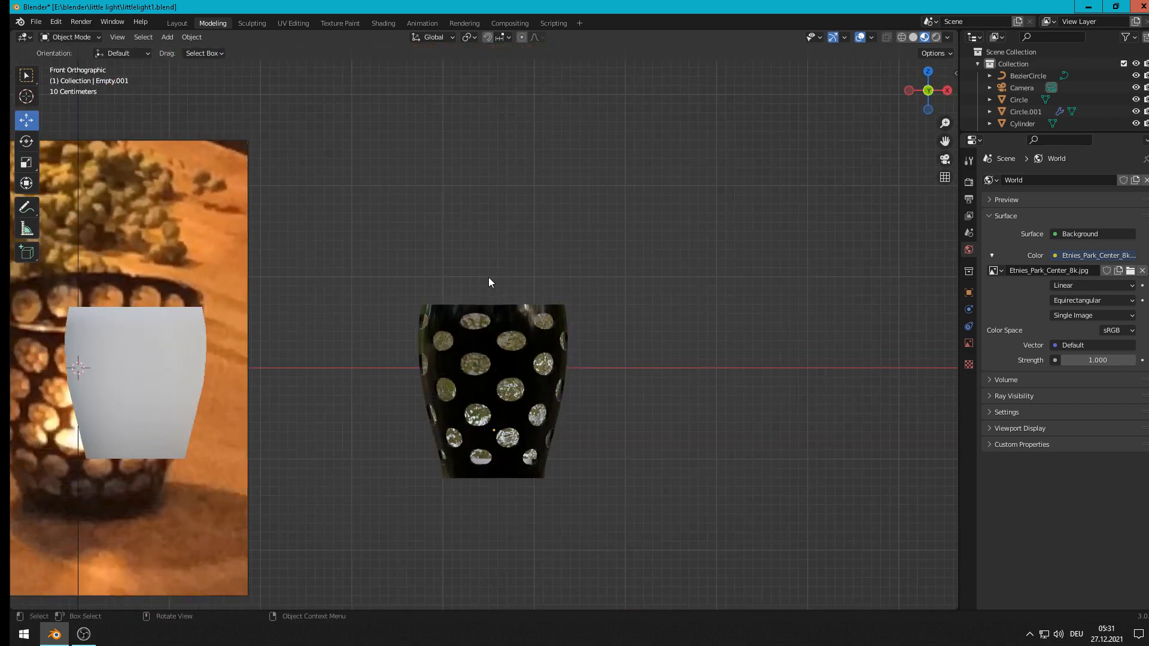
scroll(487, 288, down, 3)
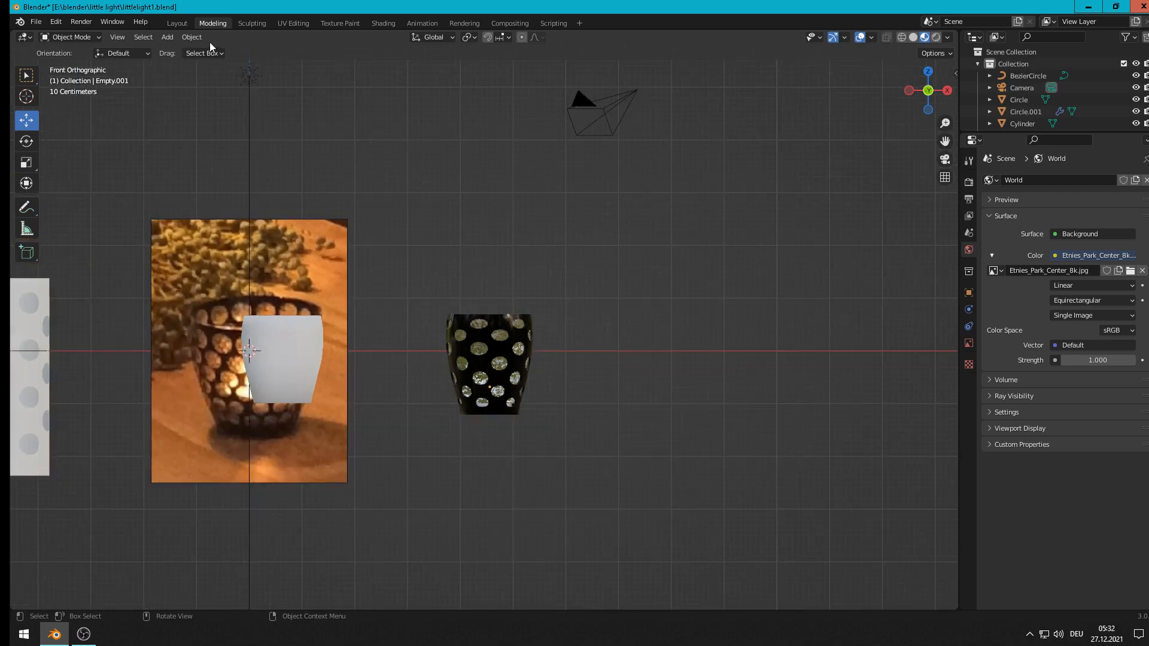
click(175, 38)
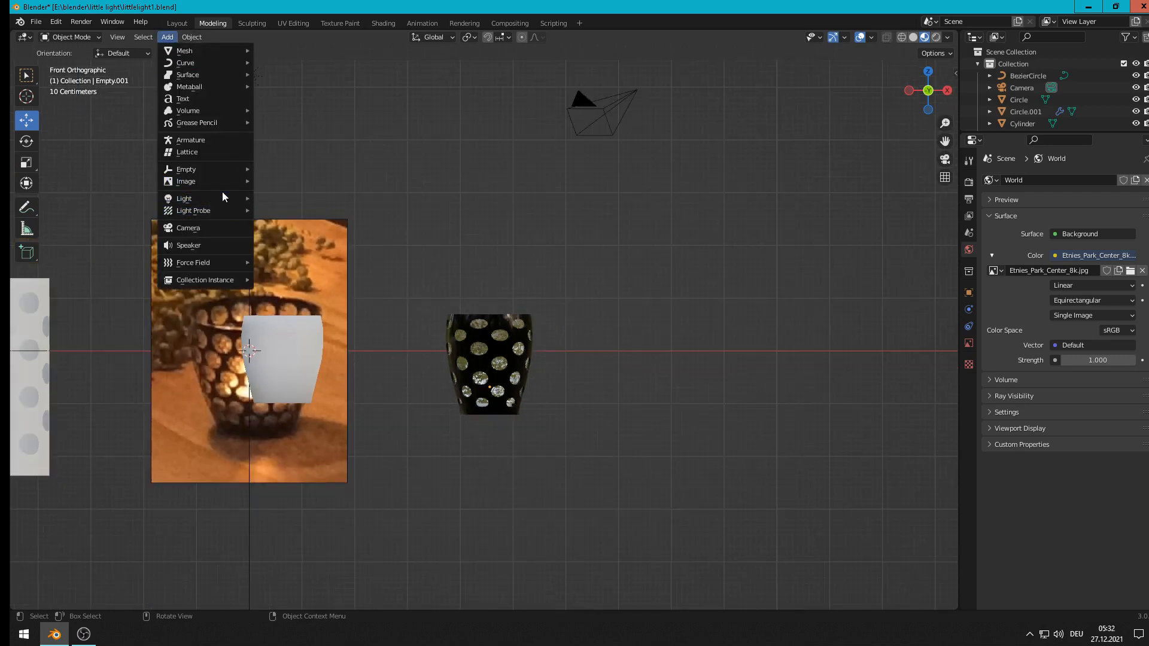
mouse_move(220, 196)
click(298, 199)
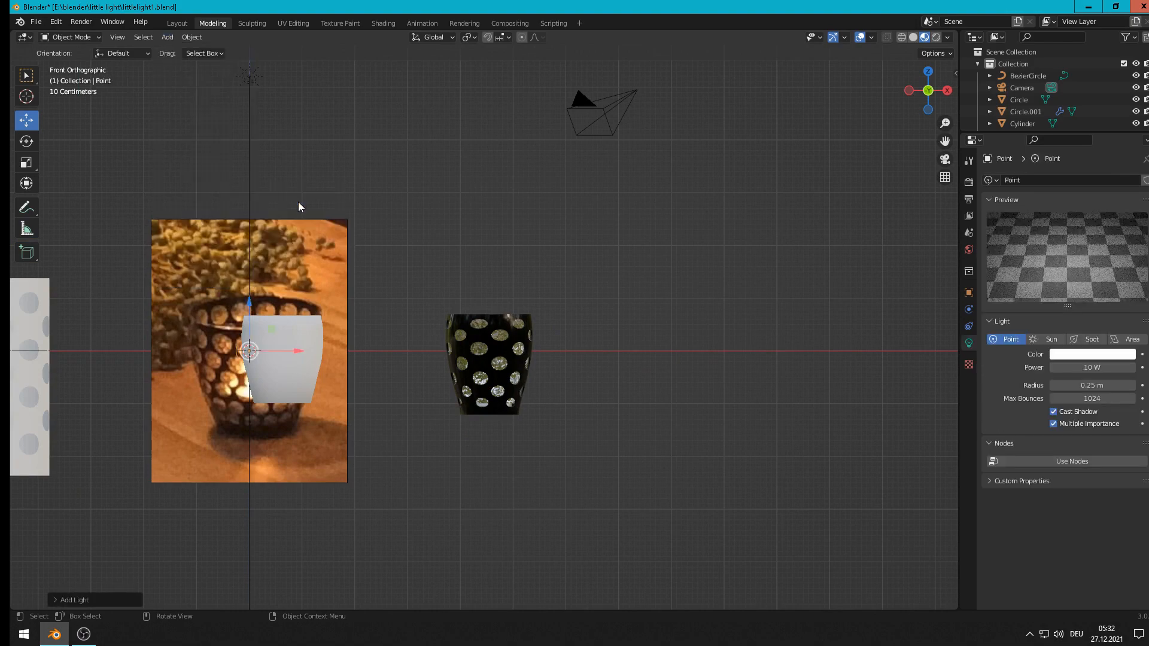
drag(294, 349, 560, 371)
Step: Hide the perforated outer shell Plane.001 and the glass body Circle in the viewport to expose the tealight
middle_drag(560, 371, 515, 421)
scroll(533, 365, up, 5)
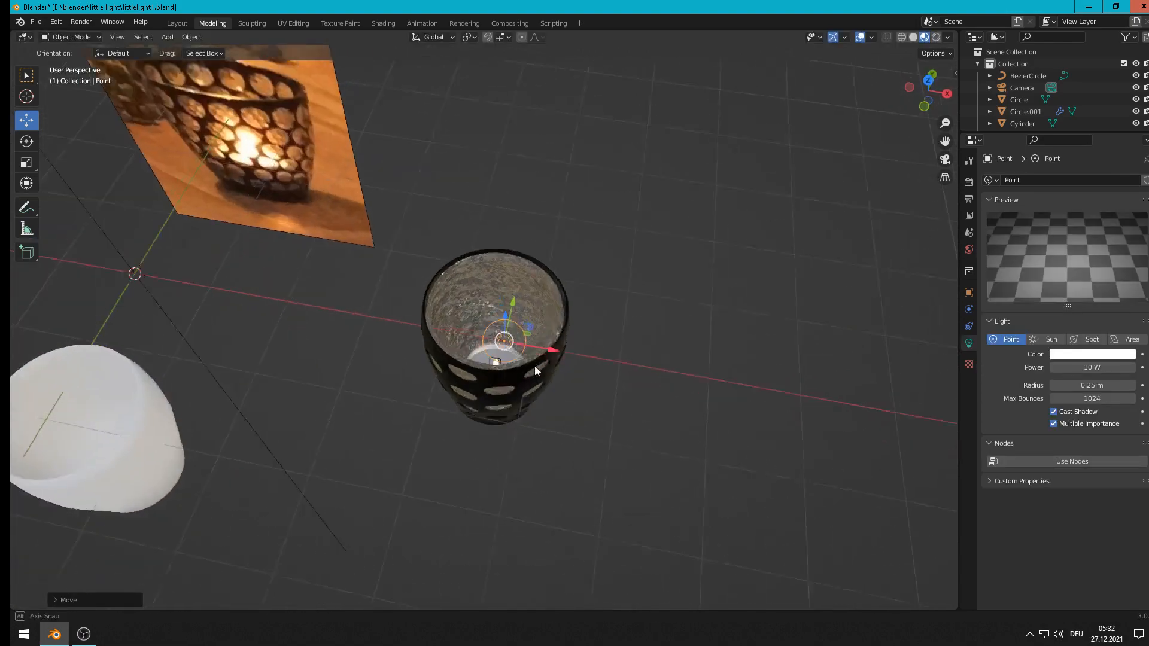
middle_drag(560, 359, 544, 377)
scroll(538, 368, up, 3)
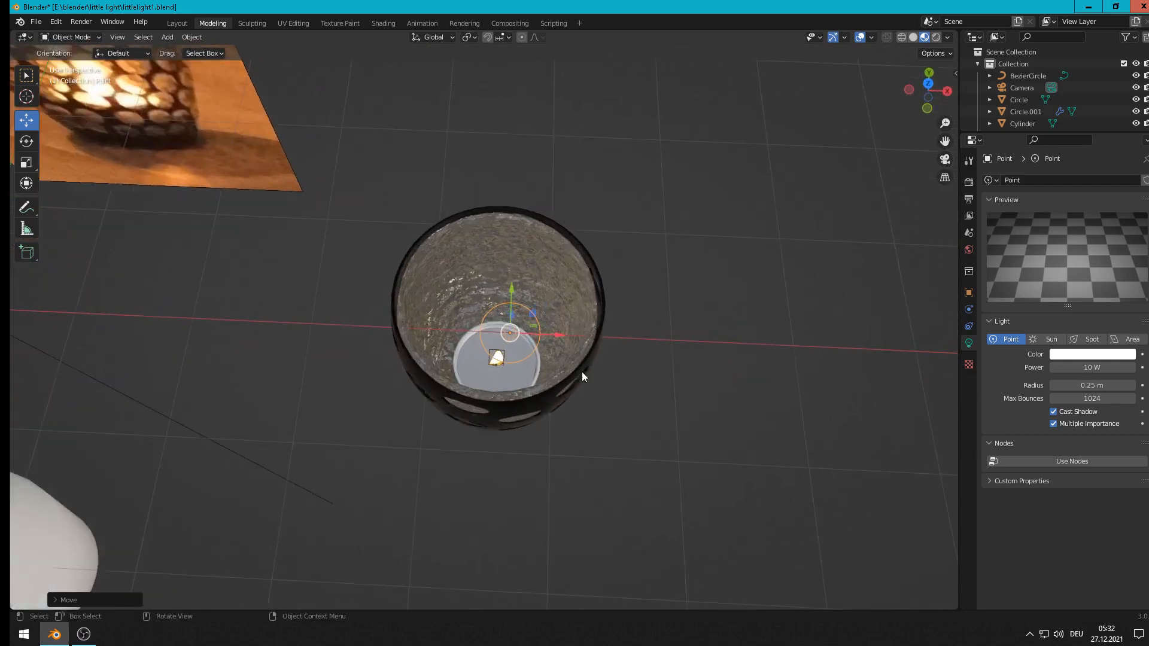
click(585, 373)
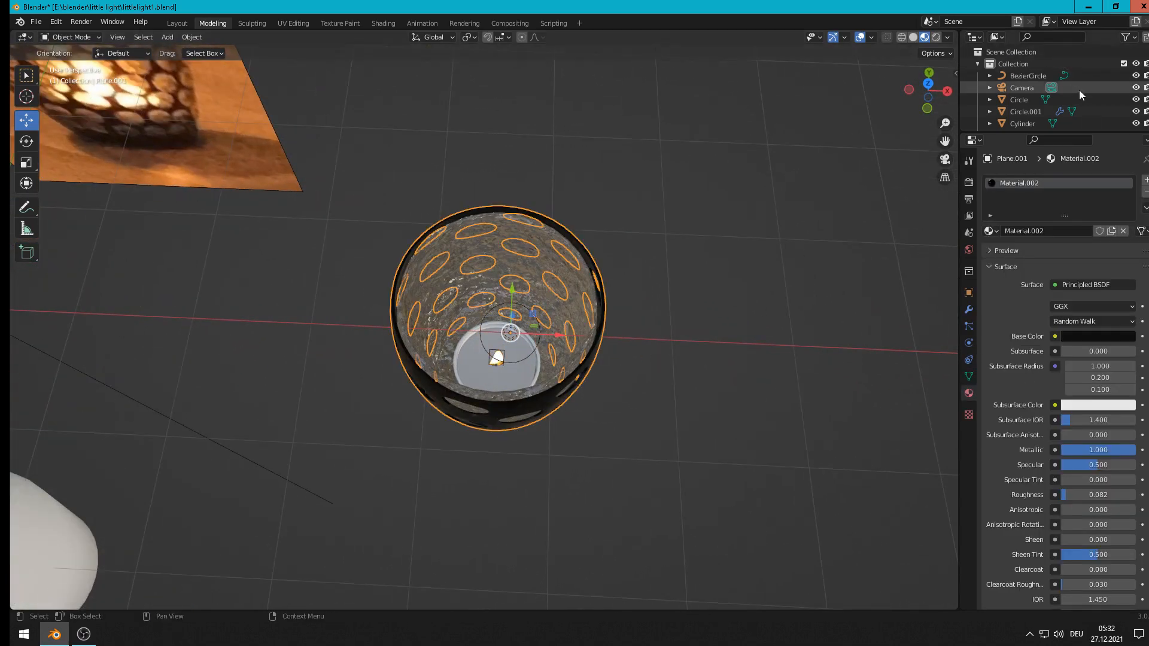
scroll(1078, 90, down, 5)
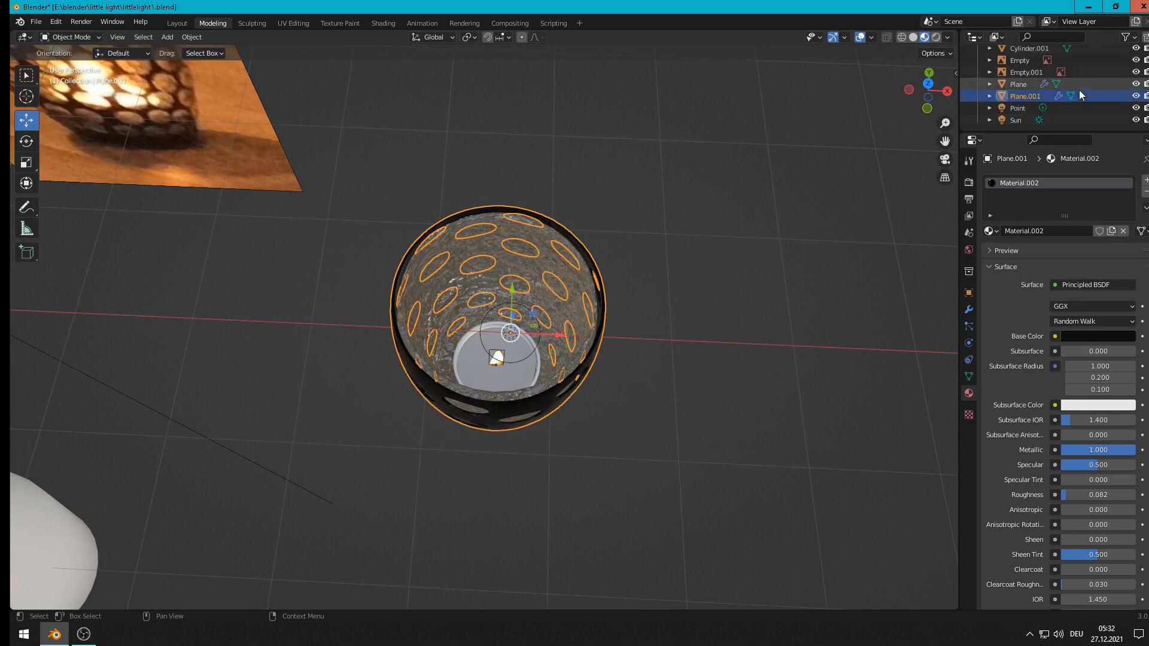
click(1136, 97)
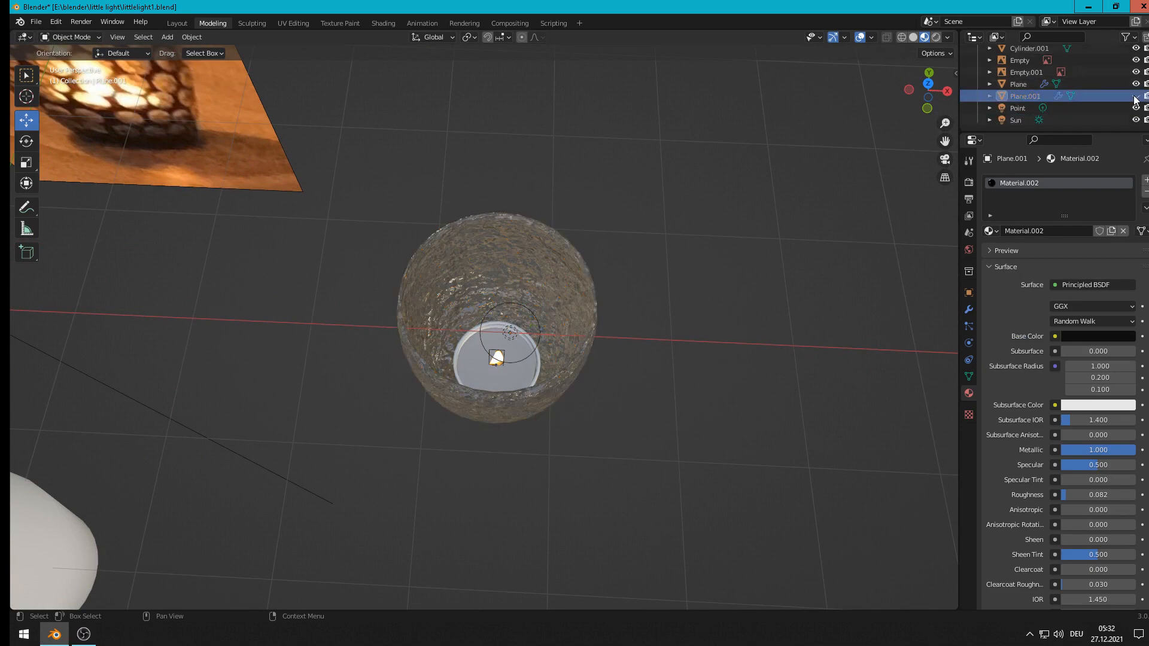
click(567, 313)
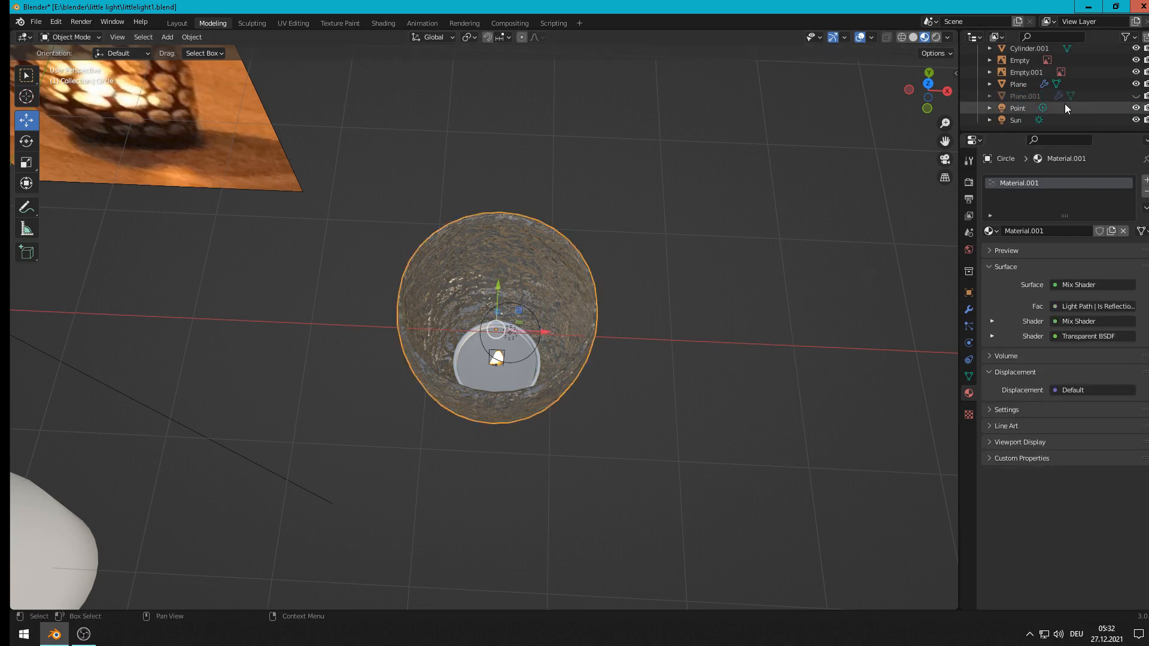
scroll(1066, 105, up, 3)
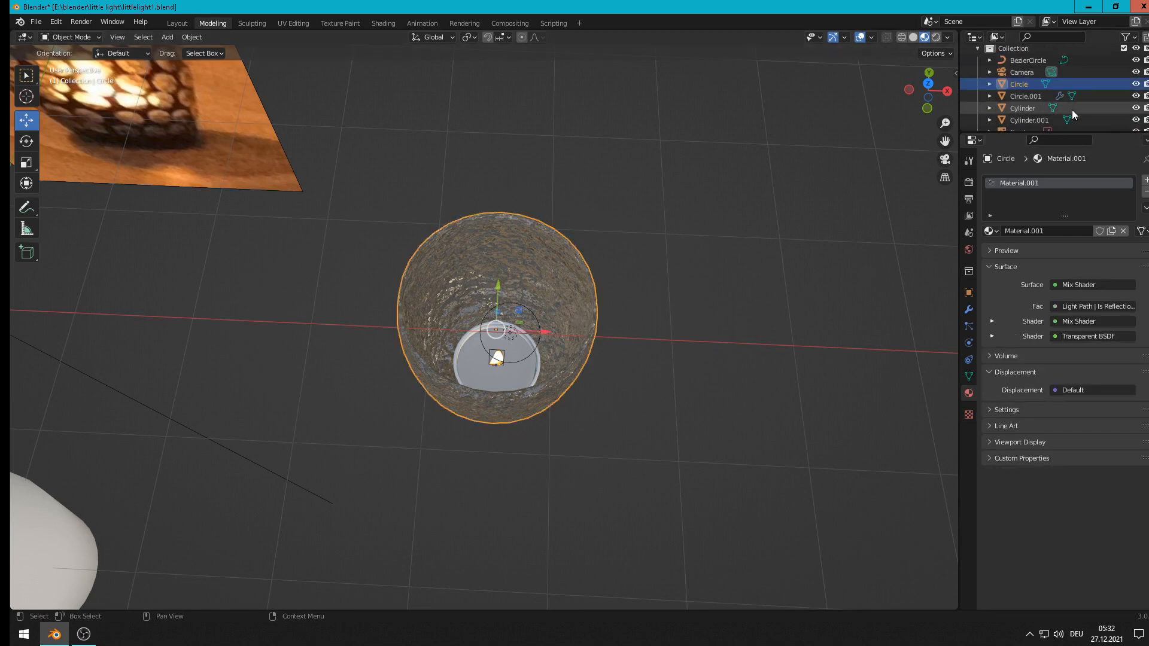
click(1136, 85)
Step: Raise the flame image along Z to the tip of the wick and shift it slightly along X
key(KP_1)
scroll(540, 404, up, 3)
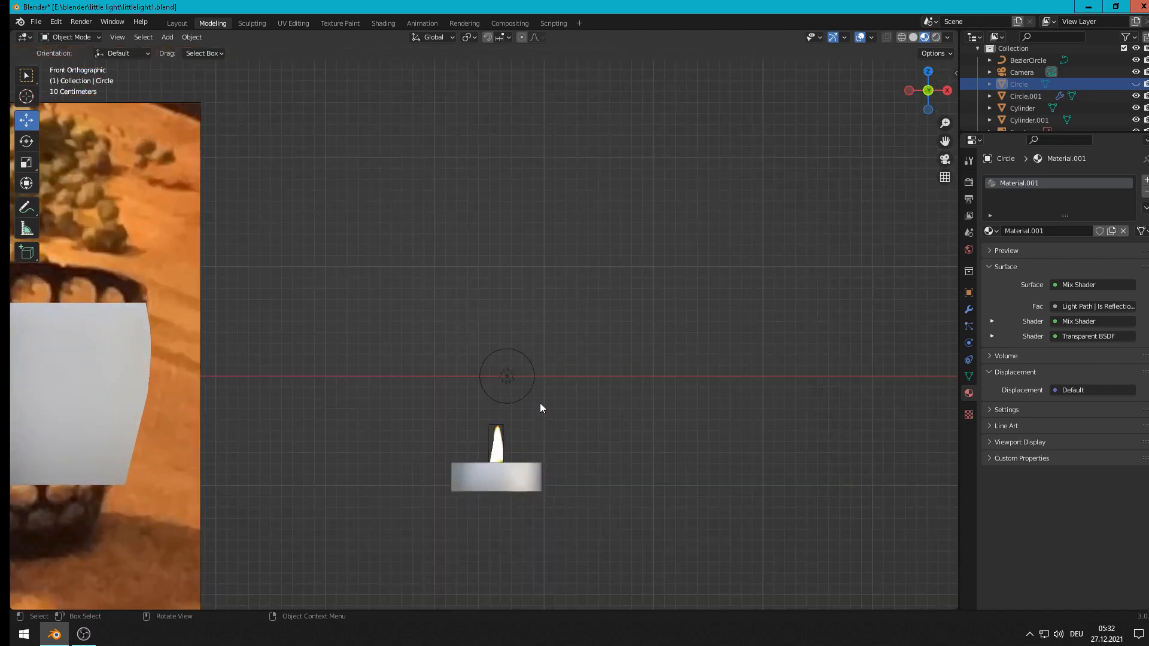
middle_drag(559, 424, 536, 443)
scroll(489, 358, up, 4)
click(479, 386)
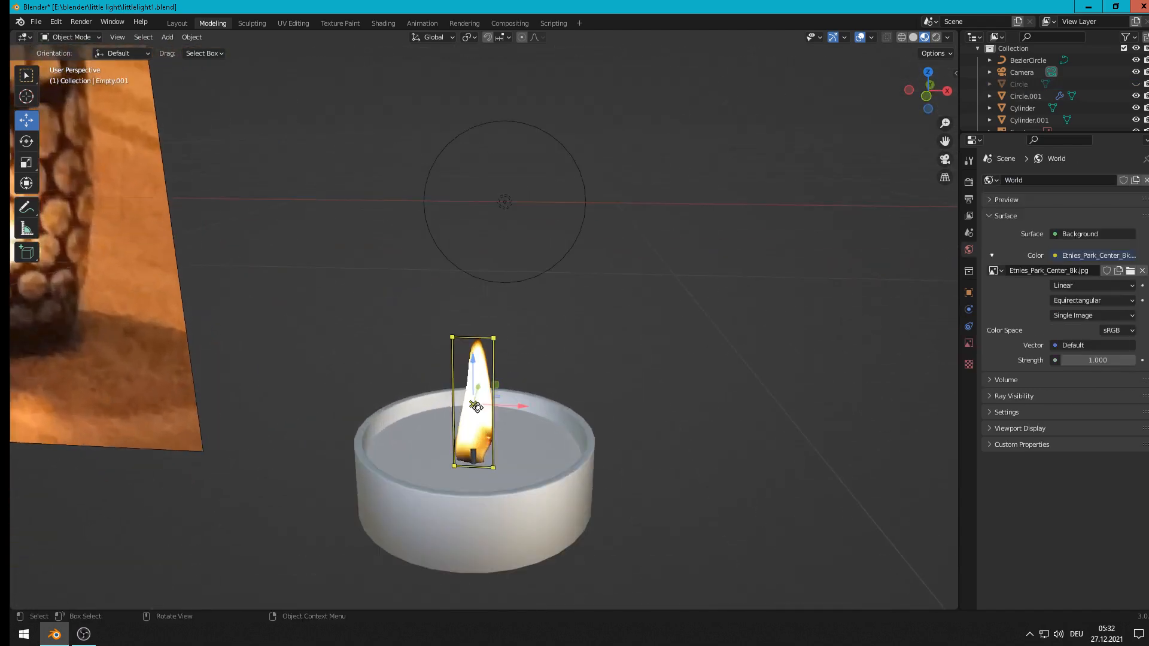
key(g)
key(z)
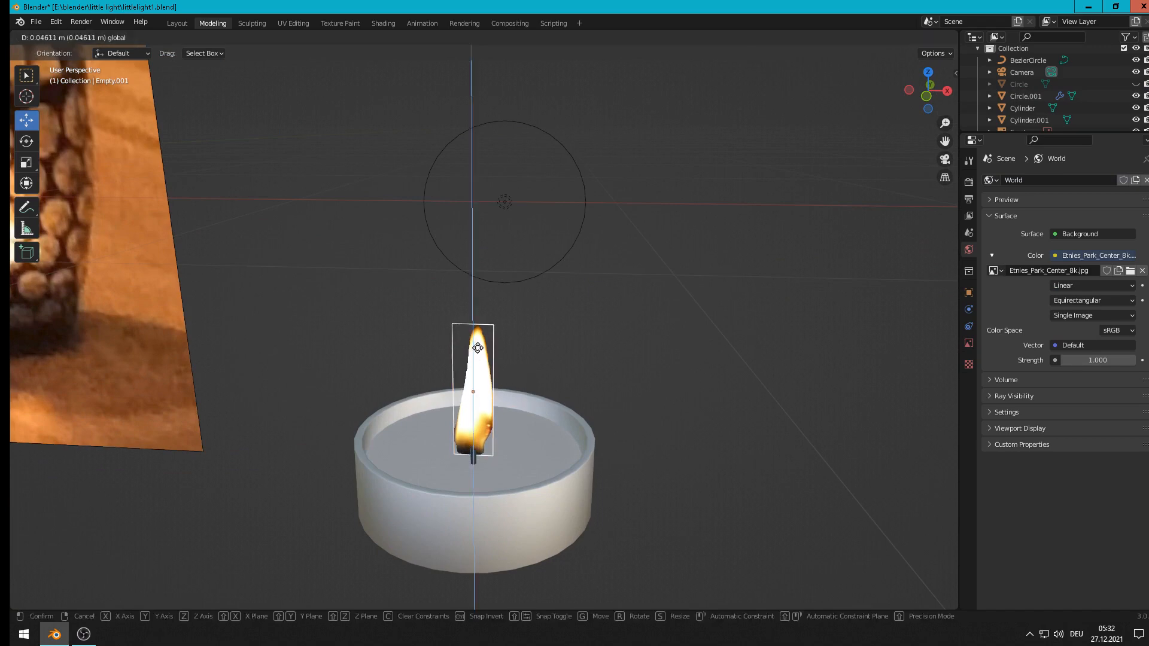
click(484, 346)
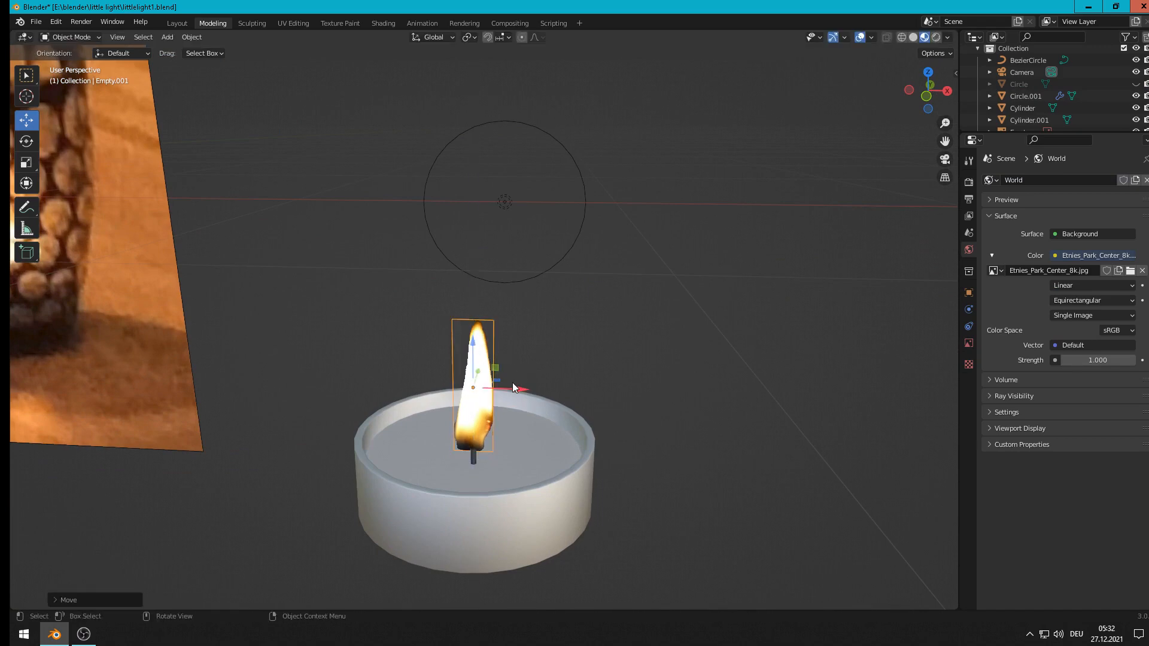
drag(513, 387, 516, 385)
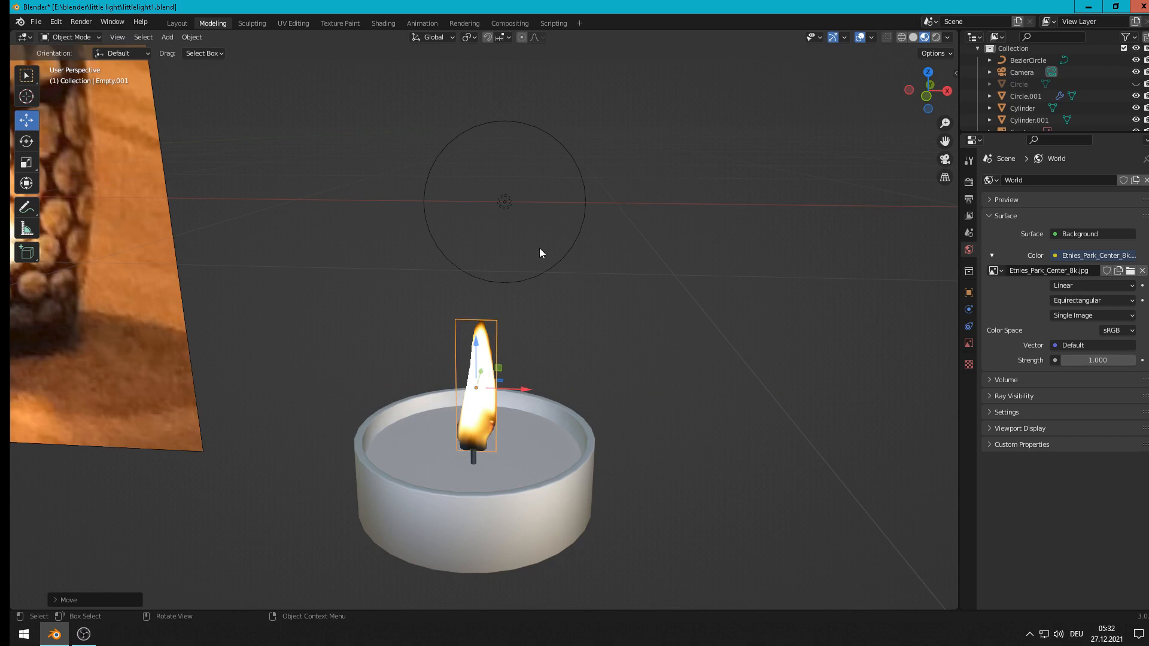
Step: Lower the point light along Z to the flame and centre it over the wick
click(542, 274)
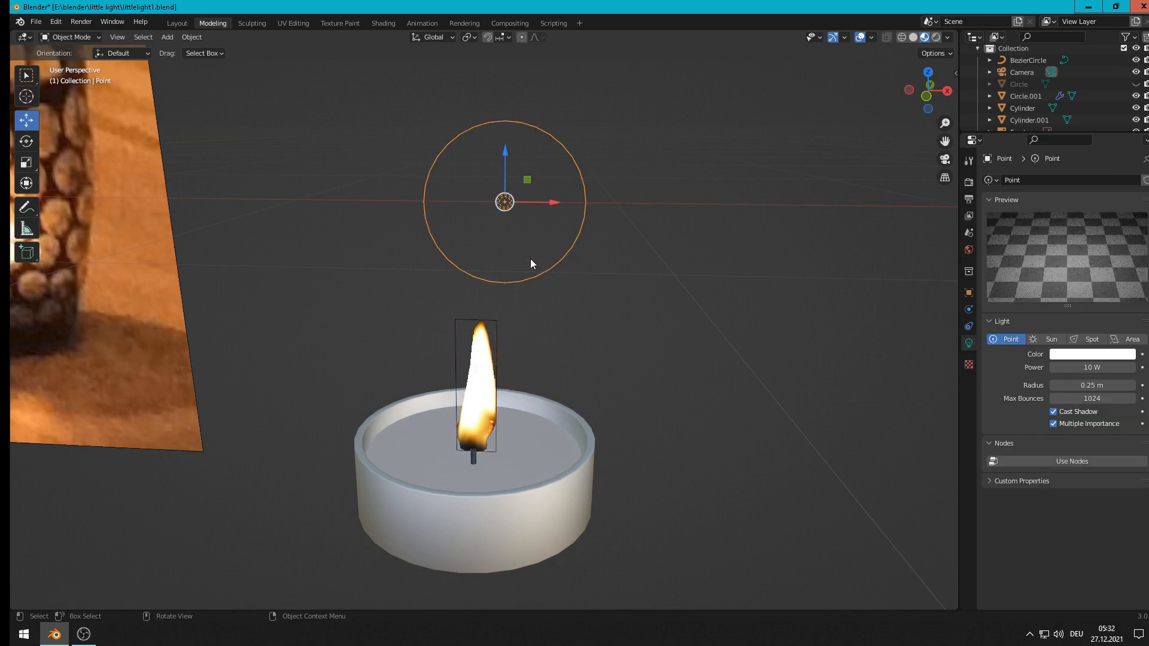
key(g)
key(z)
click(475, 366)
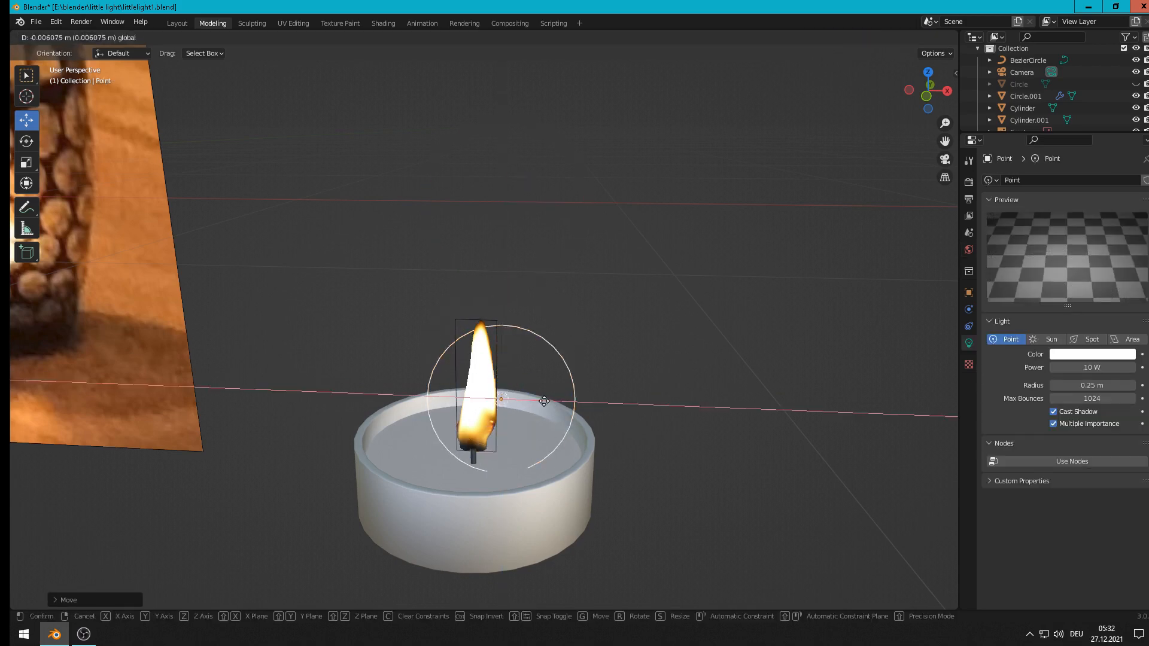
middle_drag(531, 404, 609, 412)
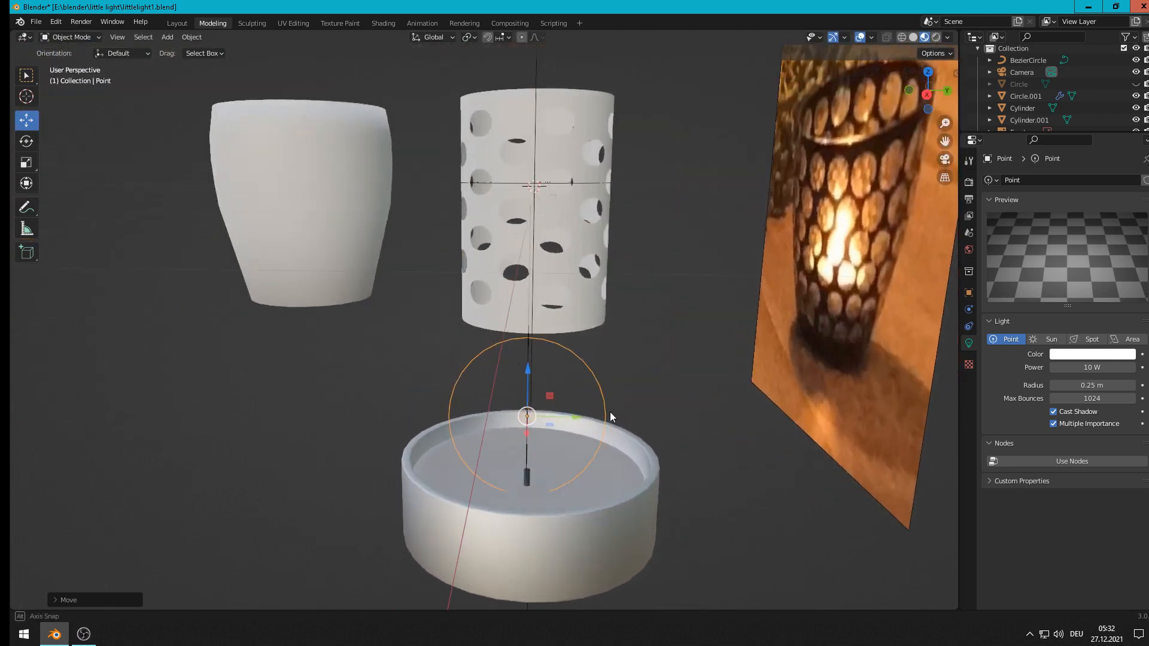
key(g)
click(567, 417)
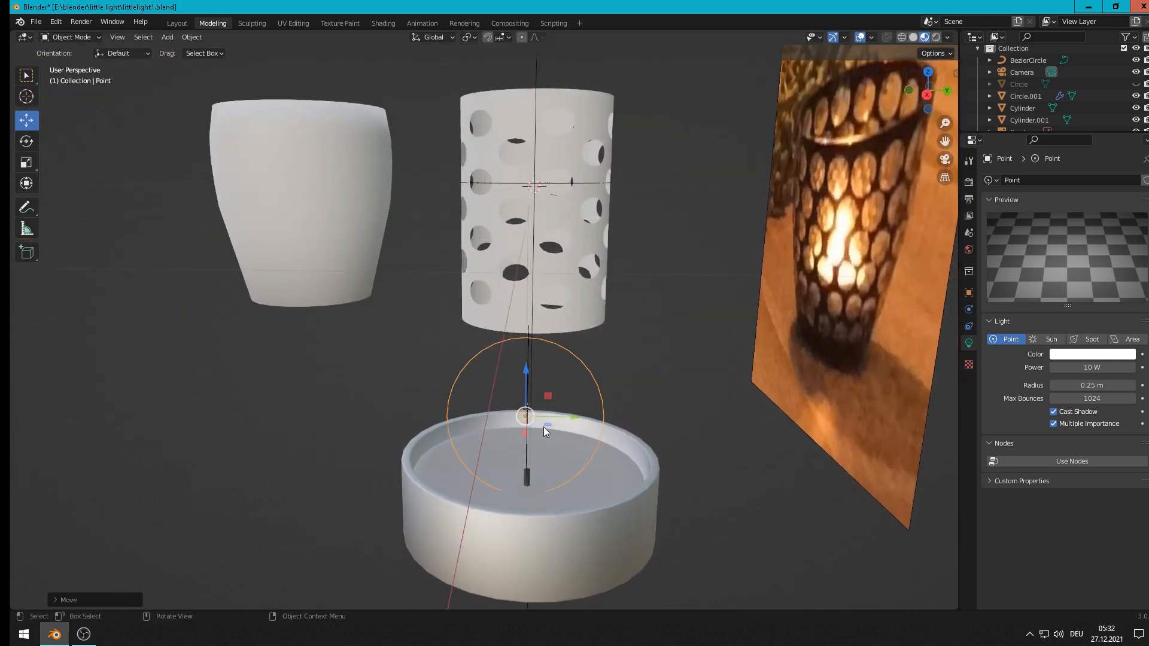
Step: Select the flame image and nudge it sideways to line up with the wick
click(528, 440)
drag(573, 405, 577, 405)
middle_drag(577, 405, 723, 432)
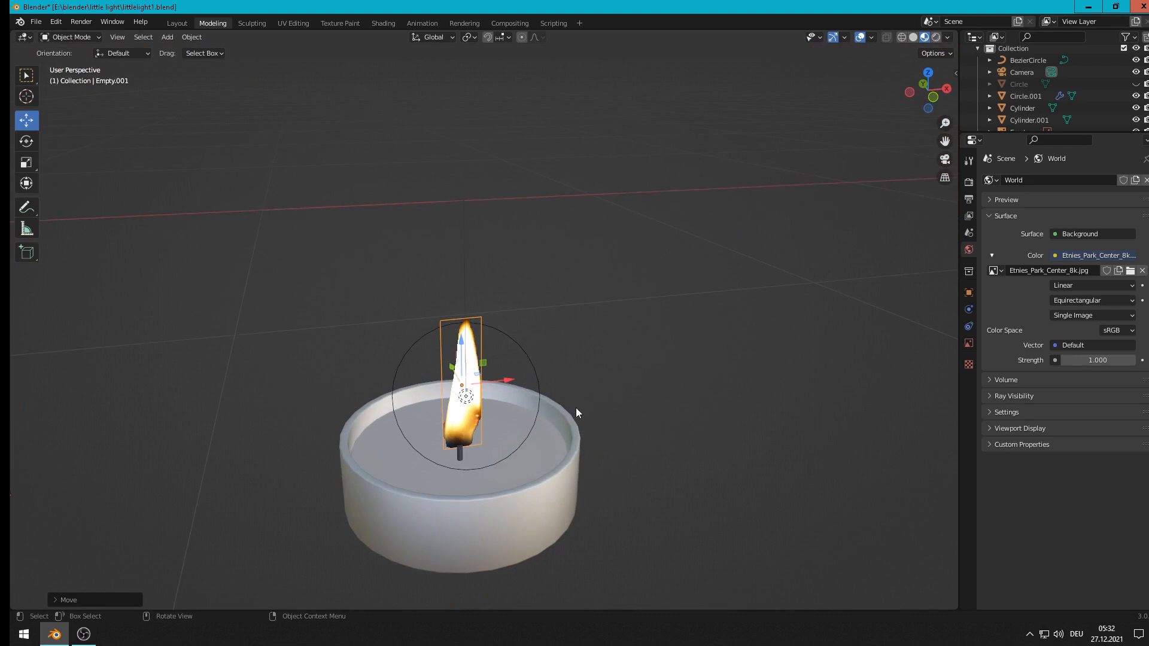
click(530, 378)
click(504, 379)
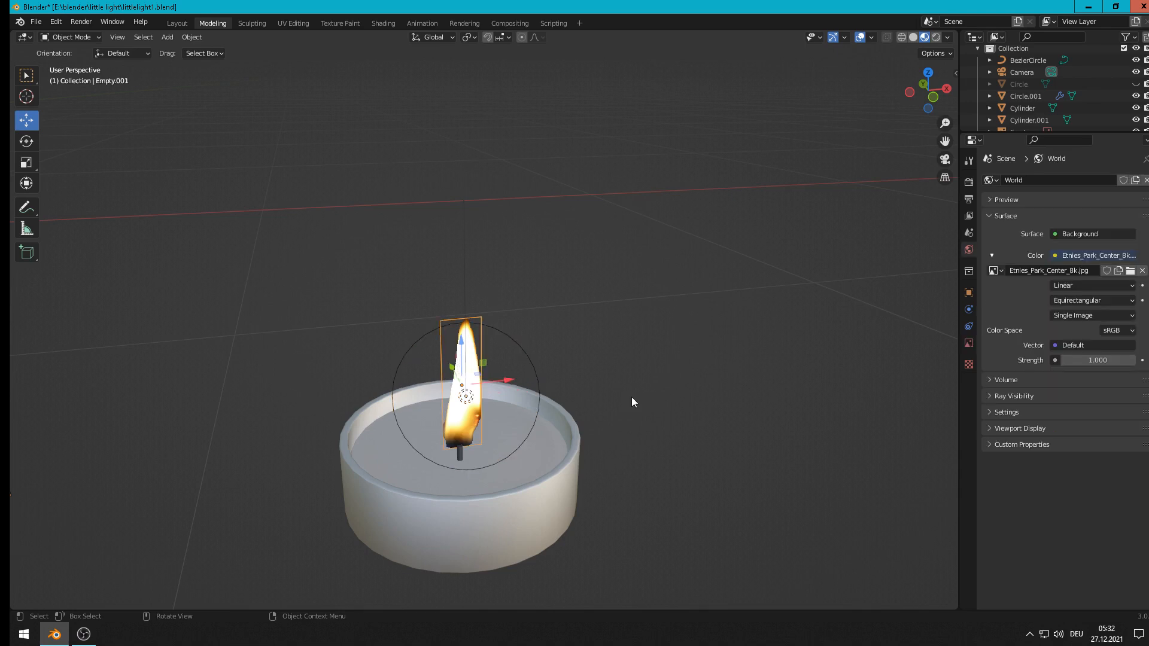
Step: Examine the flame image's data settings and available shader nodes in the Shading workspace, then return to the Modeling workspace
click(383, 23)
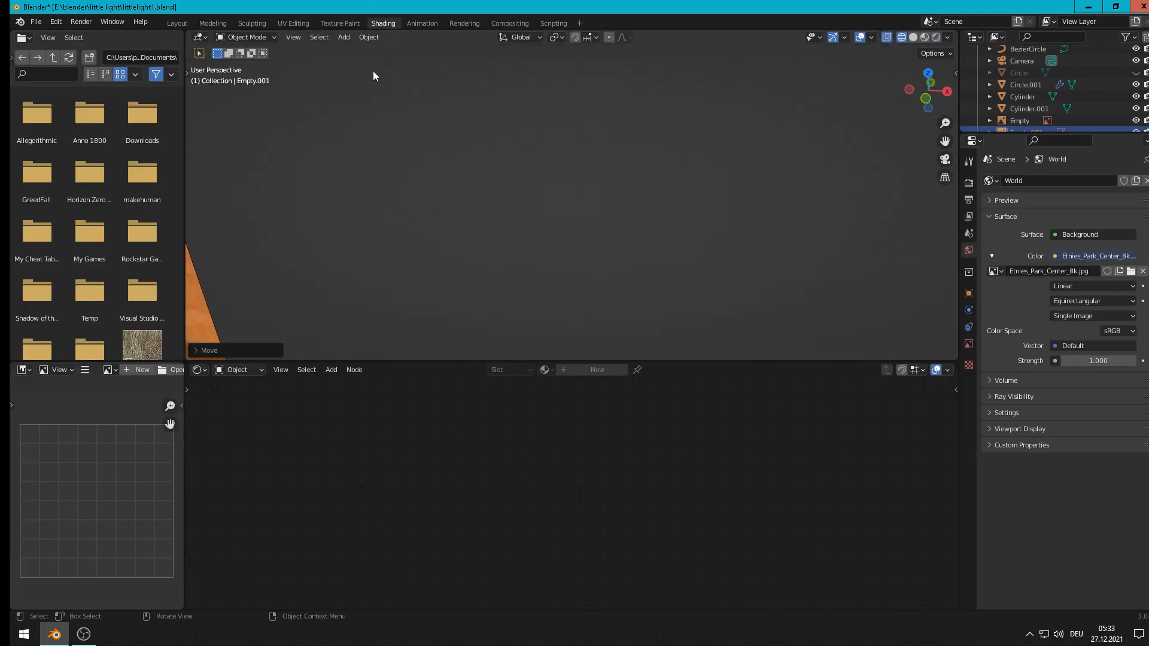
click(969, 346)
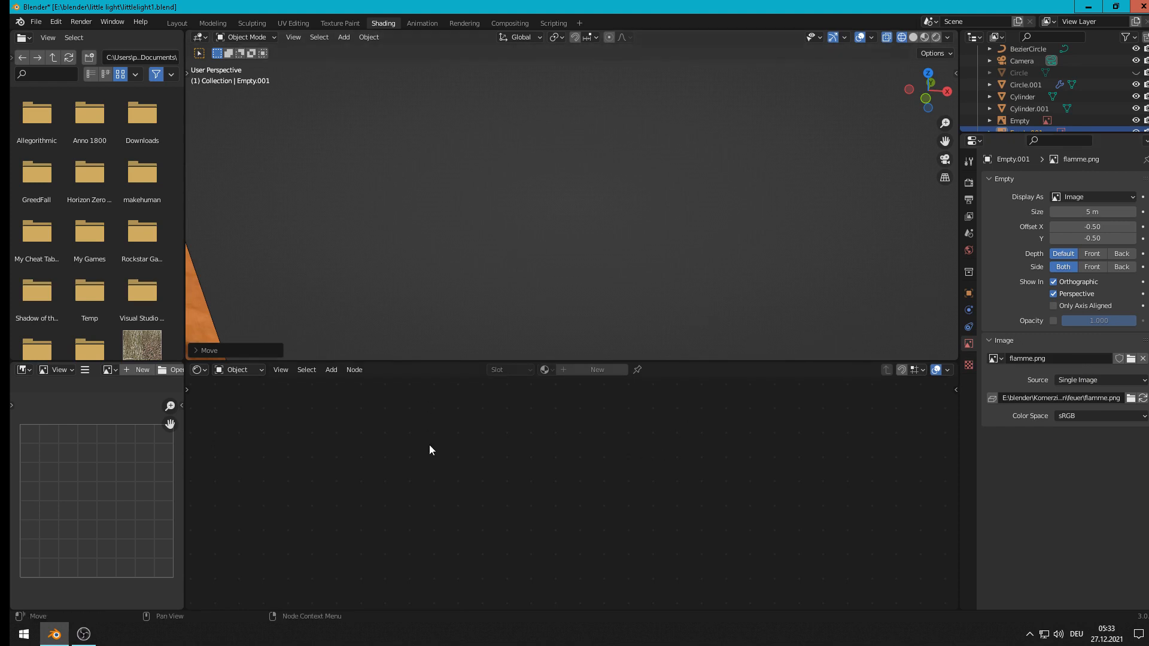
scroll(483, 236, down, 8)
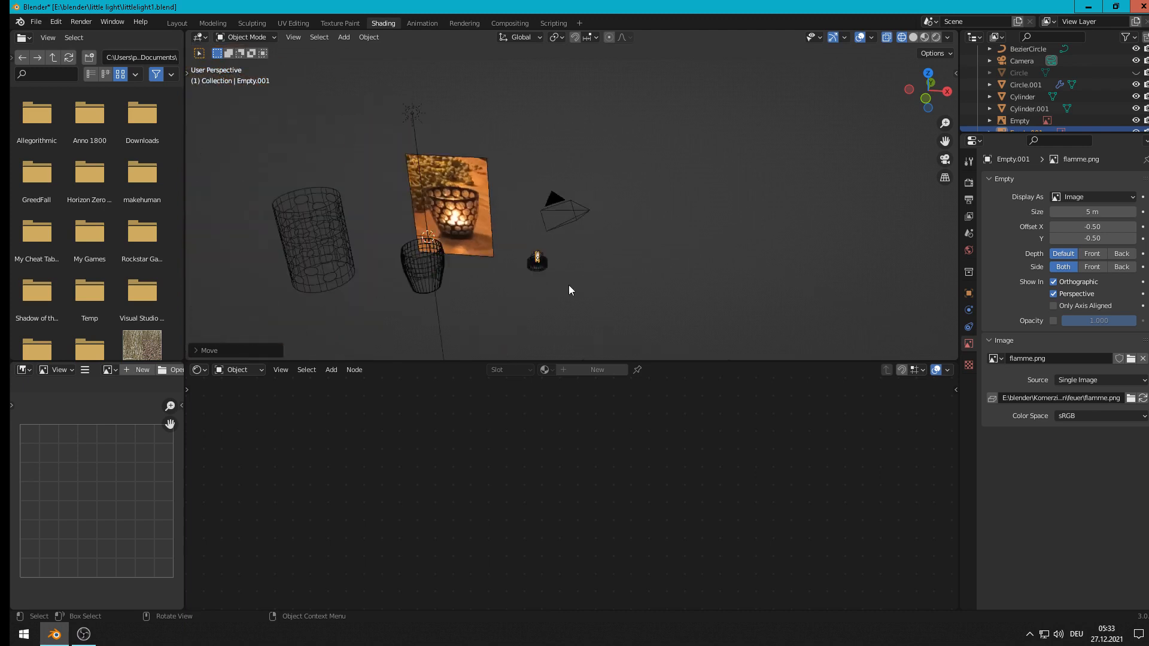
scroll(564, 285, up, 3)
click(502, 308)
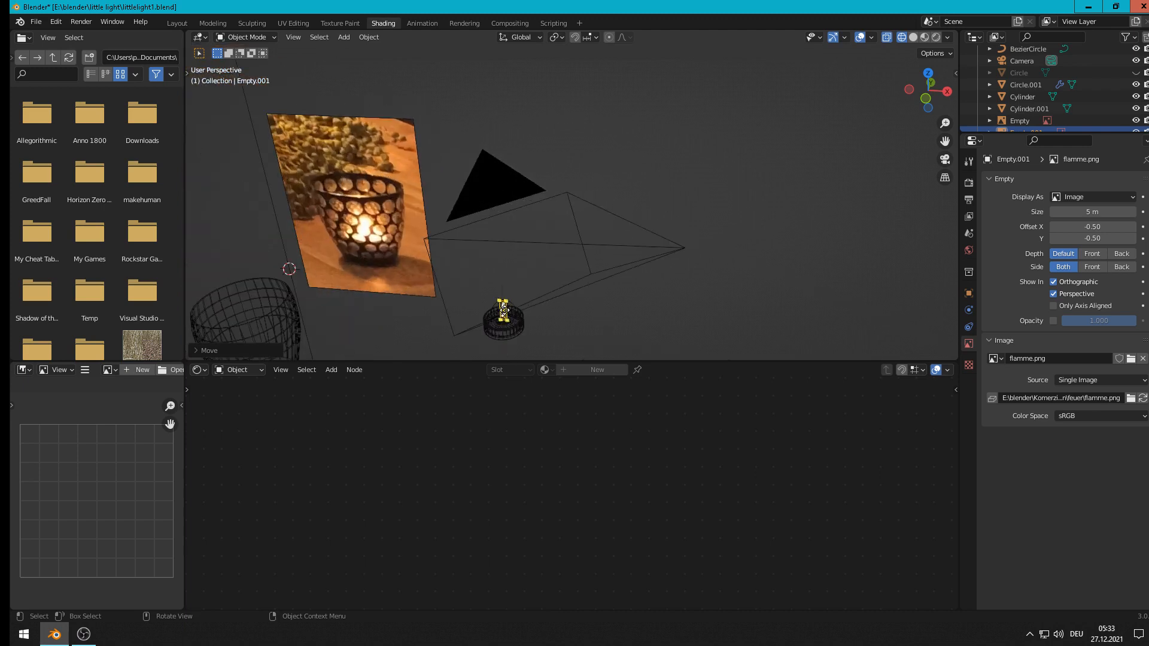
click(505, 311)
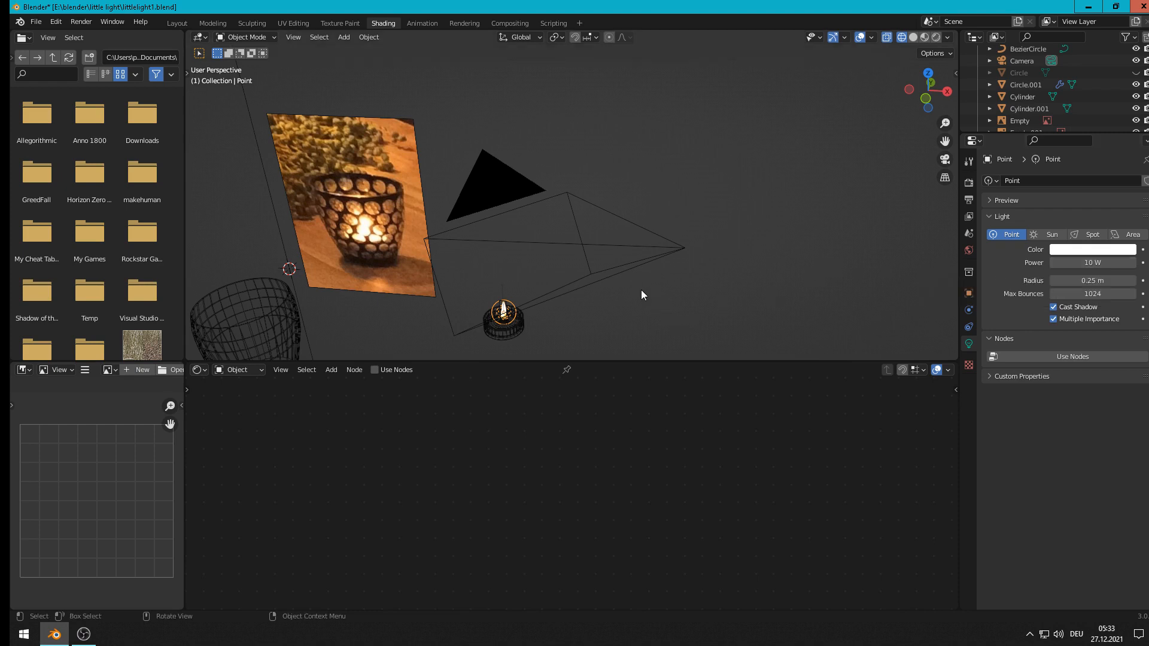
scroll(641, 285, down, 4)
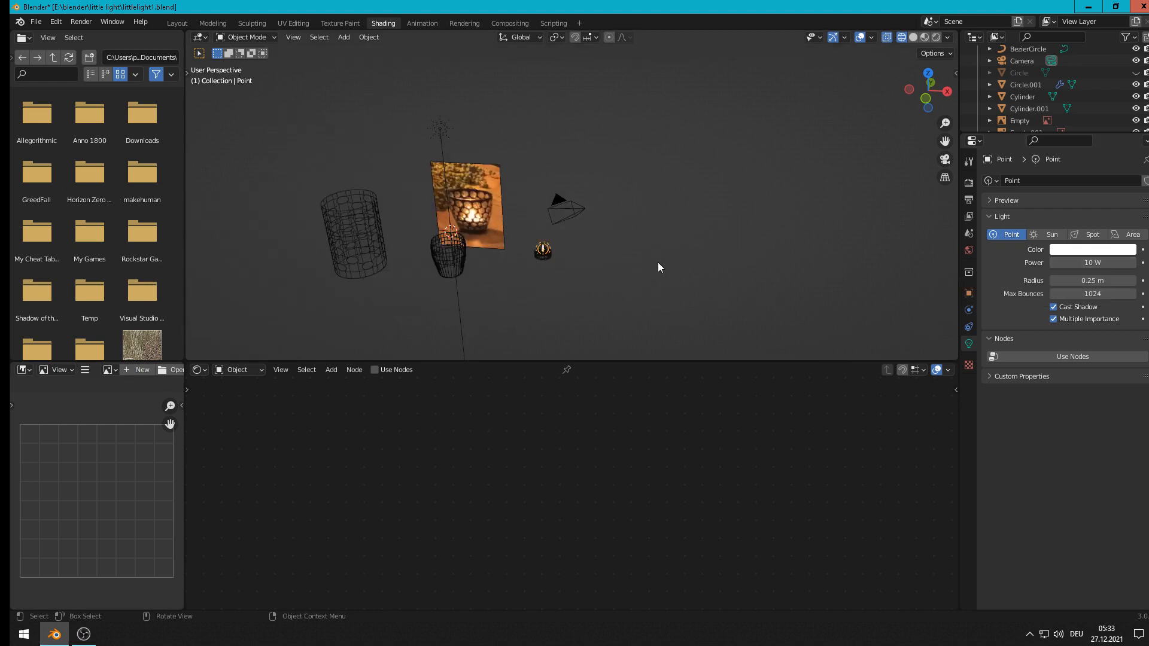
click(212, 24)
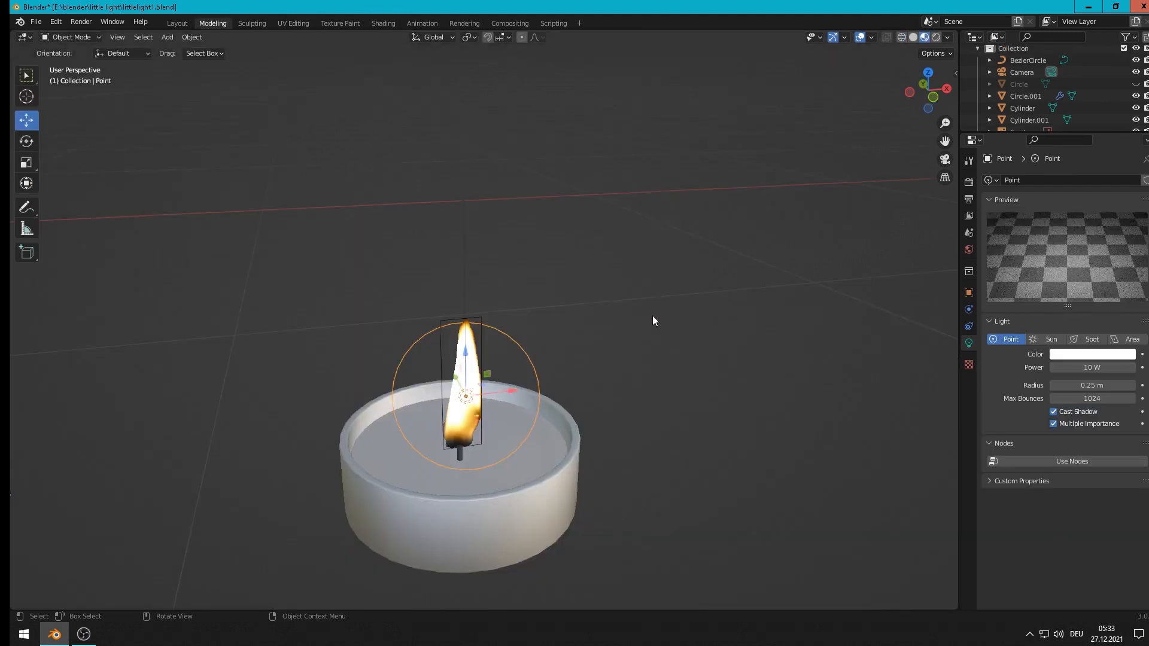
Step: Show the glass body Circle and the perforated shell Plane.001 again and save the file
key(Up)
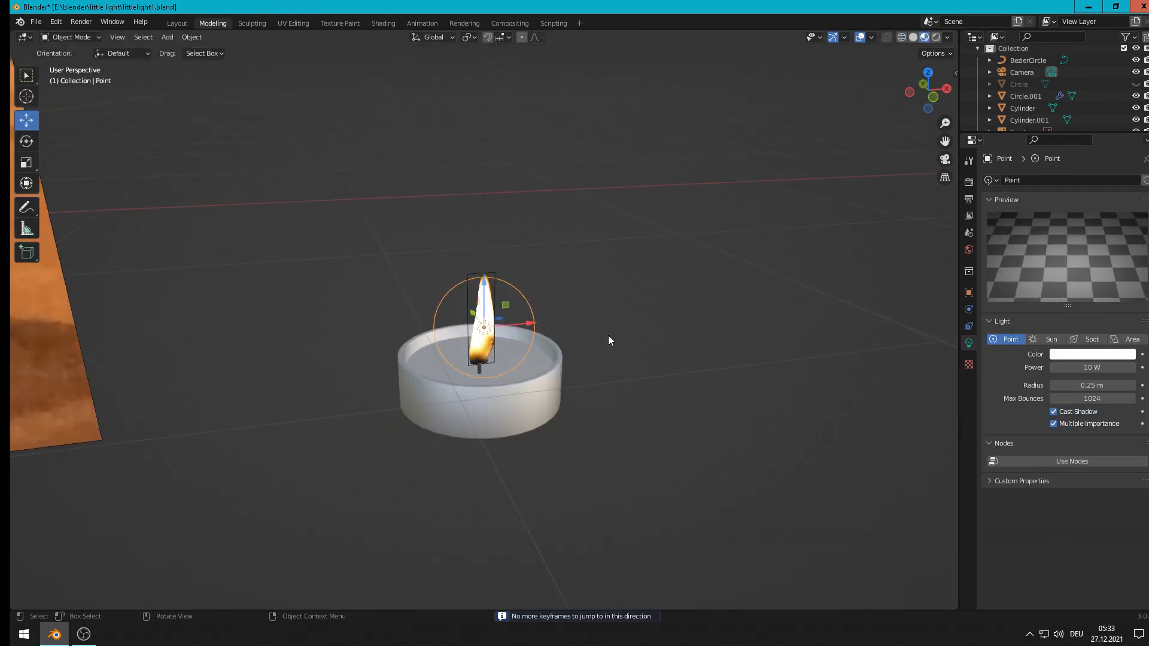
middle_drag(607, 340, 589, 299)
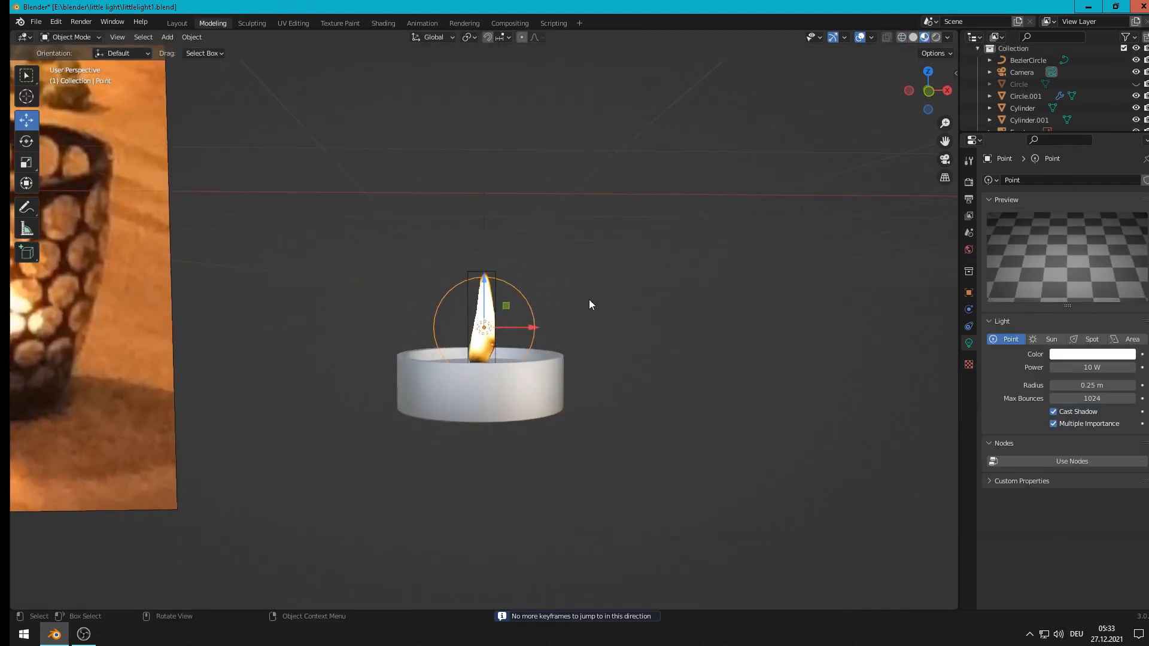
click(1135, 85)
scroll(1137, 90, down, 3)
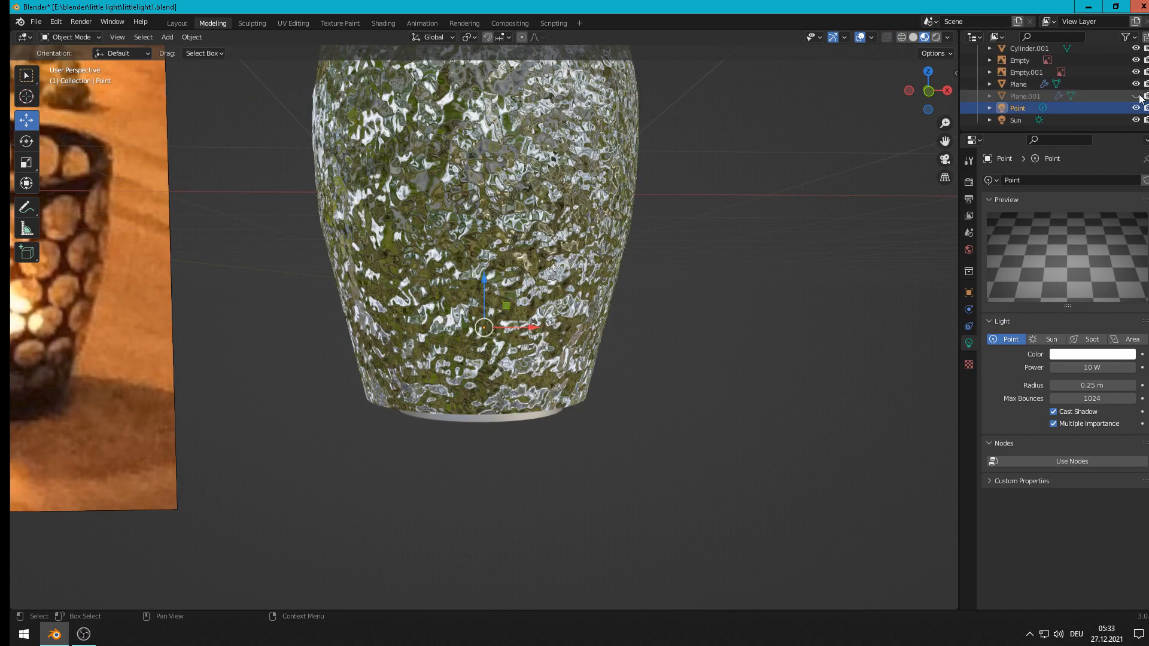
click(1135, 97)
scroll(859, 142, down, 4)
middle_drag(859, 142, 721, 301)
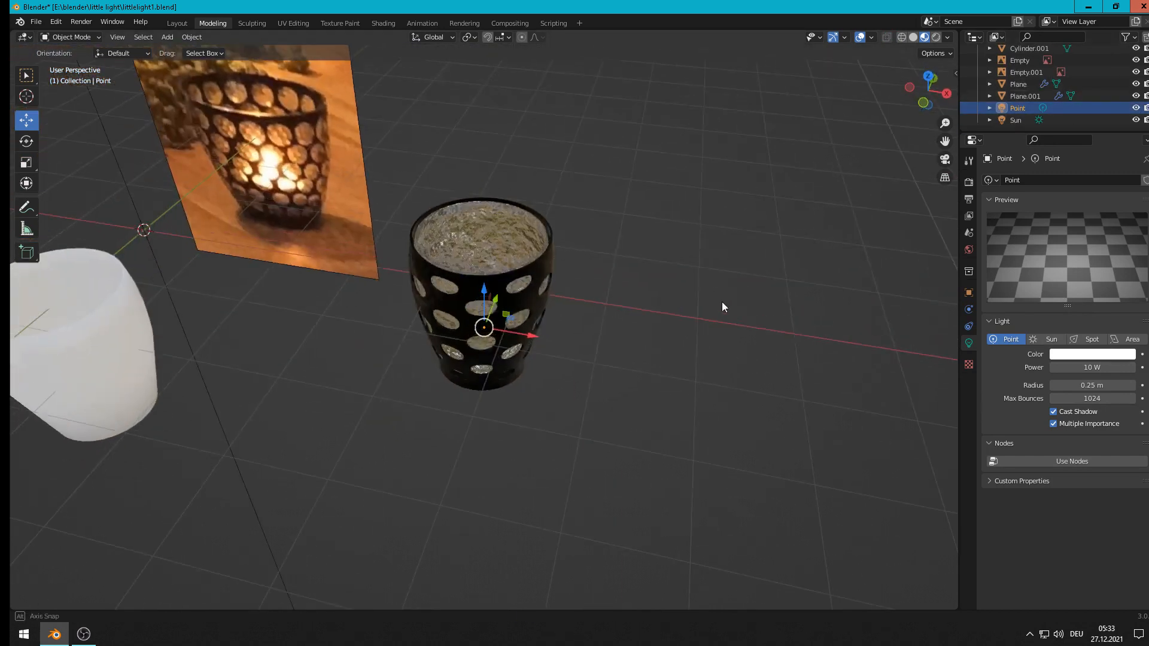
click(36, 21)
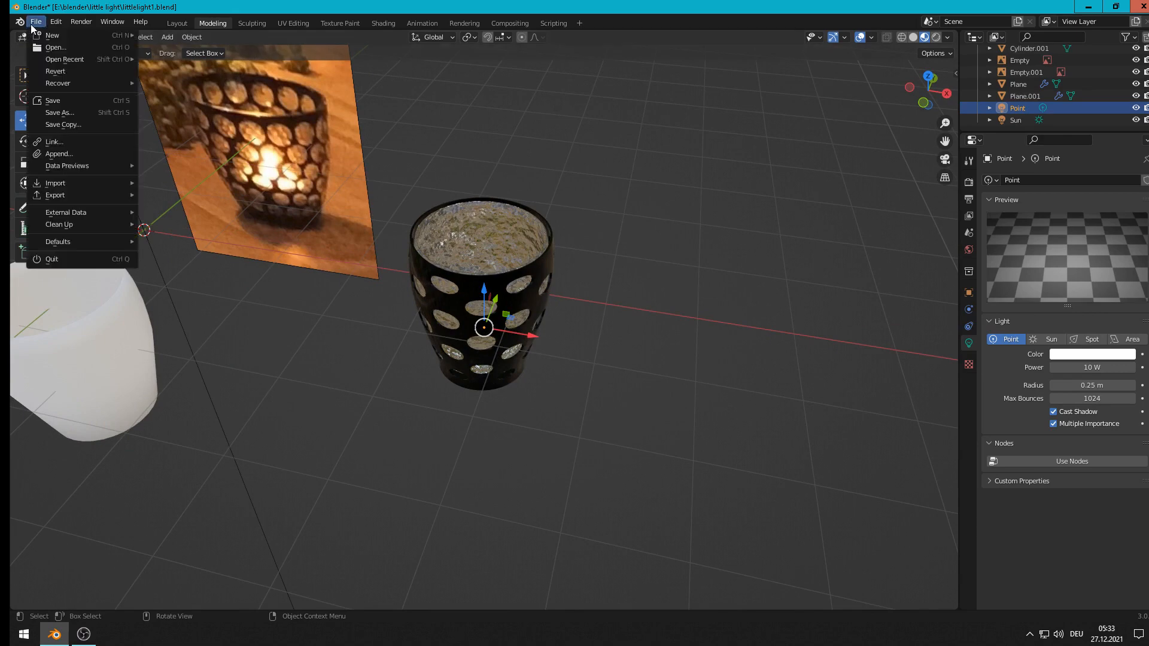
click(42, 105)
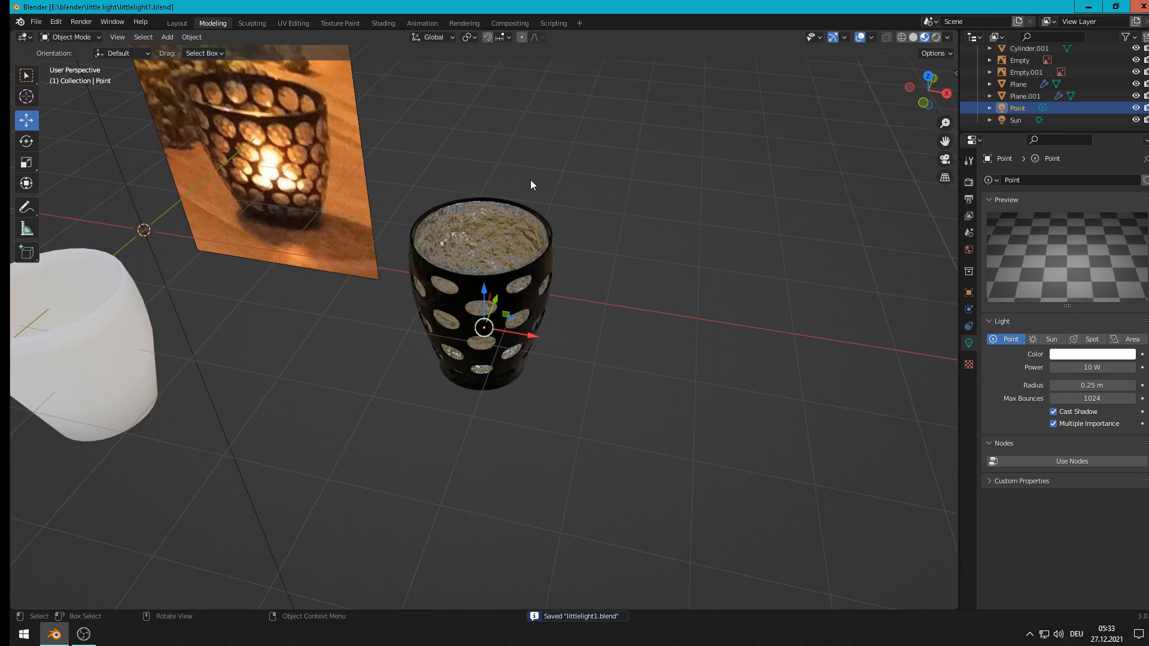
Step: Switch to the camera view, select the camera and move it so the black perforated candle holder sits centred in the frame
scroll(530, 179, up, 6)
scroll(514, 204, down, 6)
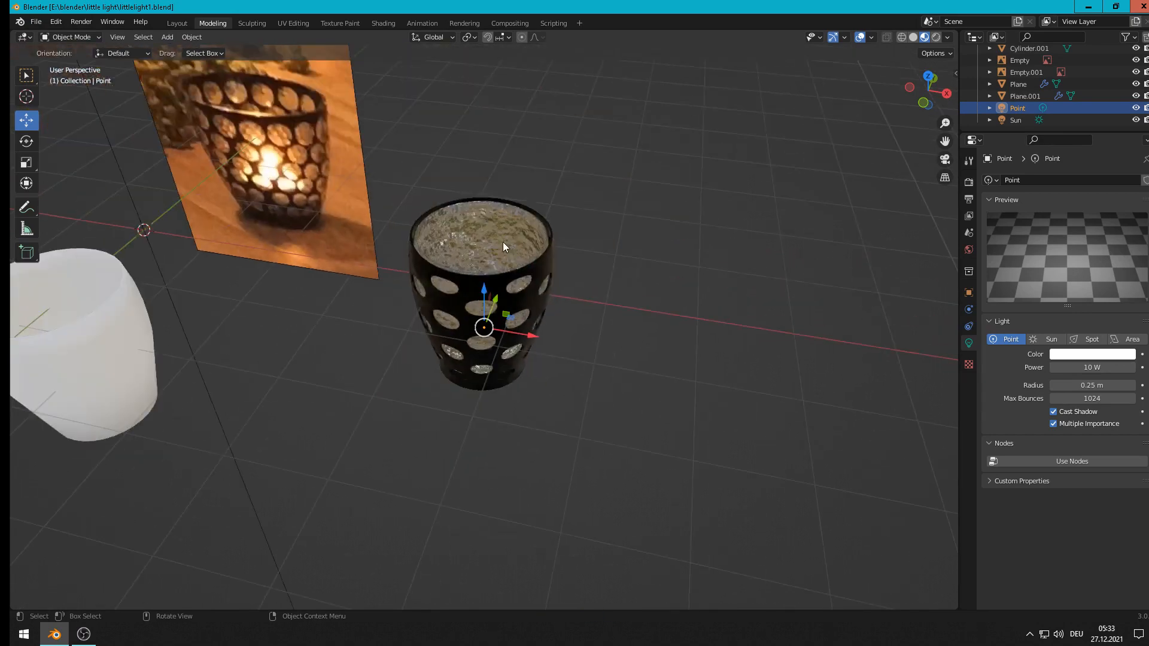
scroll(502, 241, up, 6)
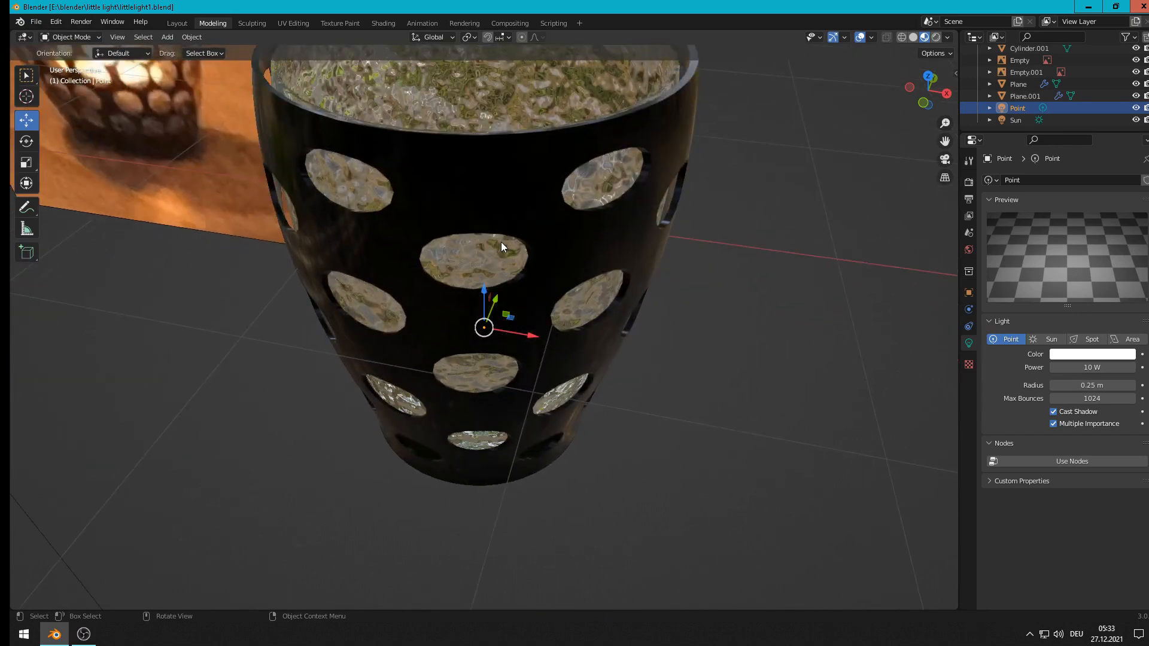
key(KP_0)
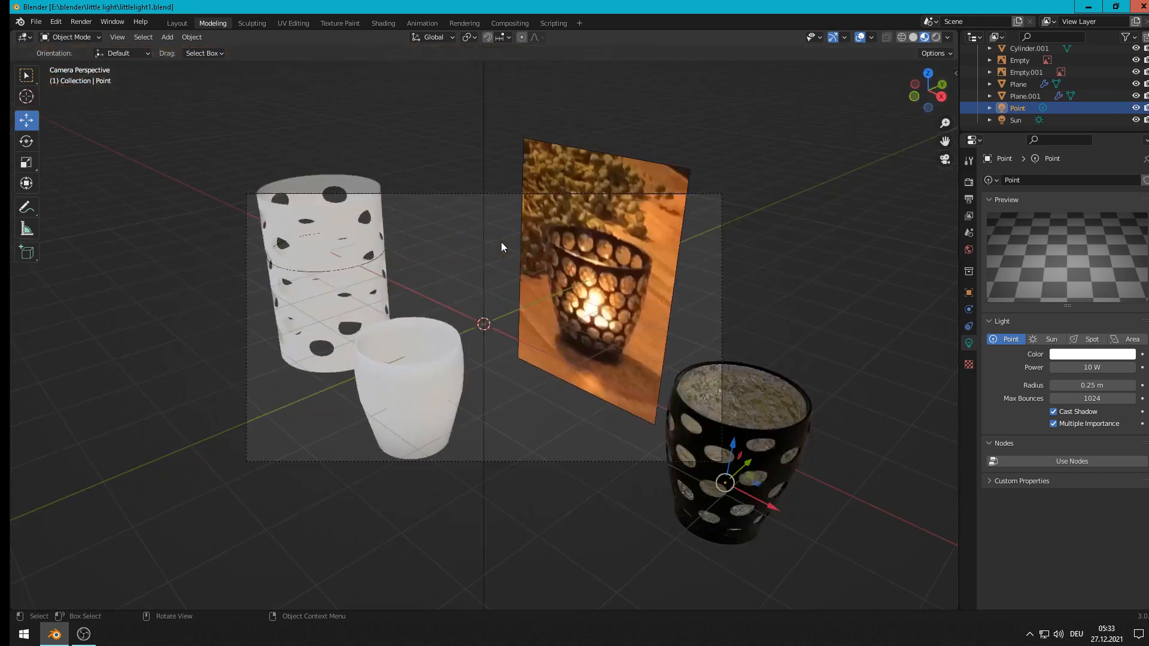
click(544, 460)
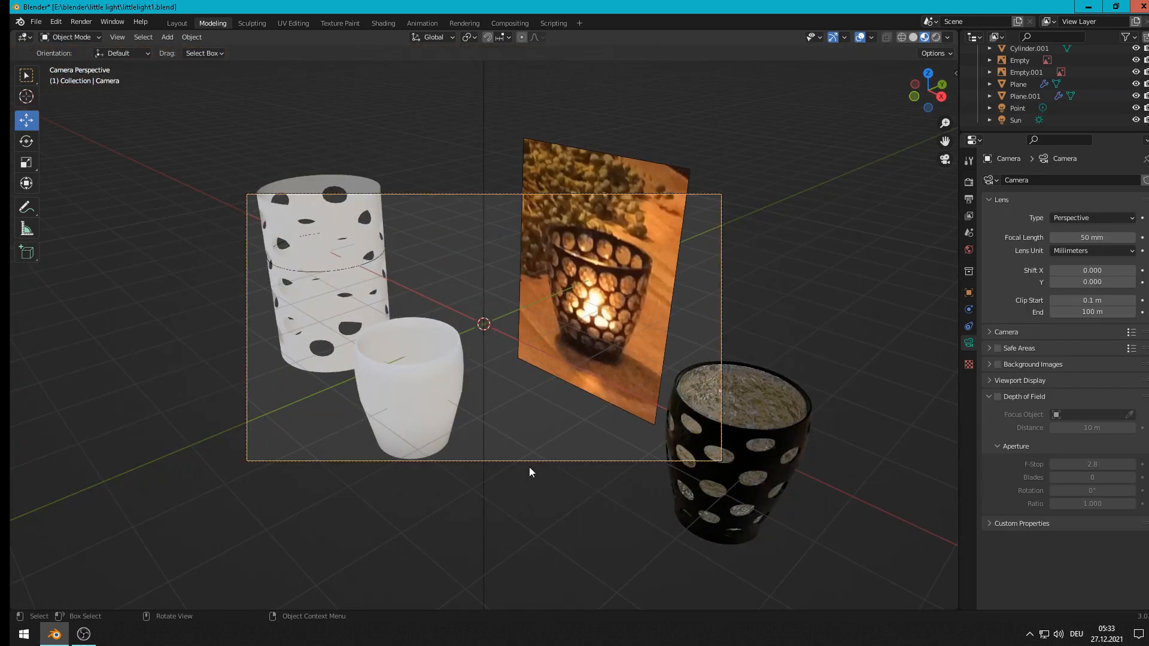
click(621, 460)
key(g)
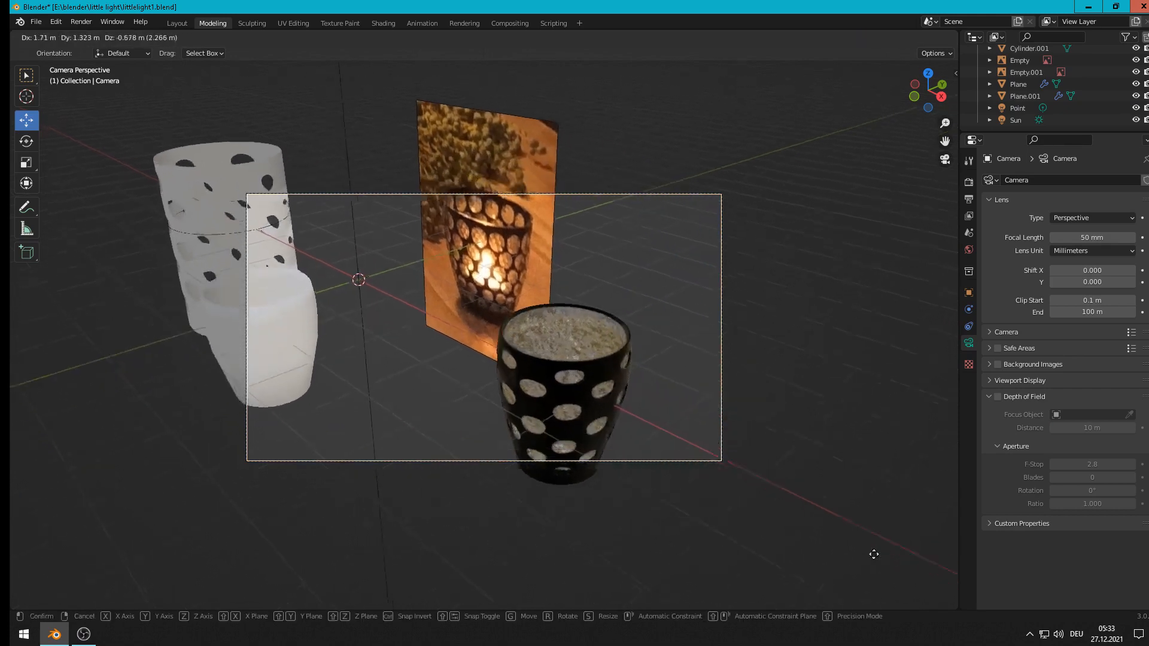
click(33, 64)
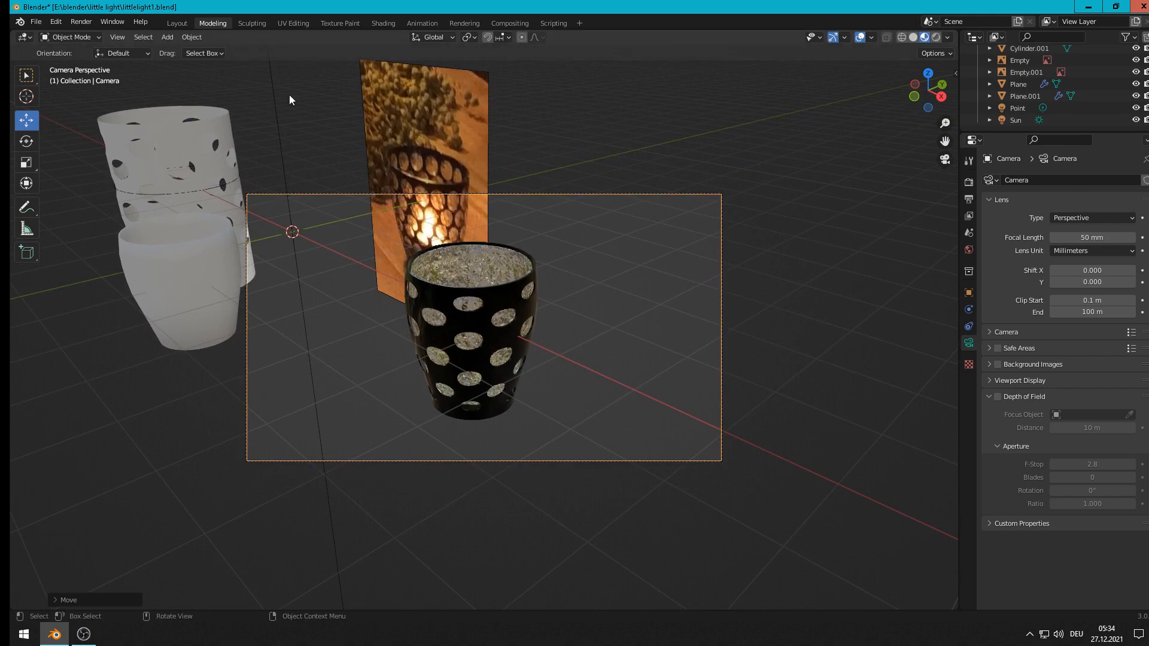
Step: Save the file and render an image of the scene from the camera
click(36, 22)
click(67, 100)
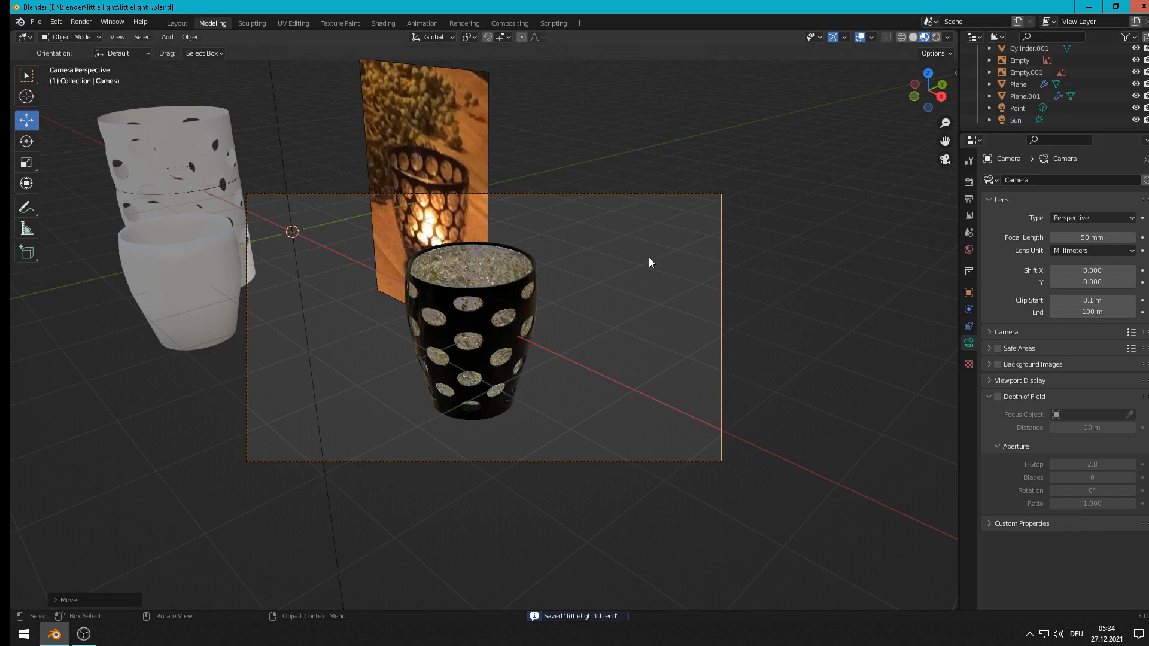
key(F12)
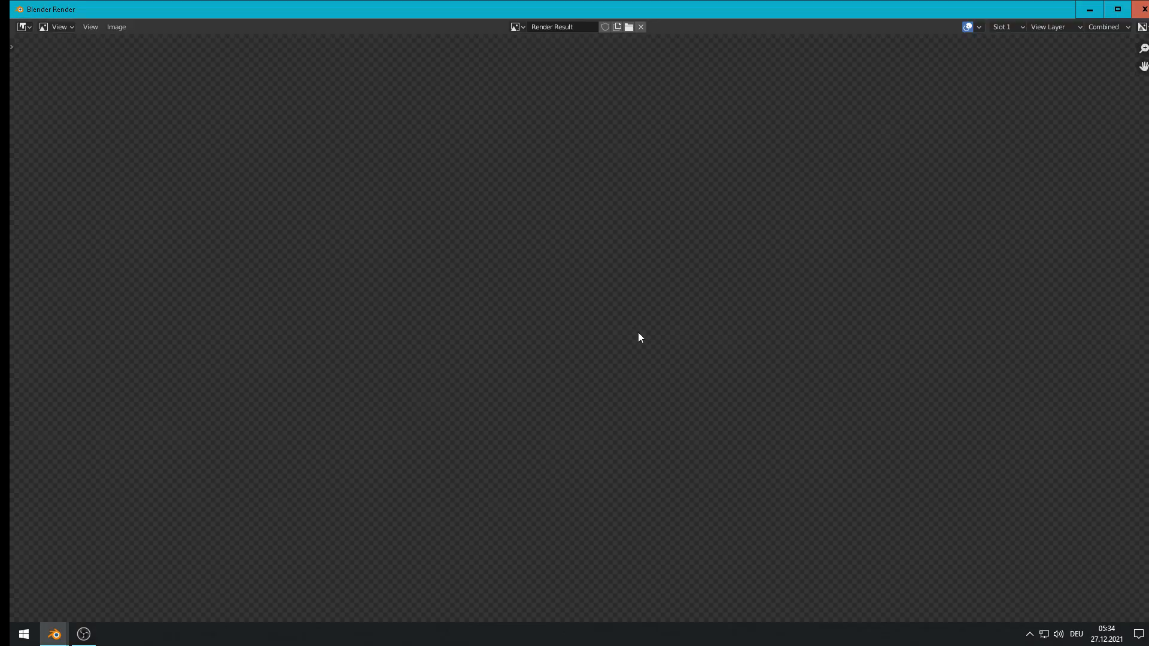